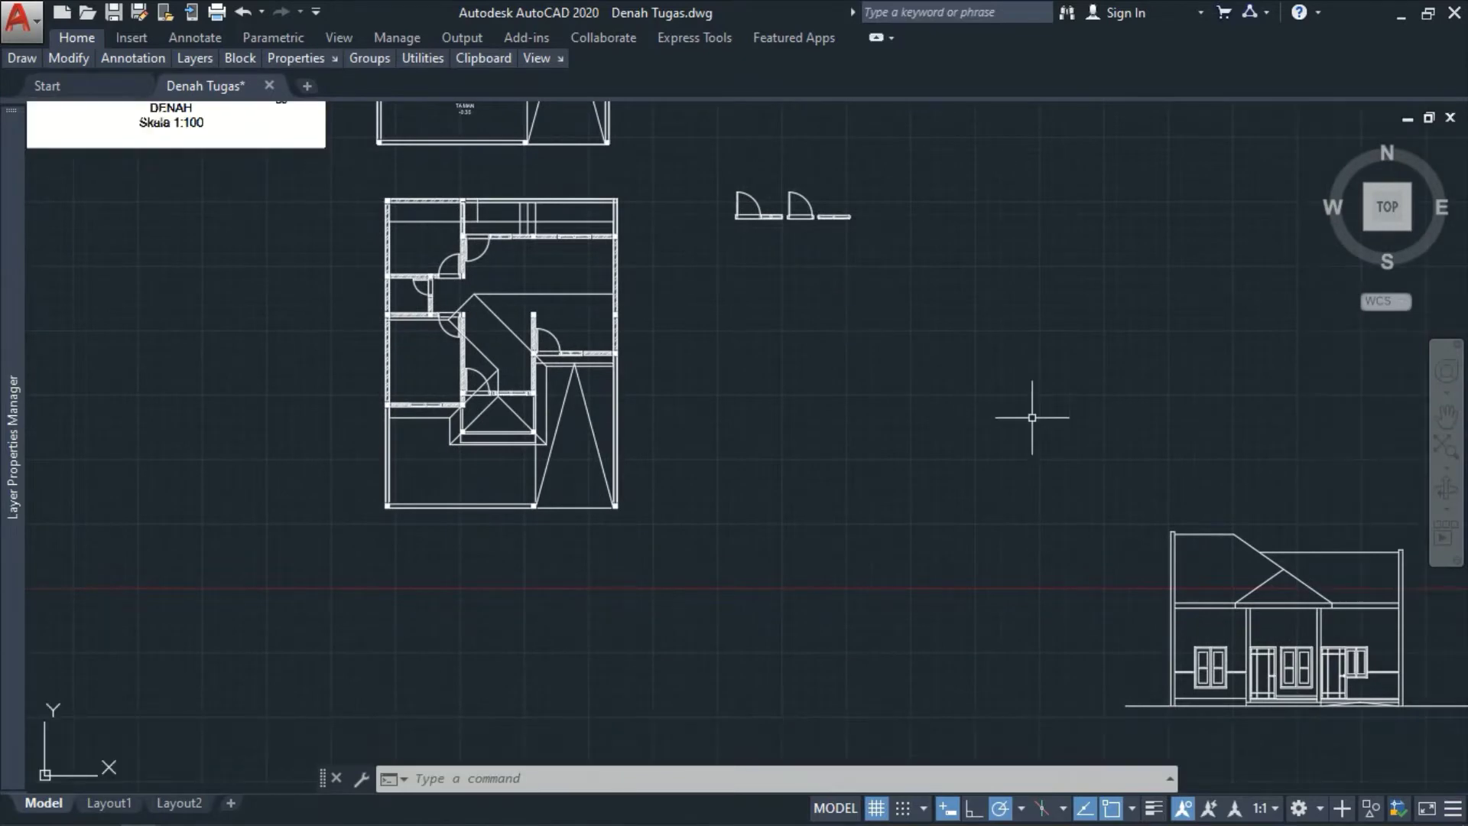
- Examine the doors and windows in the lower floor plan and compare them with the front elevation
middle_drag(1032, 435, 724, 298)
scroll(1025, 534, up, 3)
scroll(1033, 563, down, 1)
scroll(1071, 581, down, 5)
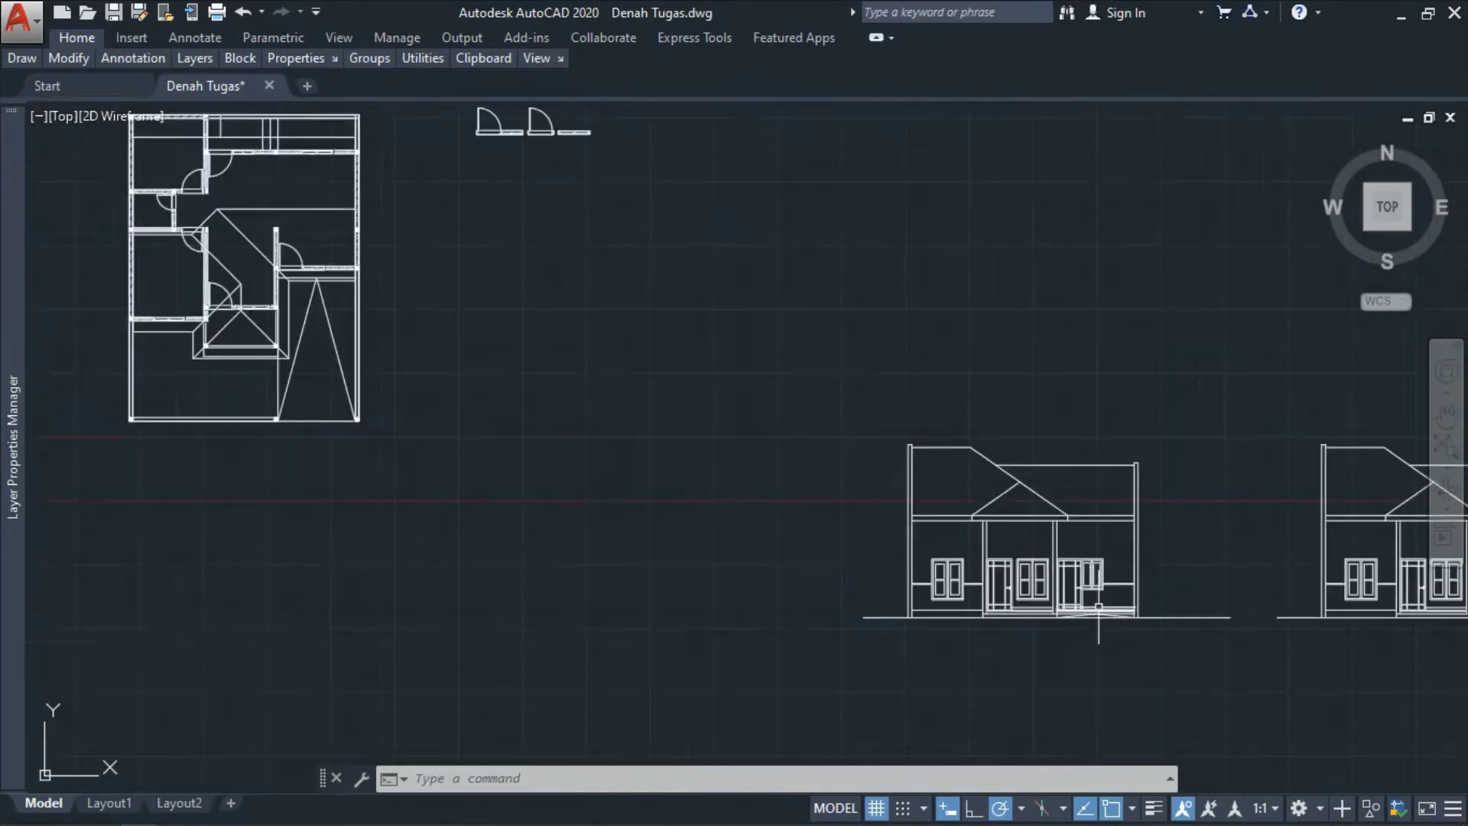
scroll(579, 413, up, 4)
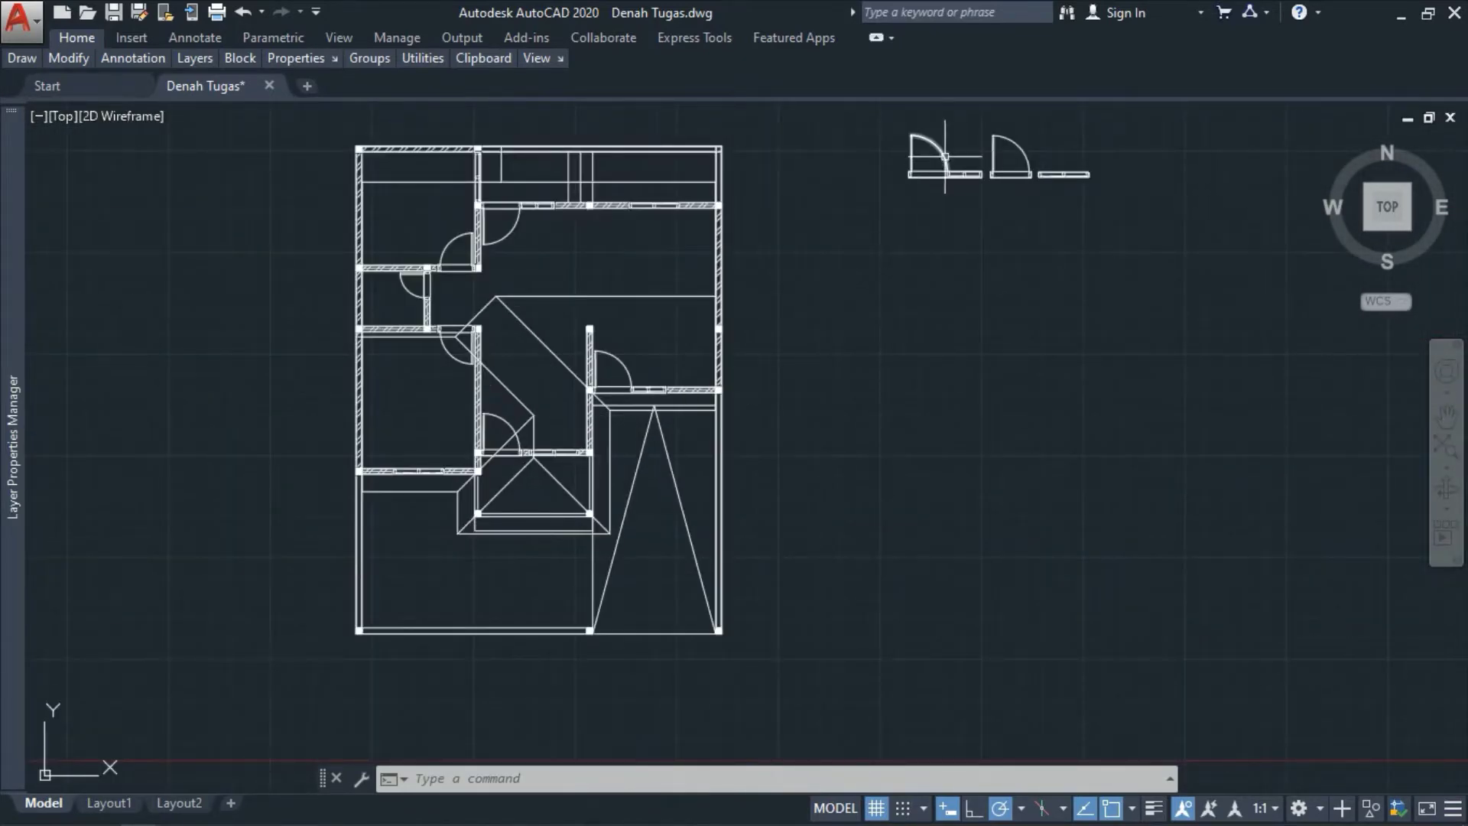
scroll(945, 157, up, 2)
scroll(1141, 168, down, 2)
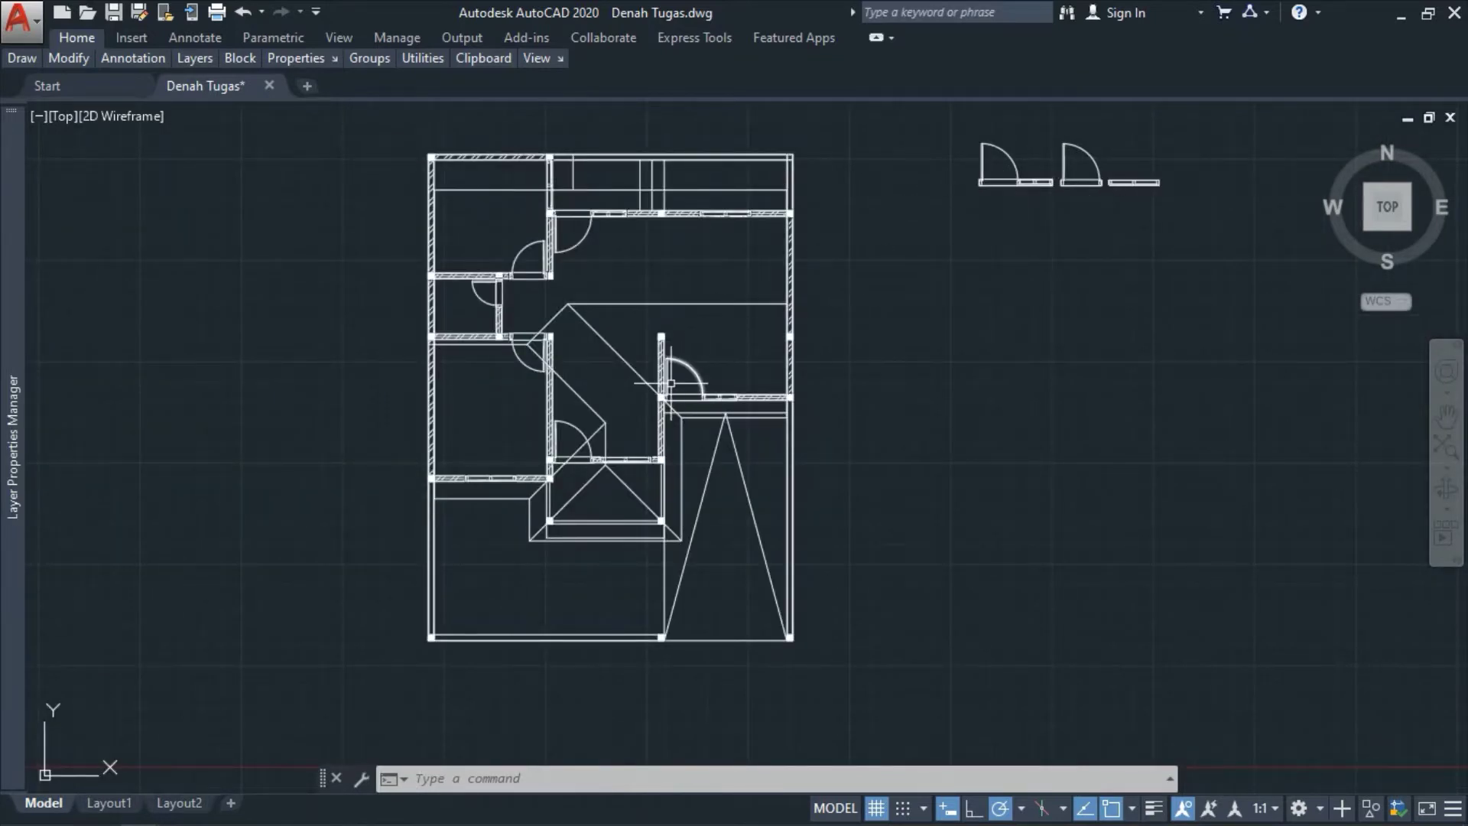
scroll(475, 492, up, 2)
scroll(410, 557, down, 2)
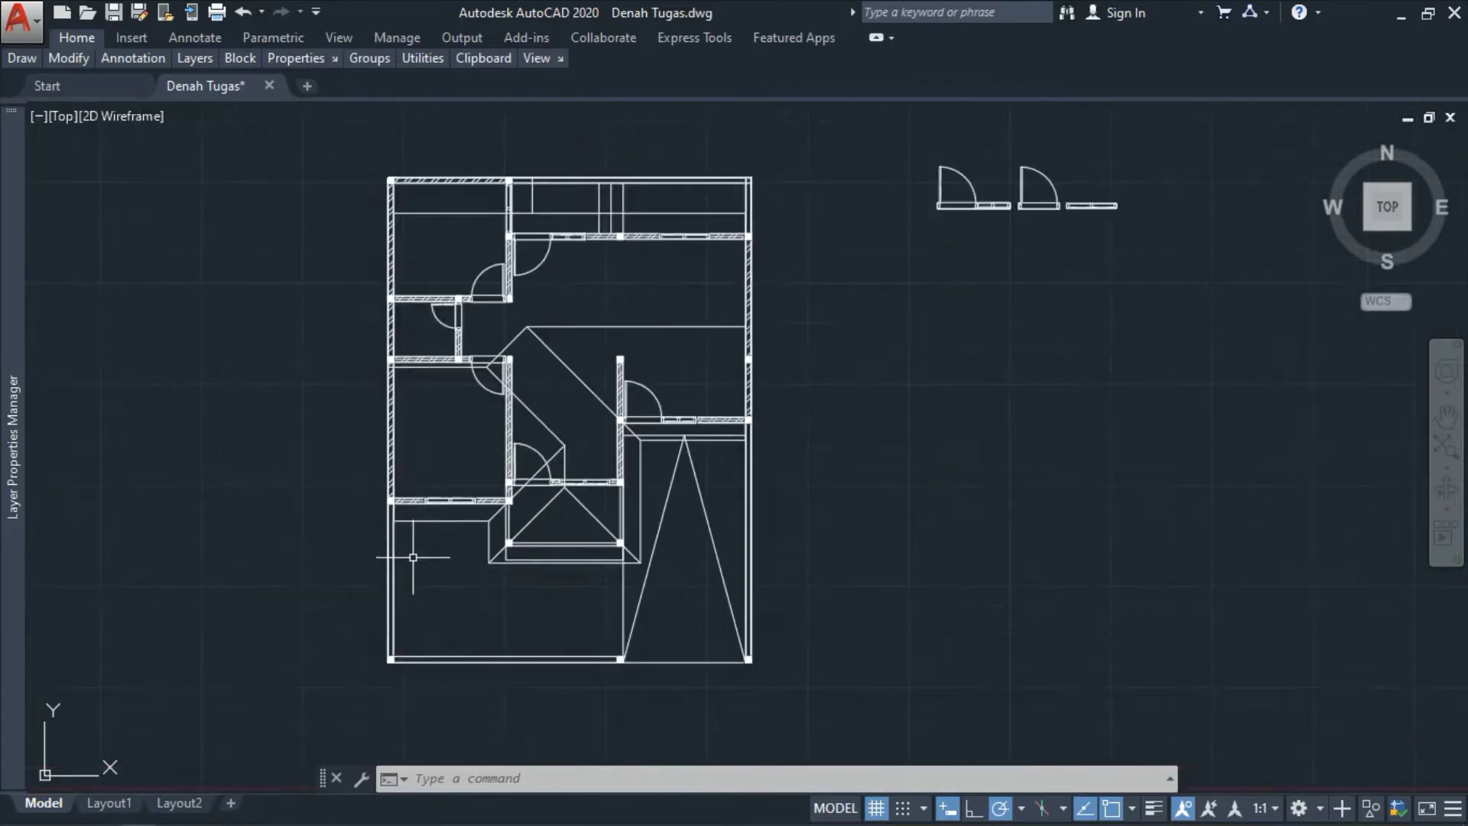
scroll(437, 442, up, 2)
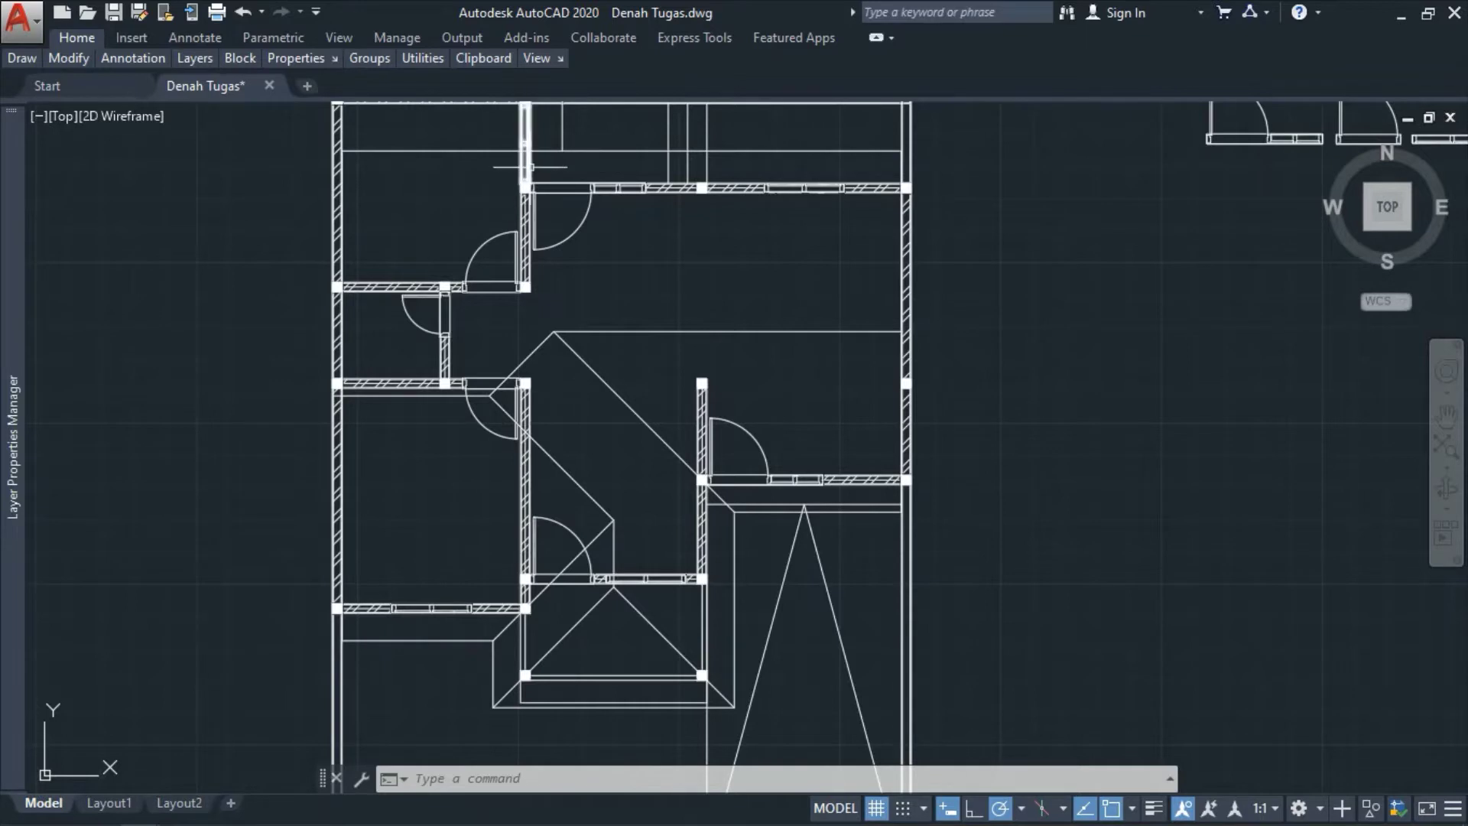
scroll(627, 464, down, 2)
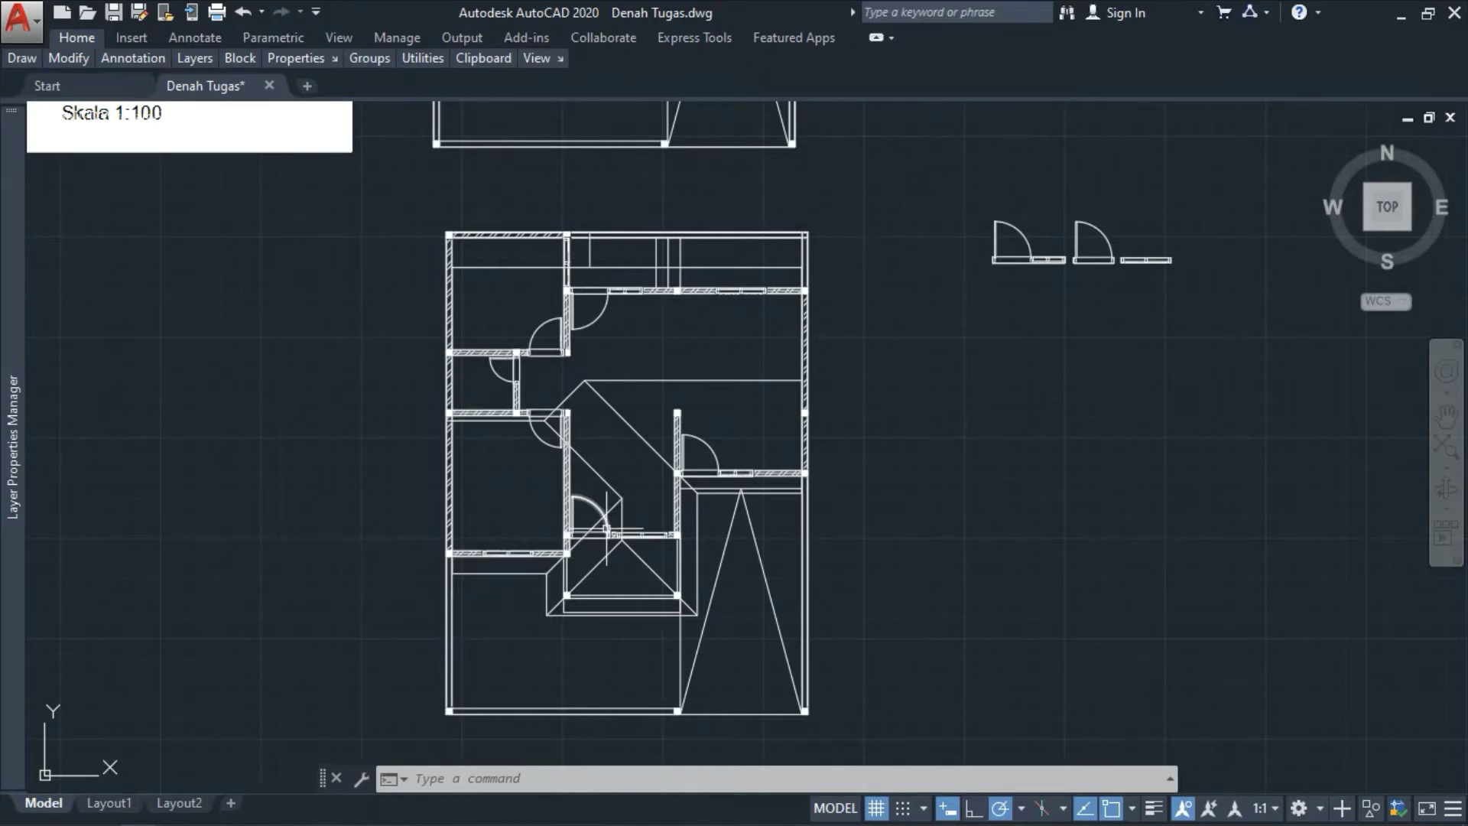
scroll(628, 533, up, 2)
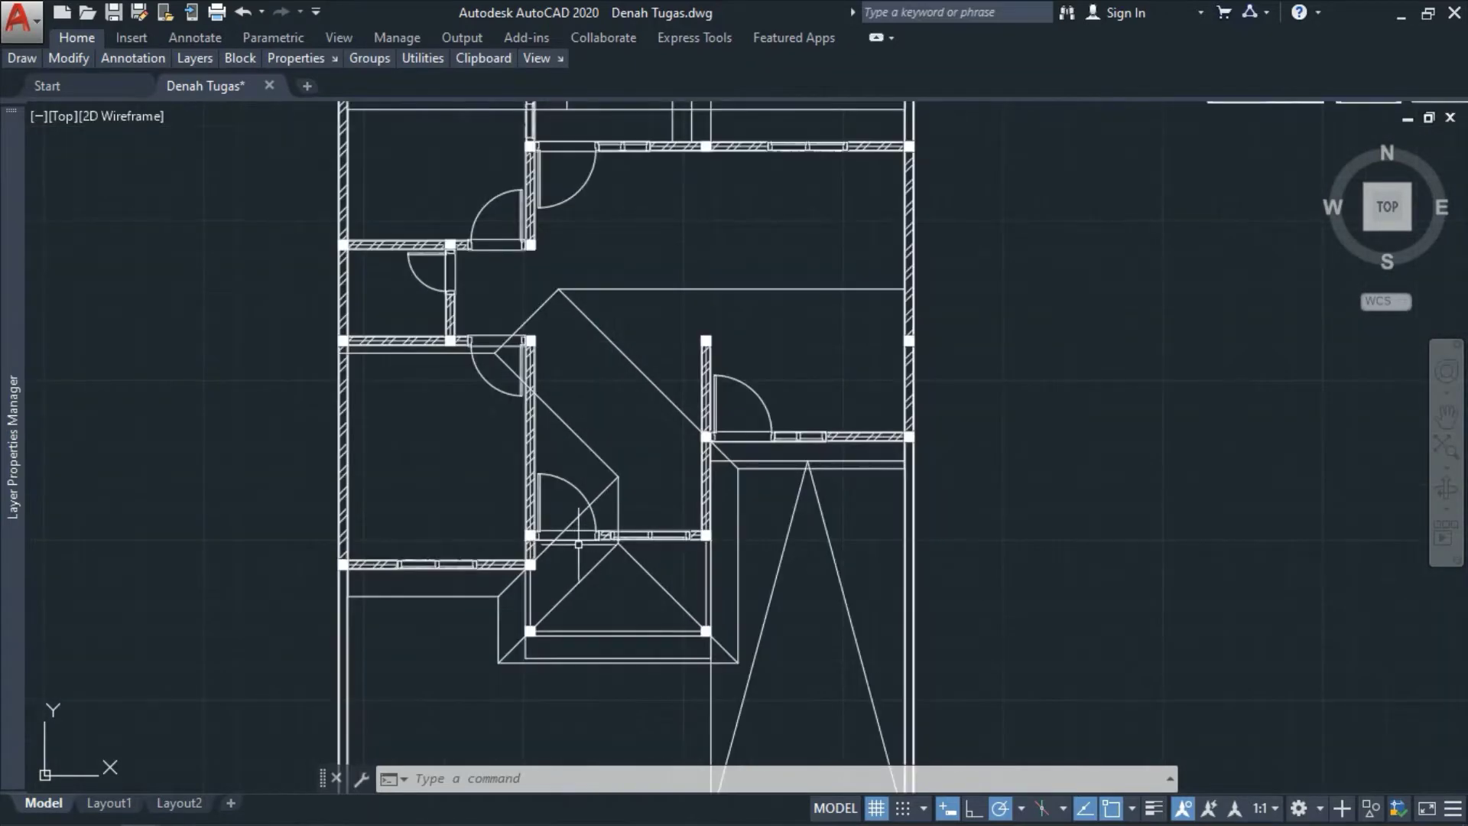
scroll(579, 543, up, 2)
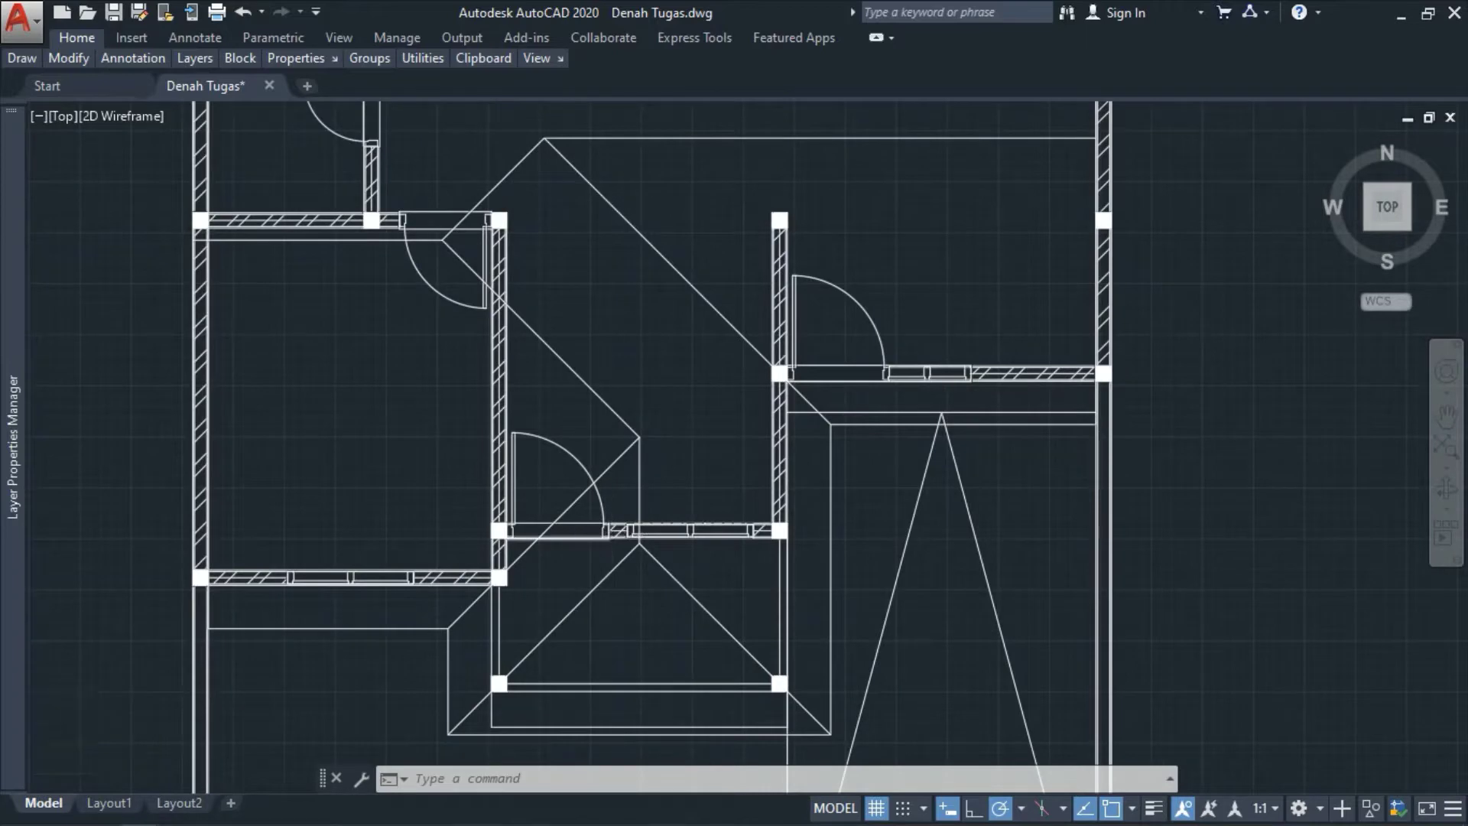
scroll(567, 491, up, 2)
scroll(578, 487, down, 7)
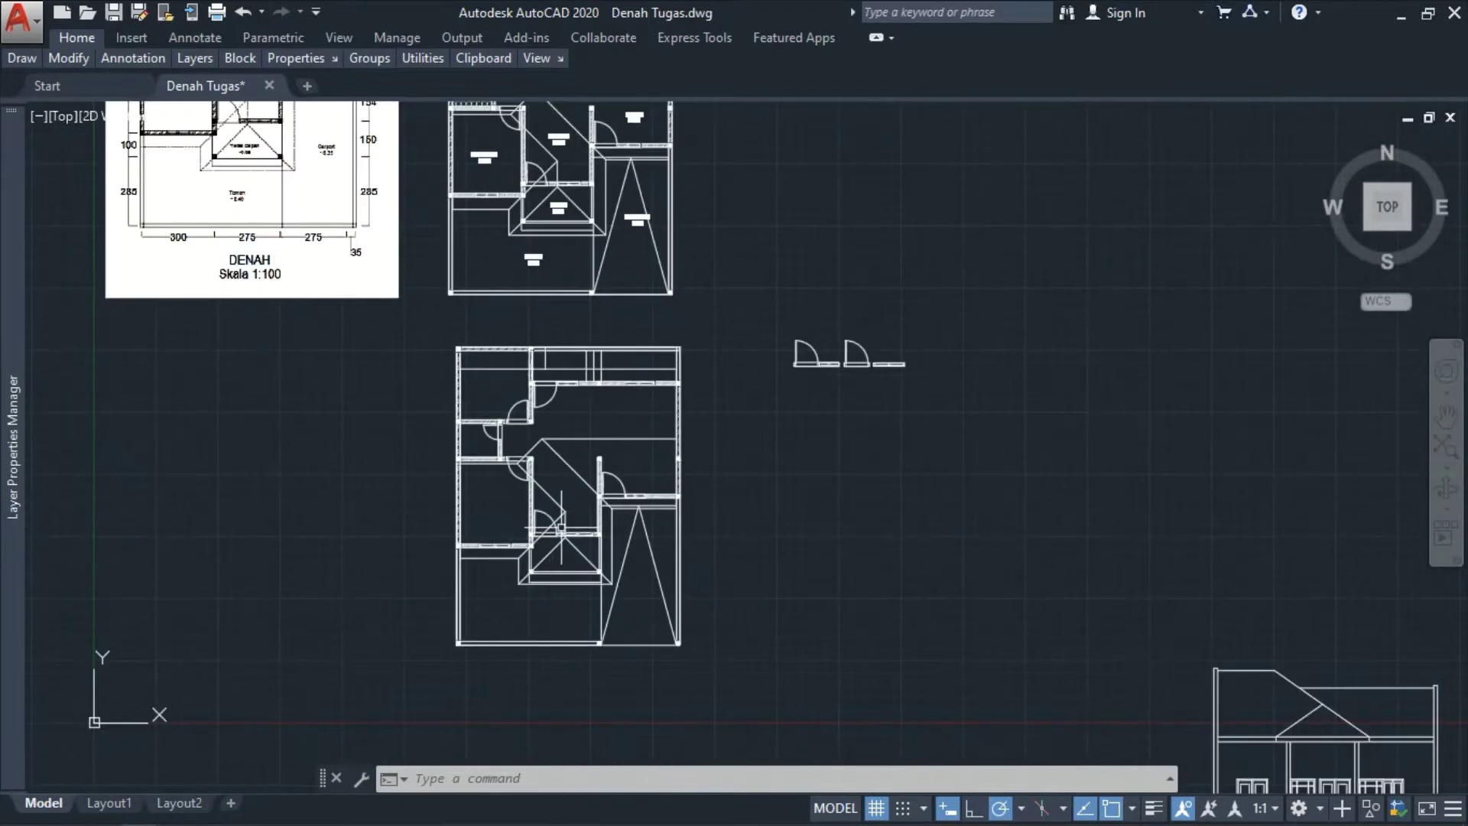
scroll(657, 472, up, 4)
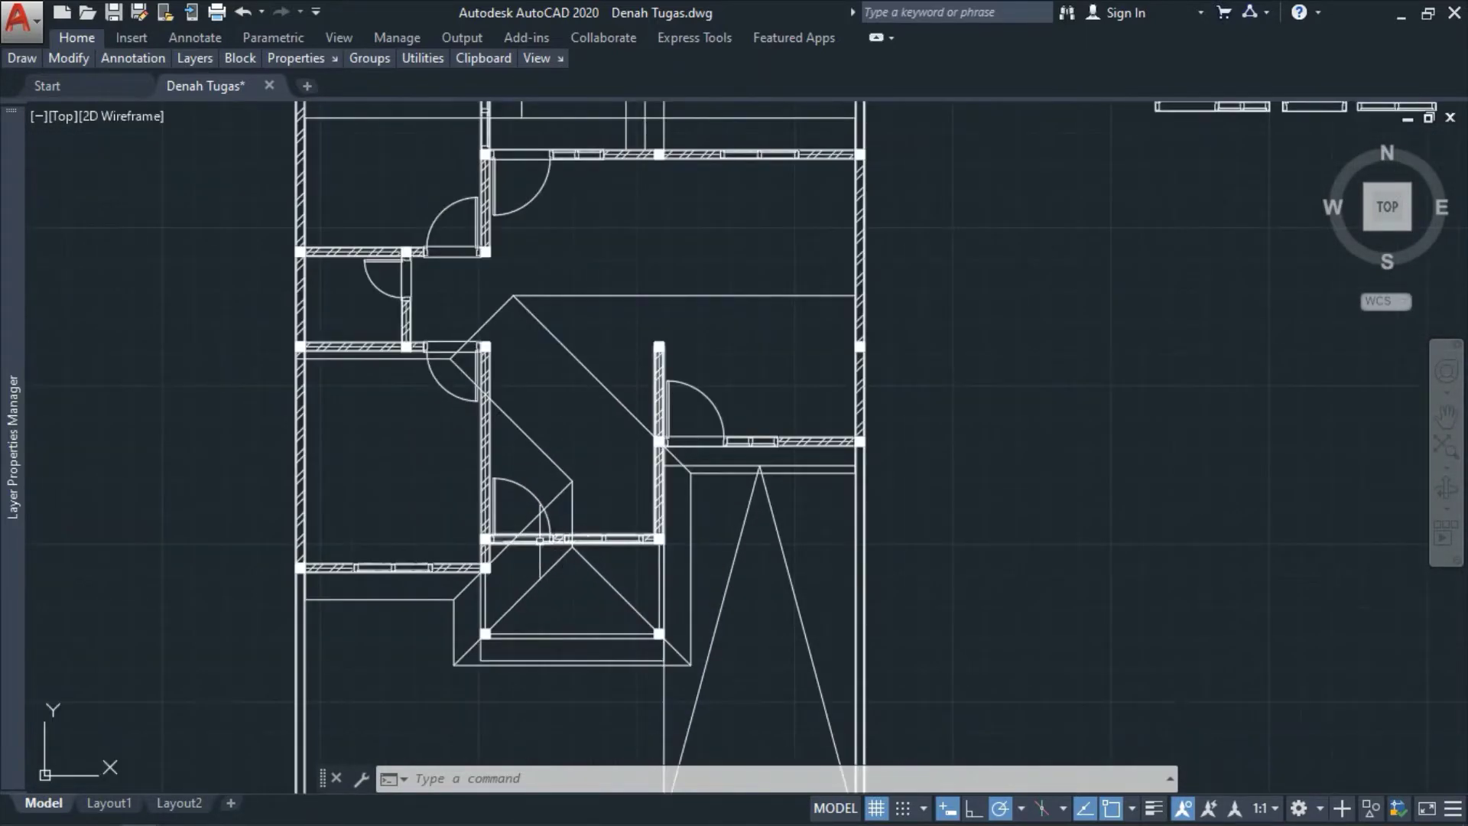
scroll(429, 596, down, 2)
- Examine the separate door and window symbols beside the floor plan, focusing on the middle single door
scroll(990, 298, up, 4)
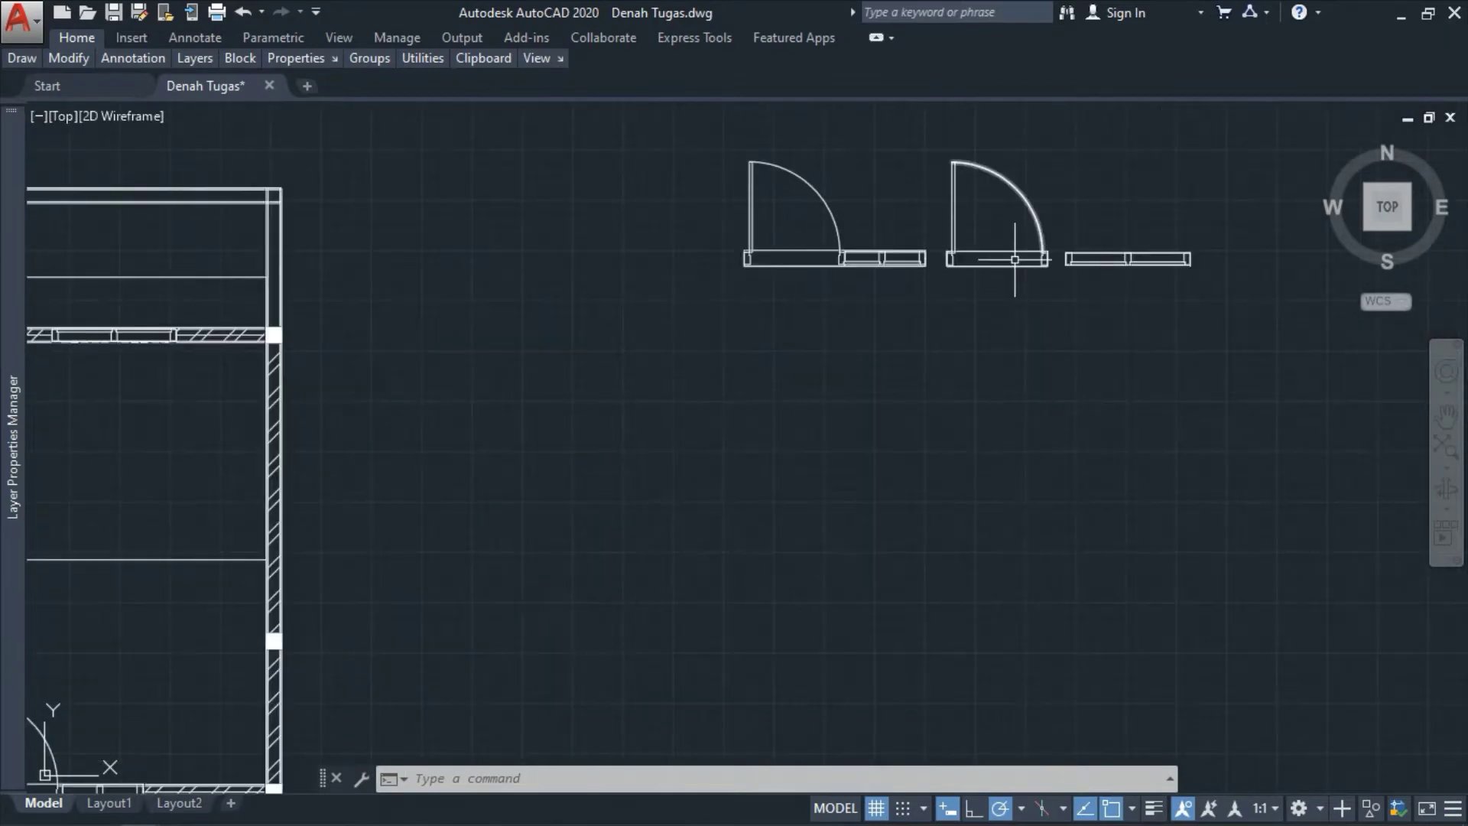
scroll(841, 459, down, 4)
scroll(848, 428, up, 8)
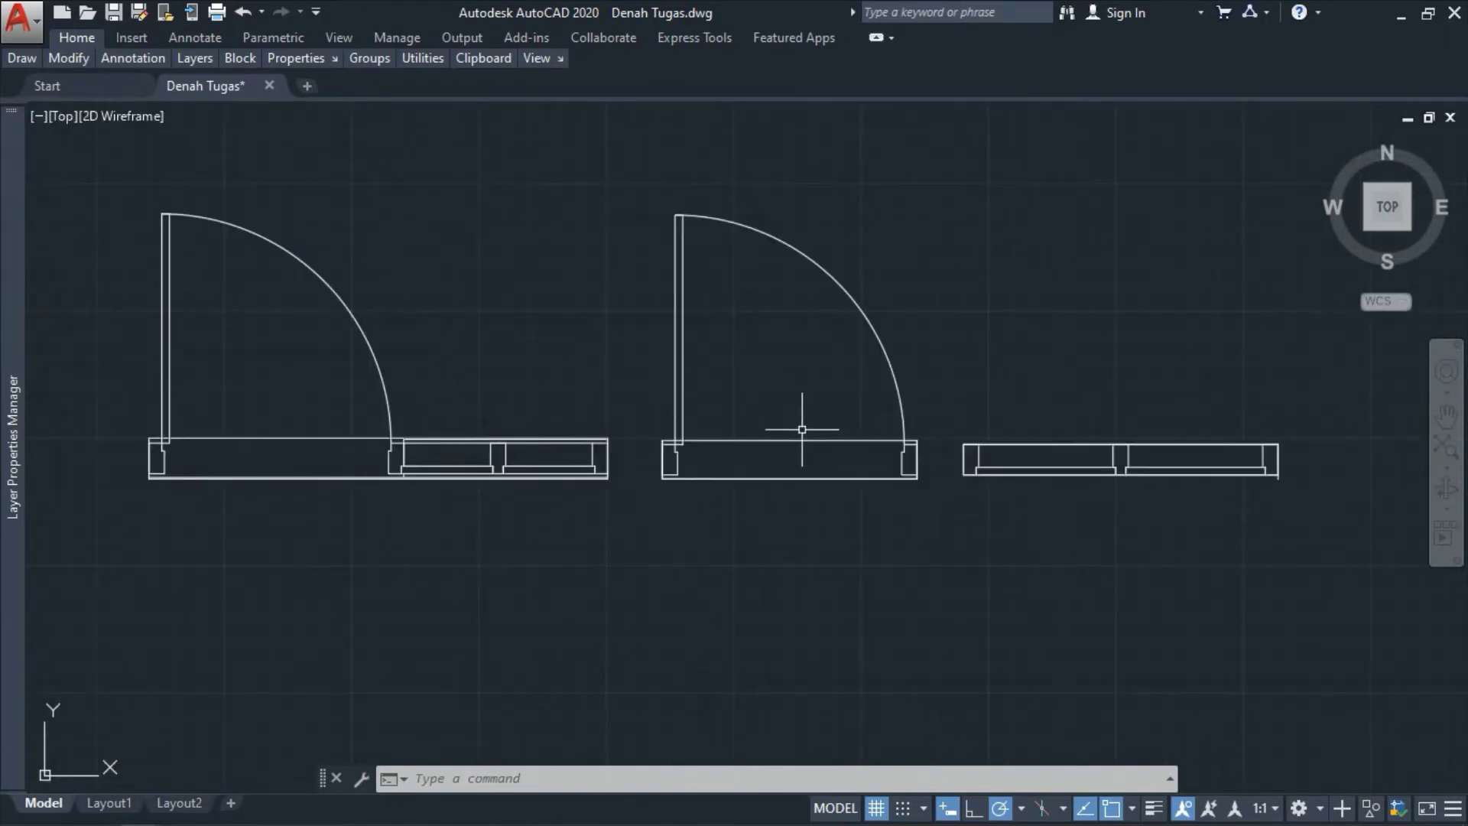
click(621, 185)
click(942, 569)
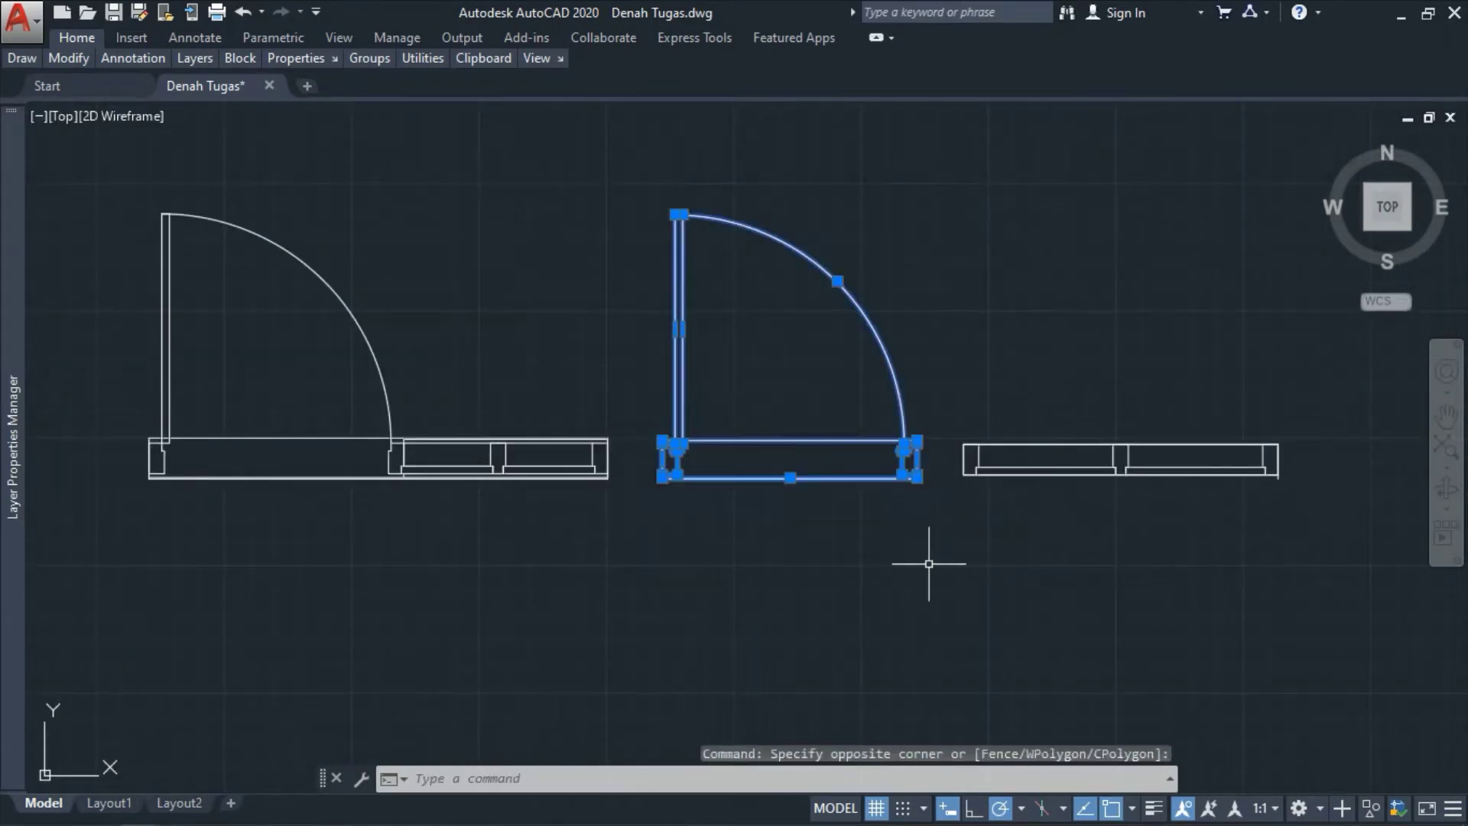
key(Escape)
scroll(910, 489, down, 5)
scroll(881, 526, up, 3)
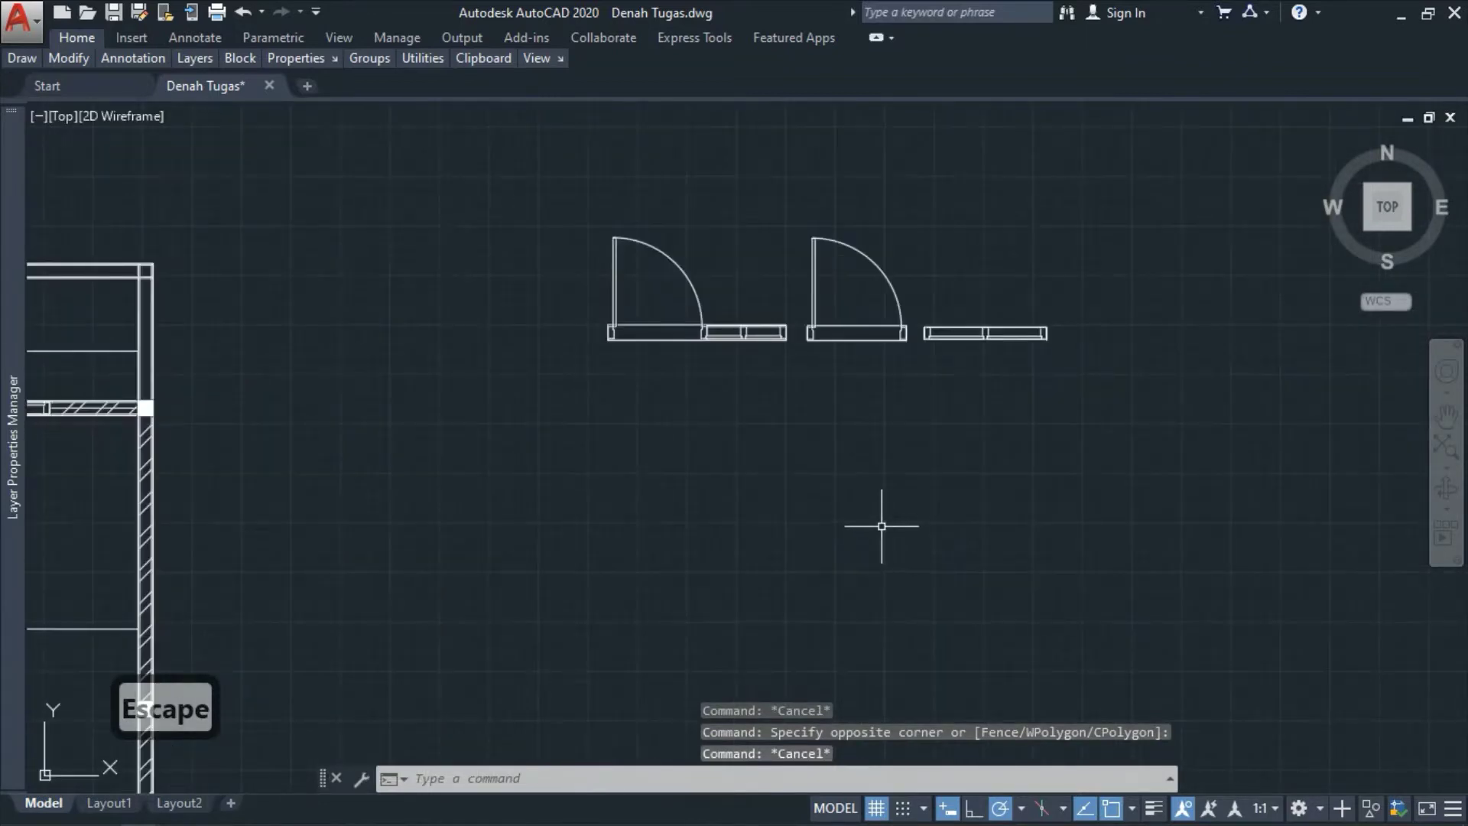
- Draw a vertical line about 285 units long straight down from the left end of the middle door's frame
scroll(879, 519, up, 2)
text(l)
key(space)
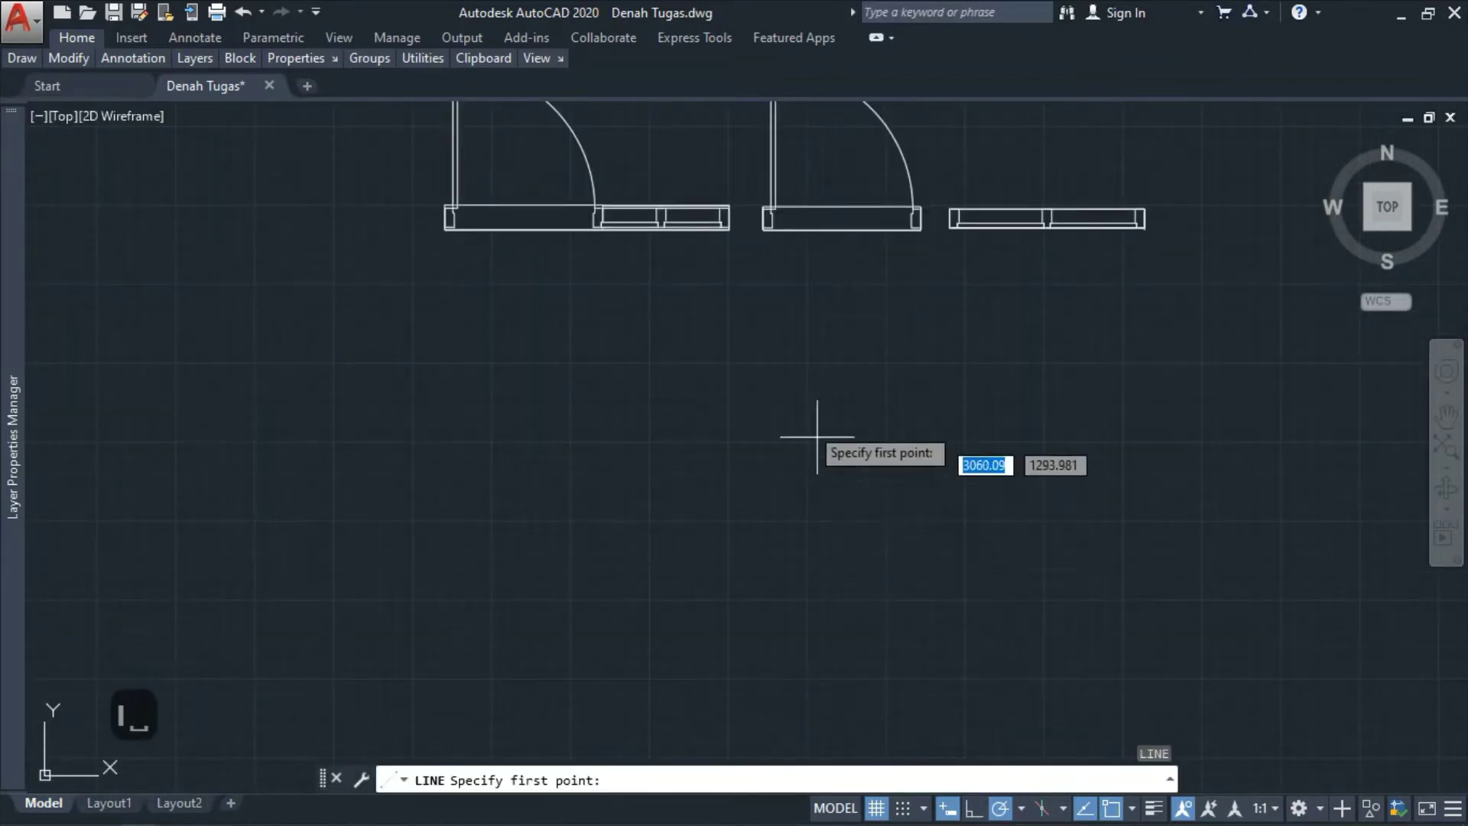
scroll(749, 226, up, 1)
click(764, 218)
scroll(809, 370, down, 3)
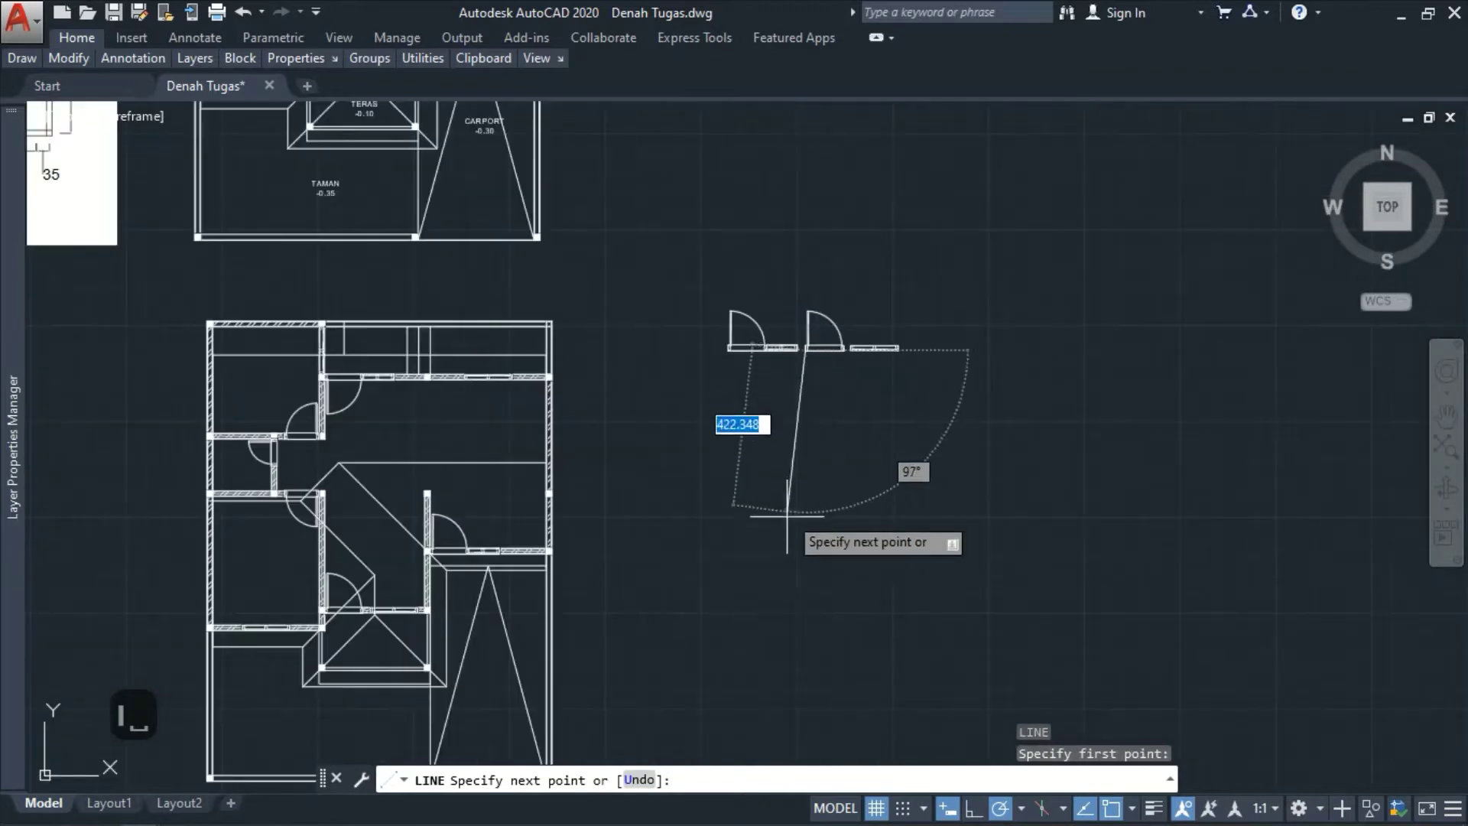
scroll(805, 541, up, 2)
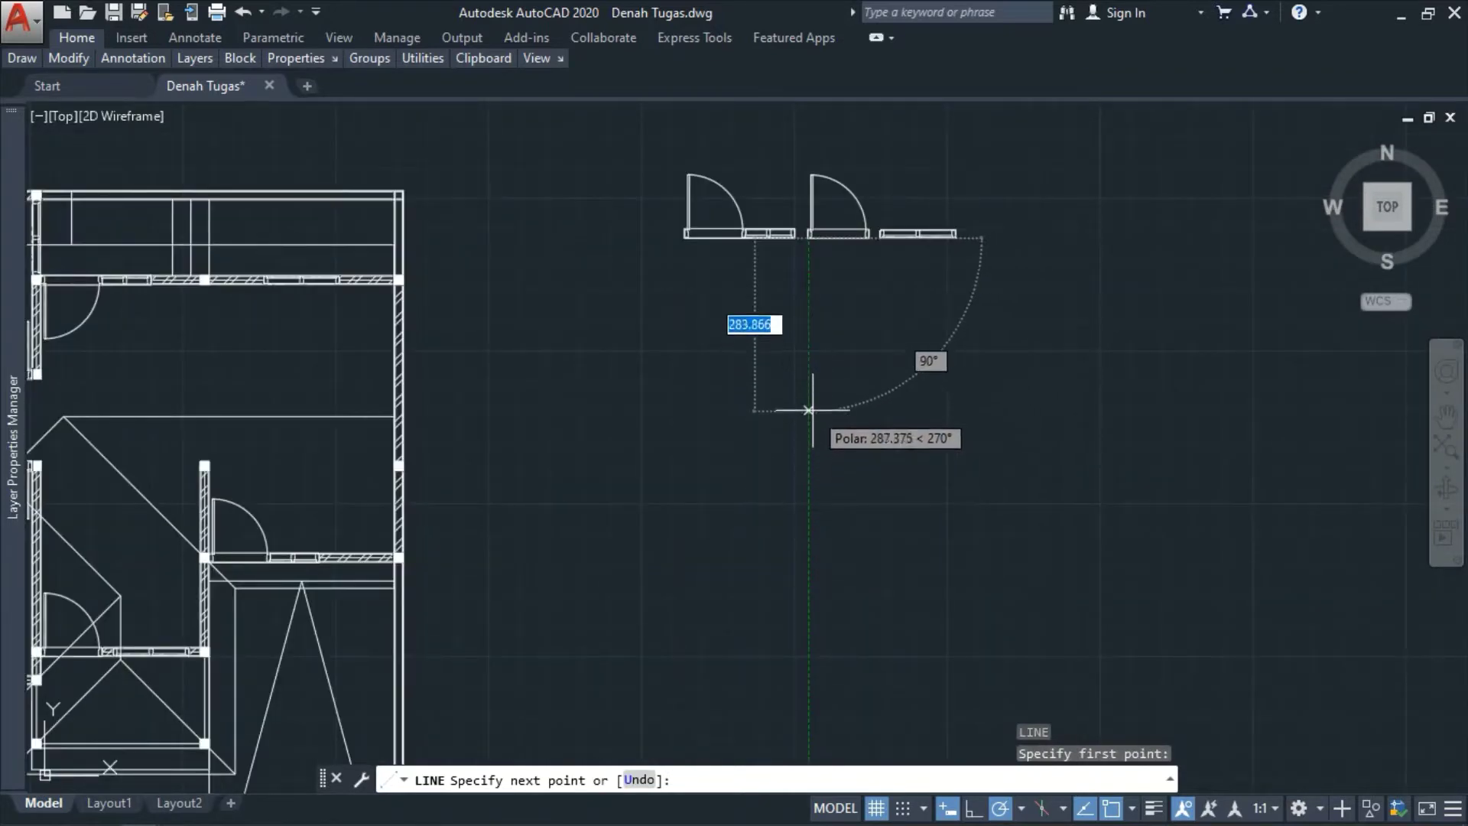
click(808, 411)
key(Escape)
- Draw a second vertical line straight down from the right end of the middle door's frame, slightly shorter than the first
scroll(870, 231, up, 2)
key(space)
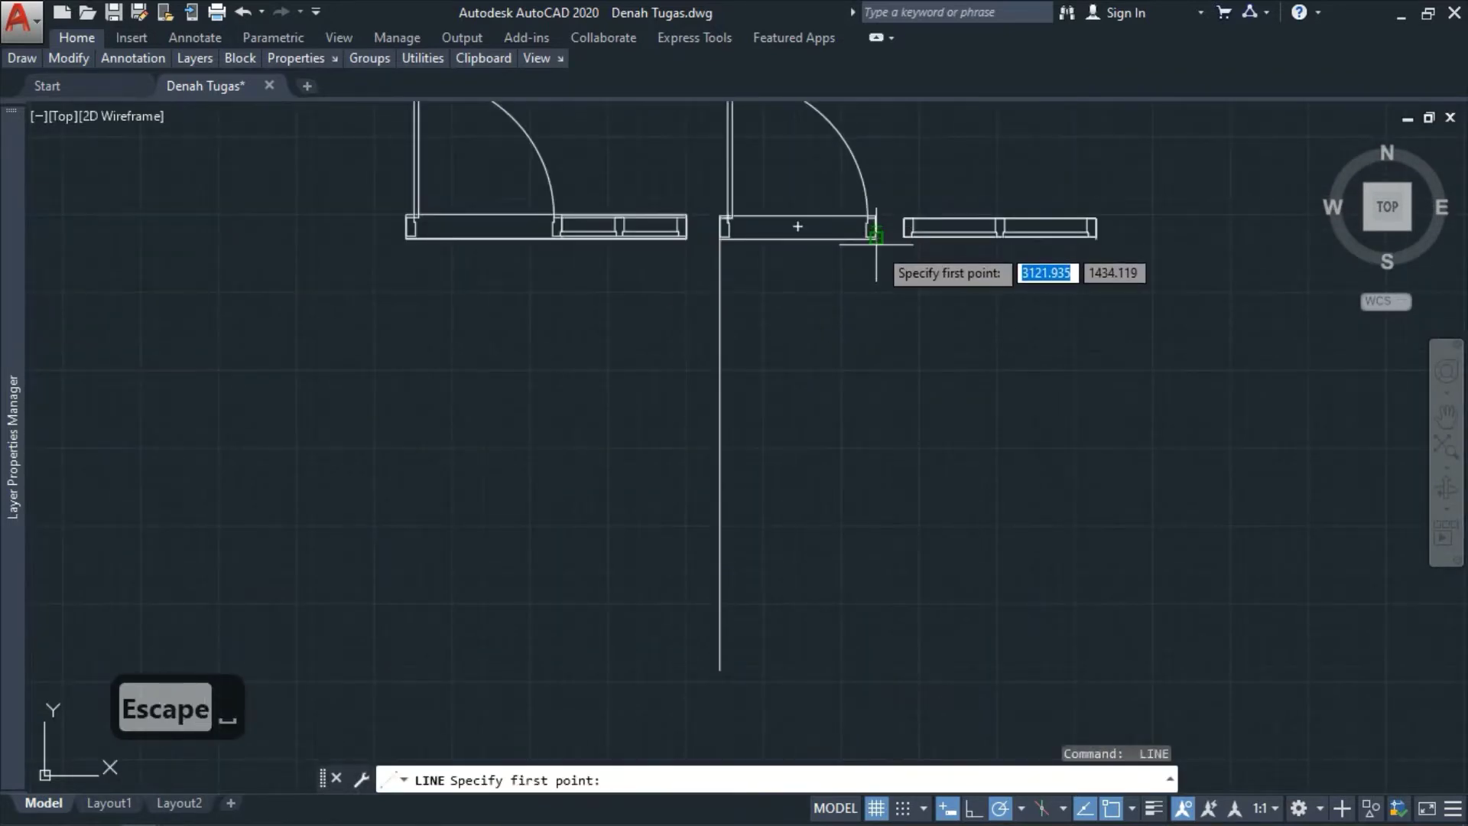
click(875, 234)
click(873, 582)
key(Escape)
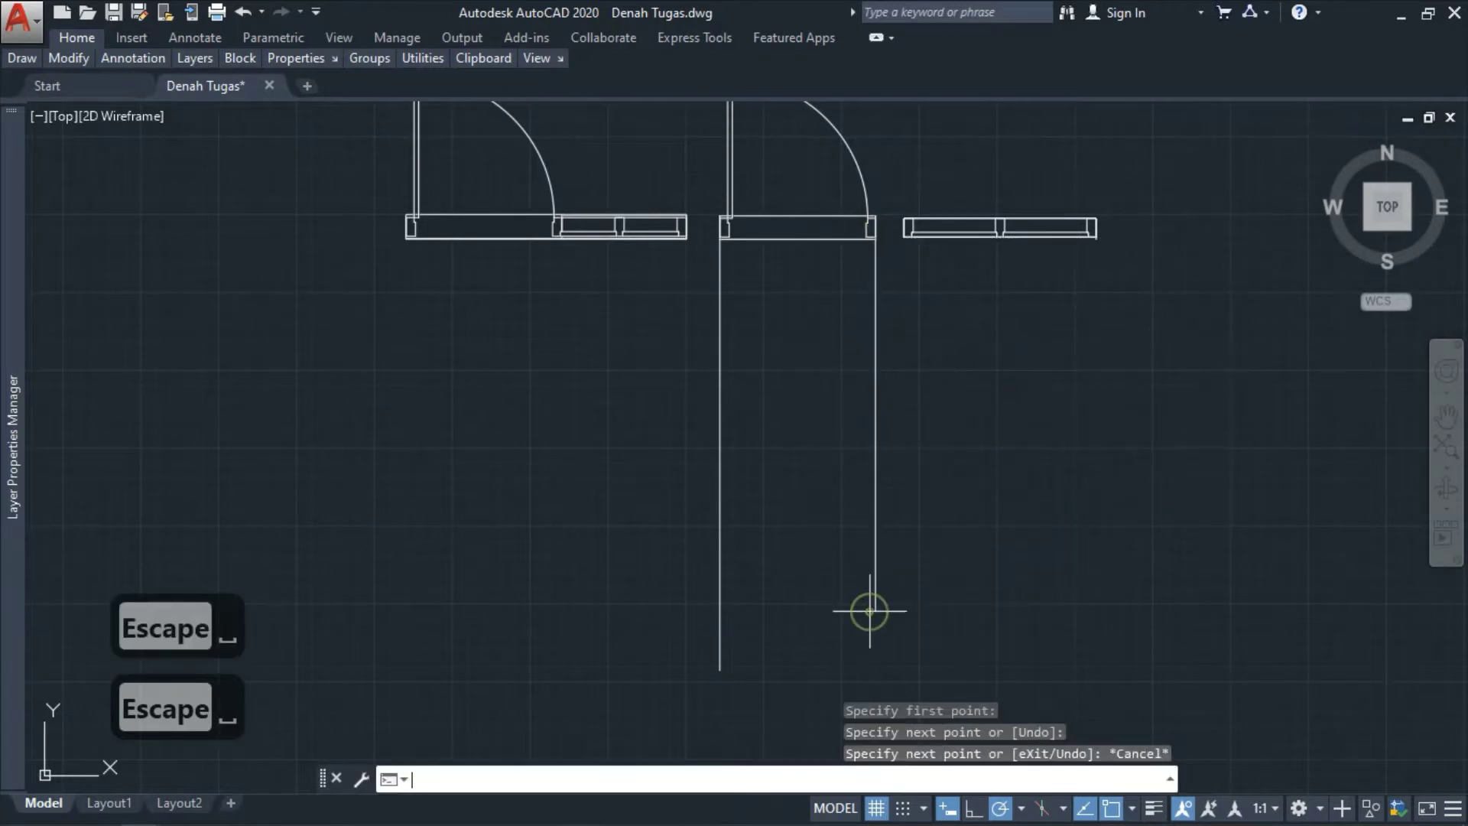
key(space)
key(space)
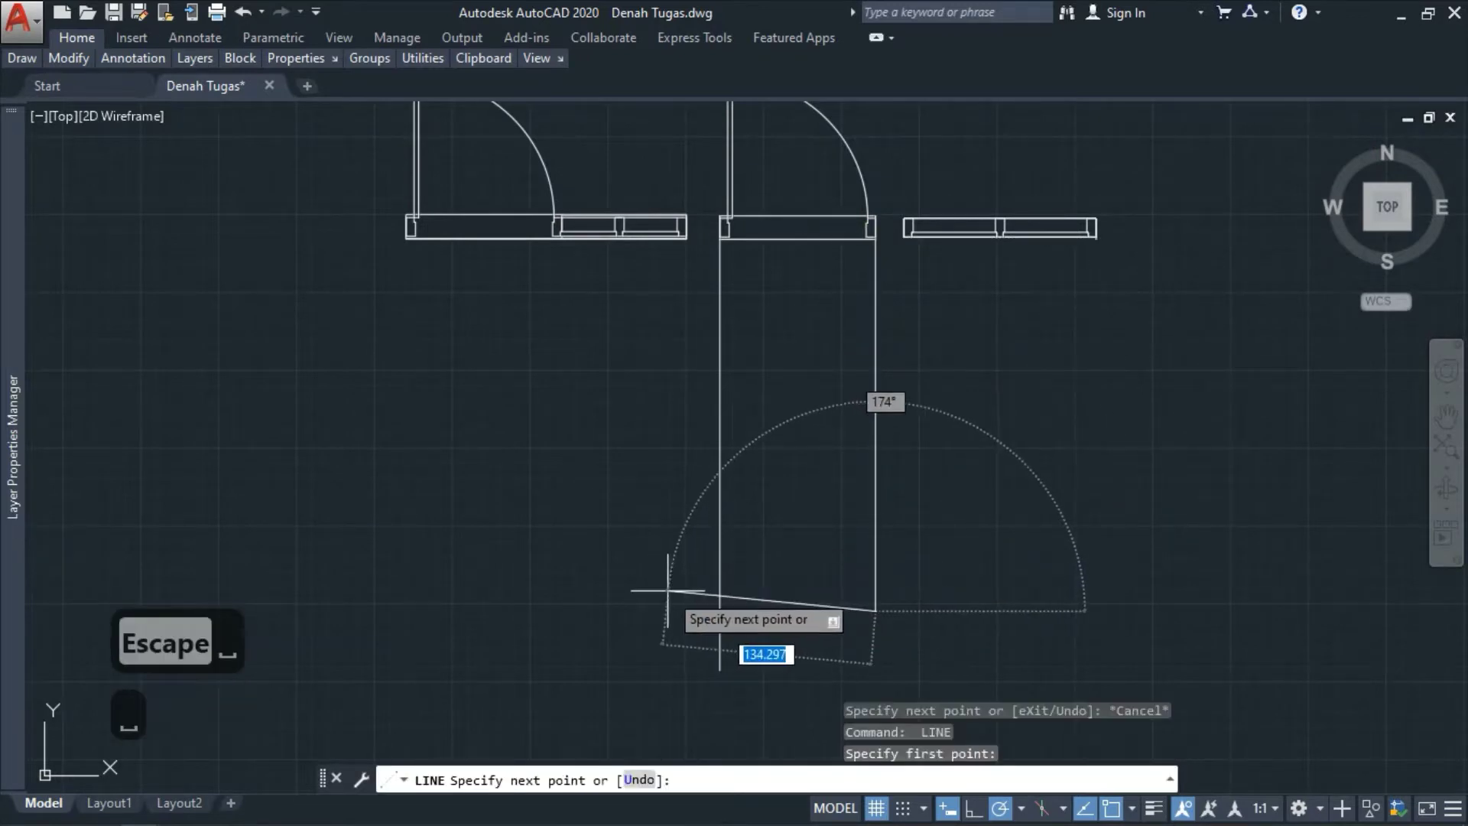
key(Escape)
key(space)
key(space)
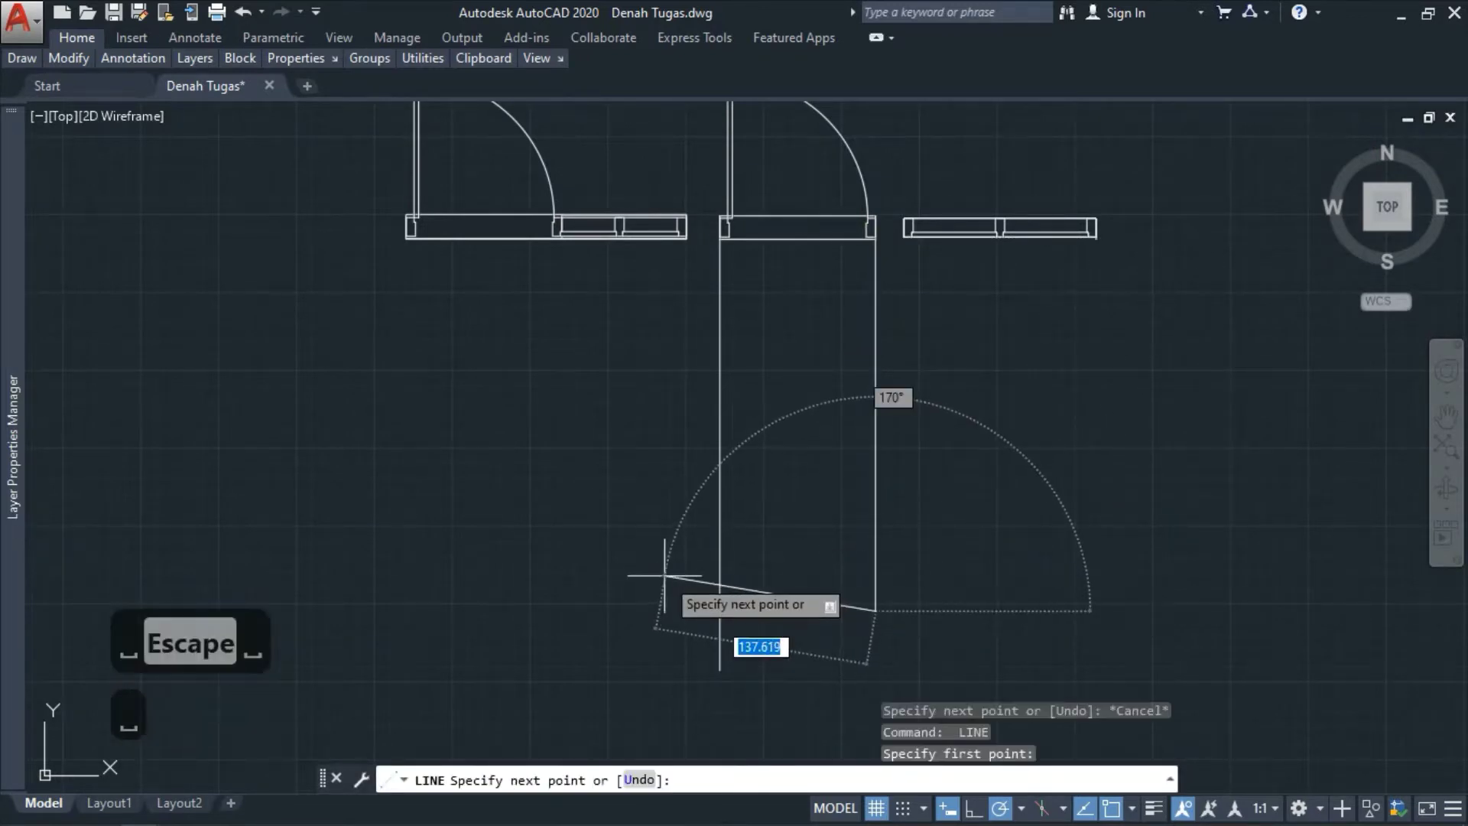
key(Escape)
- Draw a horizontal line crossing both vertical projection lines near their lower ends and overshooting them on each side
key(space)
click(668, 578)
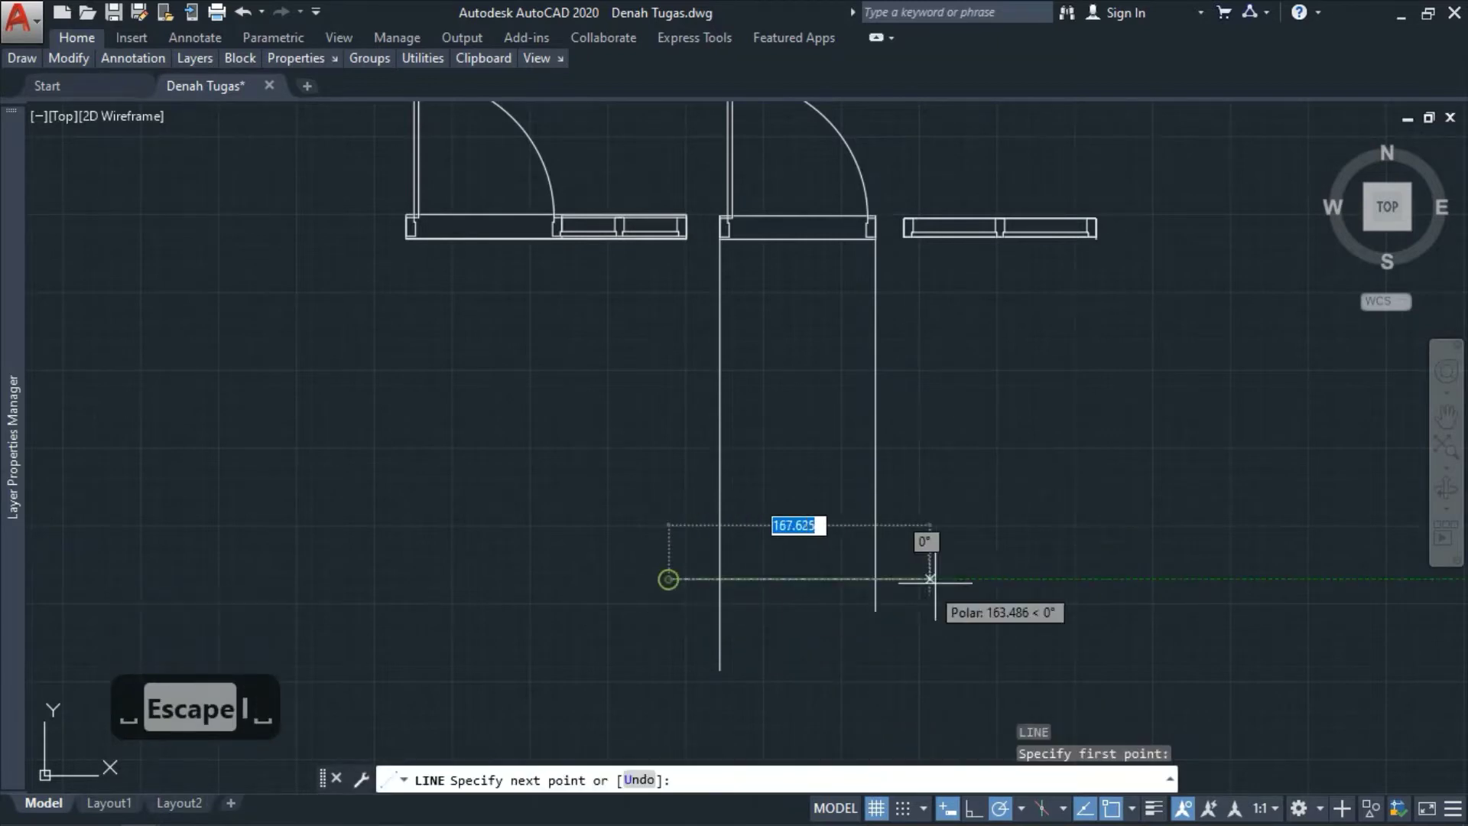
click(961, 578)
key(Escape)
- Trim off the ends of both vertical lines that extend below the horizontal line
scroll(855, 627, up, 2)
text(tr)
key(space)
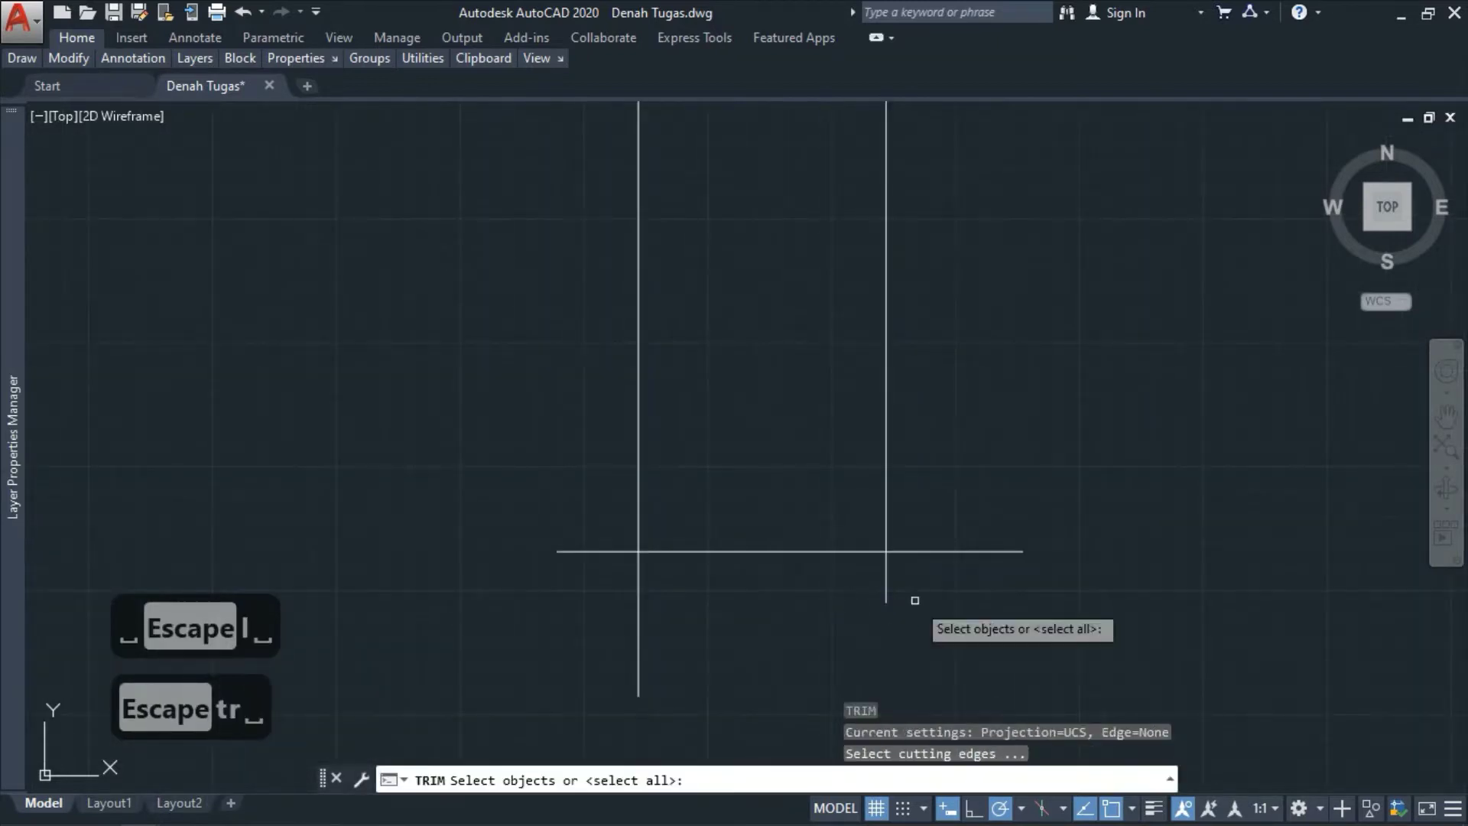
key(space)
click(939, 611)
click(584, 592)
key(Escape)
scroll(710, 639, down, 4)
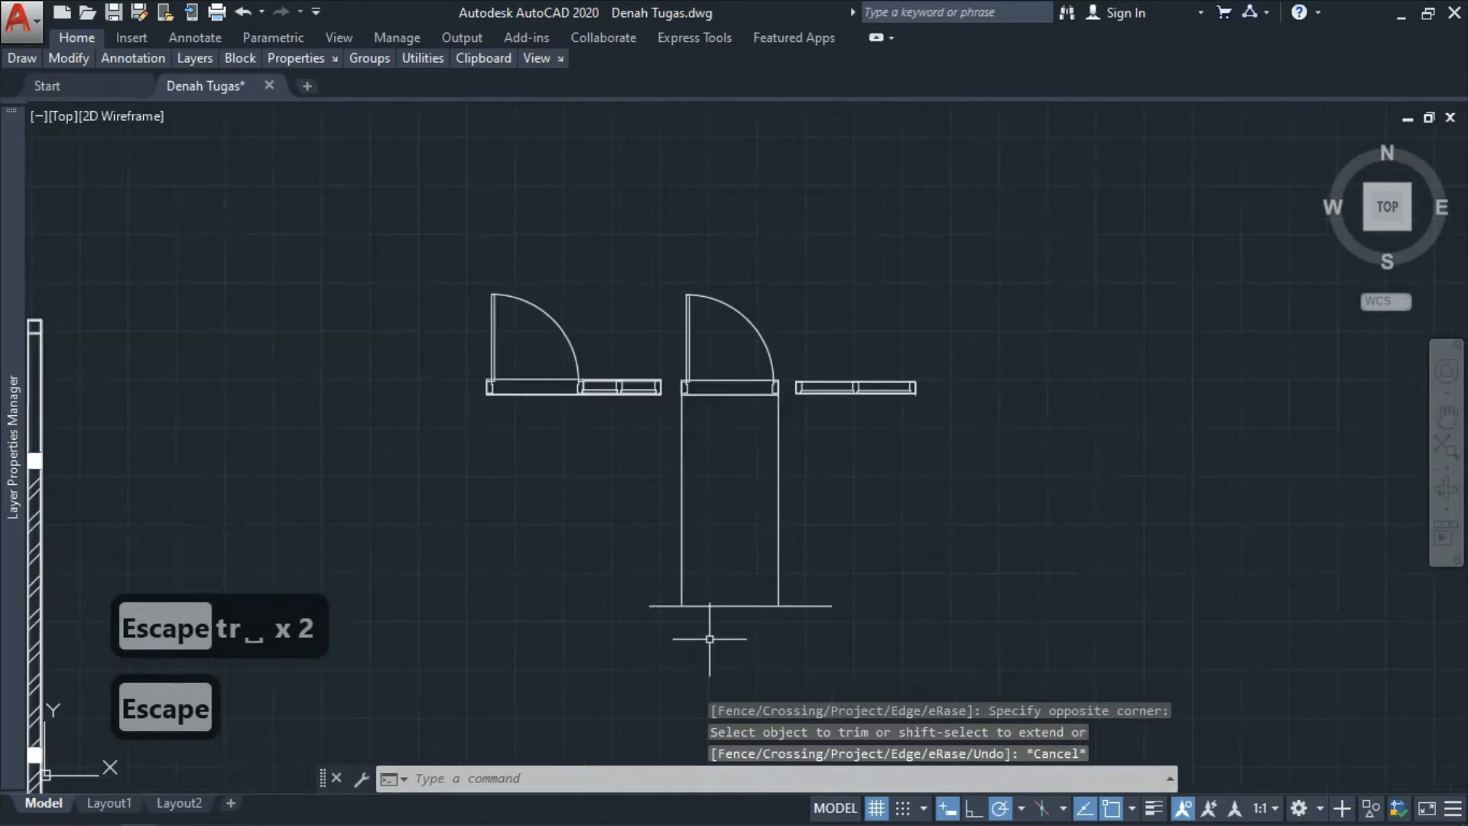
scroll(746, 595, up, 2)
text(l)
key(space)
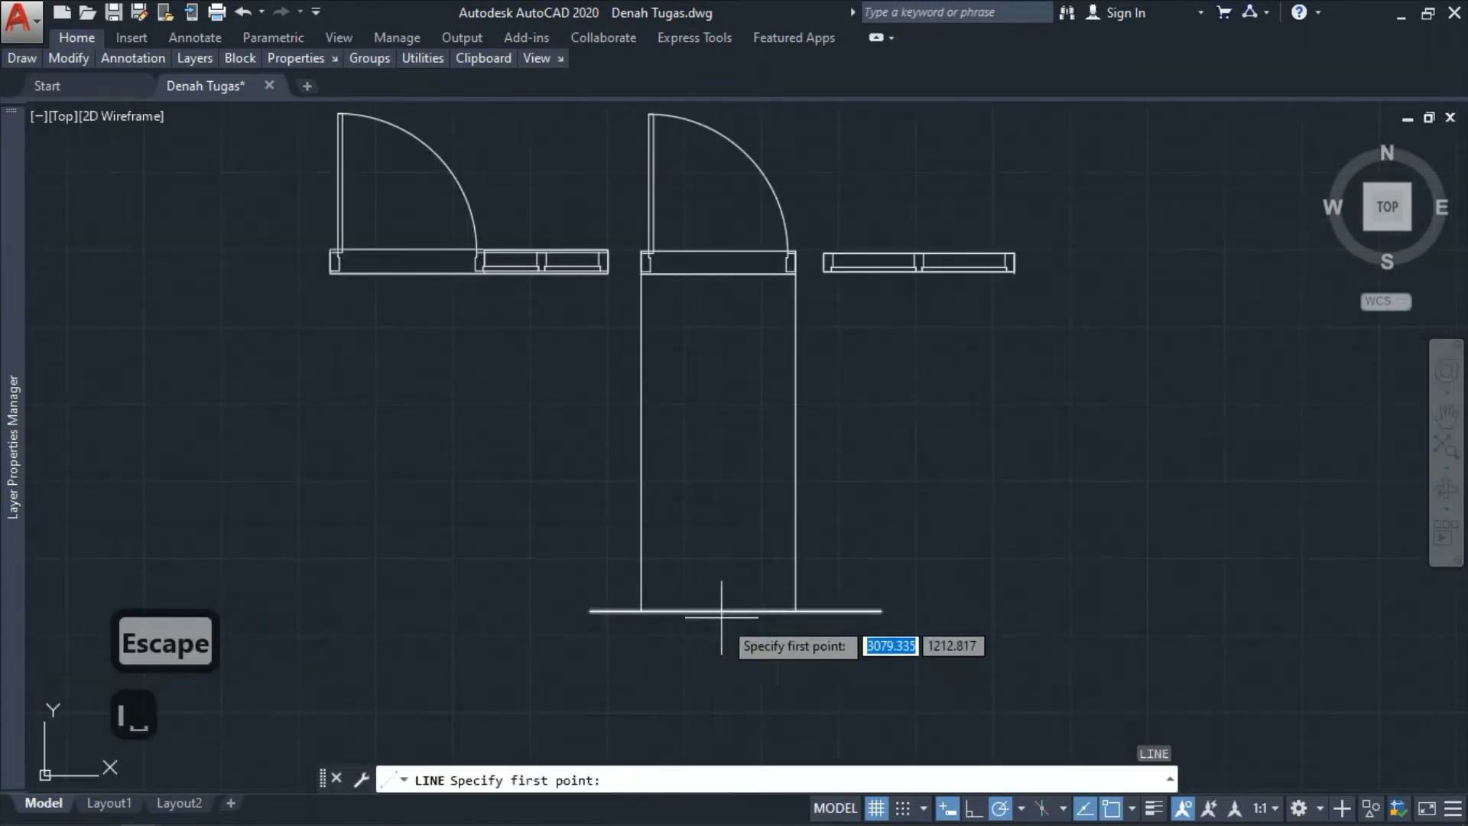
click(642, 611)
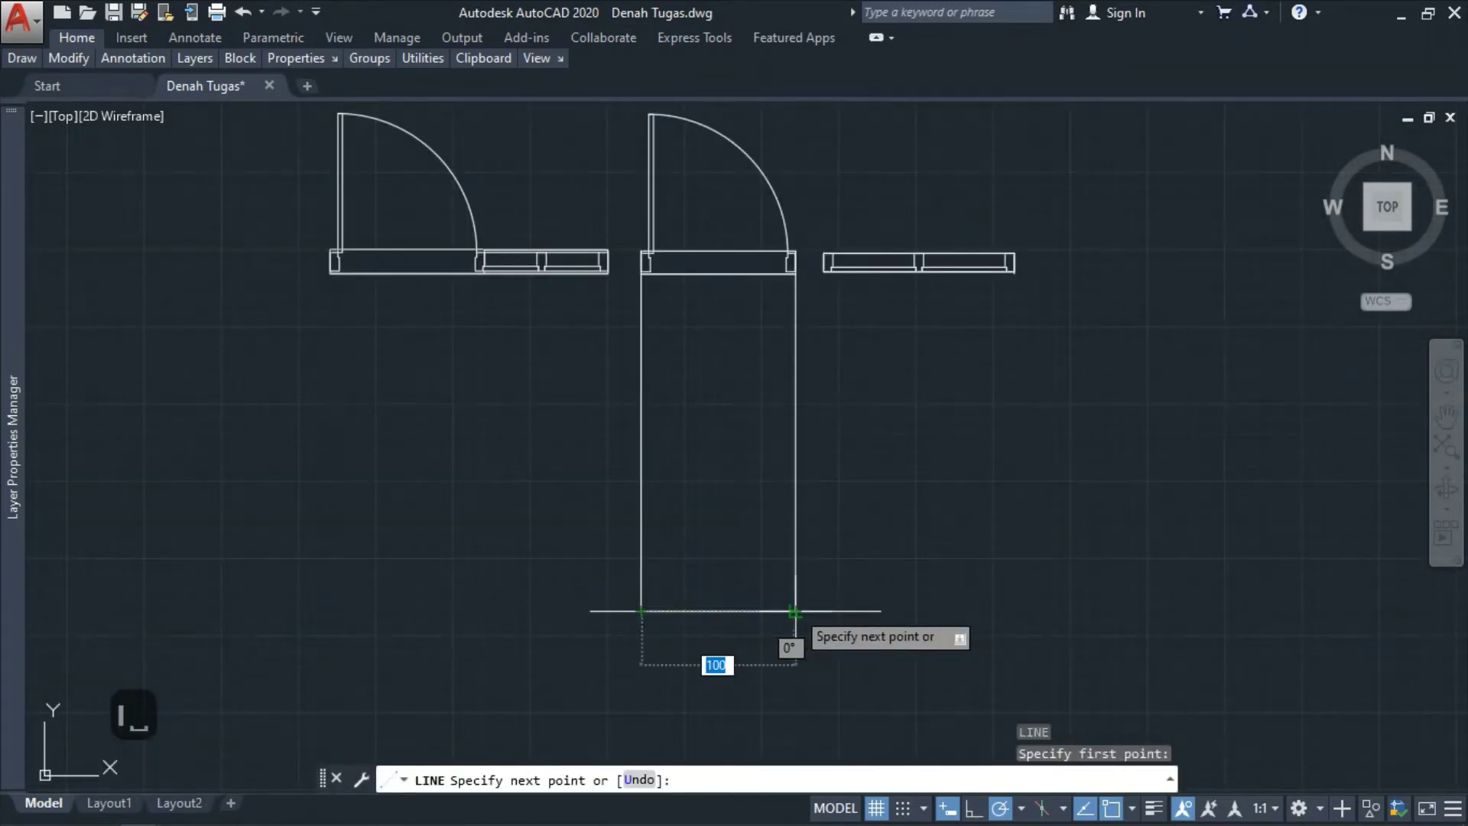
key(Escape)
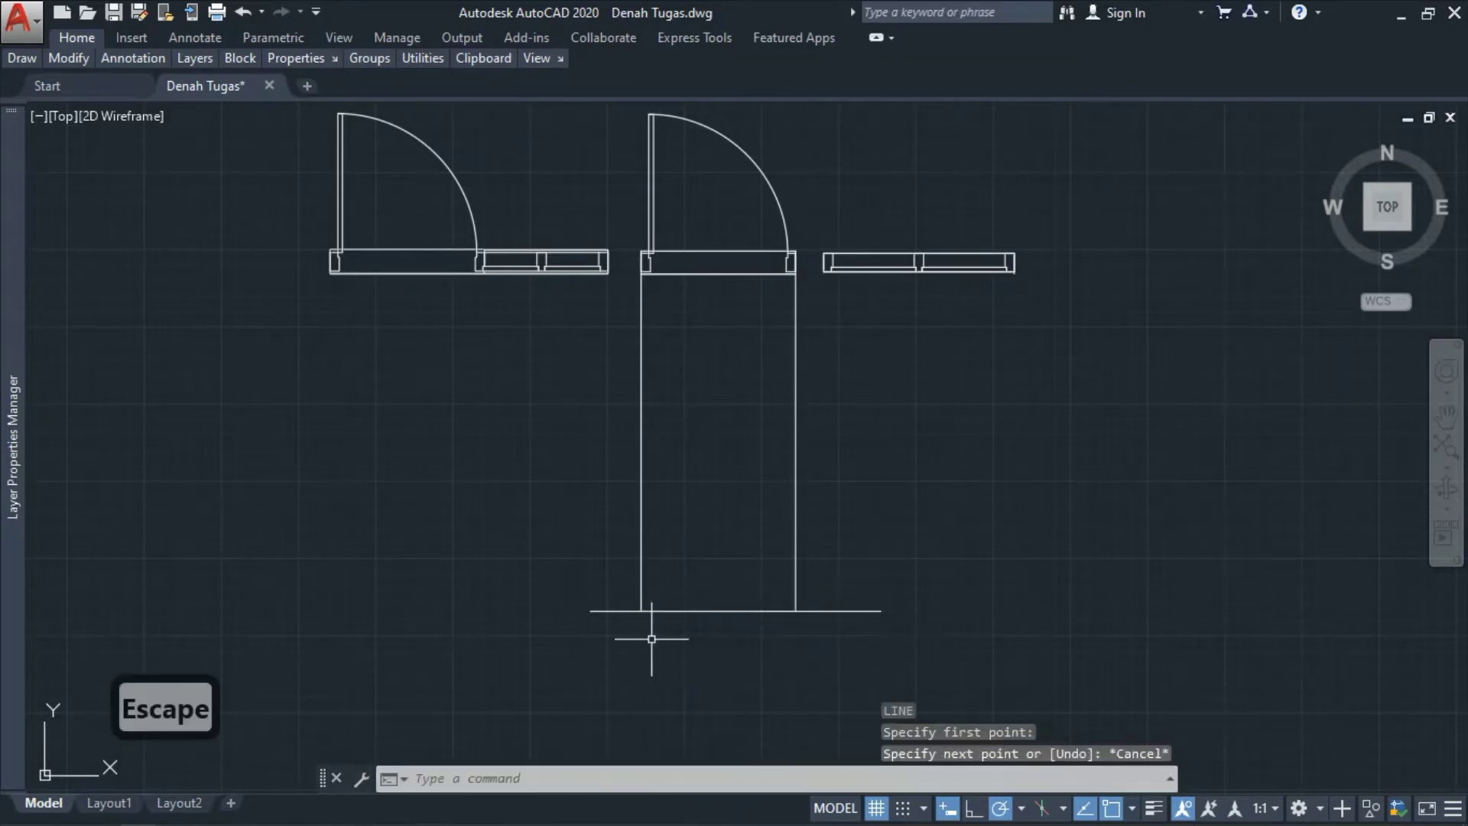
text(l)
key(space)
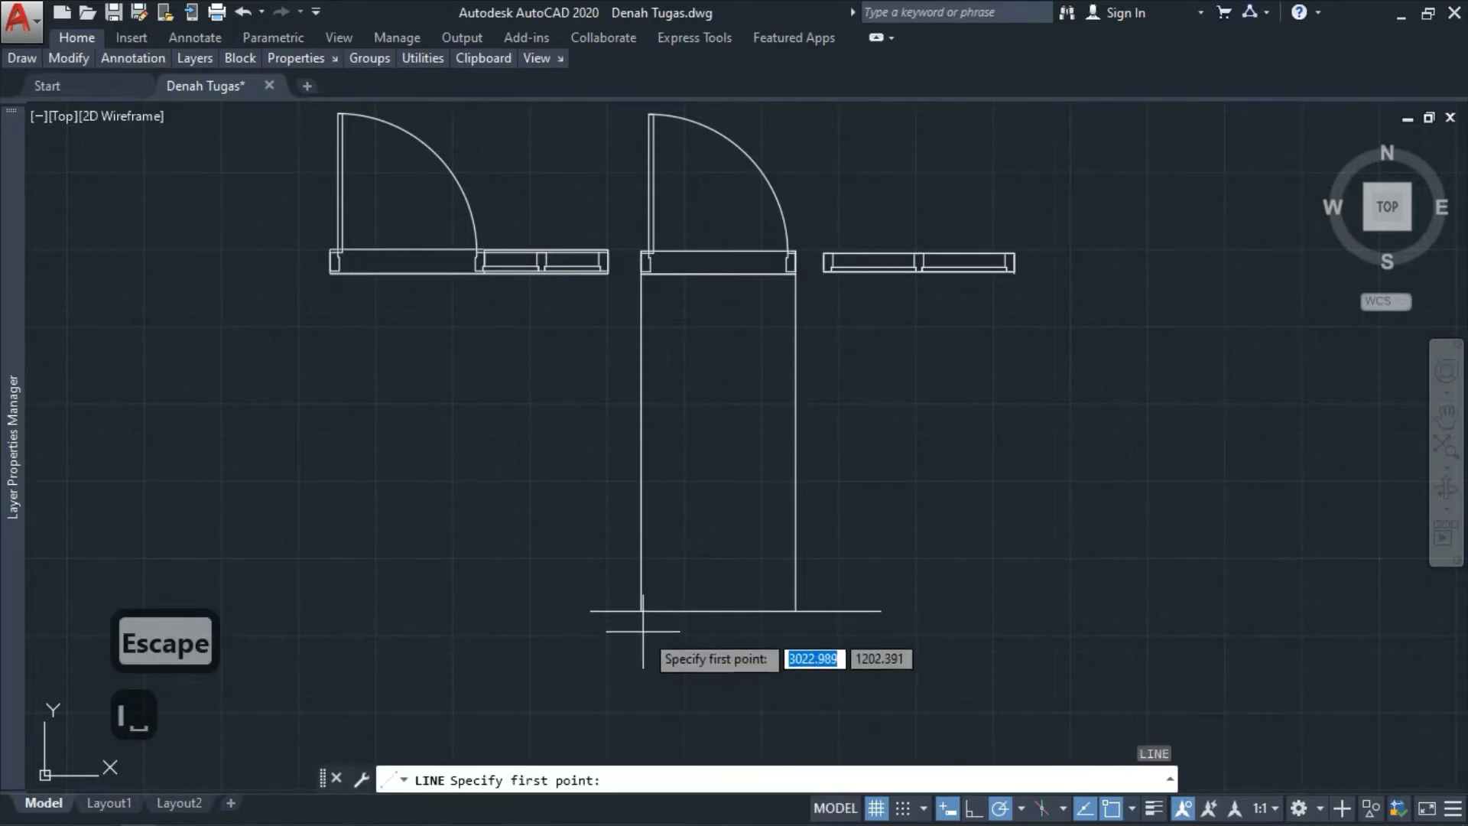
click(641, 611)
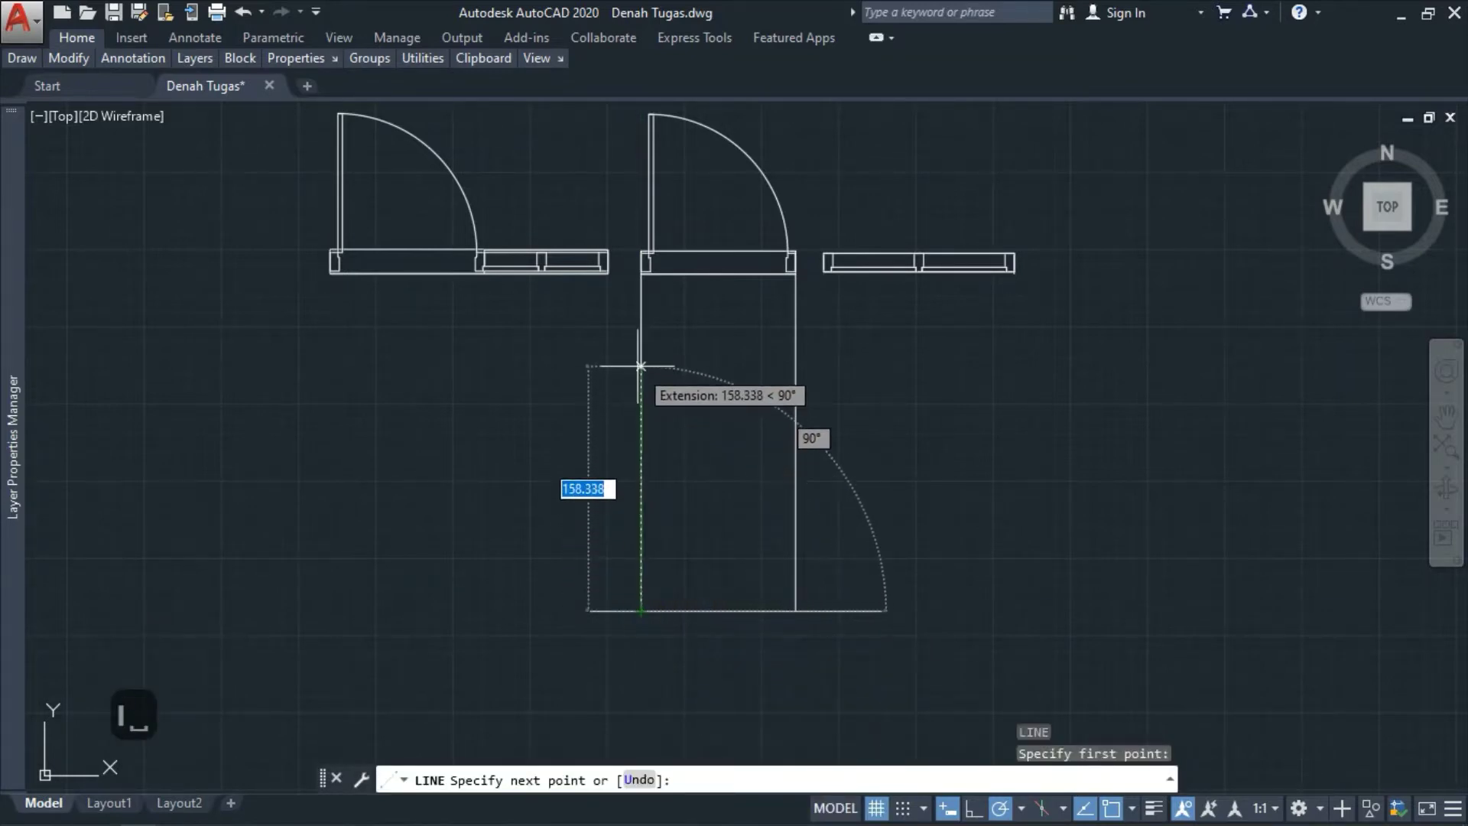
key(Escape)
key(Escape)
- Copy the horizontal base line 200 units straight up to mark the door's height
drag(673, 620, 698, 563)
text(co)
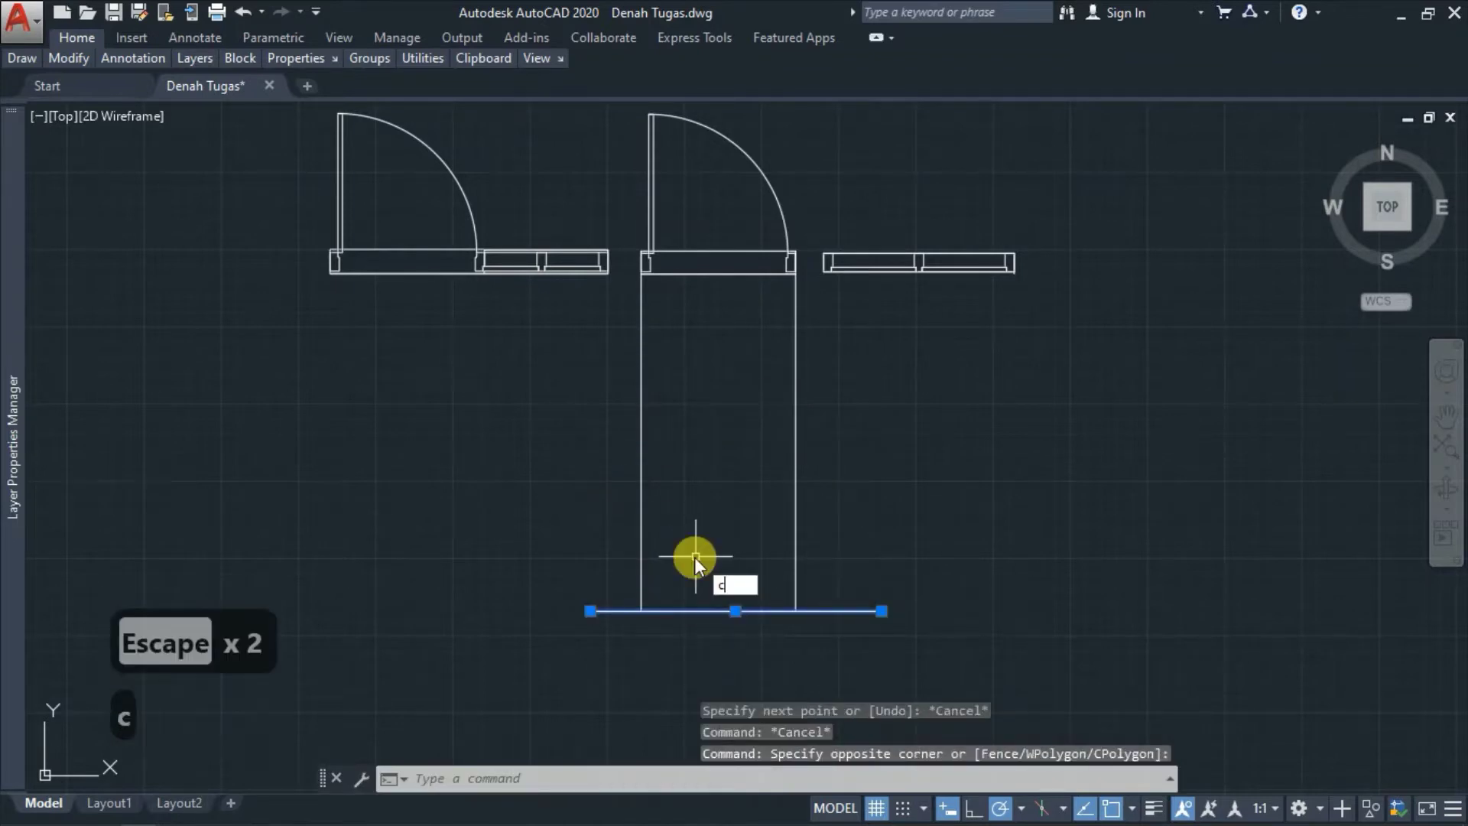
key(space)
click(736, 609)
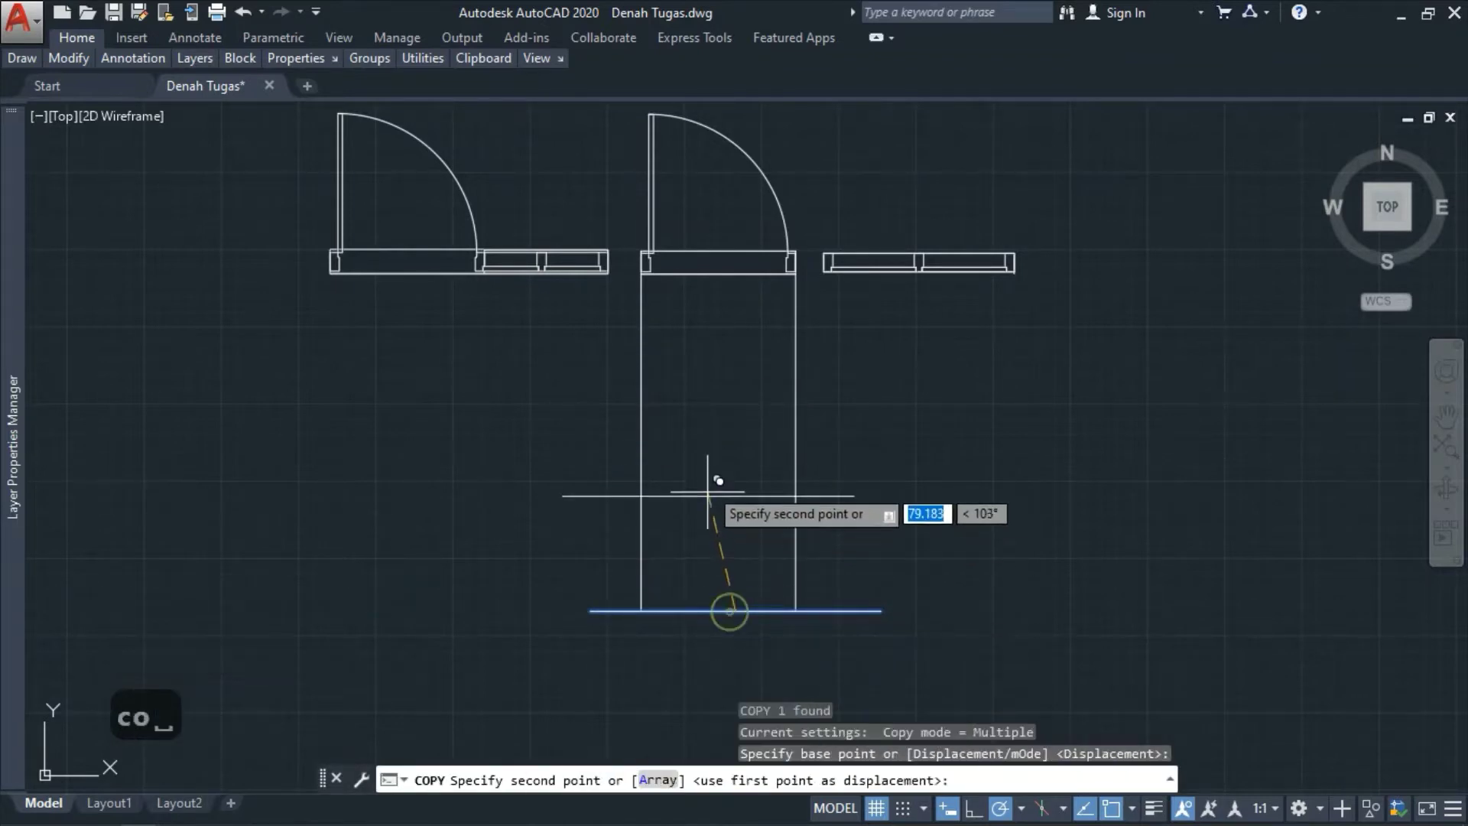
text(200)
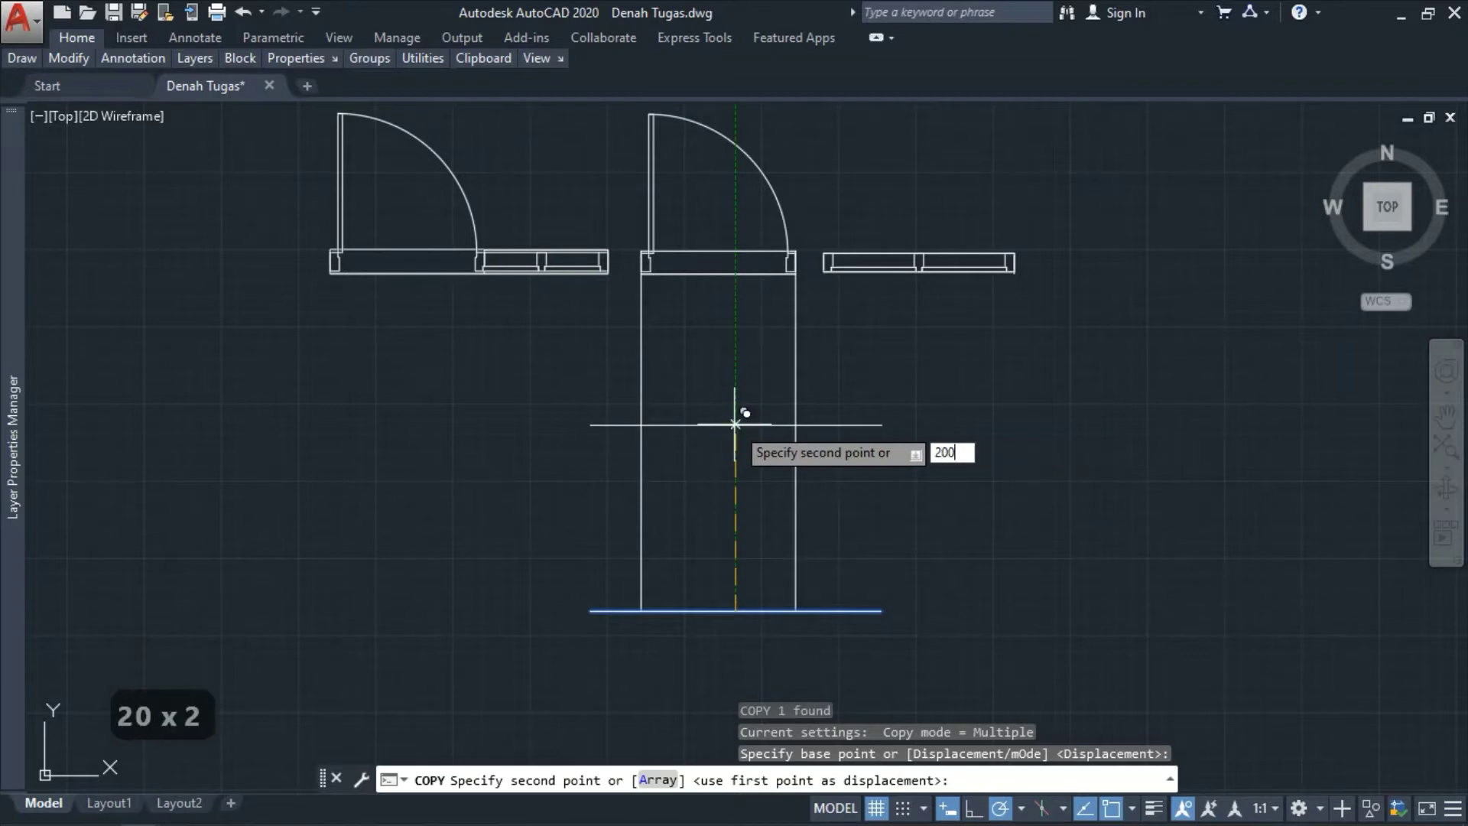
key(space)
key(Escape)
scroll(655, 519, down, 2)
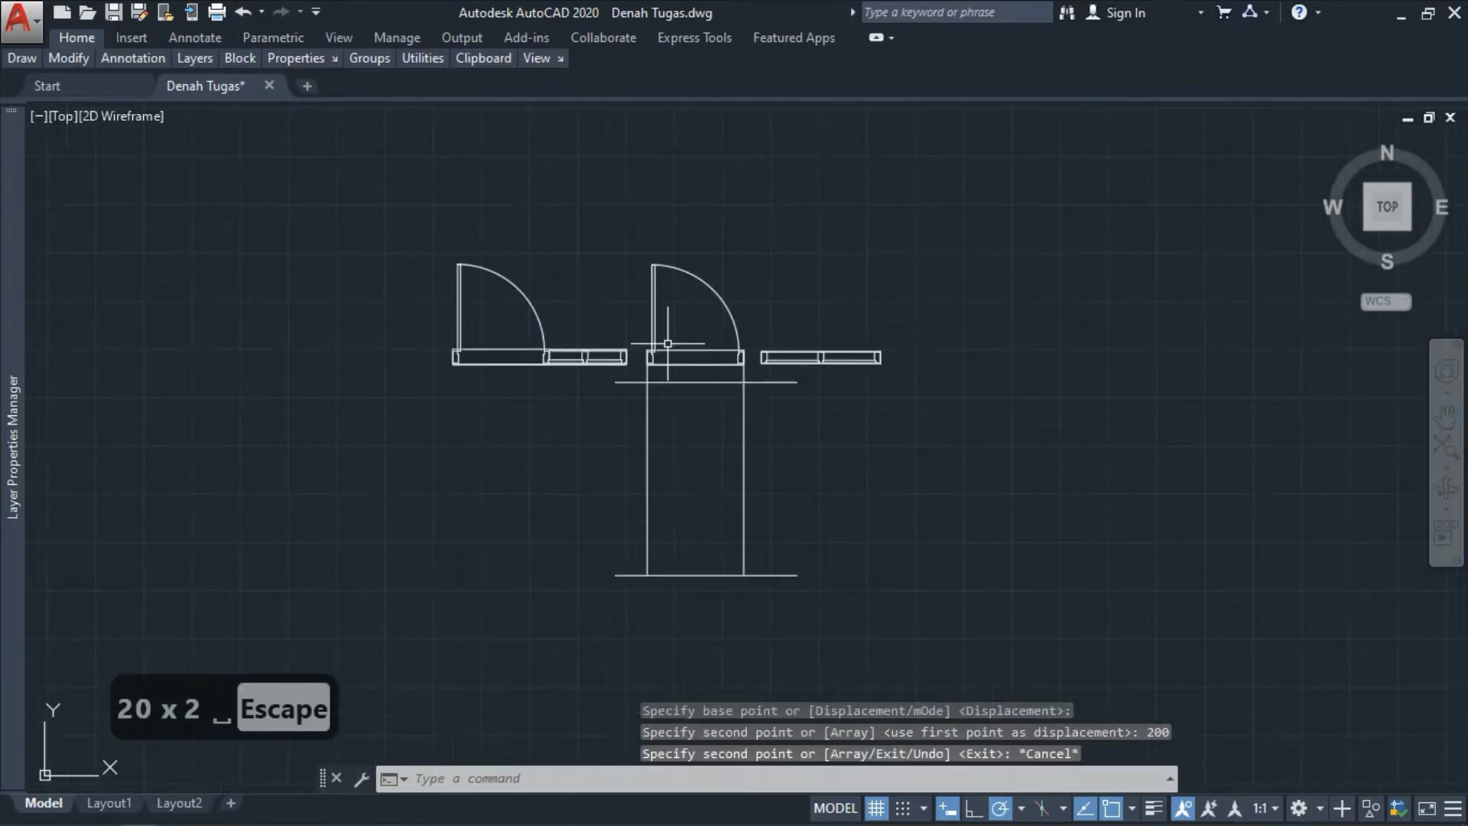
- Move both horizontal height lines straight down together, farther away from the door plan symbols
scroll(668, 342, up, 2)
scroll(644, 359, down, 2)
scroll(668, 419, up, 2)
click(516, 327)
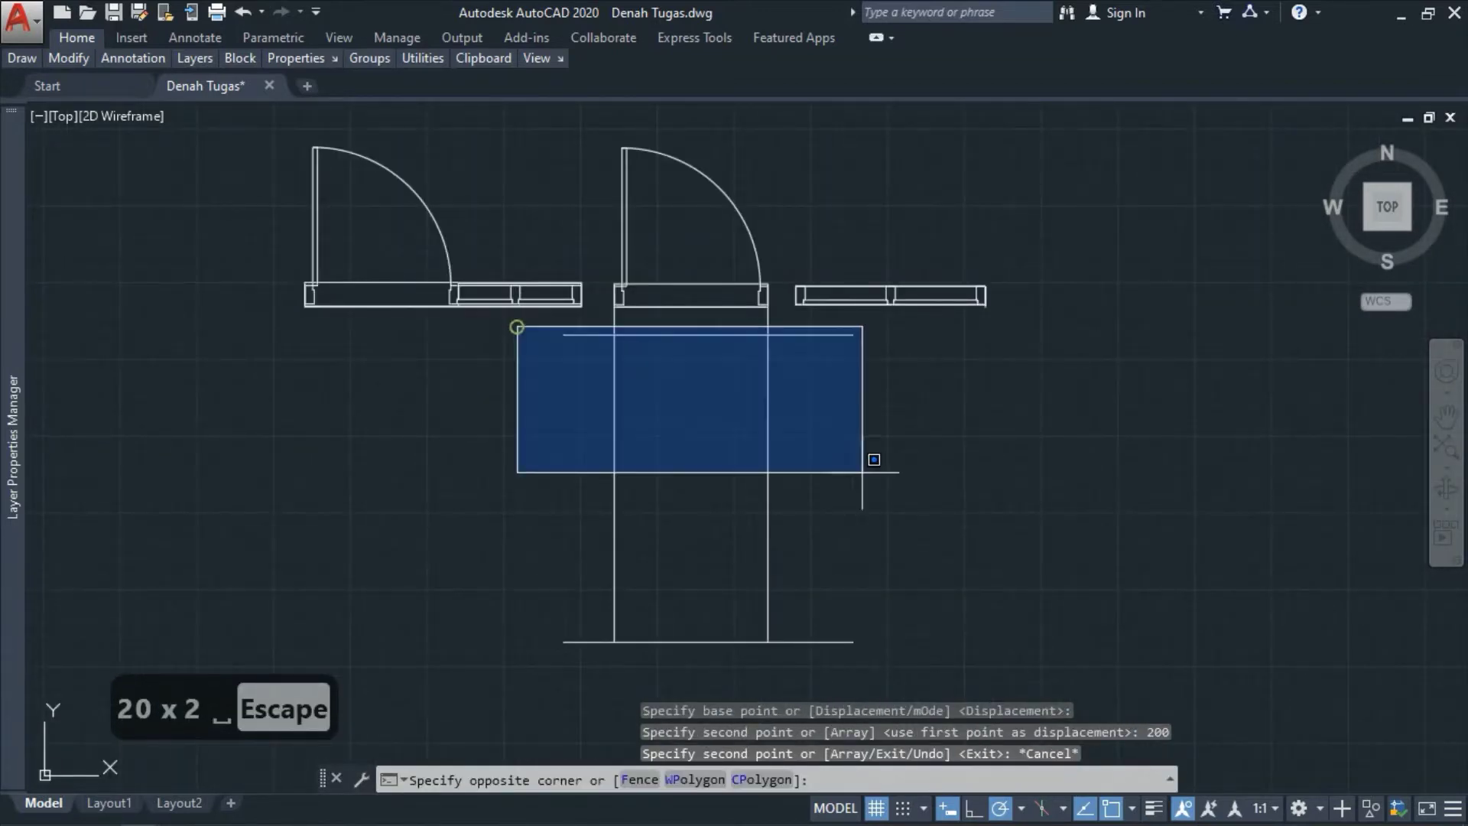
click(959, 639)
text(m)
key(space)
scroll(776, 469, up, 3)
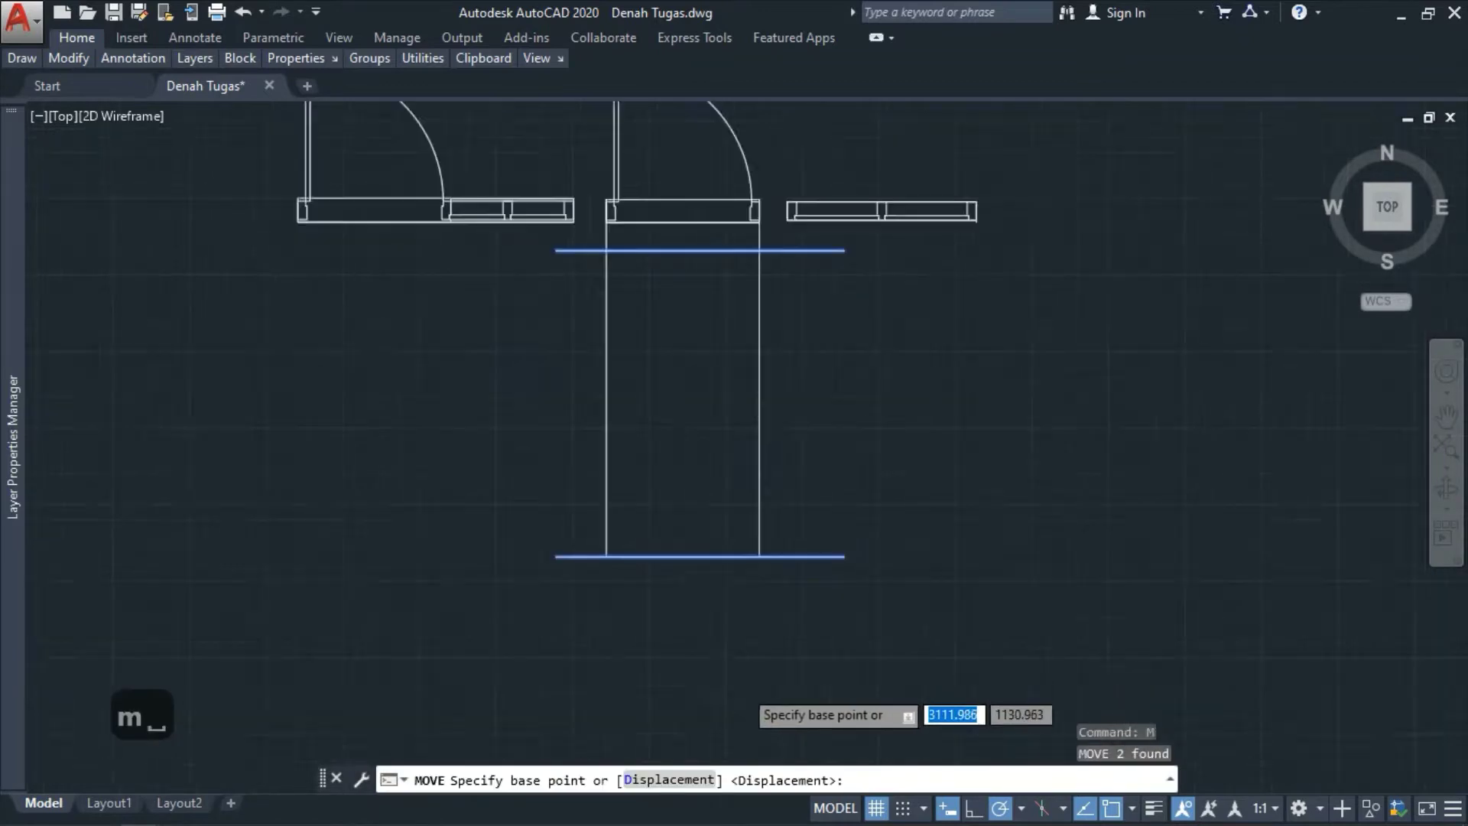
click(768, 479)
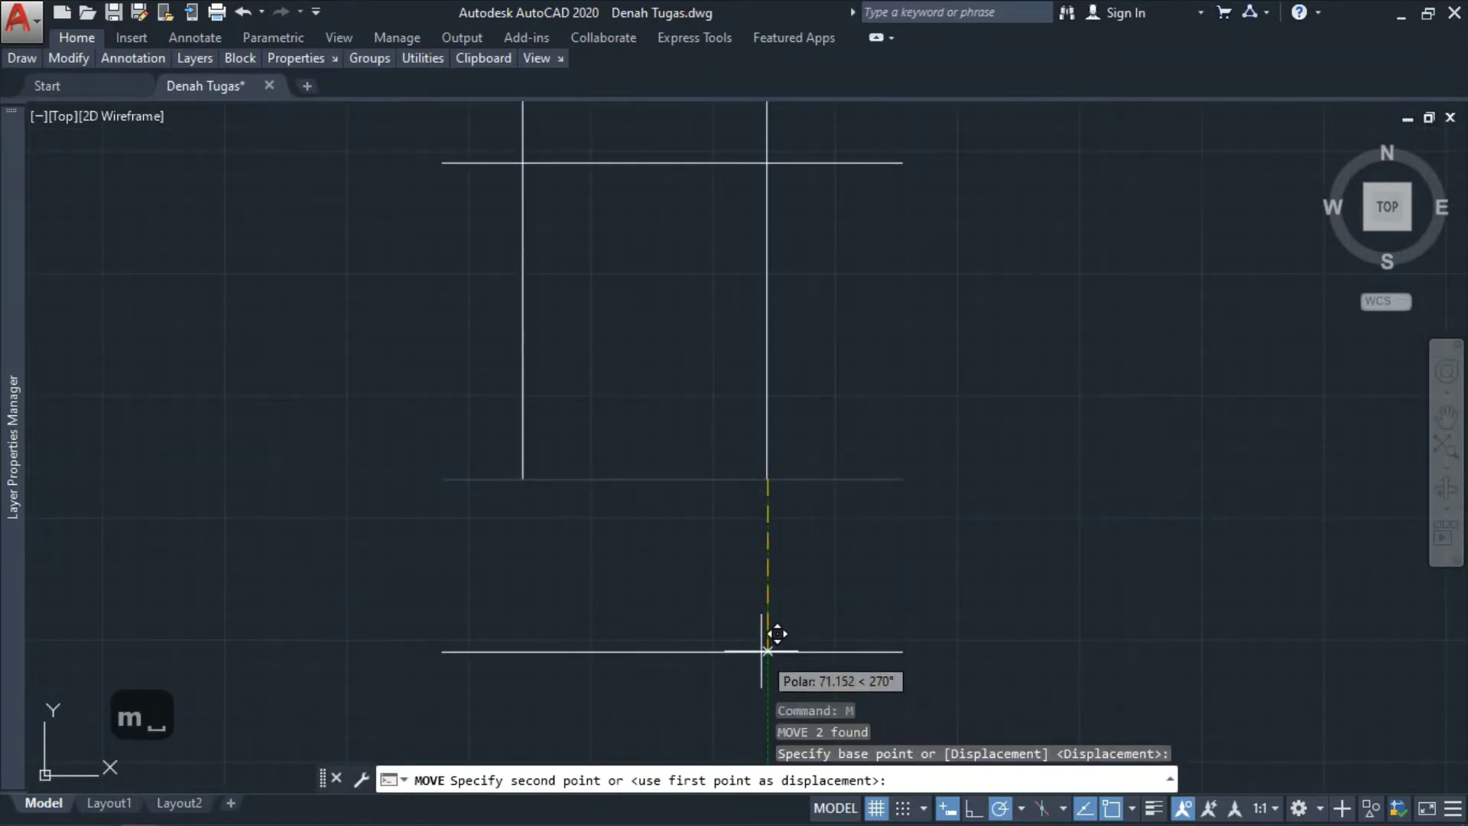
scroll(781, 595, down, 3)
key(Escape)
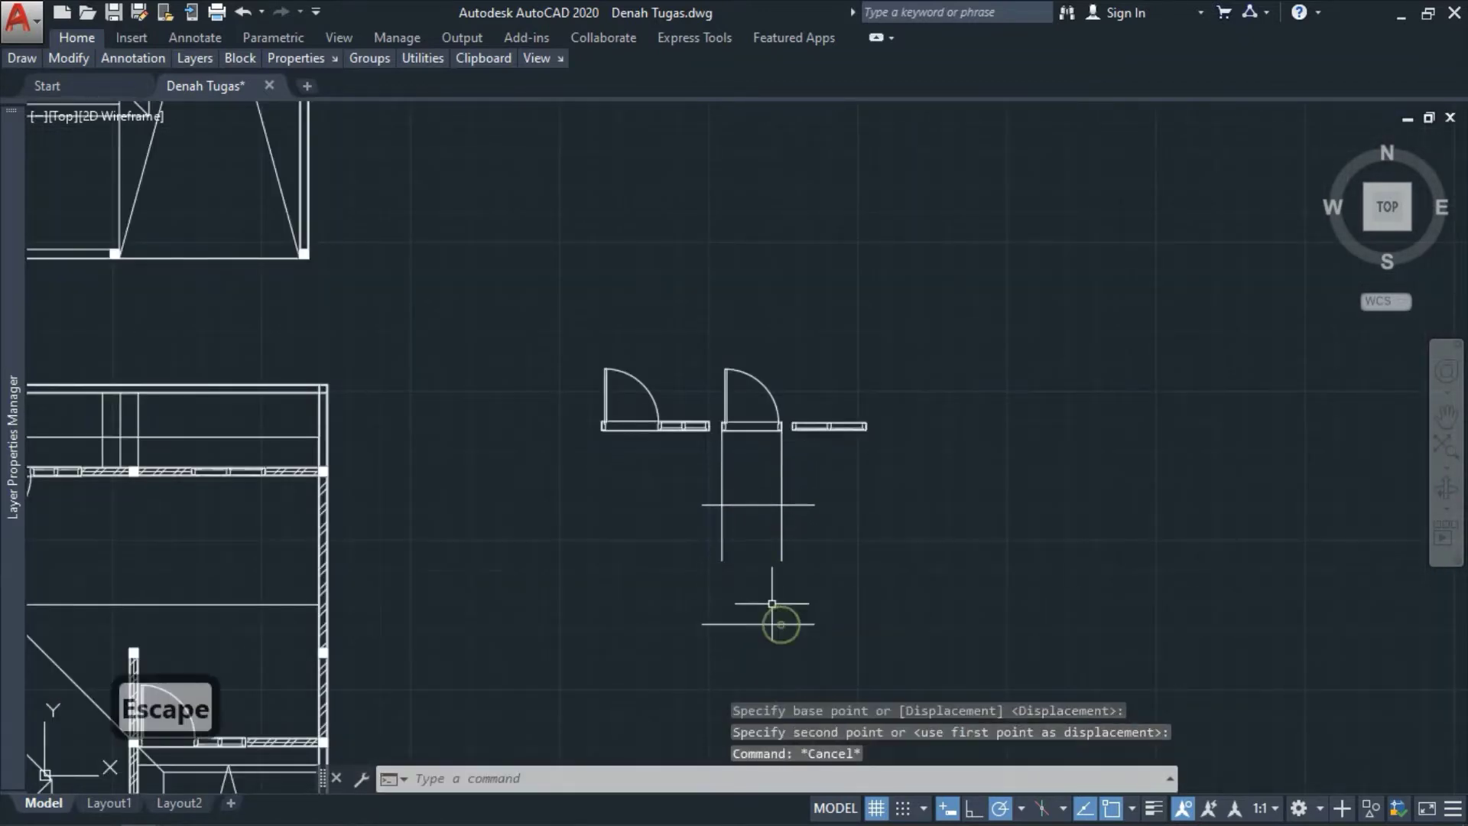
- Extend both vertical projection lines down to the lower horizontal line
scroll(767, 585, up, 2)
text(ex)
key(space)
key(space)
click(826, 558)
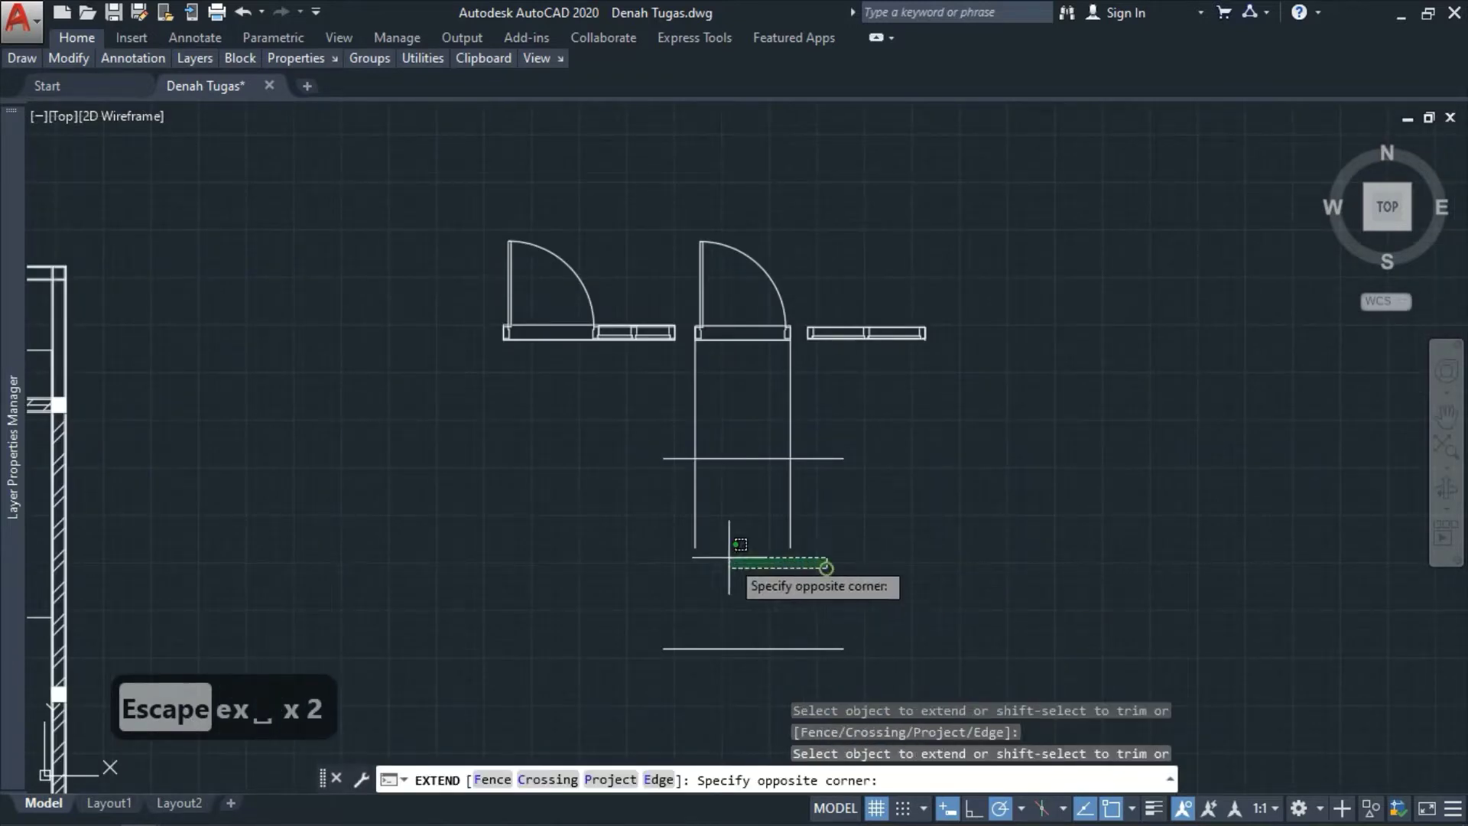
click(646, 519)
key(Escape)
- Trim the vertical lines above the upper horizontal line, along with that line's overhanging ends on both sides
scroll(746, 489, up, 2)
text(tr)
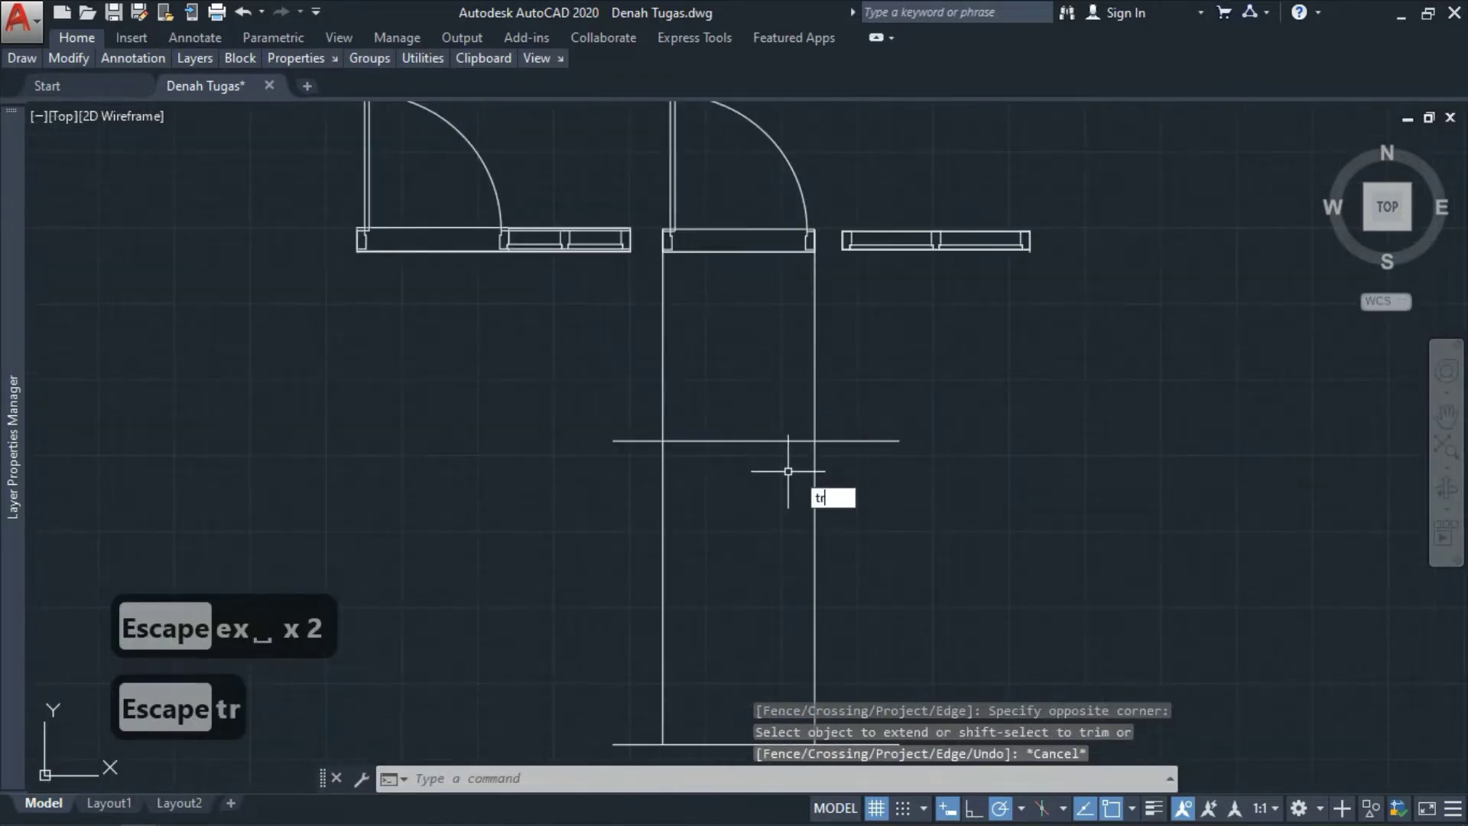
key(space)
key(space)
click(913, 485)
click(603, 331)
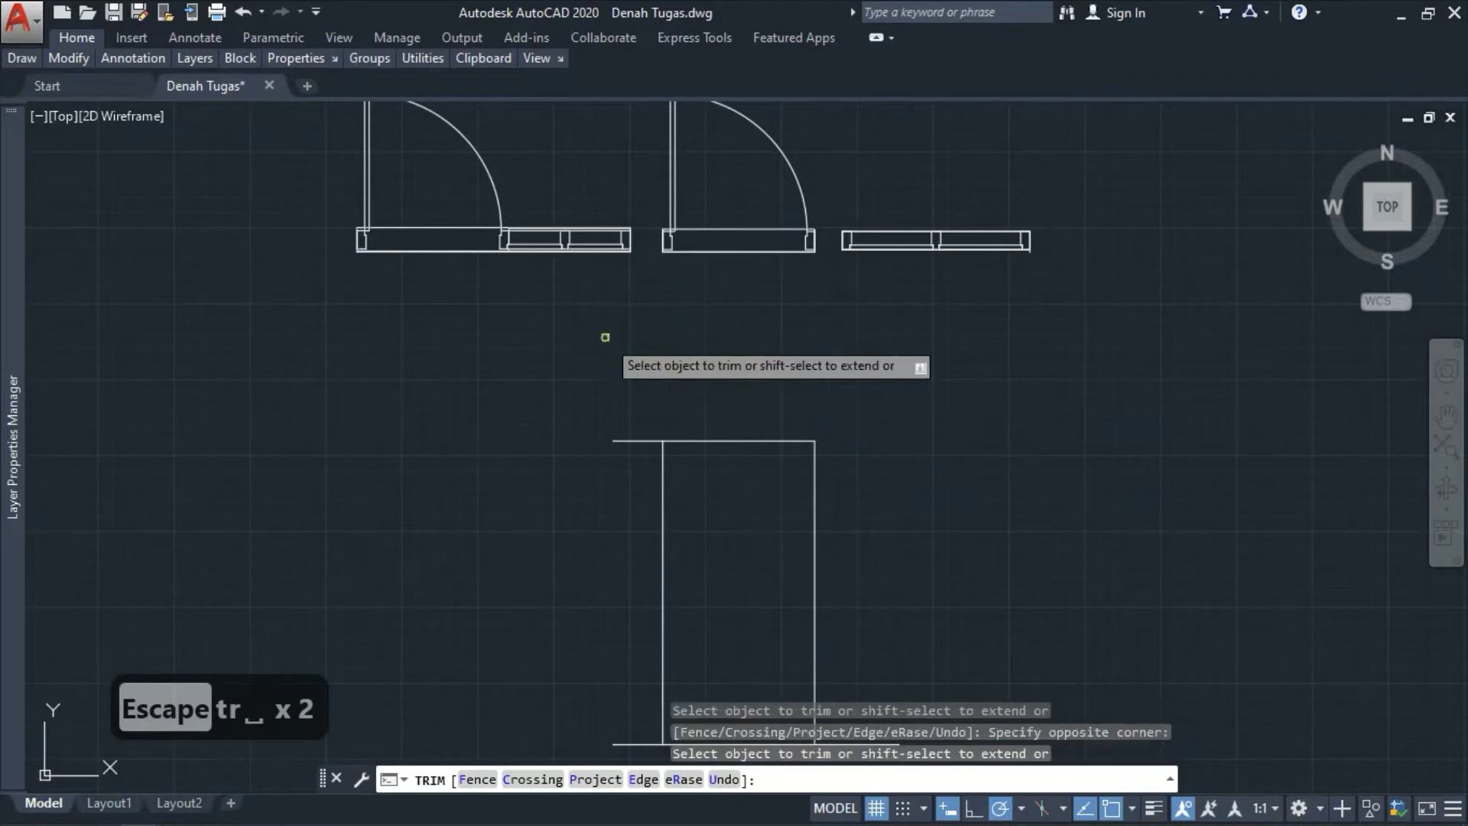
key(Escape)
- Measure the width of the left jamb in the middle door's plan symbol
scroll(593, 311, down, 2)
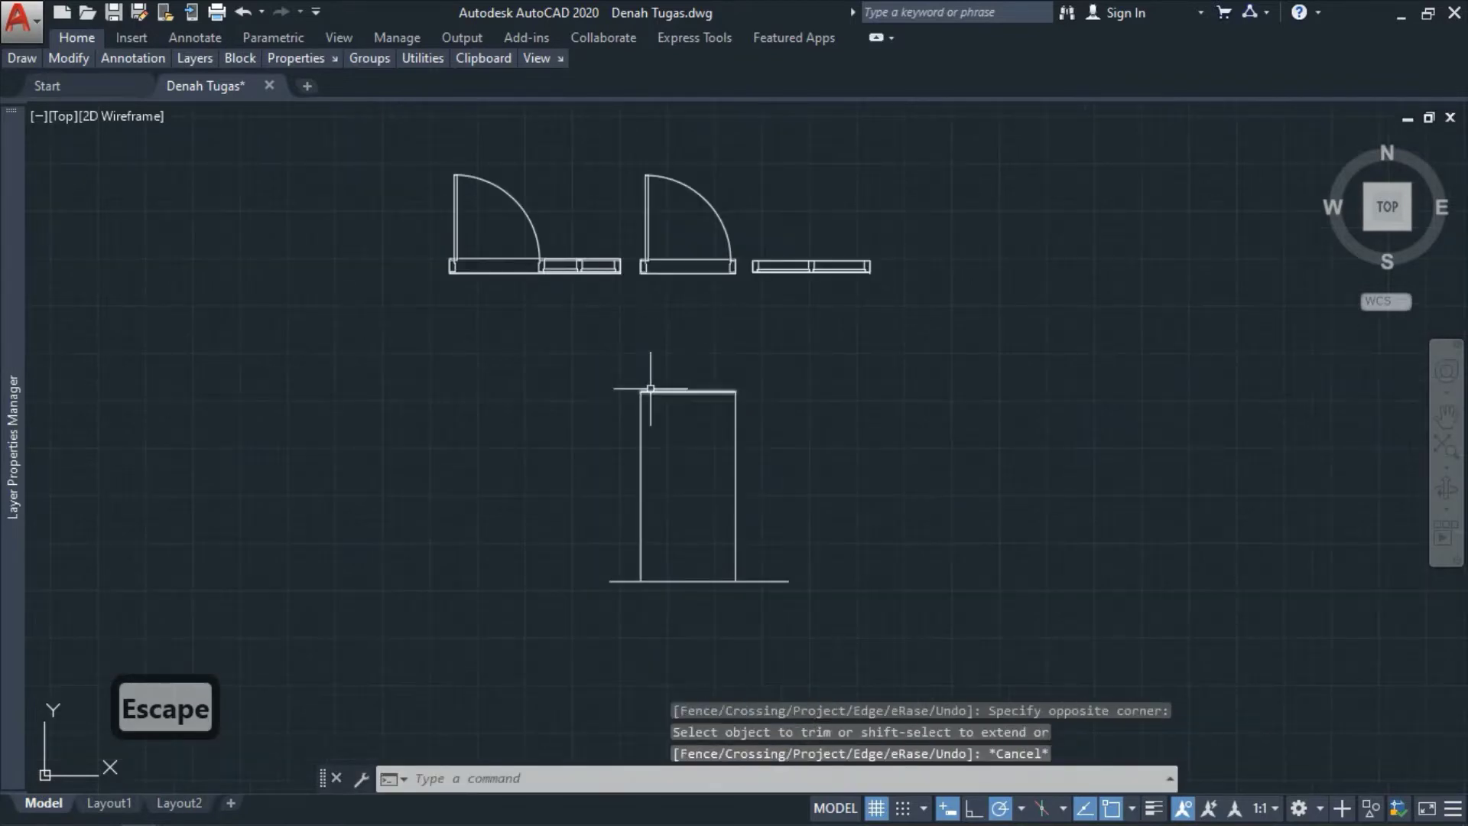
scroll(645, 387, up, 2)
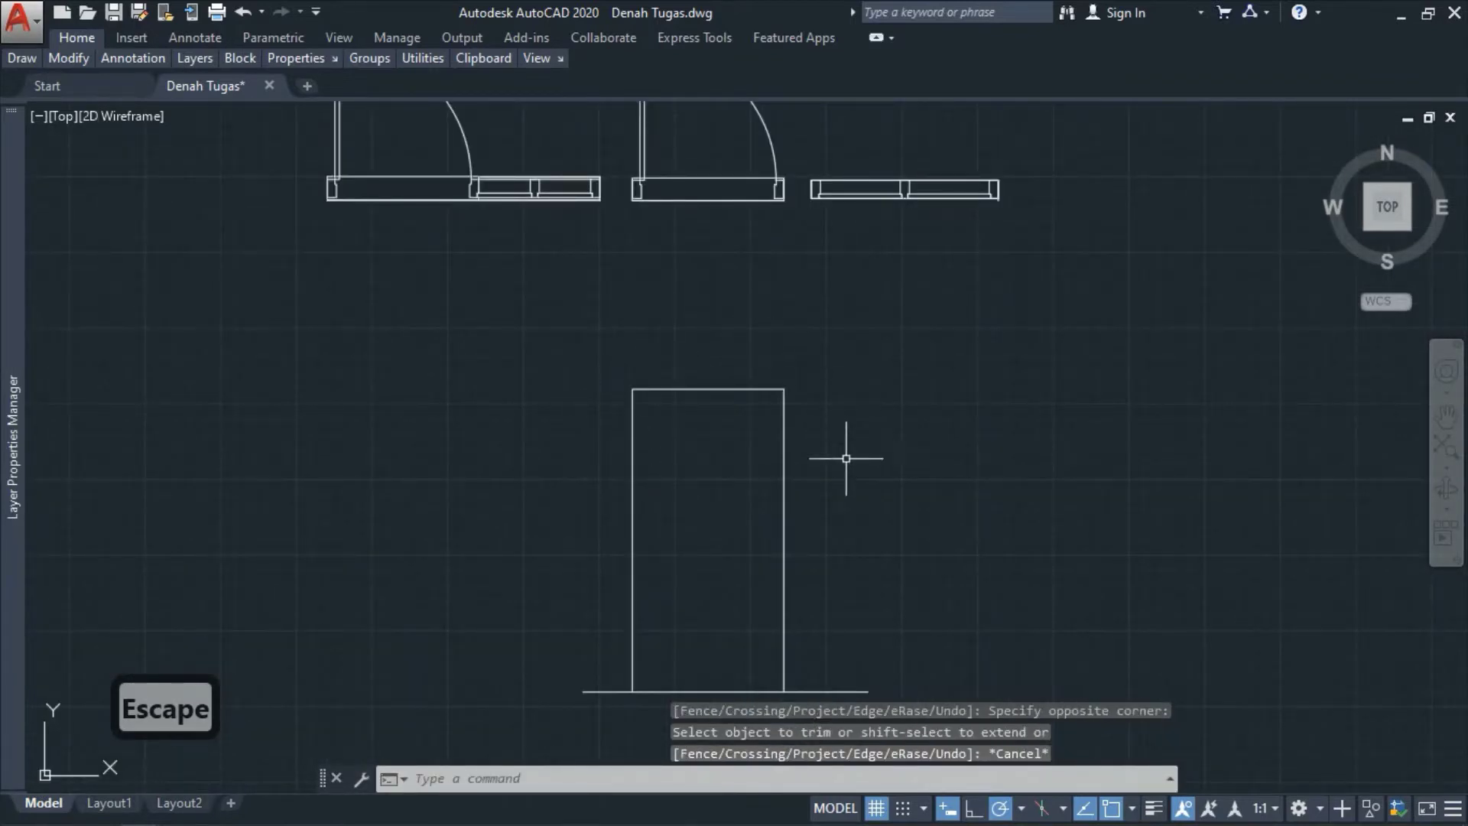
scroll(628, 502, down, 2)
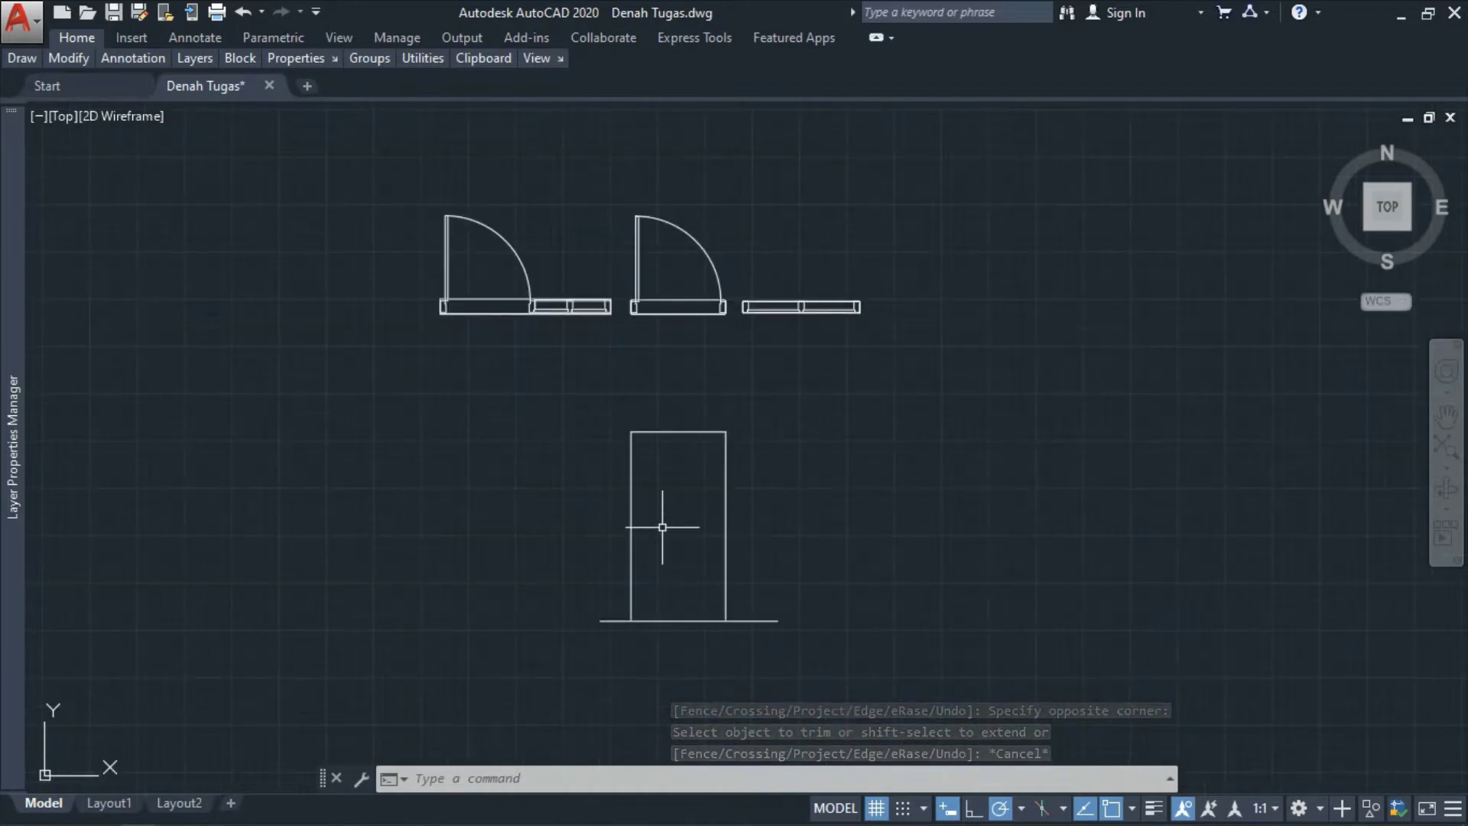
scroll(626, 315, up, 4)
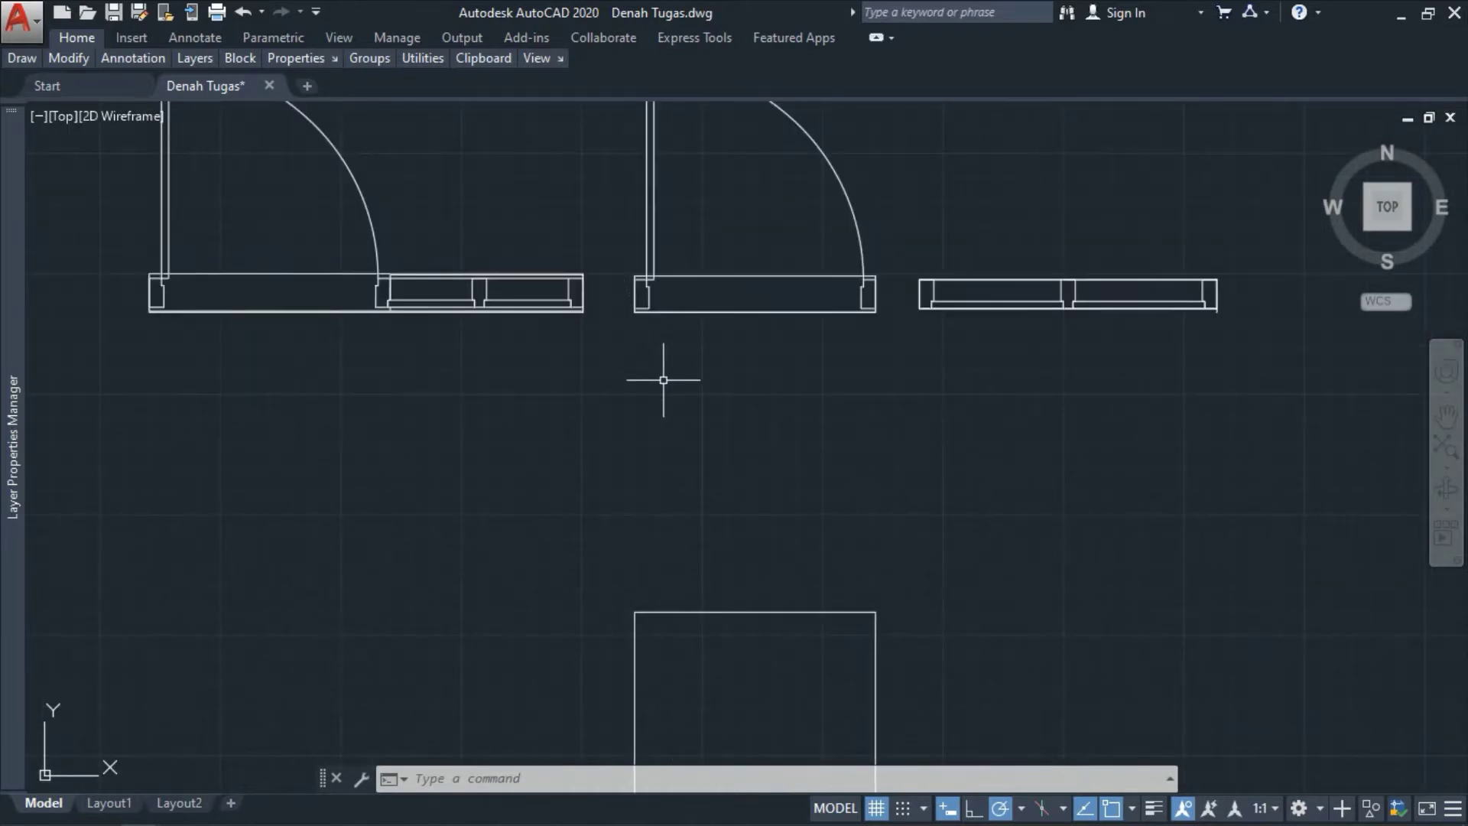
key(space)
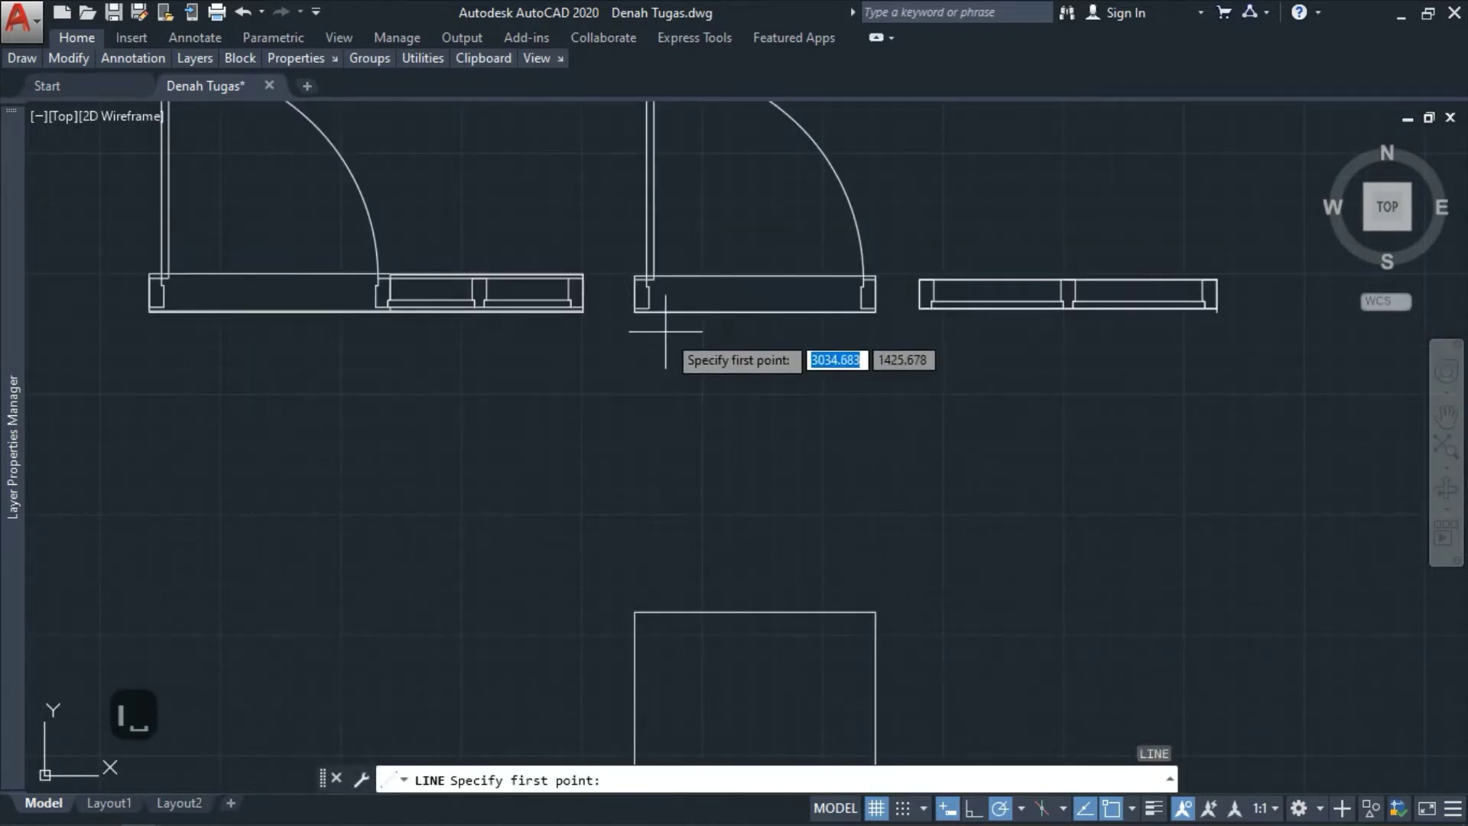
scroll(655, 359, down, 2)
scroll(651, 351, up, 5)
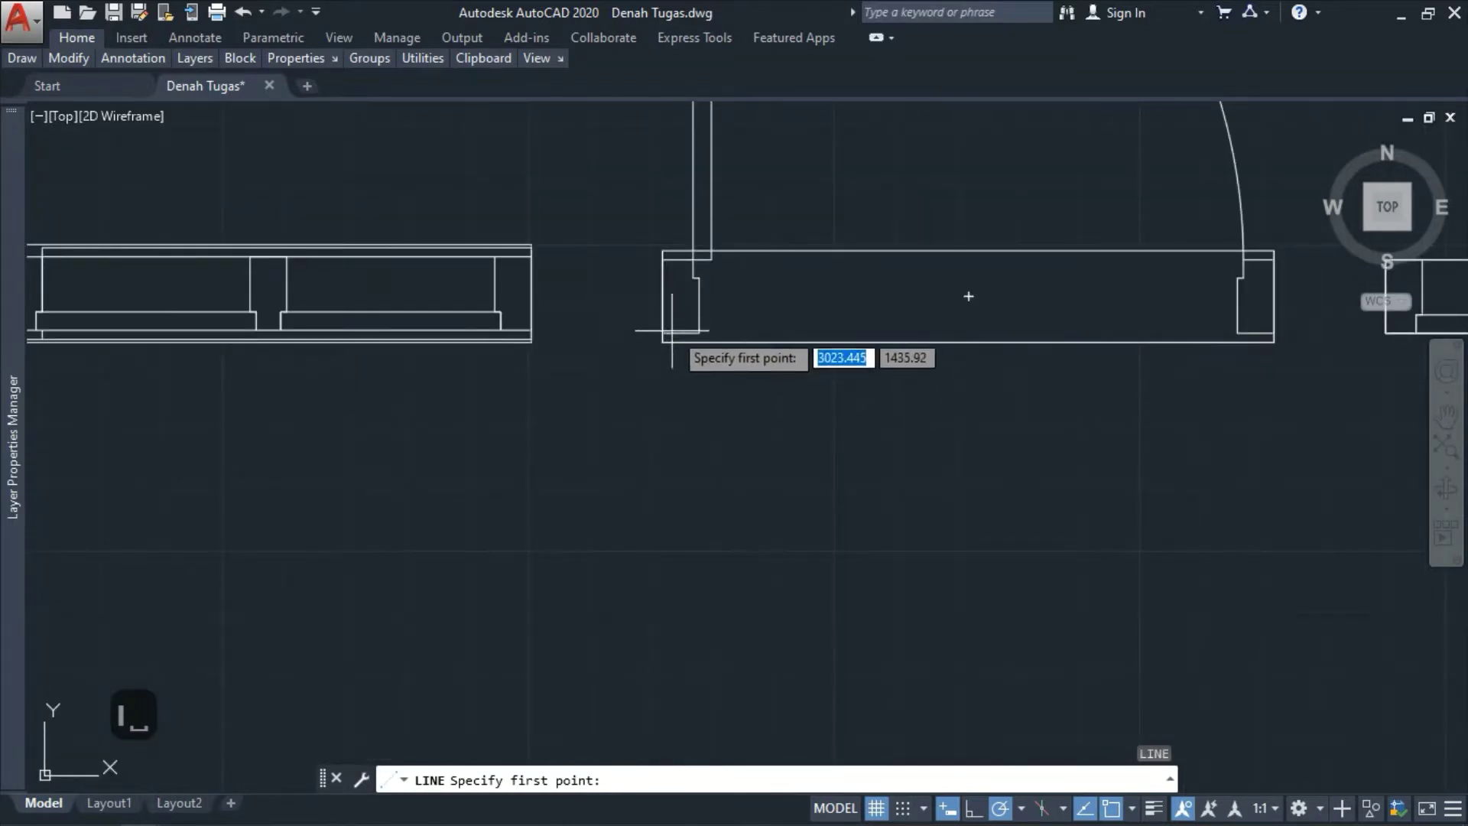
click(699, 332)
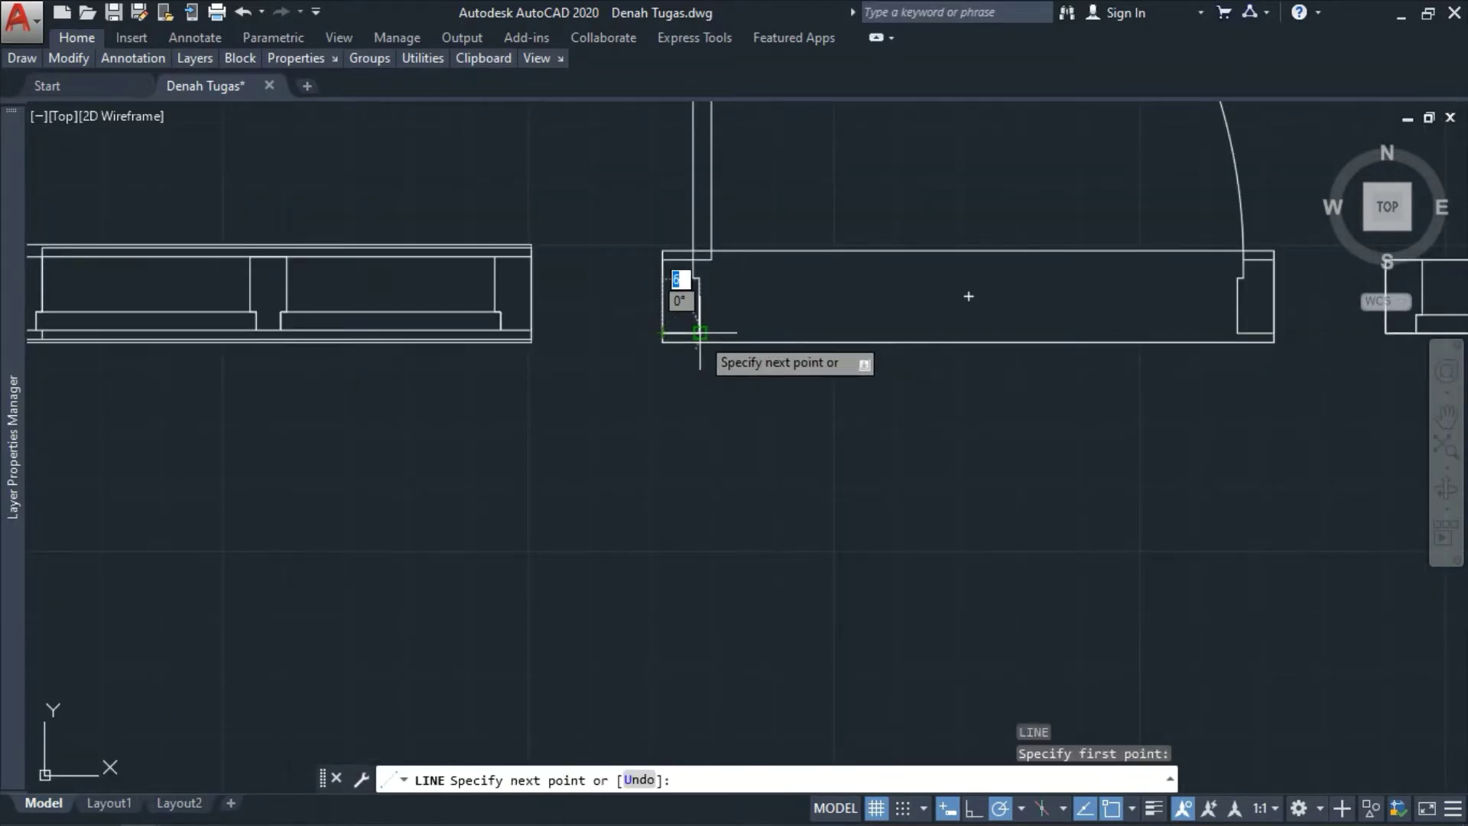
key(Escape)
- Offset the left, top and right outline edges of the door elevation 6 units inward to form the frame
scroll(675, 402, down, 4)
scroll(670, 593, up, 2)
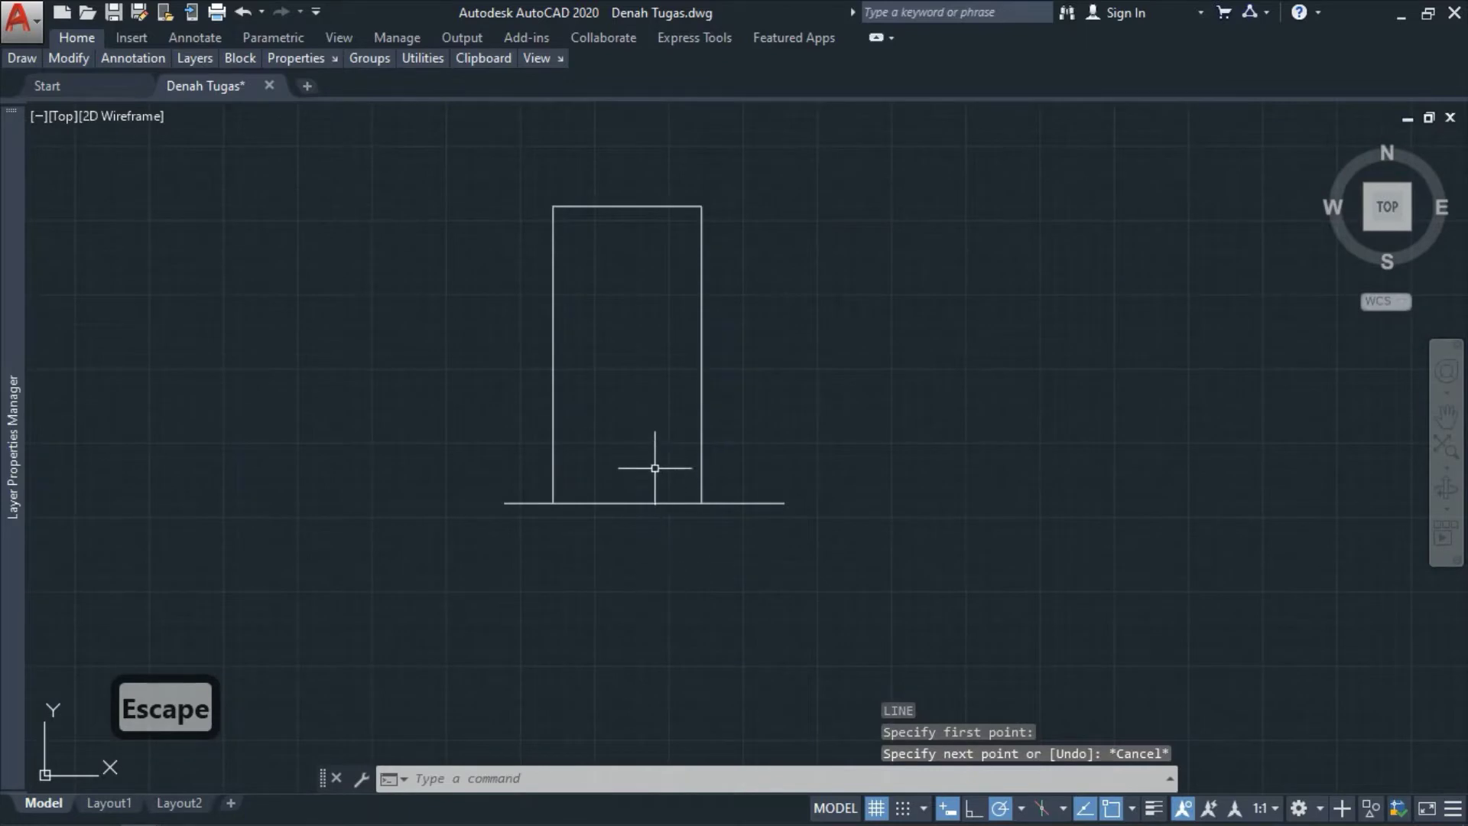
text(o)
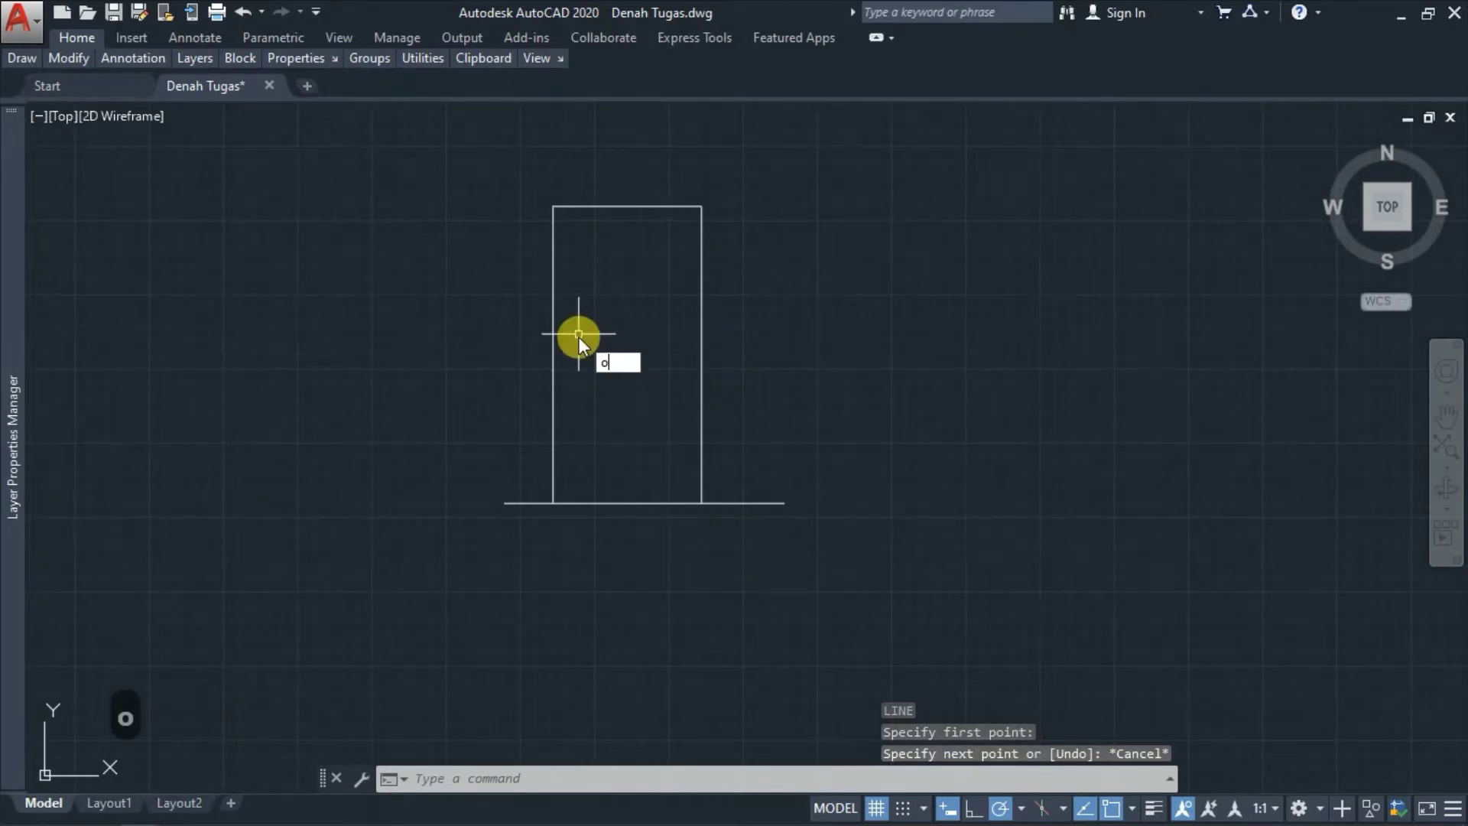
key(space)
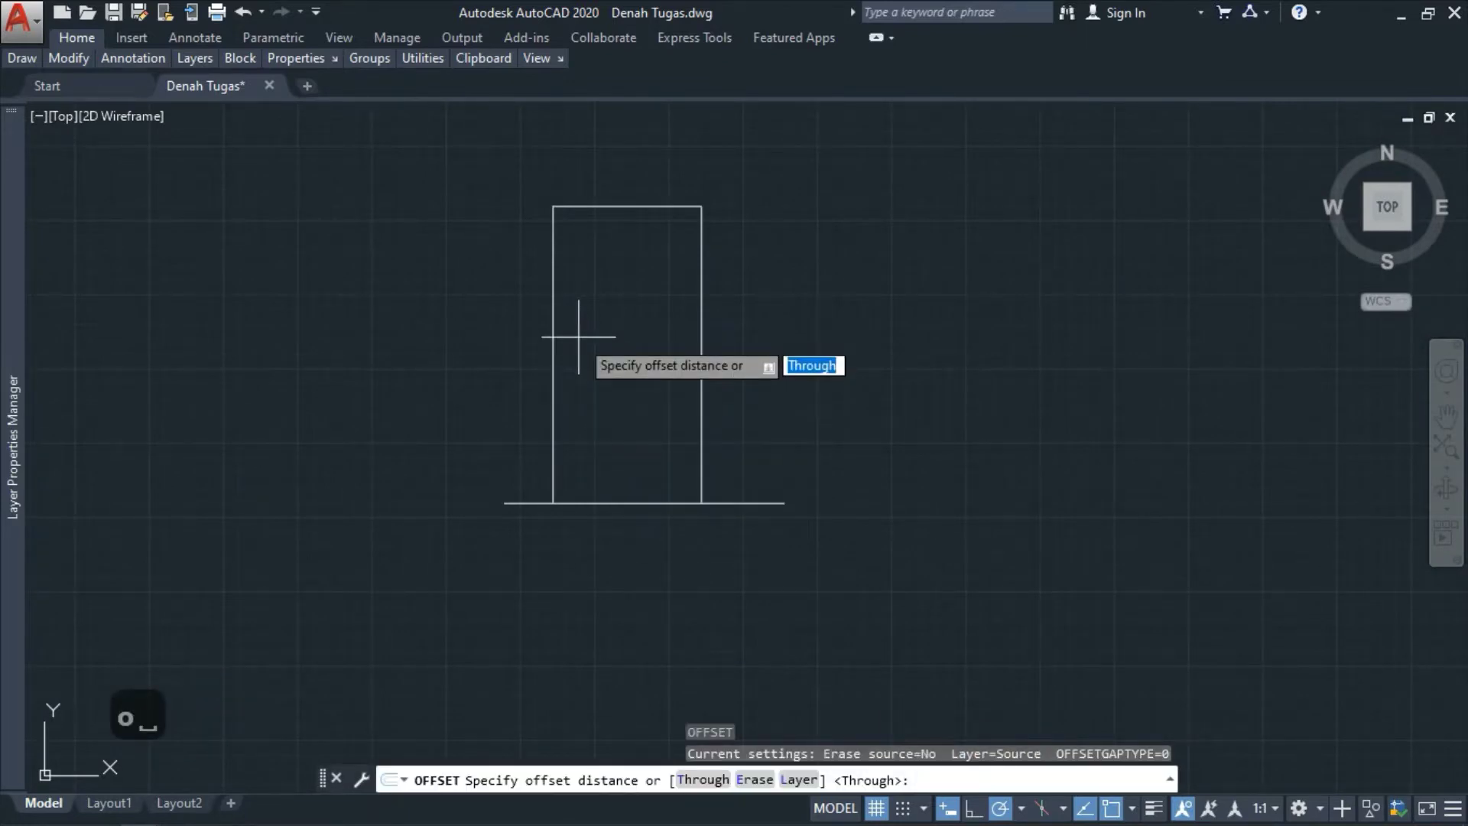
text(6)
key(space)
click(553, 323)
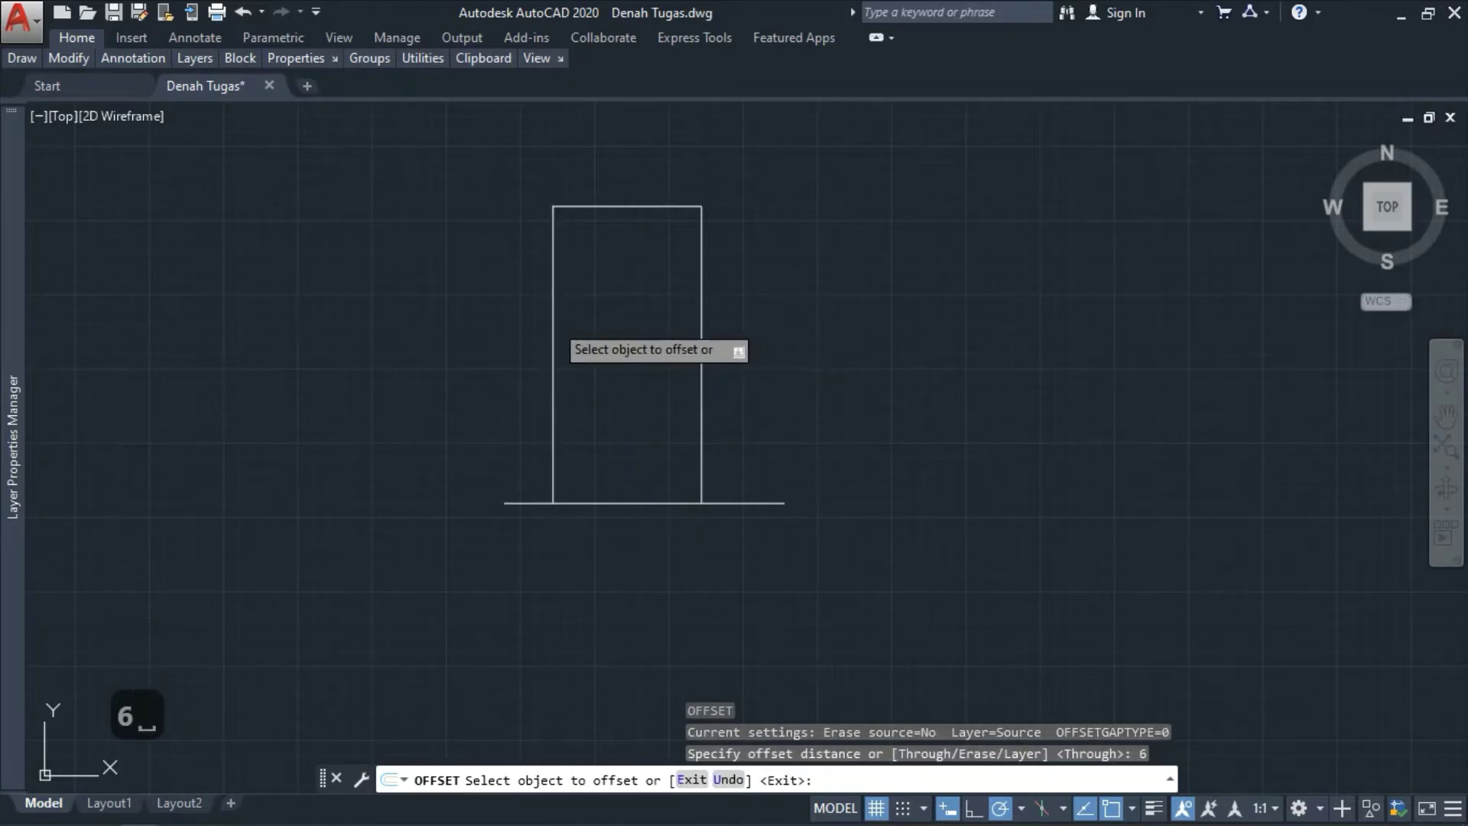
click(624, 324)
click(624, 206)
click(622, 289)
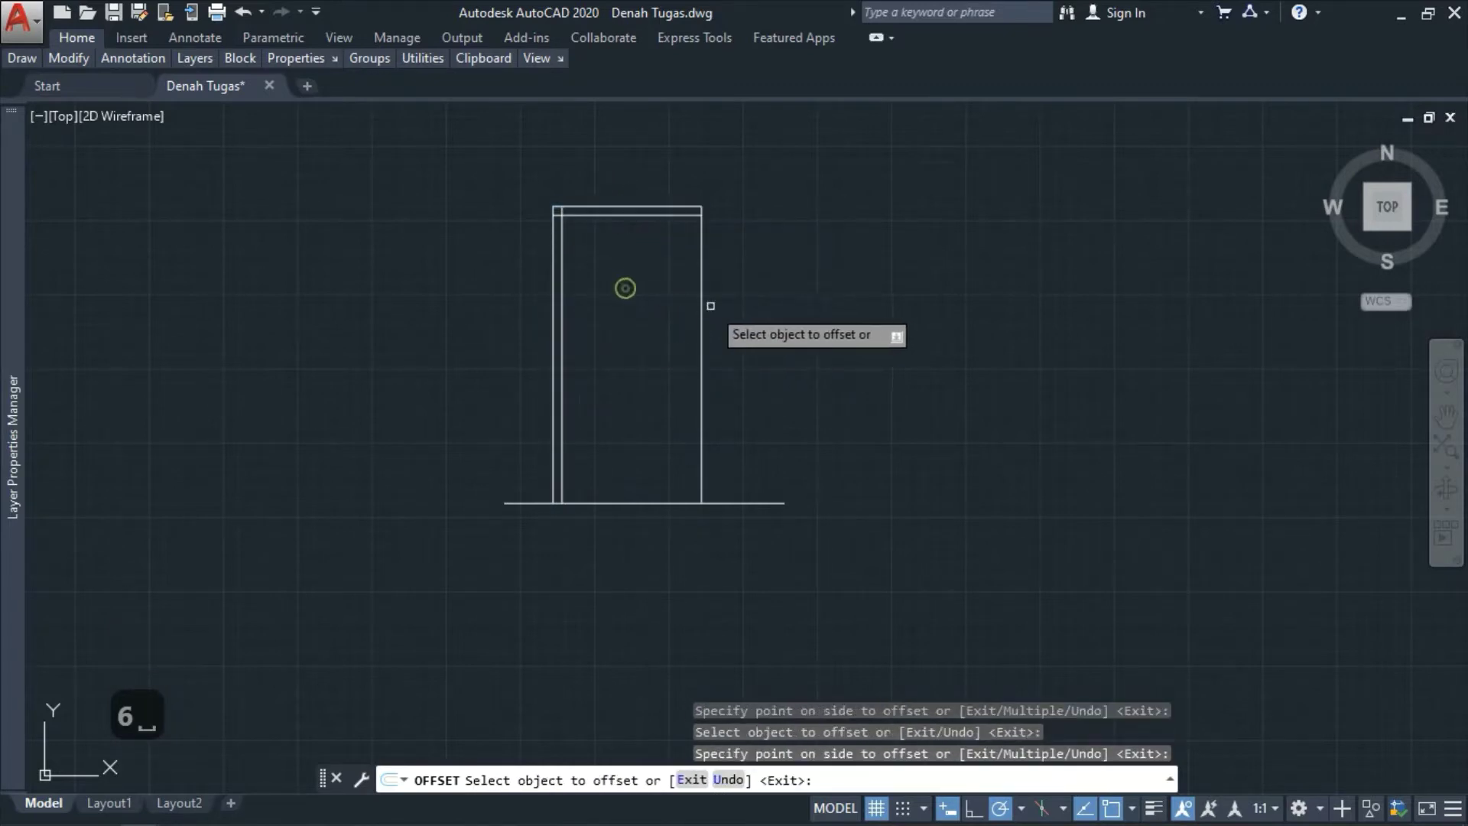
key(Escape)
scroll(669, 474, down, 4)
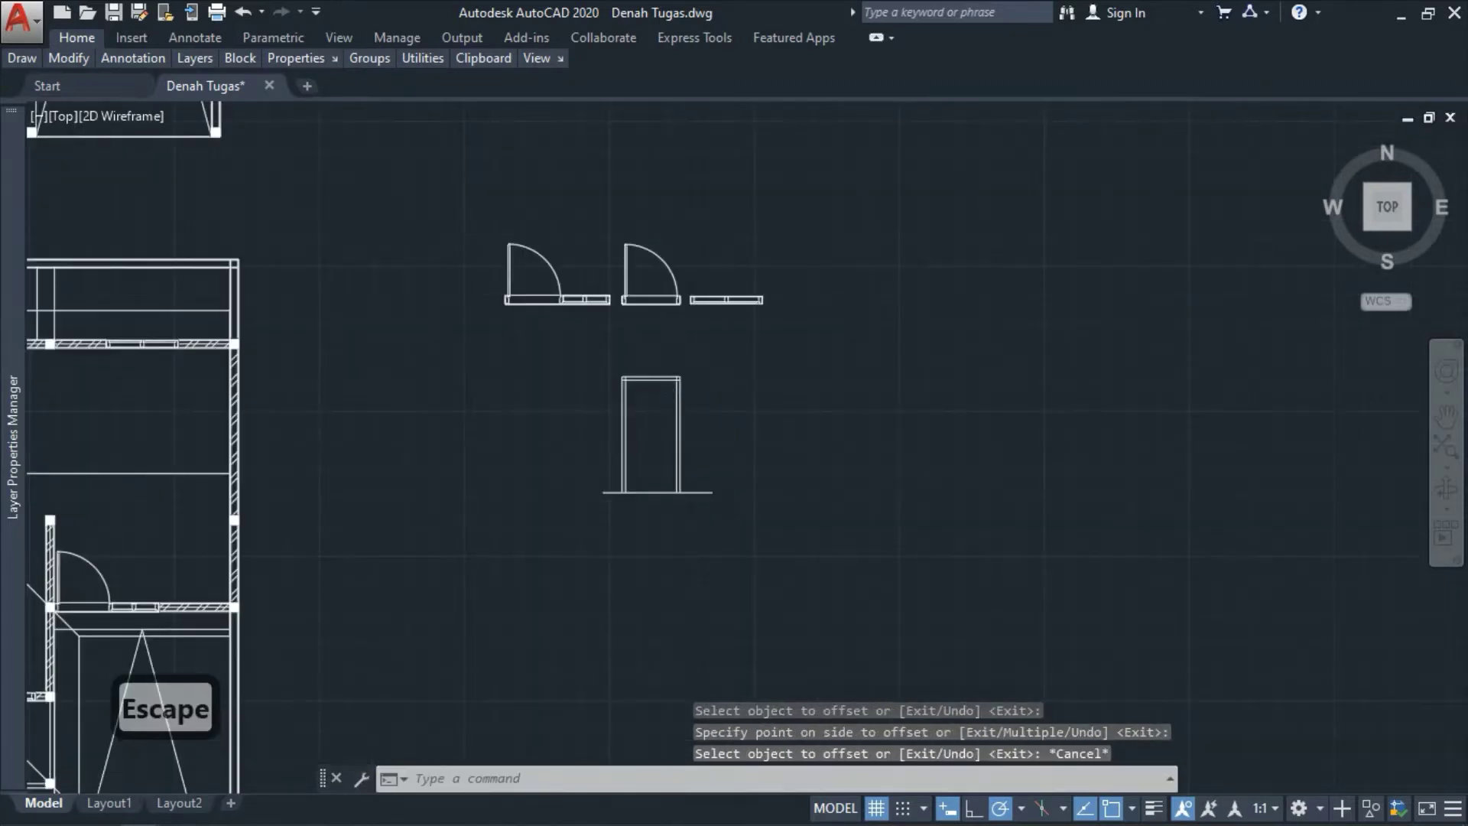
scroll(665, 358, up, 2)
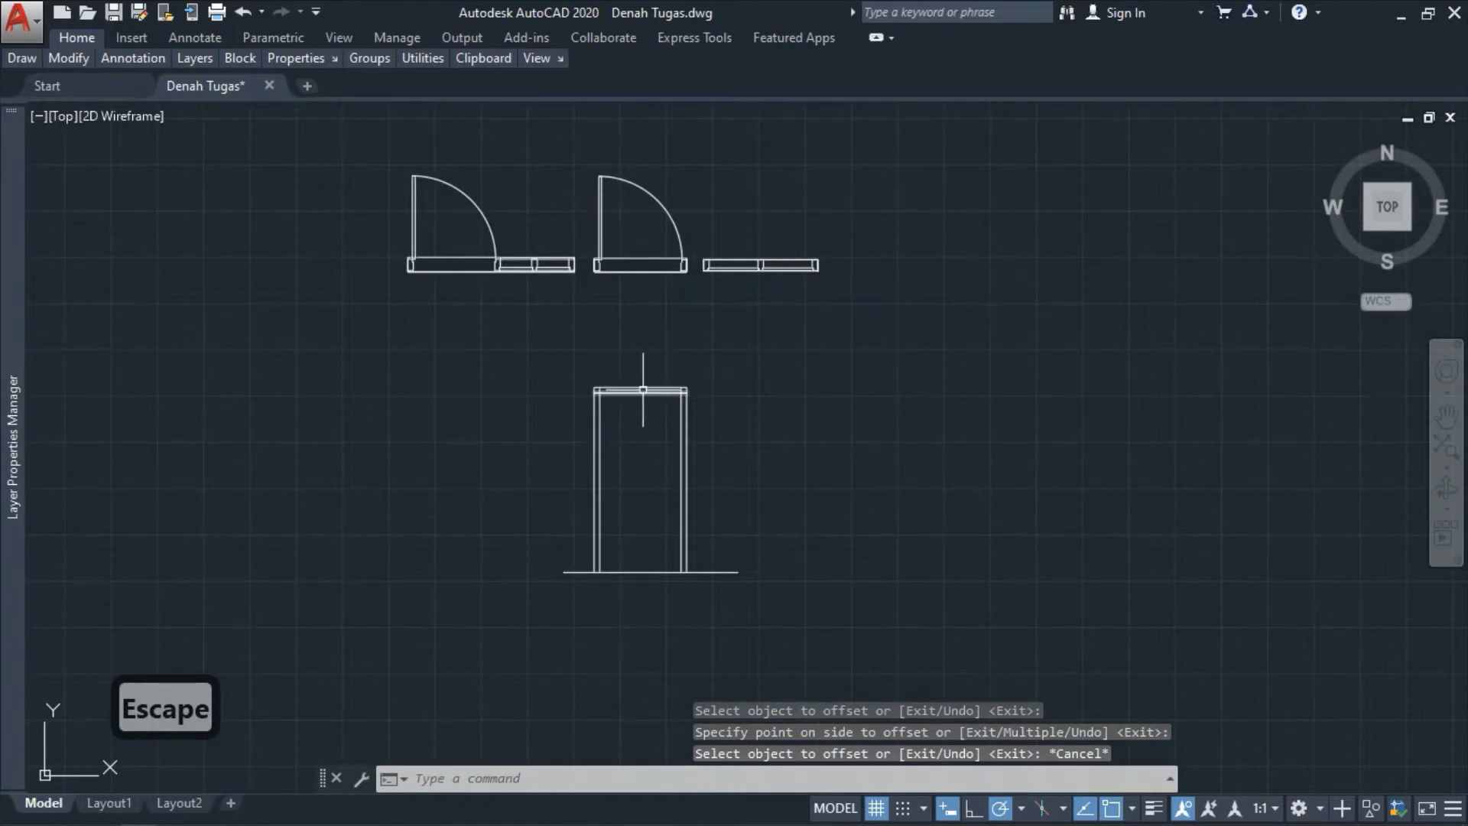
- Fillet the inner frame lines at both upper corners with radius 0 so they meet cleanly
scroll(642, 390, up, 3)
text(f)
key(space)
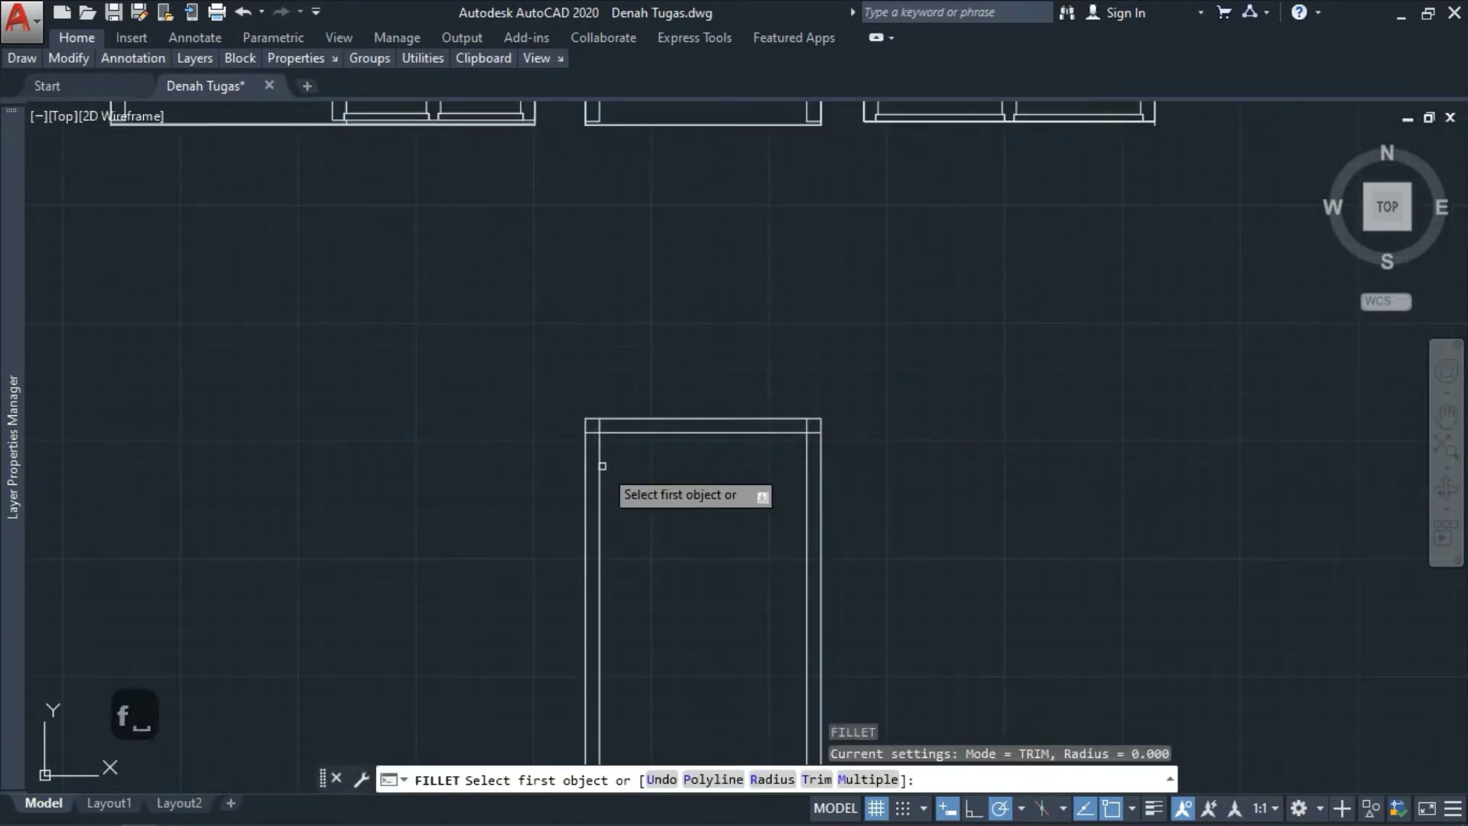
click(602, 466)
click(625, 431)
key(space)
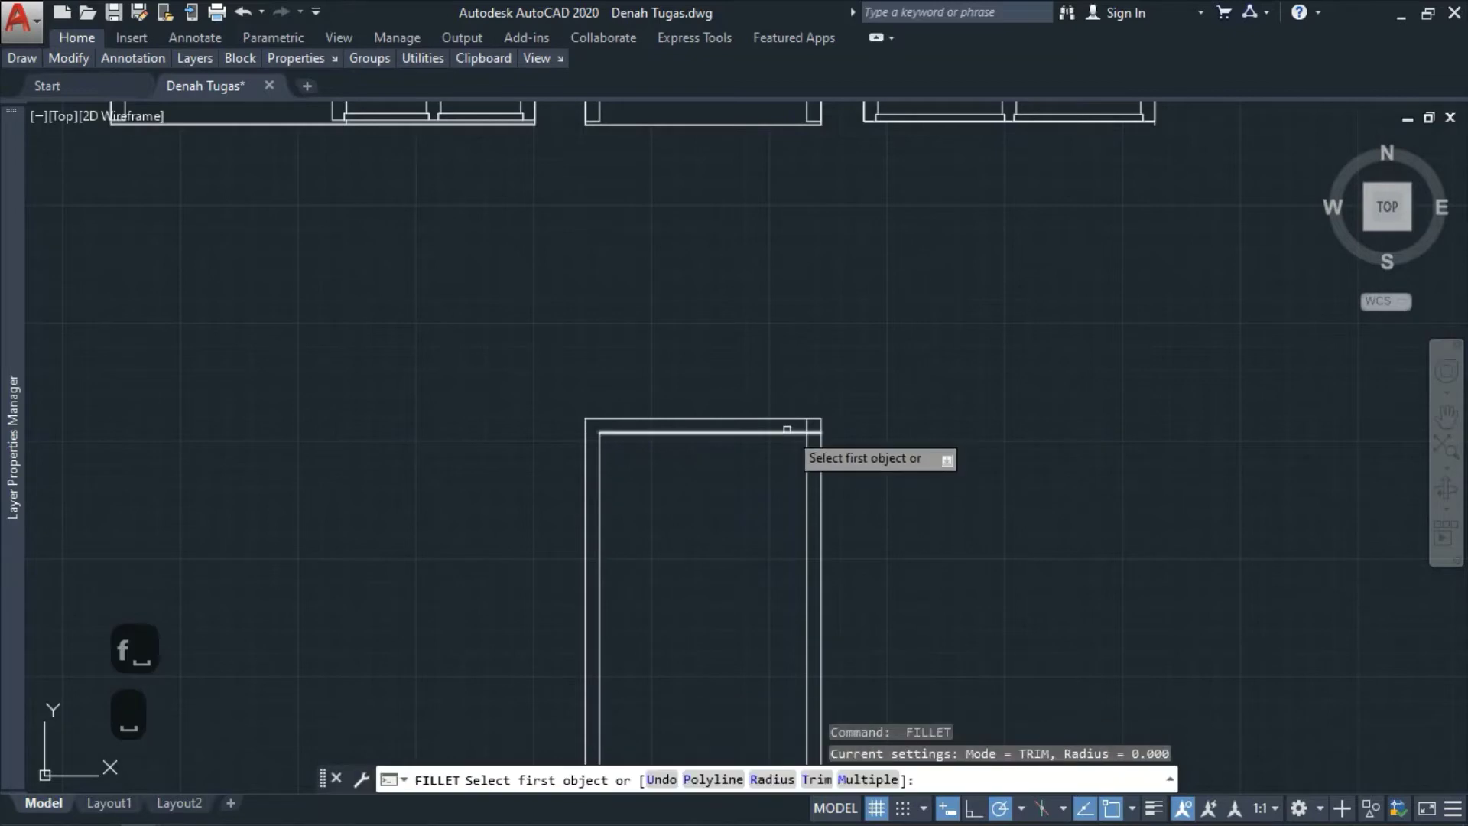
click(787, 422)
key(Escape)
scroll(764, 278, down, 4)
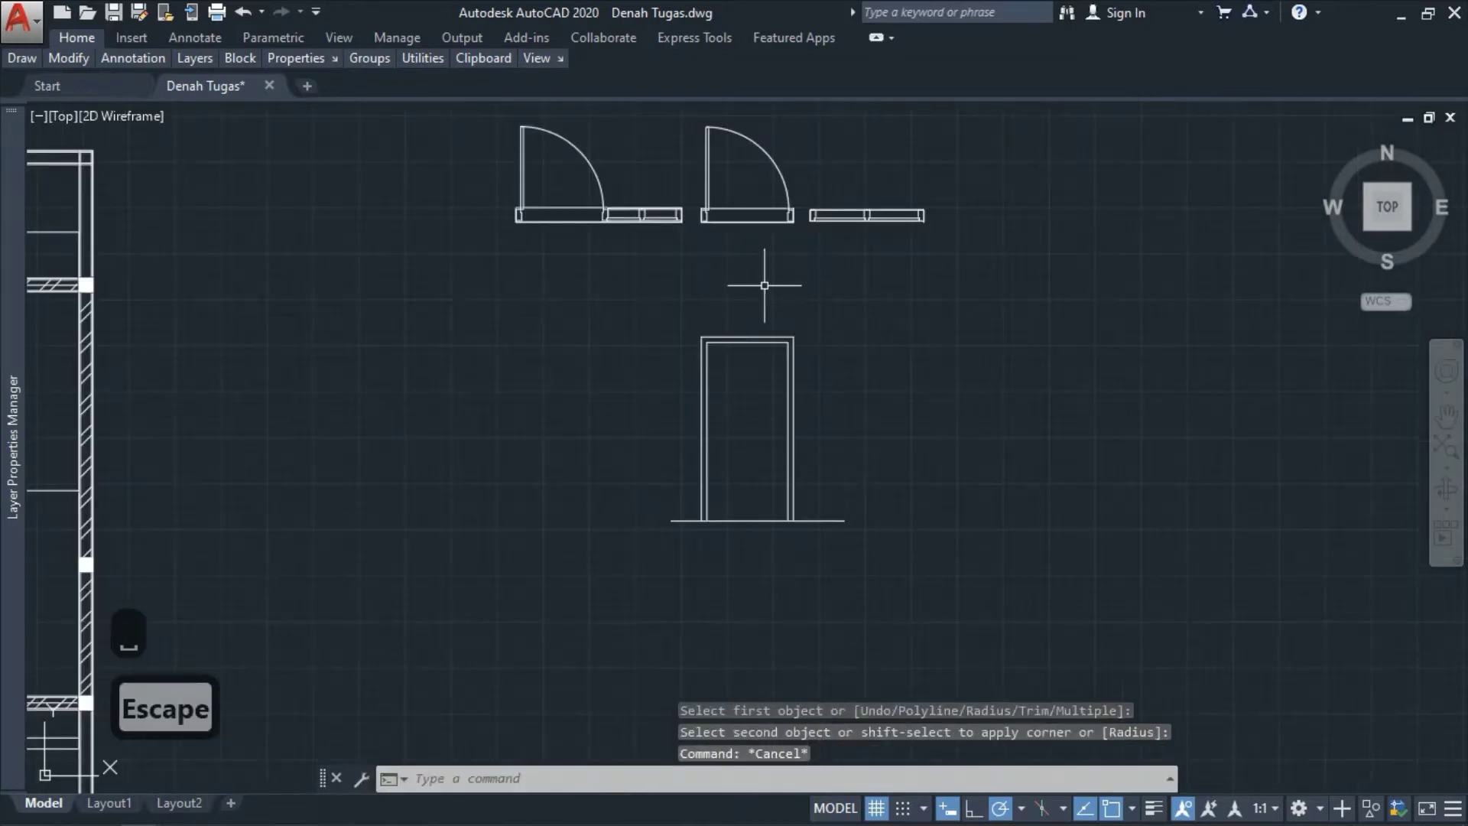
- Examine the jambs in the middle door's plan symbol against the frame of the elevation below it
scroll(760, 334, up, 2)
scroll(681, 288, down, 2)
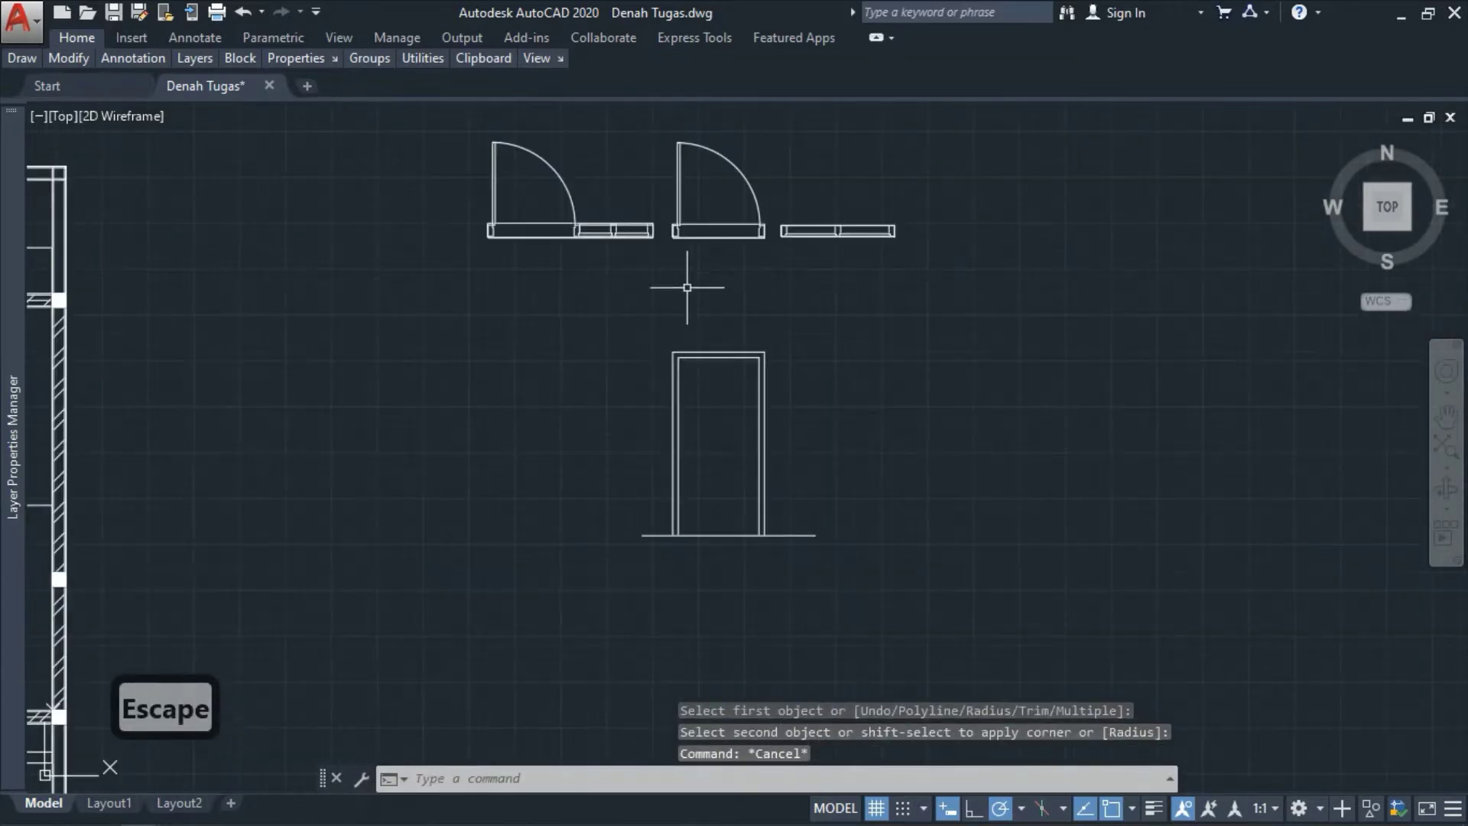
scroll(687, 229, up, 5)
scroll(672, 377, down, 5)
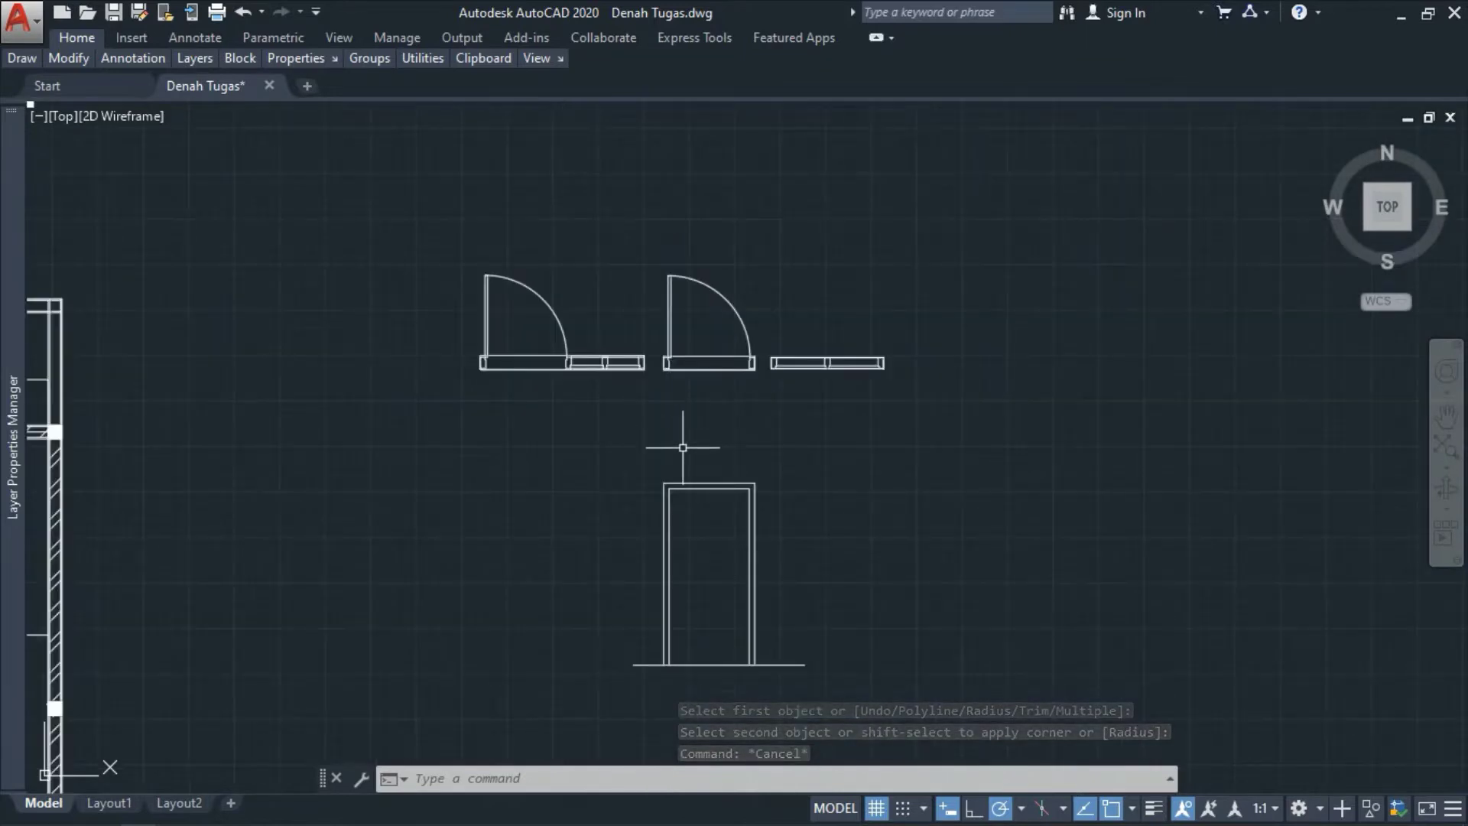
scroll(685, 288, up, 5)
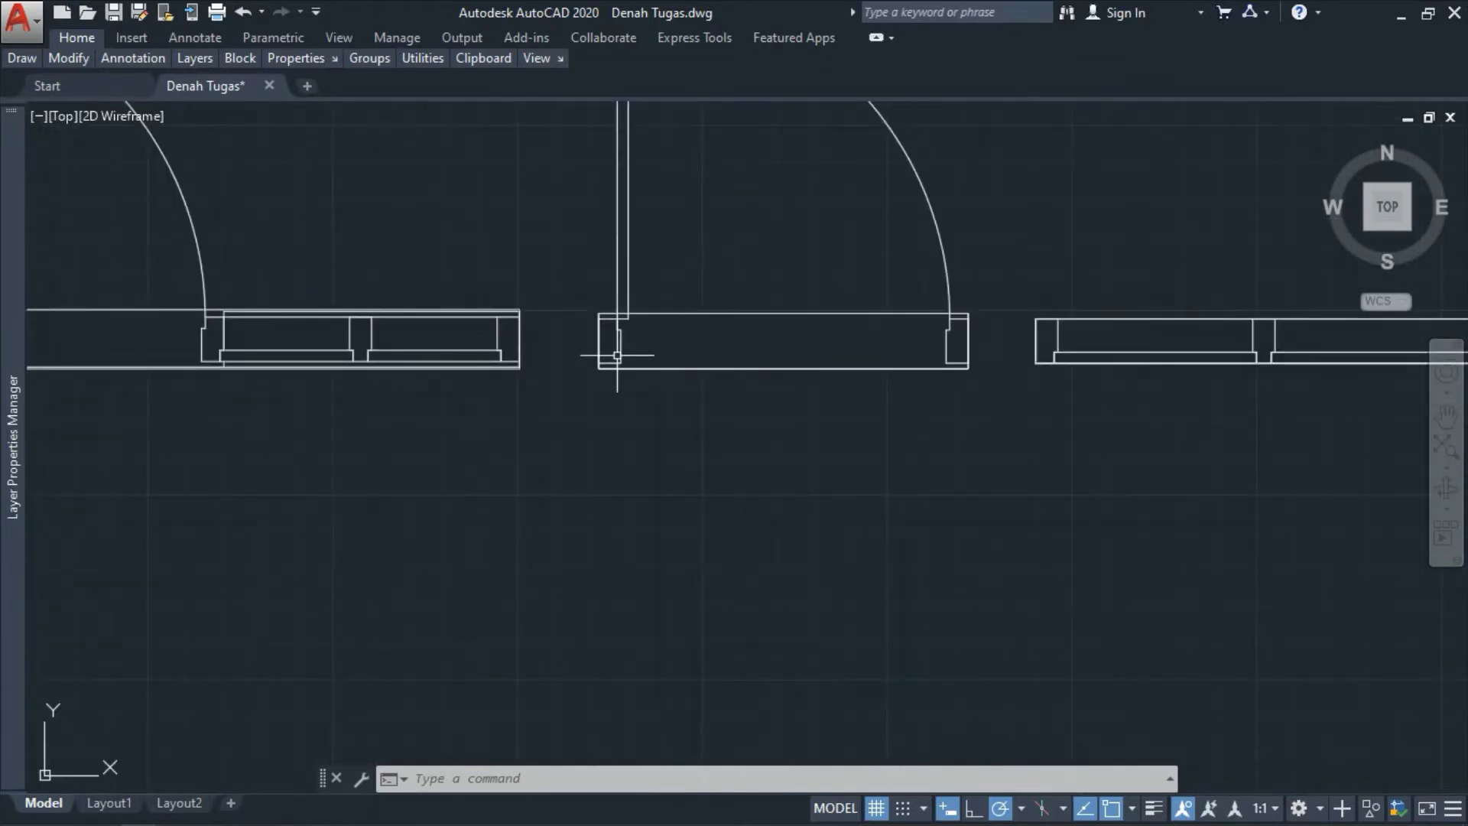
scroll(630, 346, down, 2)
scroll(649, 237, down, 2)
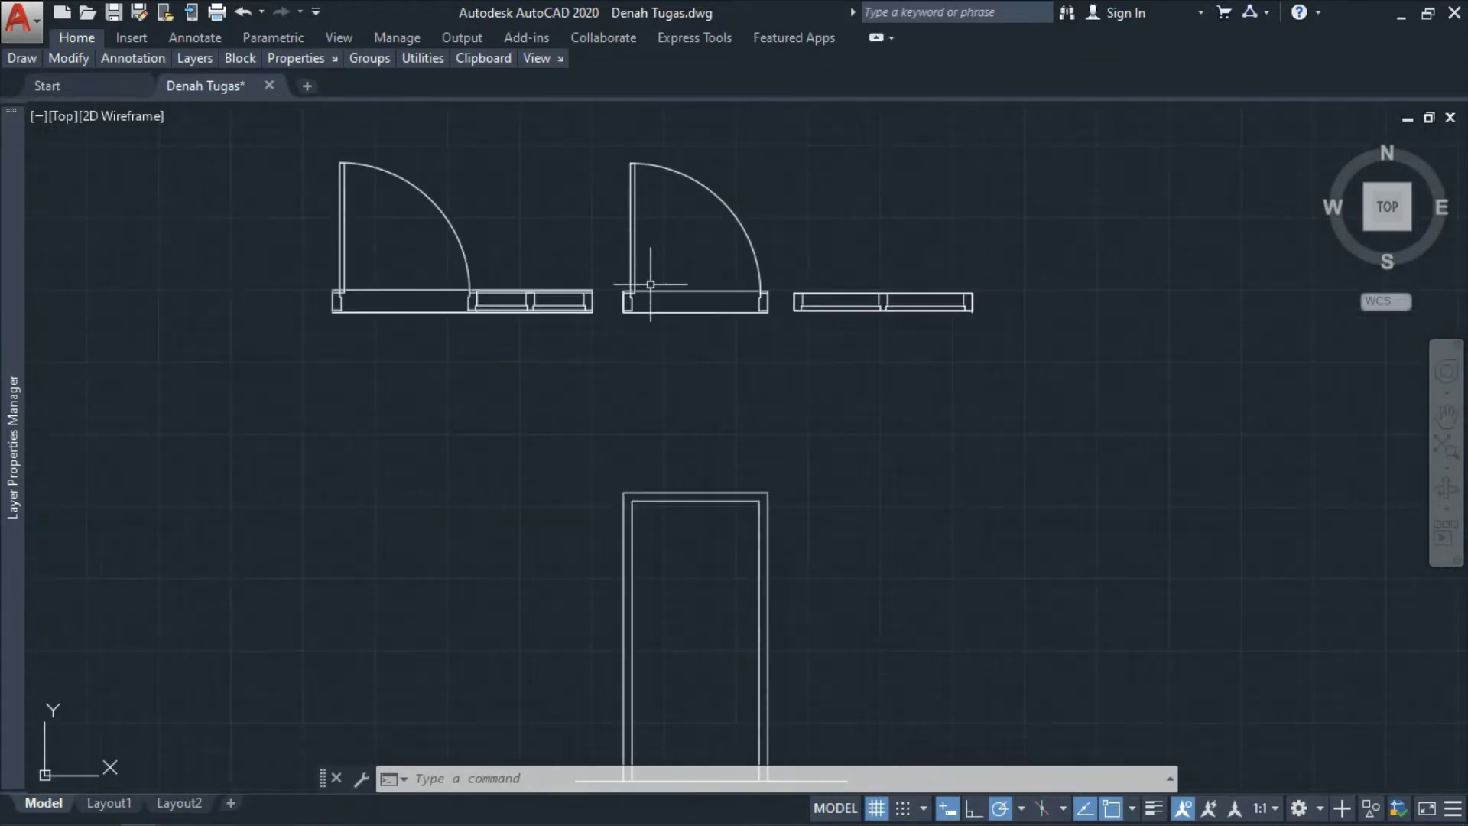
scroll(649, 266, up, 3)
scroll(600, 317, down, 3)
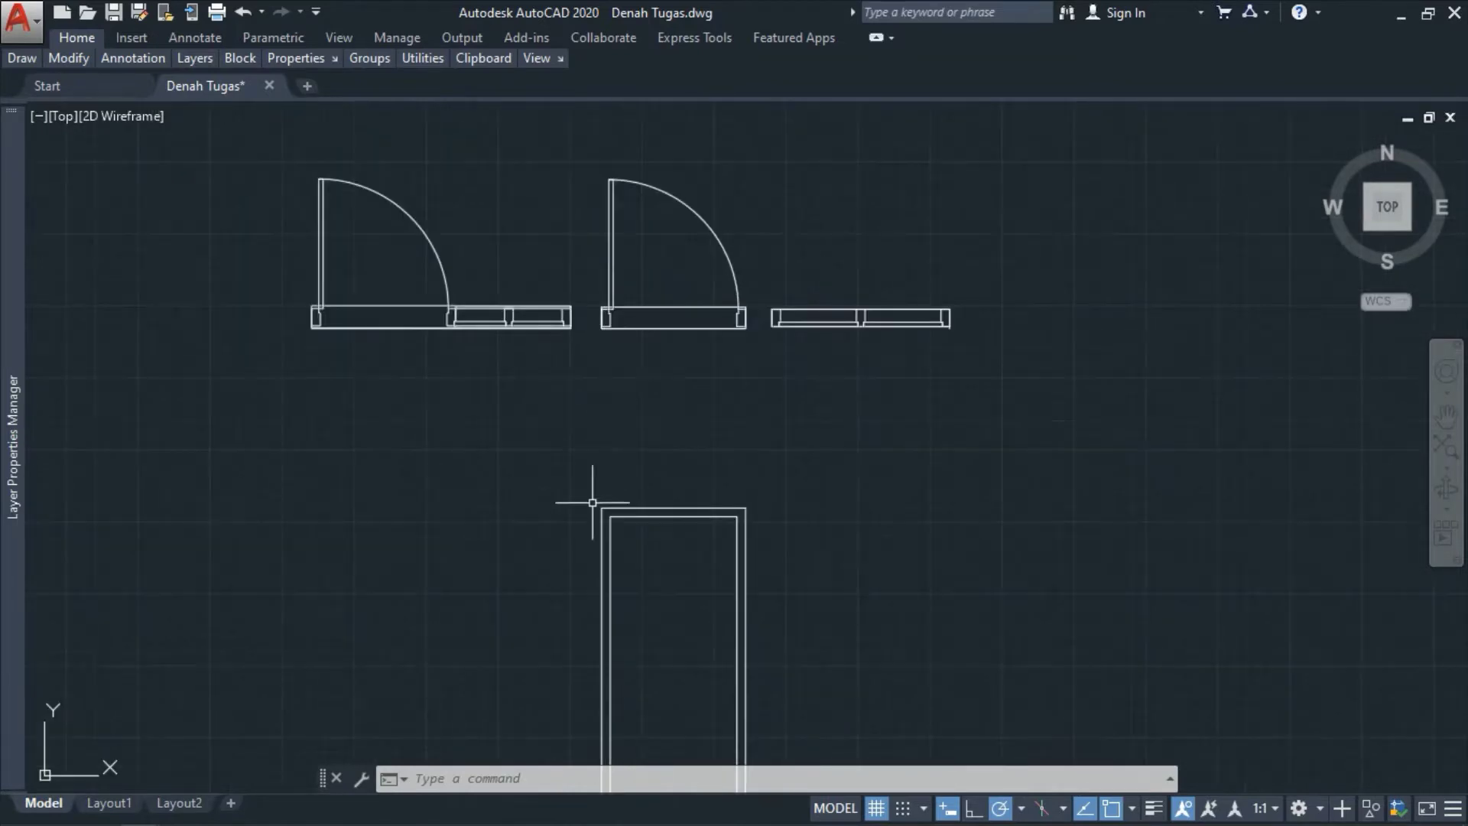
scroll(592, 497, up, 6)
scroll(595, 569, down, 8)
scroll(622, 425, up, 4)
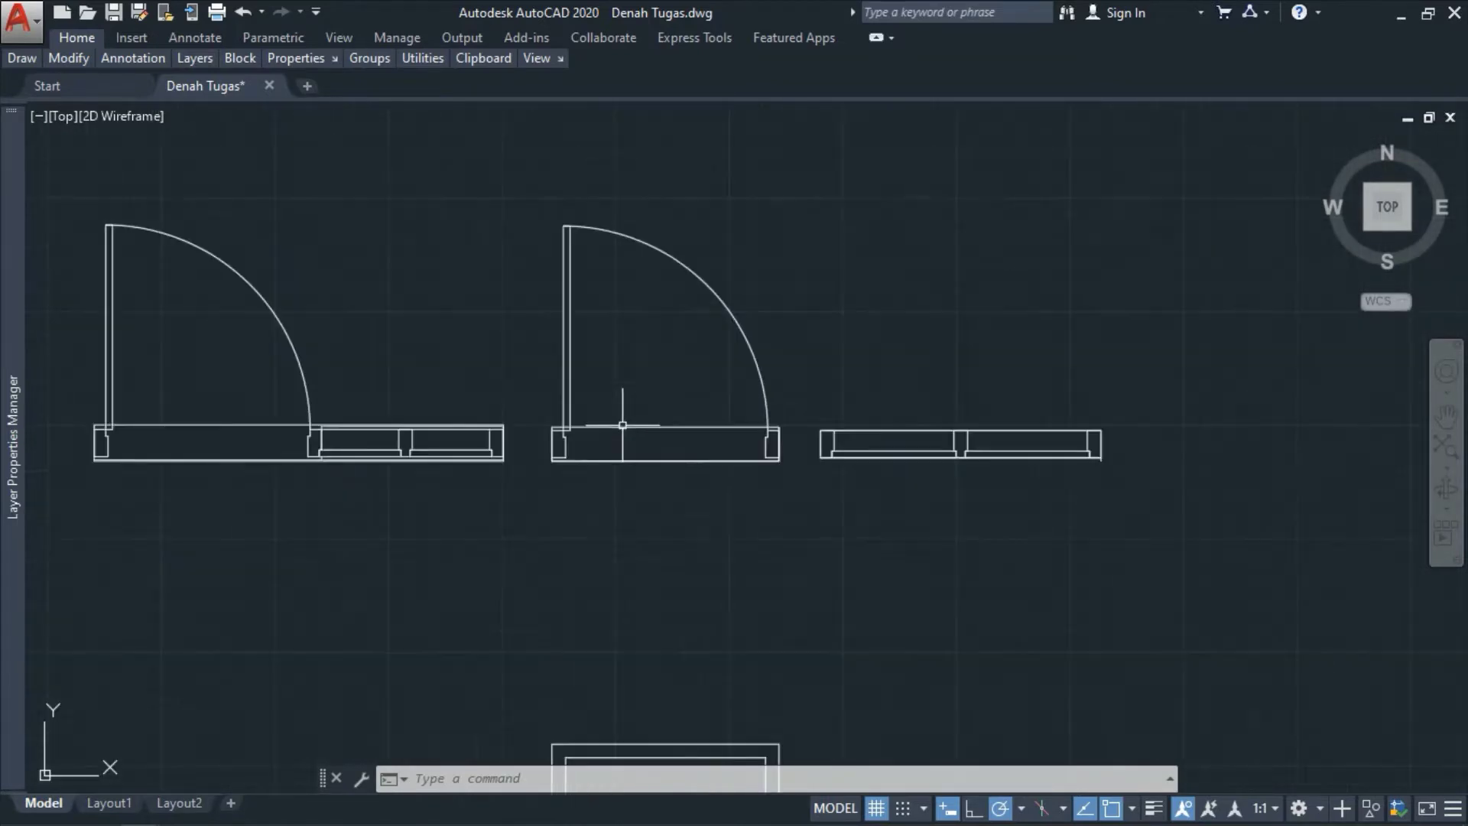
scroll(581, 420, down, 6)
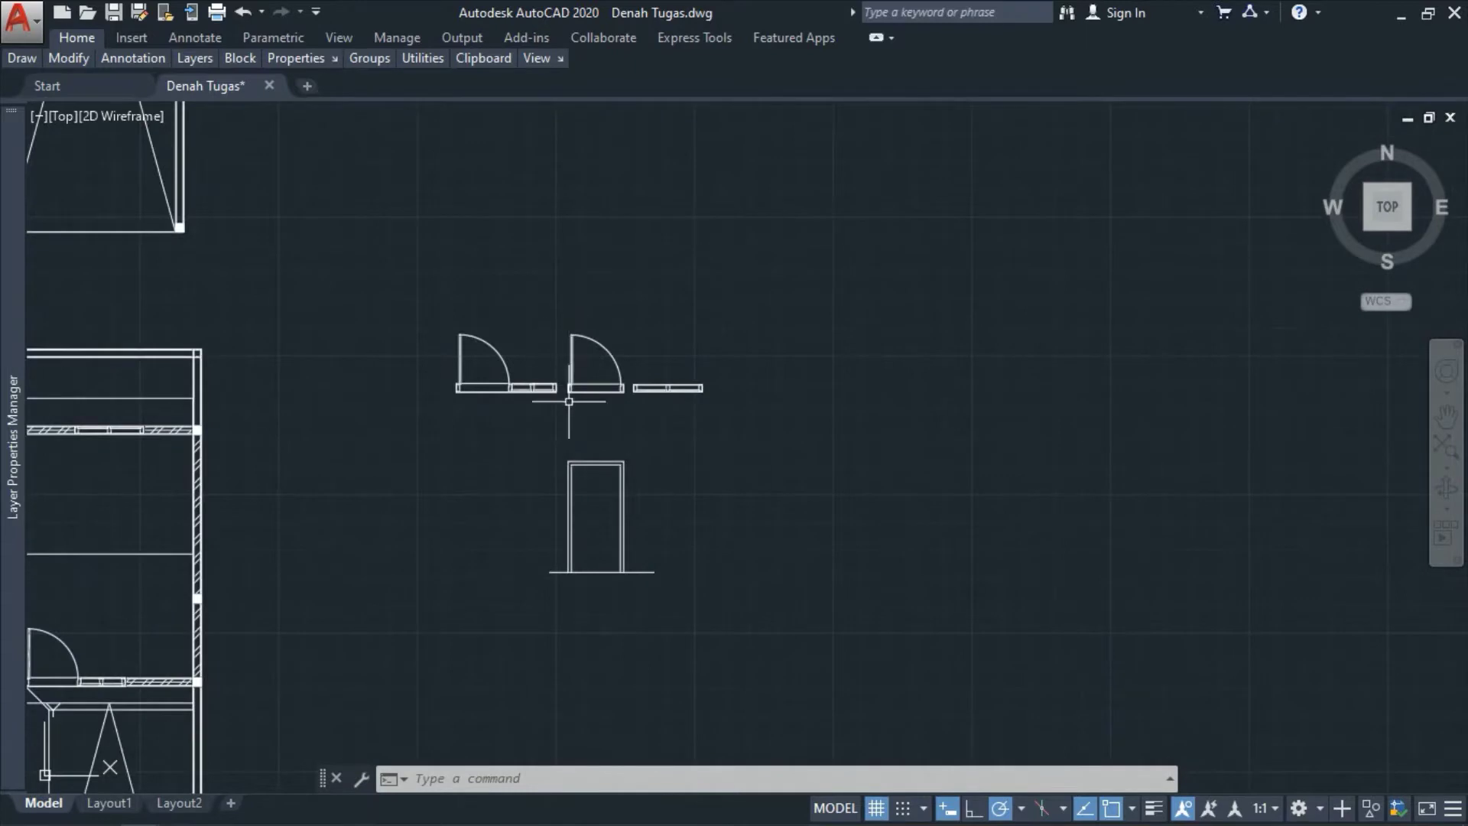
scroll(583, 394, up, 2)
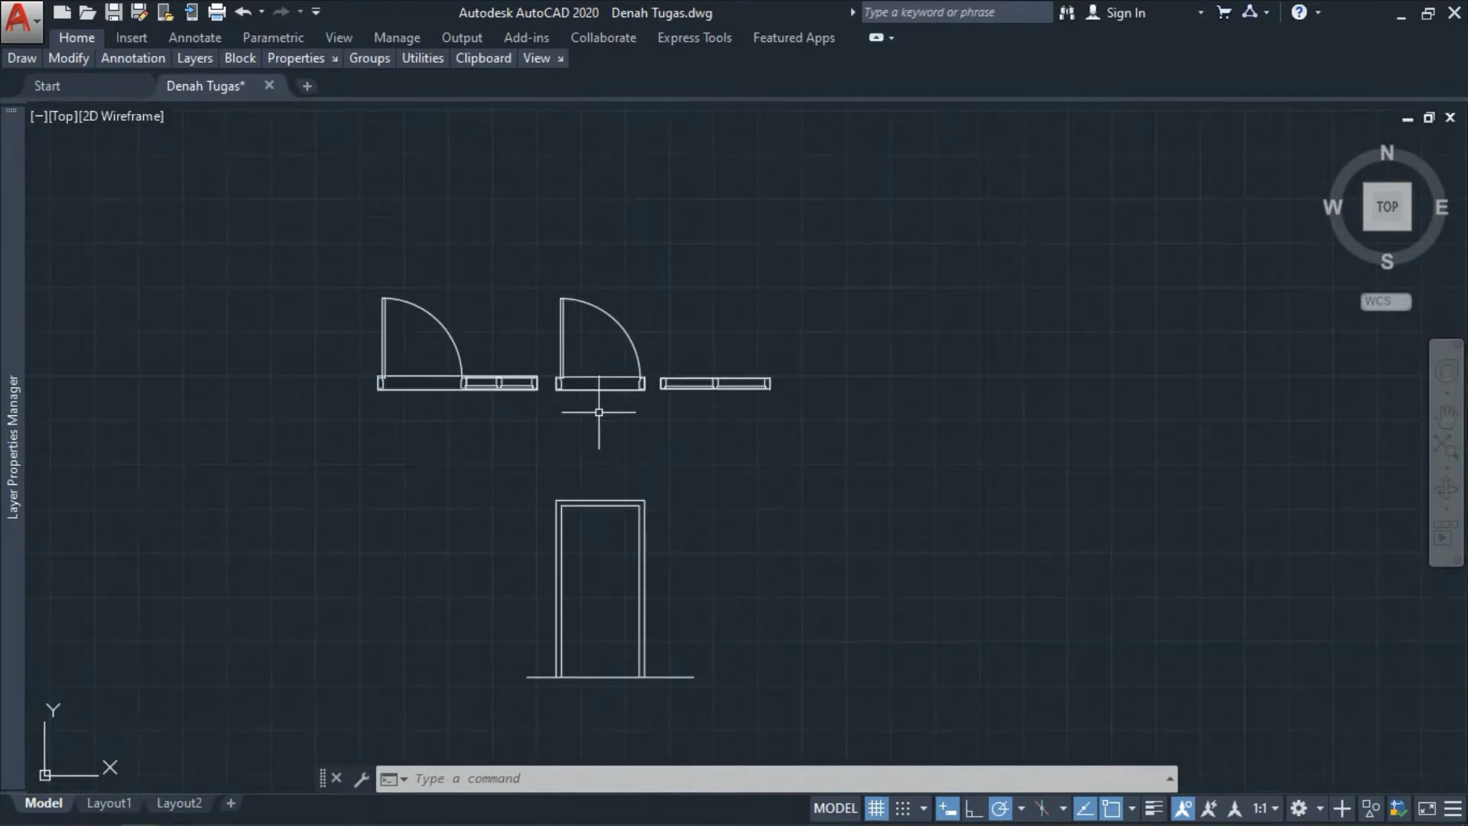
middle_drag(611, 546, 622, 459)
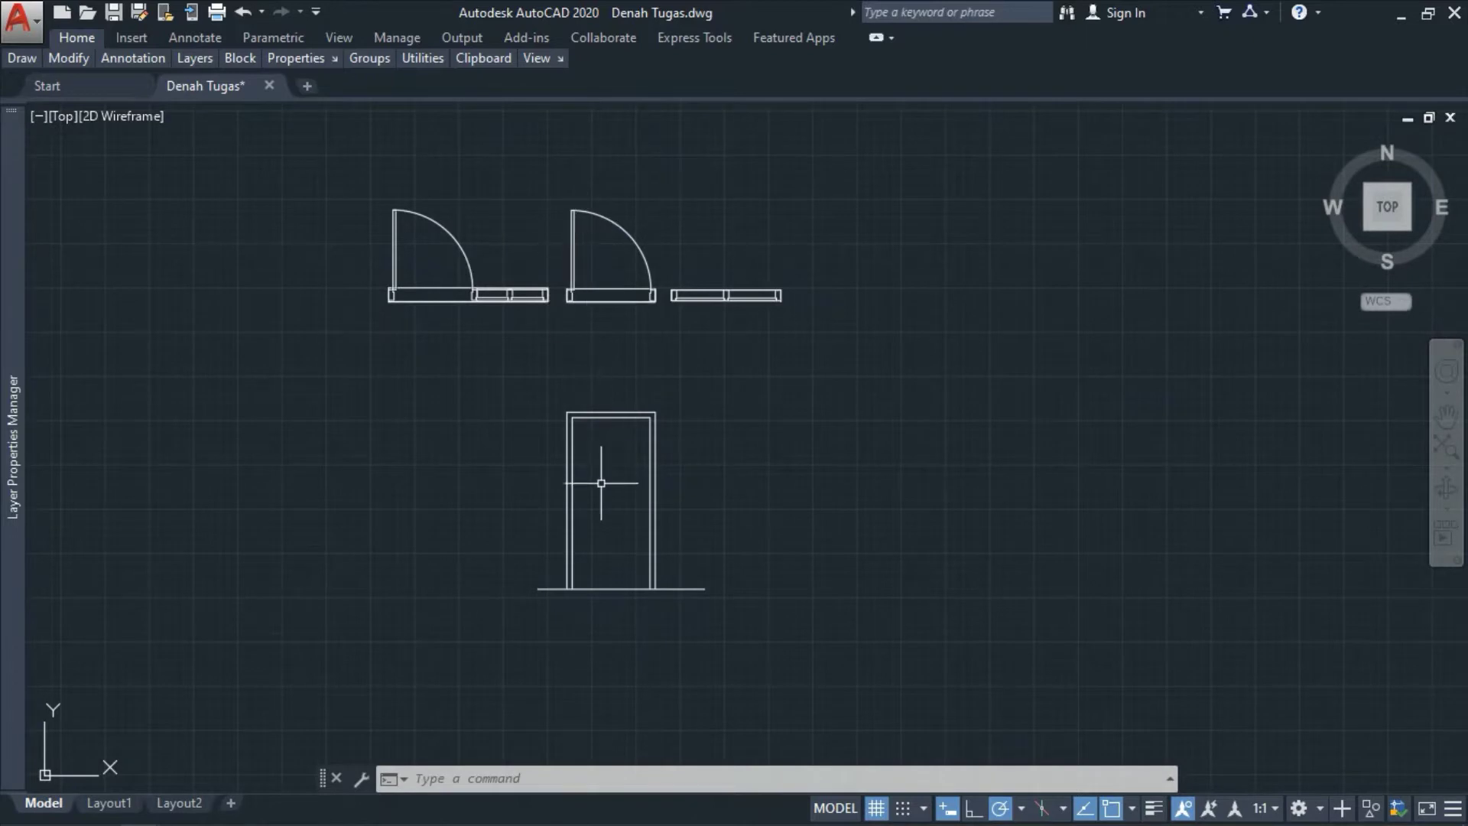
- Offset both inner vertical frame lines of the door elevation 15 units inward
scroll(601, 483, up, 2)
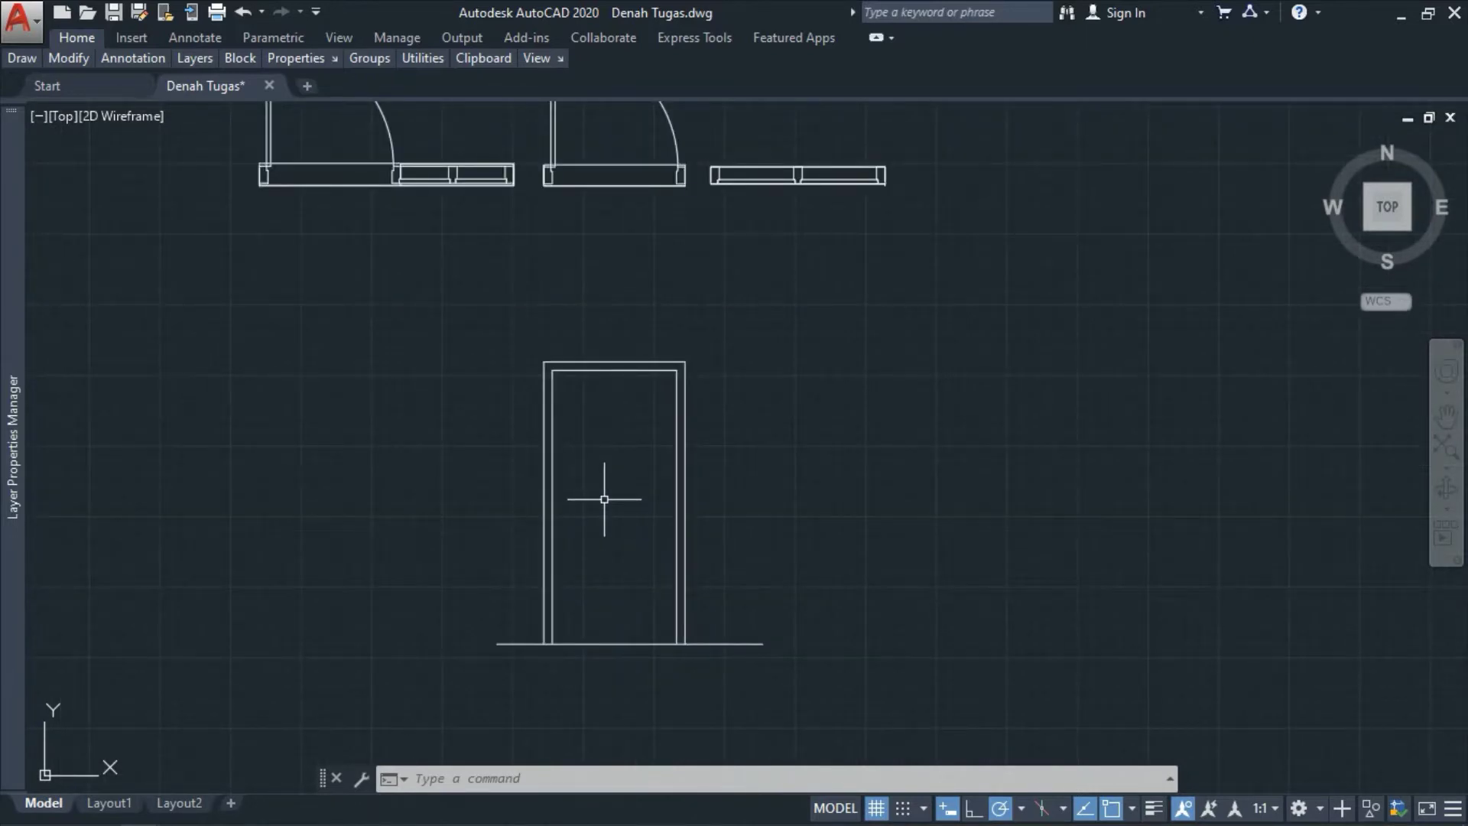
key(space)
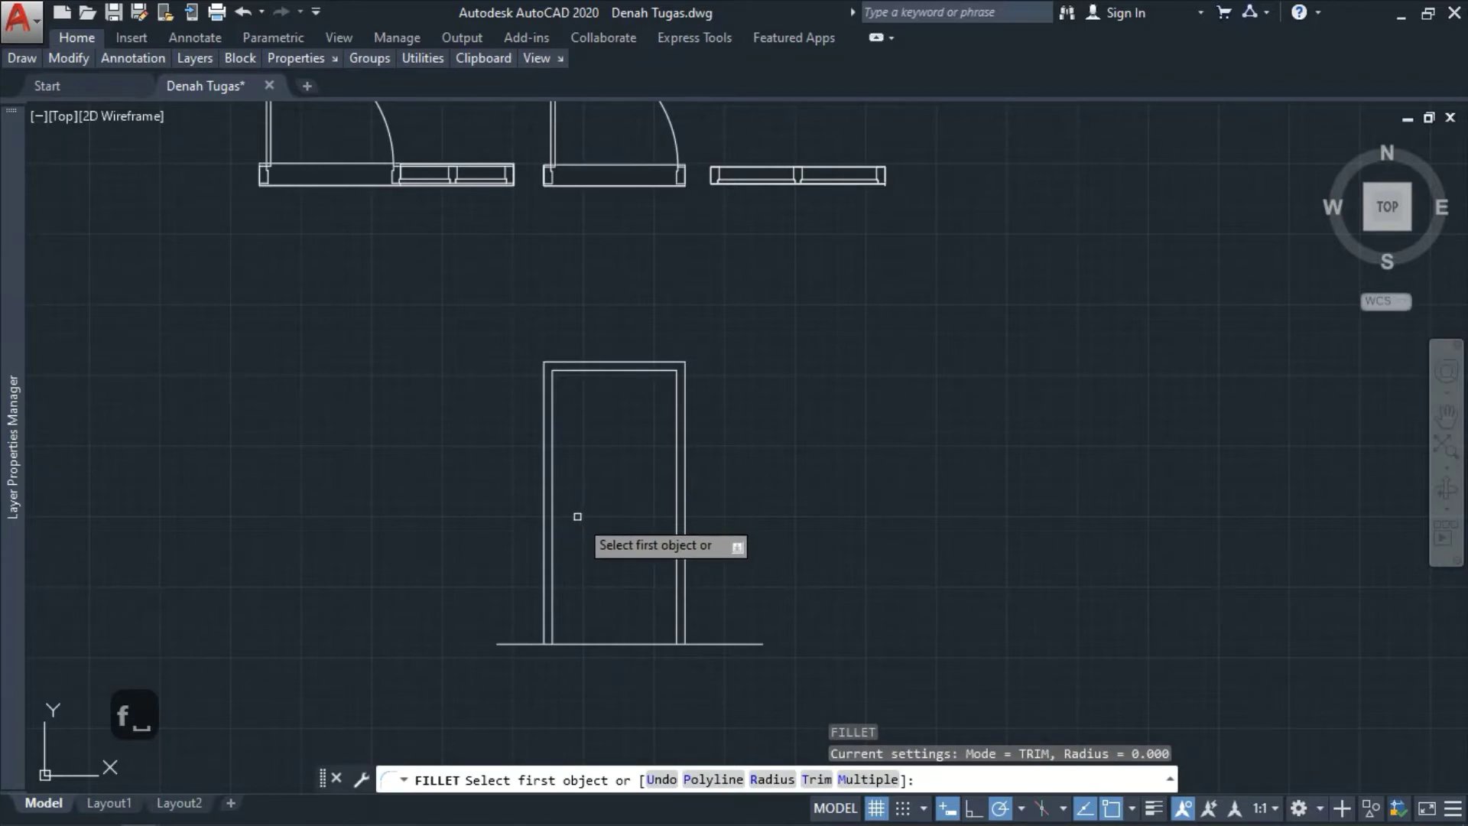
key(Escape)
text(o)
key(space)
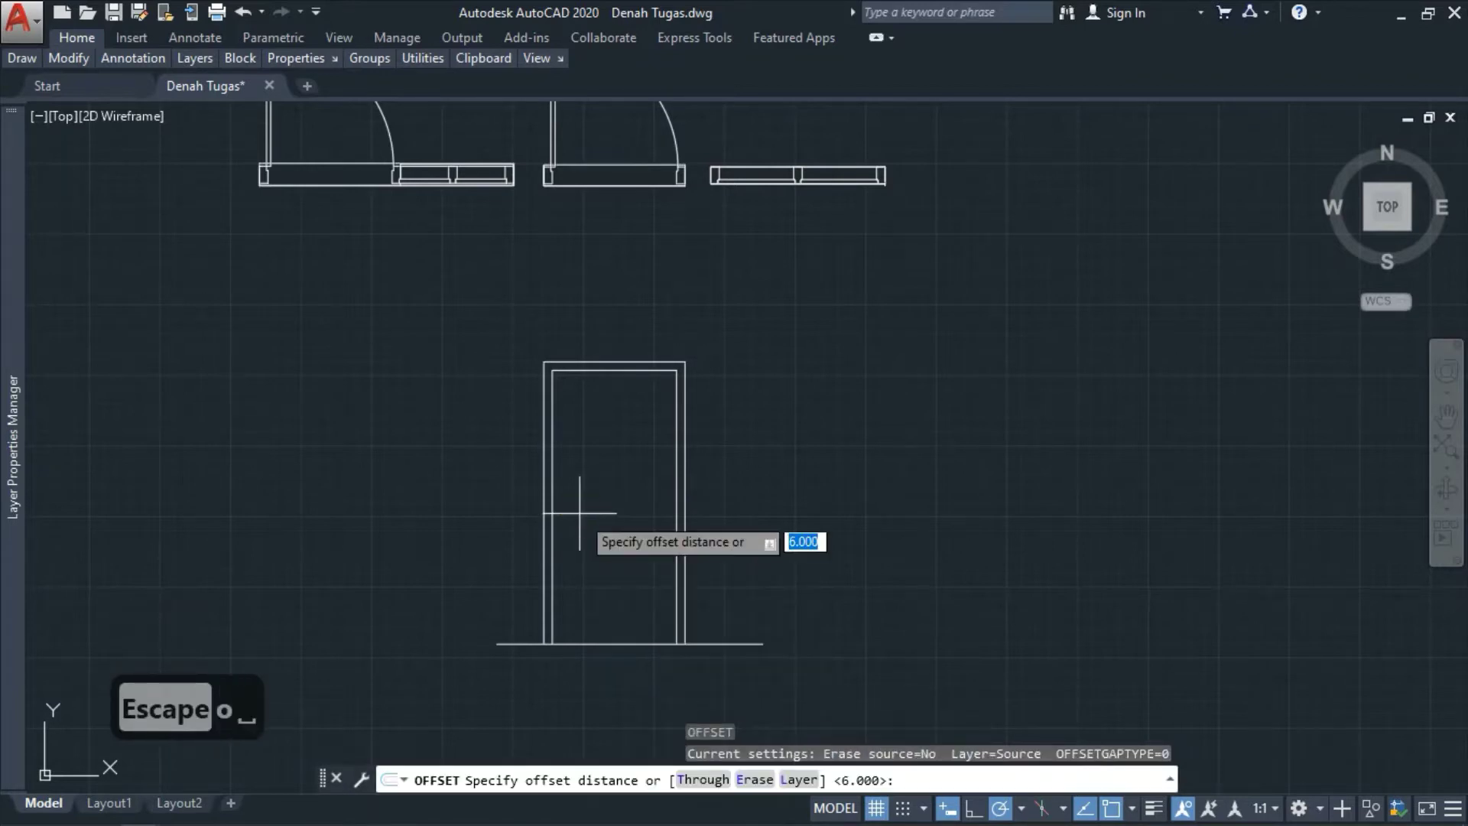
text(15)
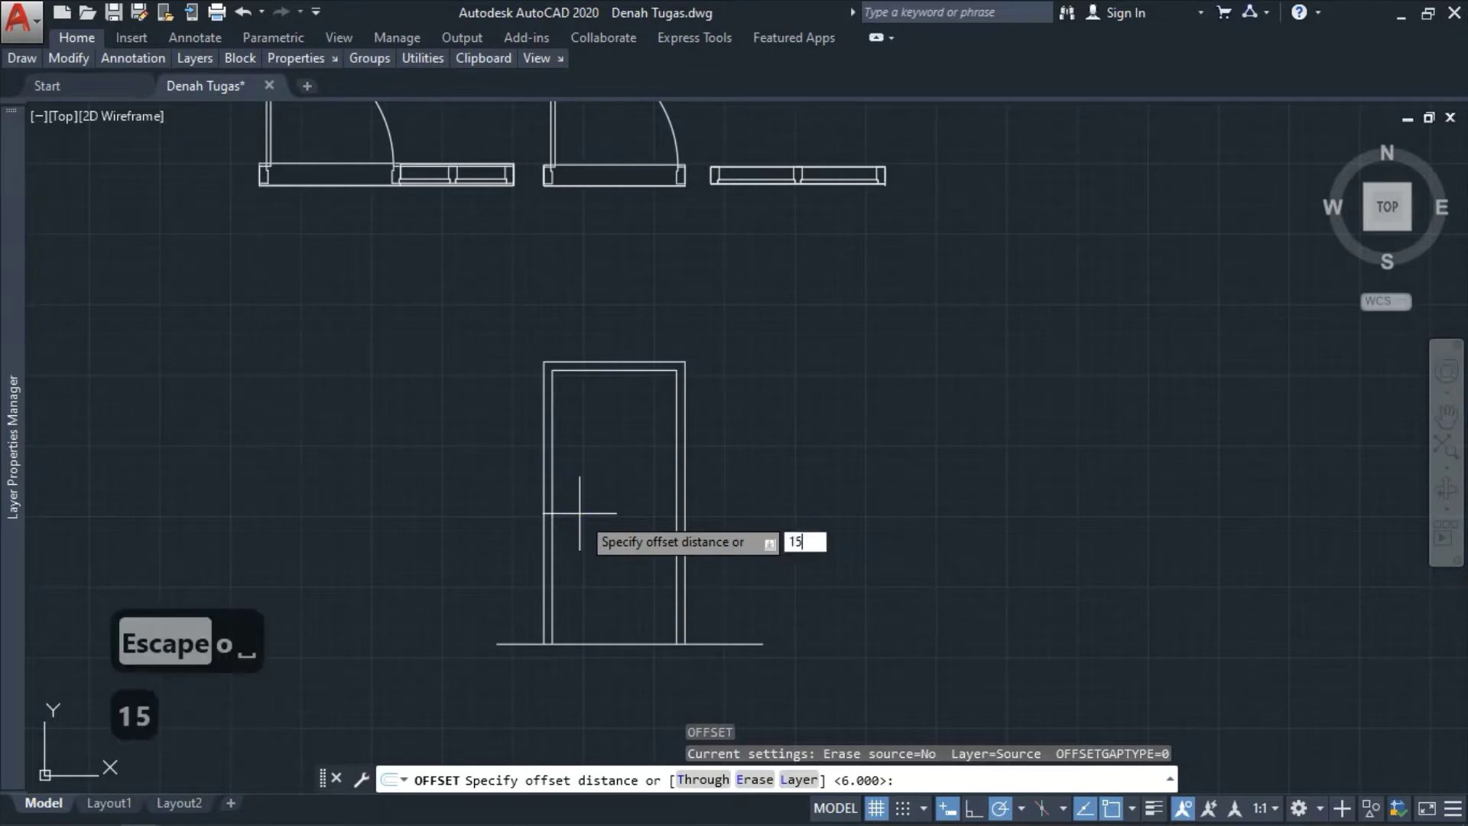
key(space)
scroll(540, 468, up, 2)
click(538, 465)
click(569, 466)
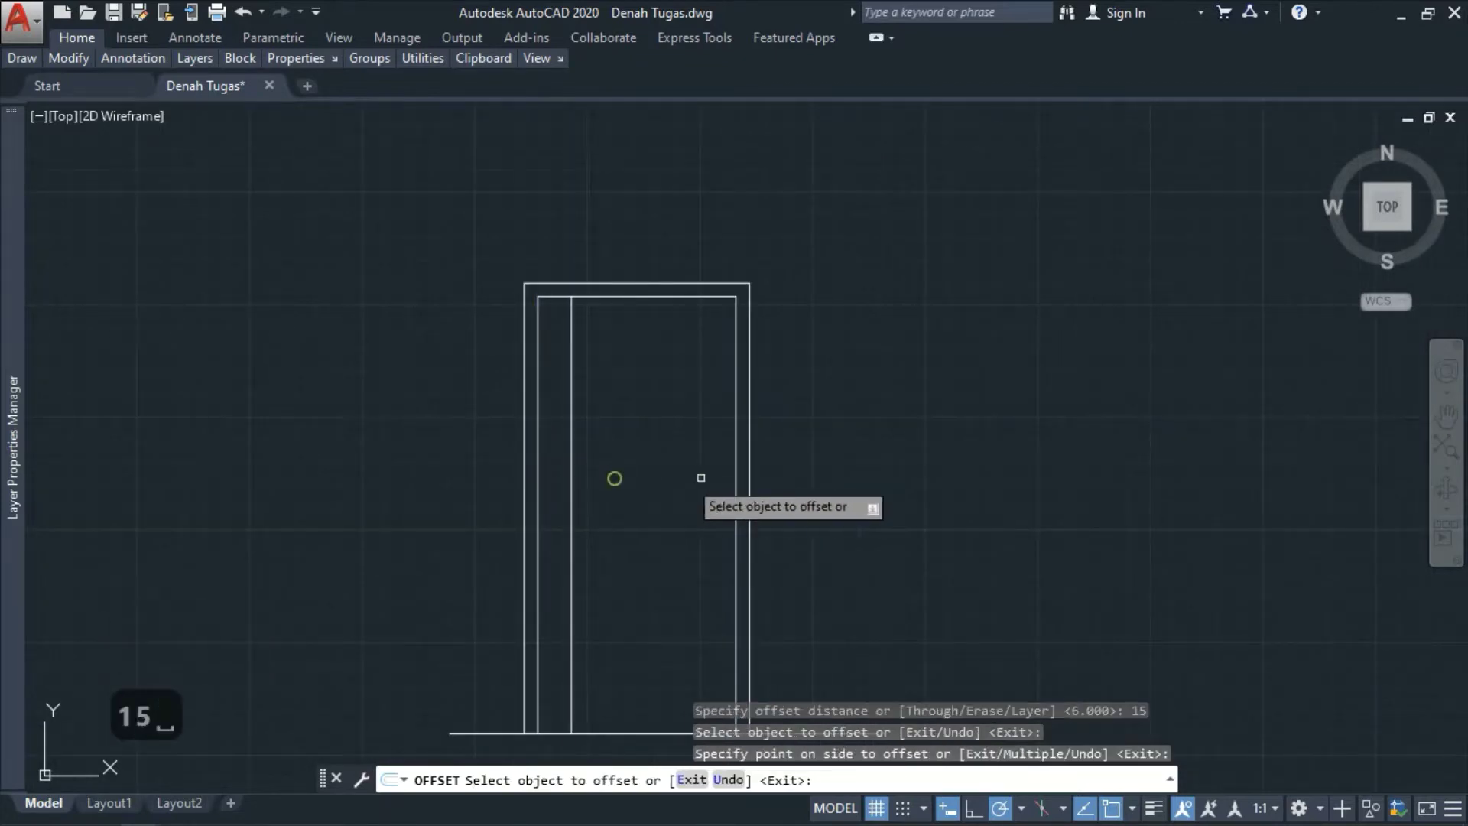
click(736, 468)
click(673, 468)
key(Escape)
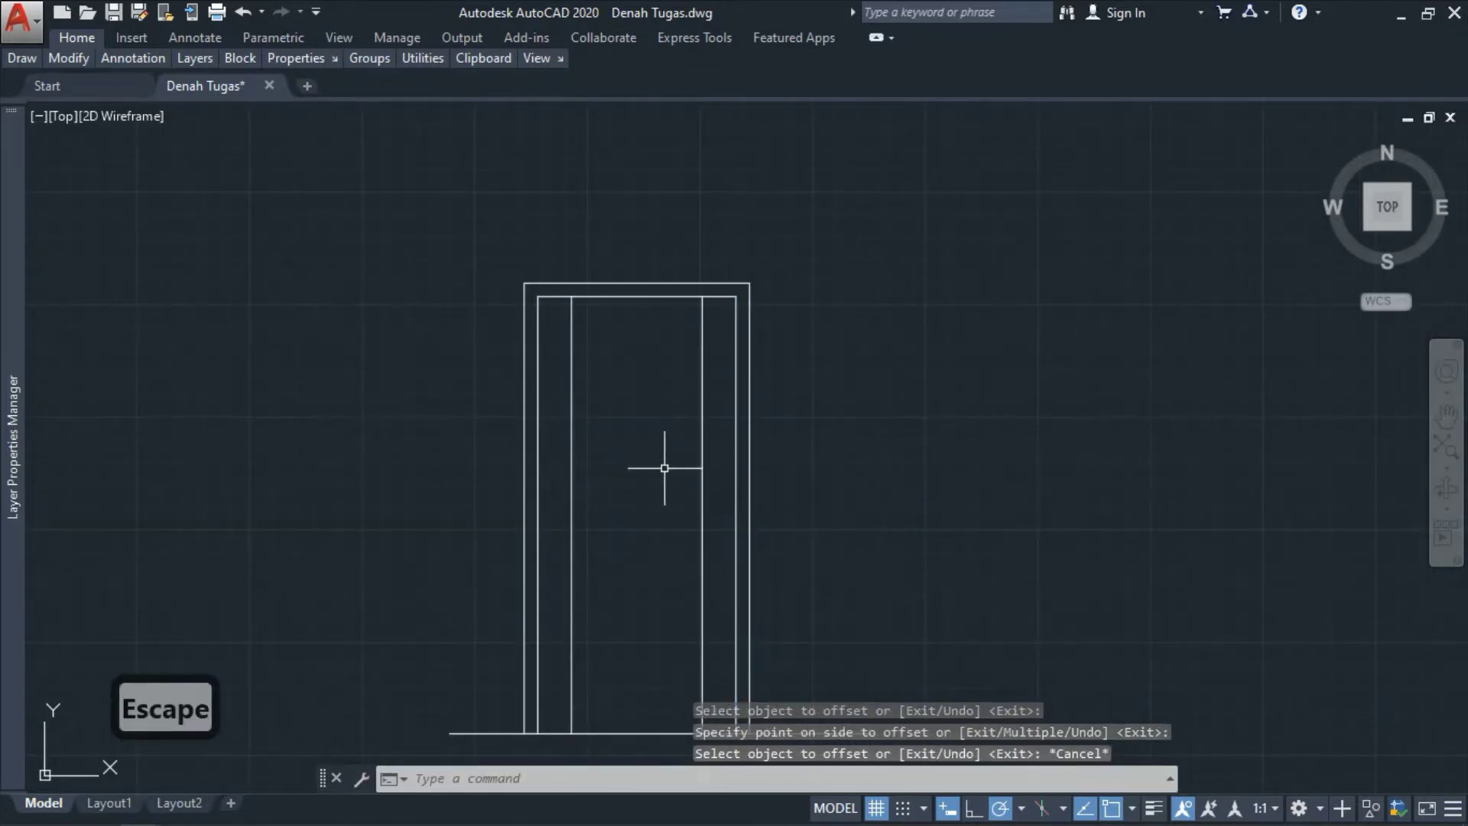
- Offset the inner top frame line 30 units down and the base line 30 units up
text(o)
key(space)
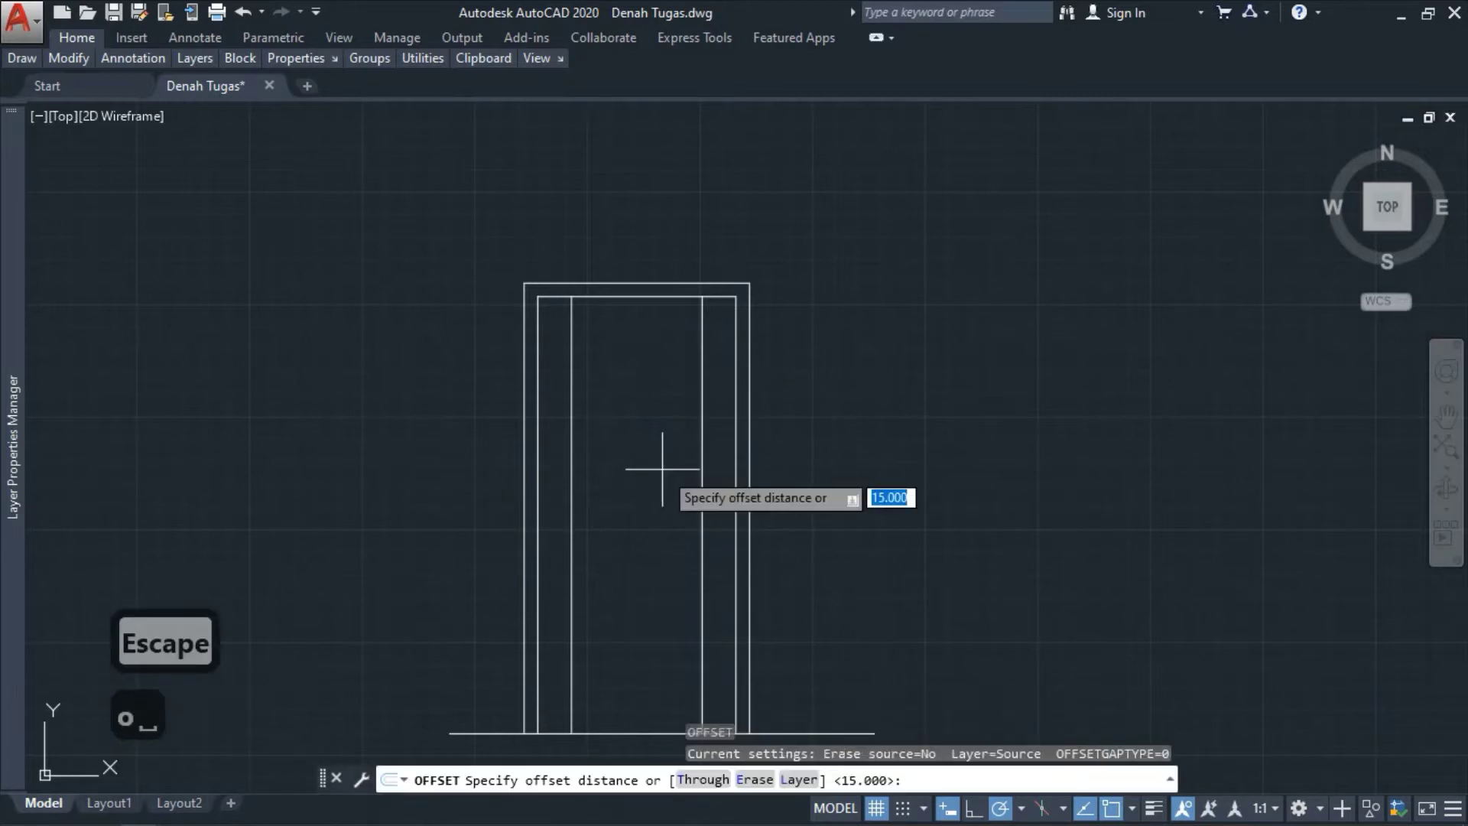
text(30)
key(space)
click(646, 298)
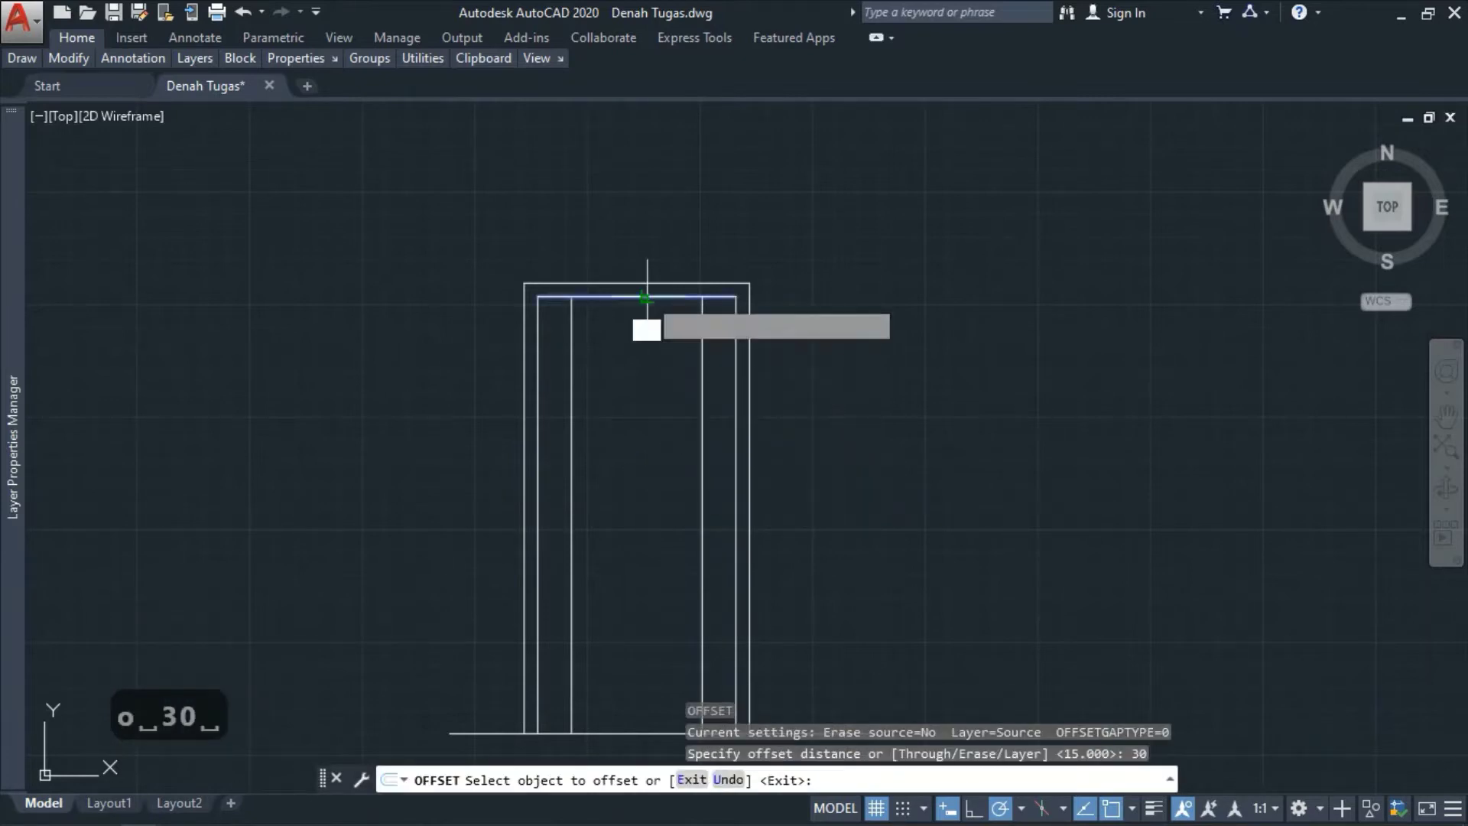
click(645, 324)
click(627, 732)
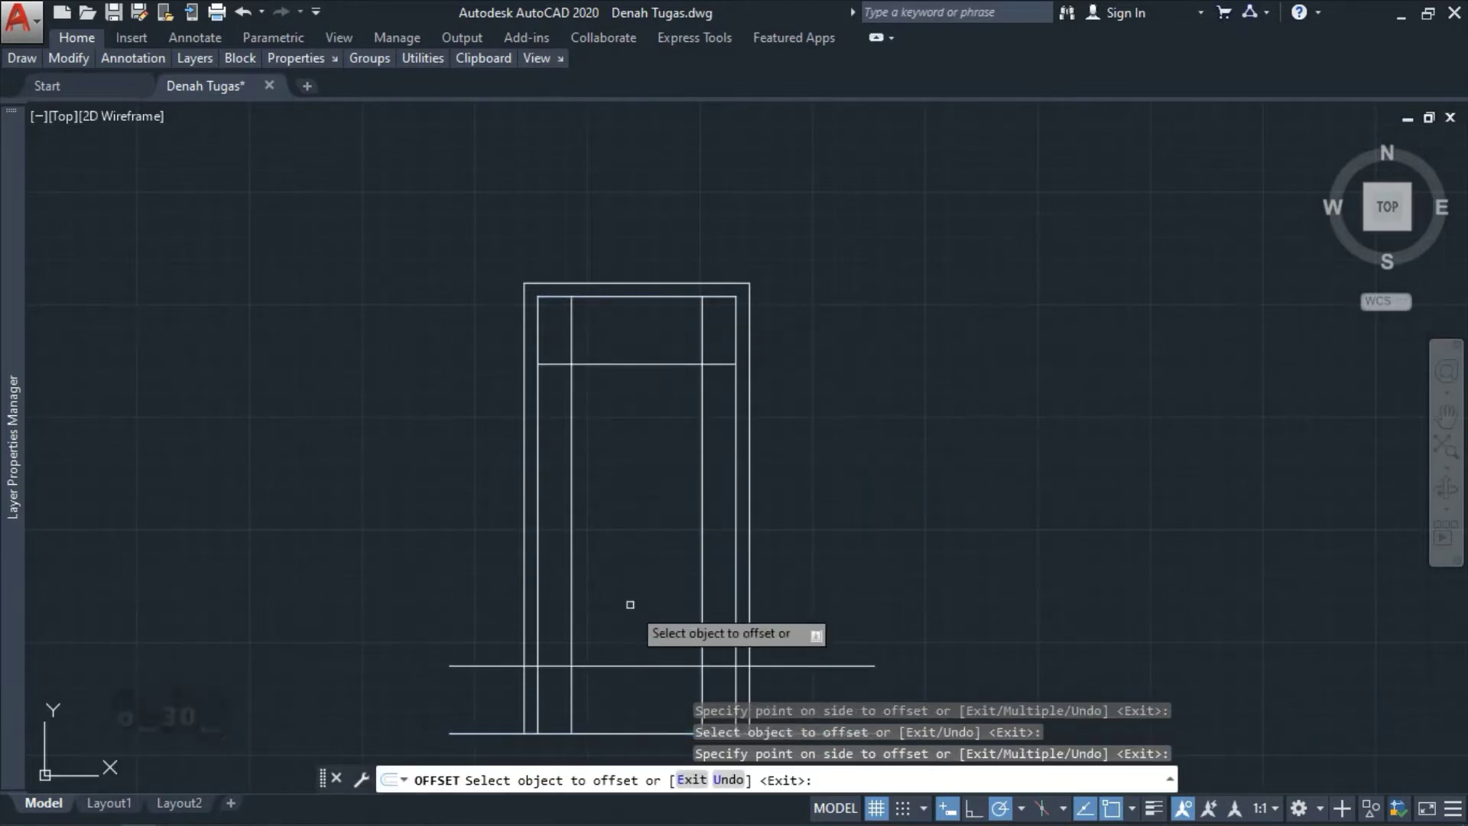
click(634, 657)
key(Escape)
- Try moving the horizontal line above the base straight up to mid-door height, and undo the move
click(639, 664)
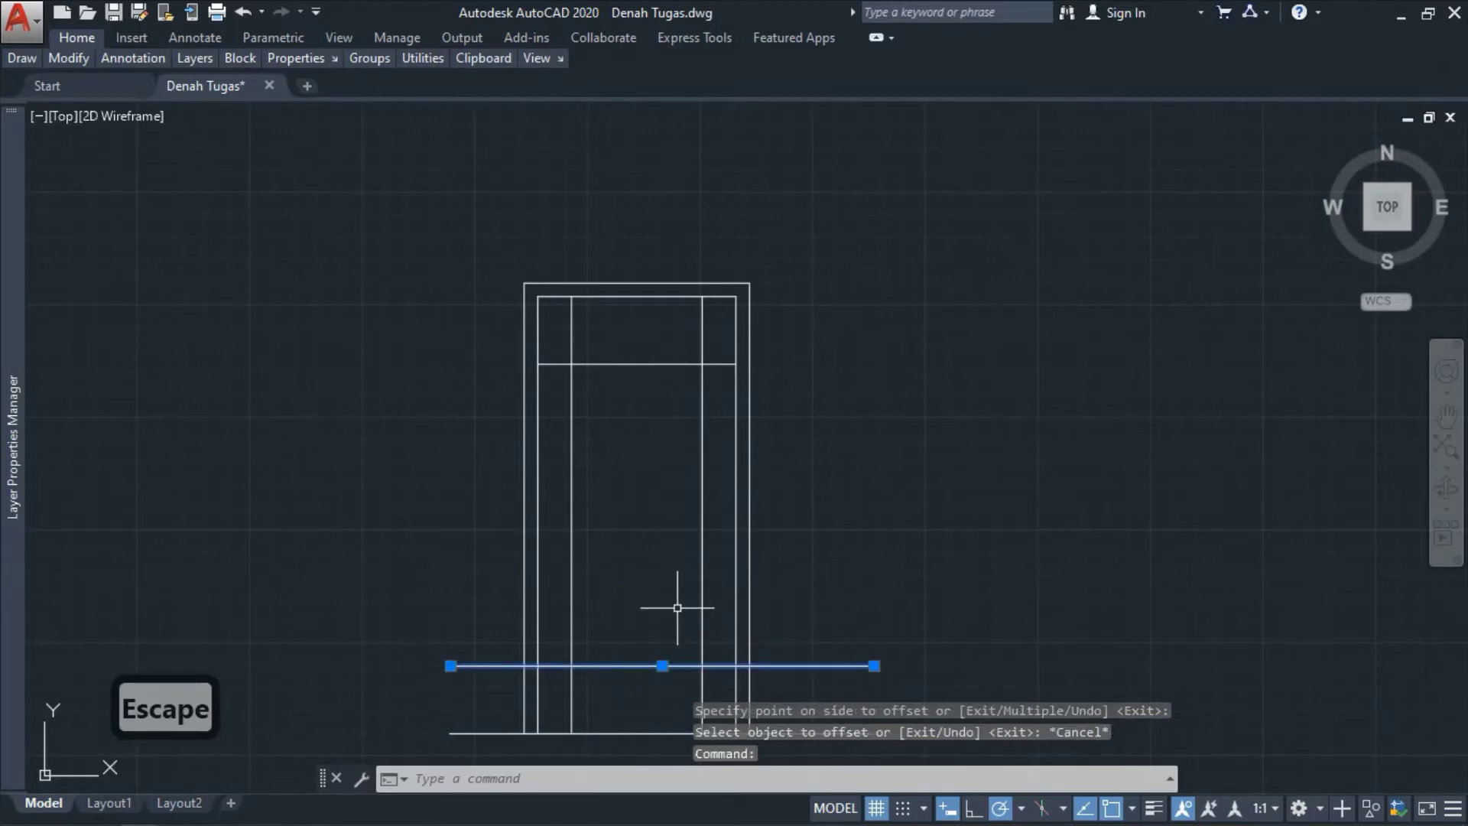
text(m)
key(space)
click(702, 664)
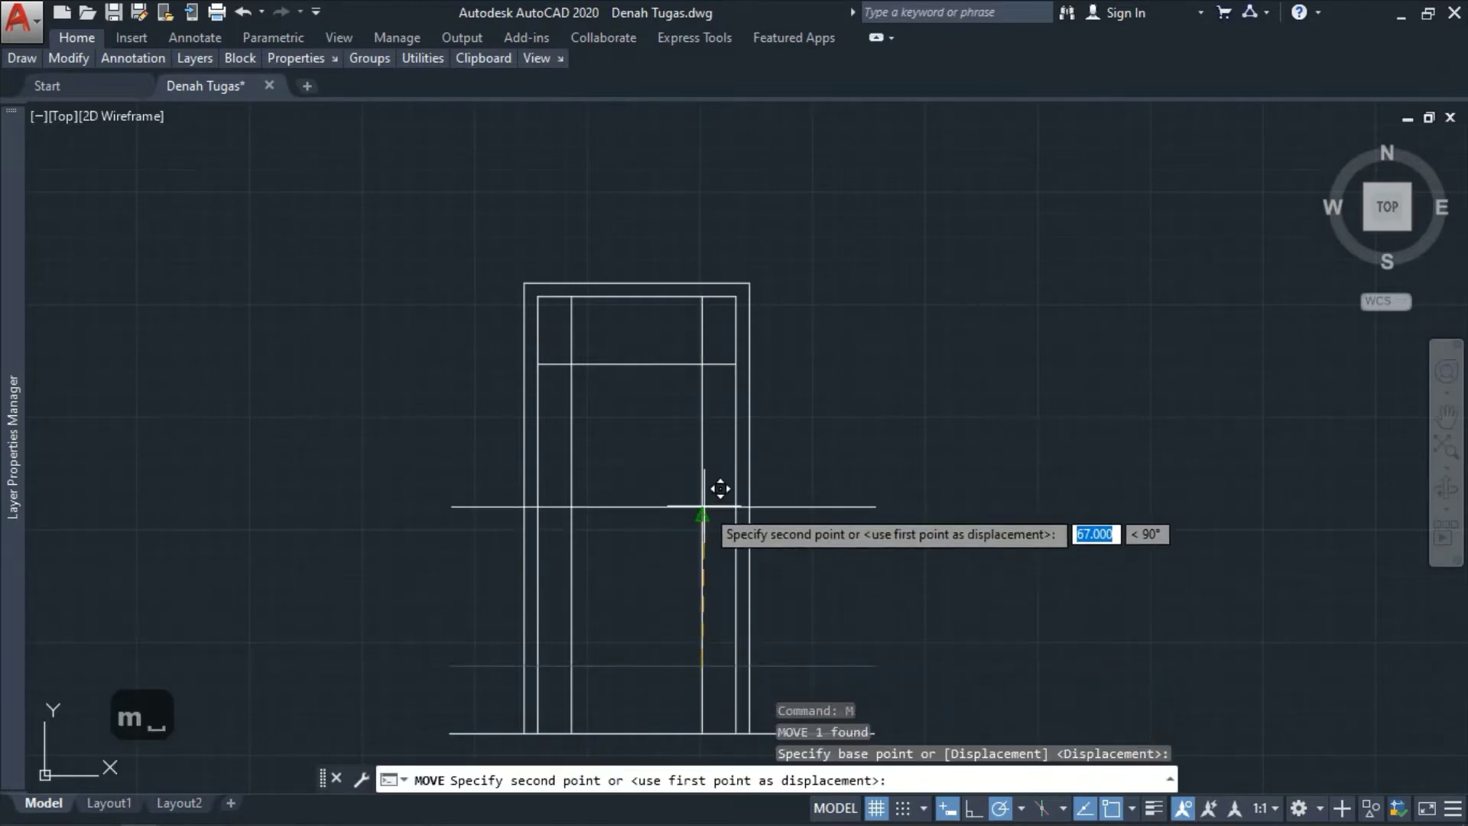
click(703, 506)
key(Escape)
key(ctrl+z)
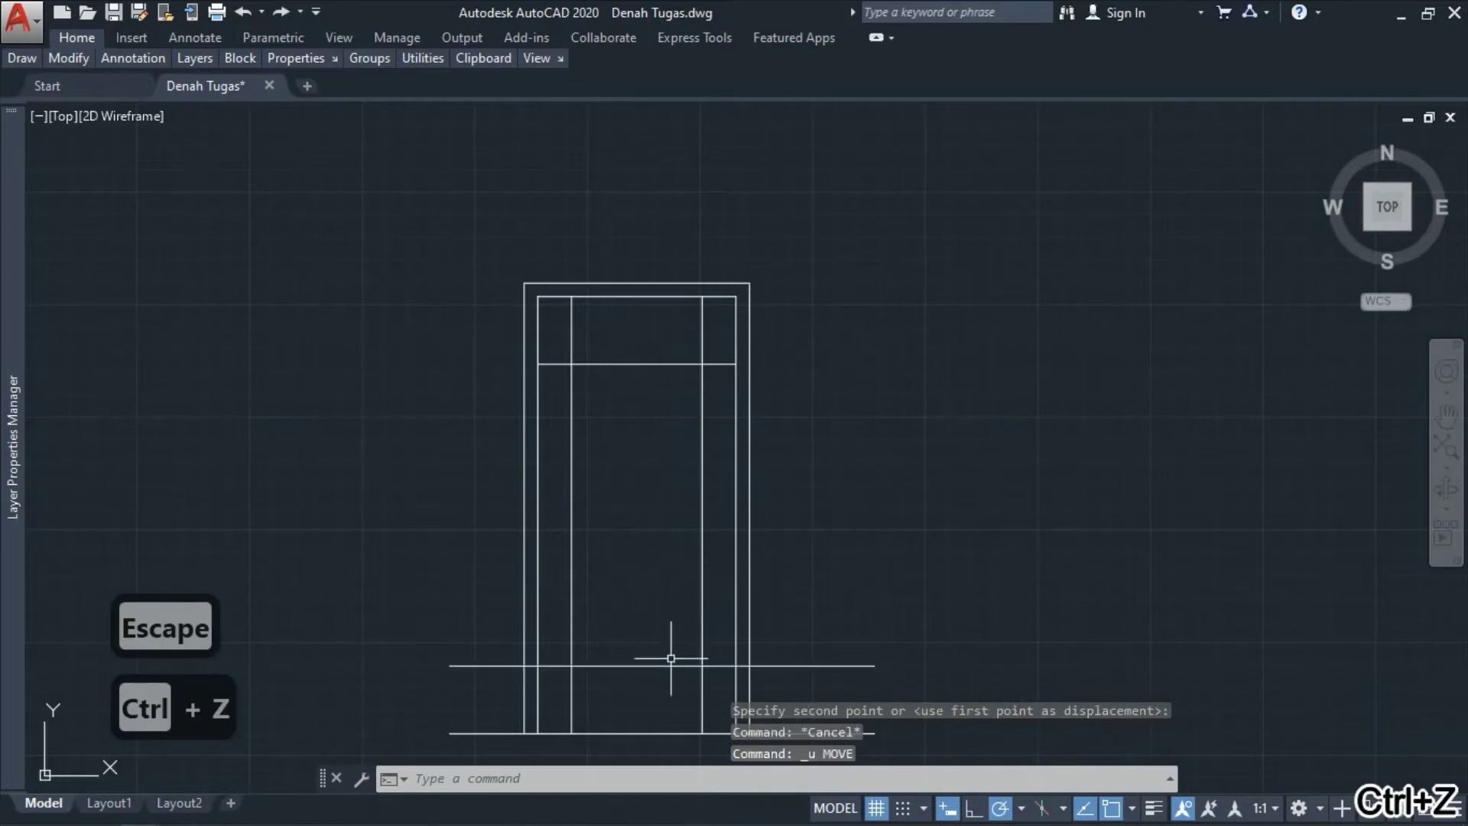
- Copy the horizontal line above the base about 67 units straight up, to around the middle of the door
click(669, 664)
text(co)
key(space)
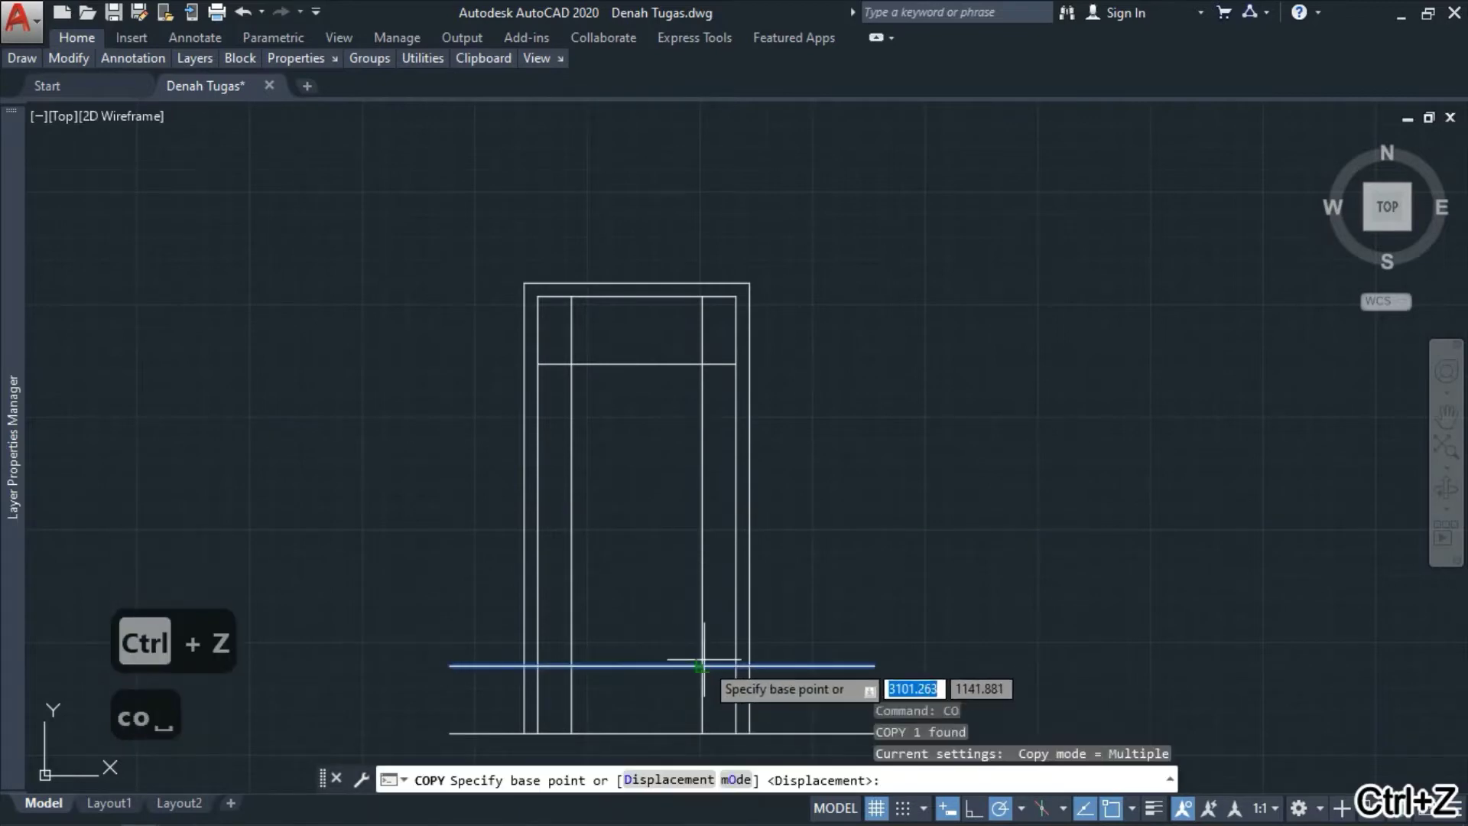
click(701, 665)
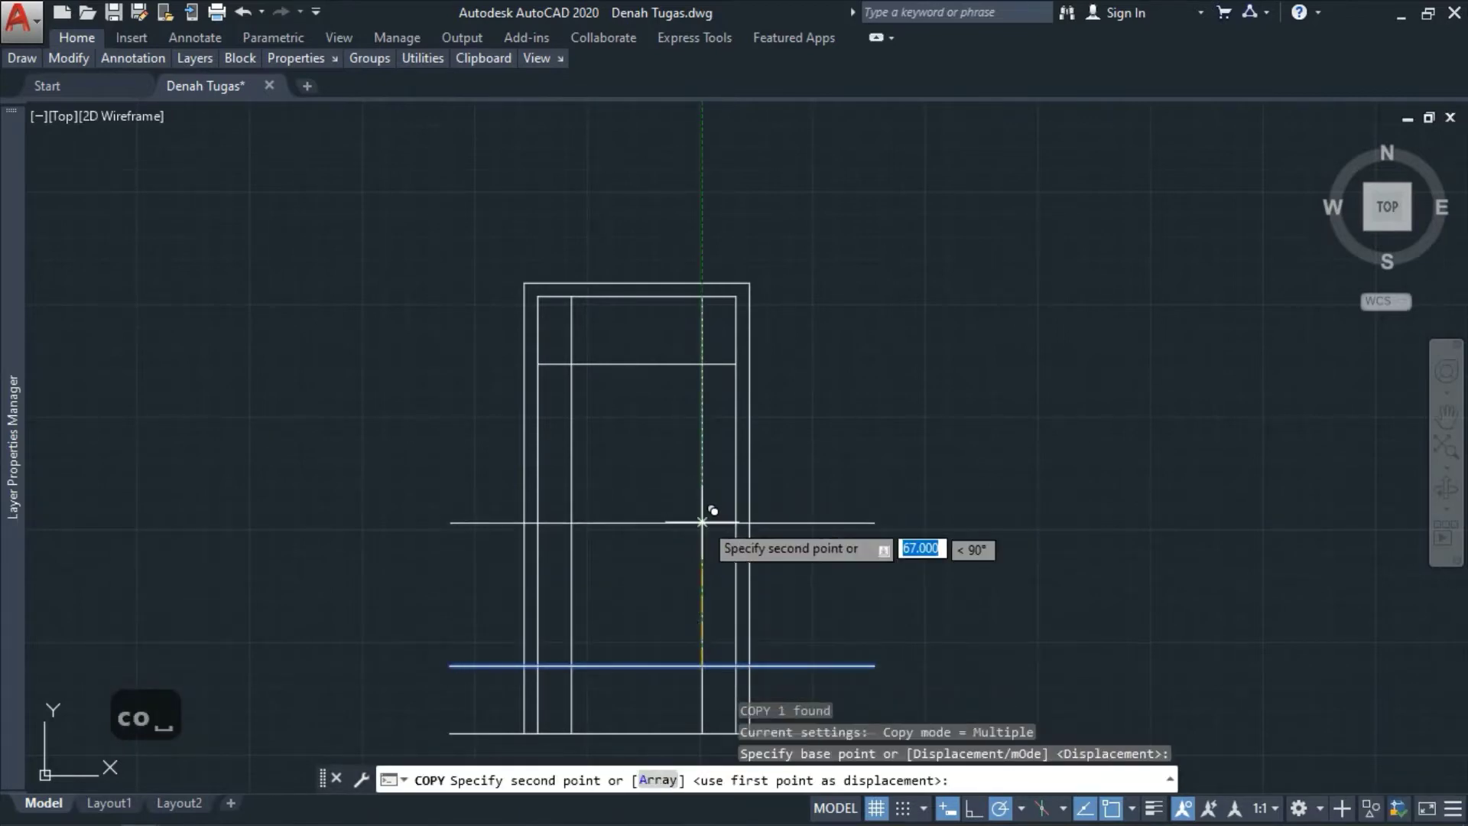
click(702, 514)
key(Escape)
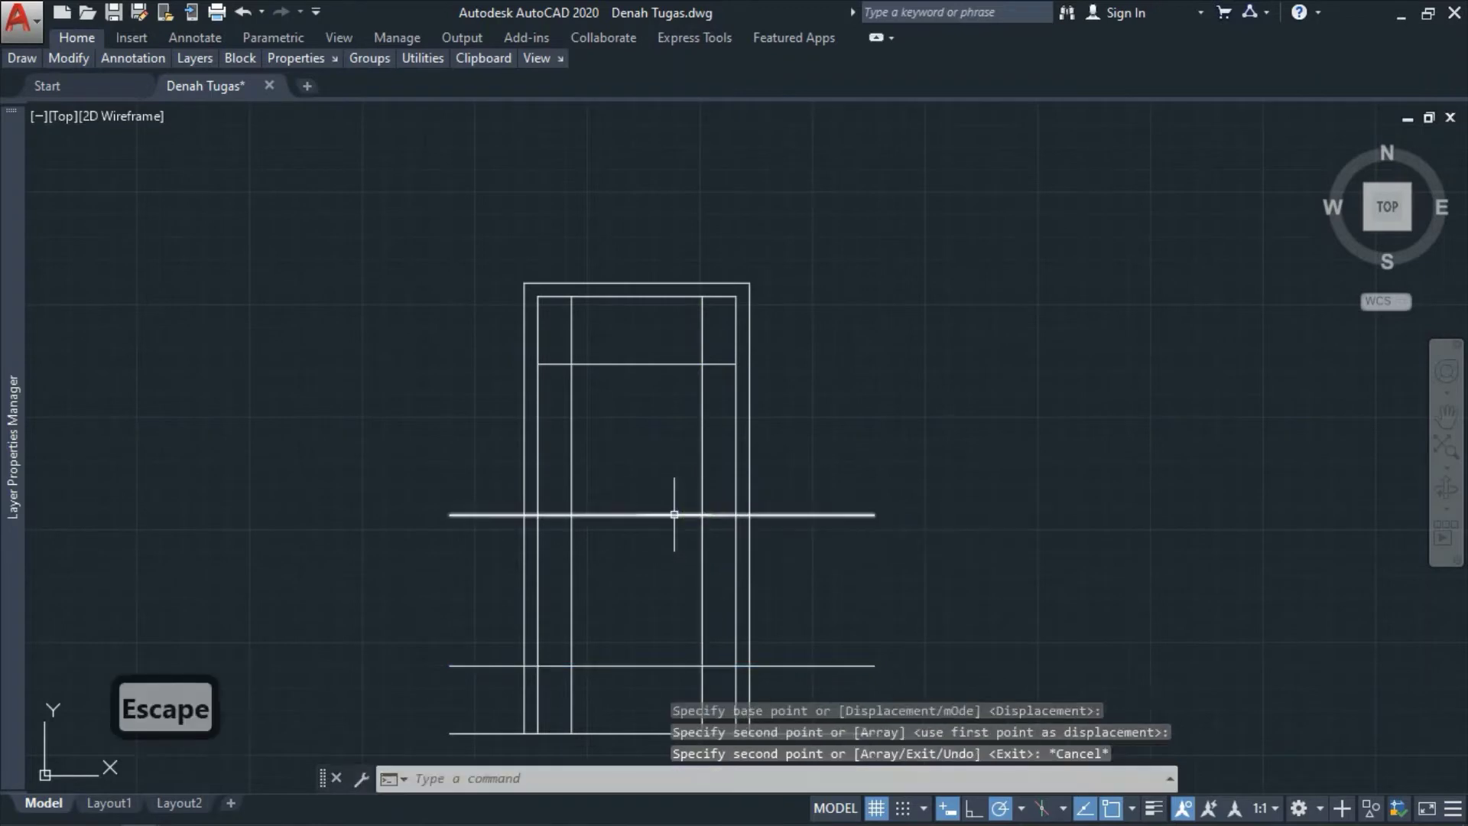
click(672, 514)
text(m)
key(space)
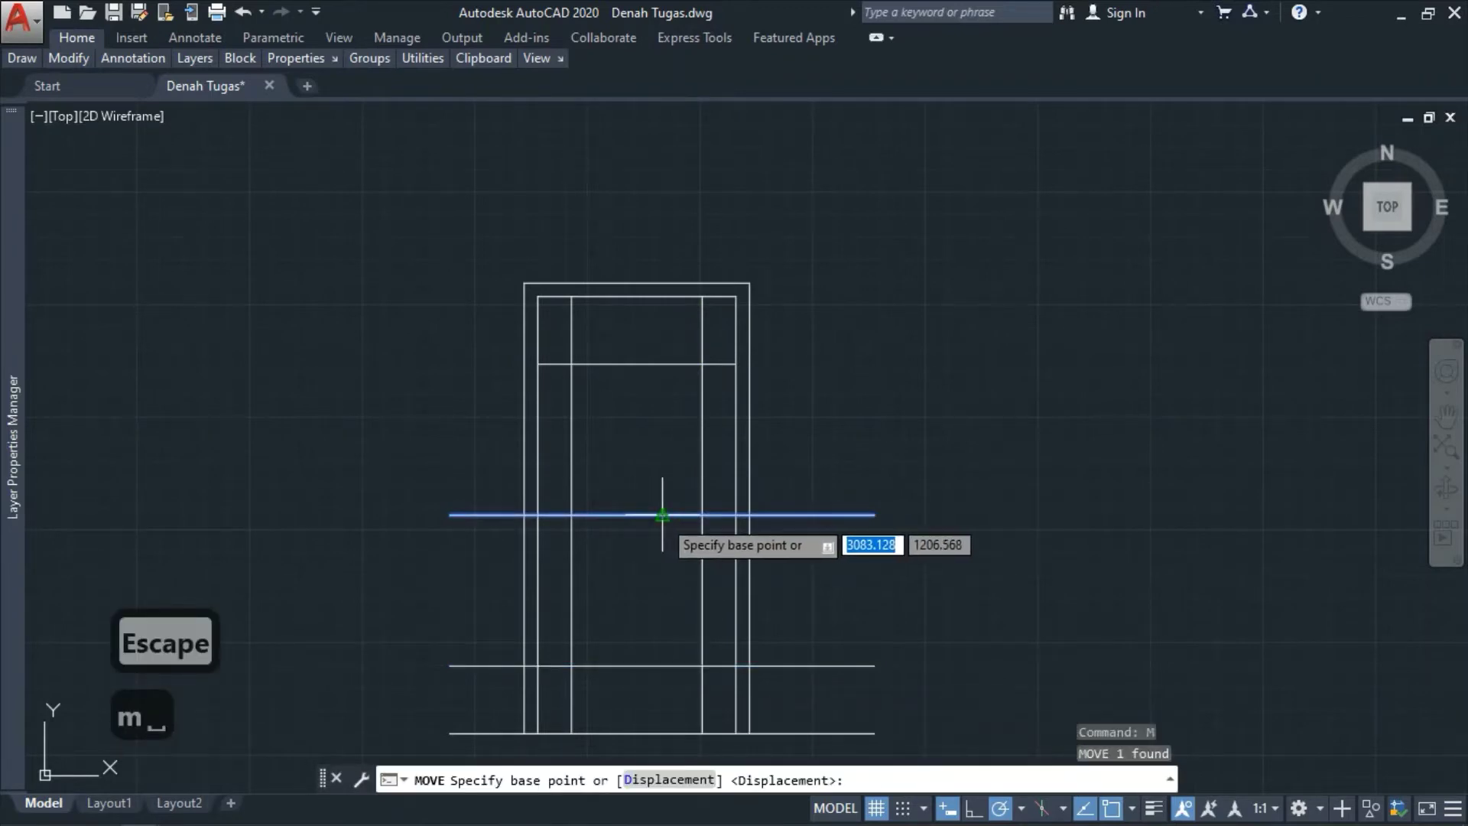
click(662, 514)
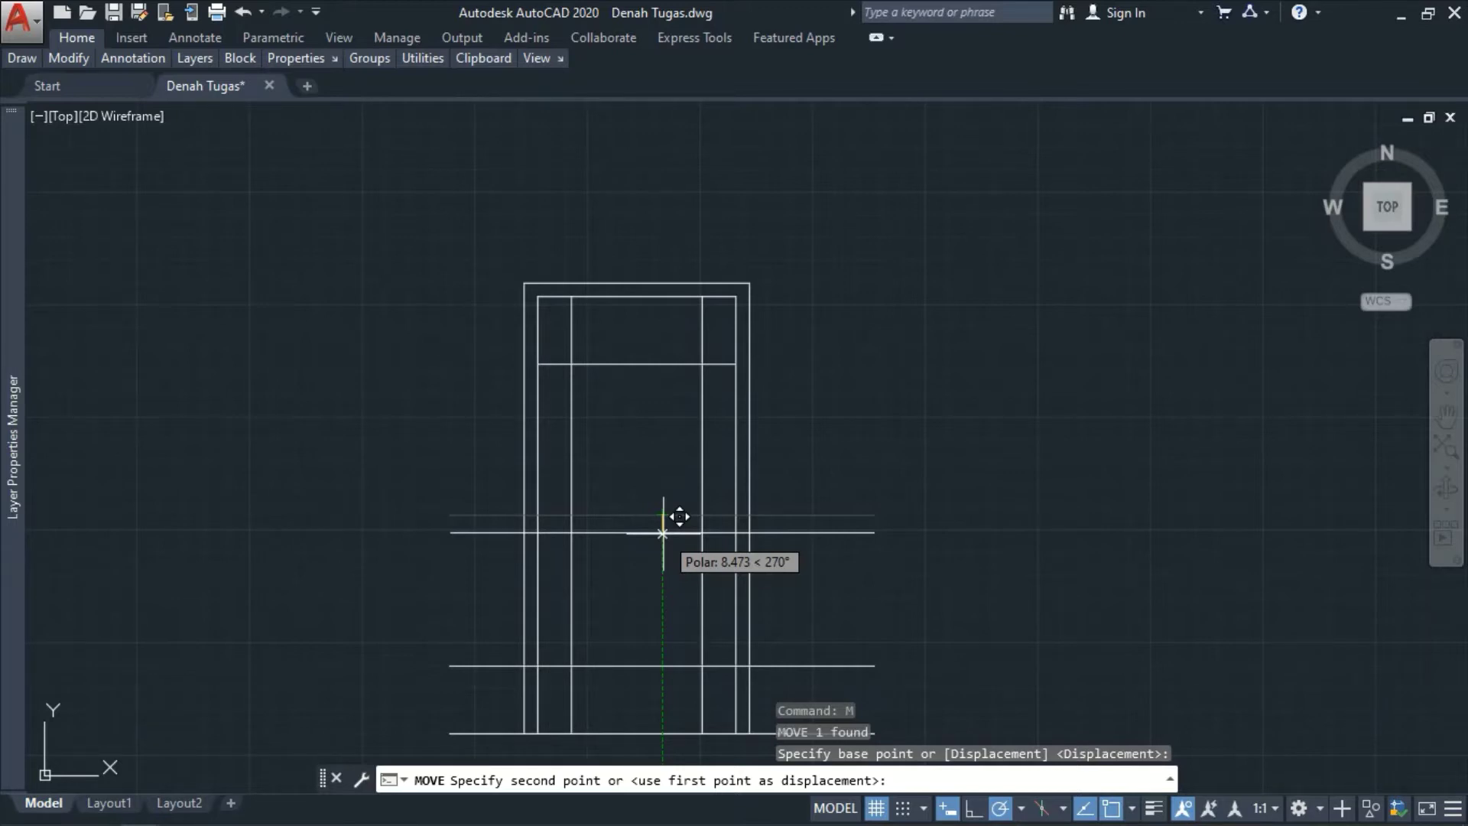
key(Escape)
- Copy the mid-height horizontal line 15 units straight down to form the middle rail
click(666, 506)
click(634, 522)
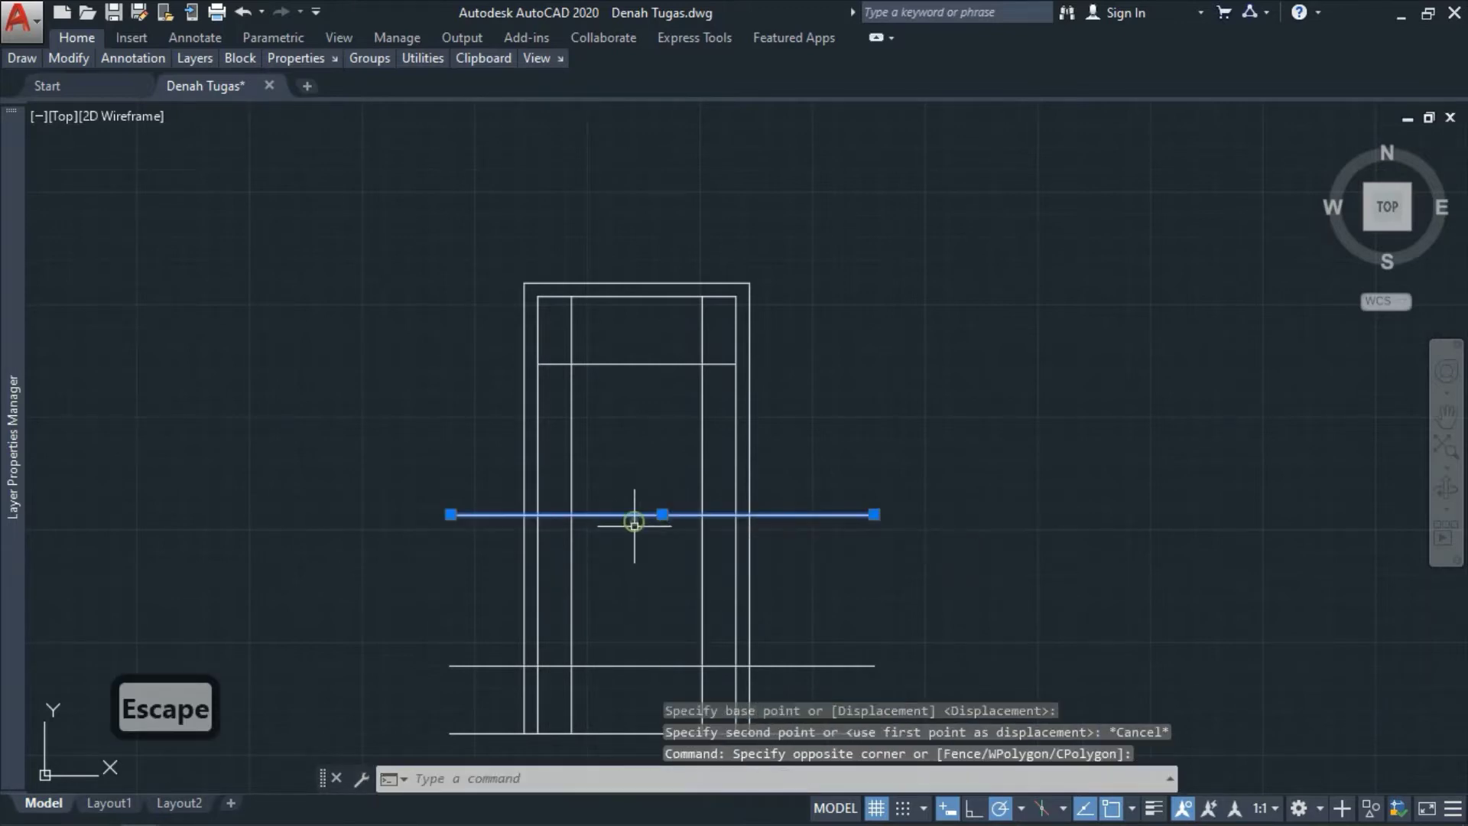
text(co)
key(space)
click(662, 515)
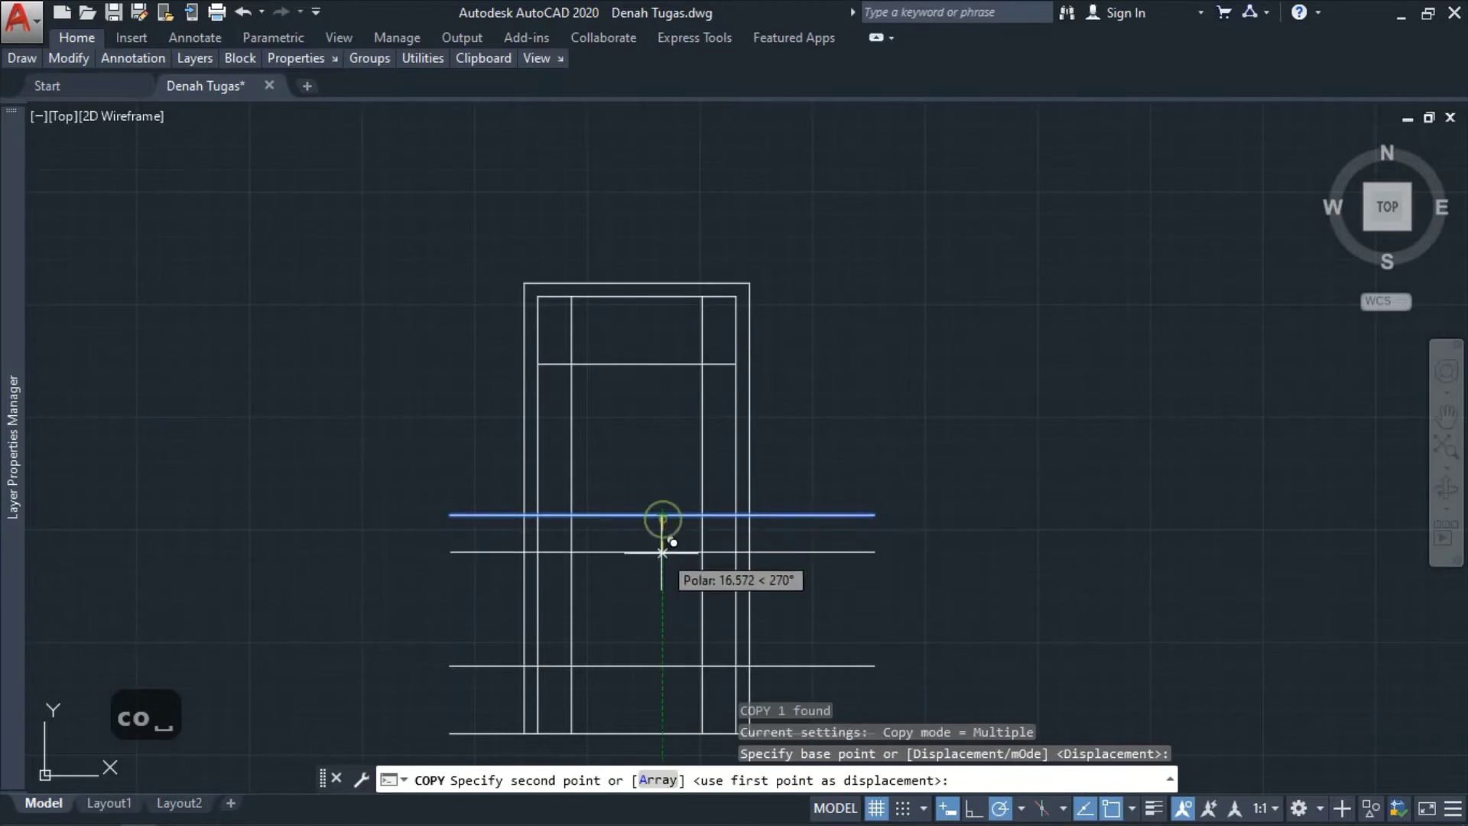
text(15)
key(Return)
key(Escape)
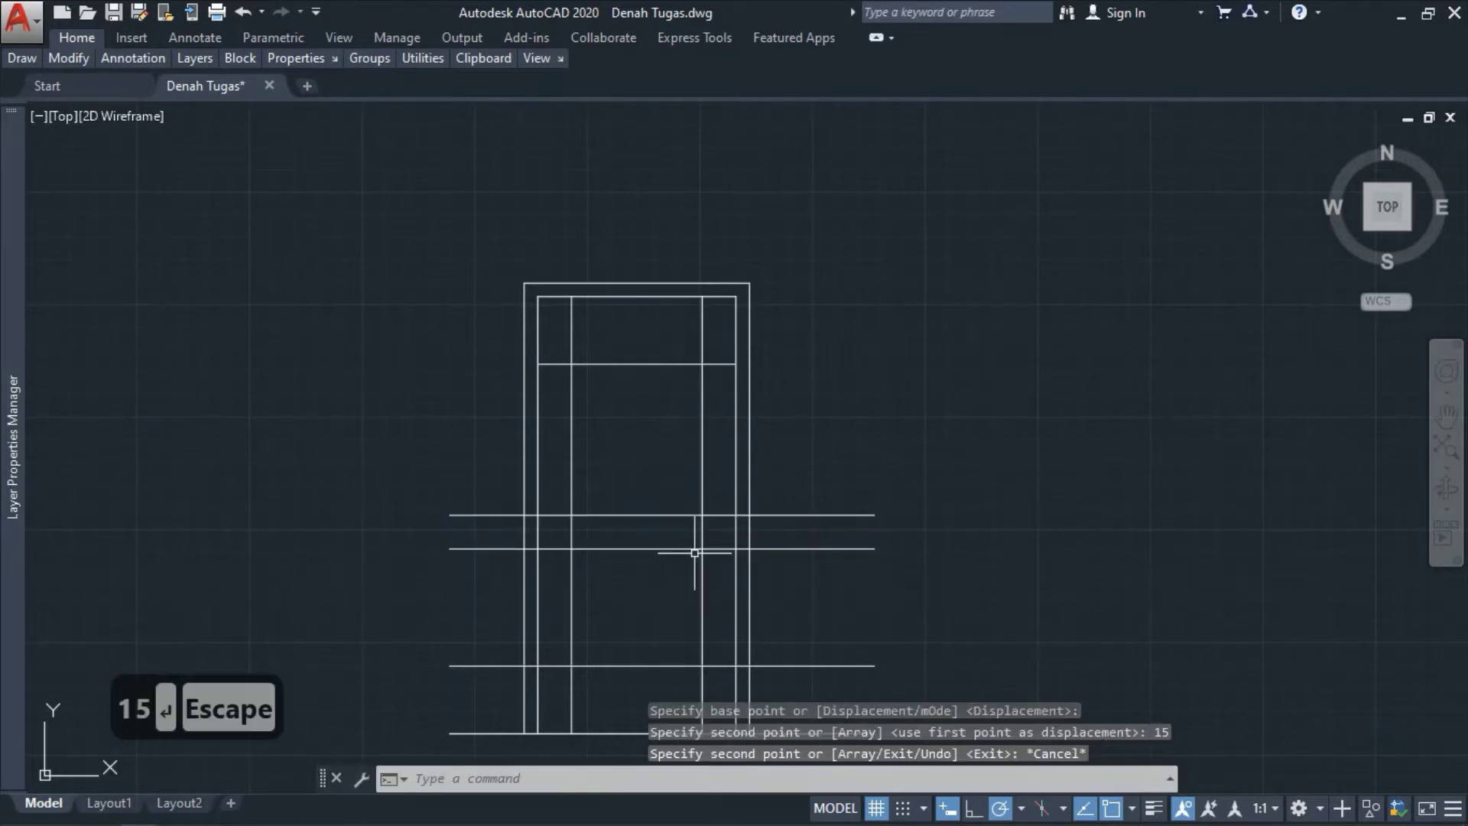
- Fillet the left vertical panel line with the two lower horizontal lines to form the lower panel's left corners
scroll(1054, 508, down, 2)
scroll(959, 623, up, 2)
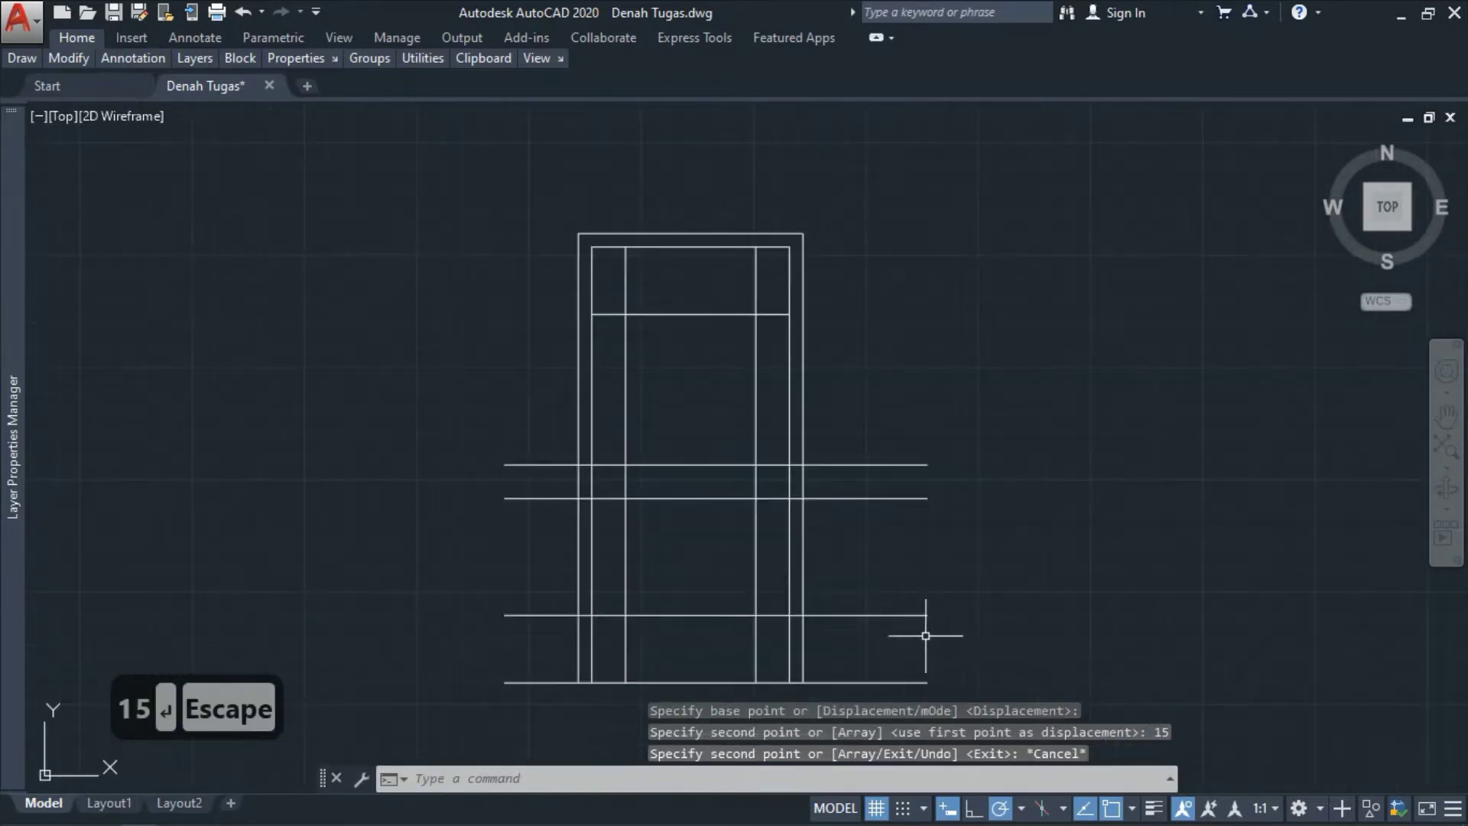
text(f)
key(space)
click(659, 613)
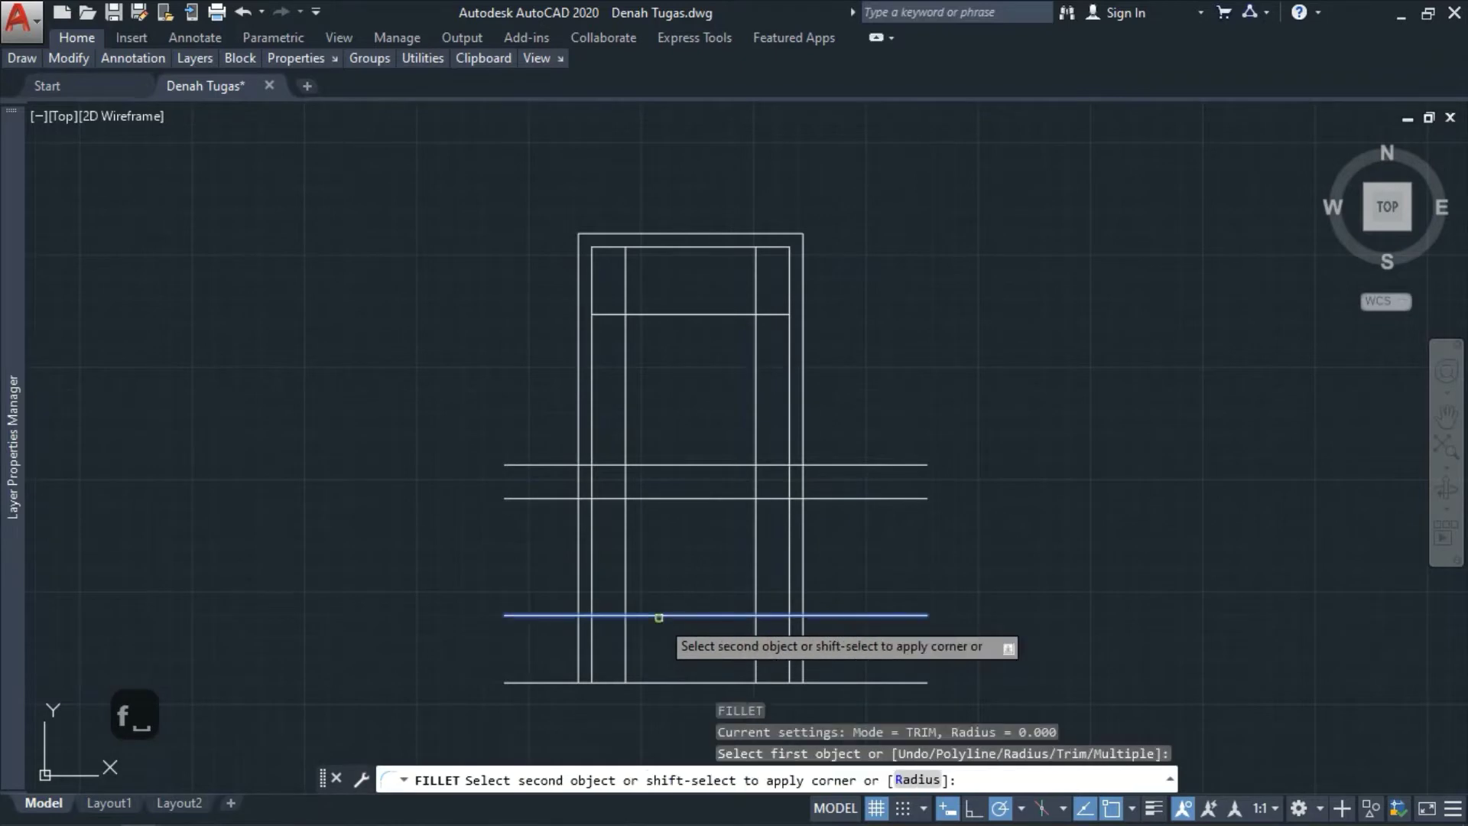
click(624, 575)
click(635, 497)
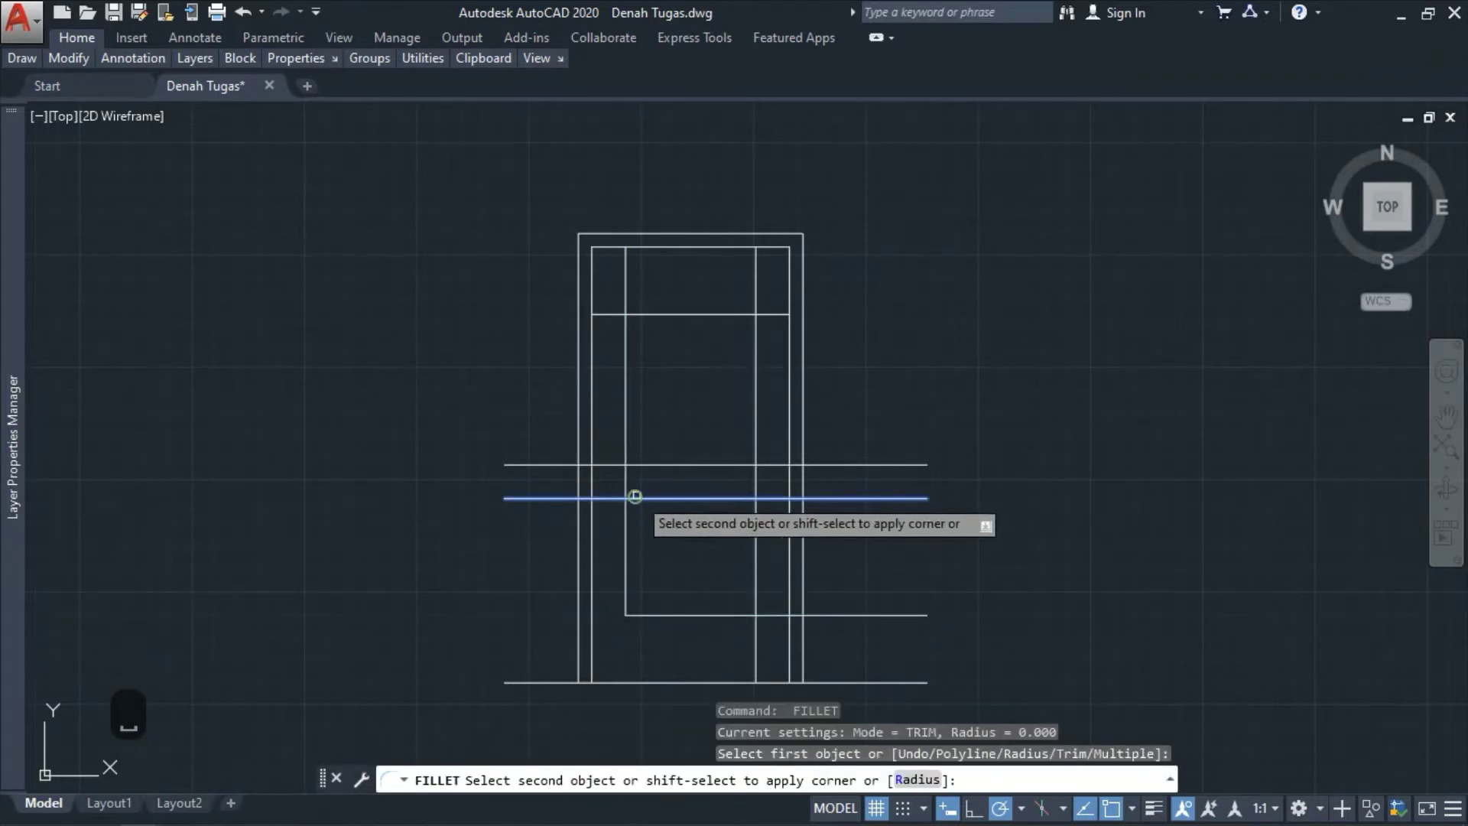
click(625, 514)
- Fillet the right vertical panel line with the same two horizontal lines to close the lower panel's right corners
key(Return)
click(725, 497)
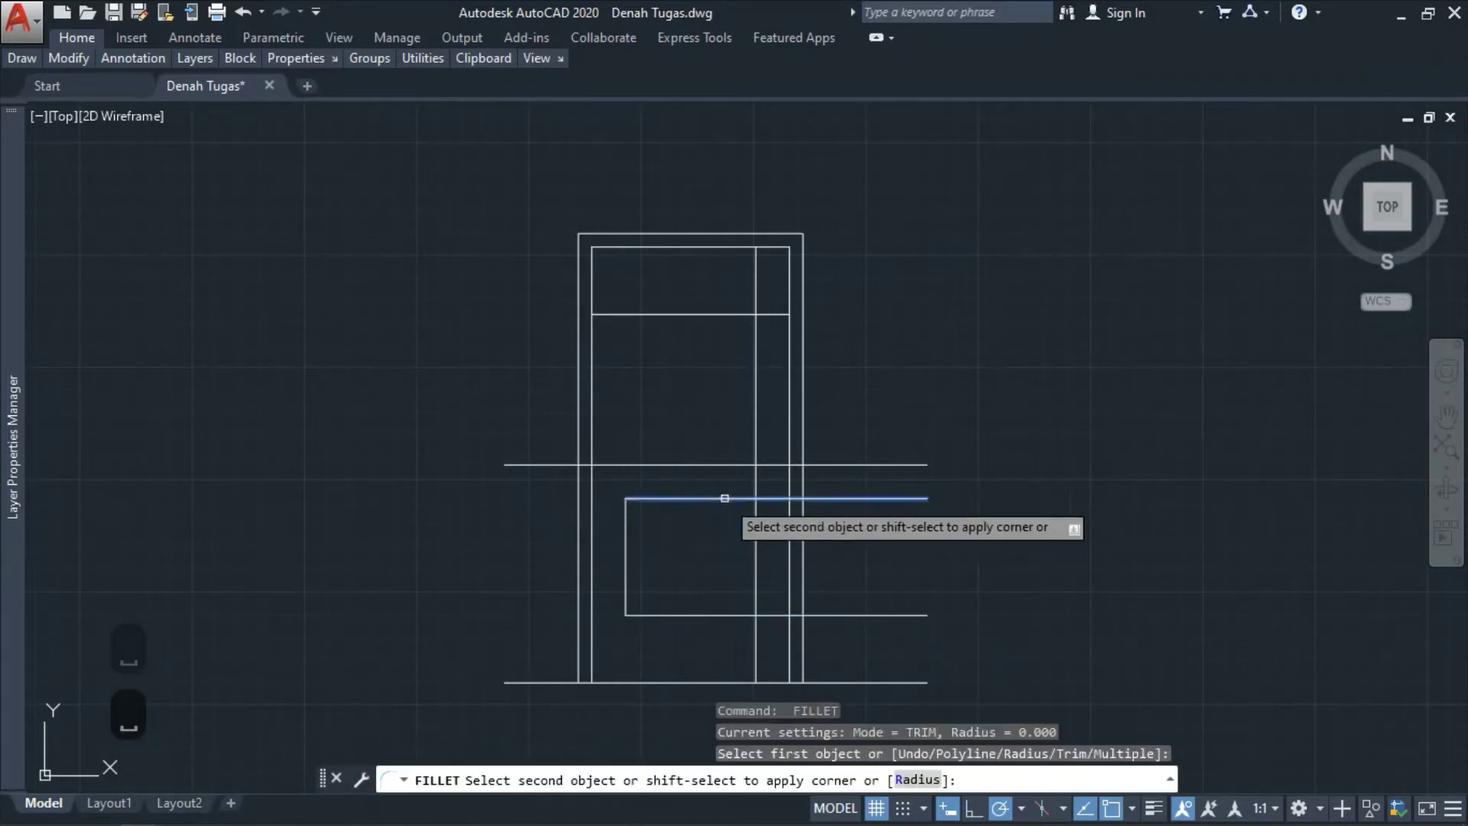
click(753, 527)
click(758, 564)
key(Return)
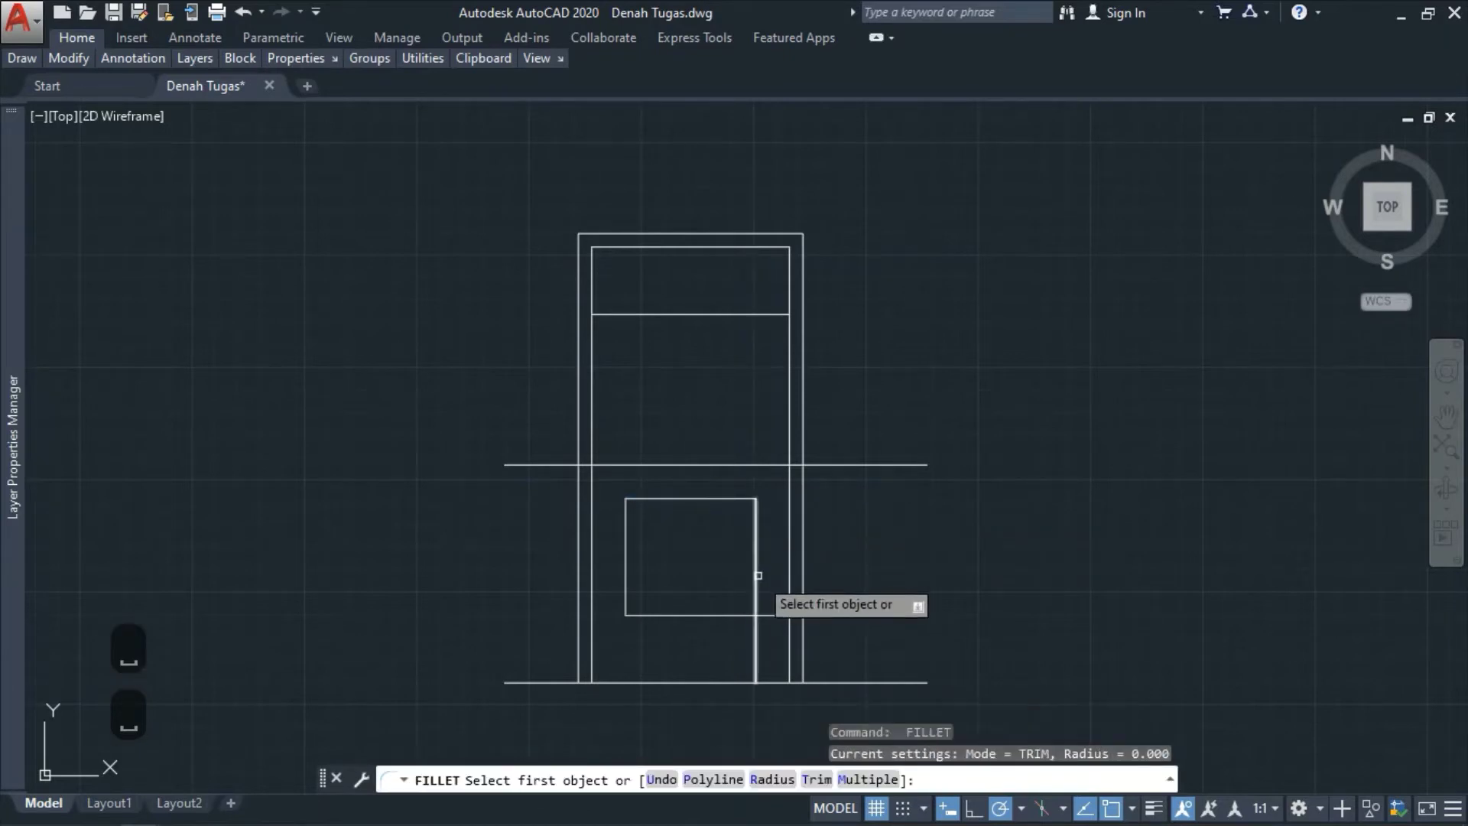
click(754, 578)
click(731, 613)
key(space)
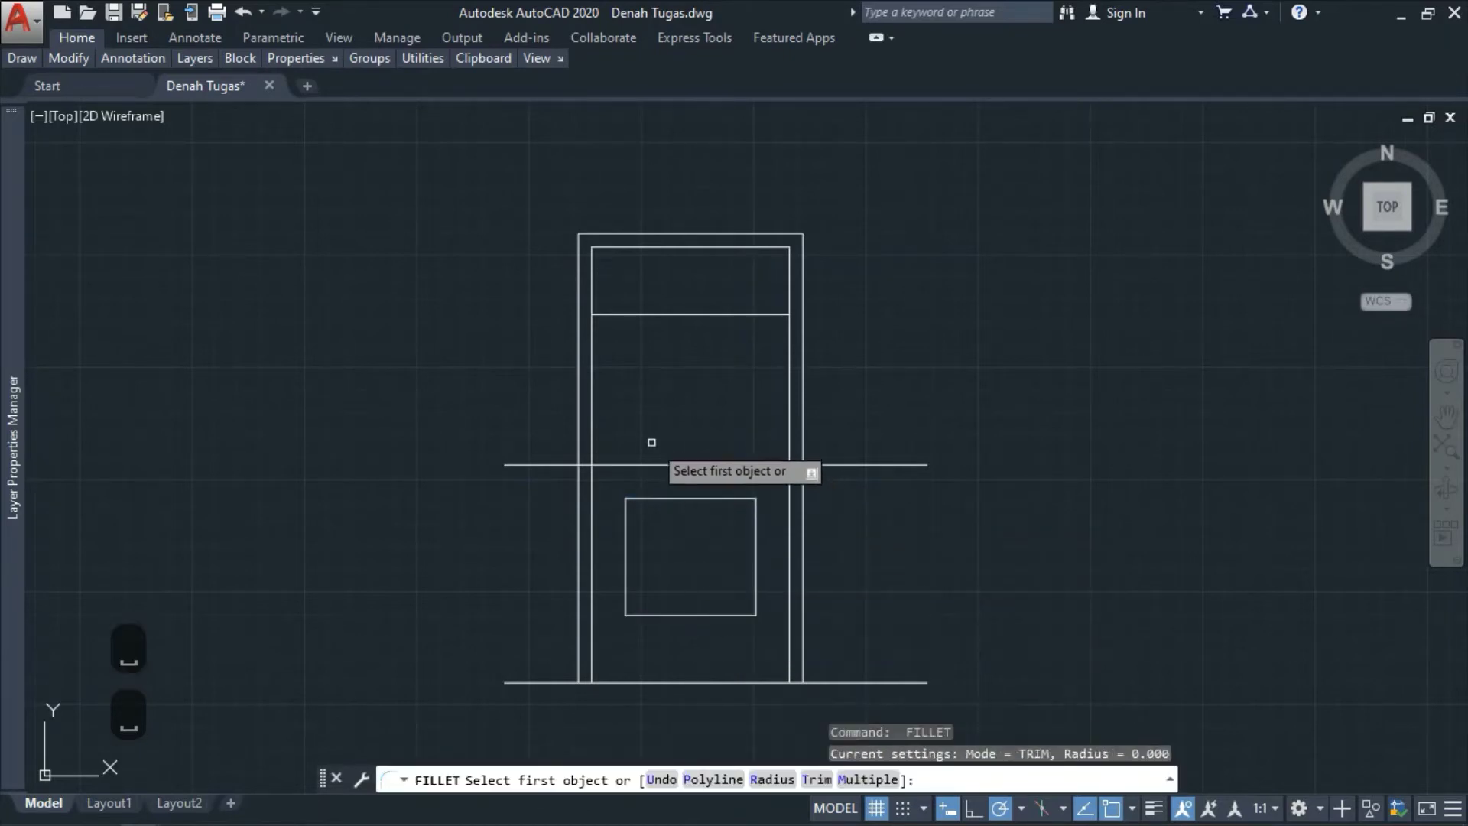
key(Escape)
- Draw two vertical lines from the lower panel's upper corners up to the horizontal line below the frame head
text(l)
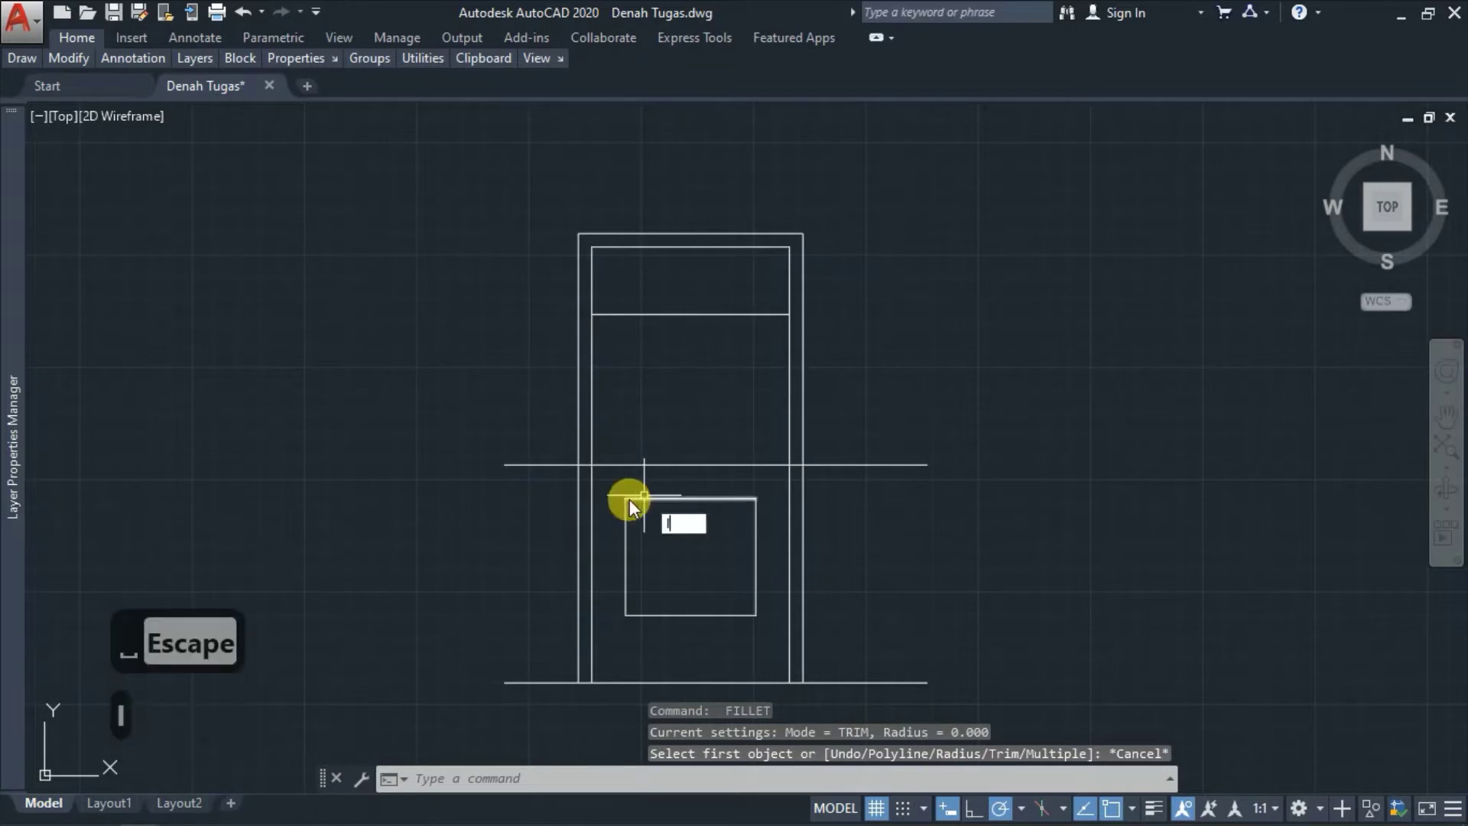
key(space)
click(625, 499)
click(624, 313)
key(Escape)
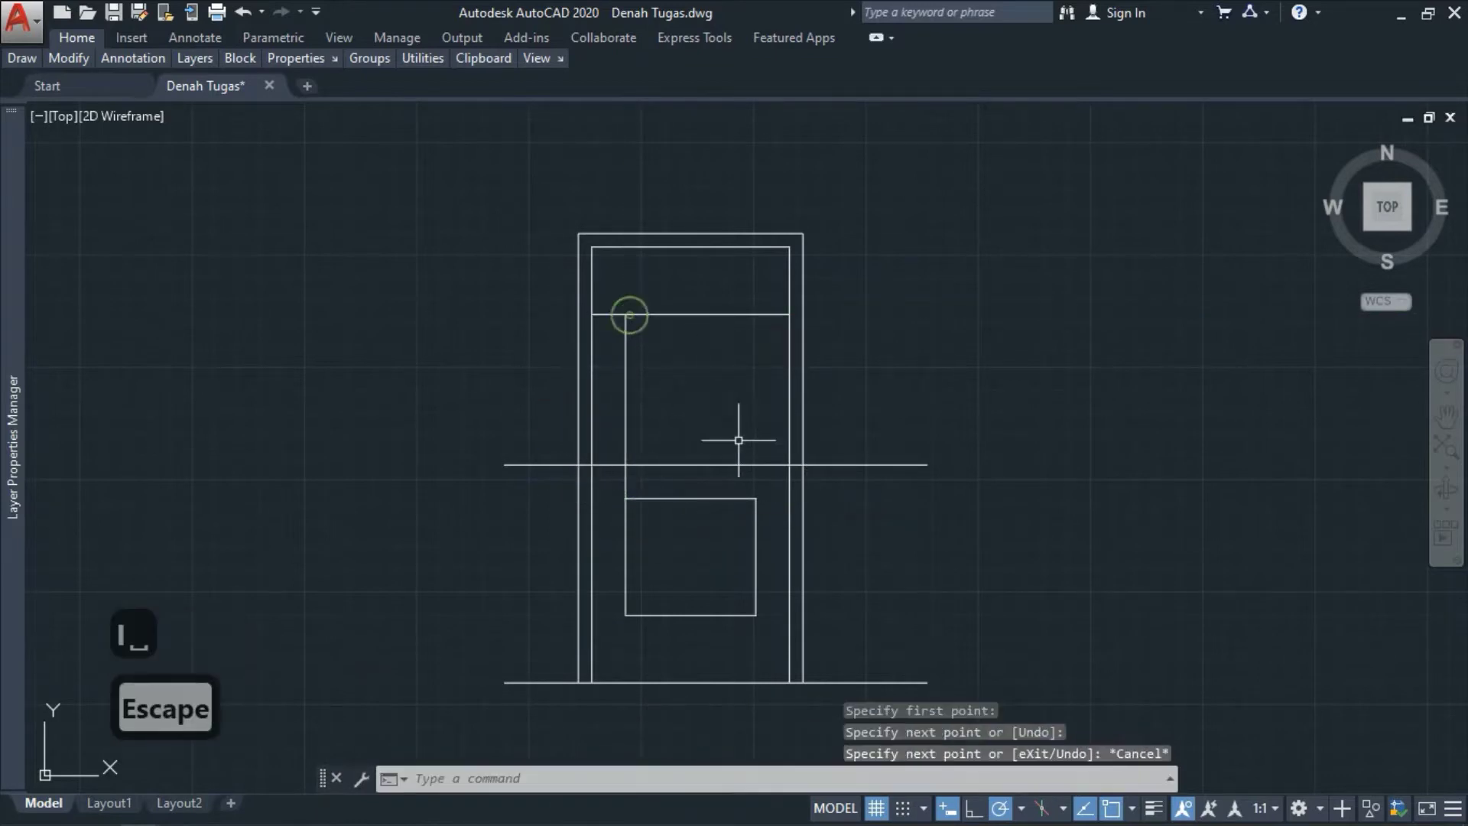
key(space)
click(755, 498)
click(754, 313)
key(Escape)
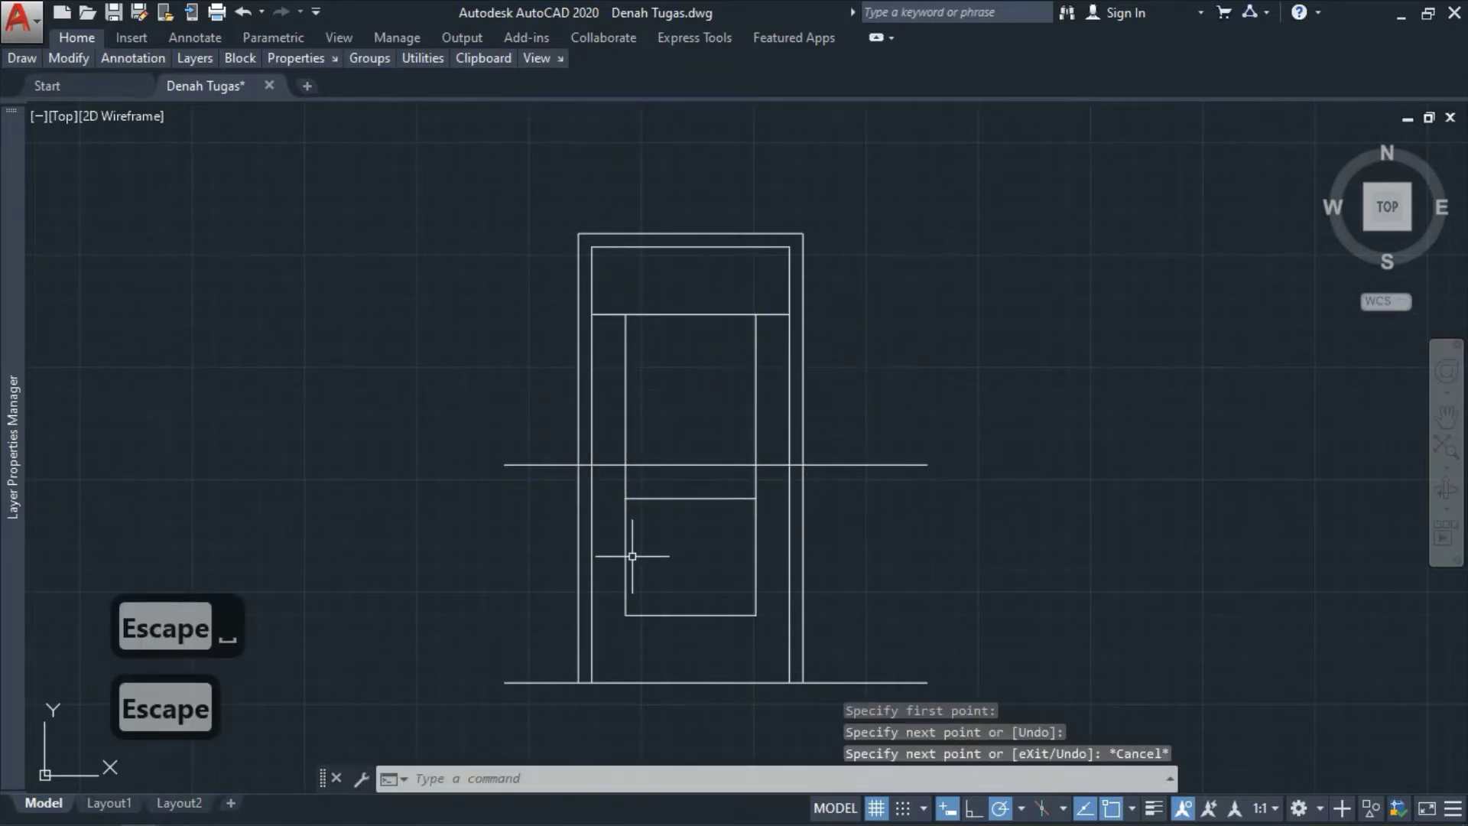
- Fillet the two new vertical lines with the upper and mid-height horizontal lines to close all four upper panel corners
text(f)
key(space)
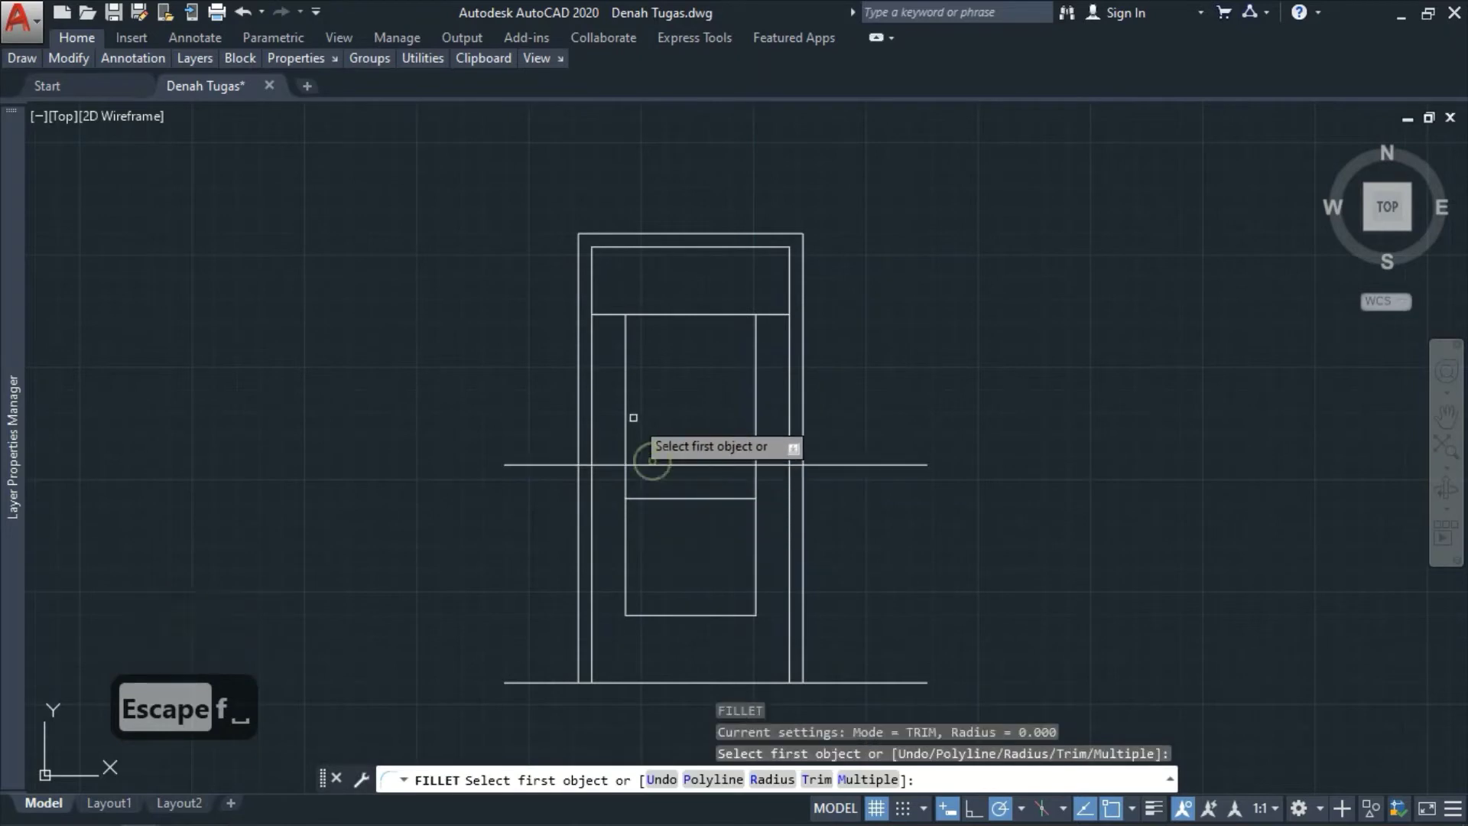
click(629, 417)
click(649, 463)
key(space)
click(623, 328)
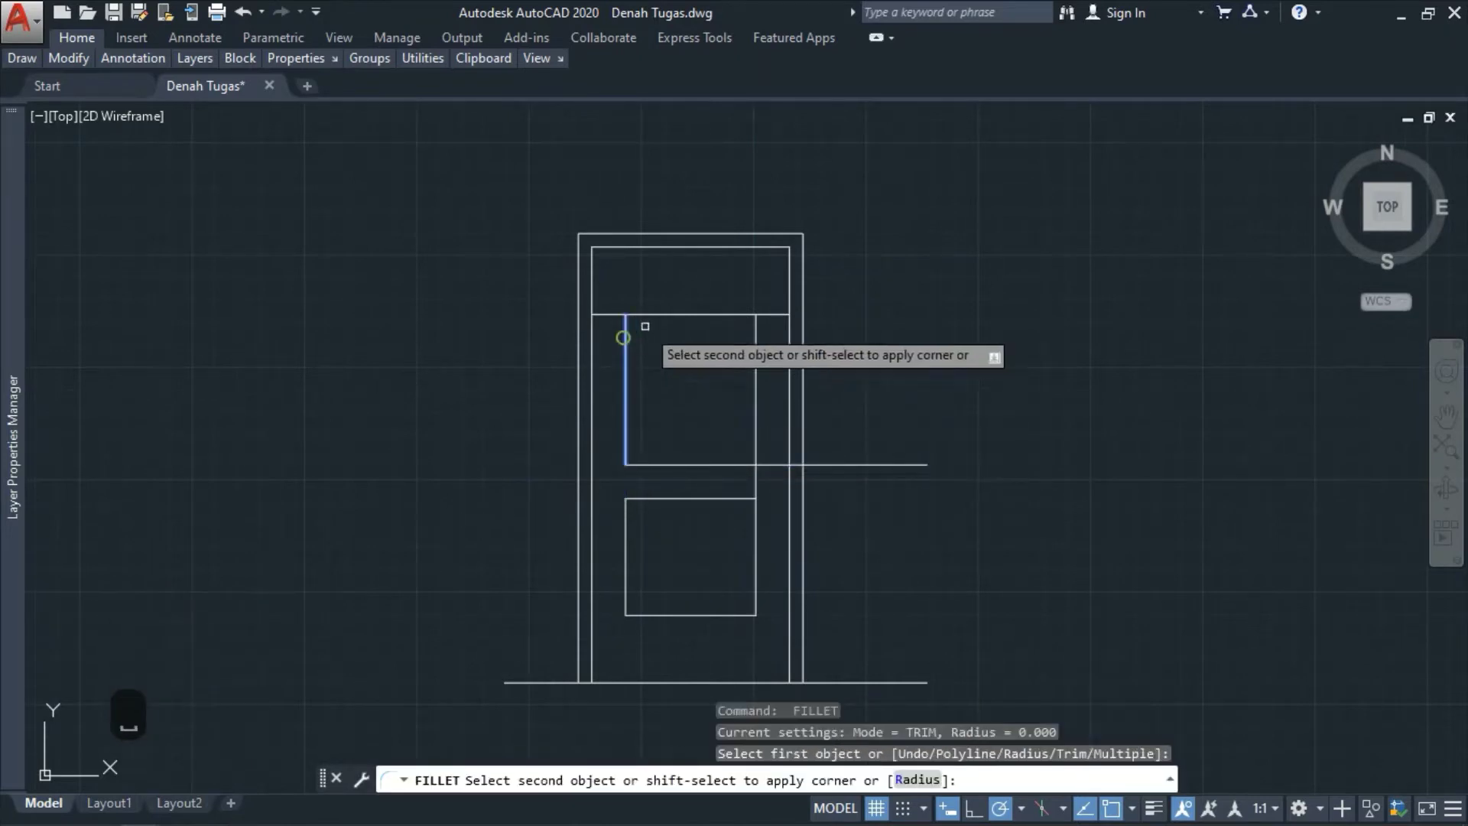
click(655, 312)
key(space)
click(708, 314)
click(756, 346)
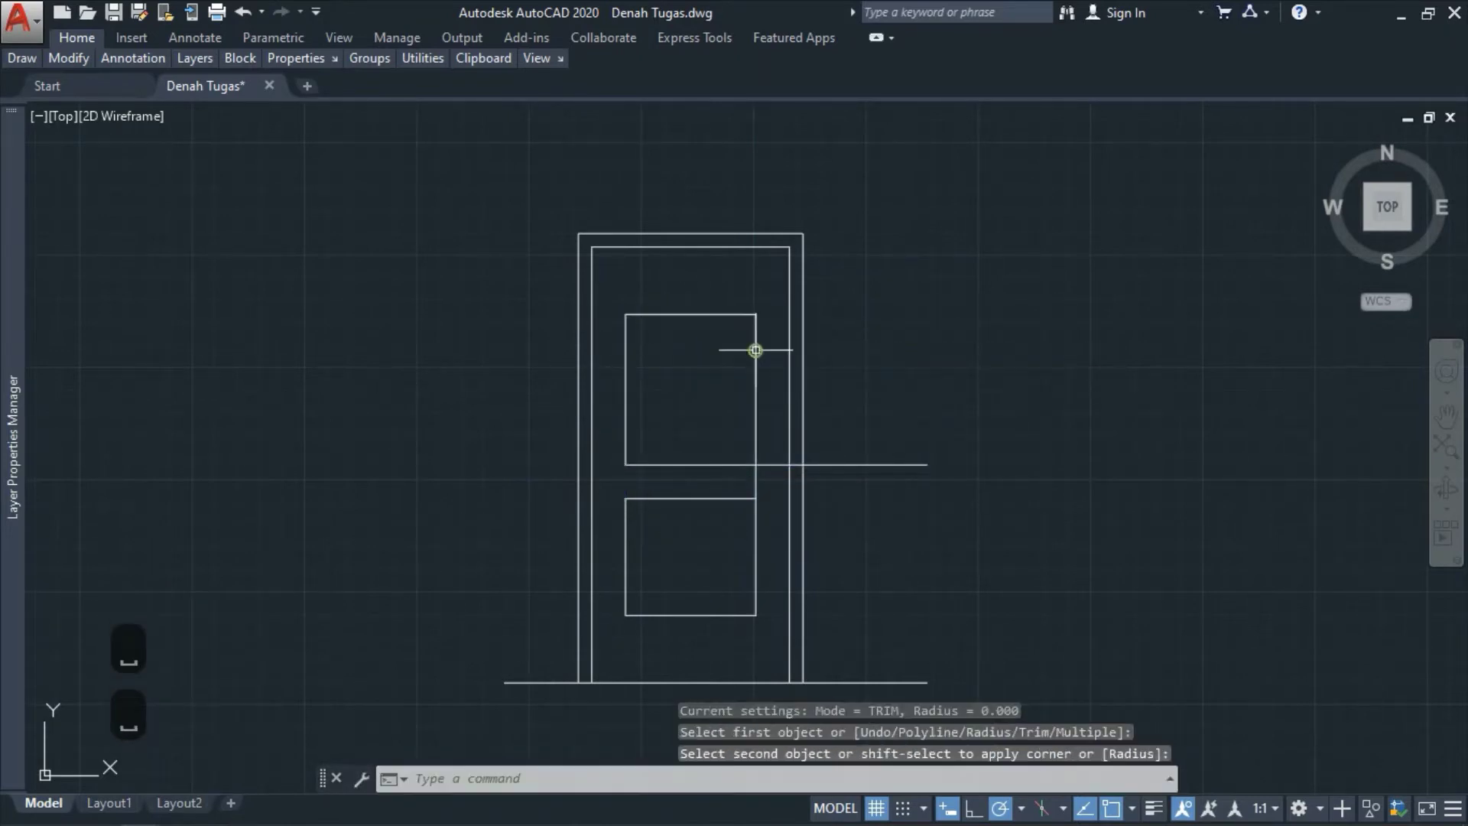
key(space)
click(727, 464)
key(Escape)
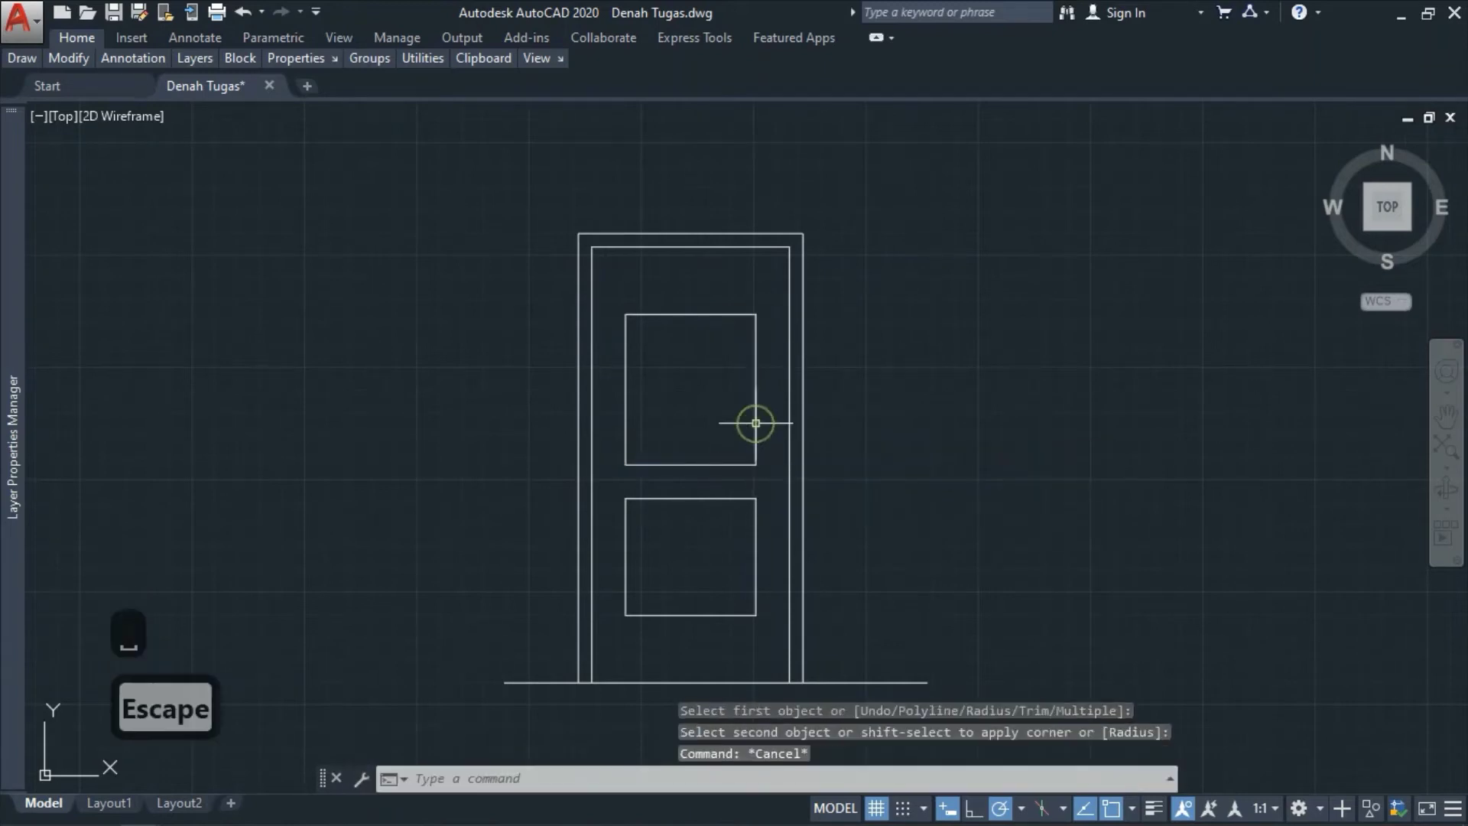
- Move the upper panel's top edge line straight up by 10 units
scroll(741, 405, down, 2)
scroll(716, 333, up, 2)
click(461, 331)
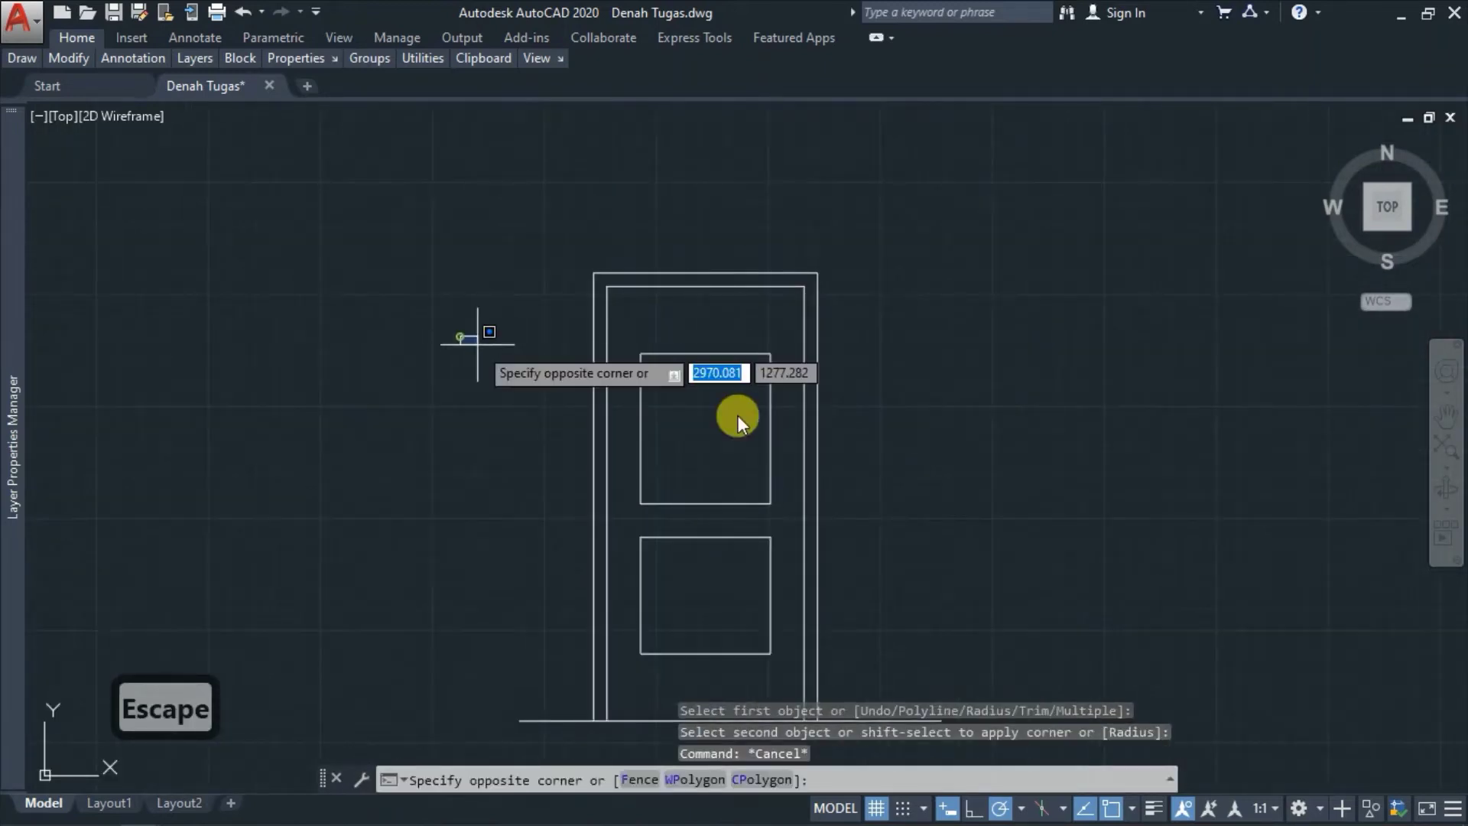
click(956, 375)
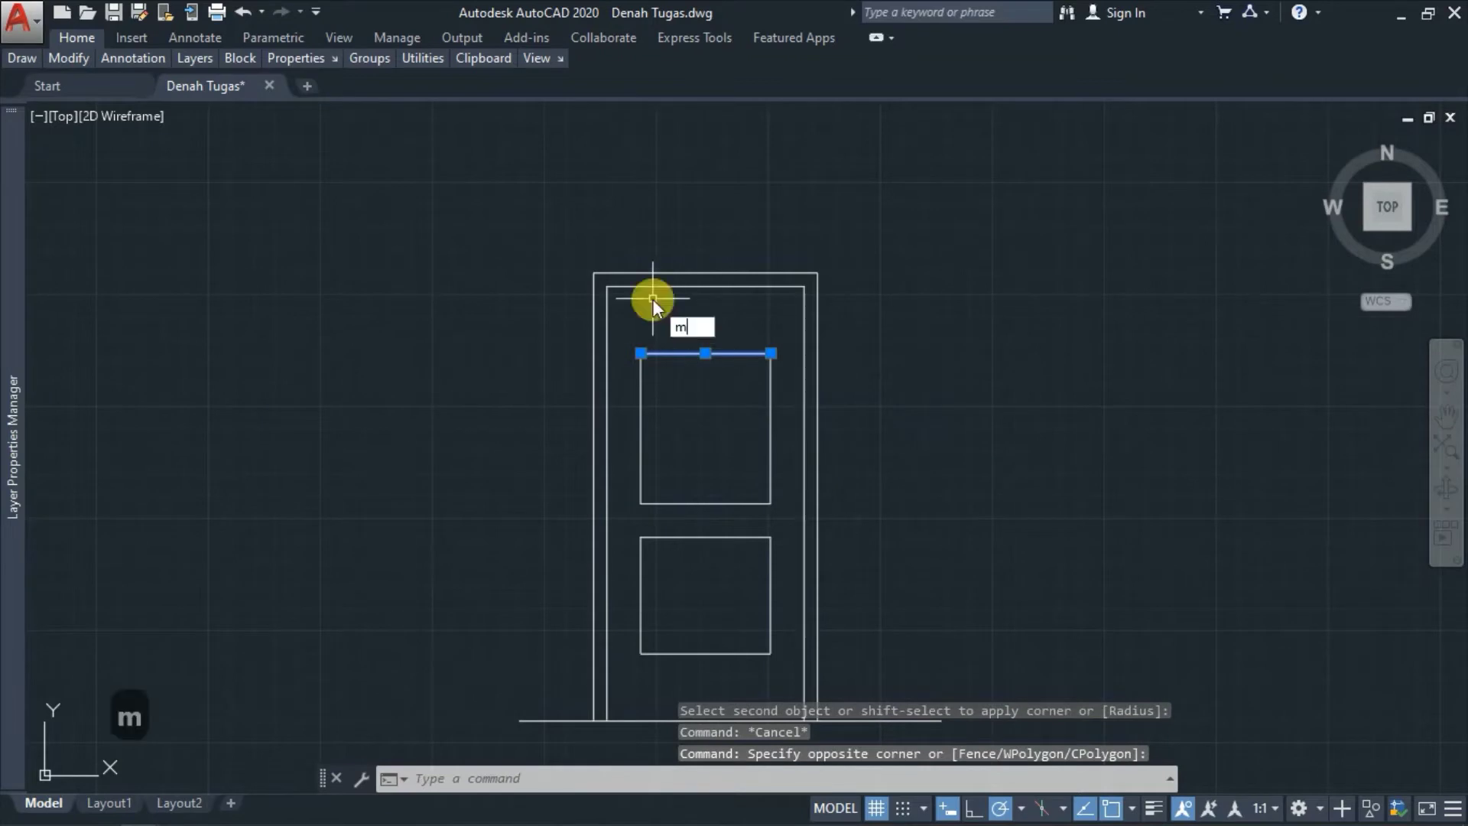
key(space)
scroll(763, 311, up, 2)
click(771, 330)
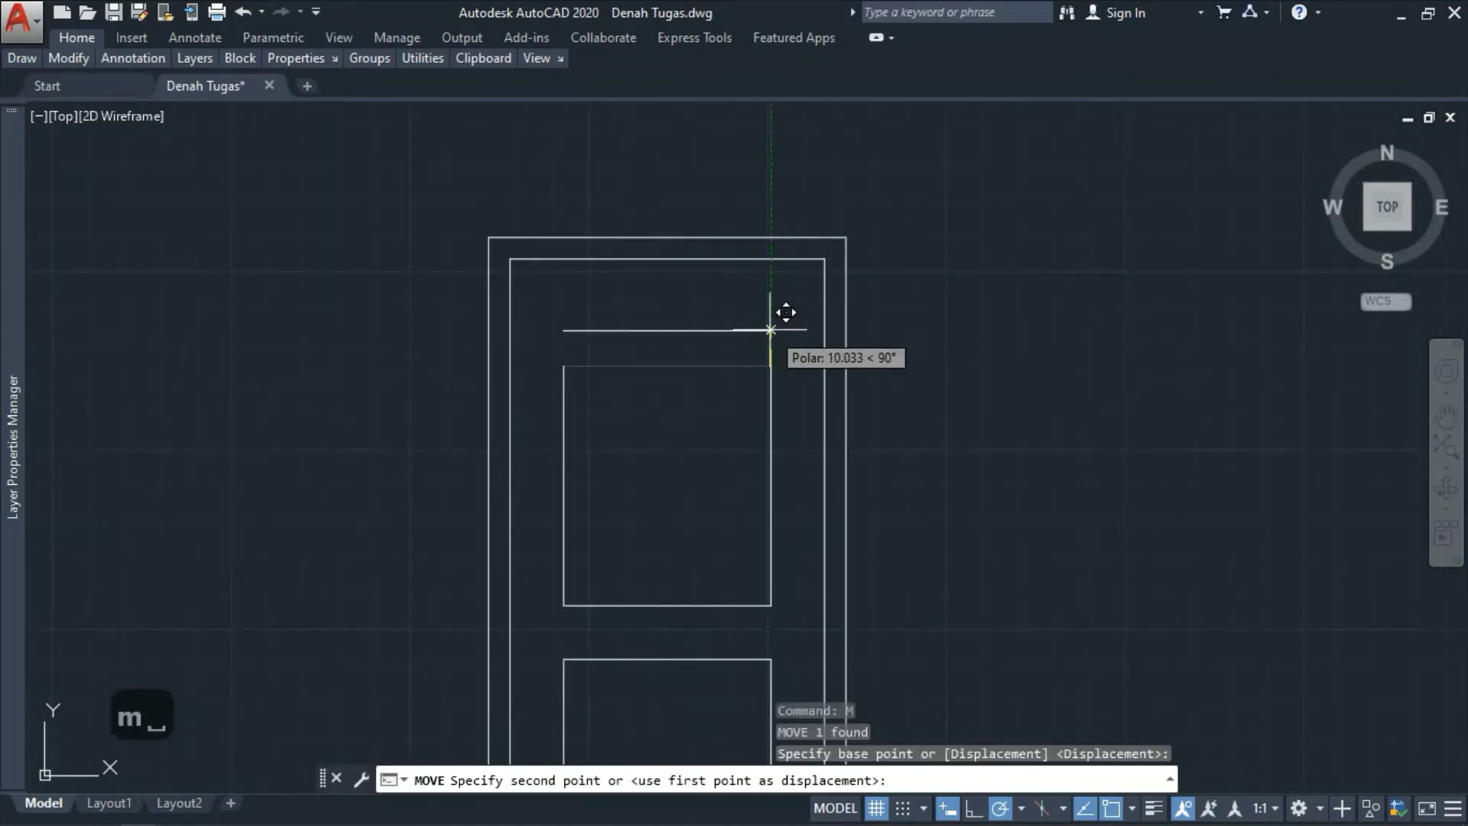
text(10)
key(space)
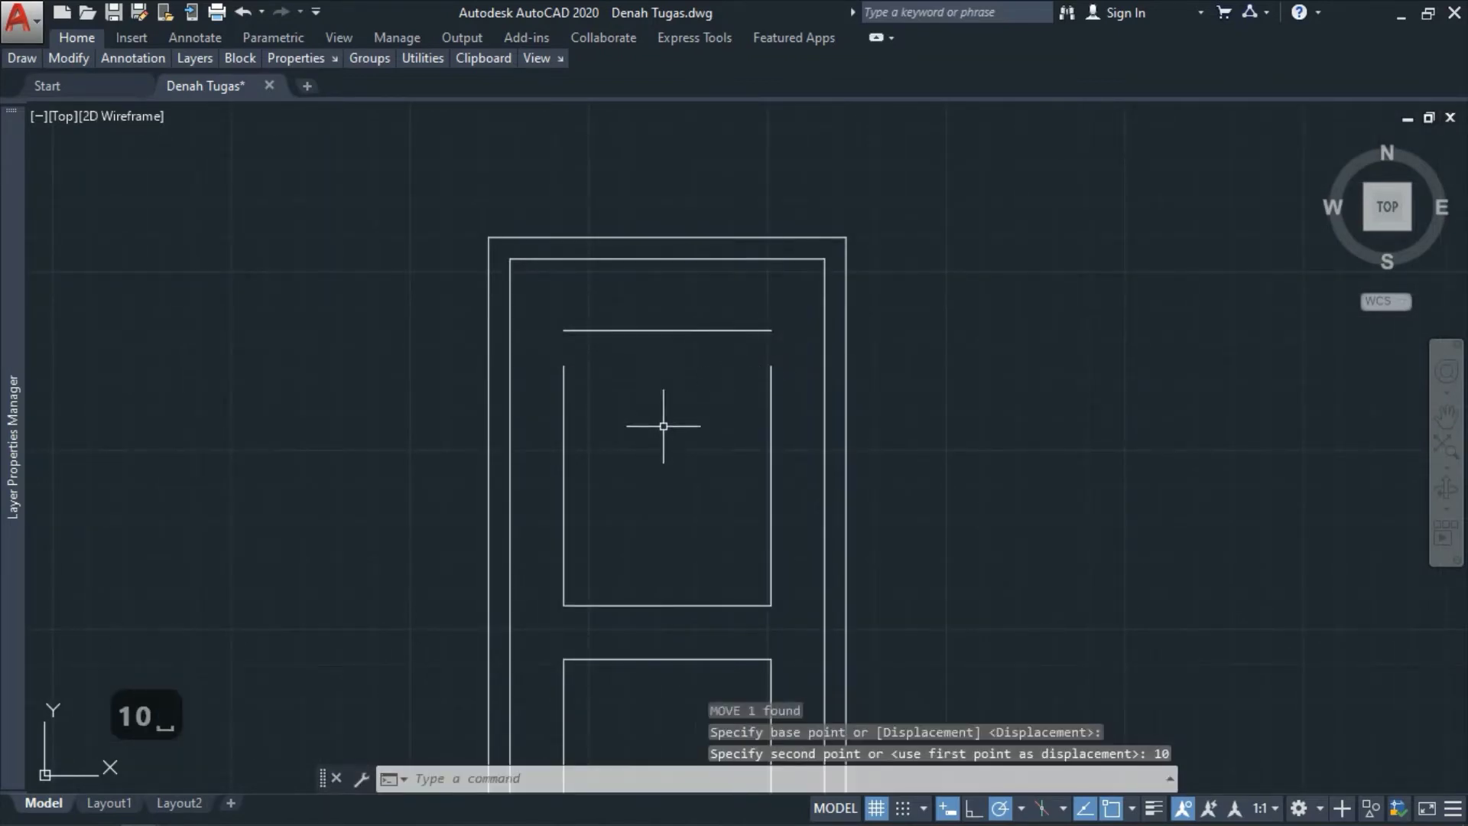
- Extend both vertical sides of the upper panel up to its raised top line
text(ex)
key(space)
key(space)
drag(786, 389, 558, 382)
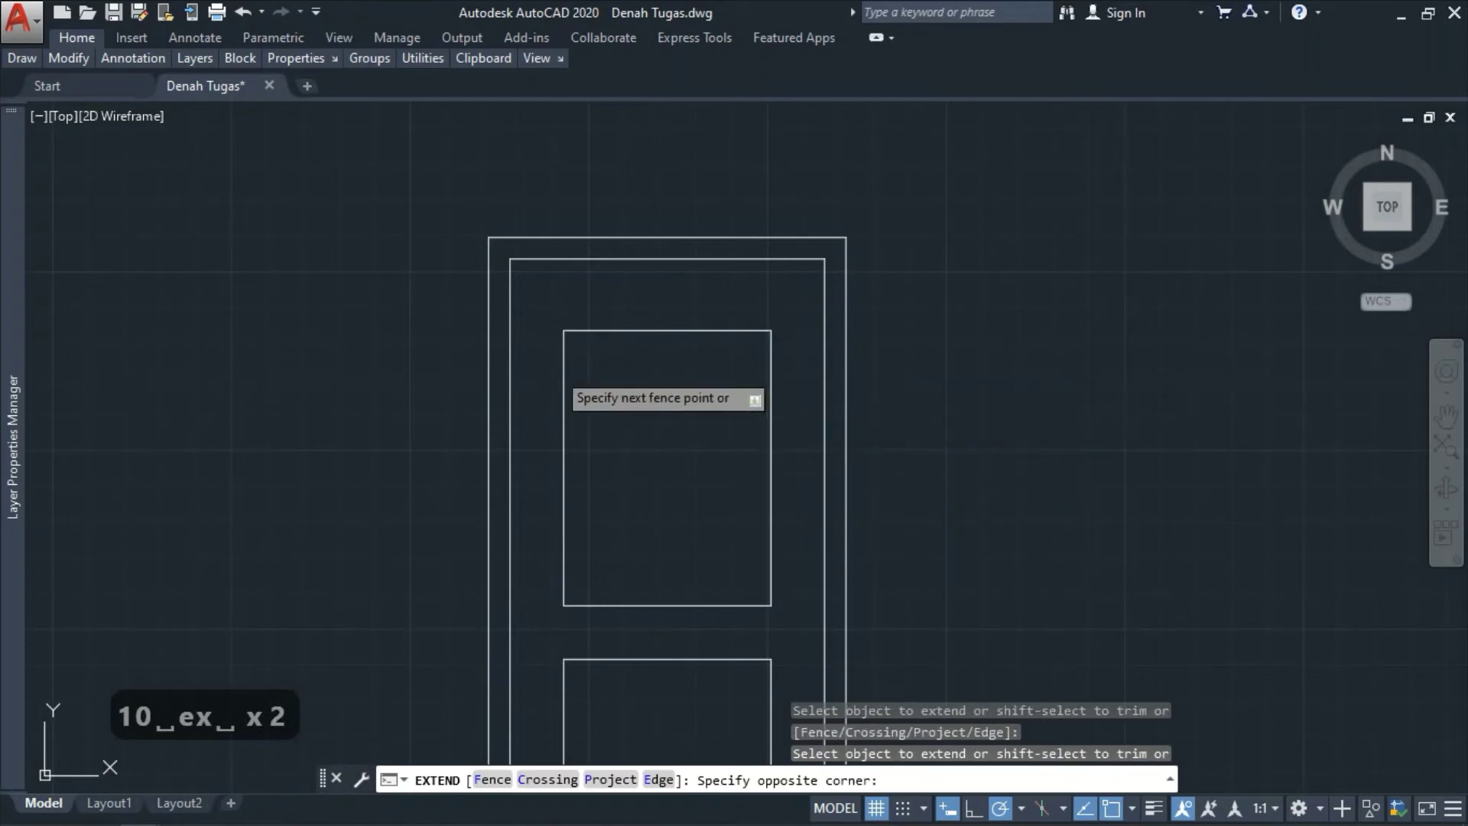
key(Escape)
scroll(750, 269, down, 4)
scroll(714, 442, up, 2)
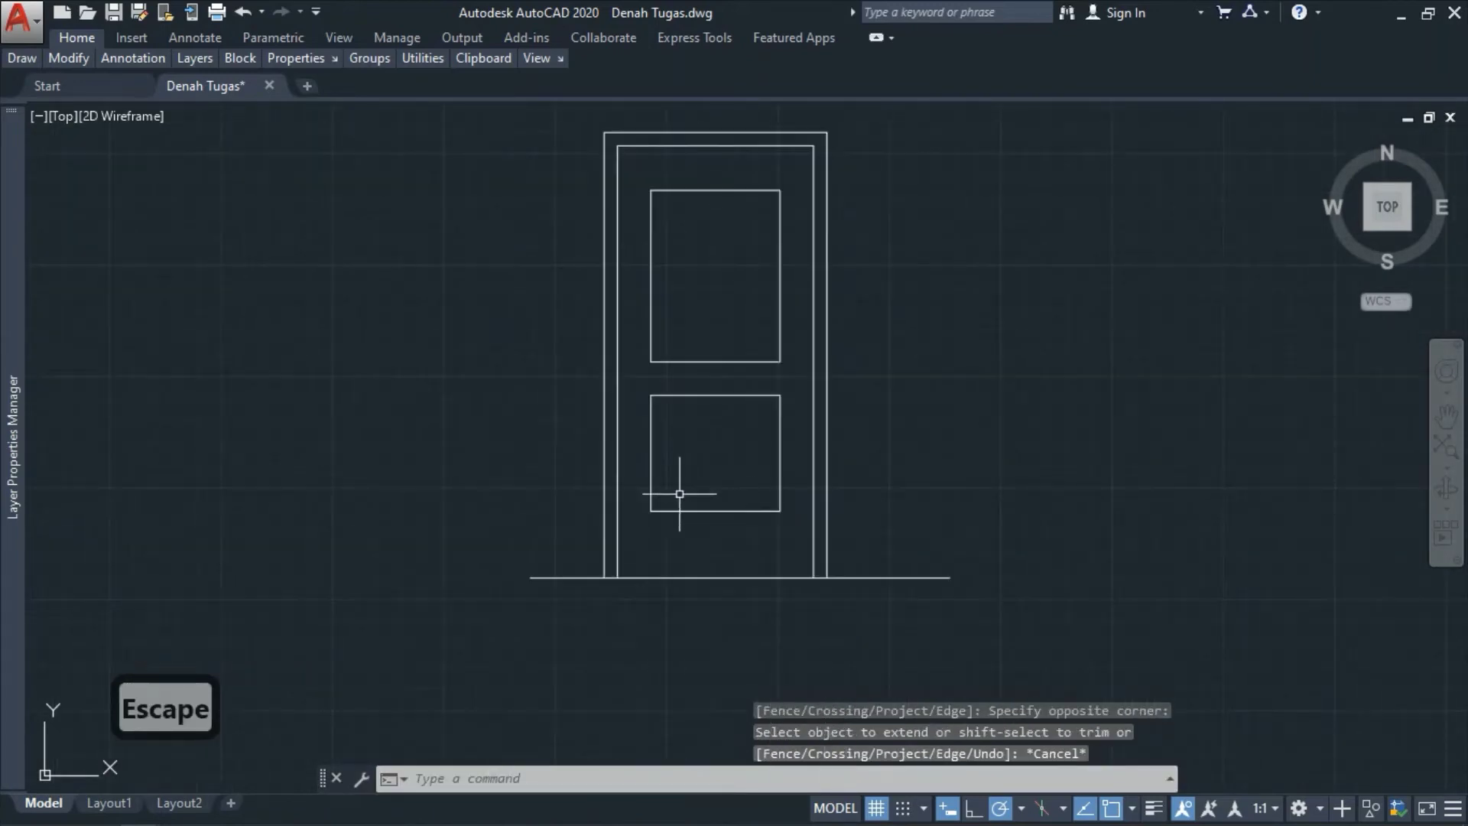
scroll(663, 513, up, 2)
click(623, 498)
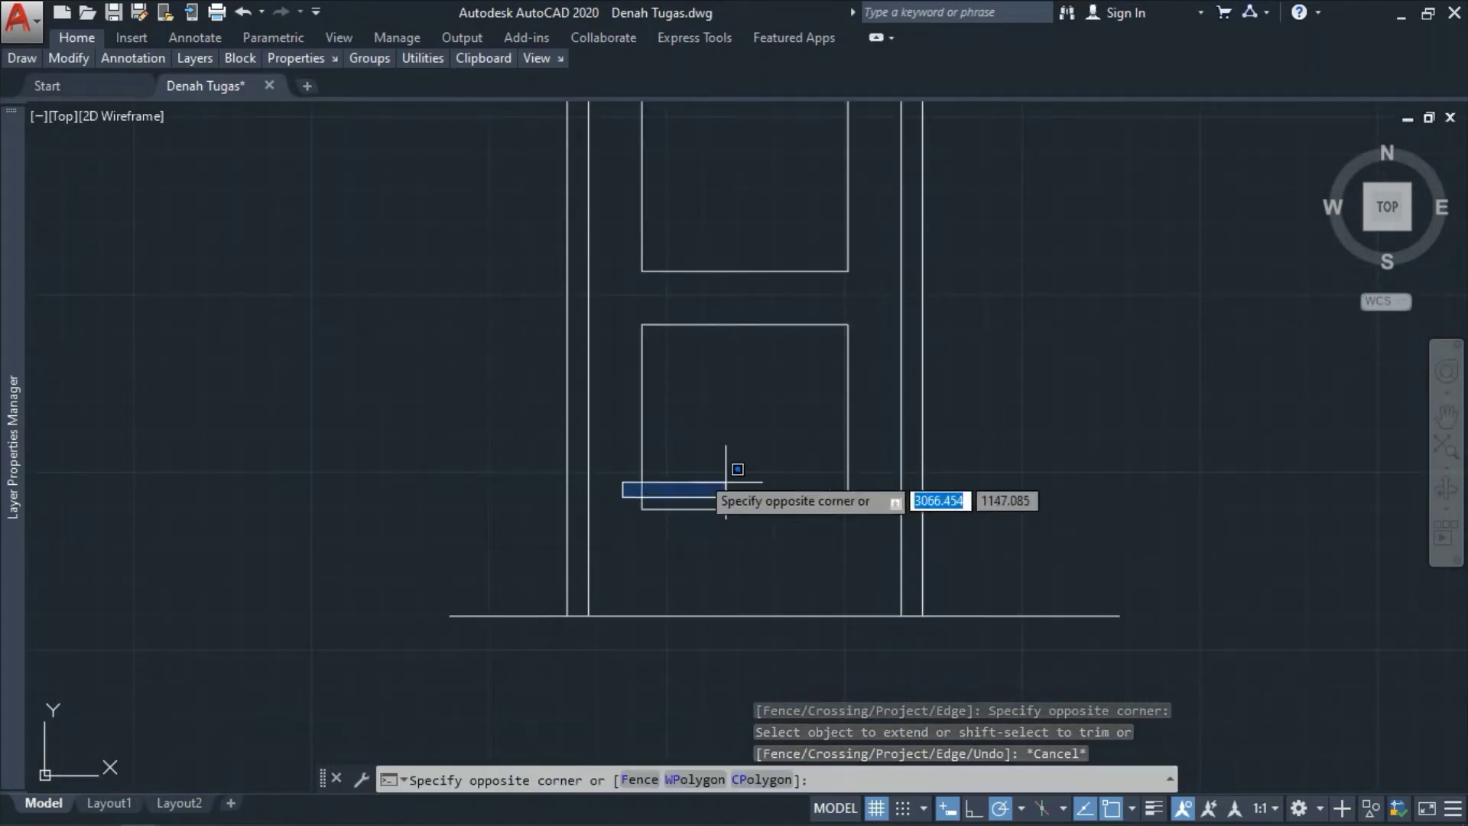
click(563, 402)
key(Escape)
- Stretch the lower panel's bottom edge straight down by 10 units
text(s)
key(space)
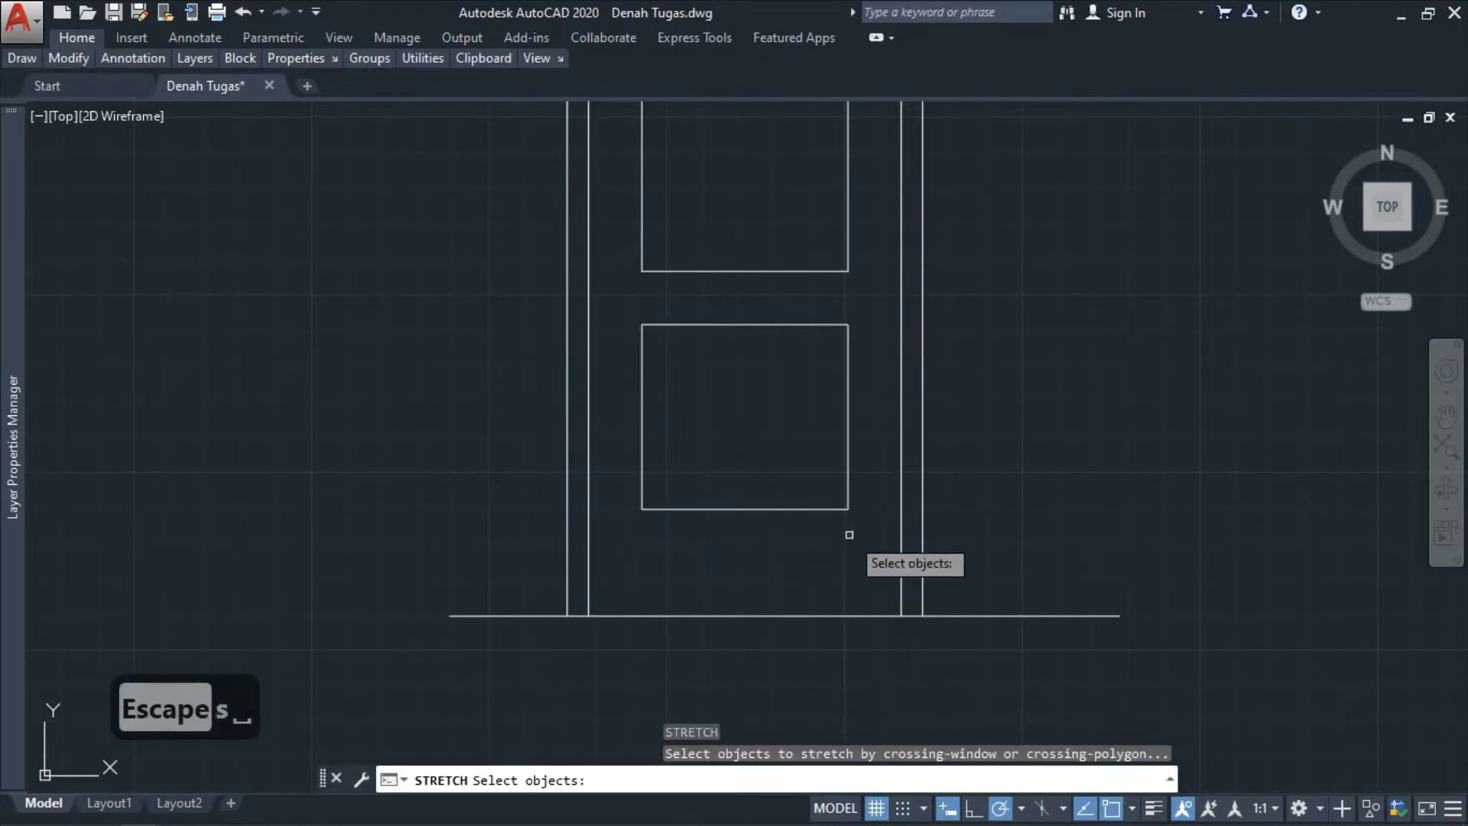
click(860, 533)
click(623, 457)
key(space)
click(641, 509)
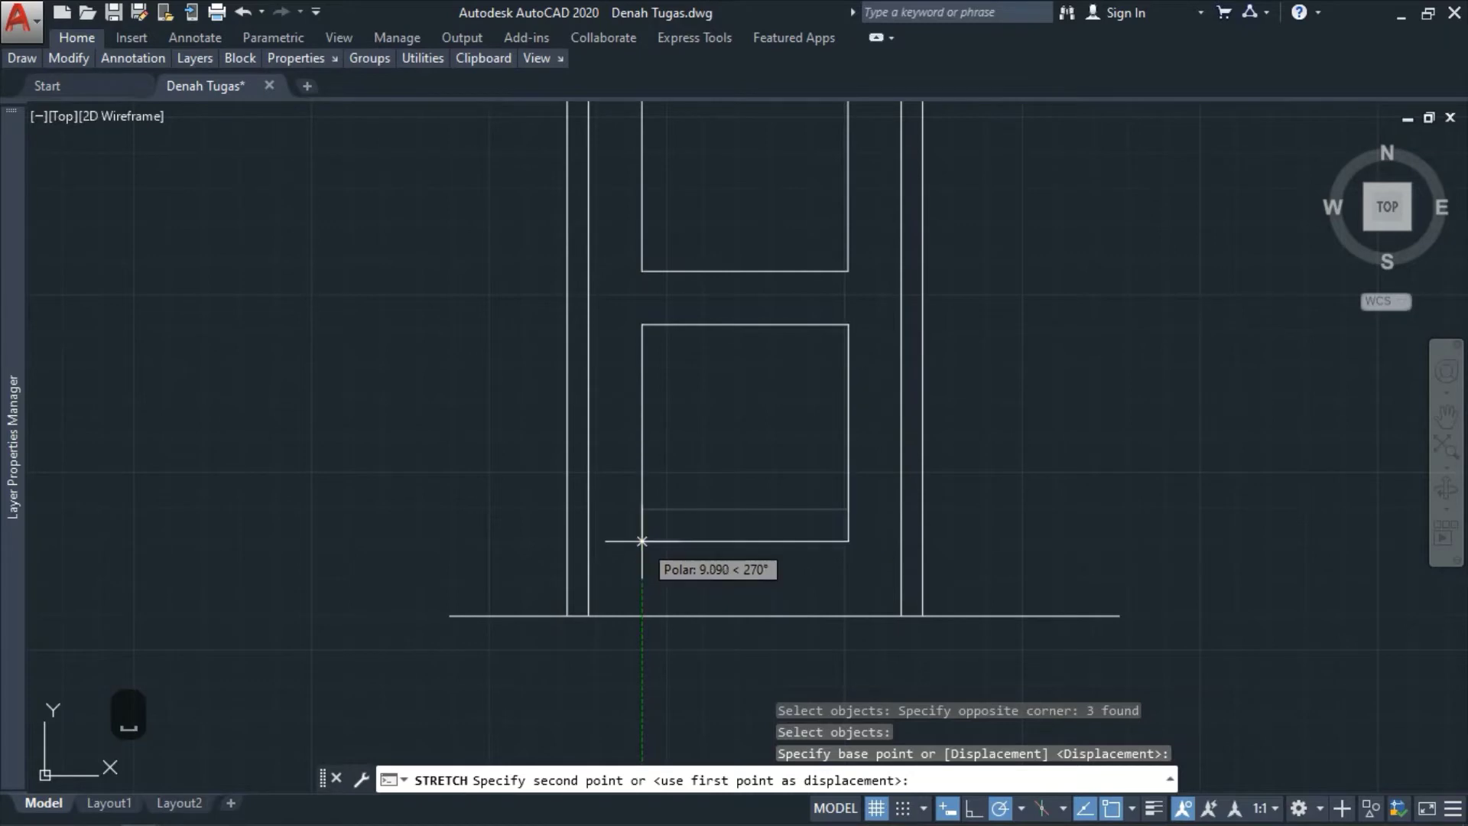
text(10)
key(space)
key(Escape)
- Examine the proportions of the two-panel door elevation below the plan symbols
scroll(753, 383, down, 4)
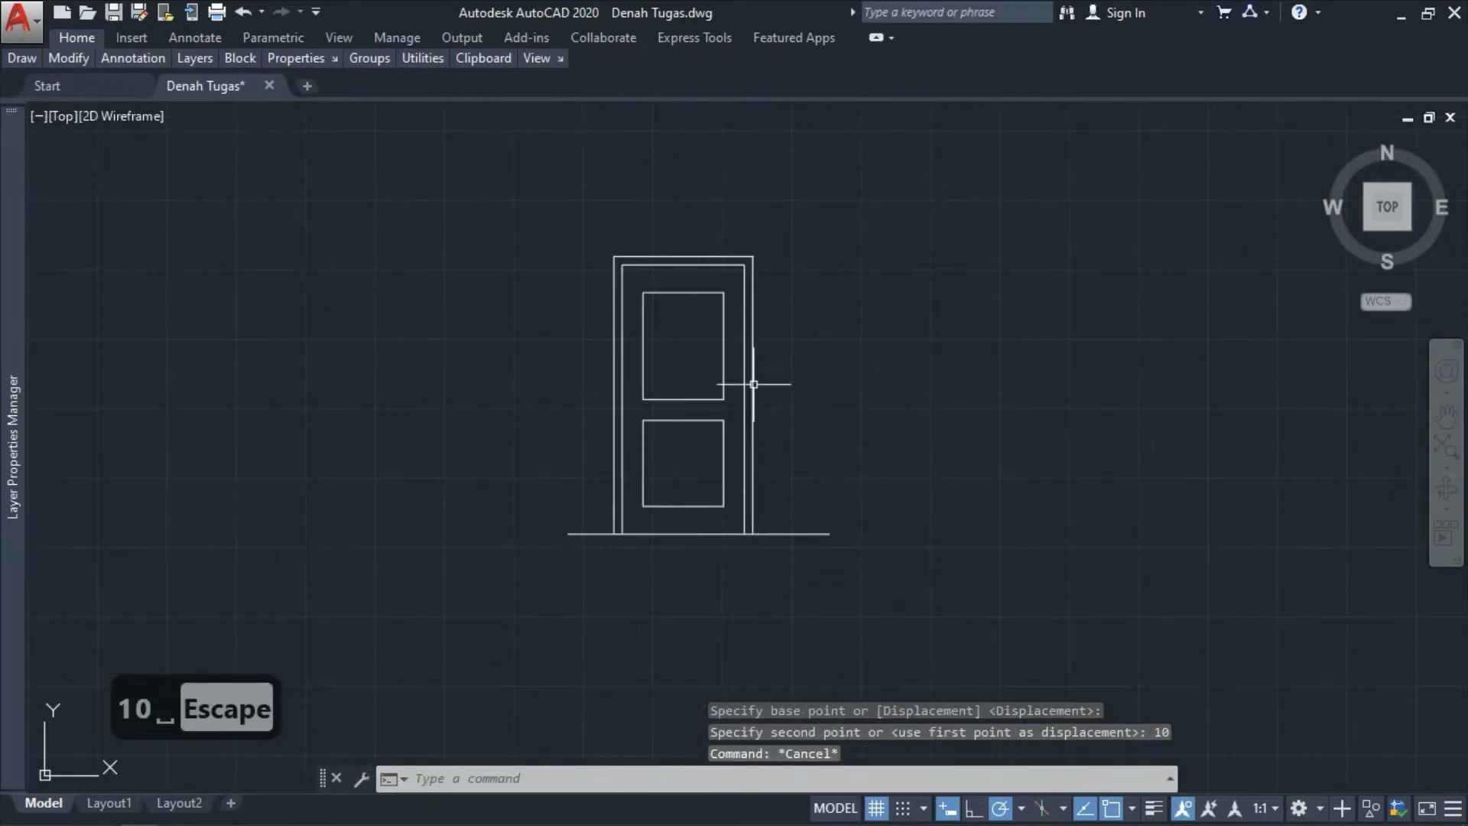
scroll(684, 281, up, 2)
scroll(737, 418, down, 3)
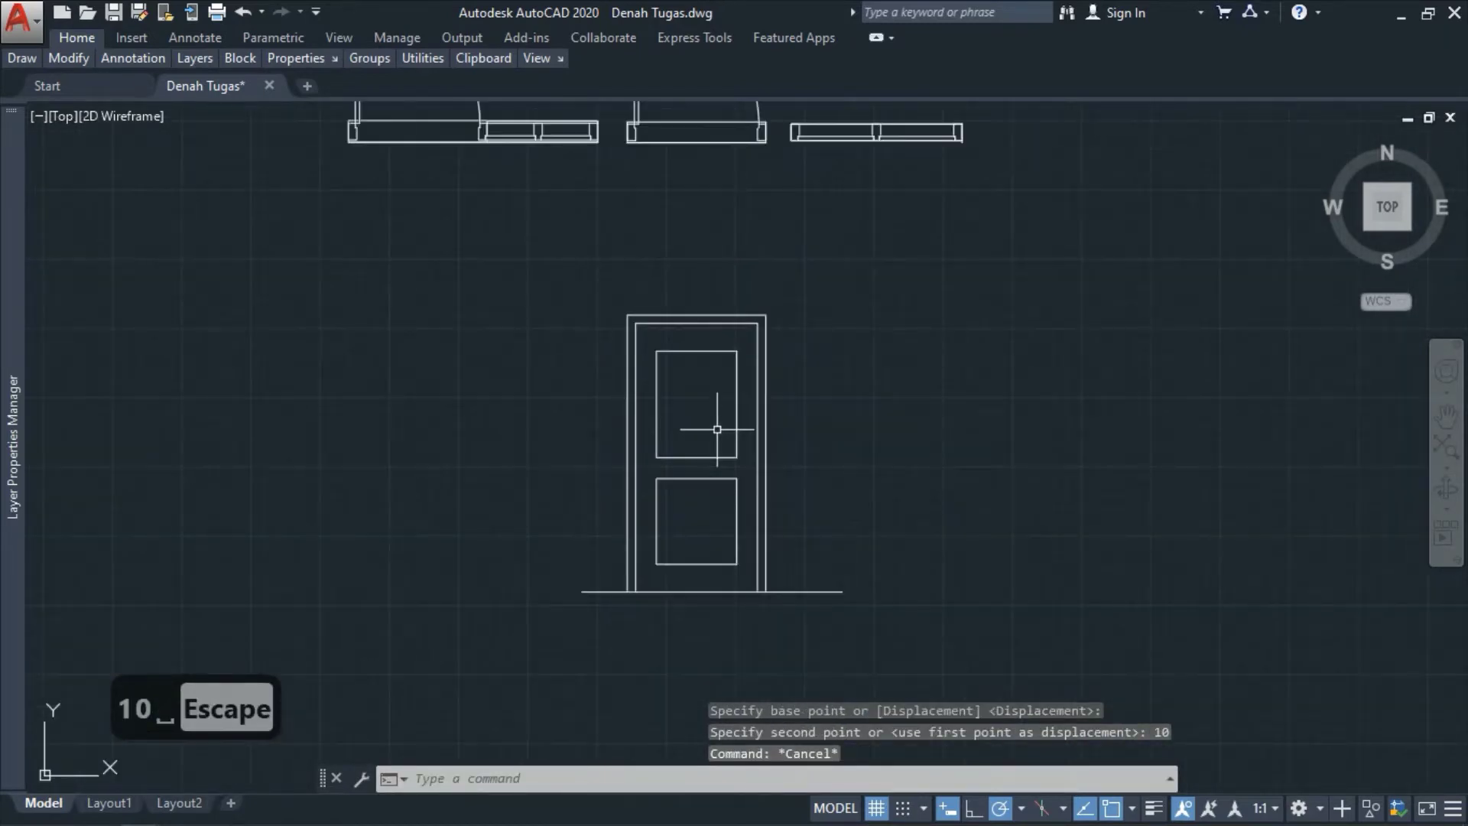
scroll(710, 452, down, 2)
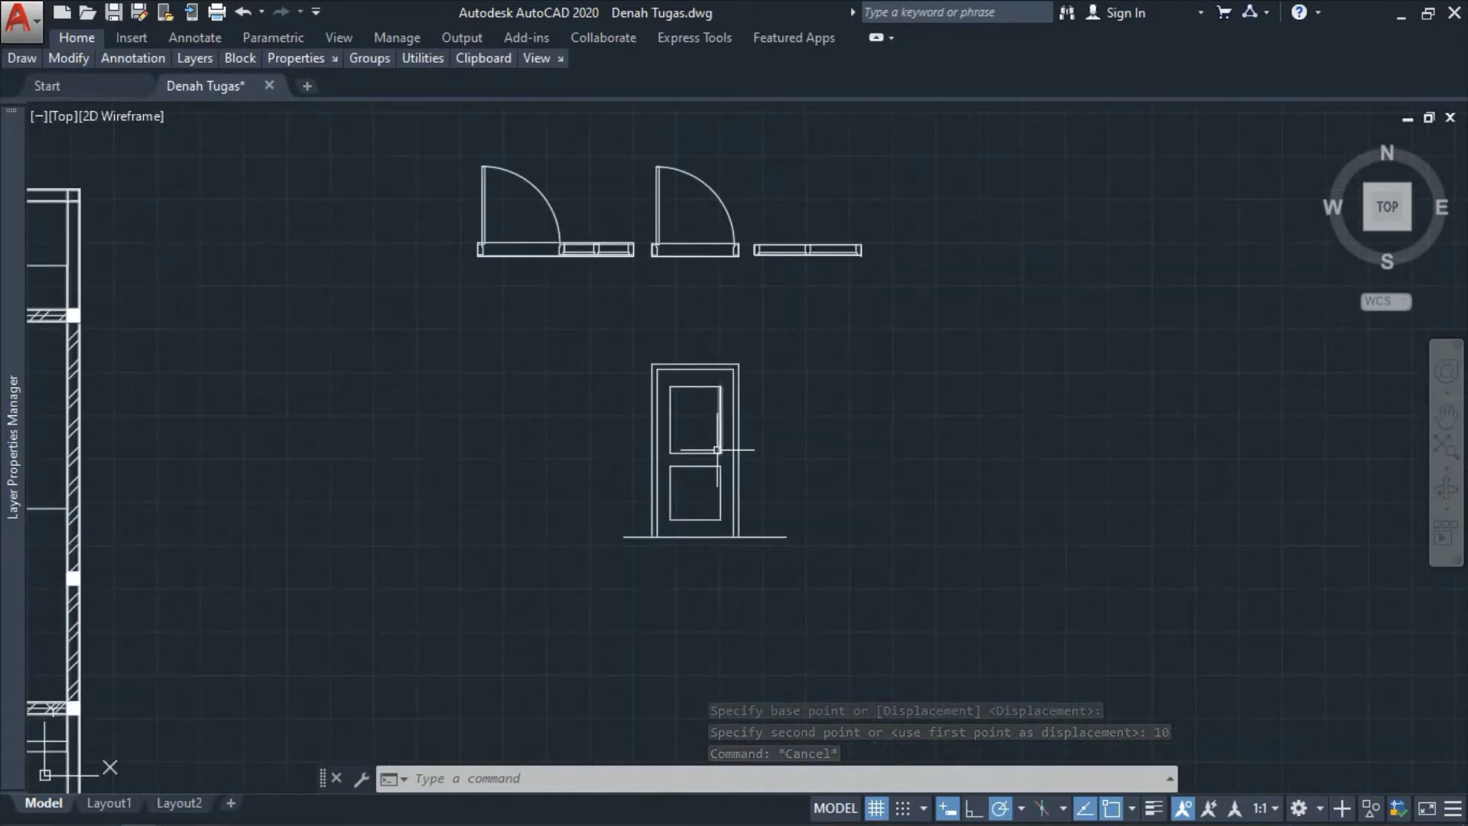
scroll(716, 452, up, 2)
scroll(746, 410, down, 2)
scroll(727, 416, up, 6)
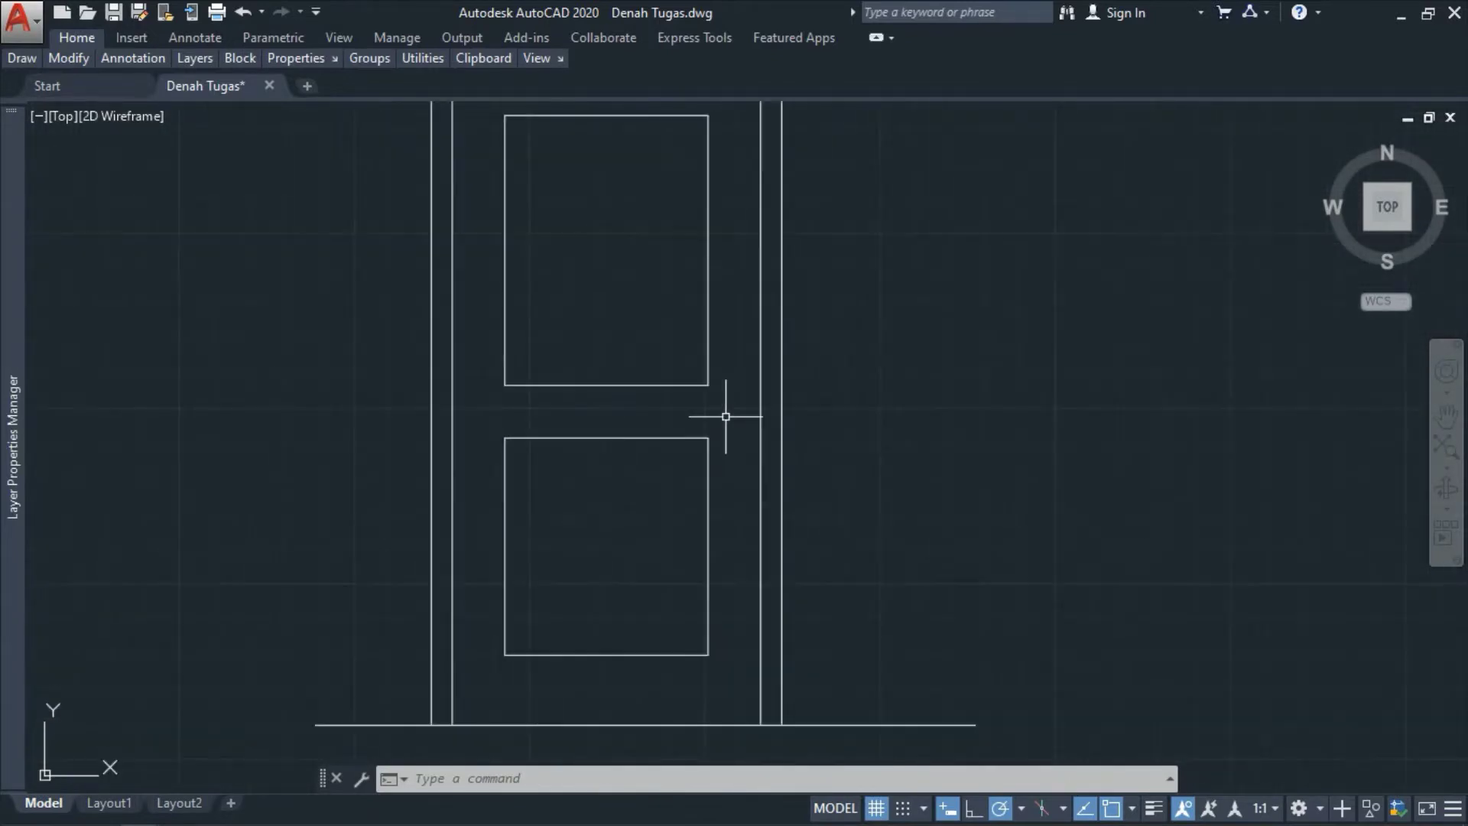
scroll(729, 423, down, 2)
scroll(734, 387, up, 2)
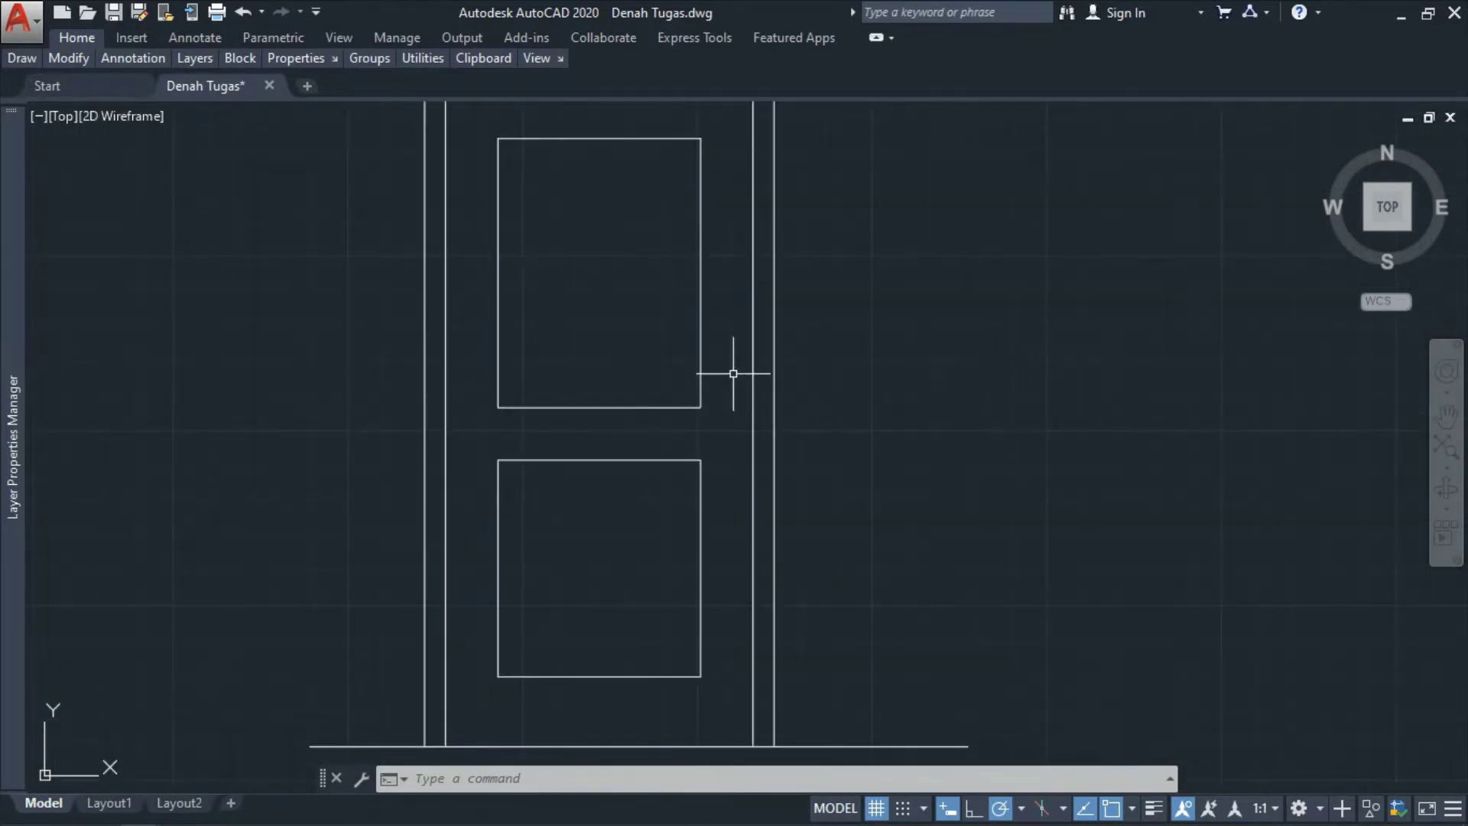
key(space)
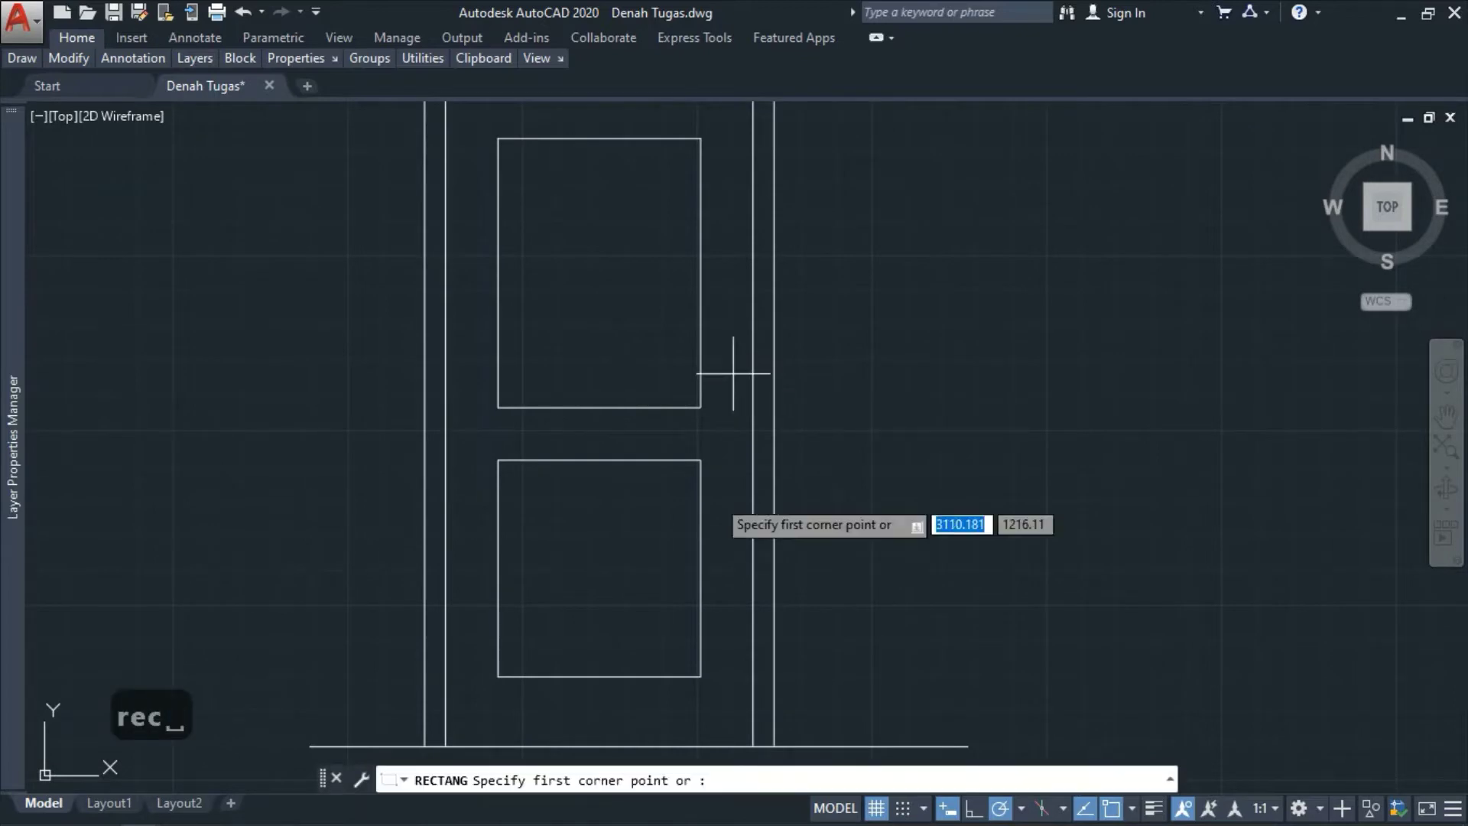
click(725, 495)
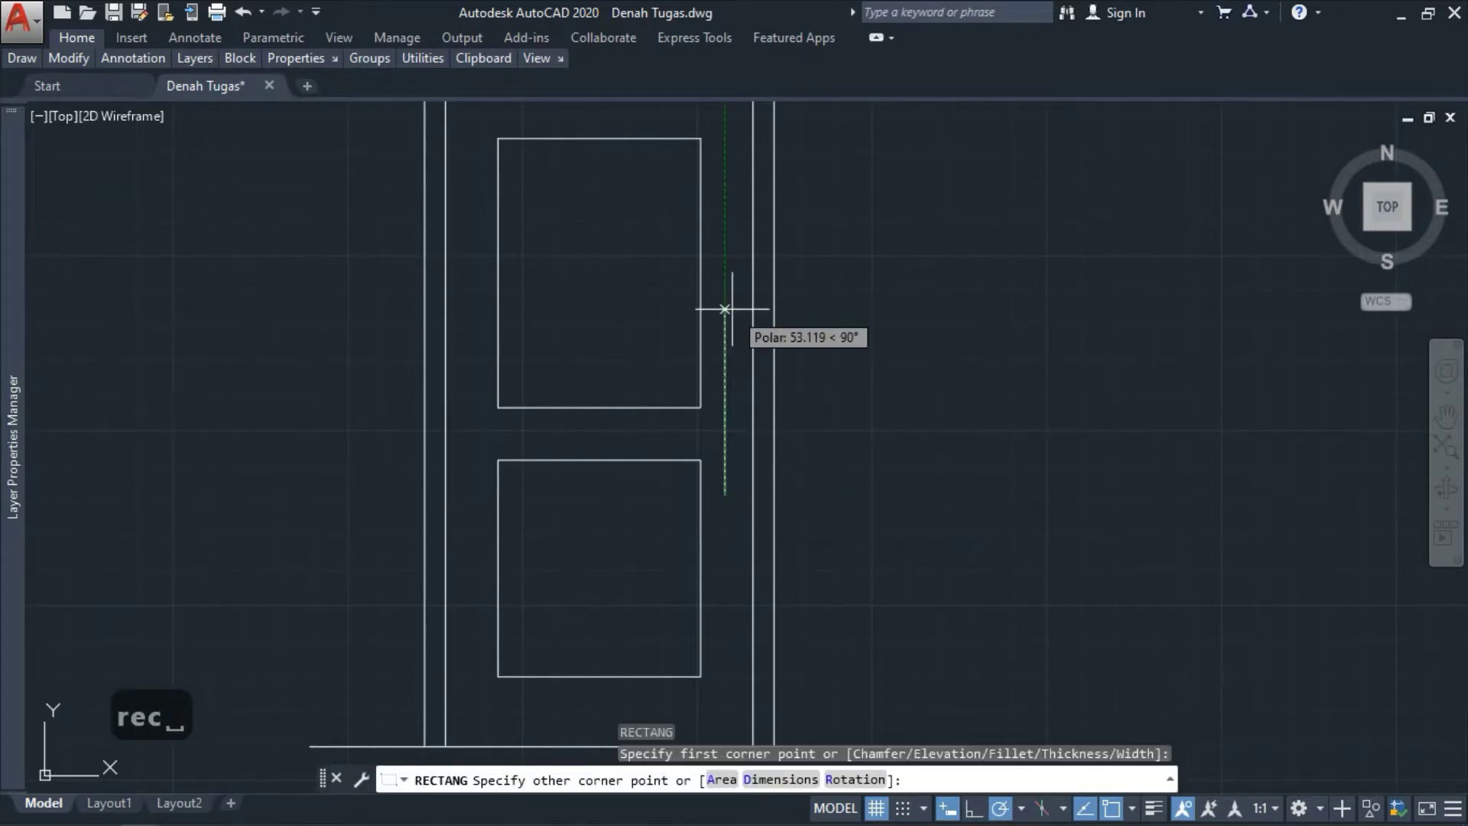
key(Escape)
- Draw a circle of radius 3 centred on the right inner frame line, level with the upper panel's bottom edge
scroll(726, 349, down, 2)
scroll(733, 398, up, 2)
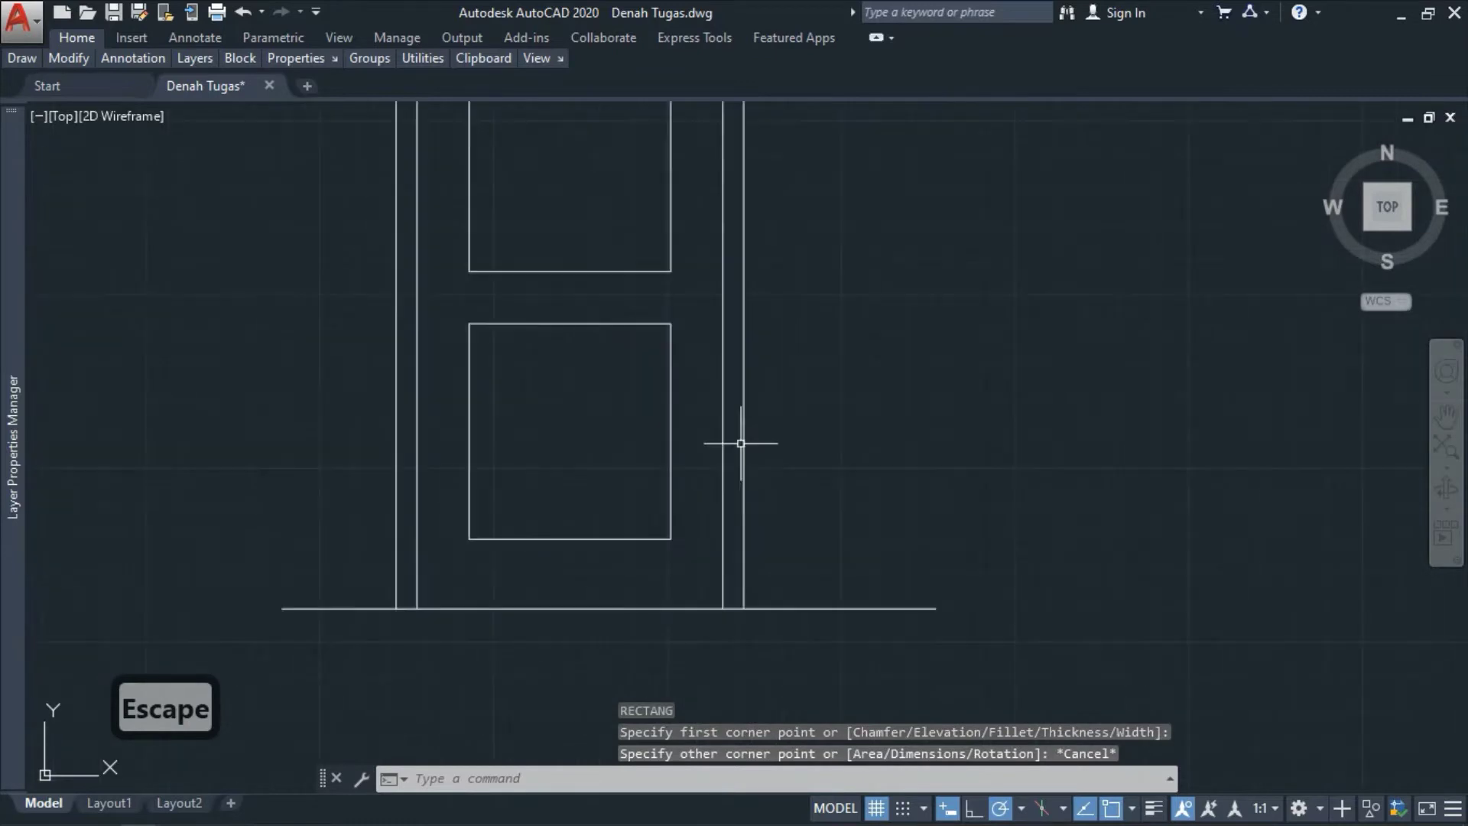
text(c)
key(space)
scroll(698, 288, up, 4)
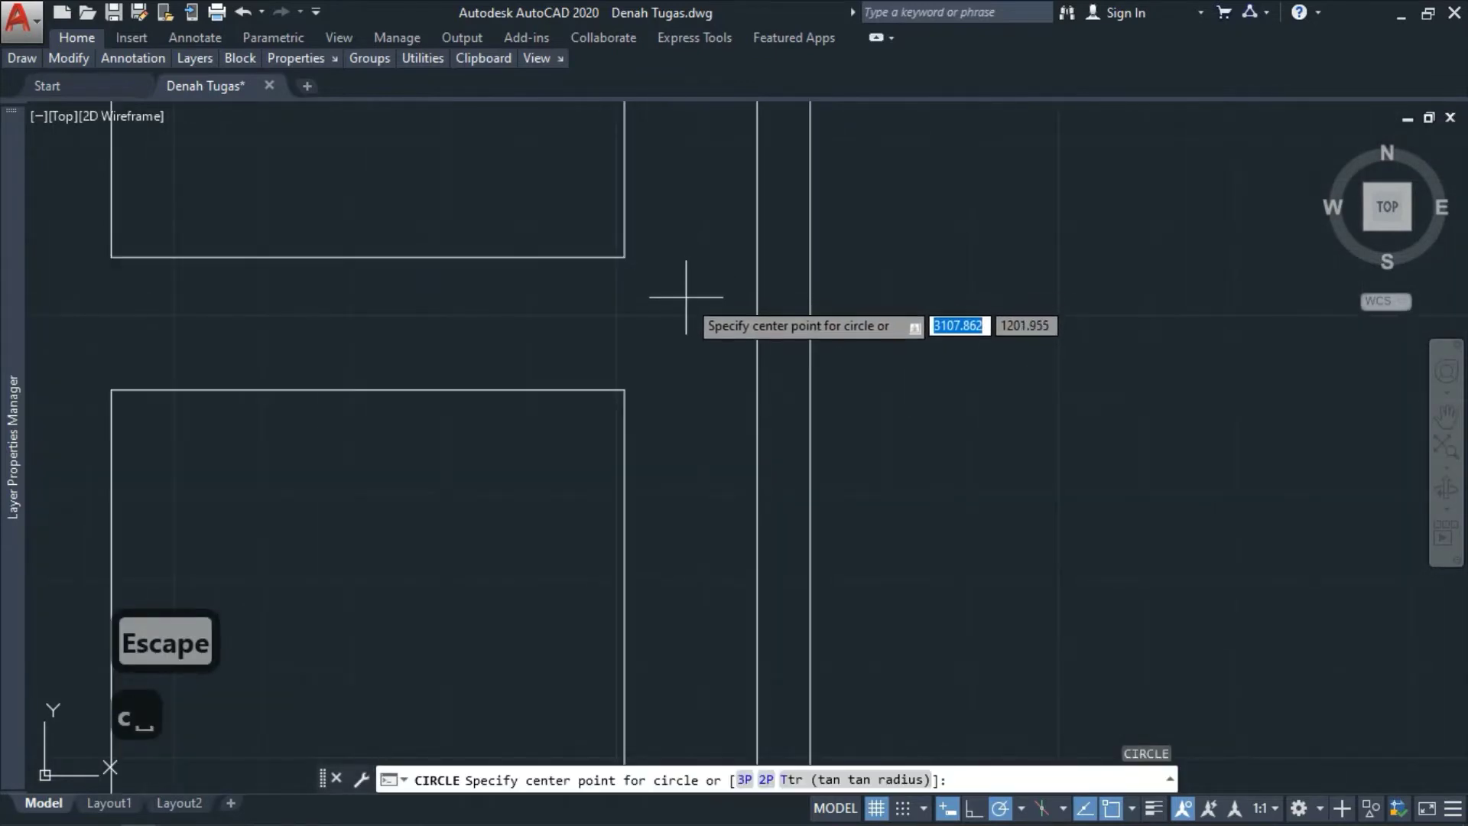
scroll(672, 289, down, 3)
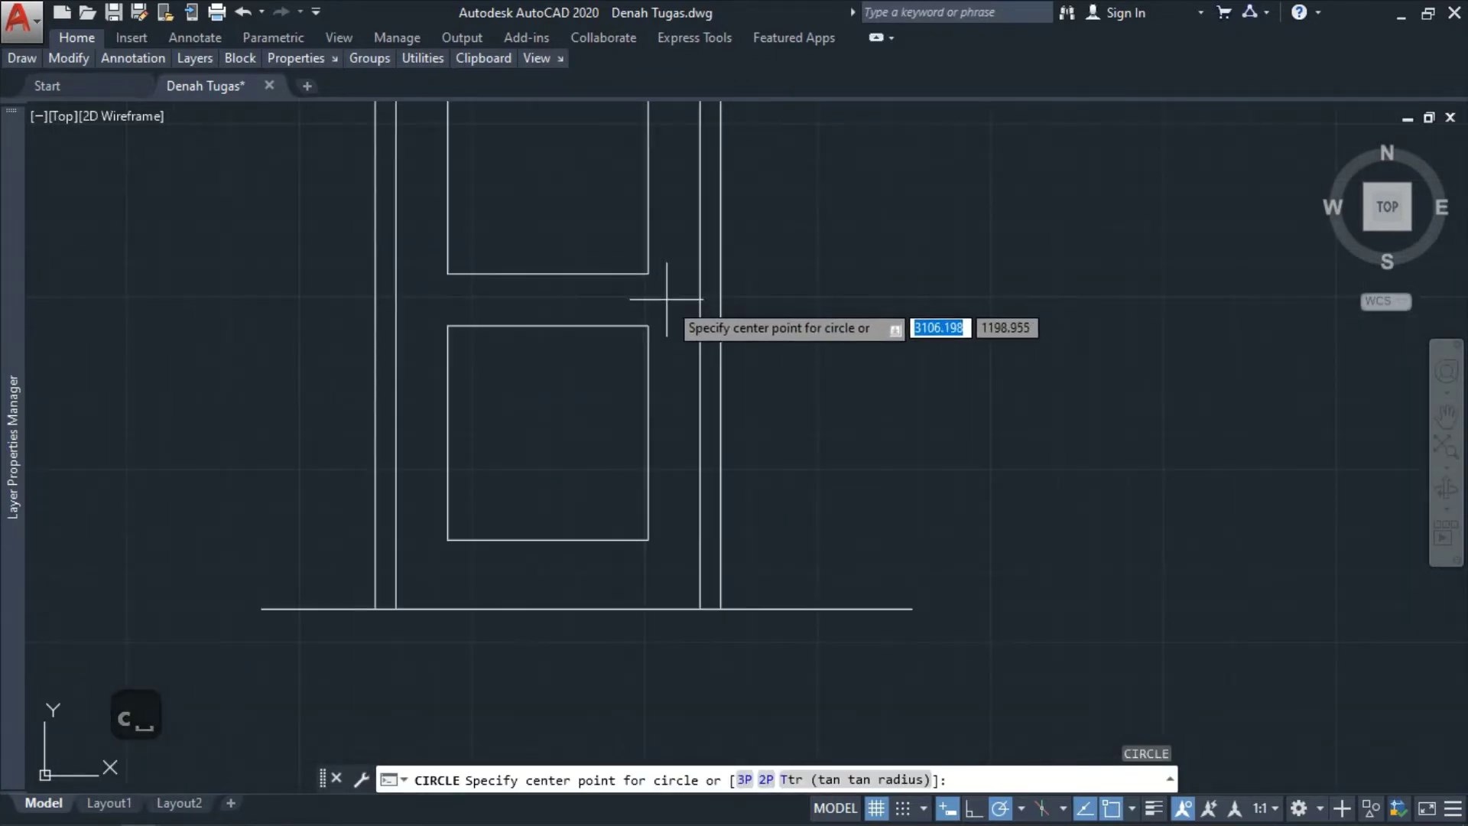
scroll(671, 283, up, 3)
scroll(727, 244, down, 5)
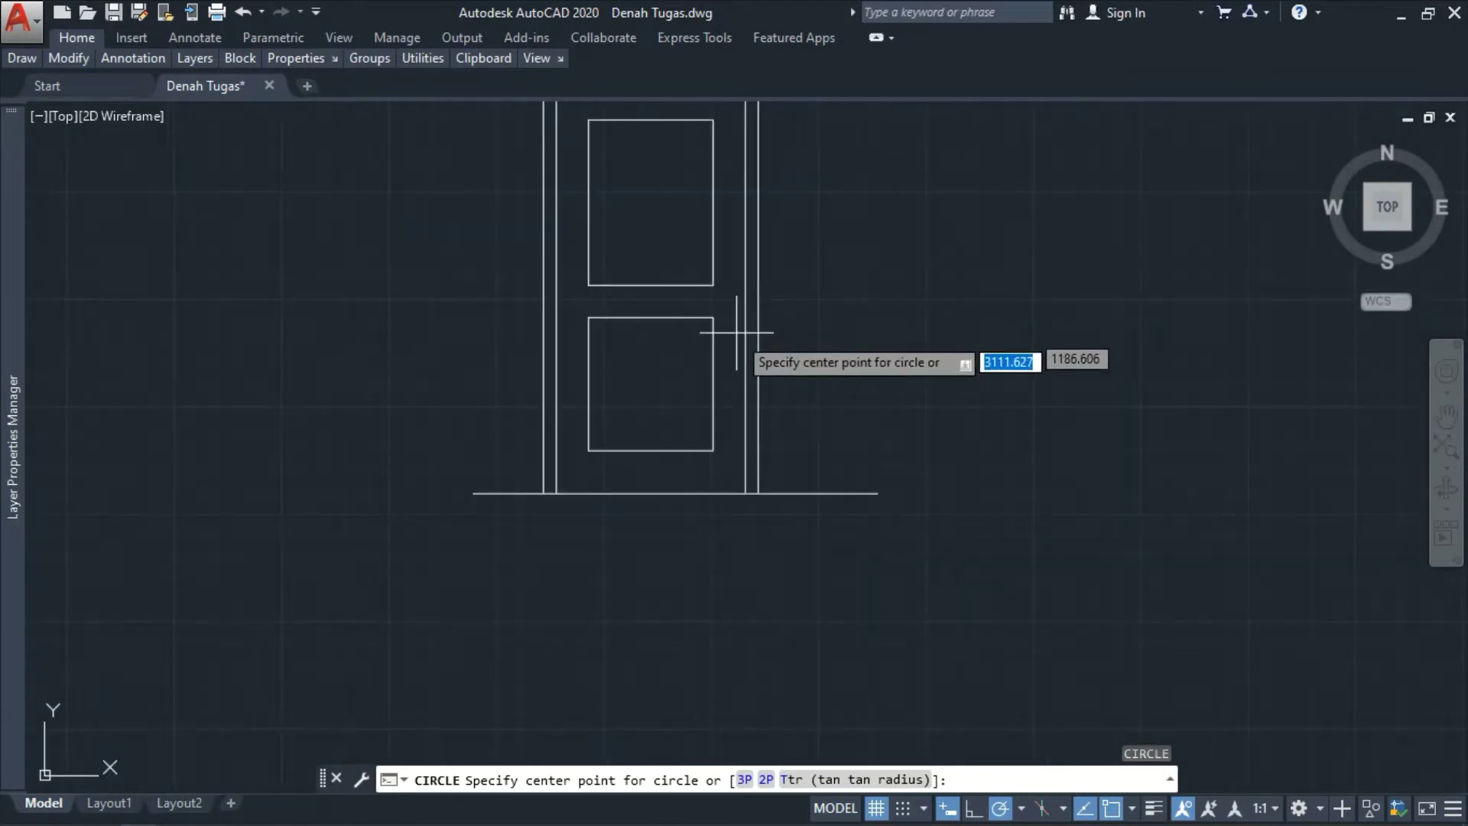
scroll(745, 229, up, 4)
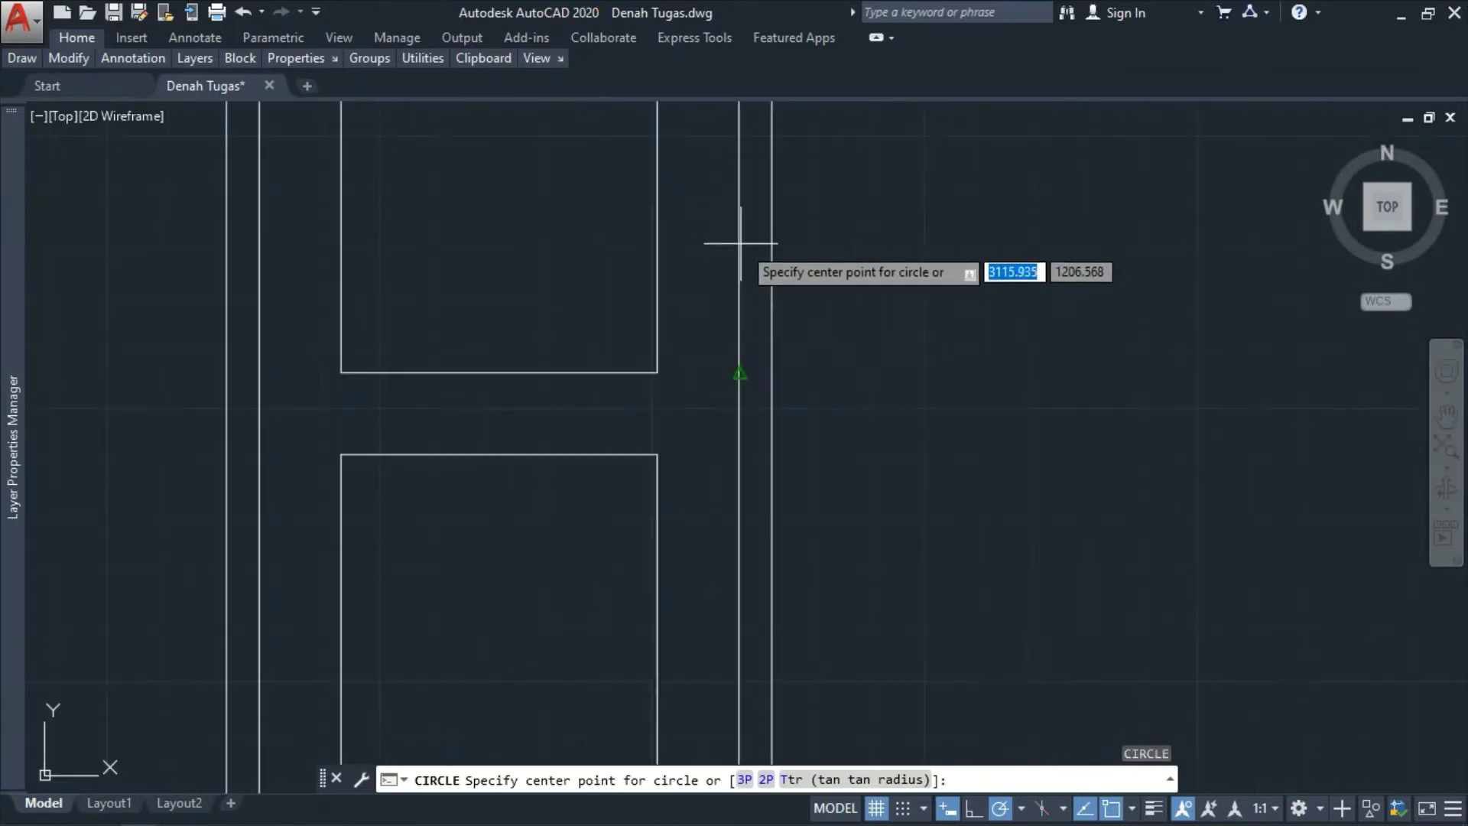
click(739, 373)
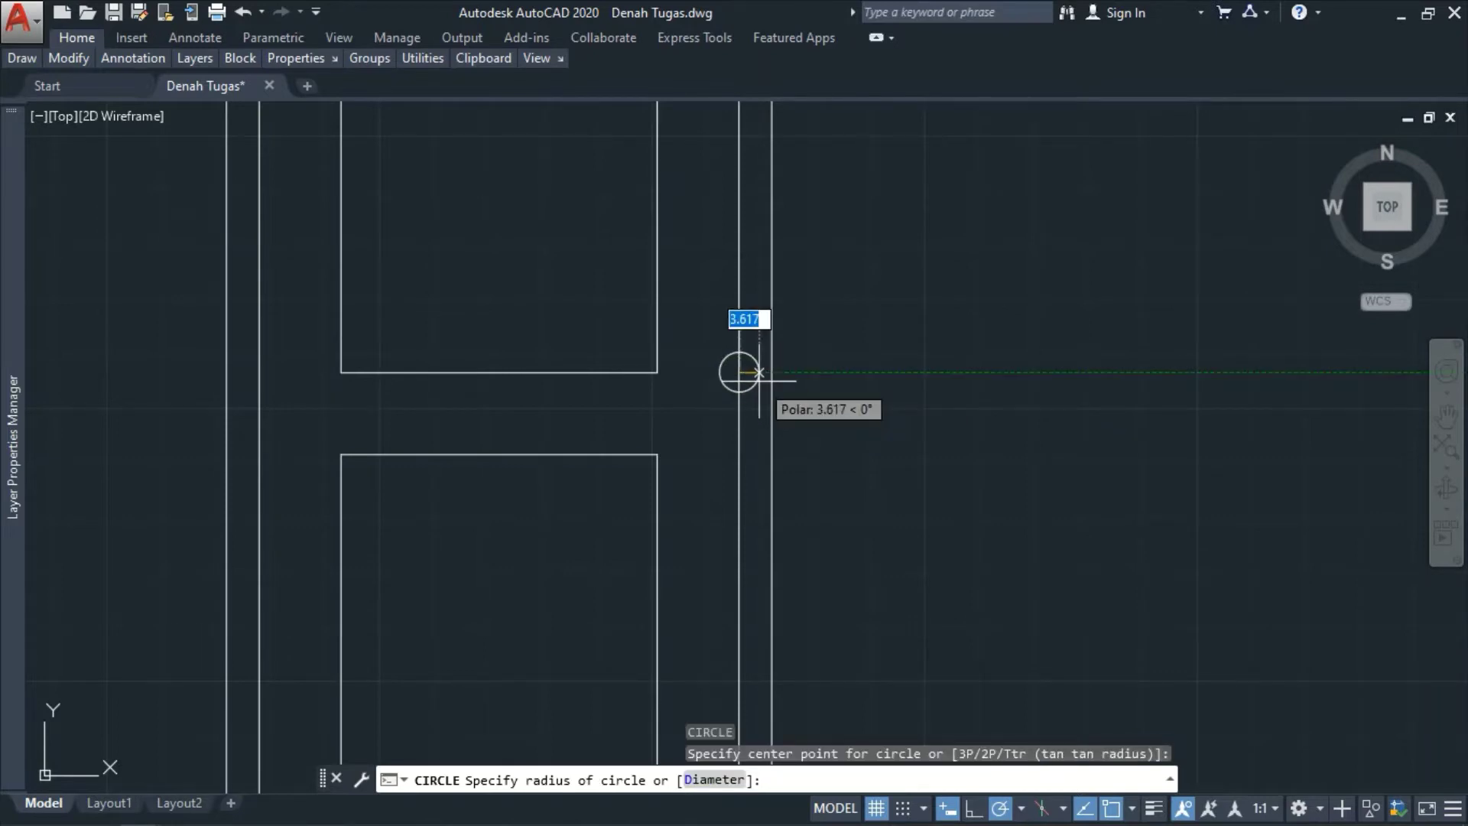
scroll(730, 392, up, 4)
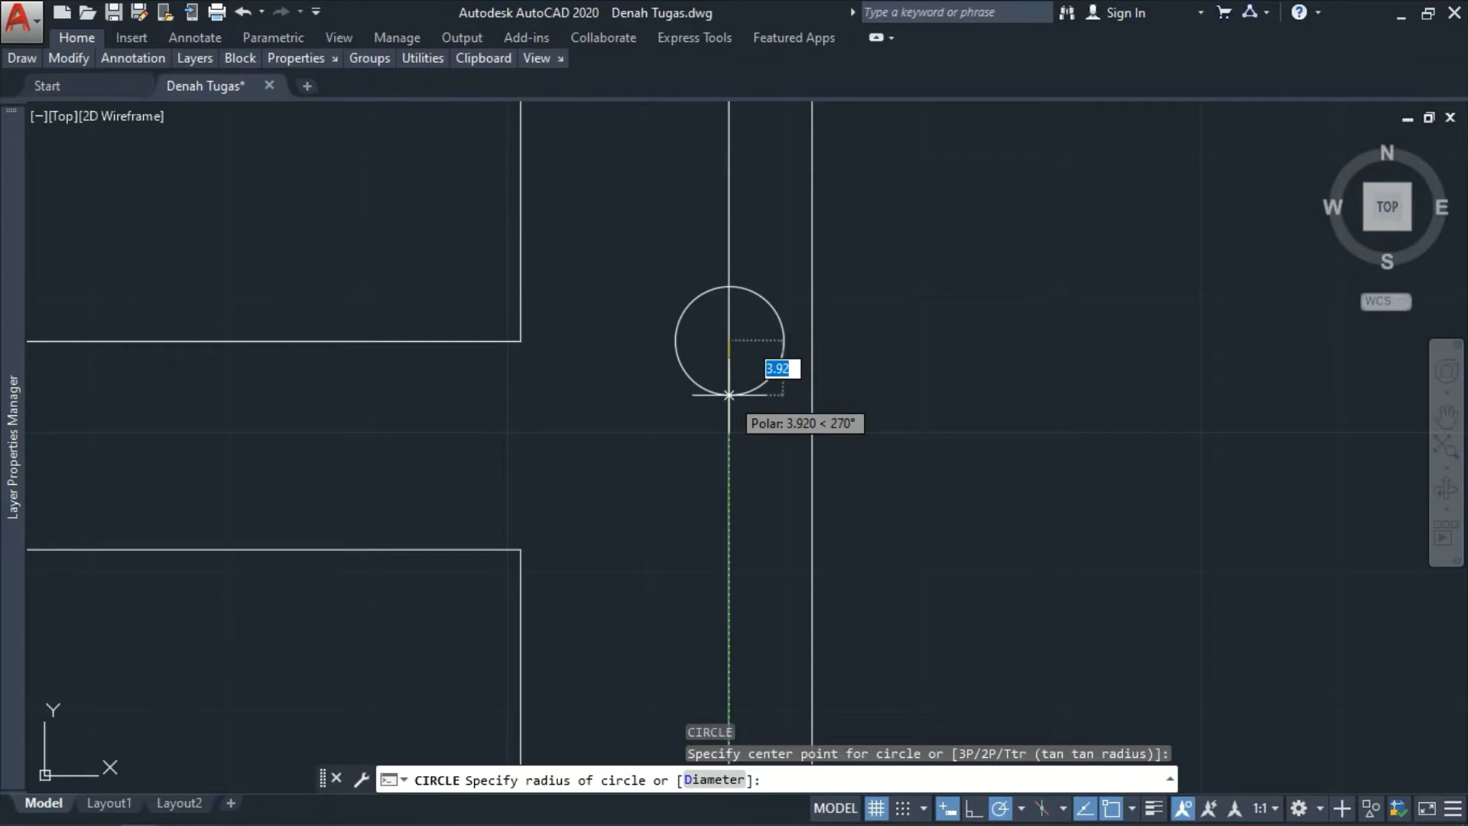
key(space)
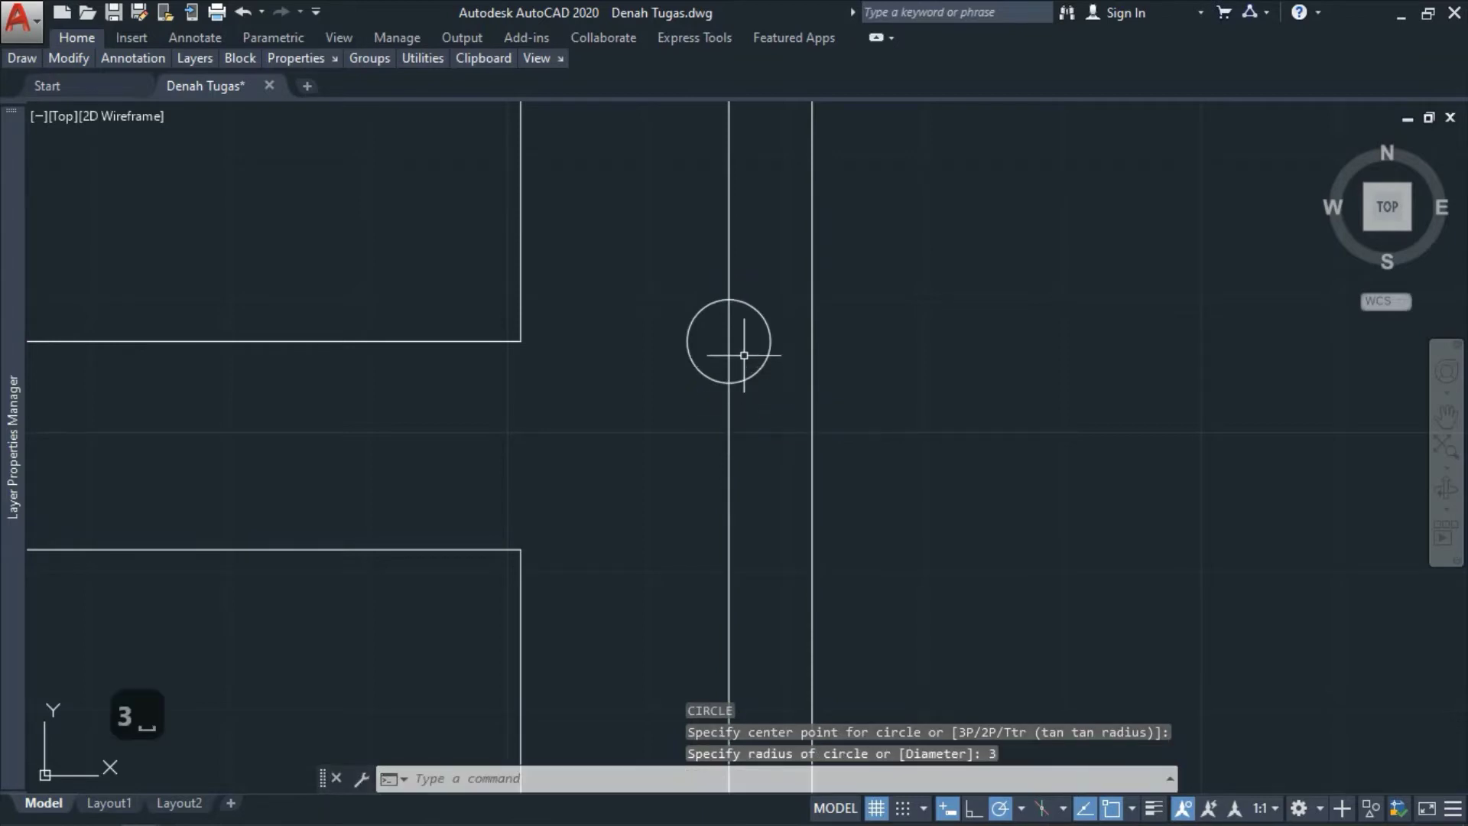
- Try a 15 by 3 rectangle overlapping the circle as the door handle, and undo it
text(r)
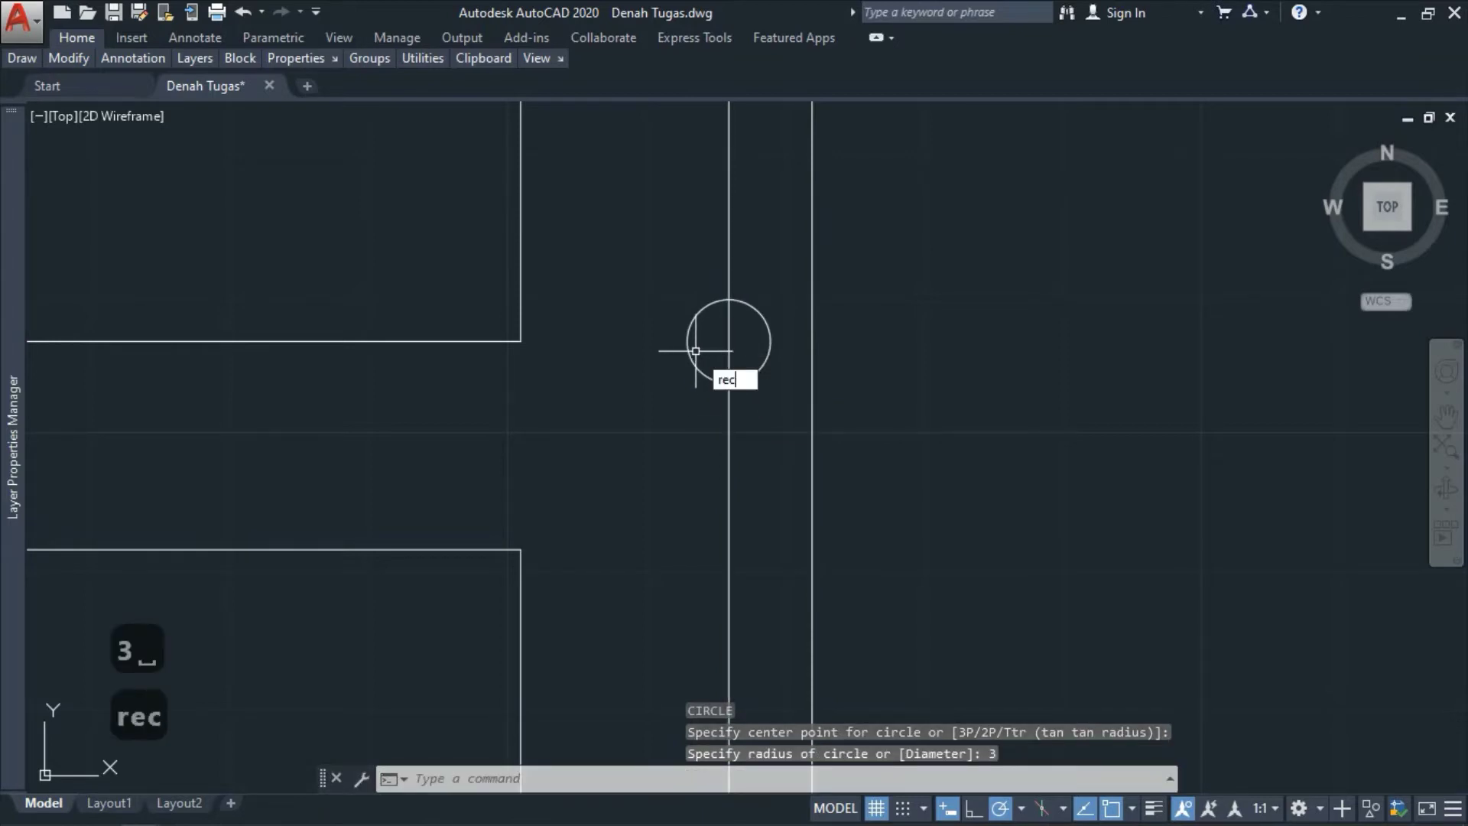
text(ec)
key(space)
click(550, 375)
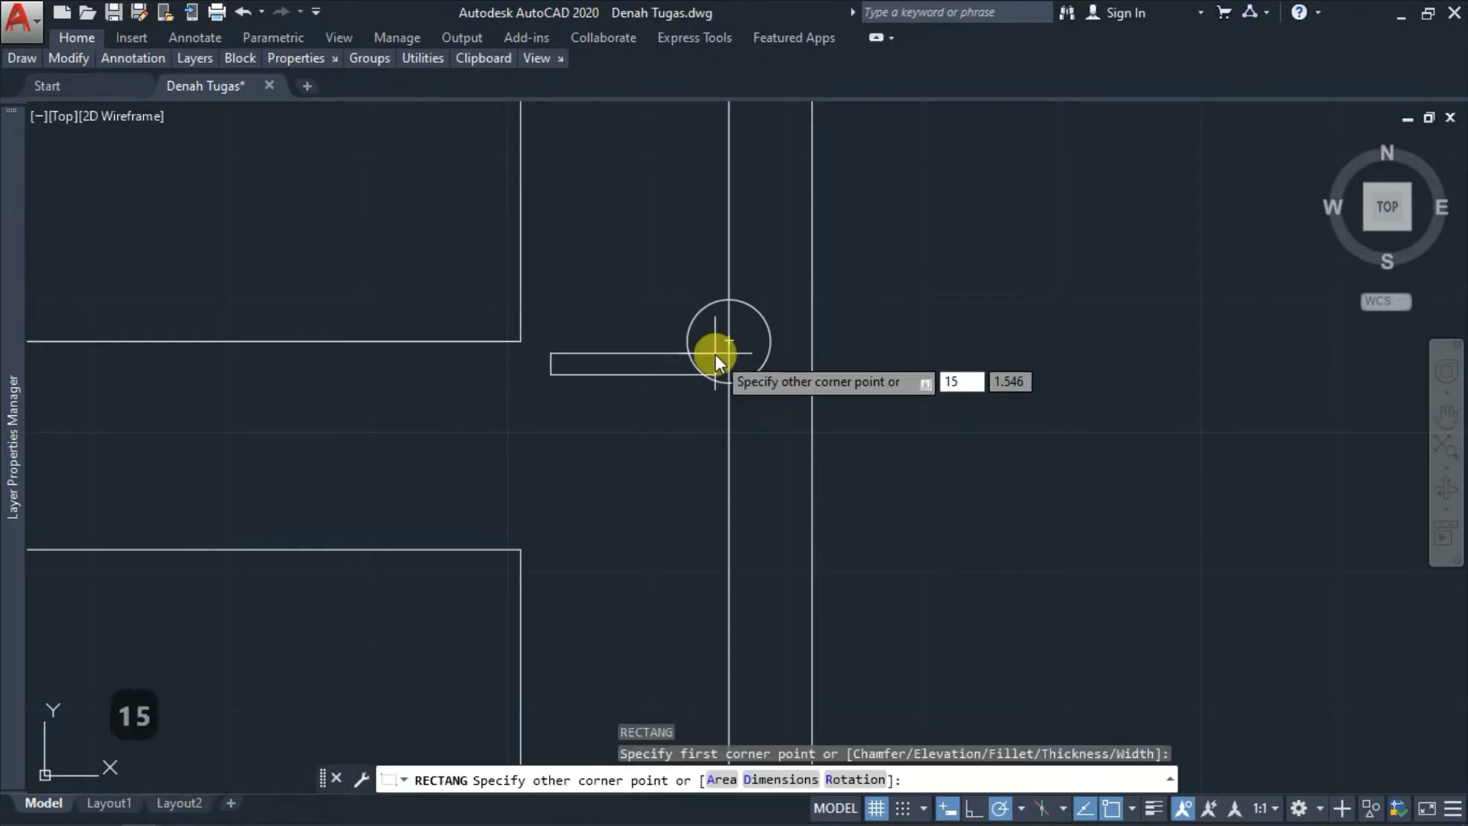
text(15)
key(comma)
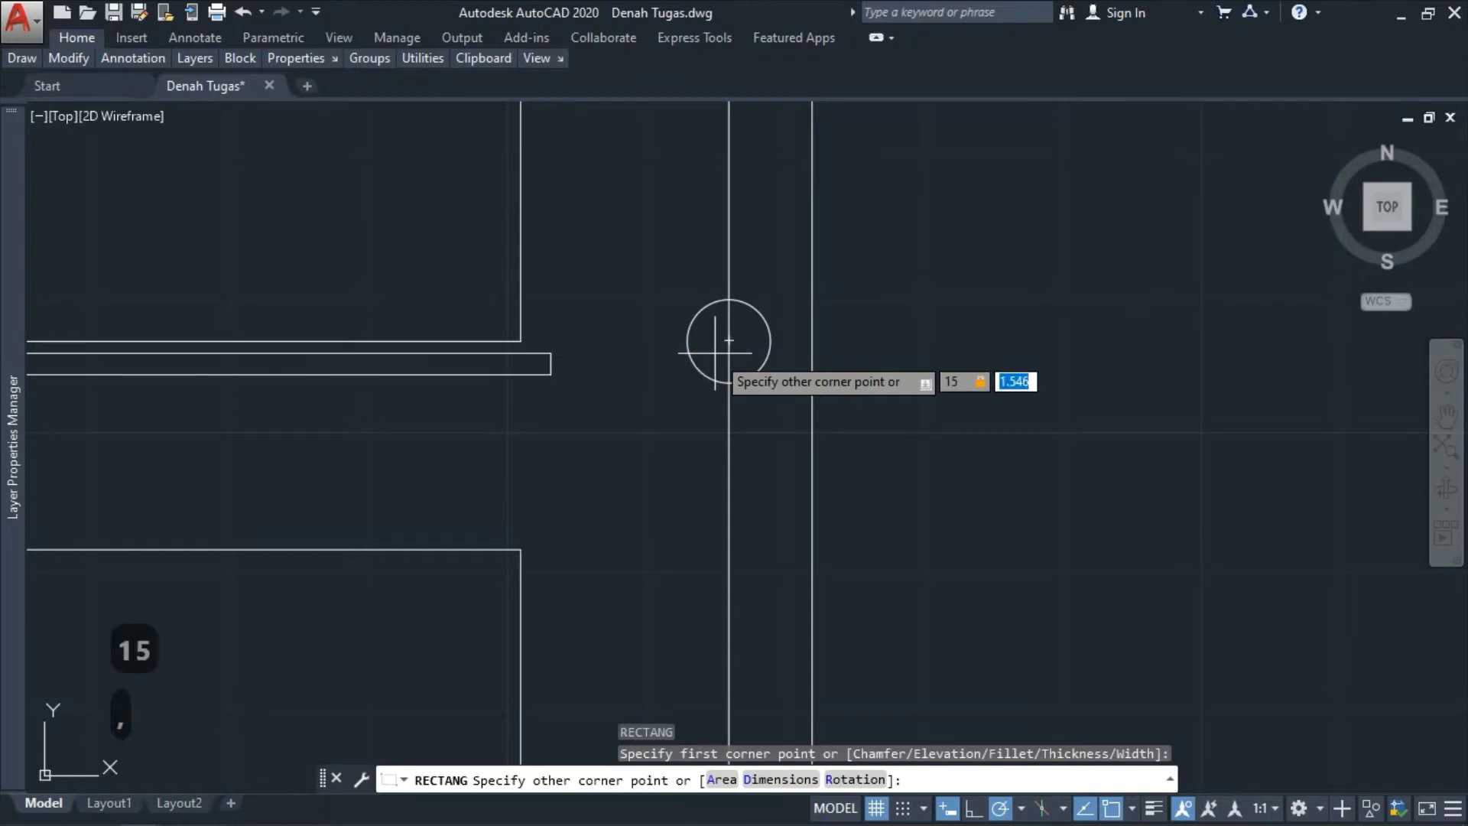
key(Return)
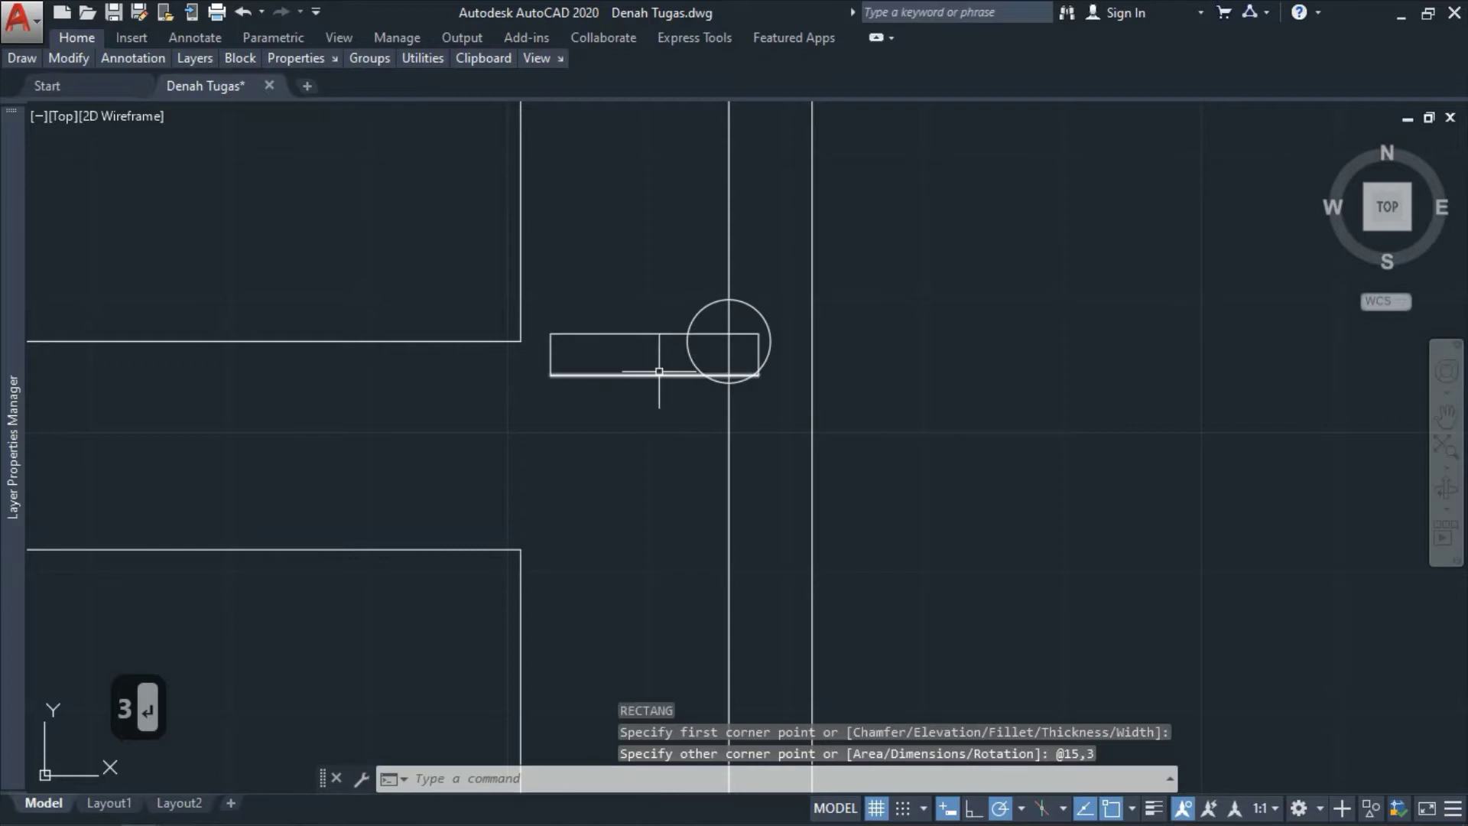
key(ctrl+z)
- Draw a 15 by 2 rectangle just below the circle for the door handle lever
text(rec)
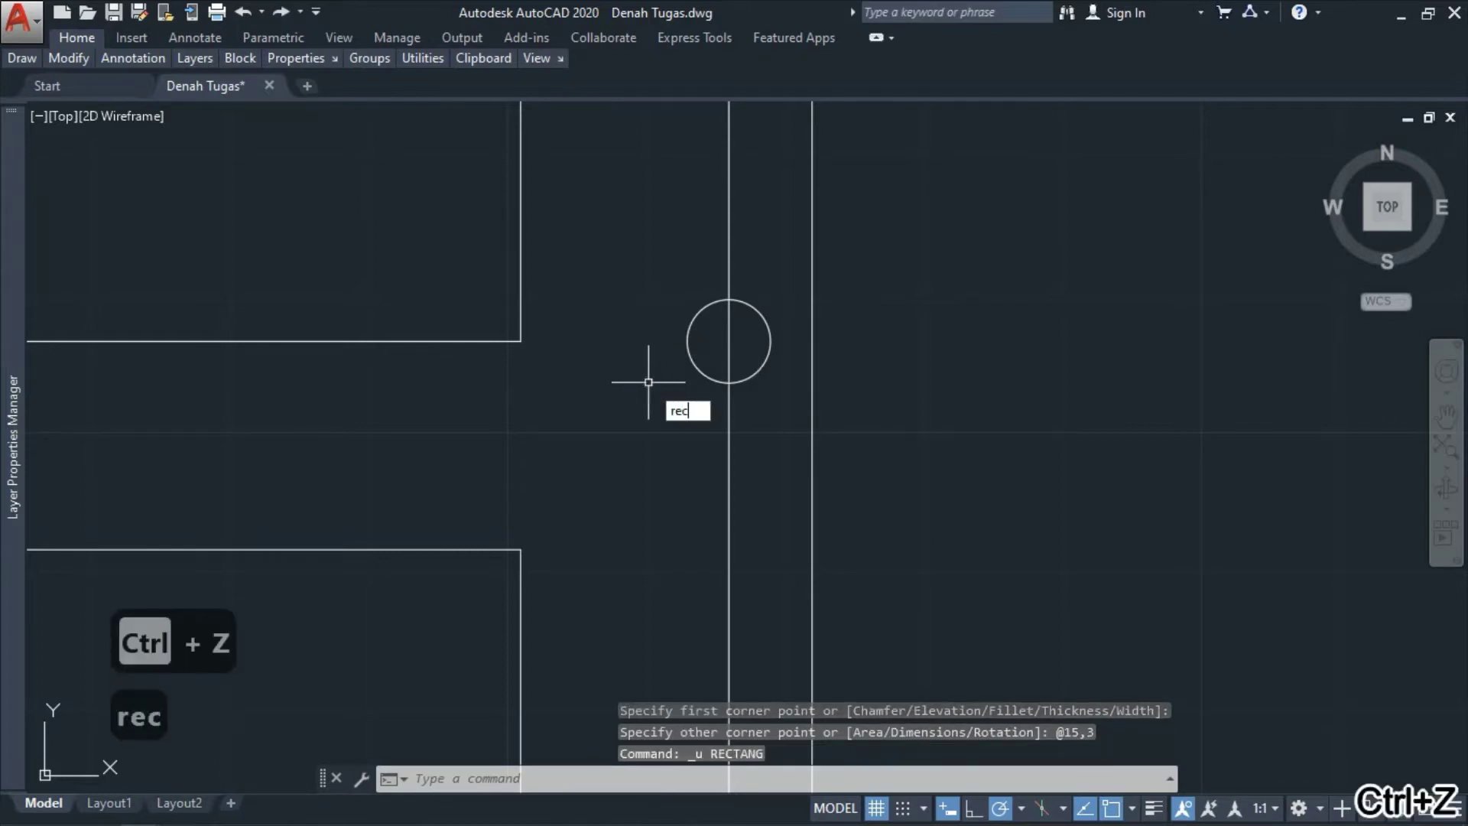
key(space)
click(549, 411)
text(15)
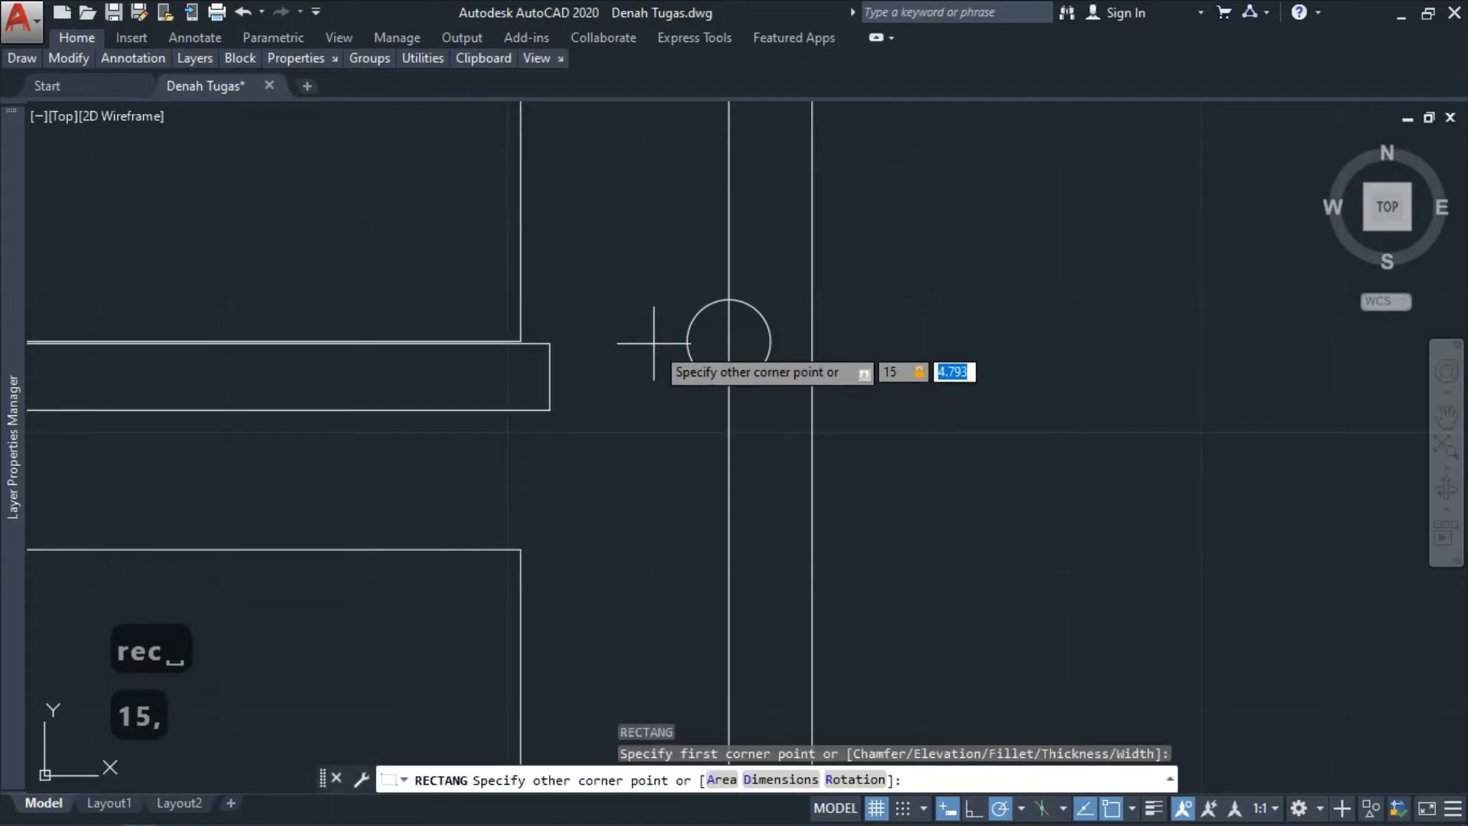
text(,2)
key(Return)
- Move the lever rectangle so the midpoint of its right edge sits at the circle's centre
click(710, 384)
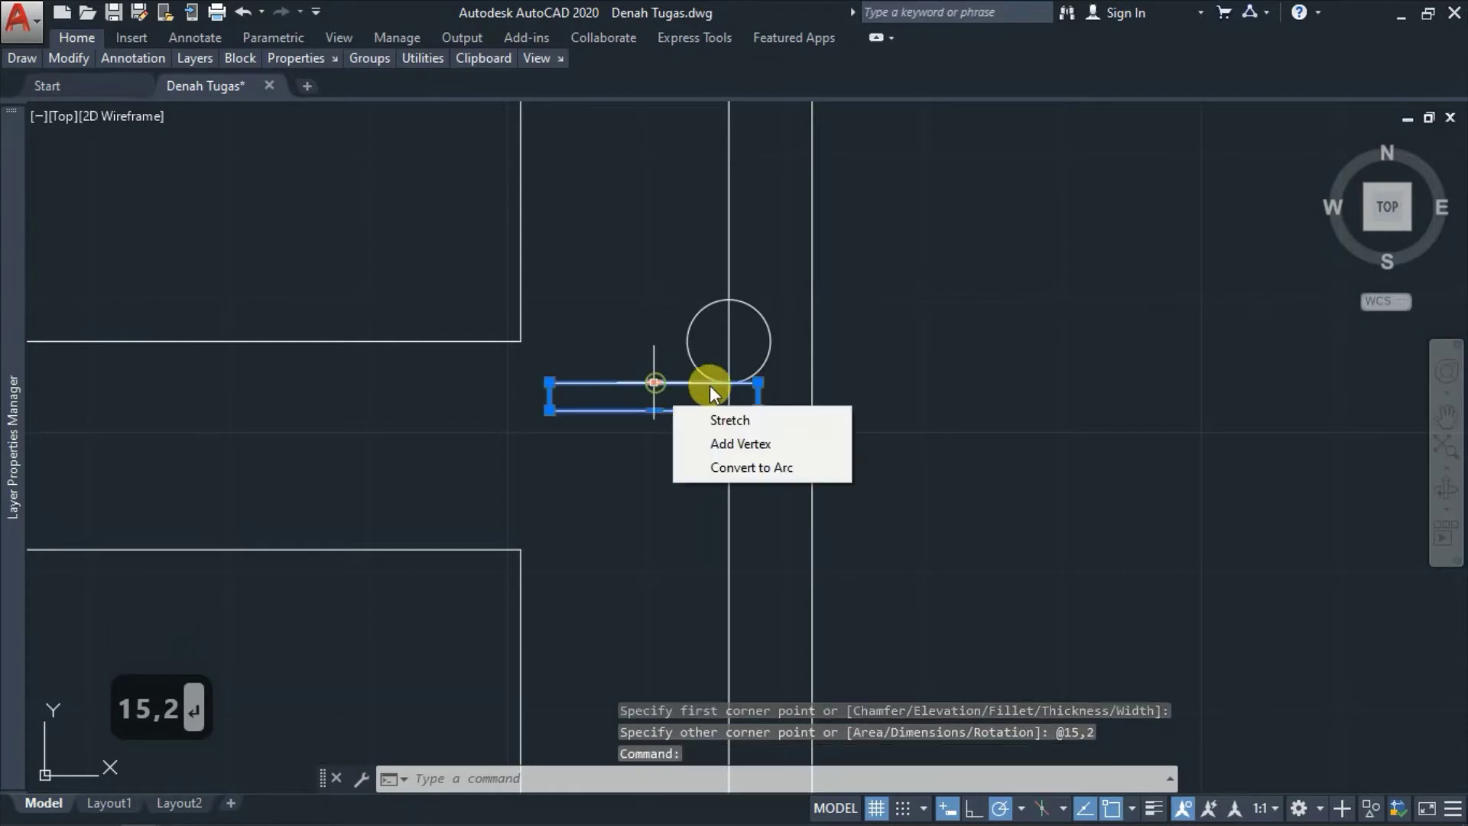
text(m)
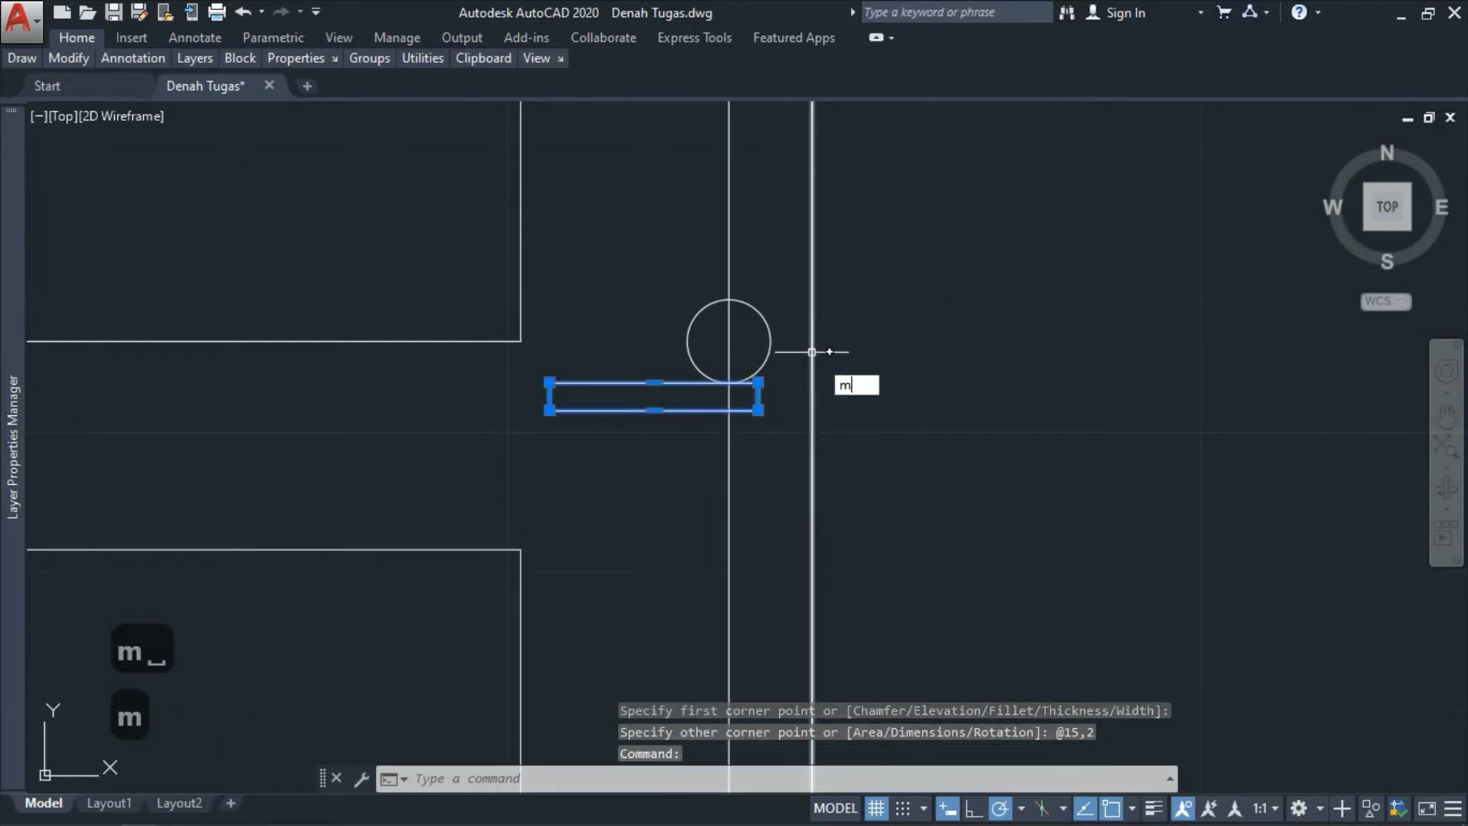
key(space)
click(757, 396)
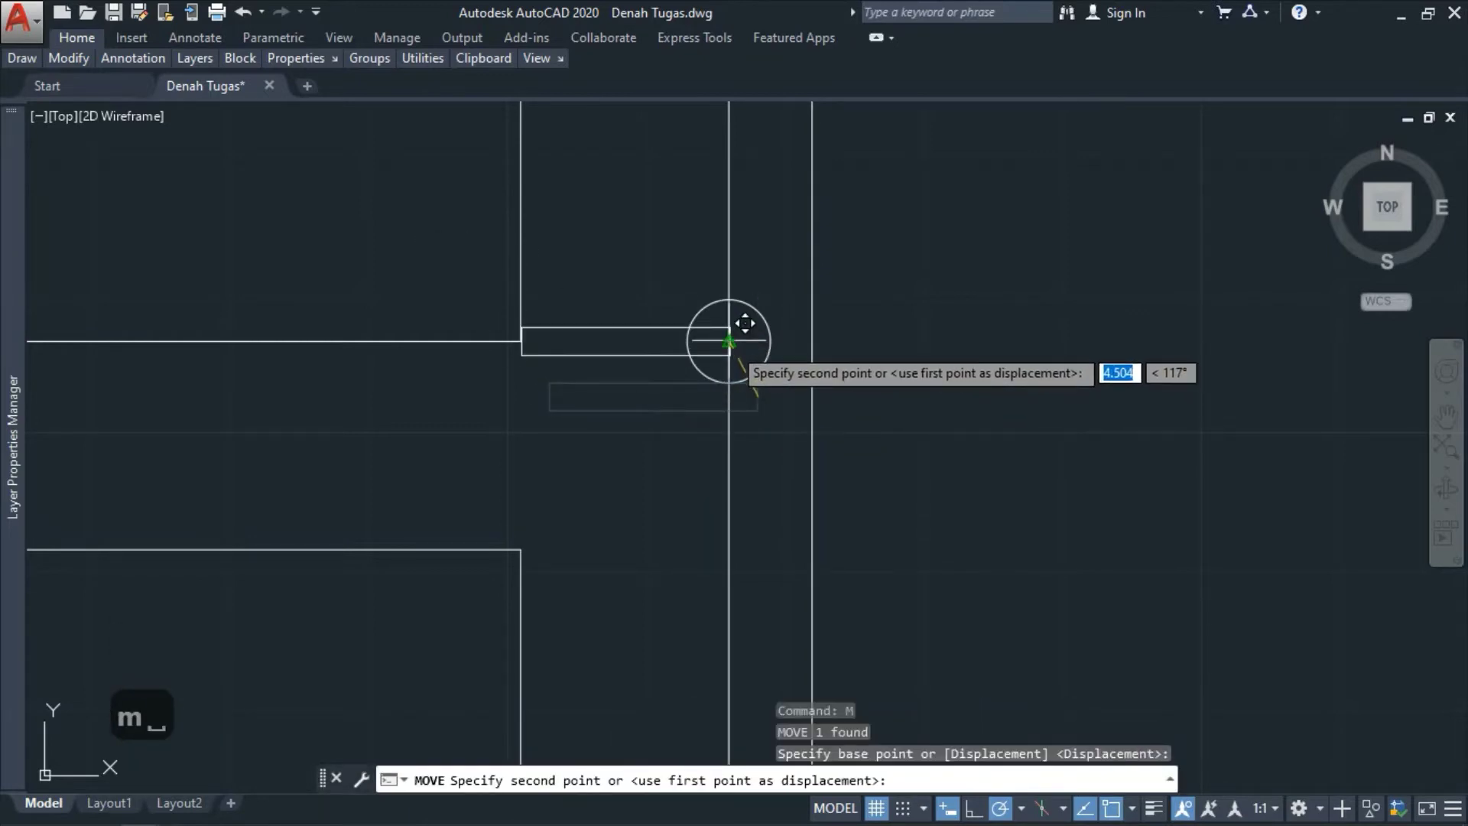
click(729, 340)
- Move the handle circle and lever together so the circle's right quadrant touches the right inner frame line
click(449, 261)
click(792, 403)
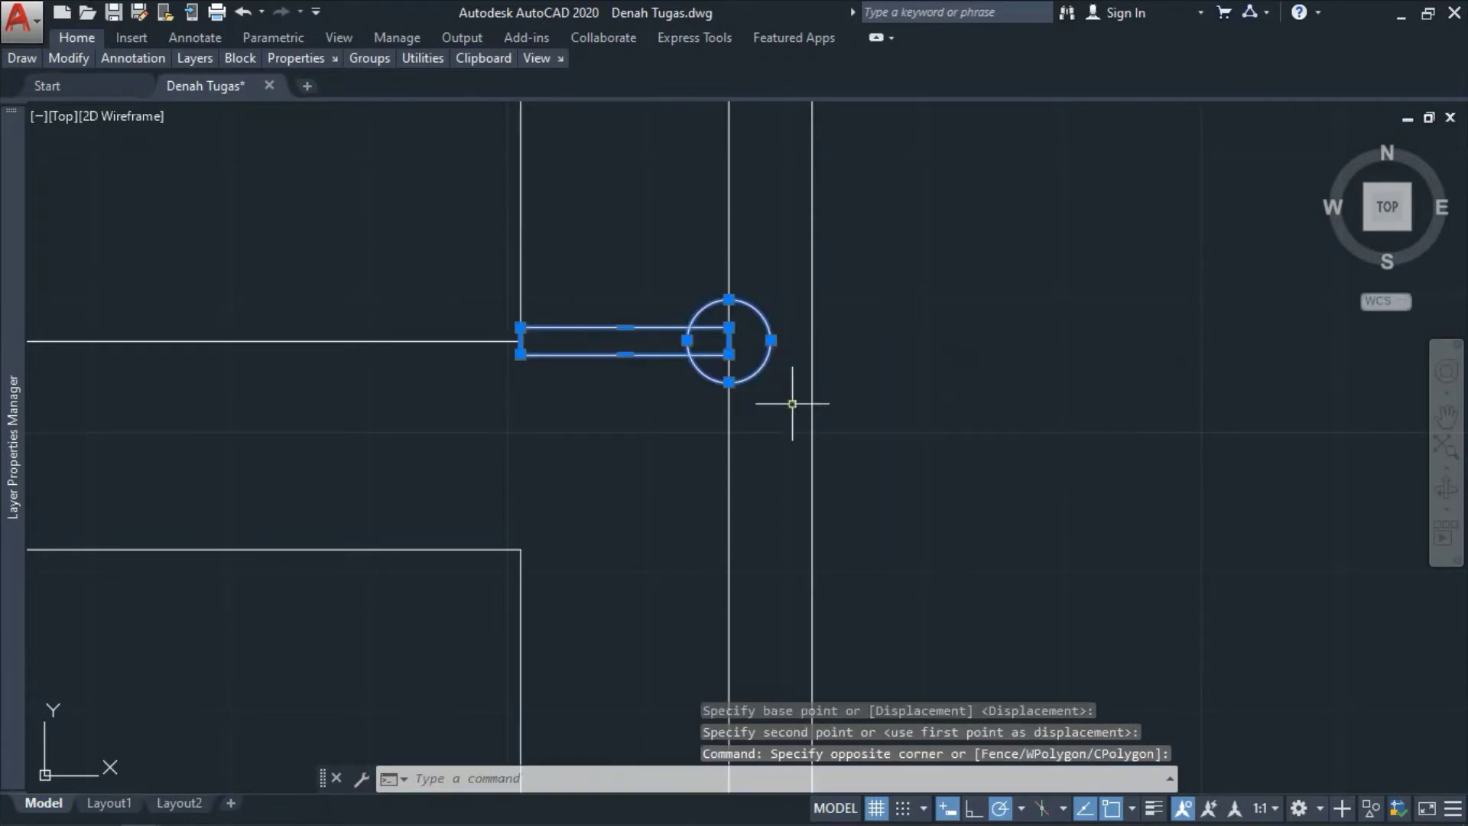
text(m)
key(space)
click(770, 341)
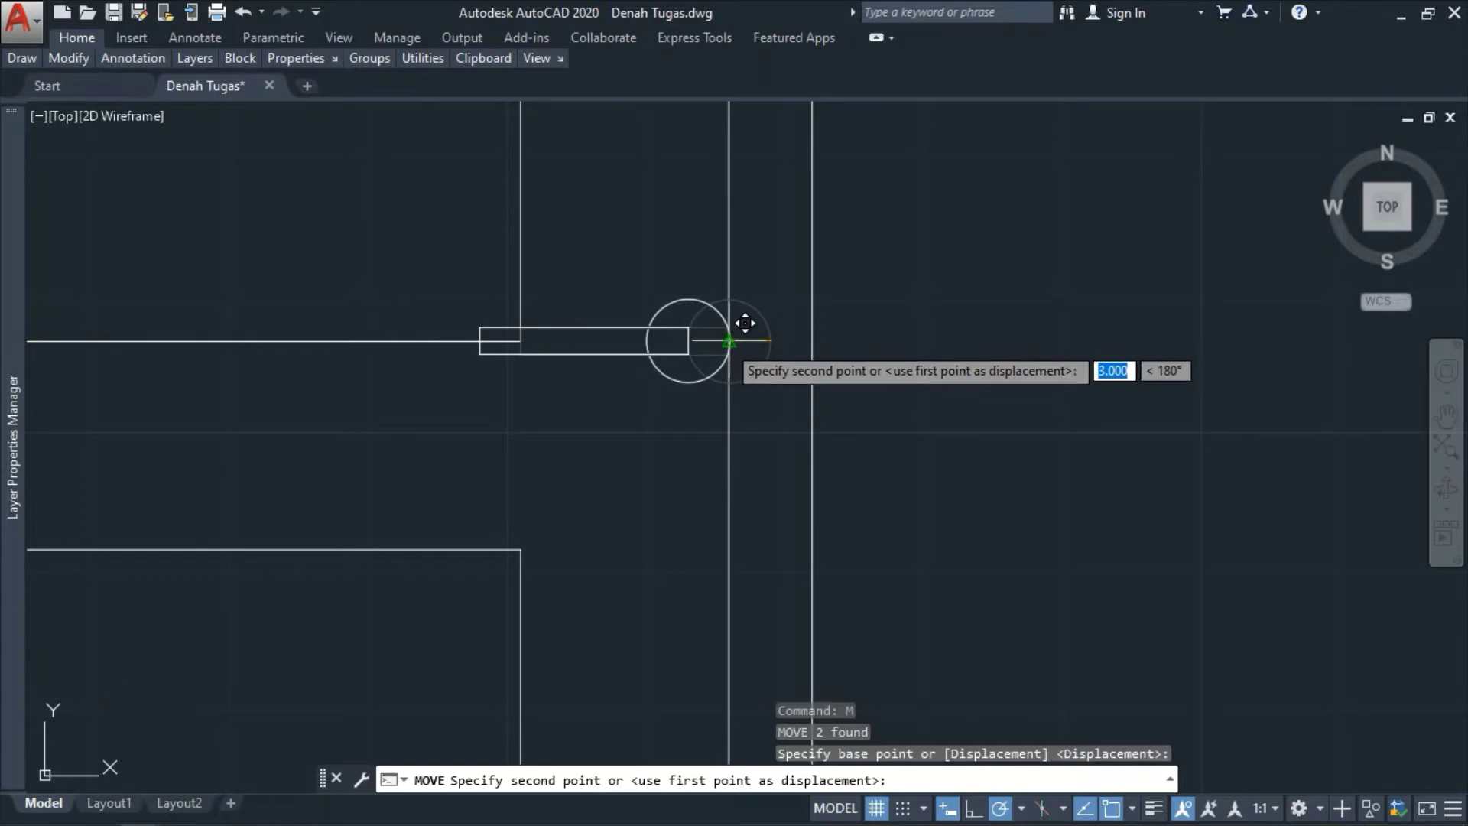
click(729, 341)
- Move the circle and lever another 3 units left, away from the right inner frame line
click(687, 426)
click(636, 313)
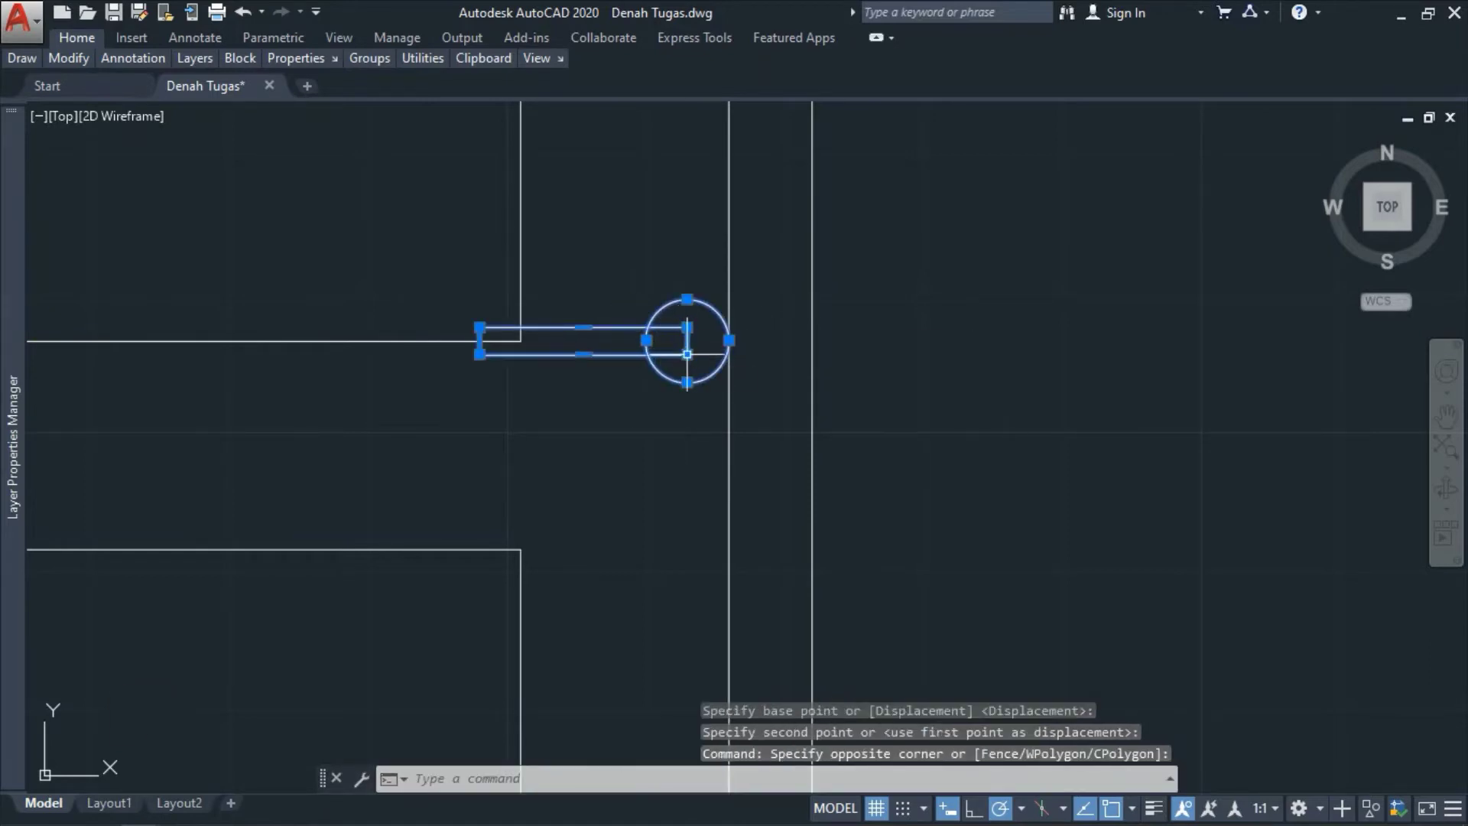
text(m)
key(space)
click(729, 341)
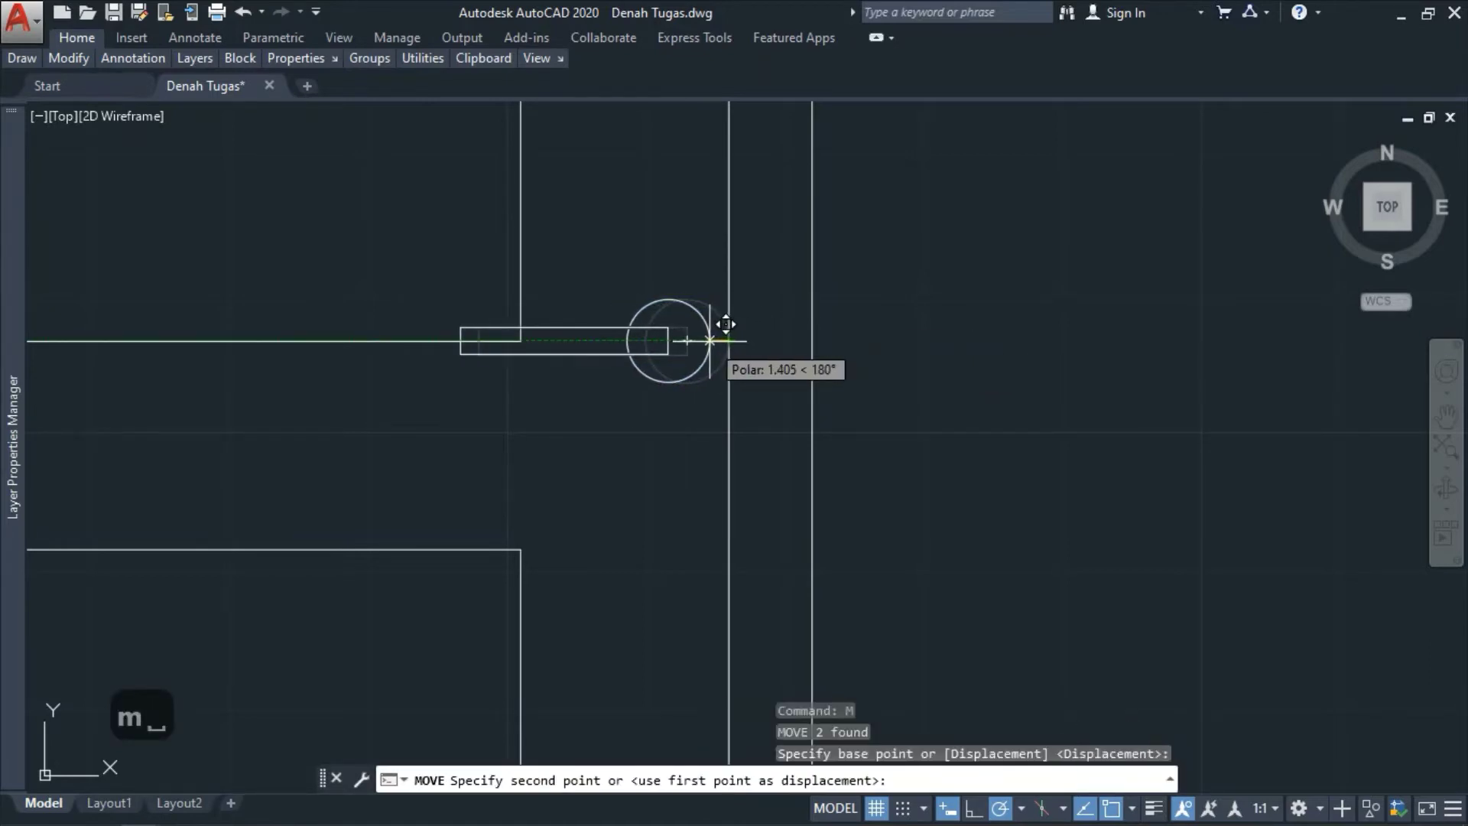
text(3)
key(space)
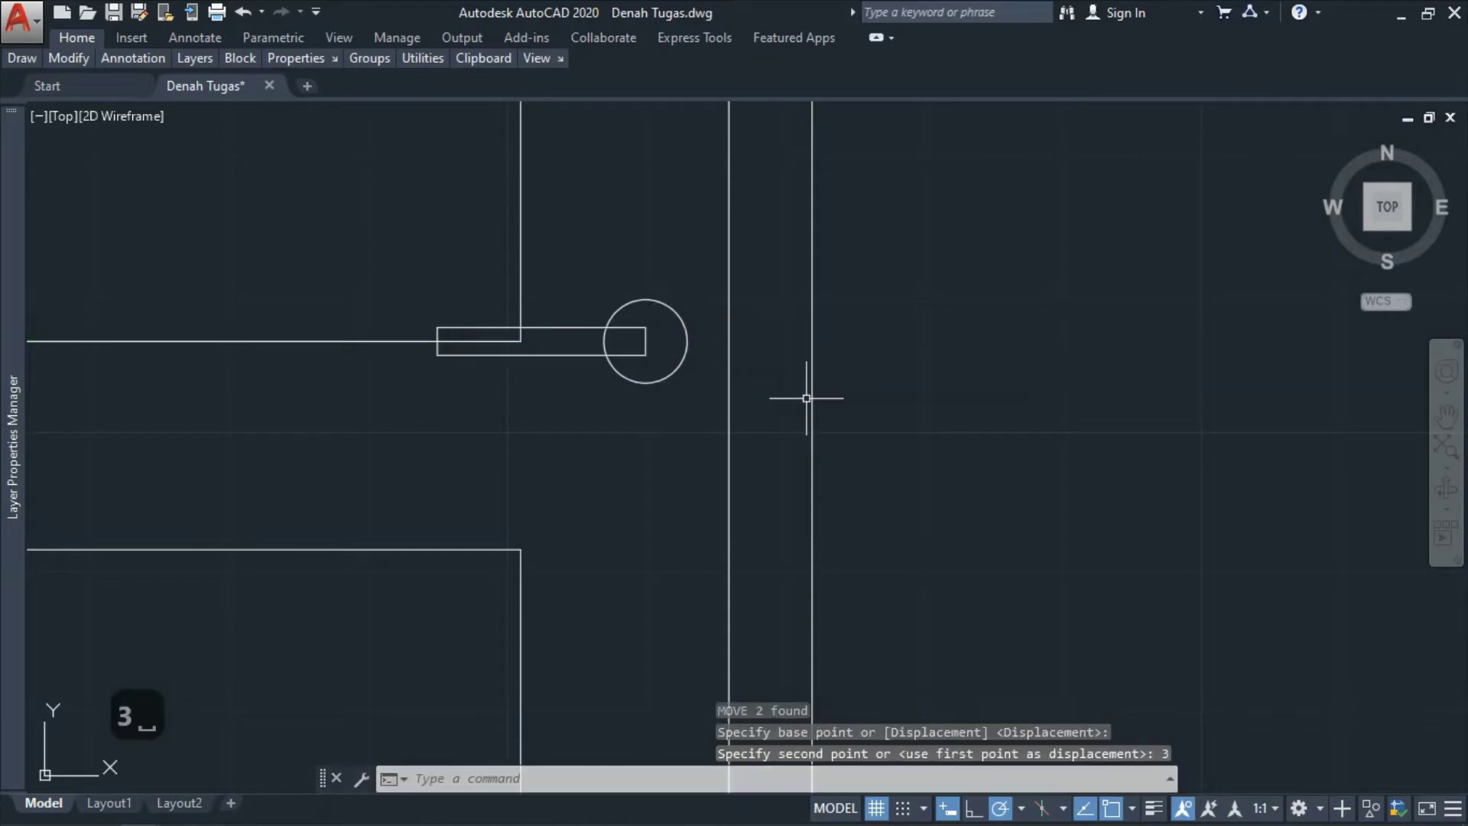
- Trim away the upper panel's corner lines that run inside the lever rectangle
scroll(1130, 435, down, 5)
scroll(1064, 402, up, 3)
scroll(902, 375, down, 4)
scroll(795, 328, up, 7)
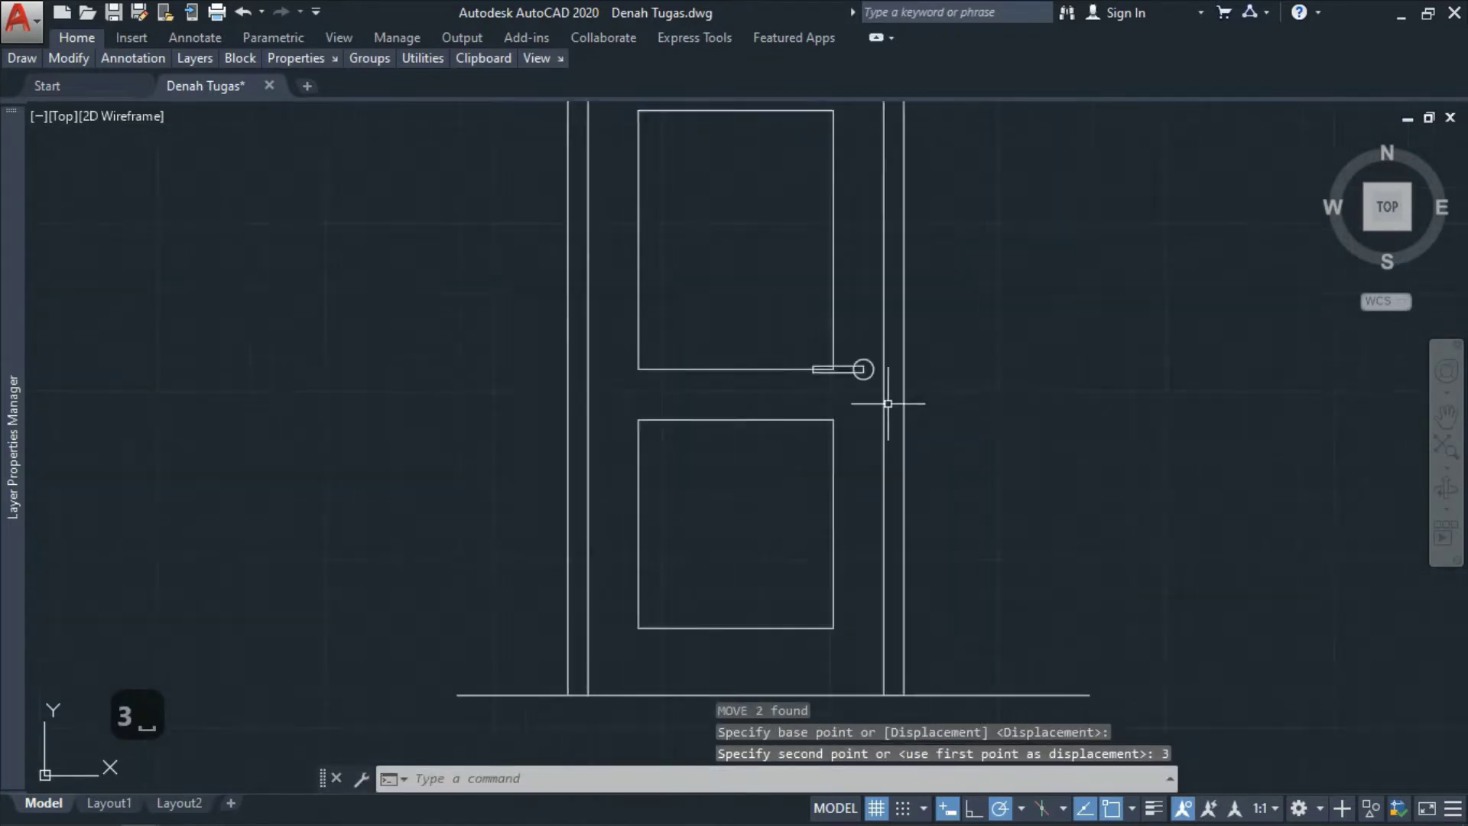
text(tr)
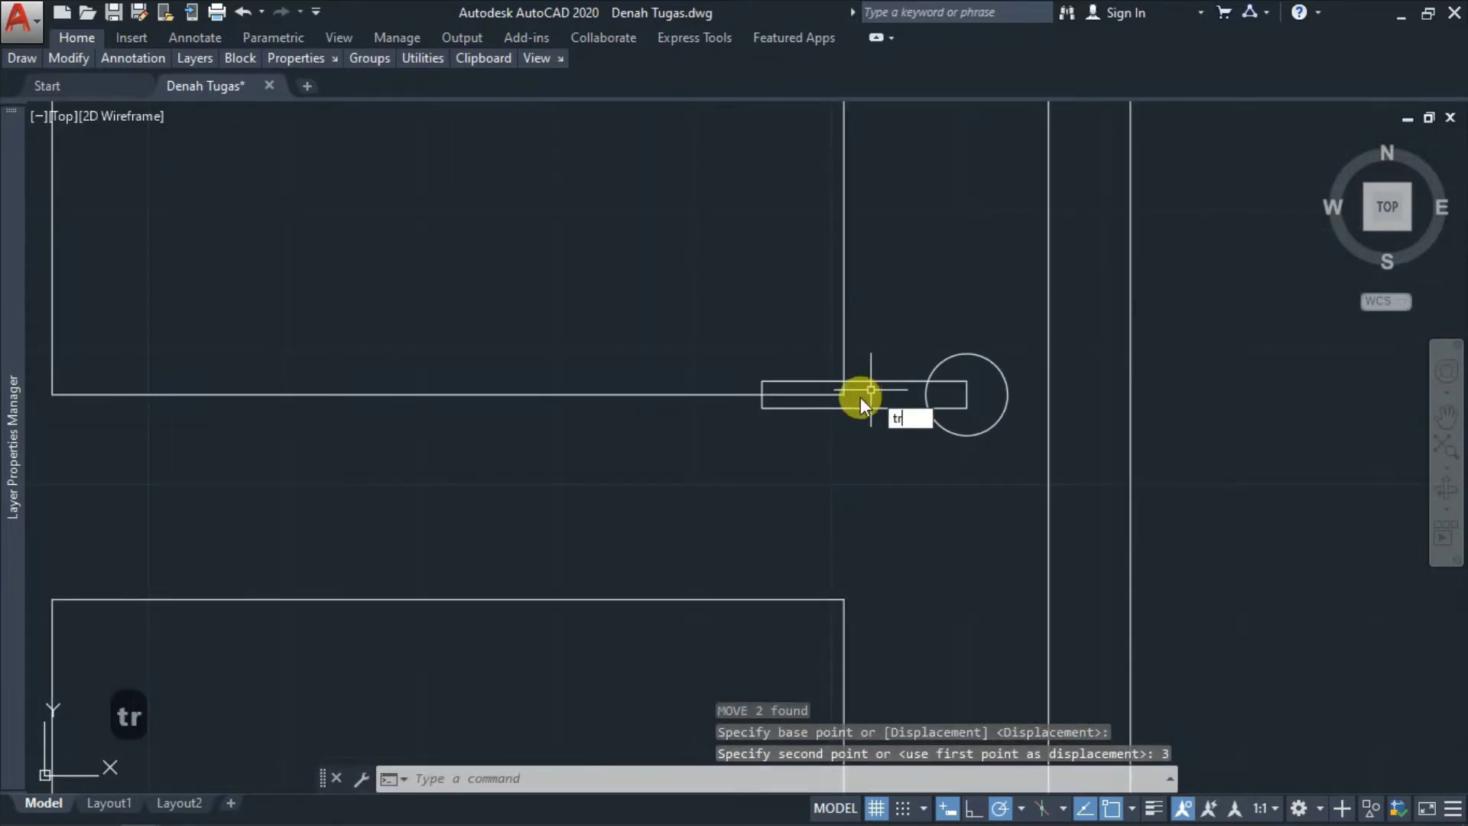
key(space)
key(space)
click(828, 382)
click(803, 386)
key(Escape)
scroll(836, 370, down, 3)
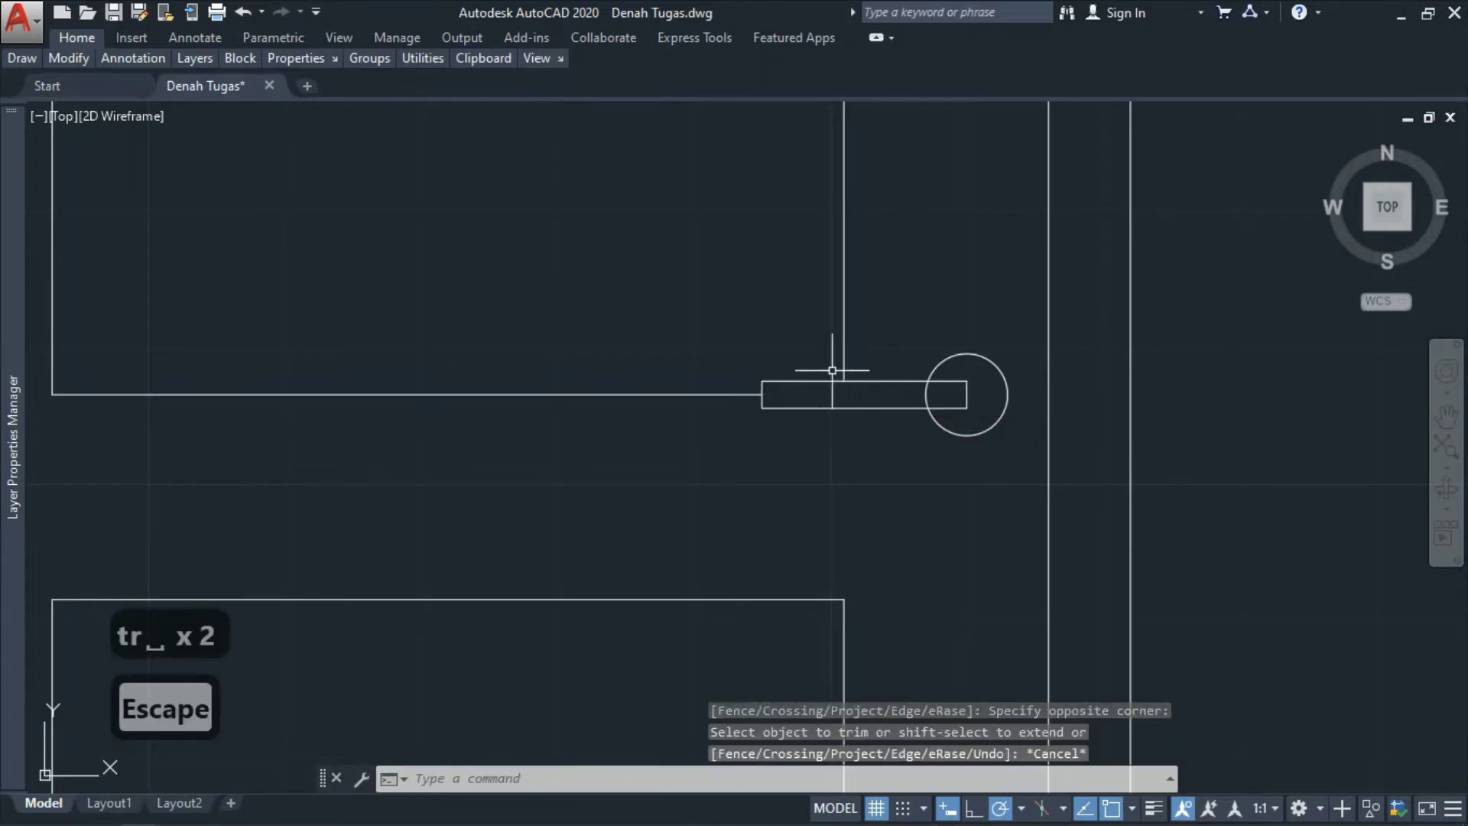
- Trim the arc of the handle circle that lies inside the lever rectangle
text(tr)
key(space)
key(space)
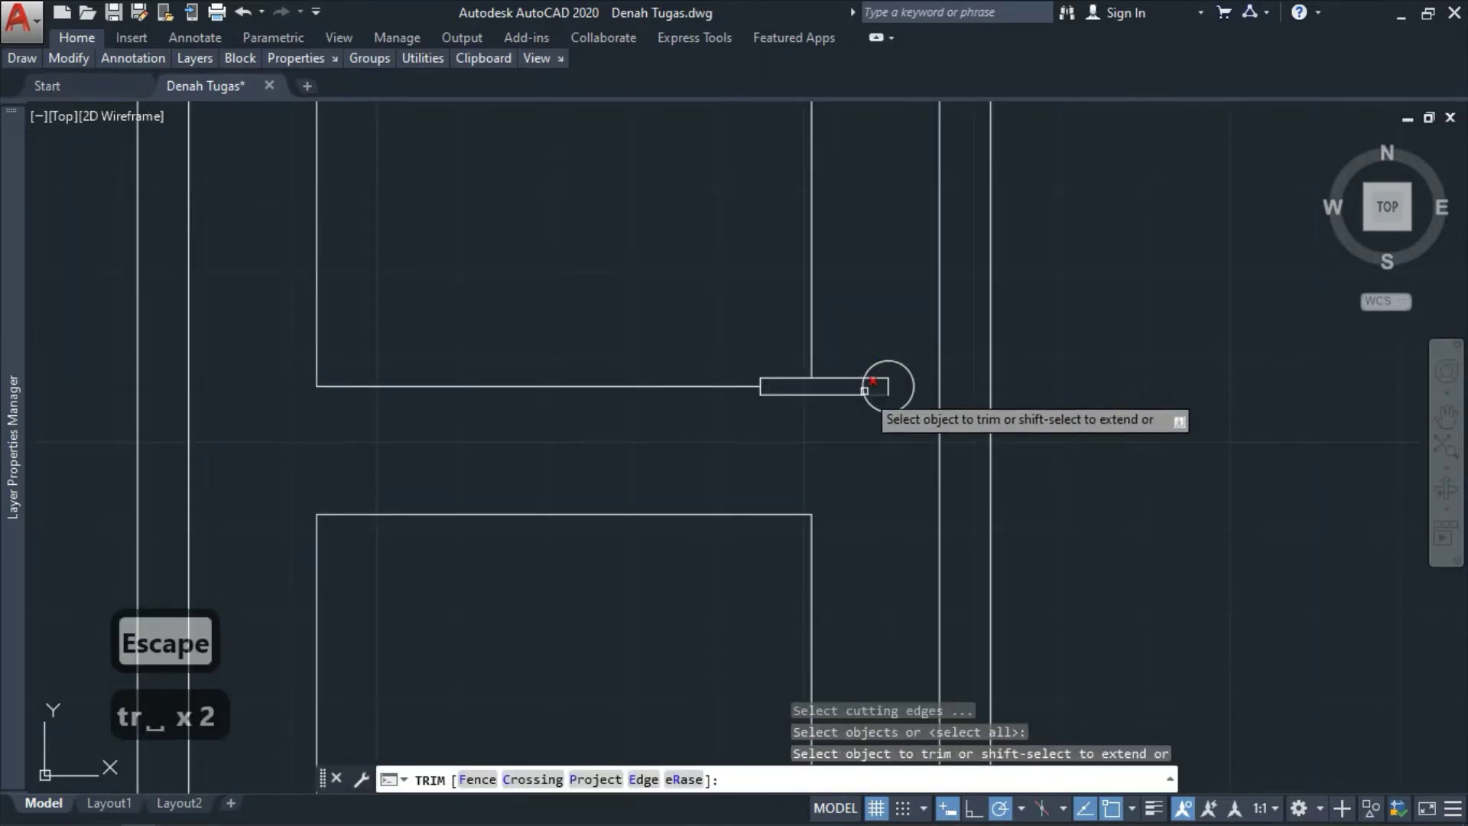
key(Escape)
scroll(792, 282, down, 6)
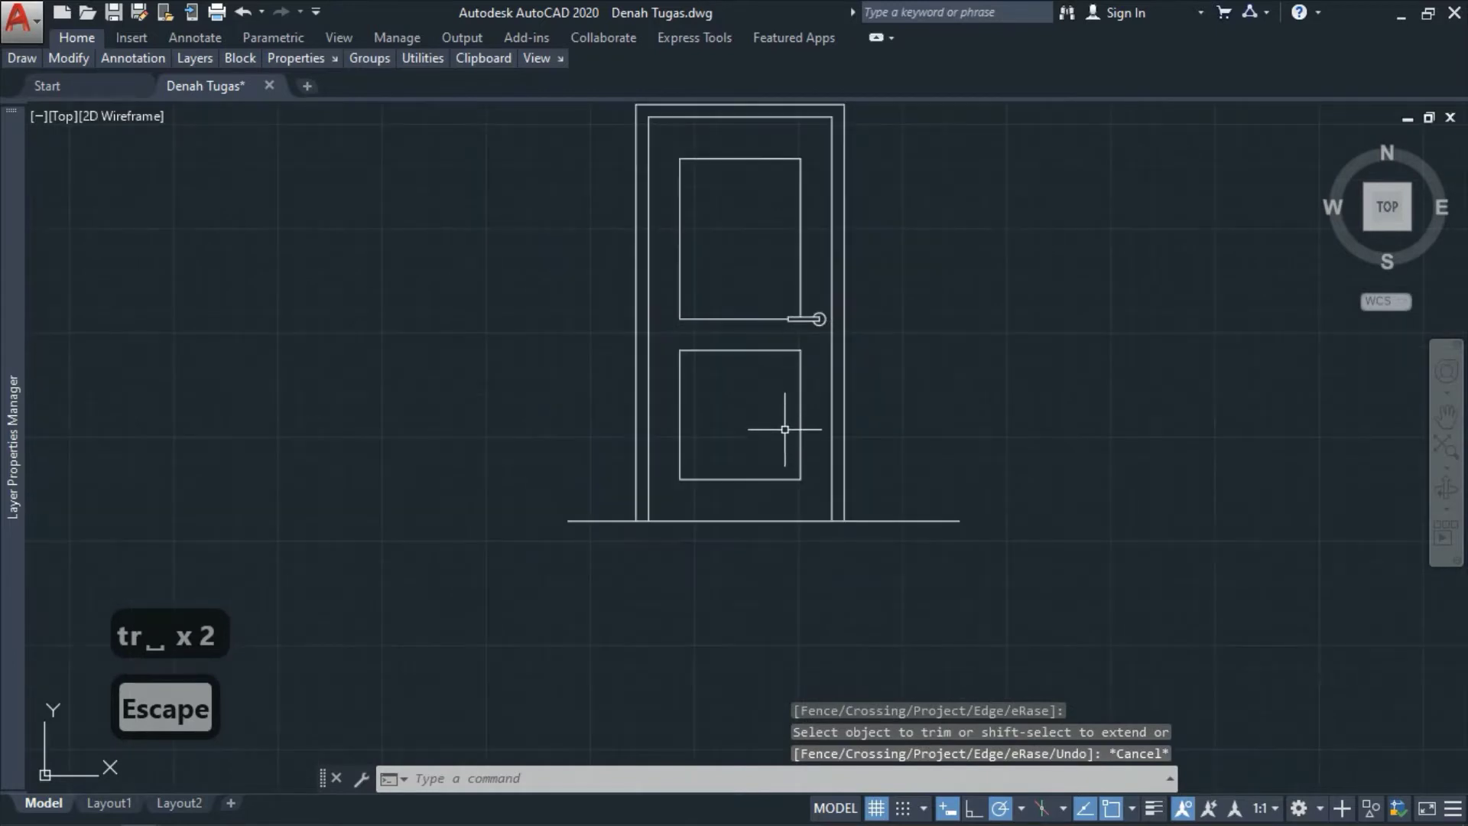
- Draw a vertical guide line 5 units long straight down from the bottom of the handle circle
scroll(833, 344, down, 2)
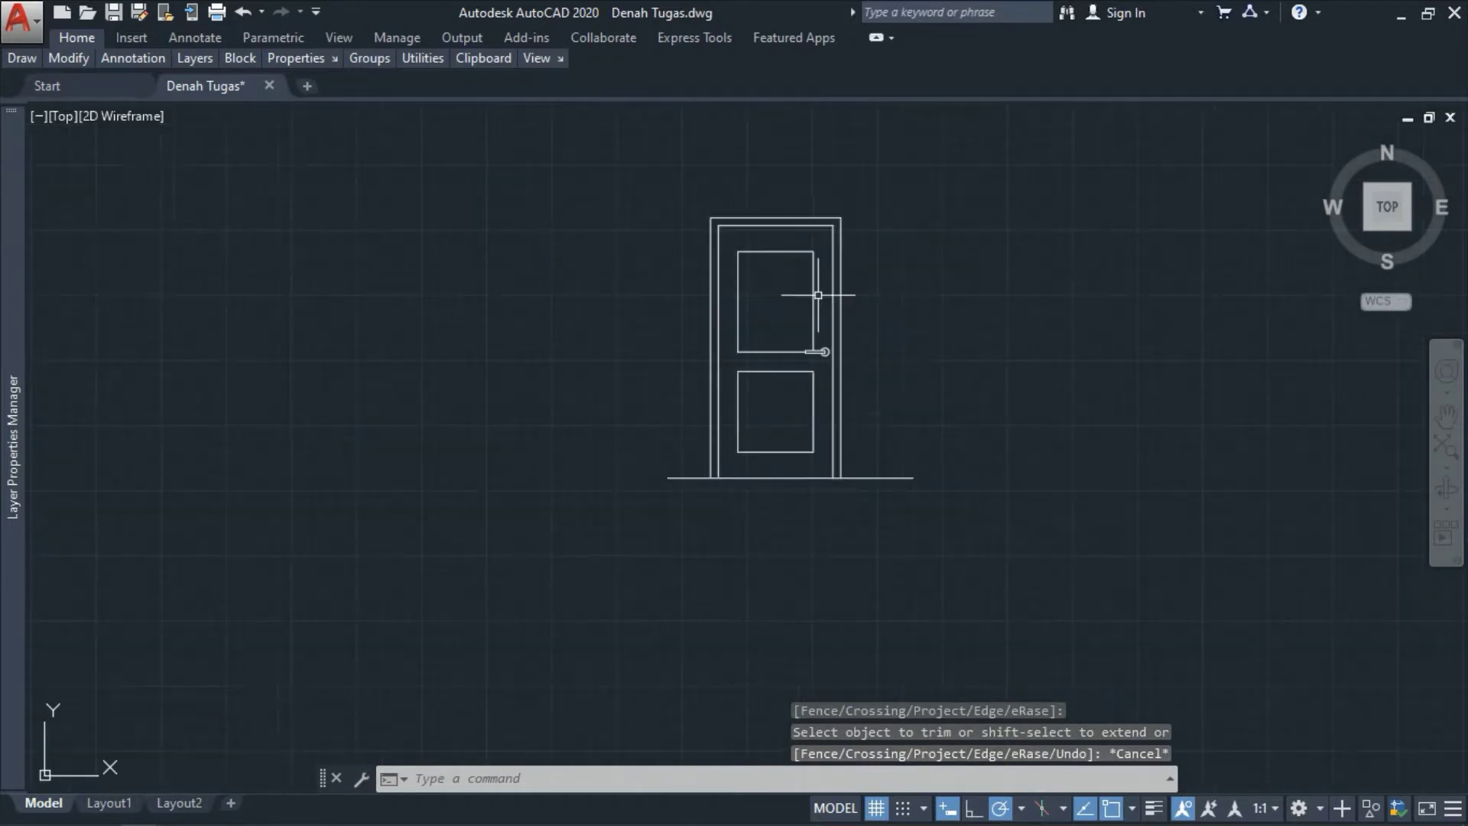
scroll(846, 318, up, 2)
scroll(841, 467, up, 2)
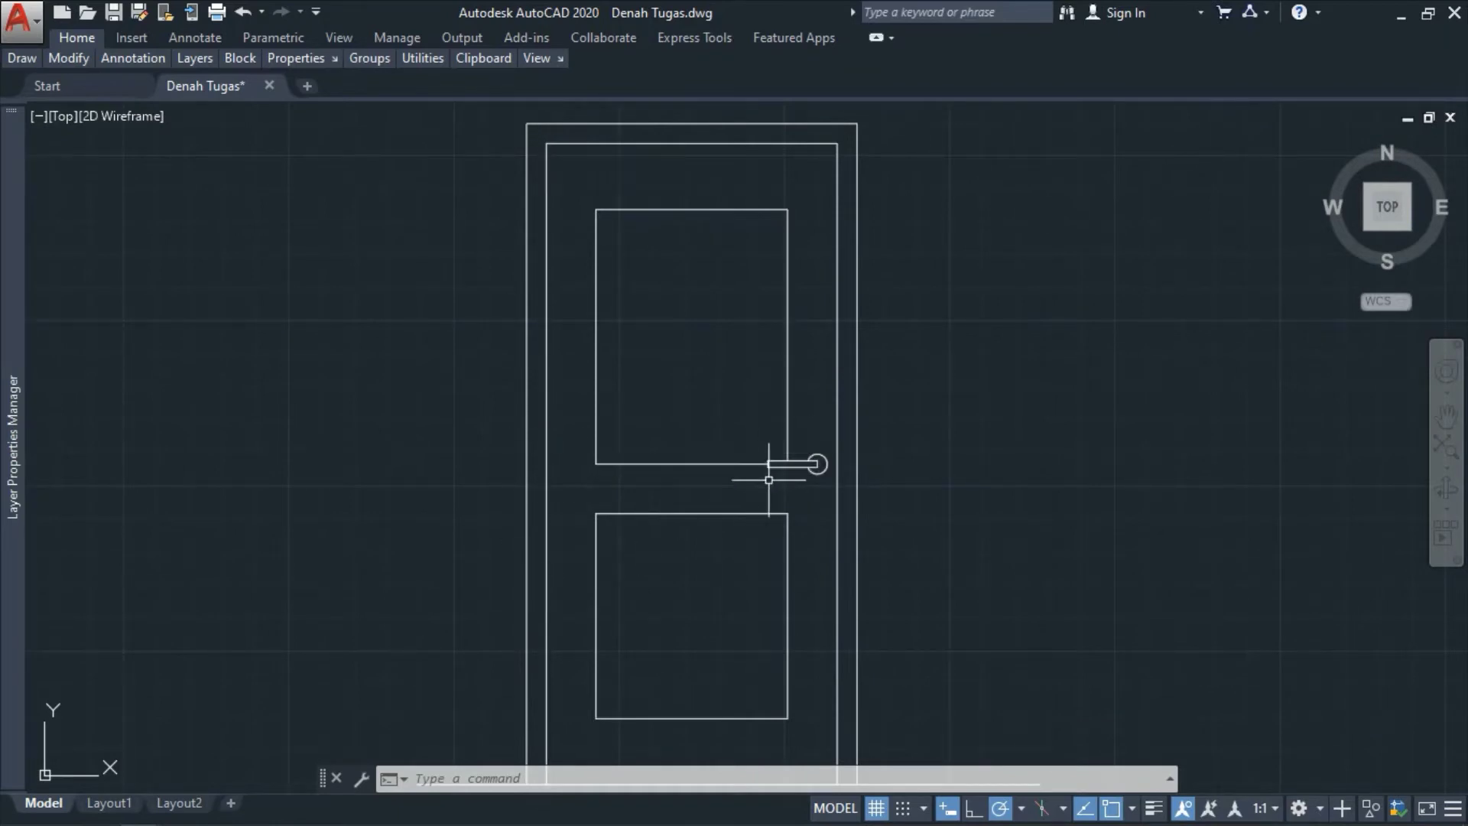
scroll(787, 459, down, 2)
scroll(810, 458, up, 4)
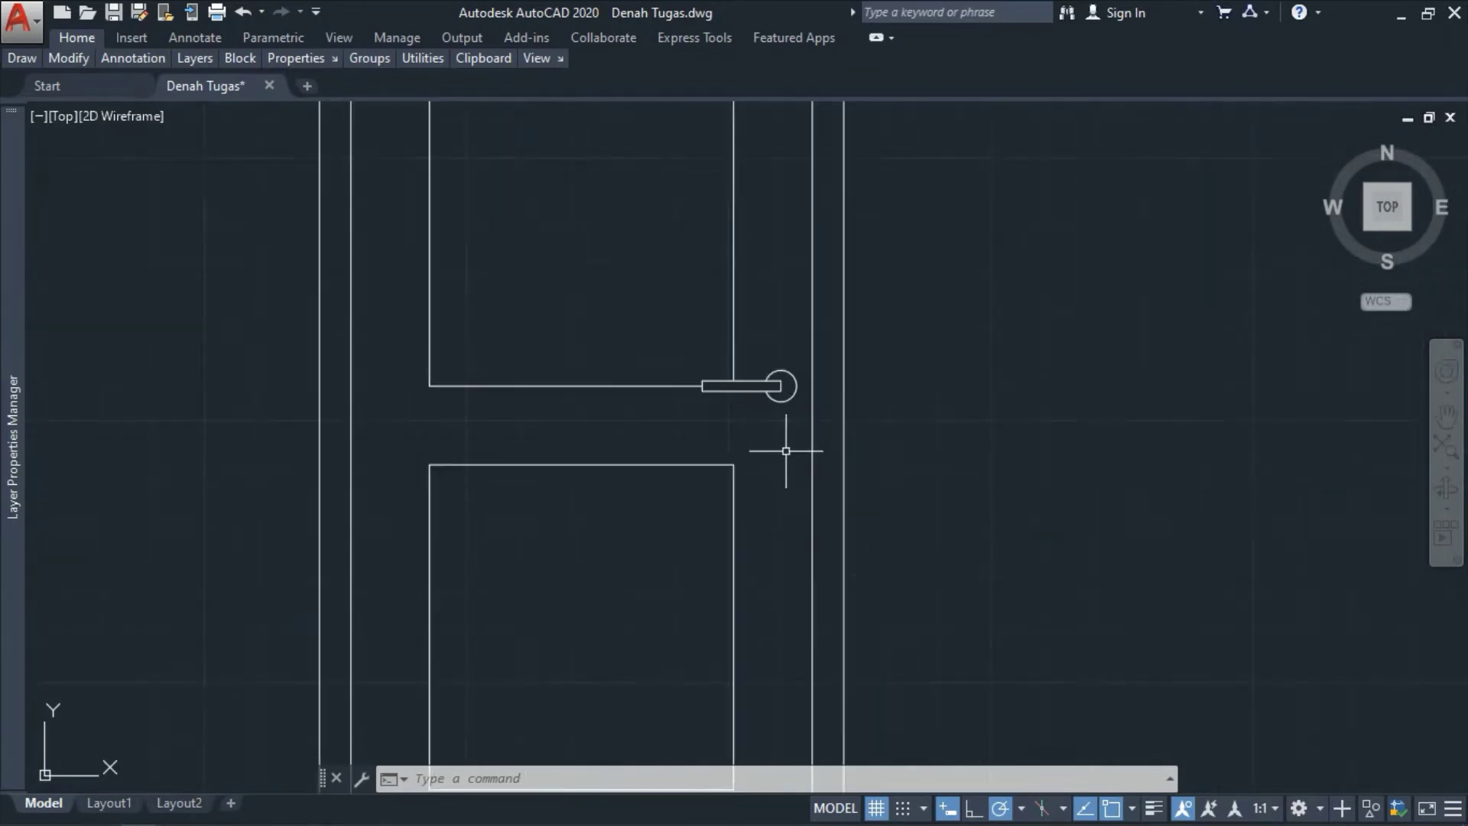
scroll(784, 439, up, 4)
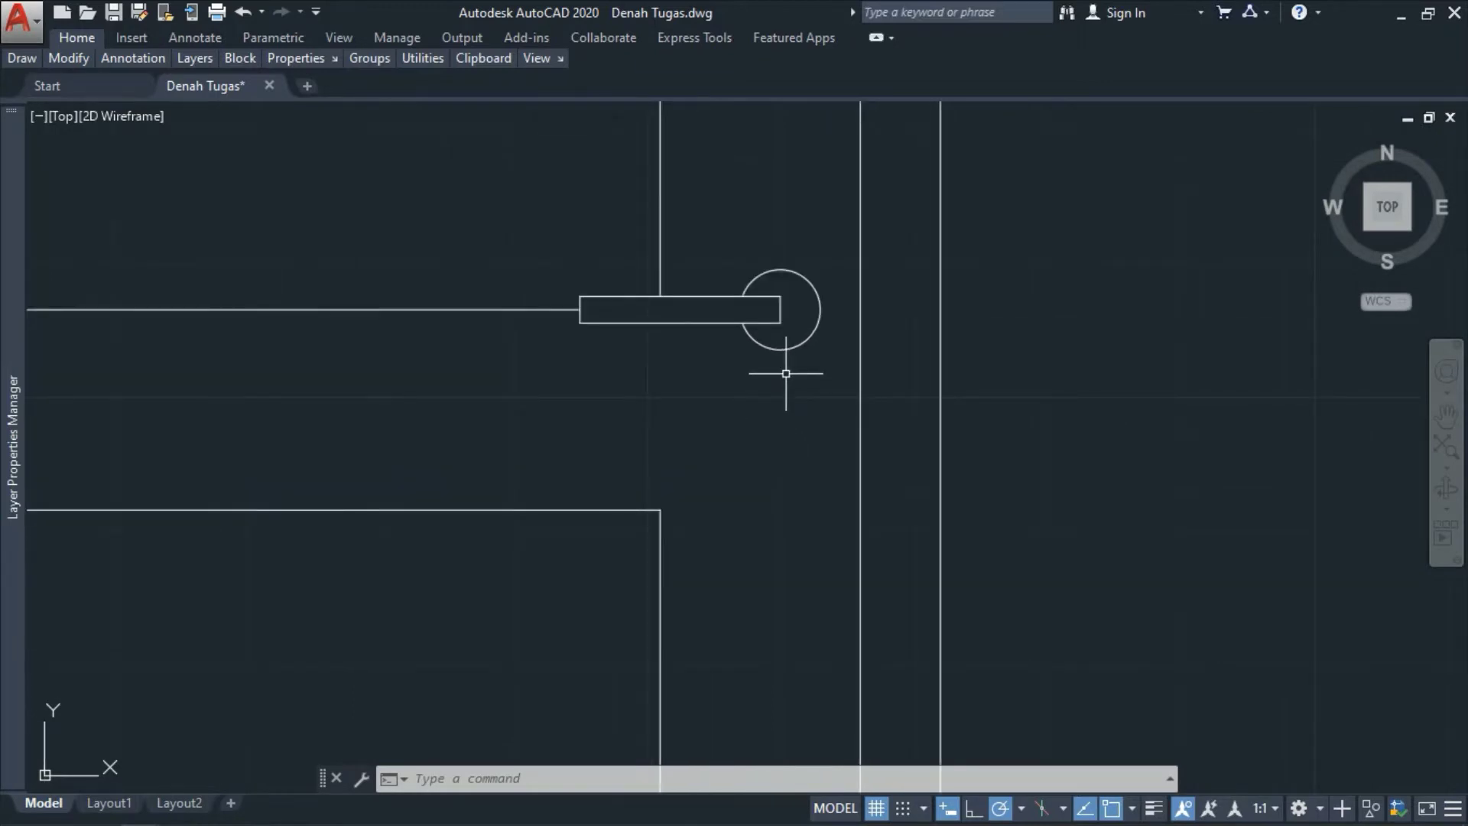
text(l)
key(Return)
click(780, 349)
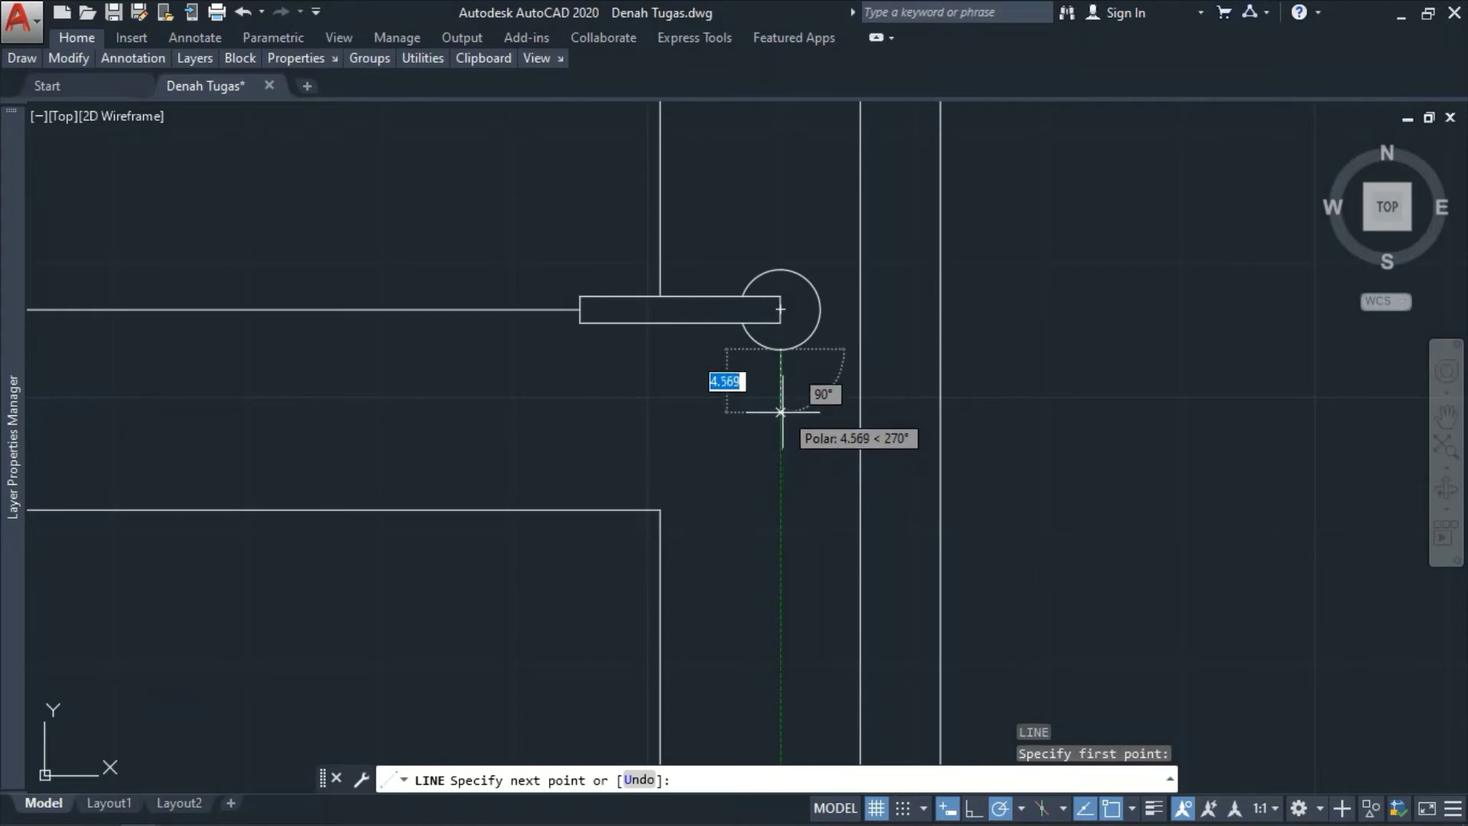
text(5)
key(space)
key(Escape)
scroll(765, 431, up, 2)
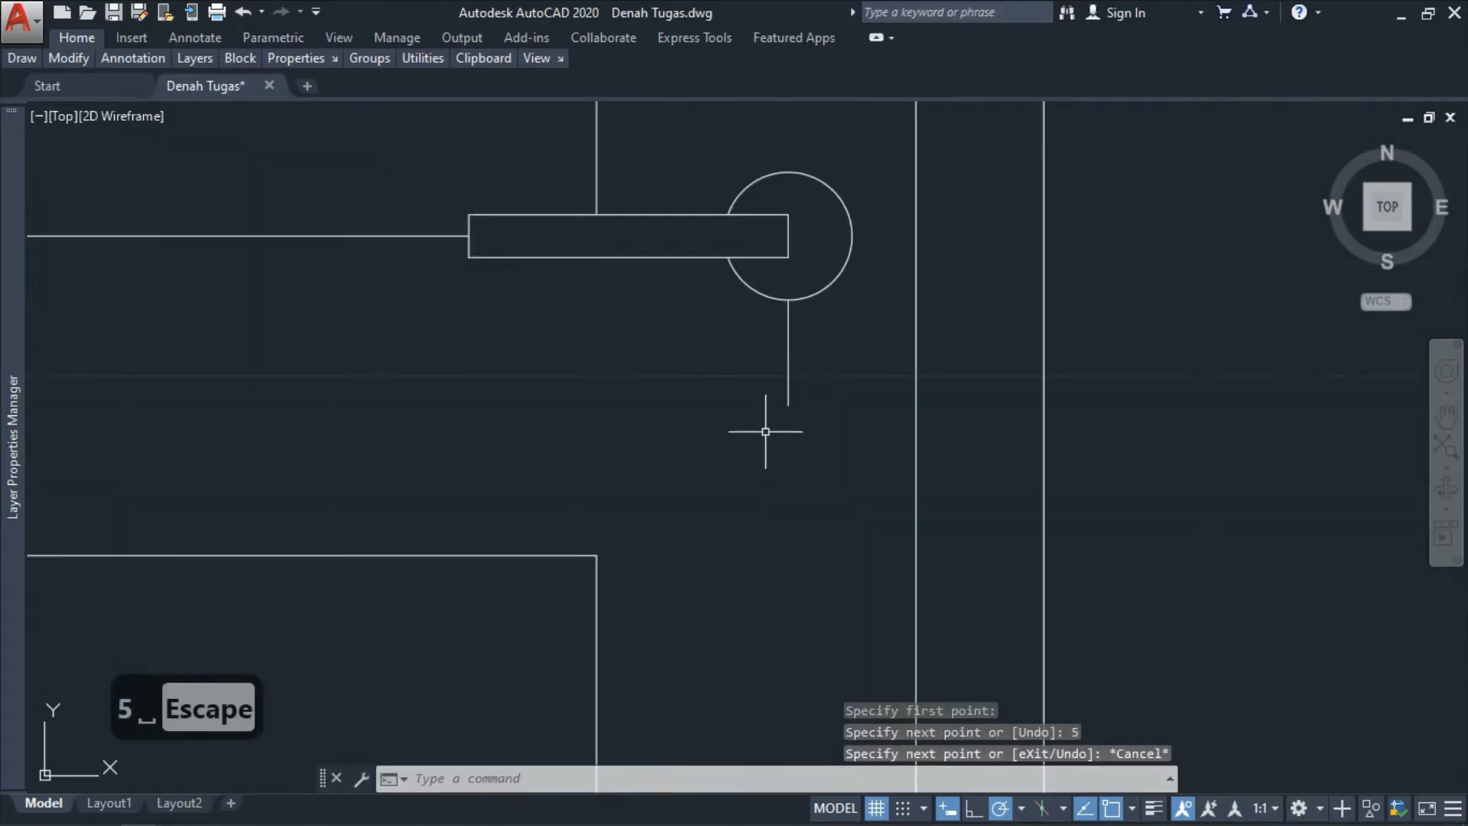
- Try a circle centred on the guide line's lower end with its radius entered as 1,5, and undo it
scroll(765, 431, up, 2)
text(c)
key(space)
click(802, 392)
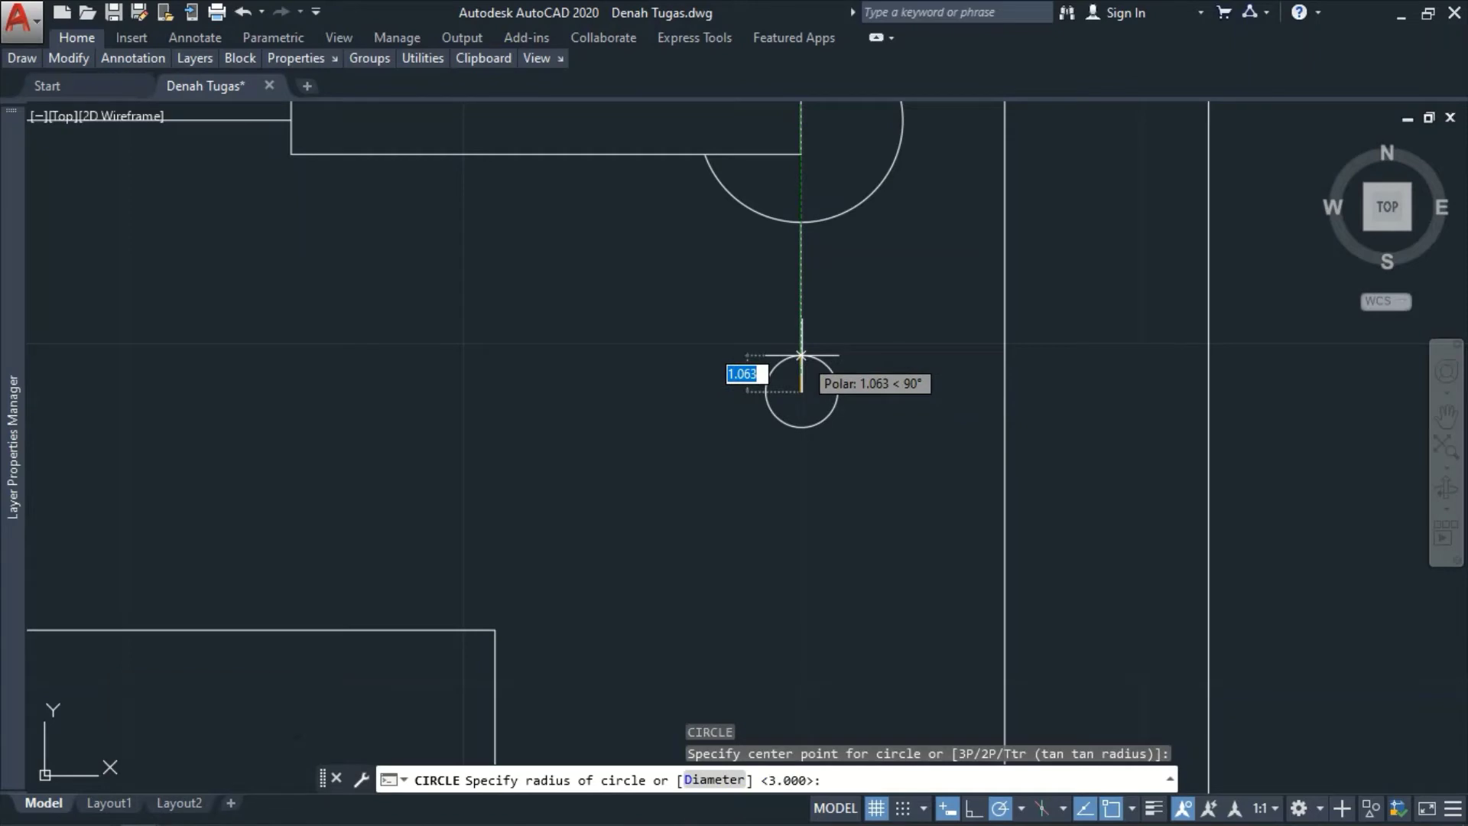
text(1,5)
key(Return)
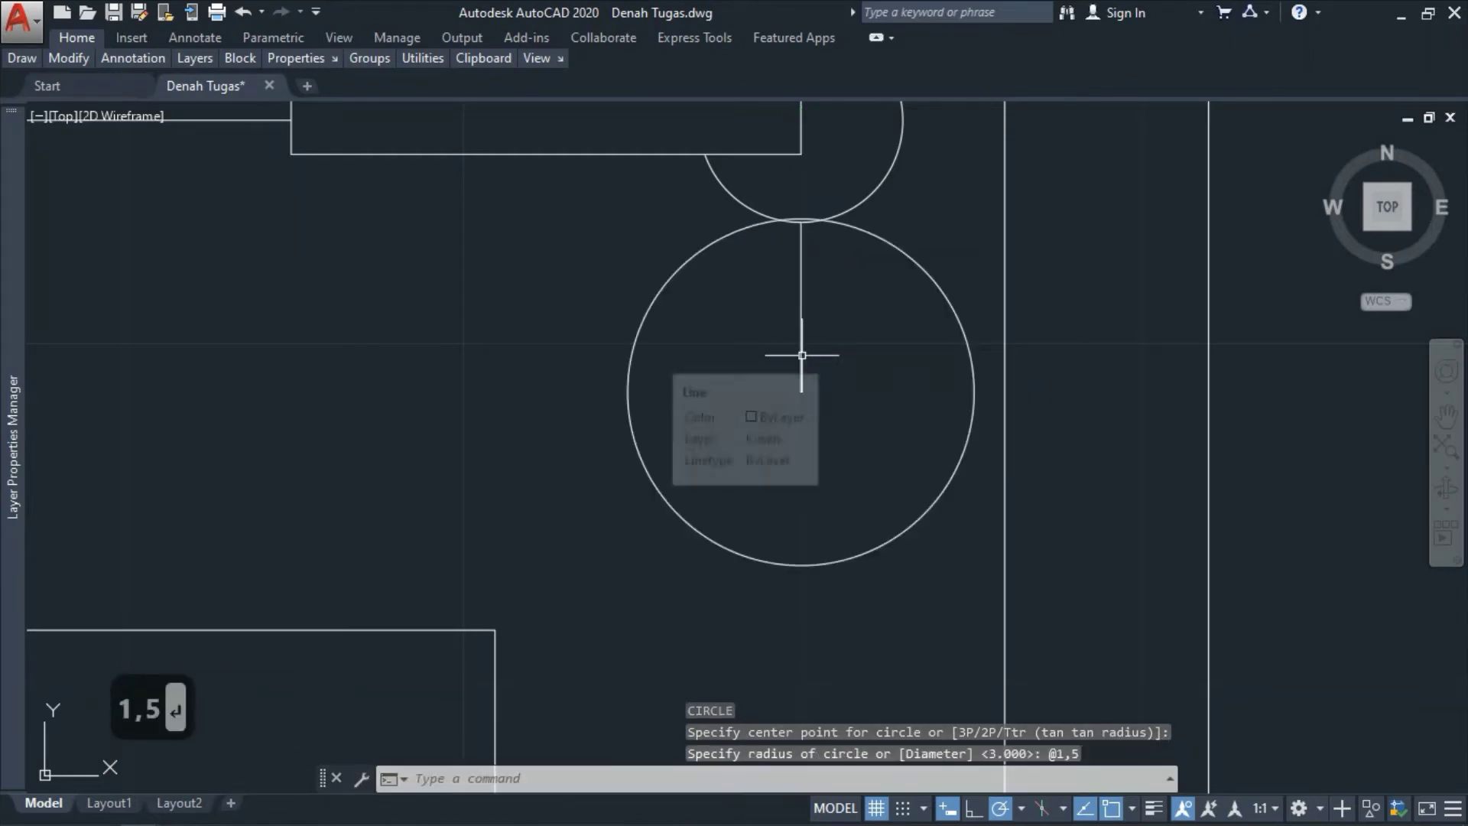
key(ctrl+z)
- Draw a keyhole circle of radius 1.5 centred on the guide line's lower end
text(c)
key(space)
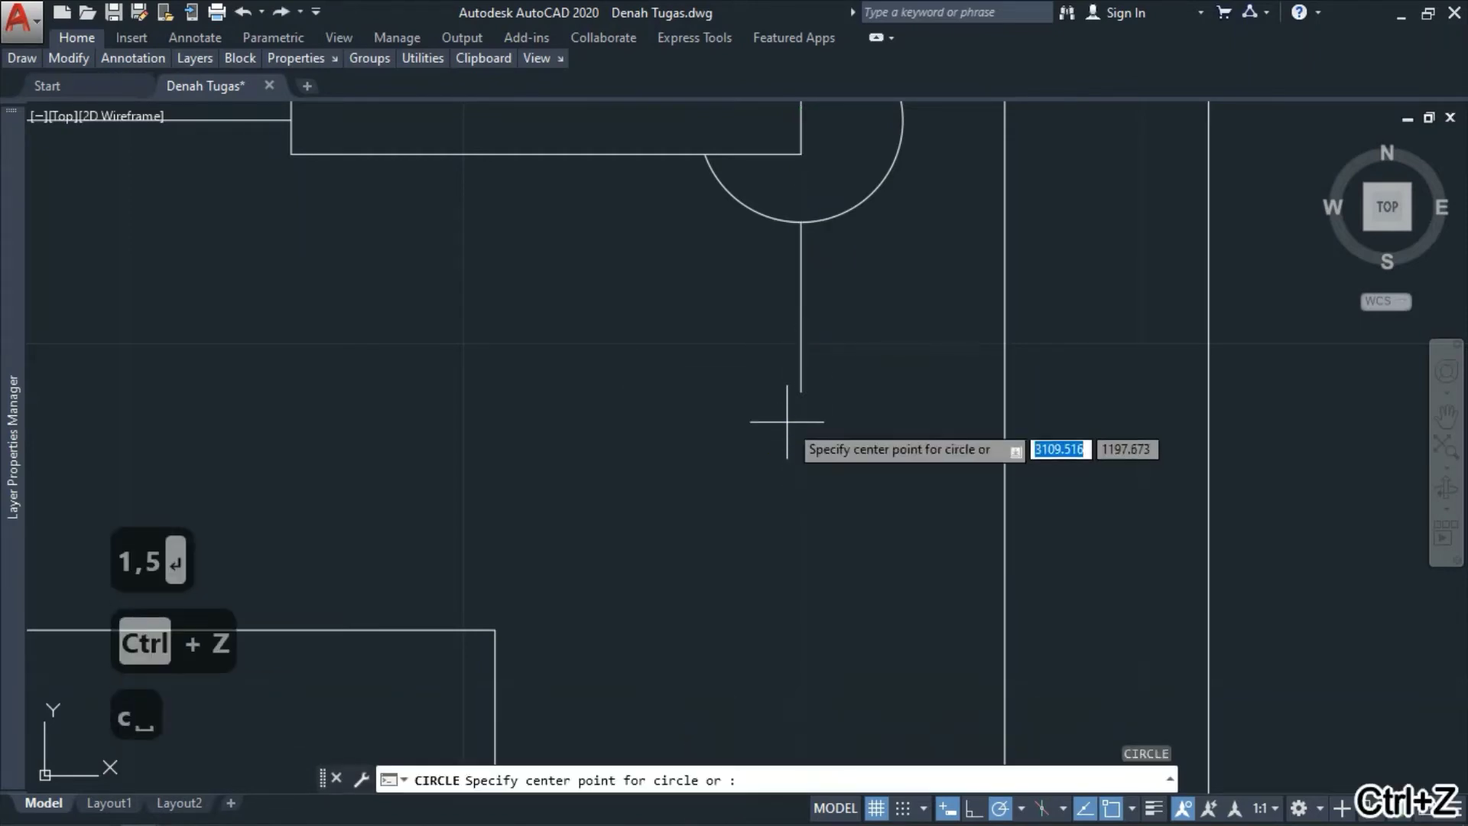
click(801, 391)
text(1)
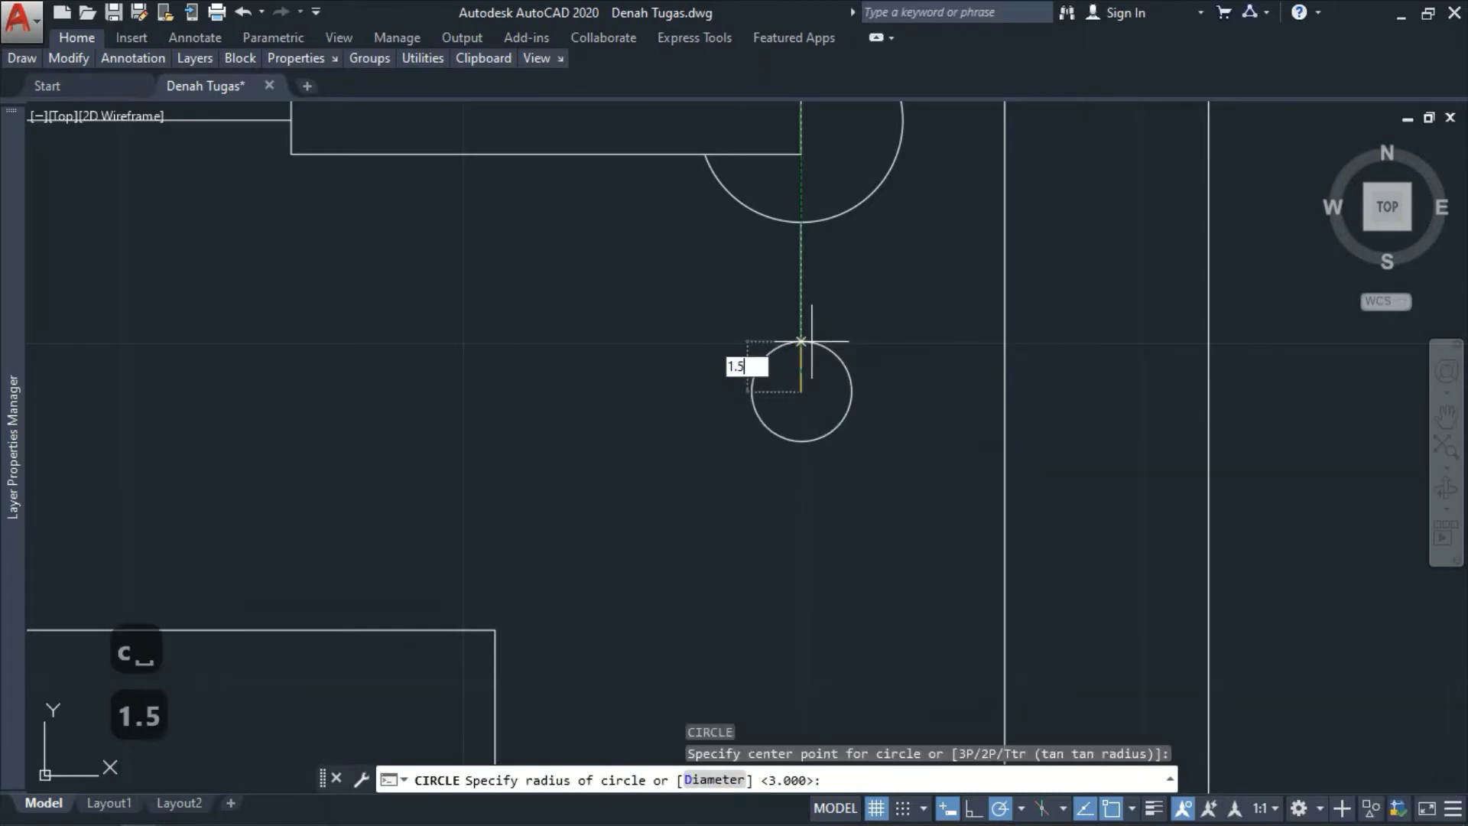
text(.5)
key(Return)
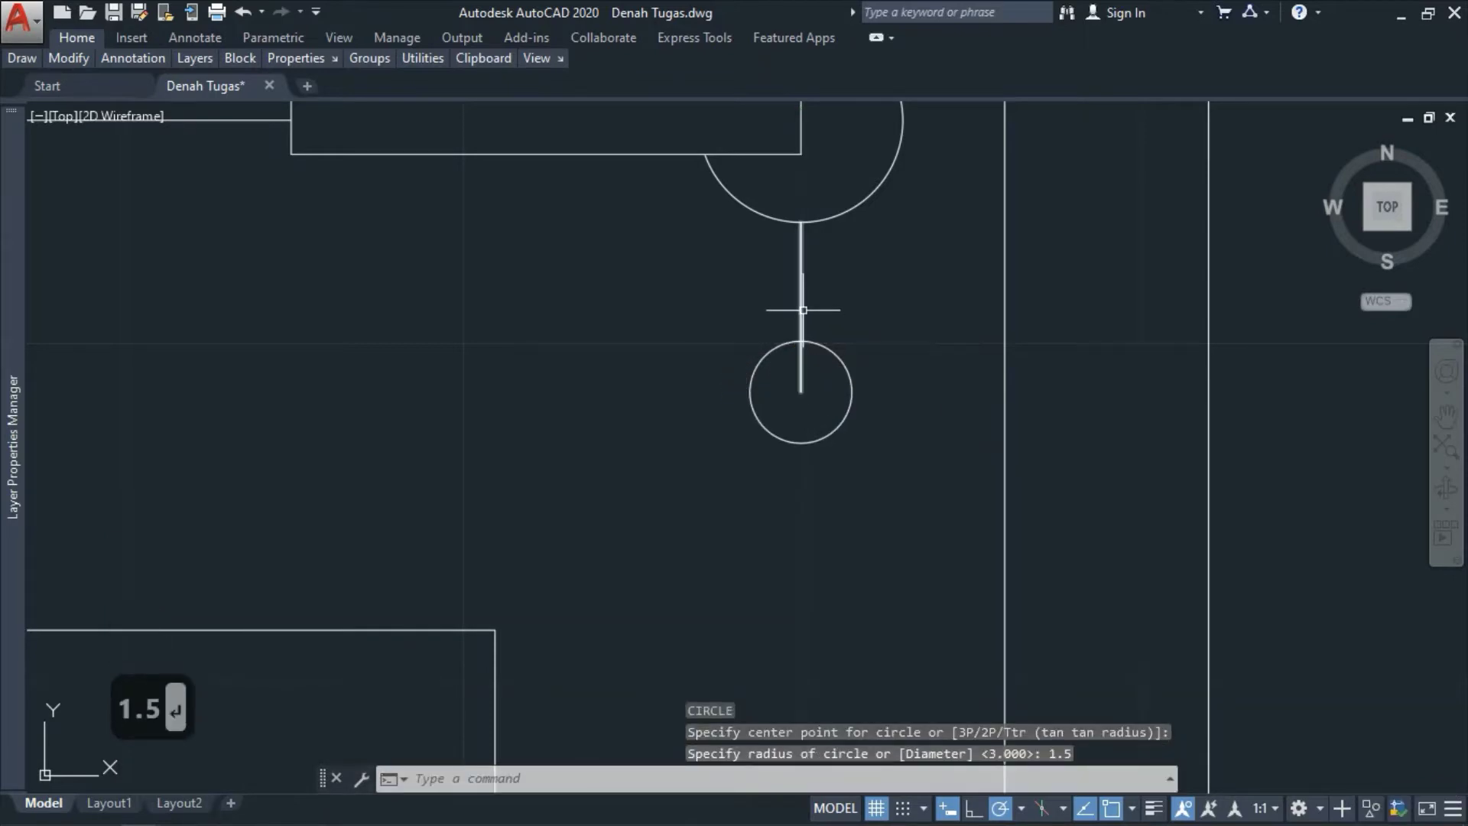
- Erase the vertical guide line between the handle circle and the keyhole circle
click(801, 310)
text(e)
key(space)
scroll(859, 532, down, 4)
scroll(630, 398, down, 2)
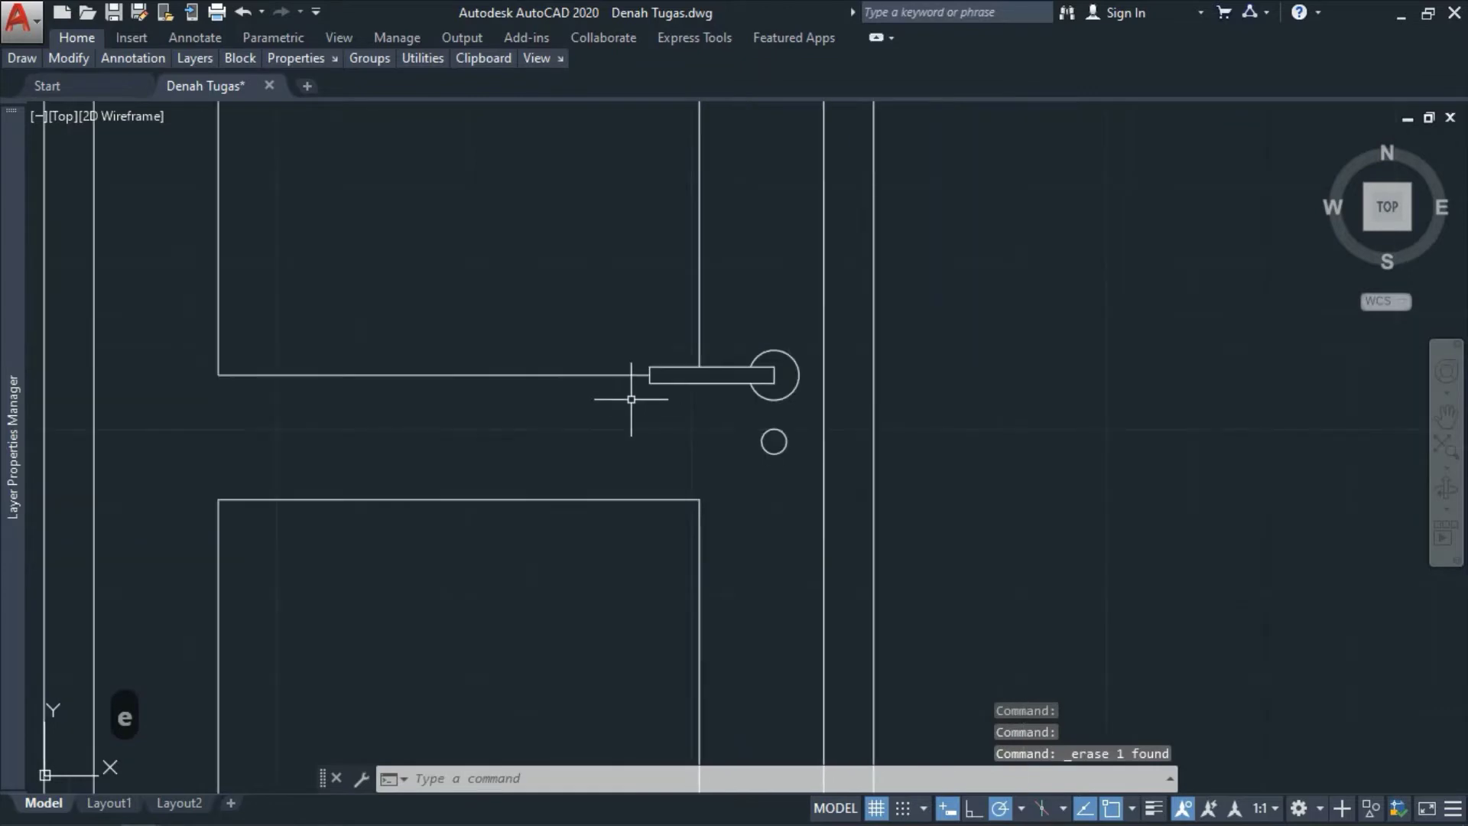
scroll(760, 443, up, 2)
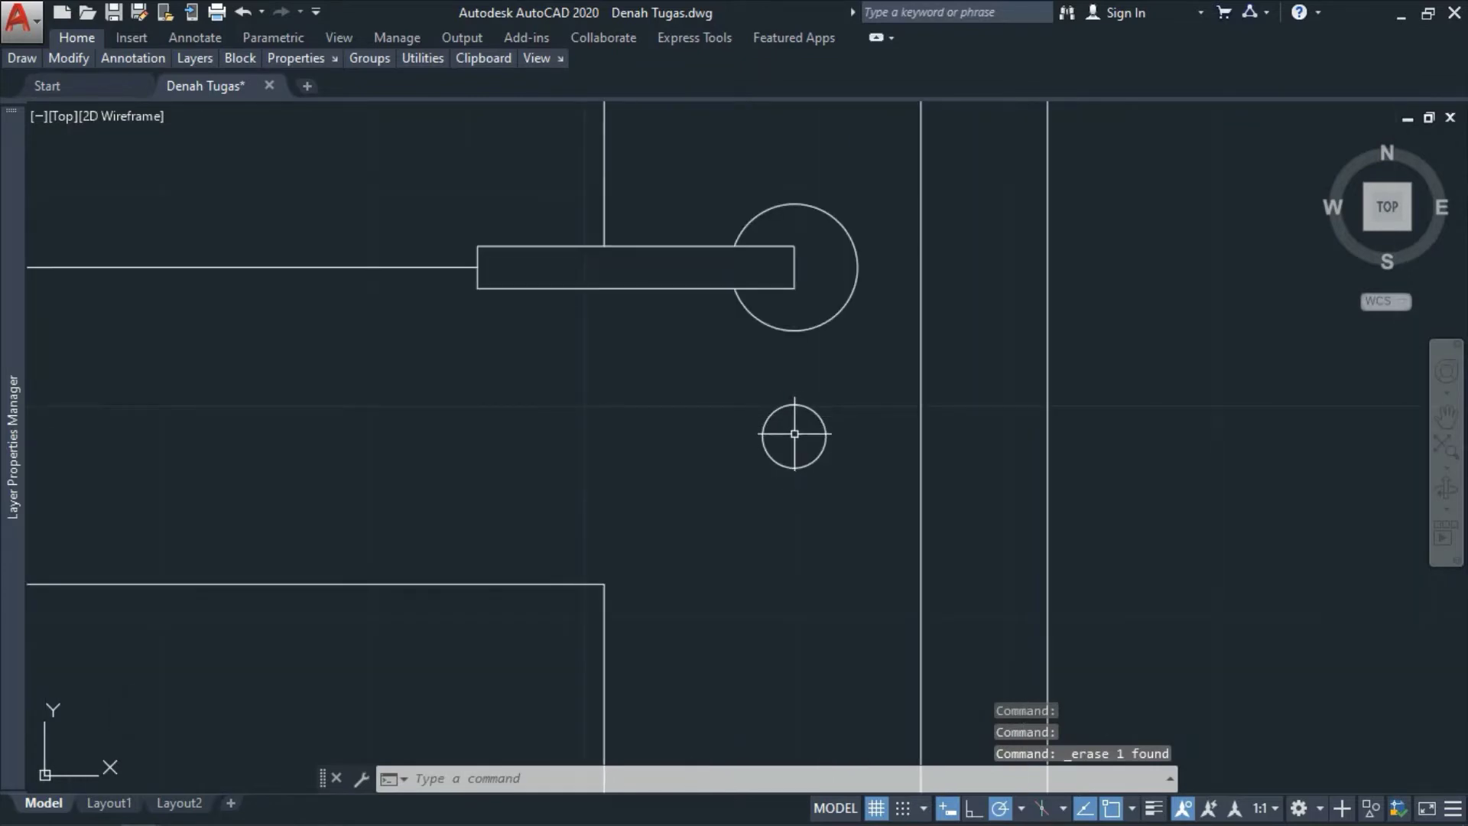
scroll(794, 433, down, 12)
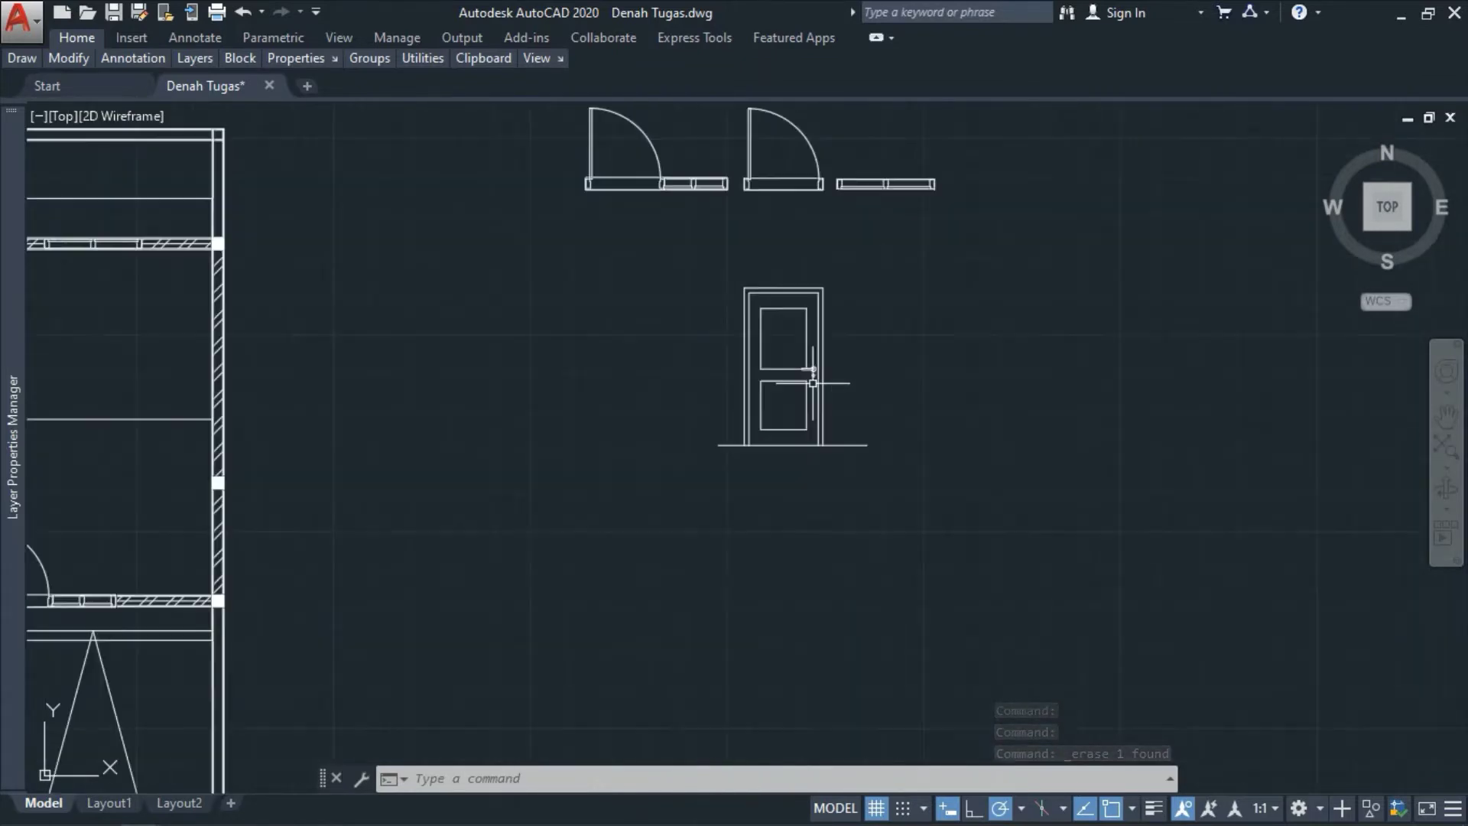
- Draw a vertical projection line from the window plan symbol's lower-left corner down to just above the ground line
scroll(813, 383, up, 2)
scroll(821, 456, down, 3)
scroll(759, 460, up, 3)
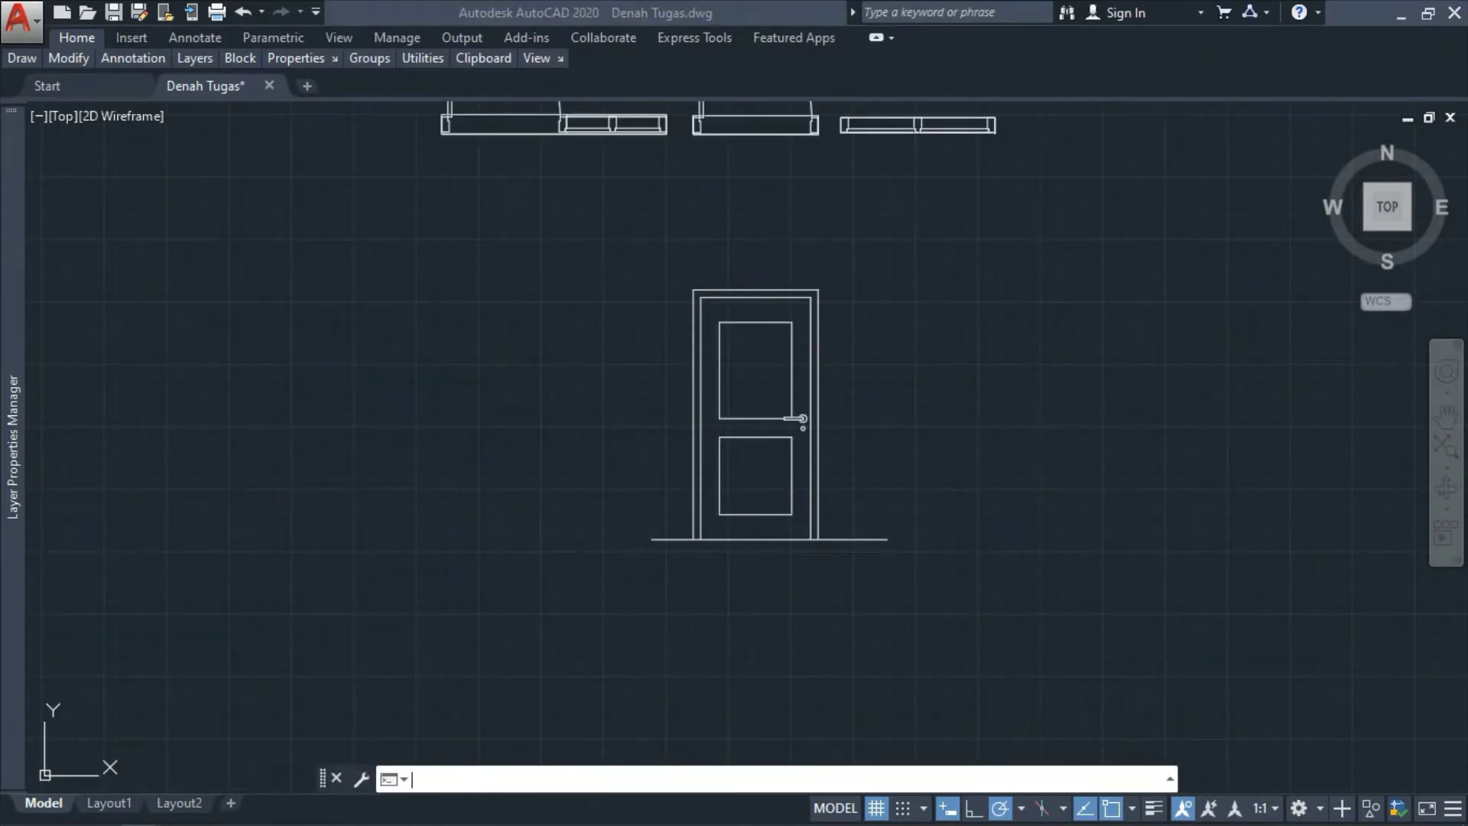
scroll(884, 373, down, 3)
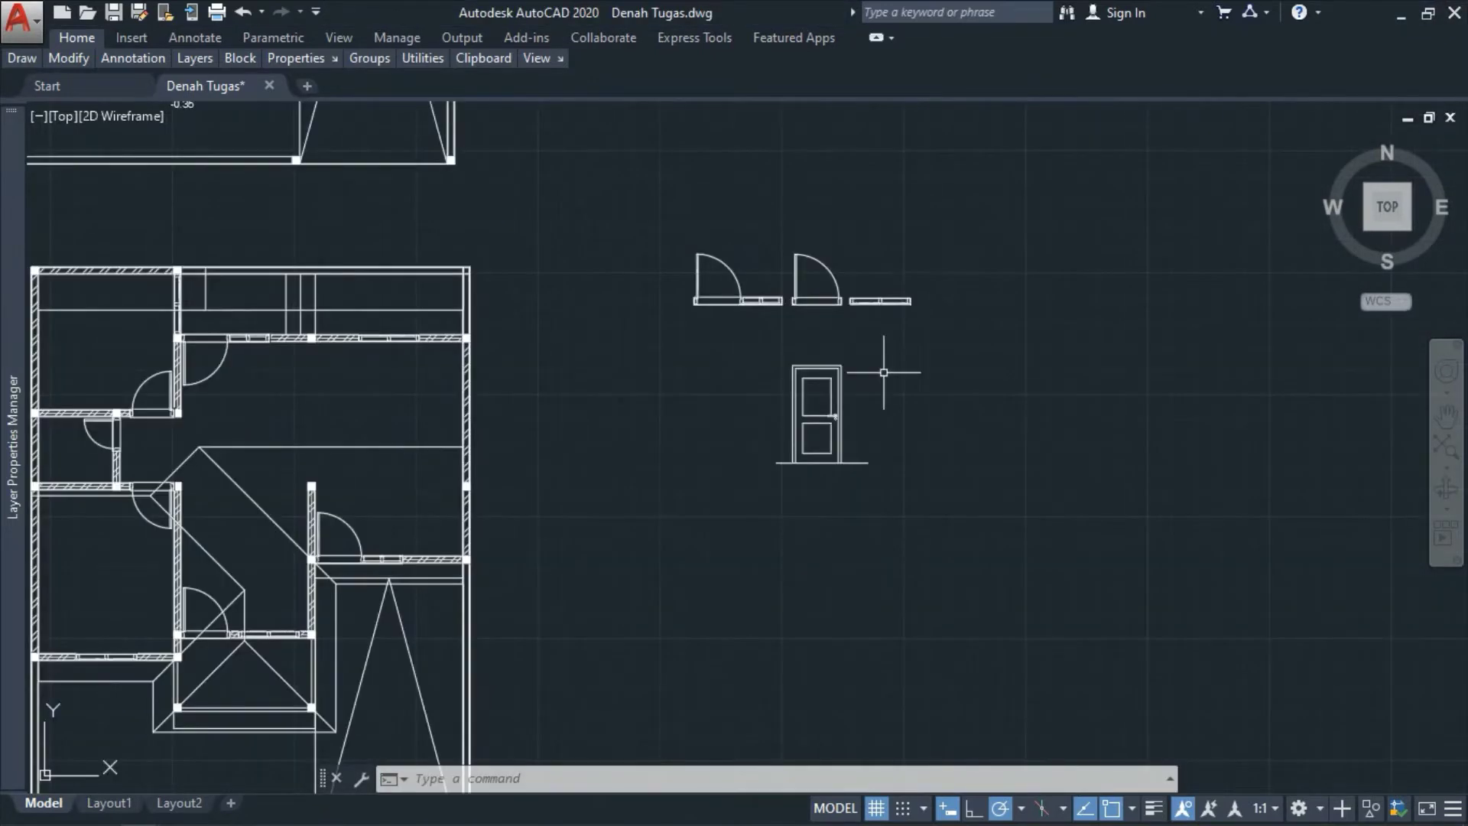
scroll(892, 333, up, 5)
scroll(911, 295, down, 2)
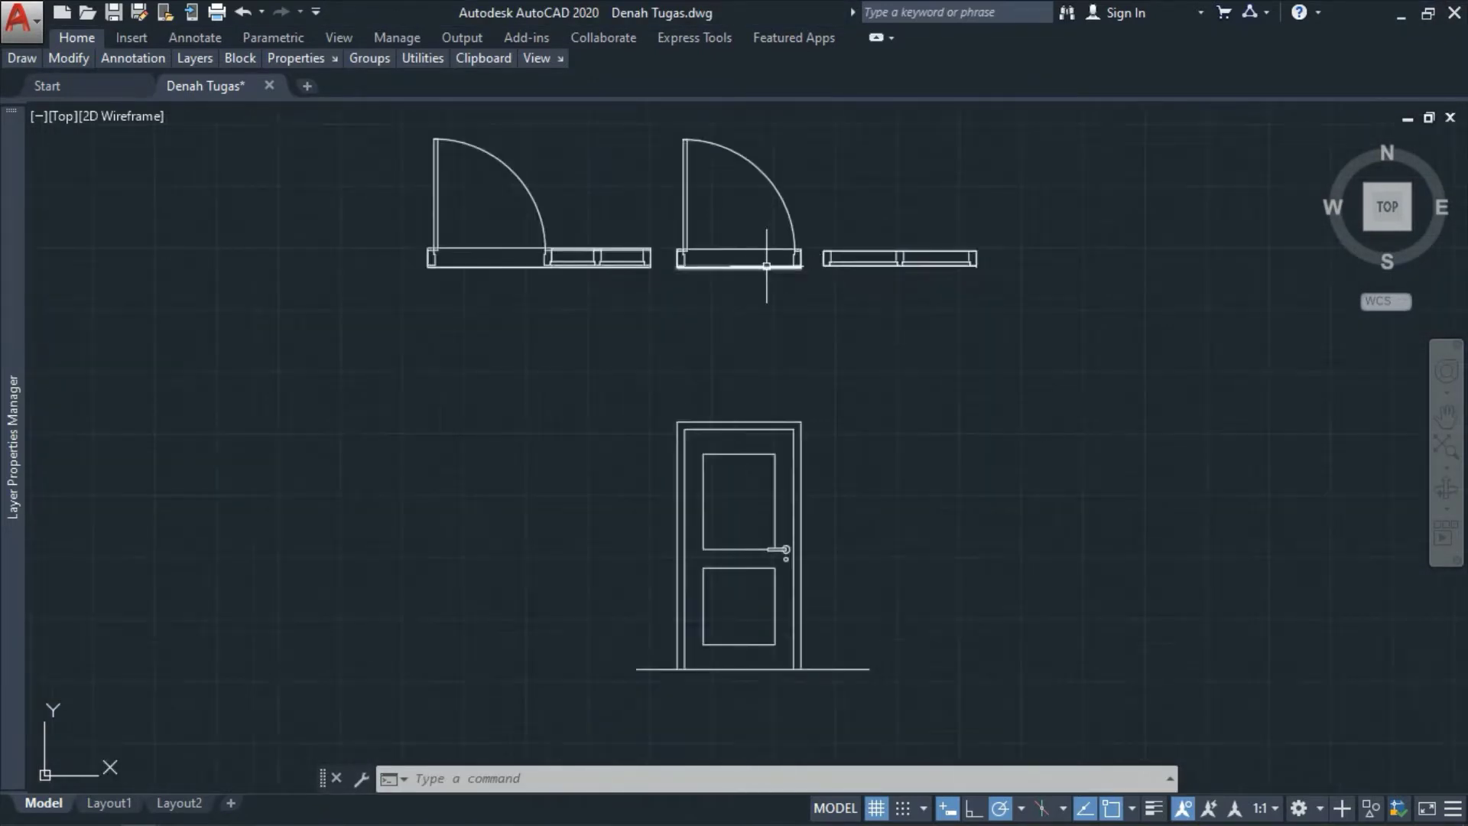
text(l)
key(space)
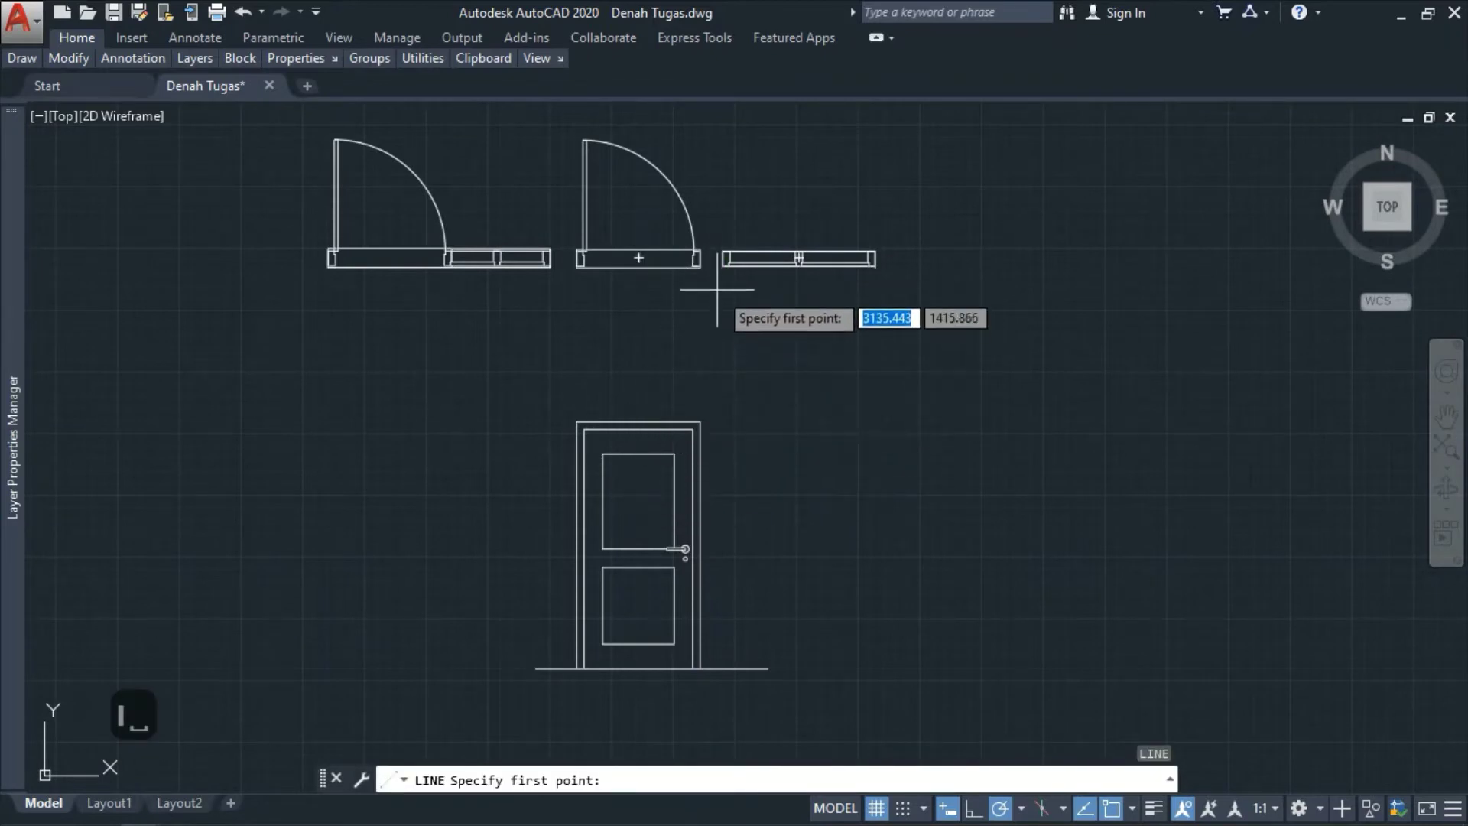
scroll(720, 262, up, 4)
click(730, 260)
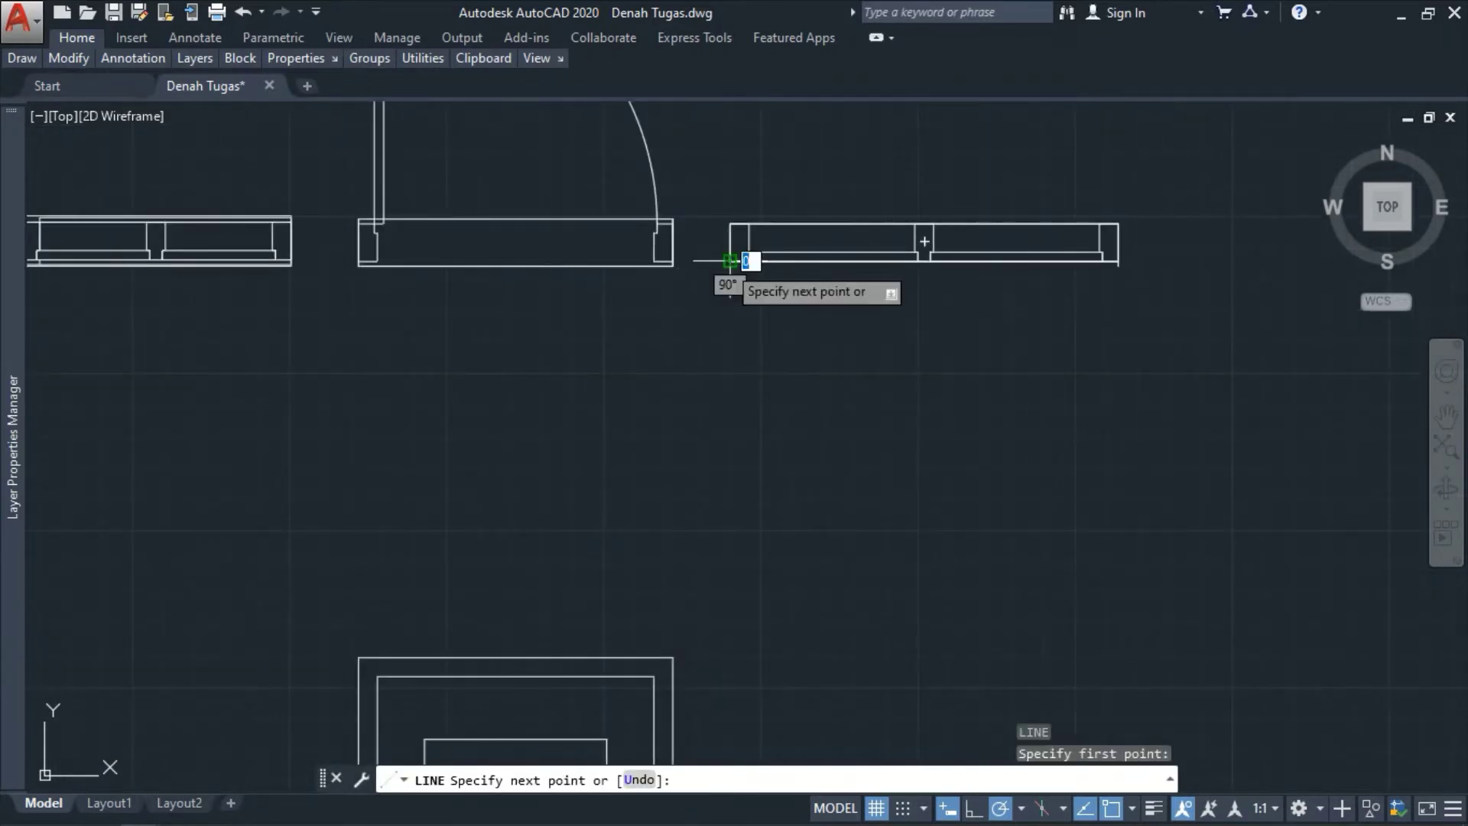
scroll(728, 291, down, 3)
scroll(730, 428, up, 4)
click(725, 545)
key(Escape)
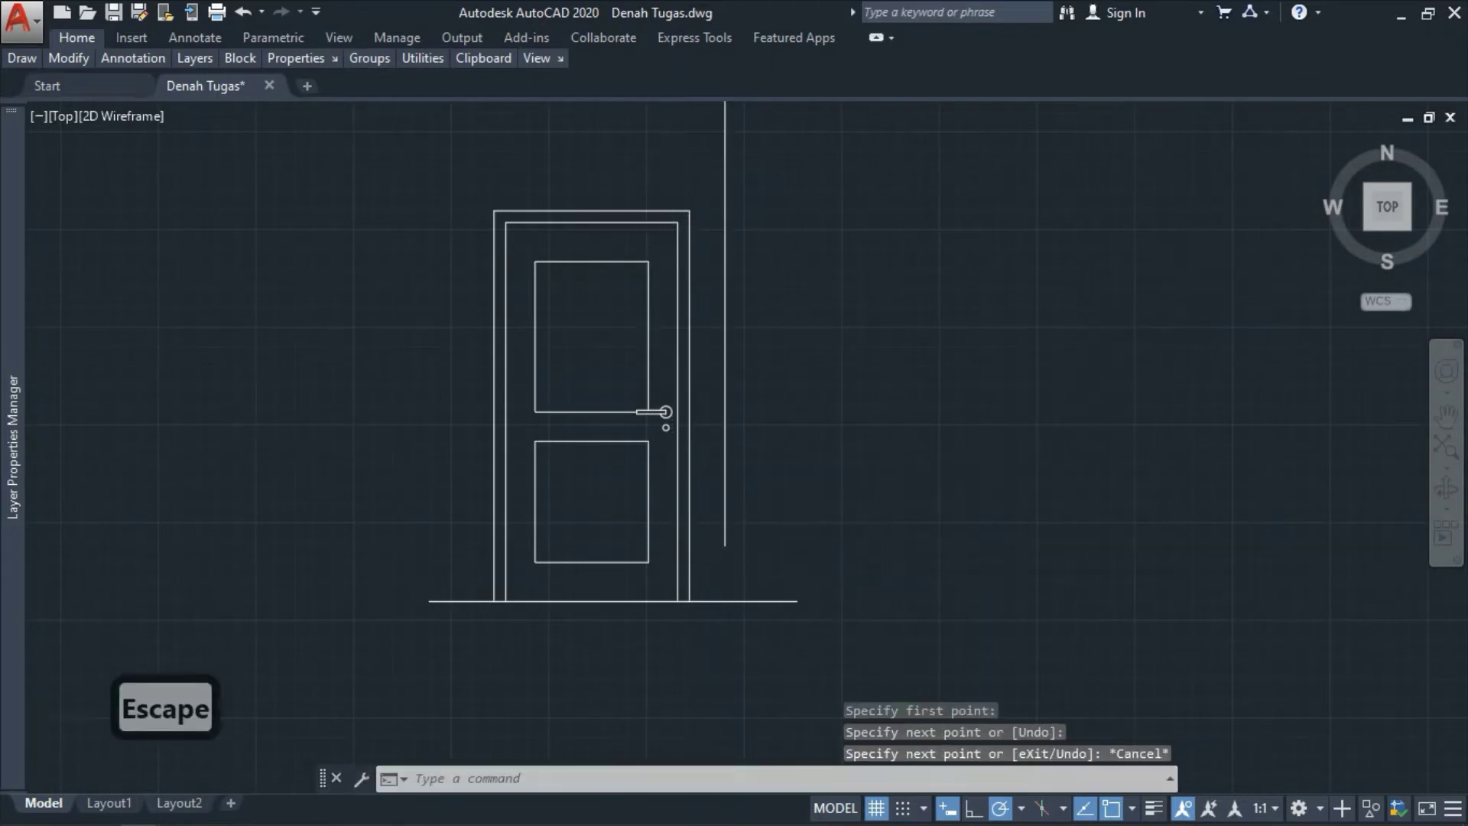
- Draw a second vertical projection line down from the window plan symbol's lower-right corner, about as long as the left one
scroll(813, 370, down, 3)
key(space)
click(820, 300)
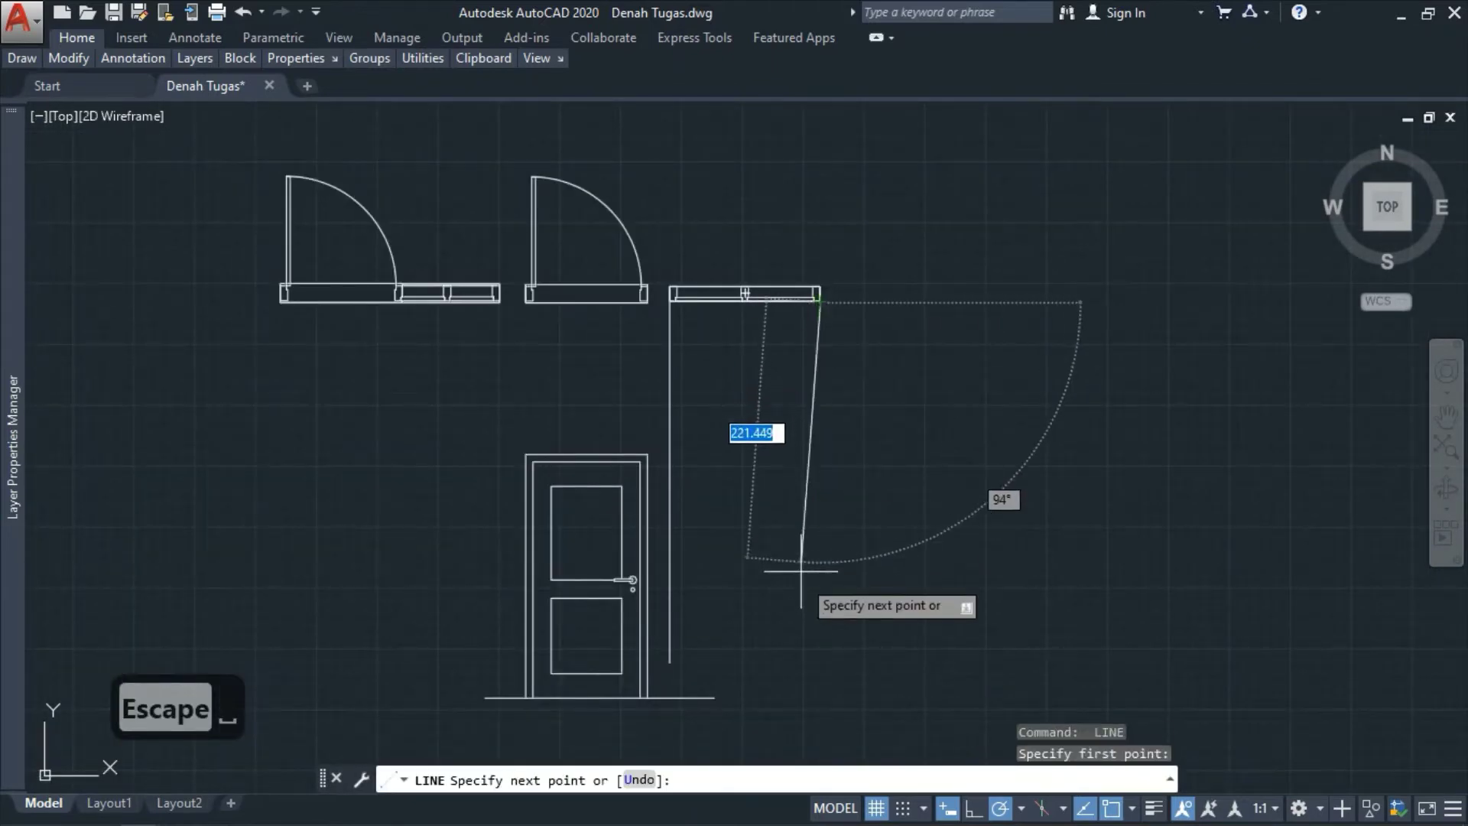
click(814, 671)
key(Escape)
- Draw a horizontal line from the door frame's top-right corner across to the window's right projection line
key(space)
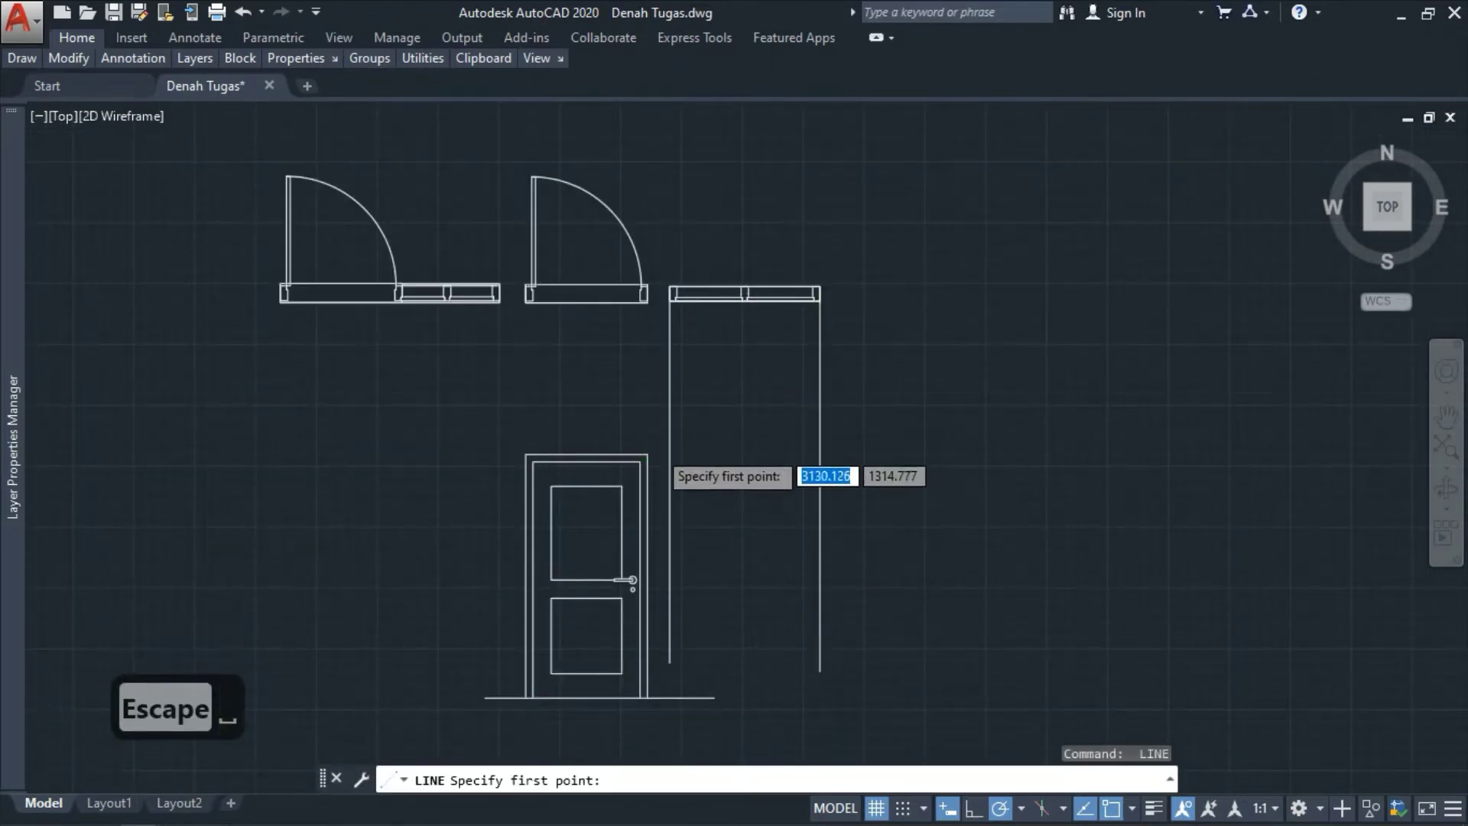
scroll(659, 455, up, 4)
click(628, 464)
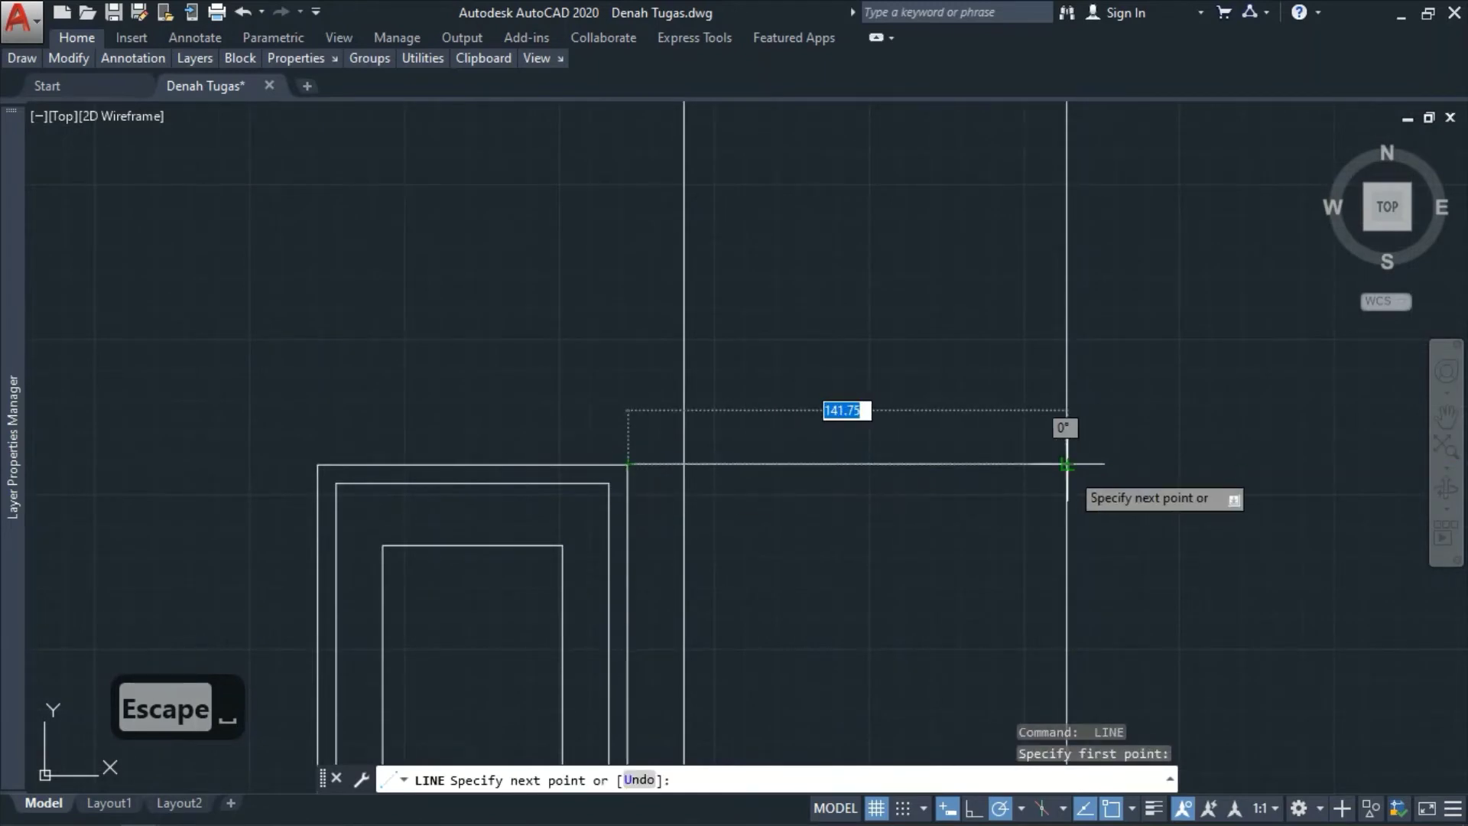
click(1066, 464)
key(Escape)
scroll(909, 422, down, 3)
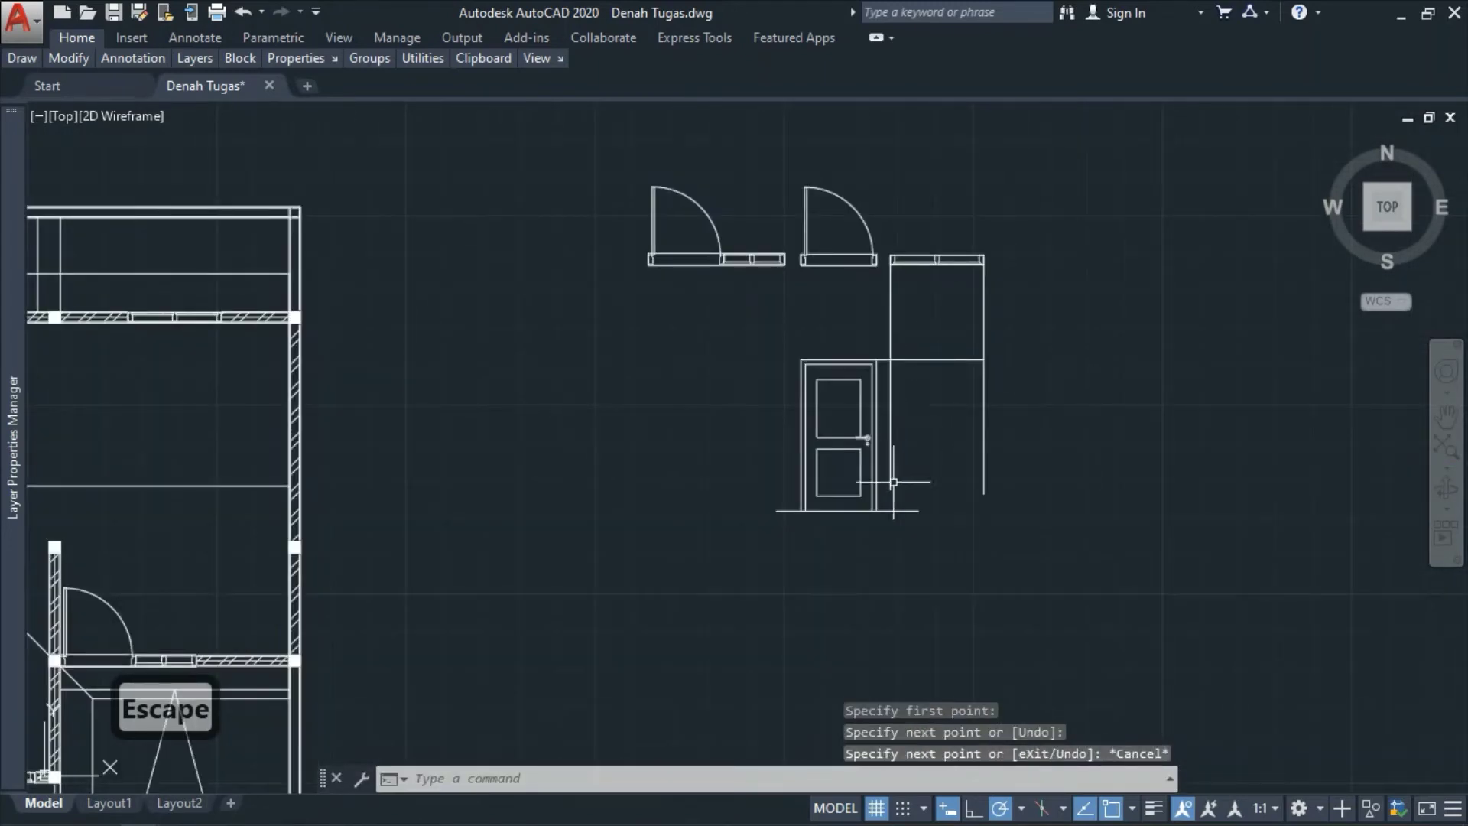
scroll(893, 482, up, 2)
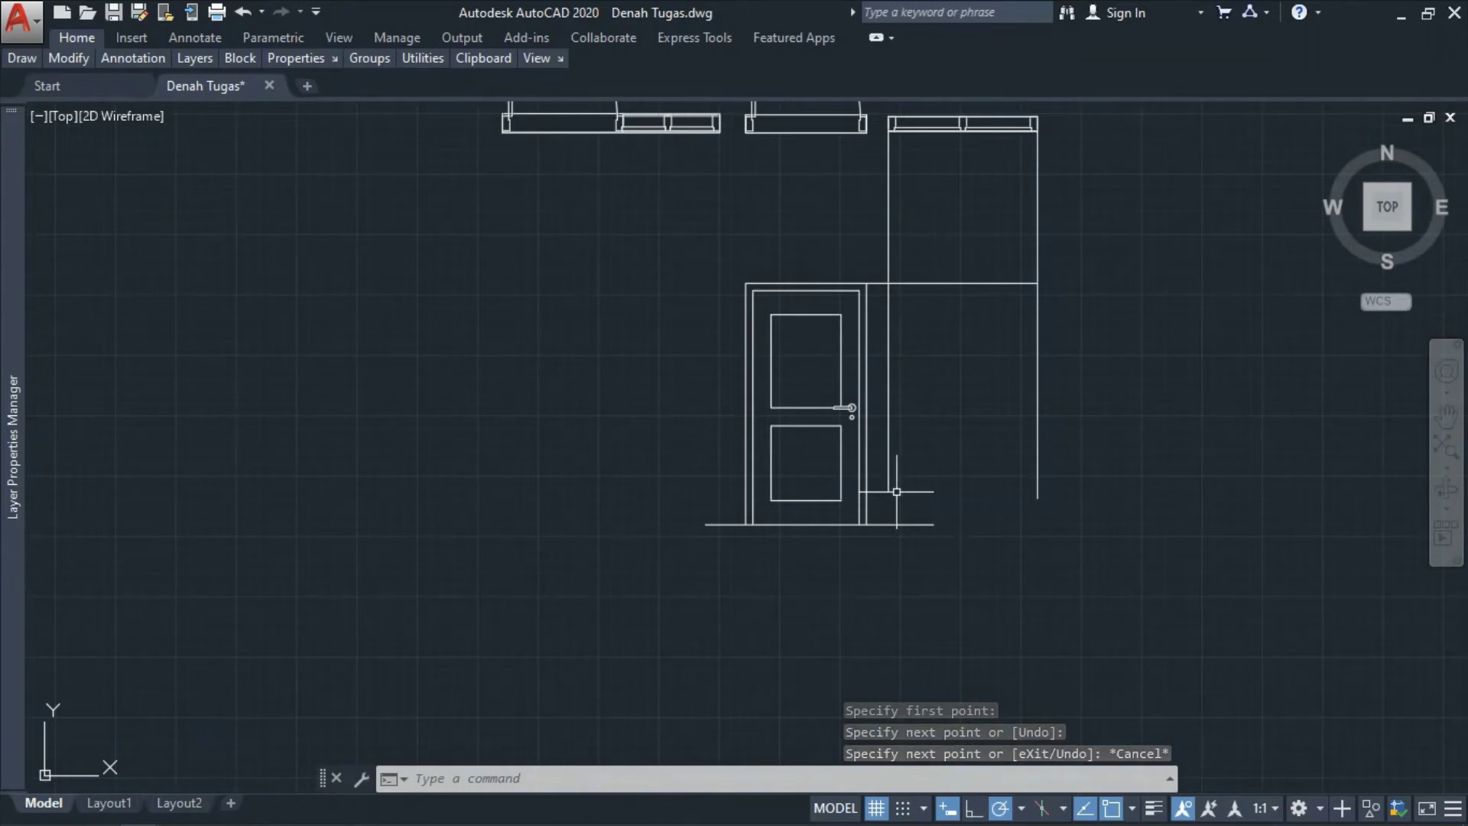
scroll(895, 491, up, 2)
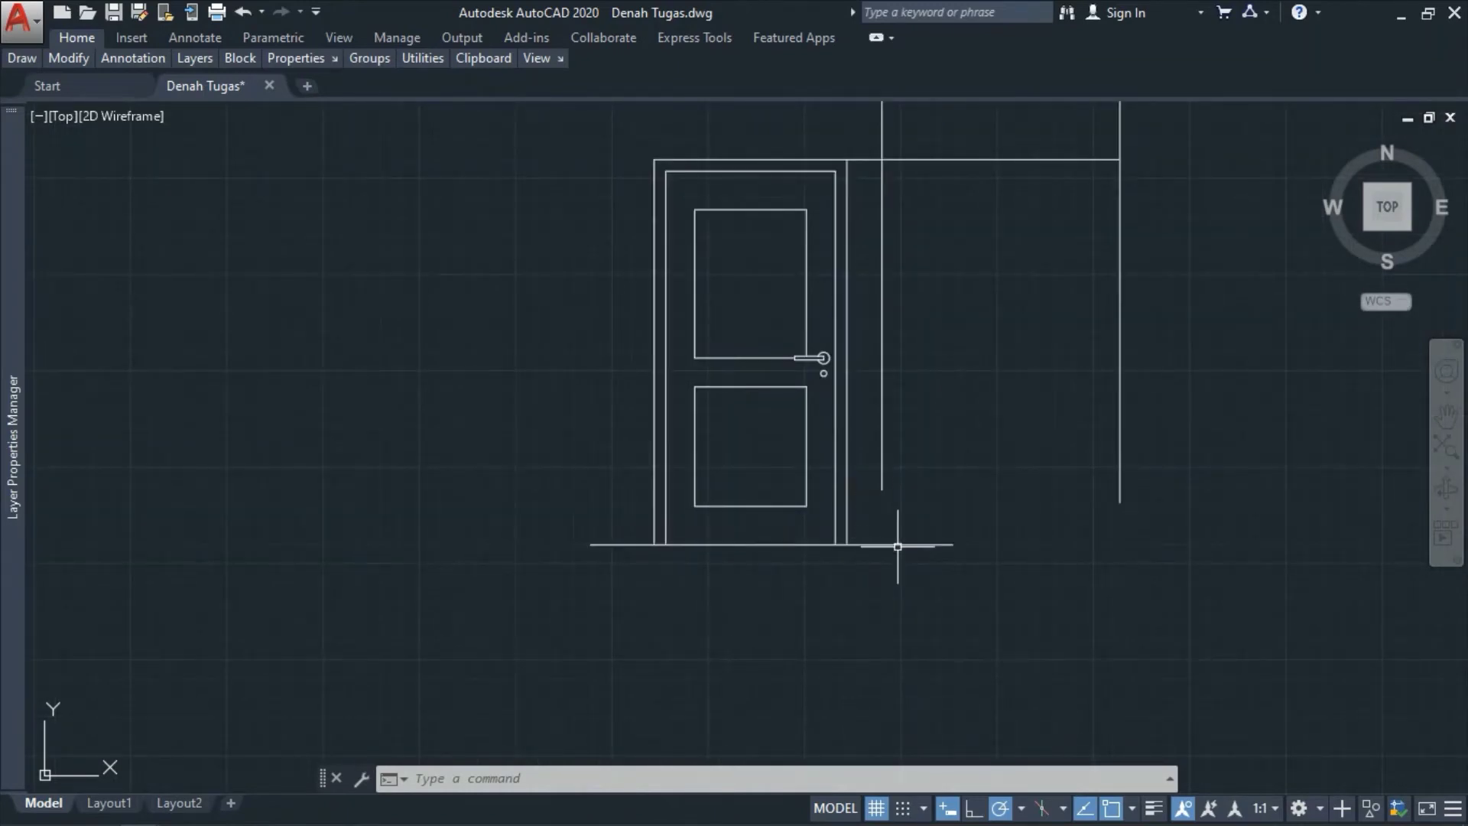
text(l)
key(space)
key(Escape)
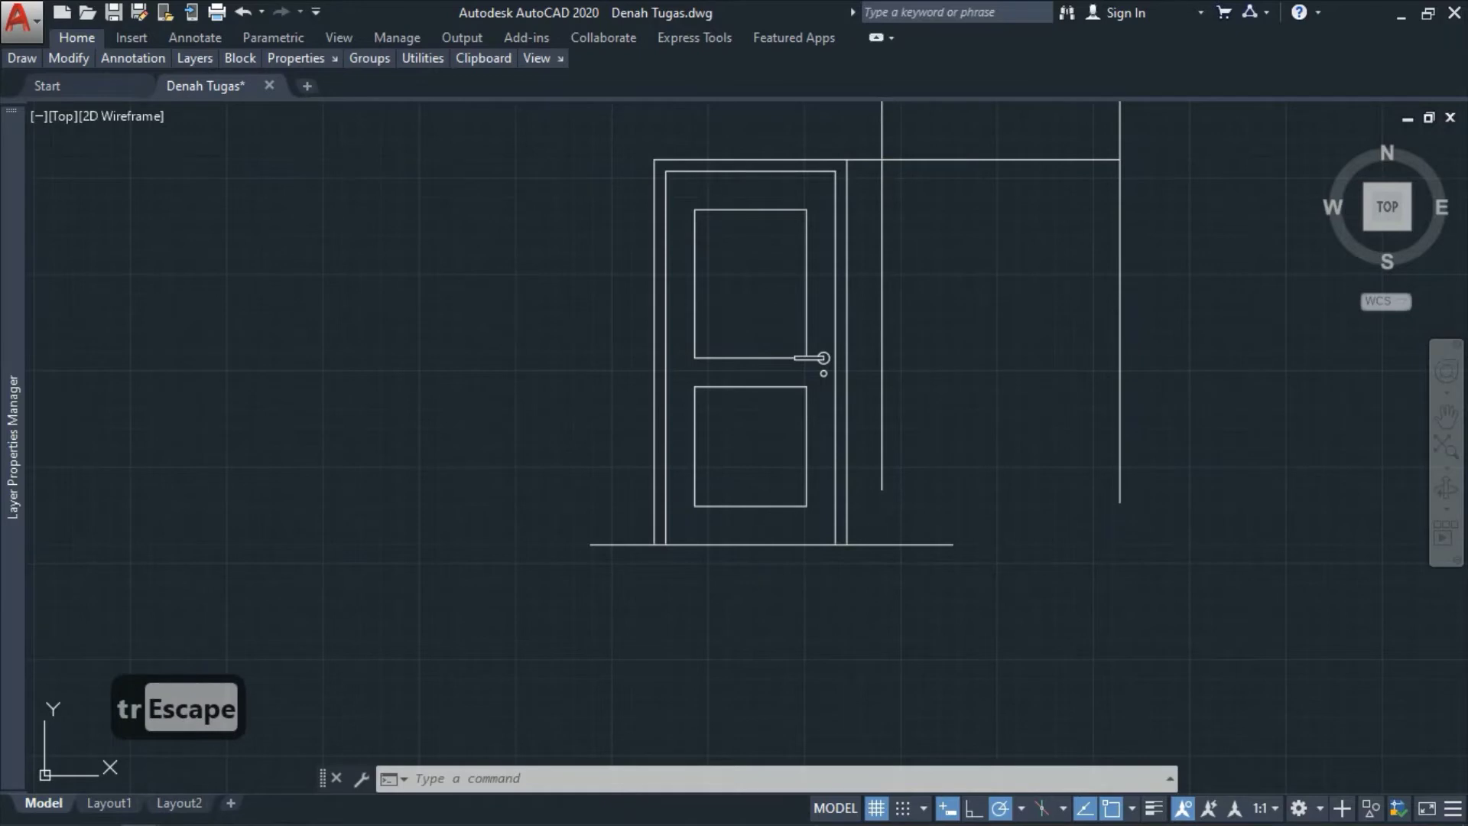
- Fillet the window outline's top line with the left and right vertical lines at radius 0 to form two sharp upper corners
scroll(867, 334, down, 3)
scroll(907, 206, up, 5)
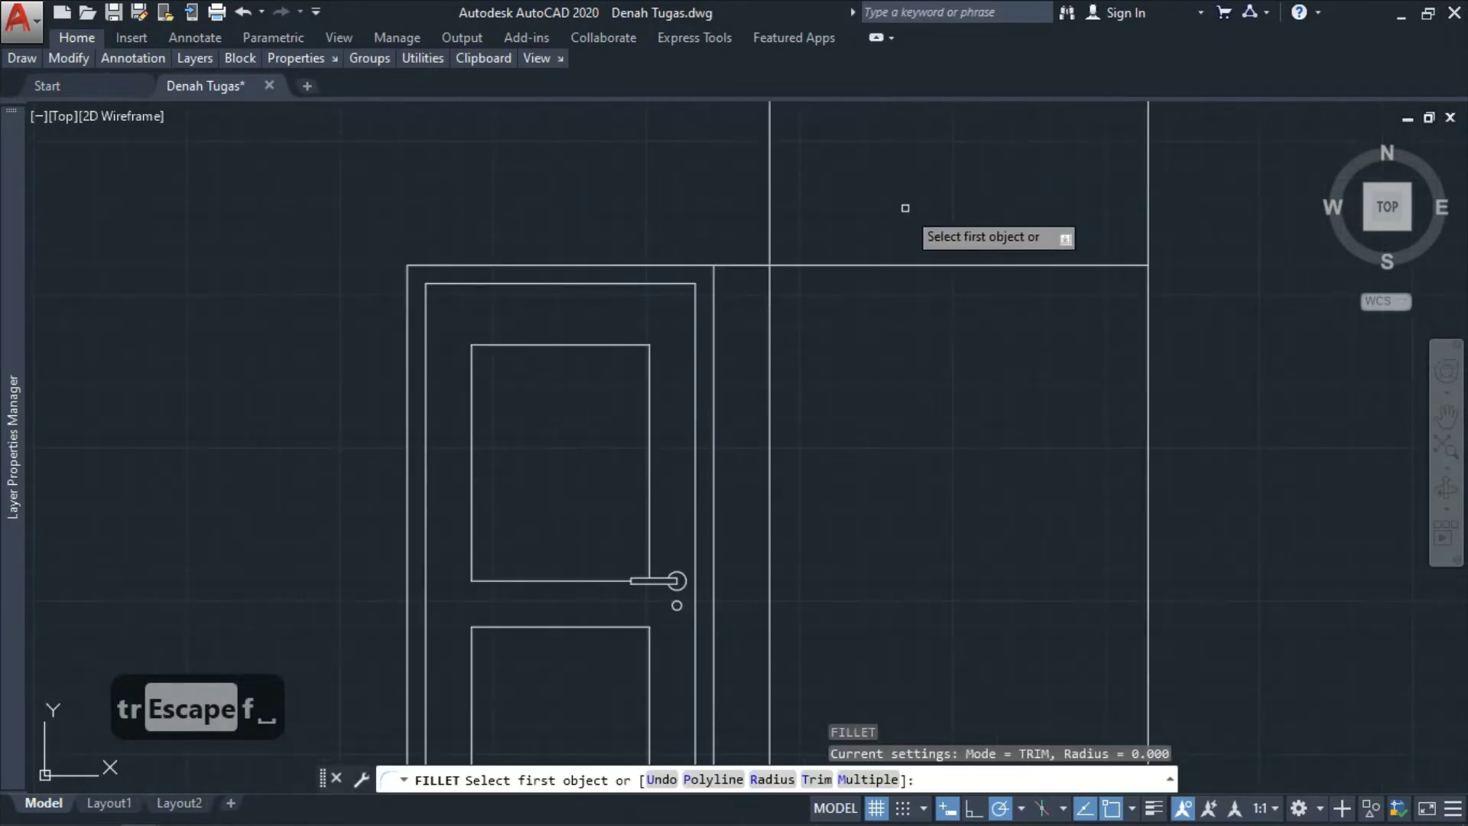
click(840, 276)
click(766, 318)
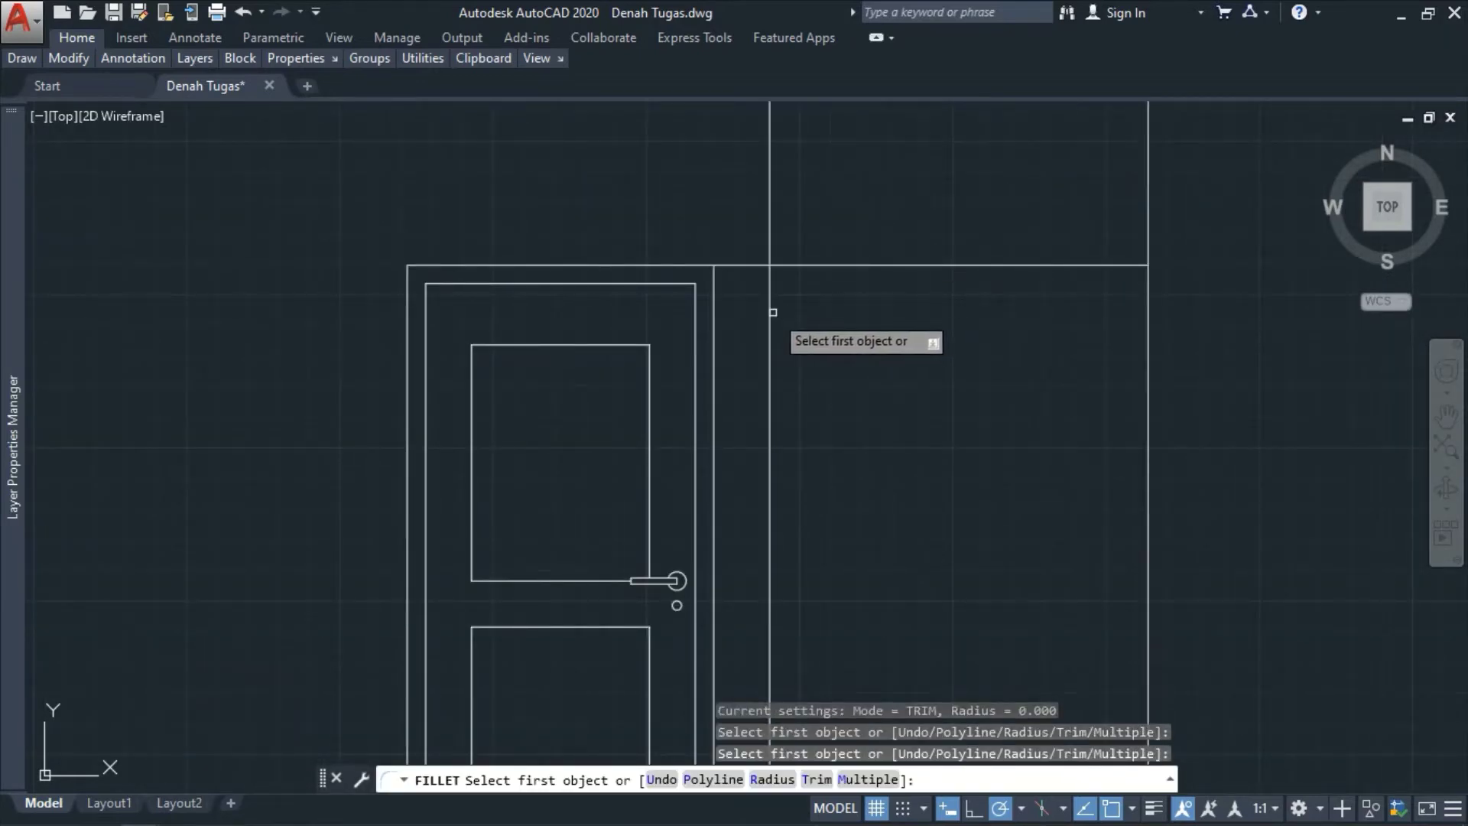
click(770, 312)
click(804, 270)
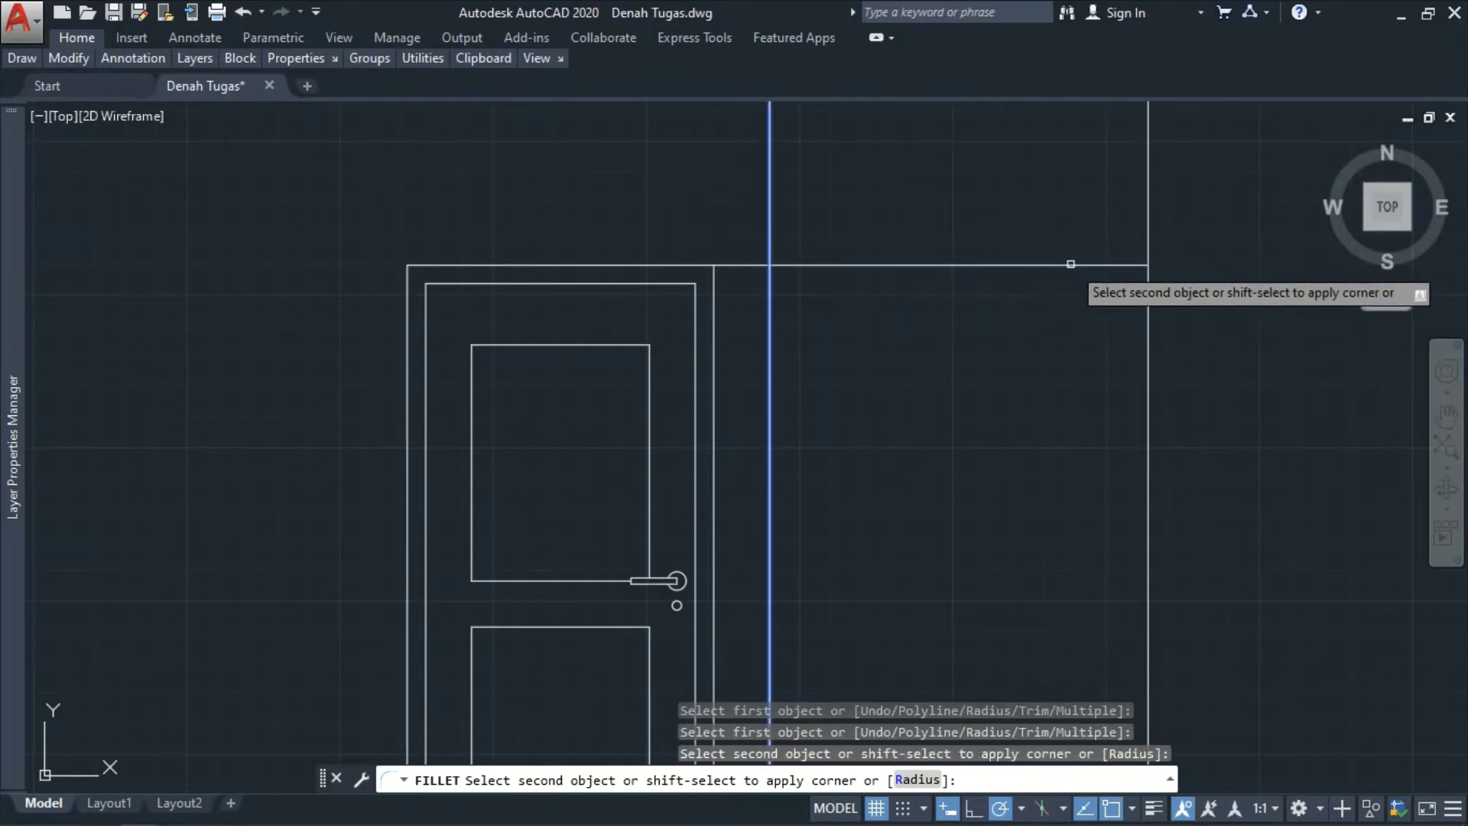
click(1084, 267)
key(space)
click(1108, 266)
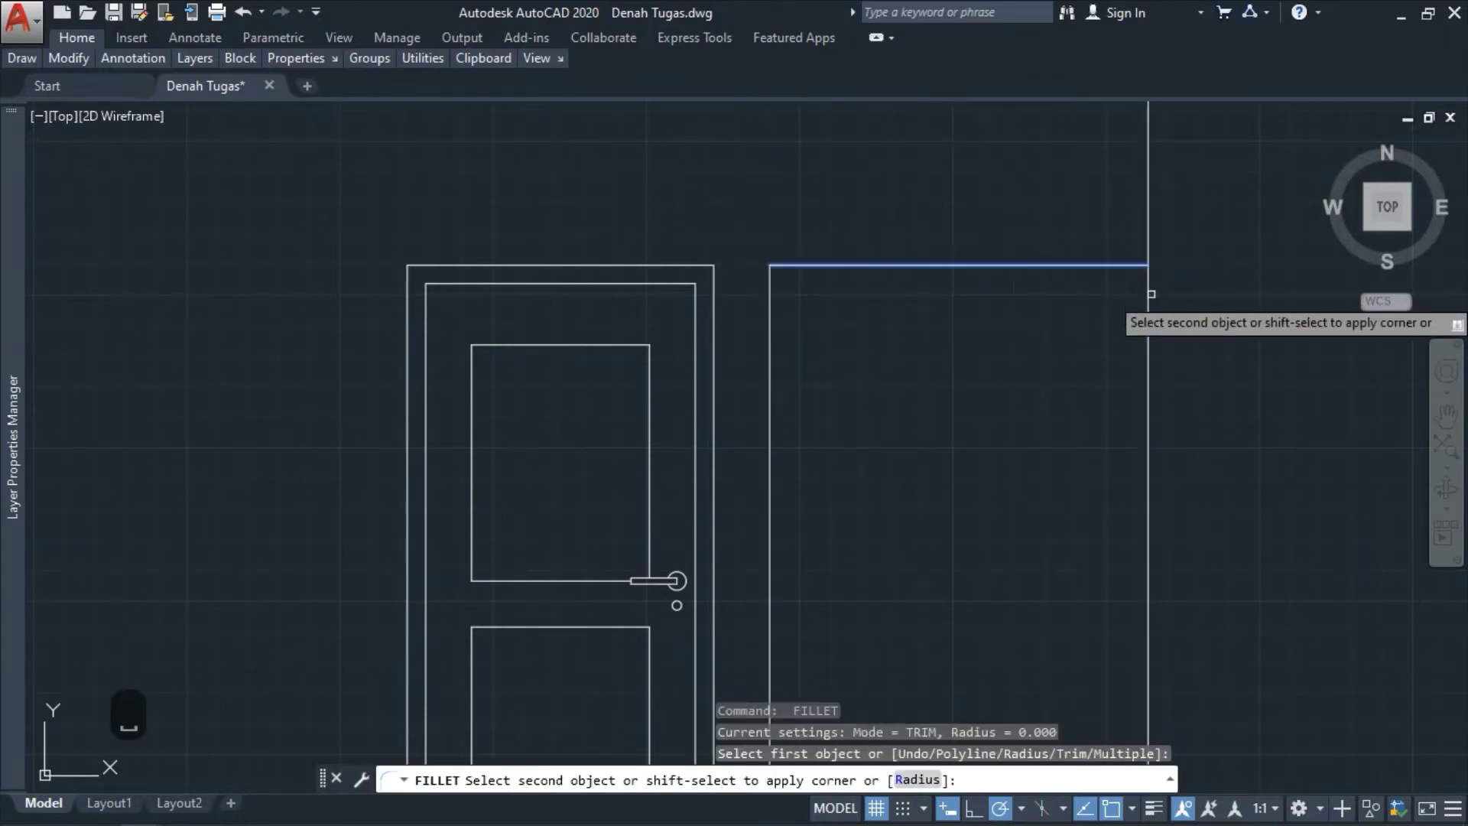
click(1149, 295)
key(Escape)
click(1114, 267)
text(m)
key(space)
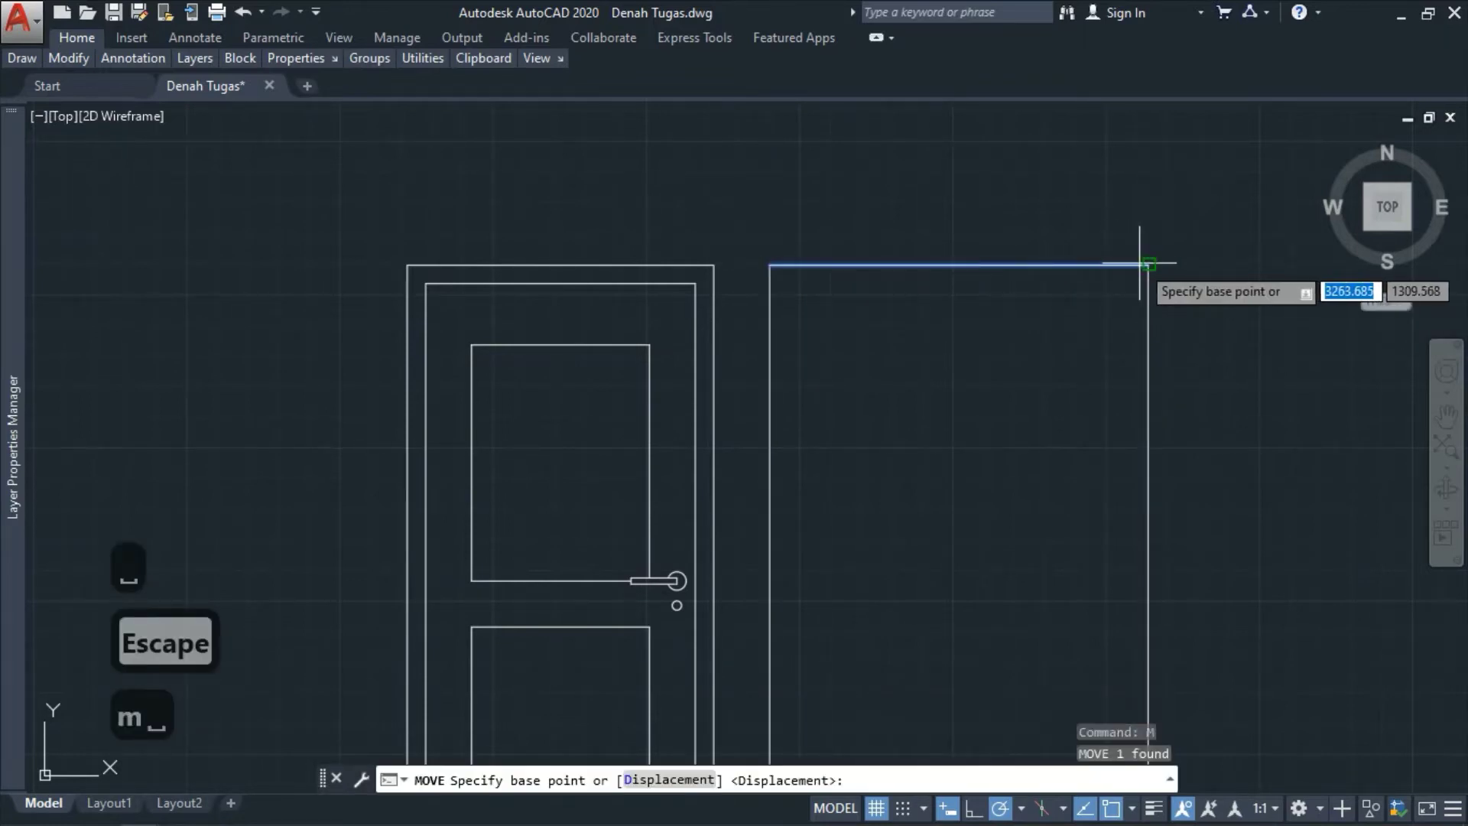
key(Escape)
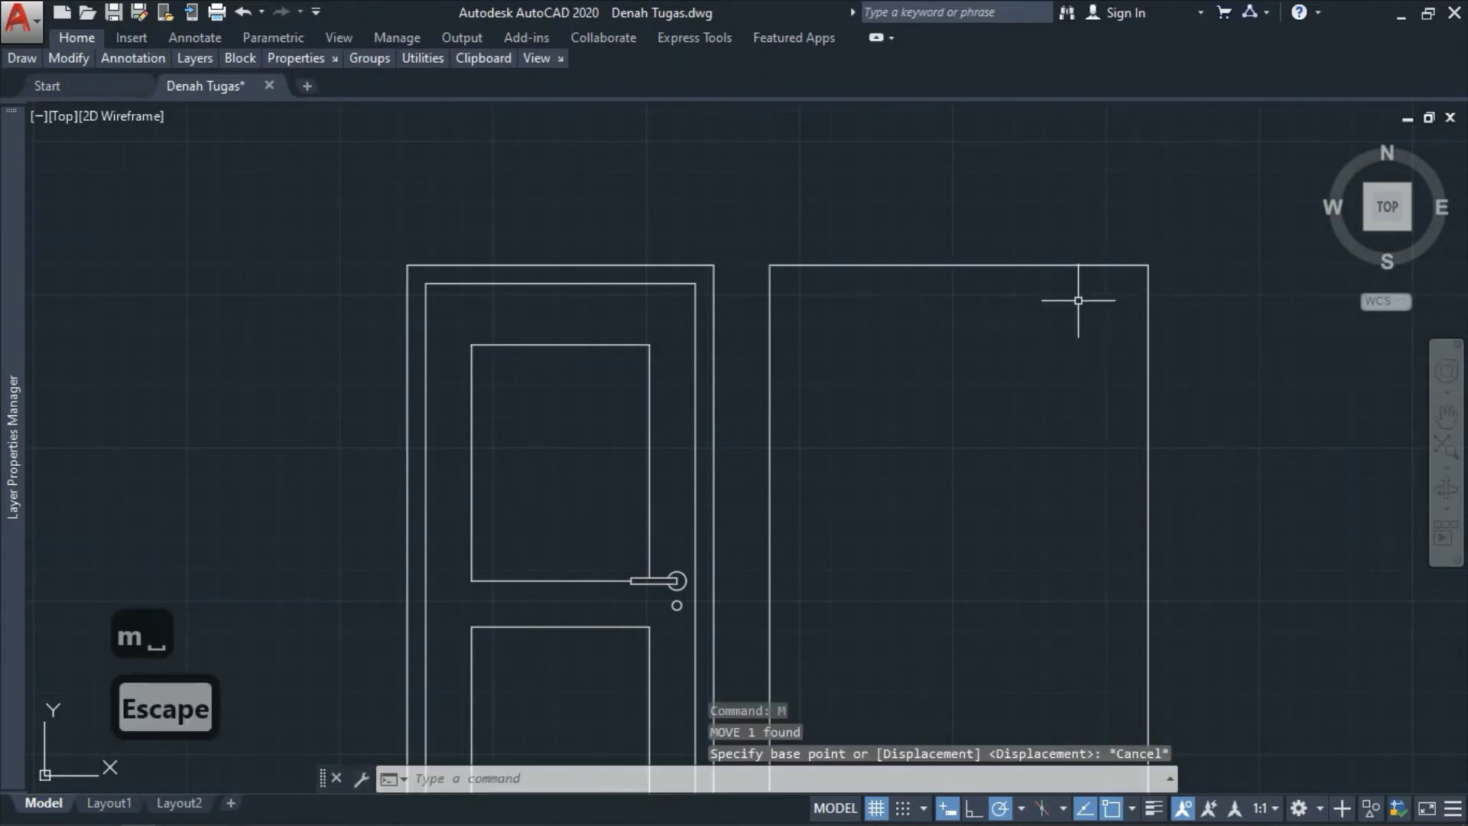
- Copy the window outline's top line straight down by 160 units from its right endpoint
text(co)
key(space)
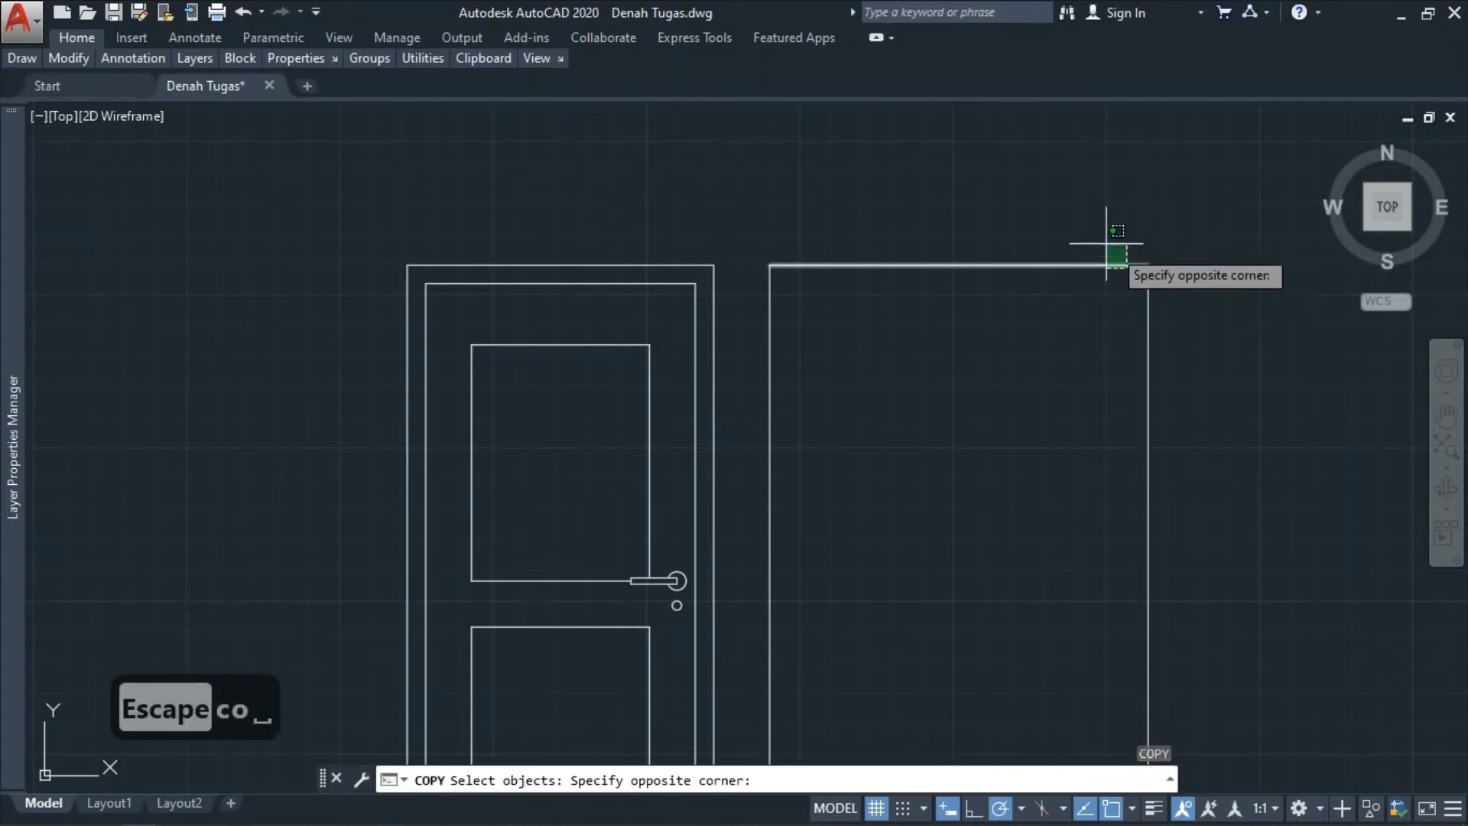
click(1114, 238)
key(space)
click(1148, 265)
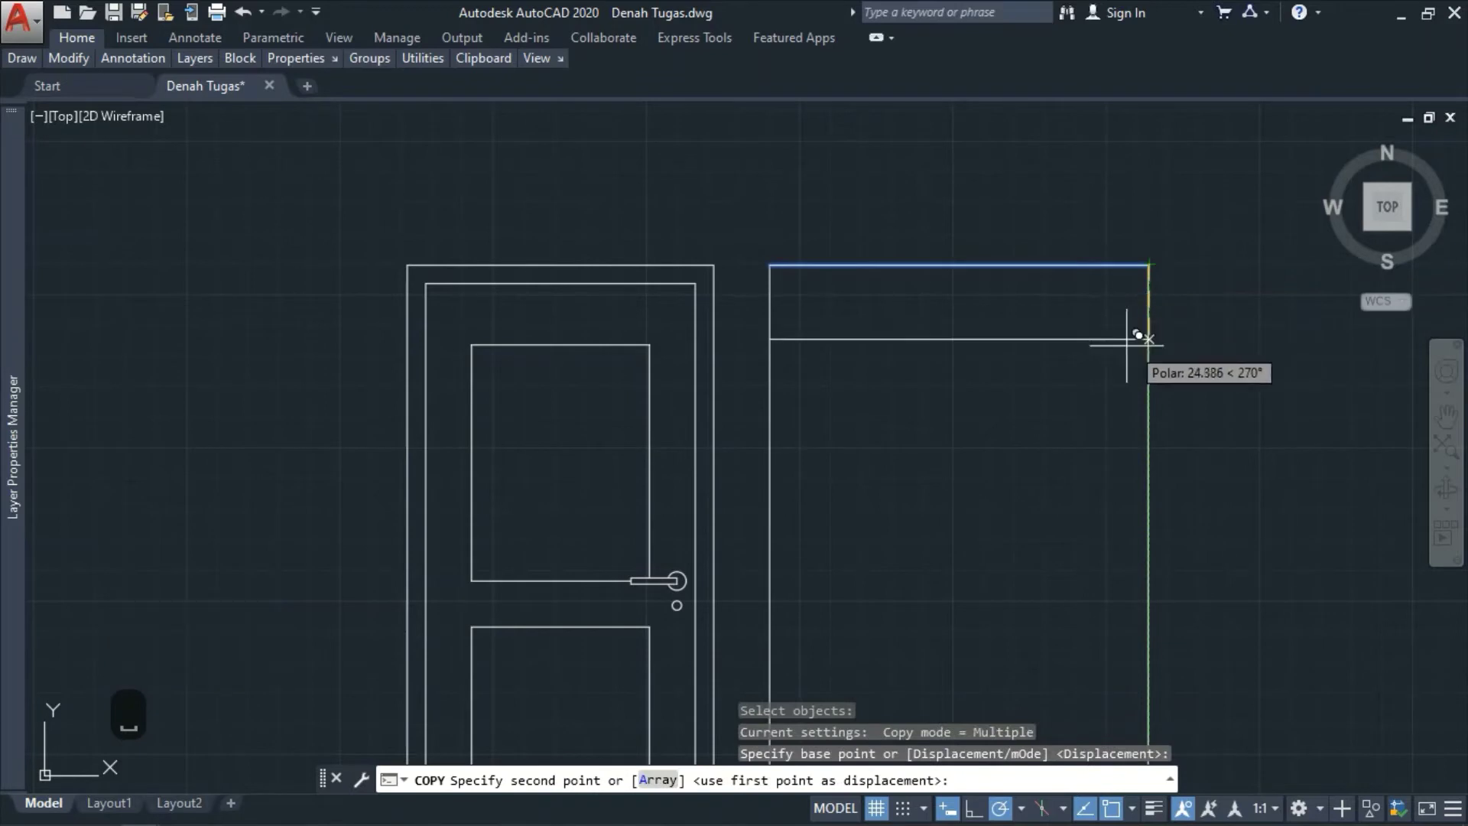
text(160)
key(Return)
key(Escape)
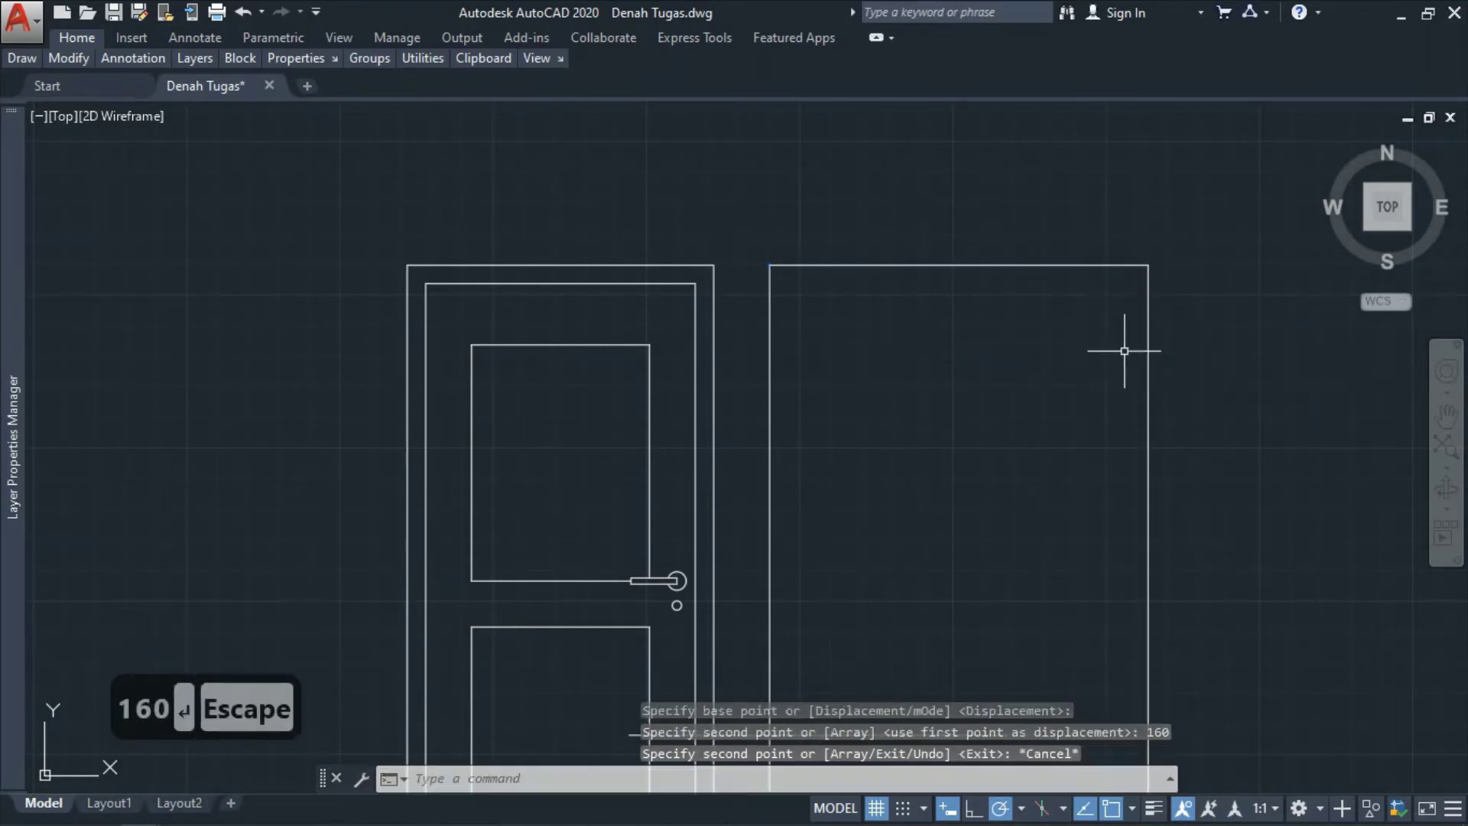
- Undo the copy of the window's top line
scroll(1124, 344, down, 7)
scroll(914, 249, up, 5)
key(ctrl+z)
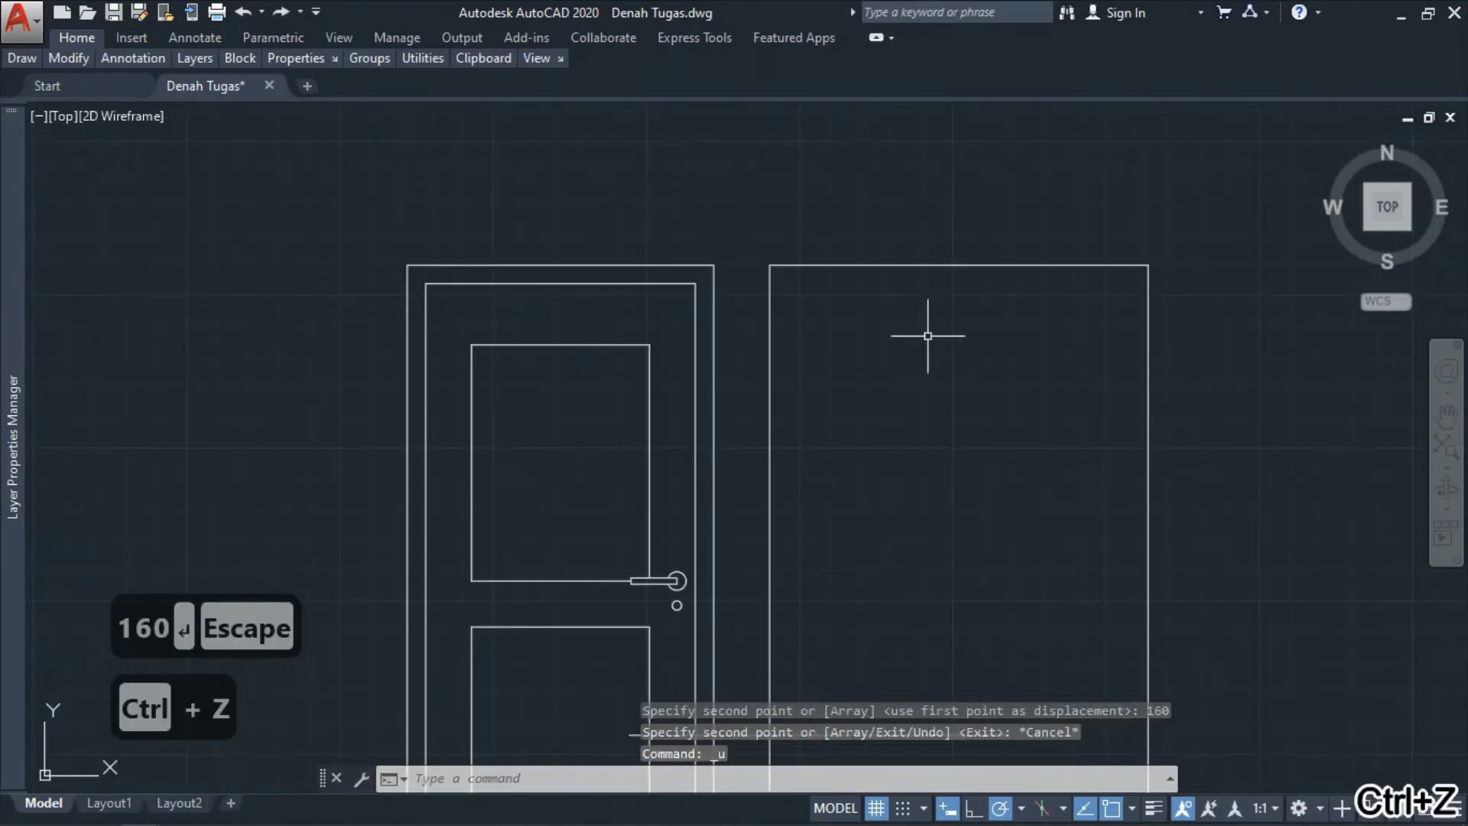
key(ctrl+z)
- Copy the window outline's top line 160 units straight down to form the window's bottom edge
scroll(879, 260, down, 2)
click(880, 255)
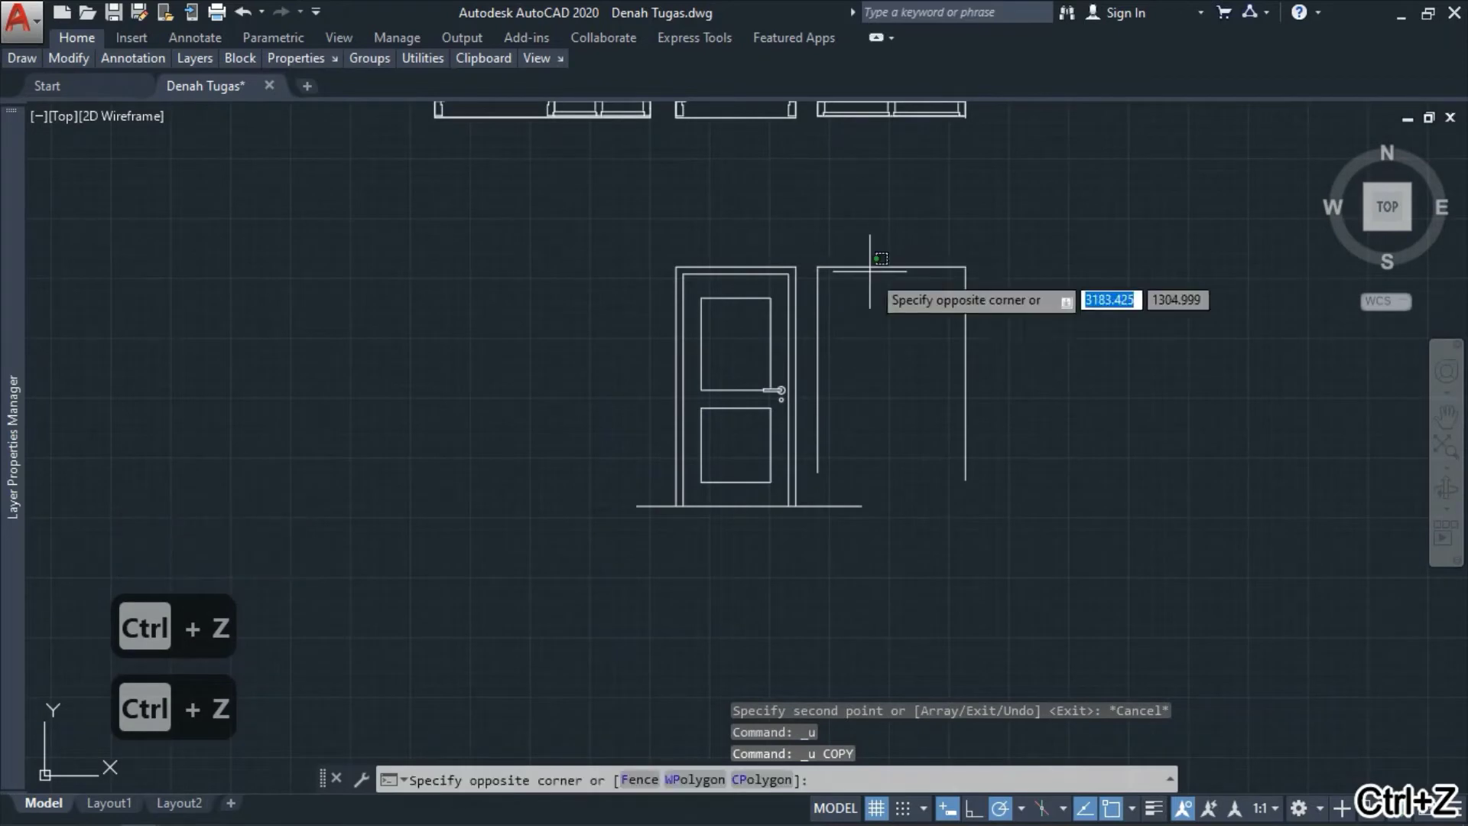
click(857, 281)
text(co)
key(space)
click(1044, 277)
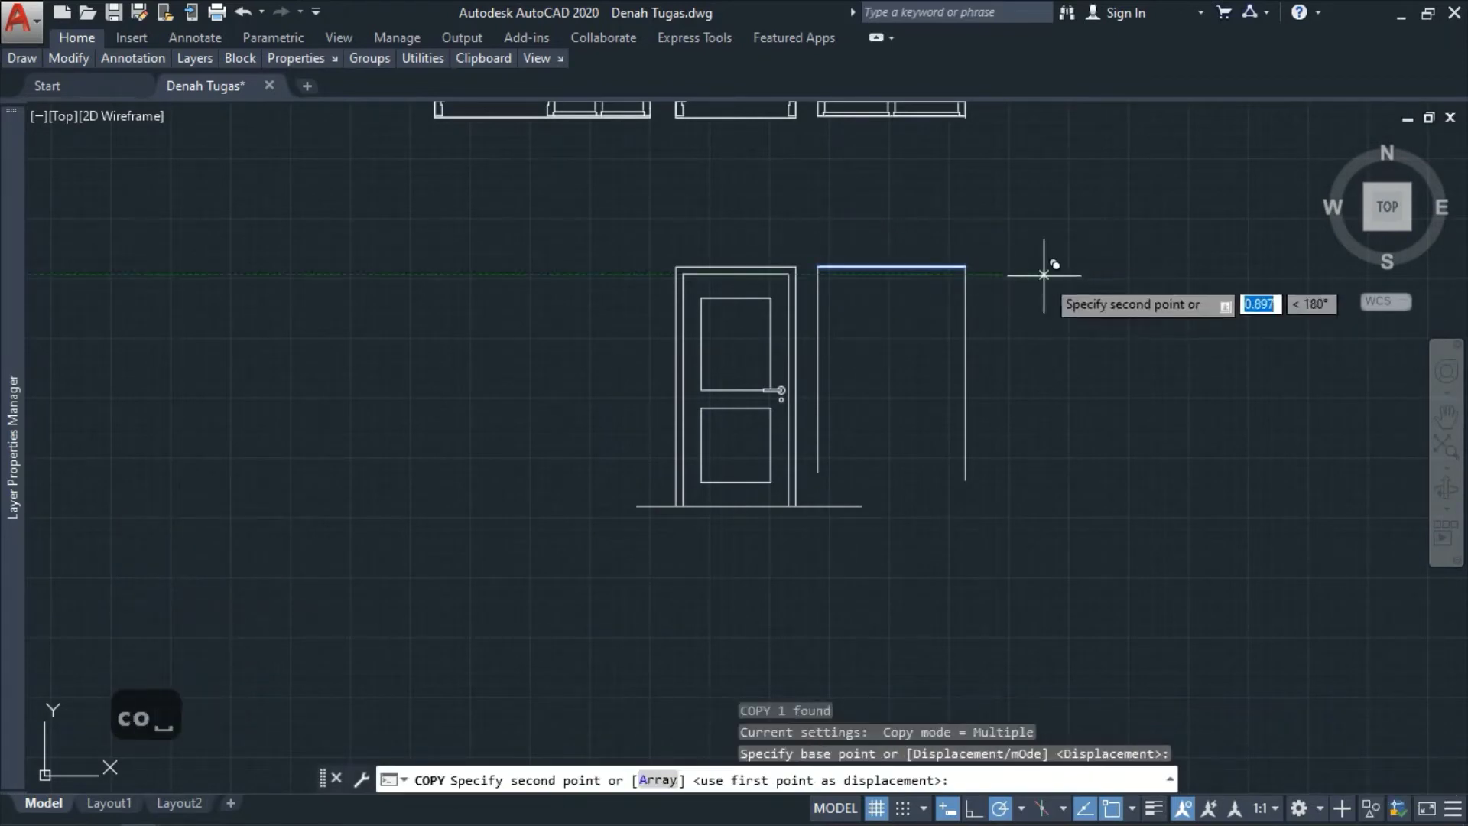
text(16)
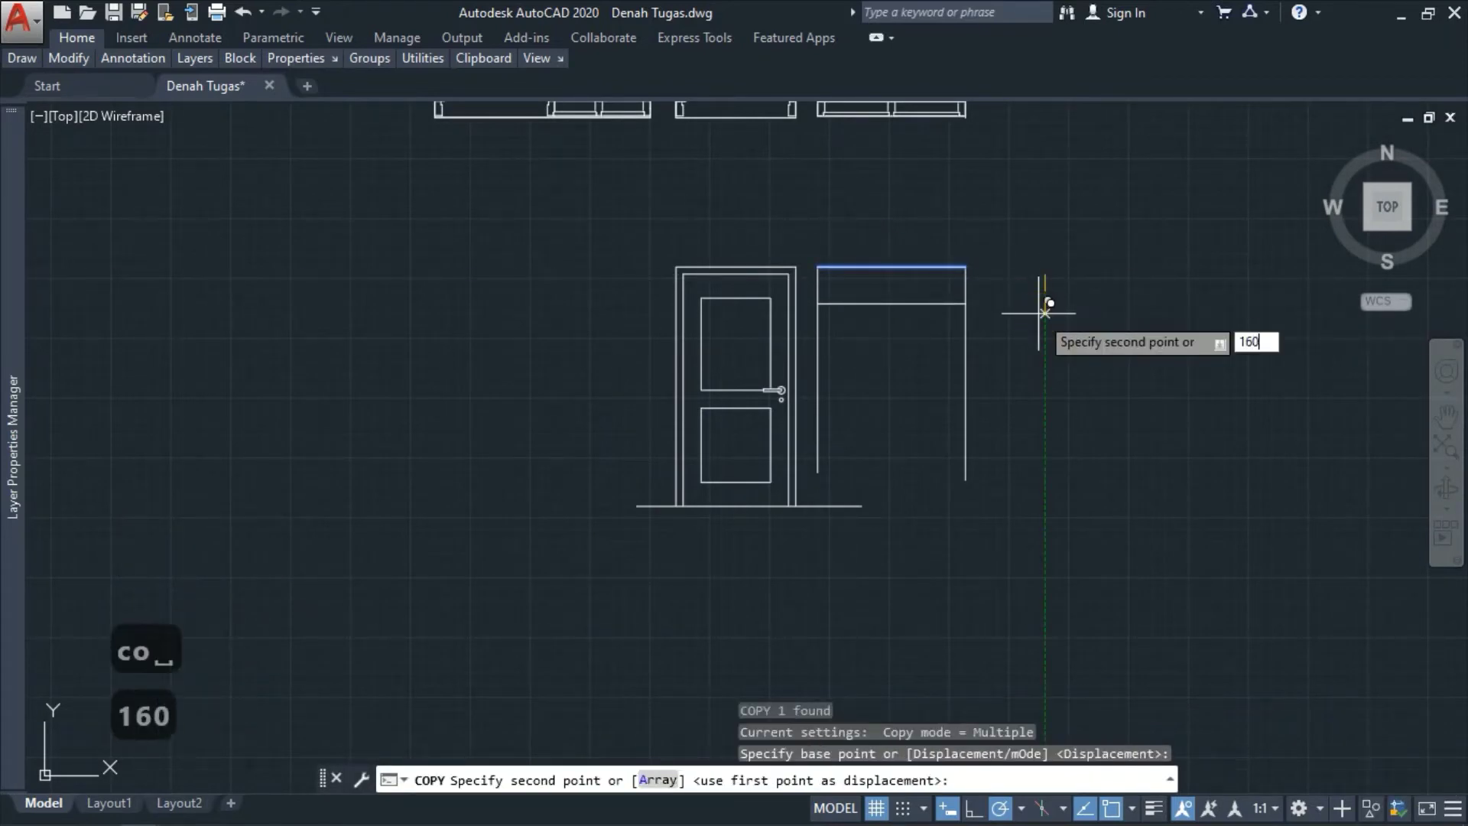
text(0)
key(Return)
key(Escape)
- Fillet the window's bottom line with both vertical sides at radius 0 to form two sharp lower corners
scroll(844, 457, up, 2)
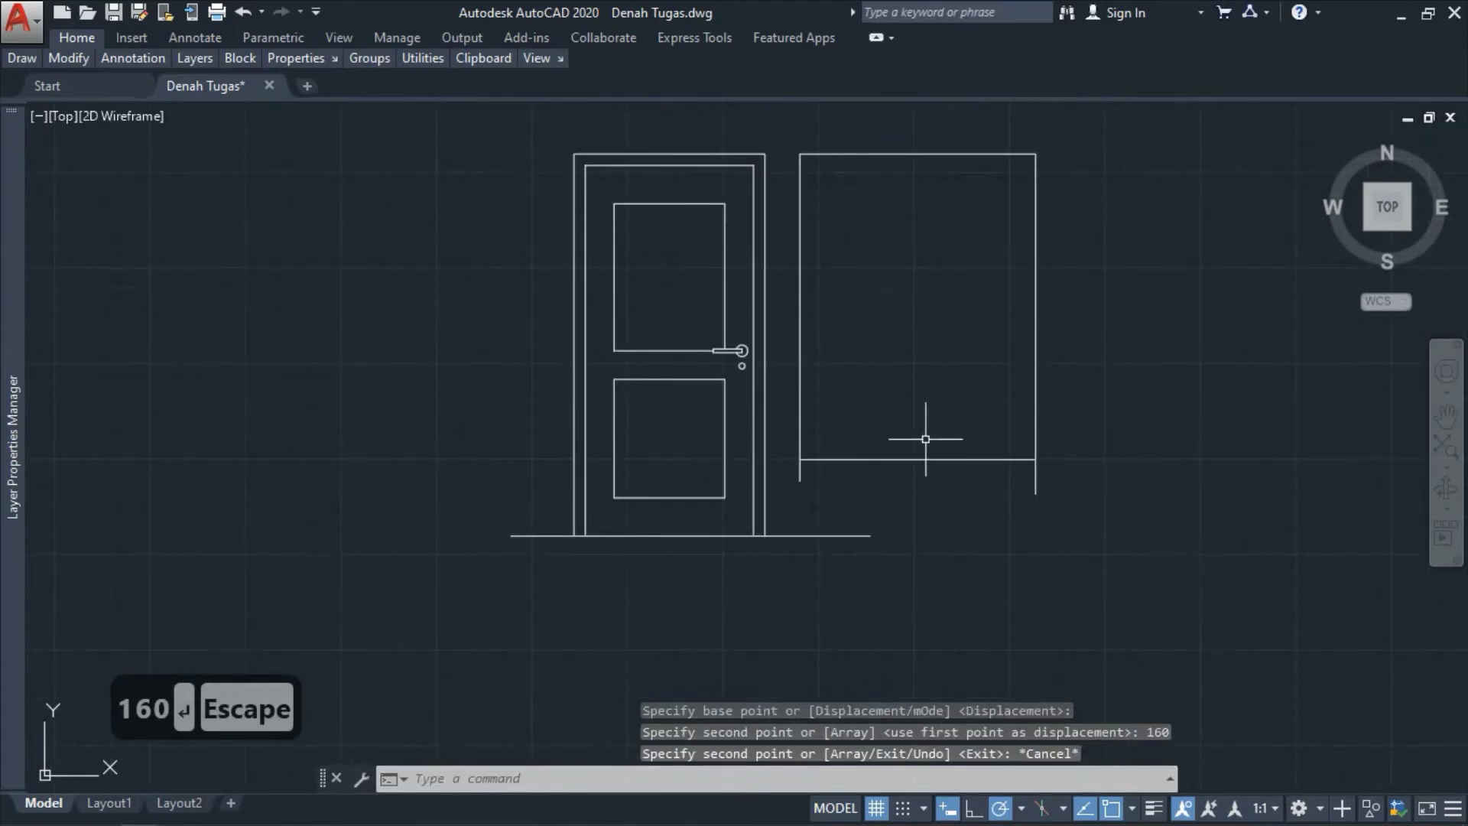
text(f)
key(space)
click(841, 459)
click(799, 417)
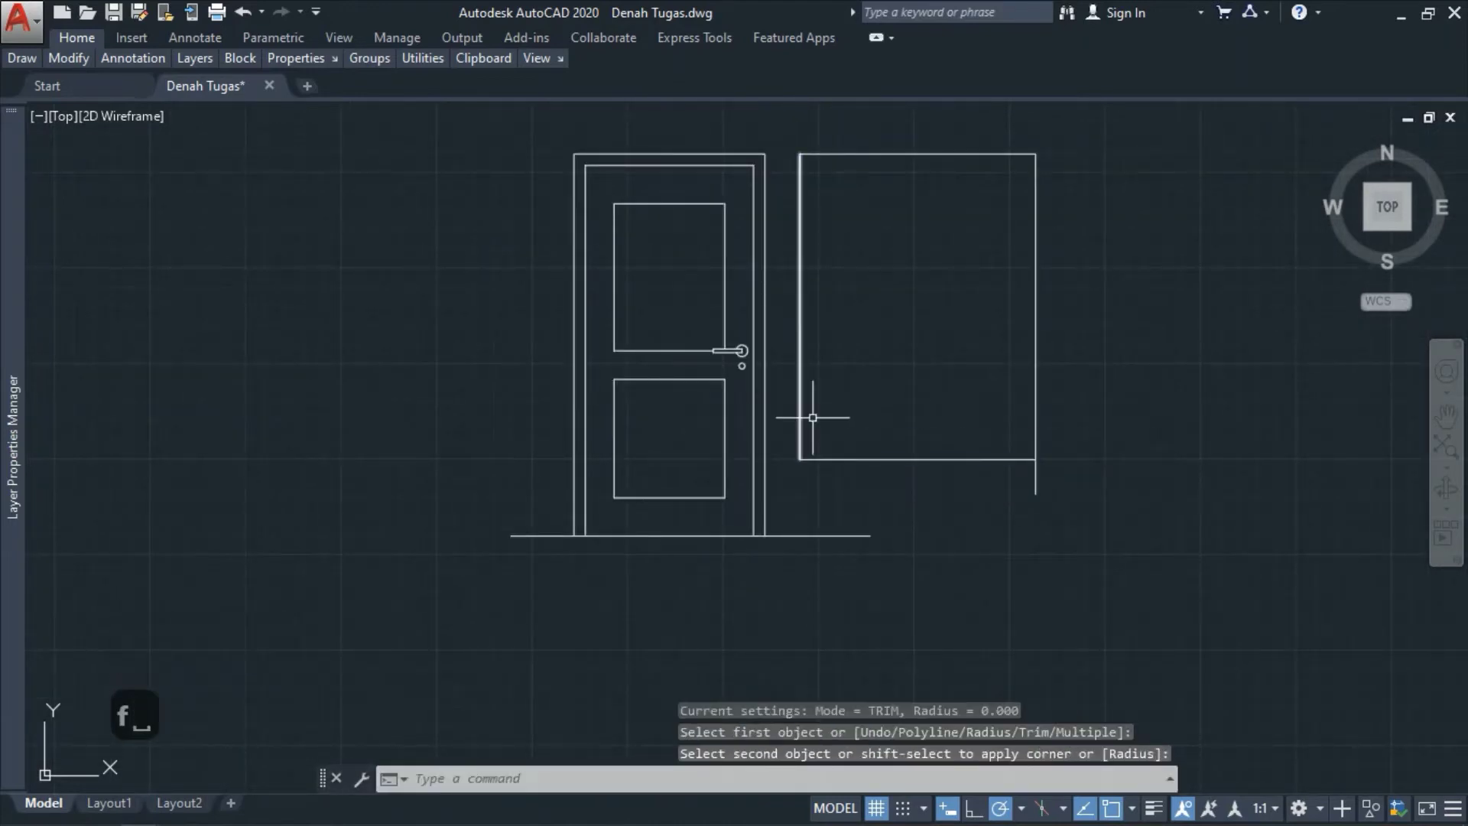
key(space)
click(1024, 459)
click(1036, 419)
key(Escape)
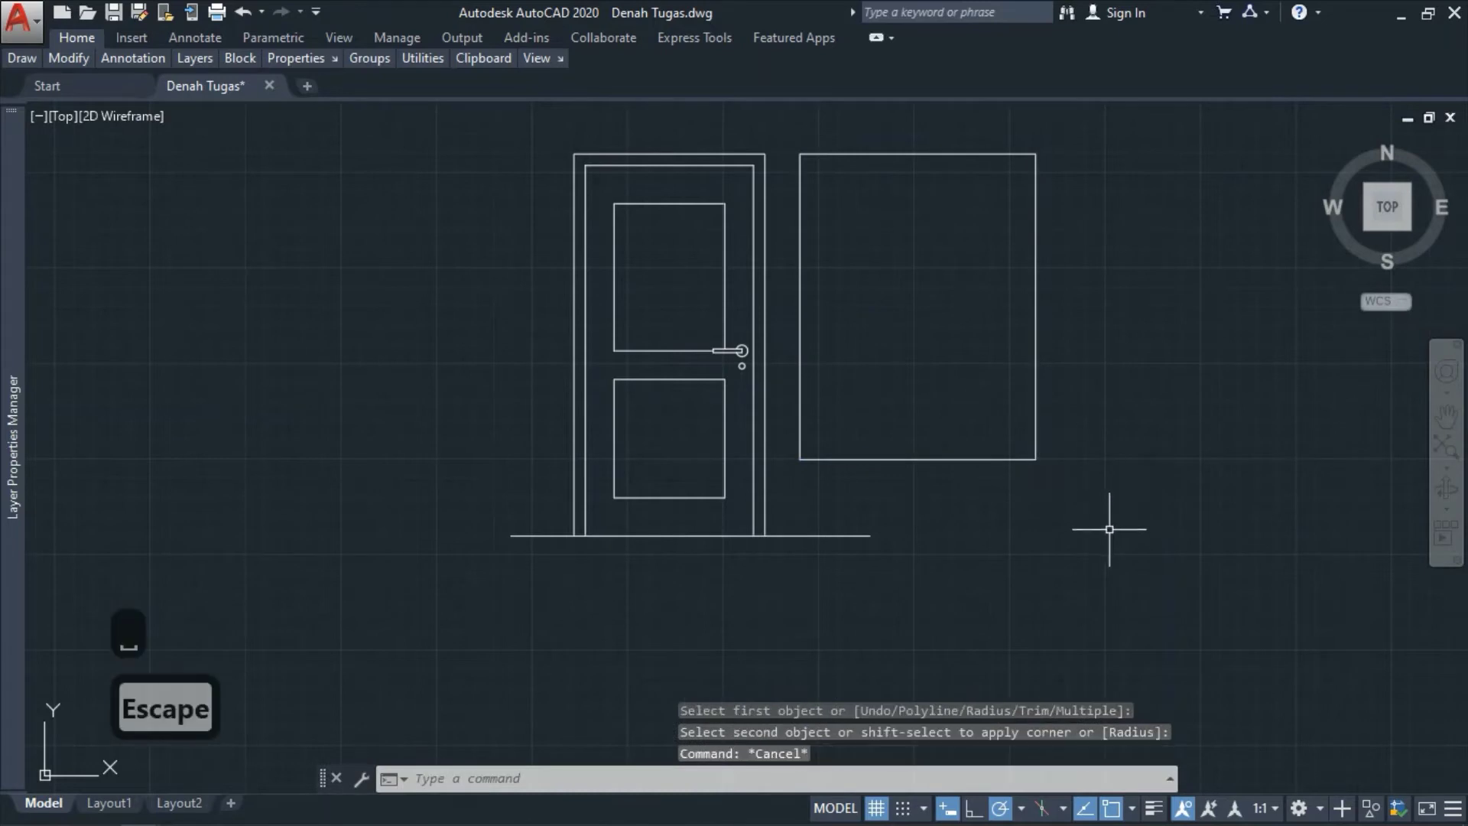
scroll(1109, 529, down, 3)
scroll(983, 223, up, 5)
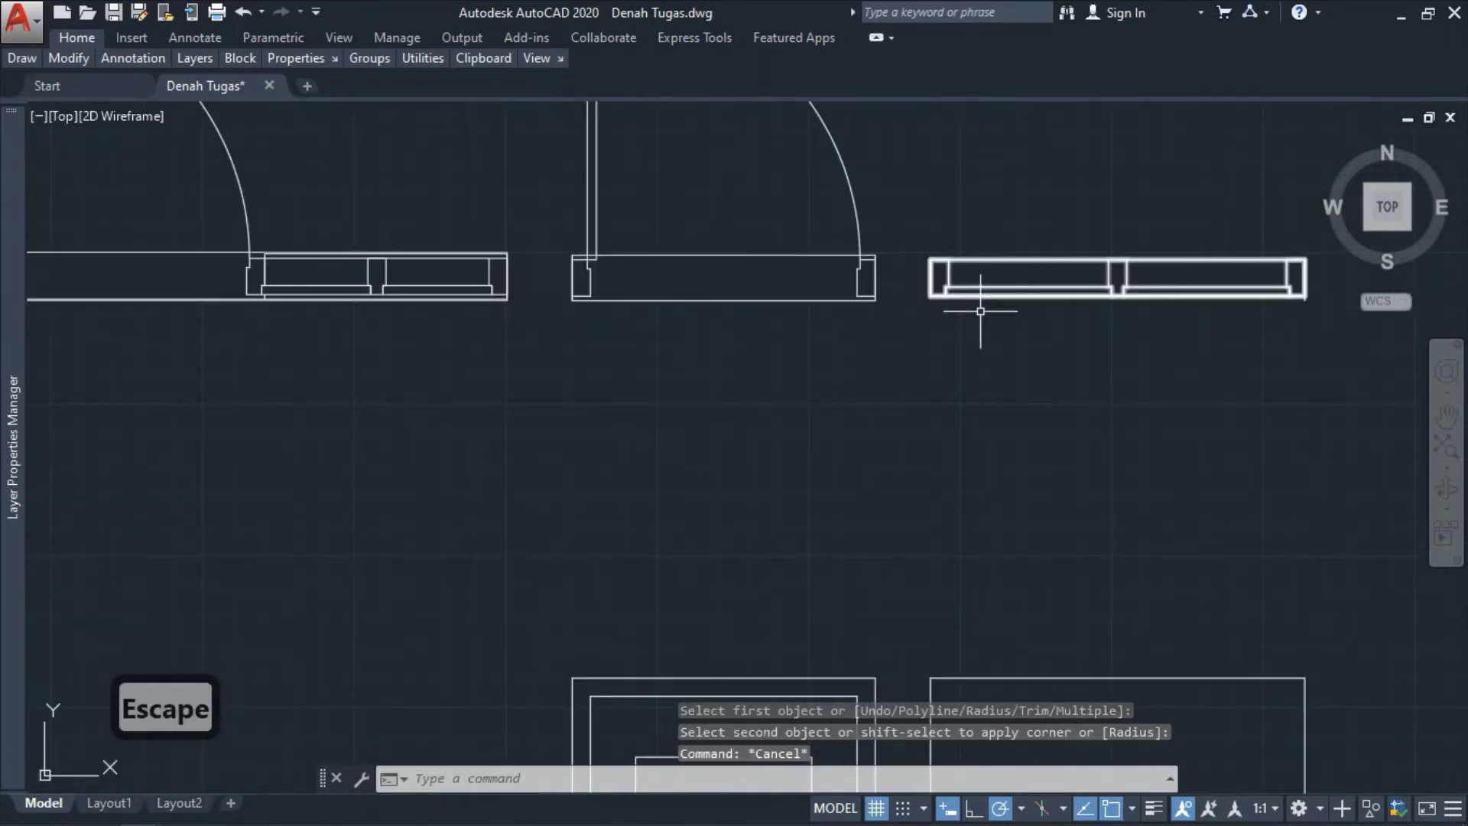
scroll(971, 304, up, 2)
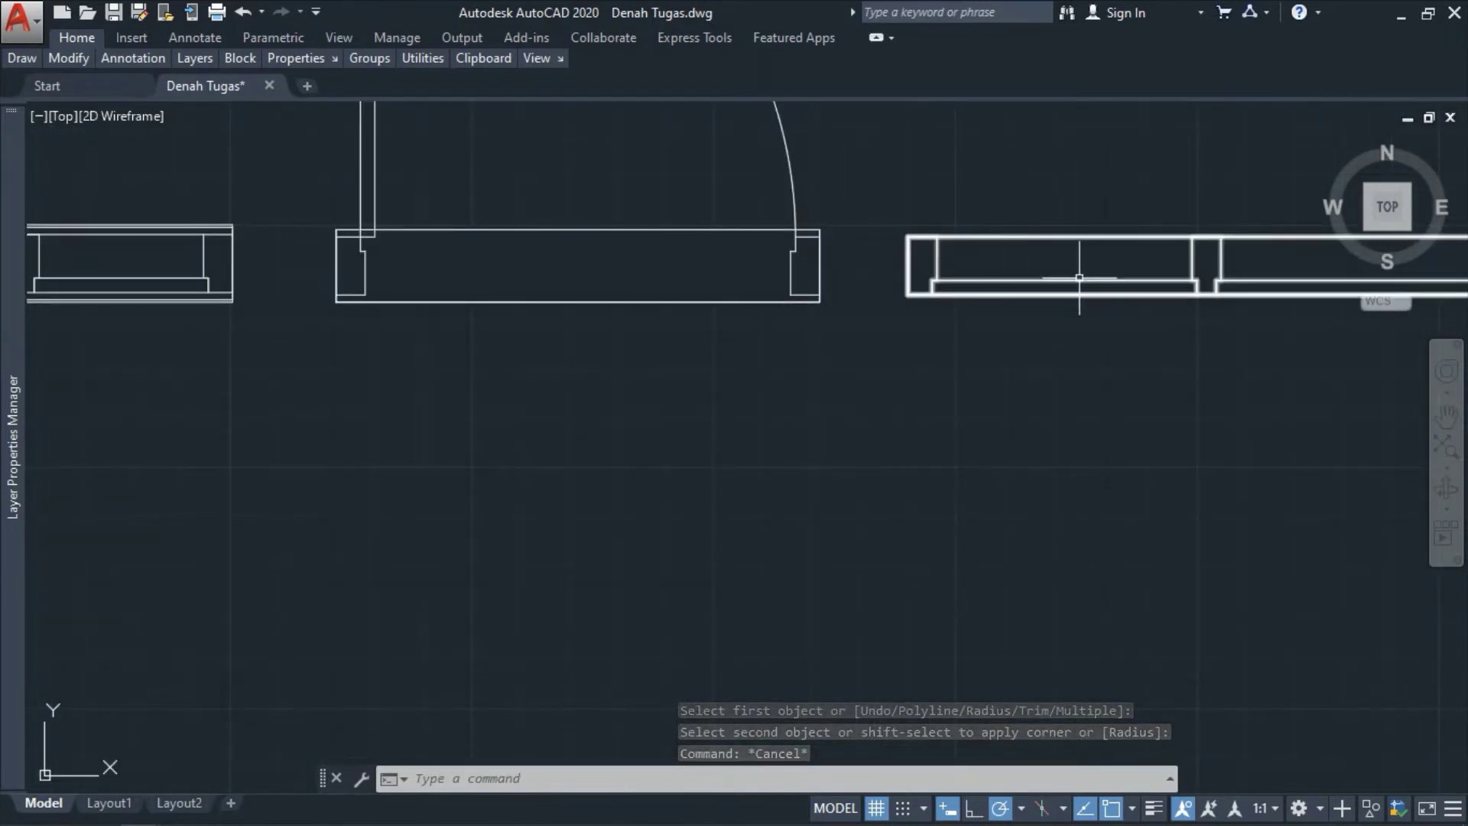
text(l)
key(space)
scroll(922, 285, up, 3)
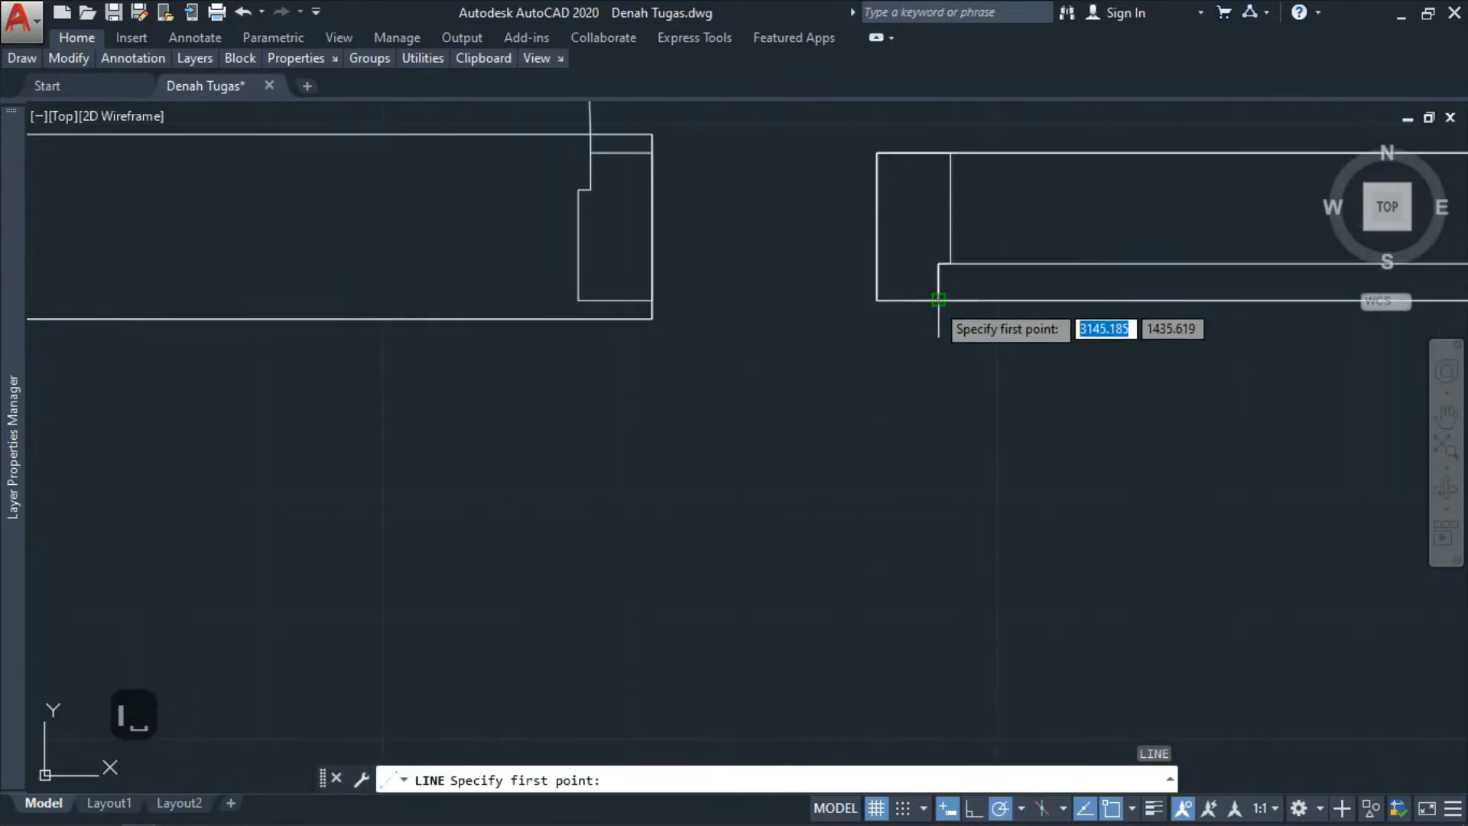
click(937, 301)
key(Escape)
scroll(877, 299, down, 4)
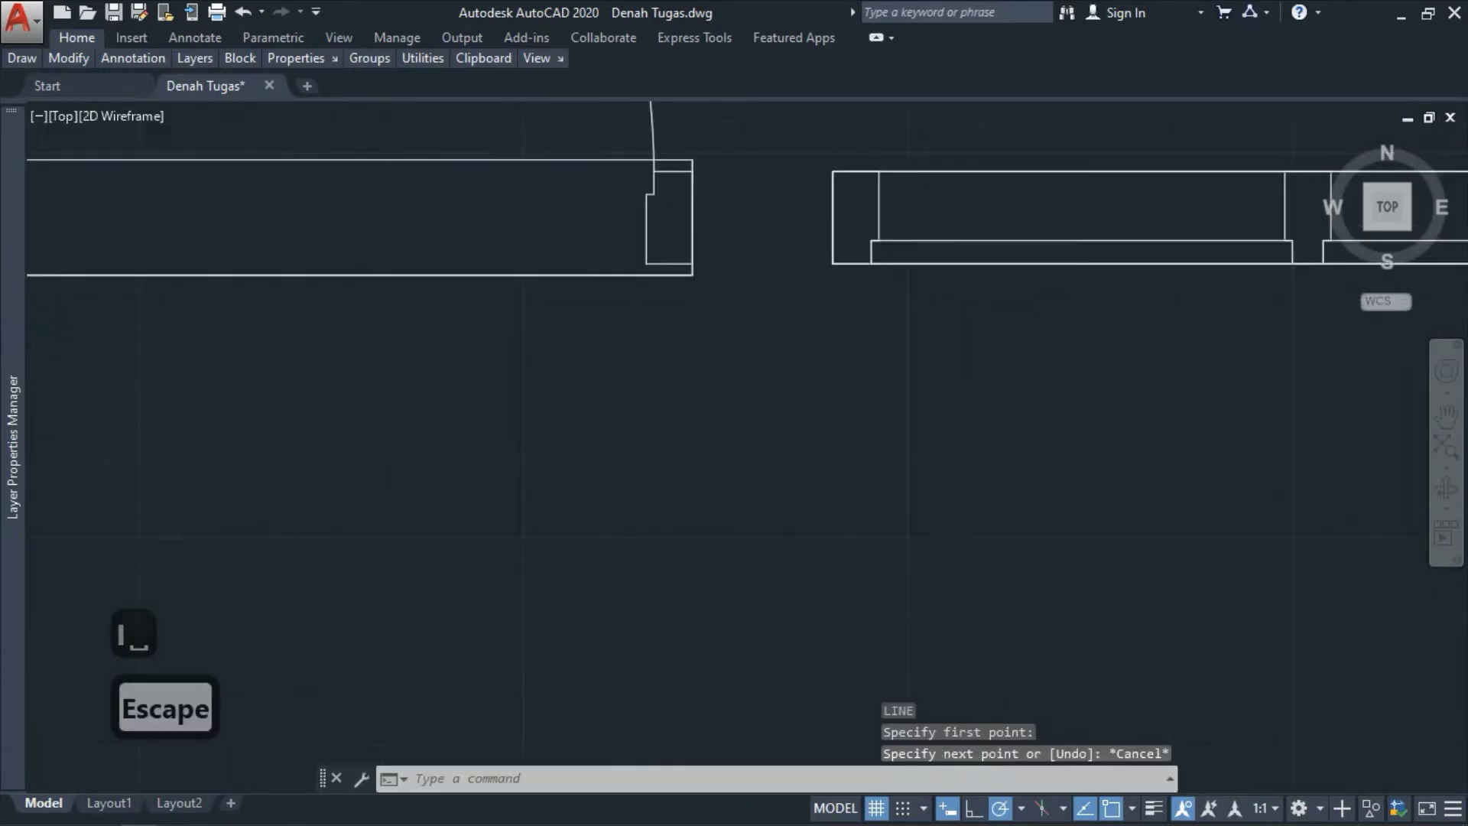
scroll(858, 426, up, 2)
text(f)
key(space)
scroll(820, 354, up, 2)
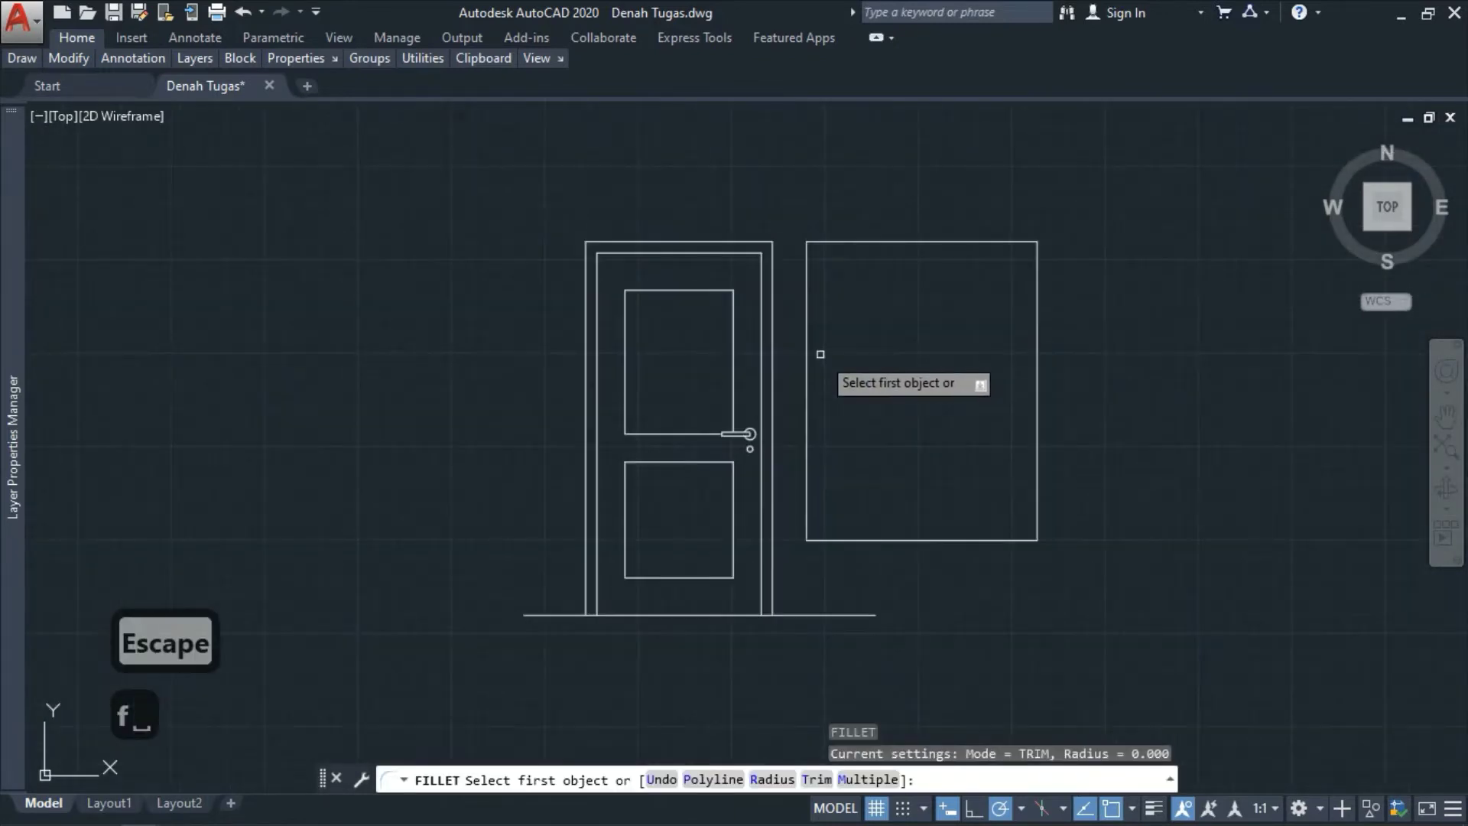
key(Escape)
- Offset all four edges of the window outline inward by 5 units for the frame thickness
text(o)
key(space)
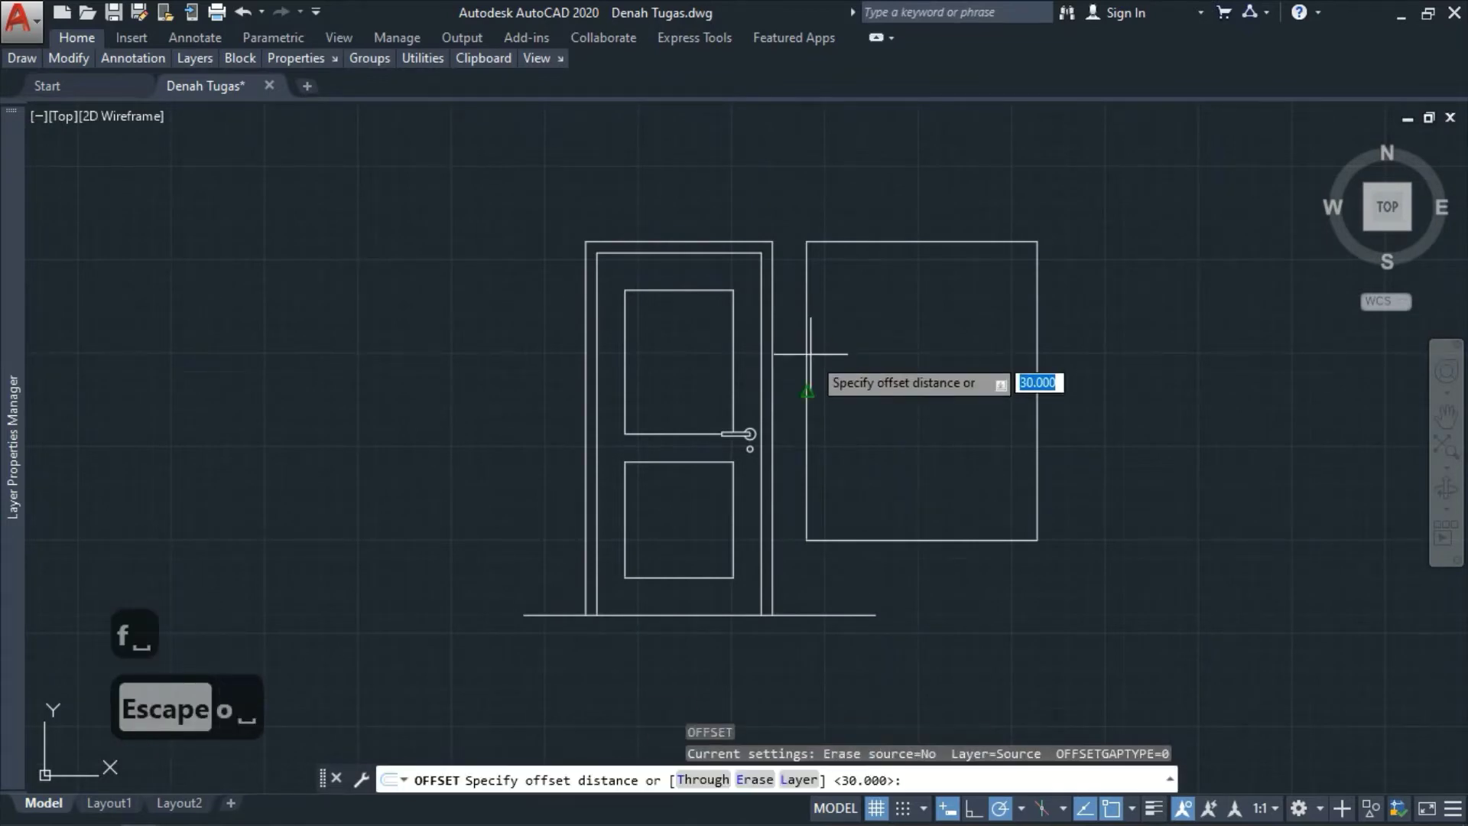
text(5)
key(space)
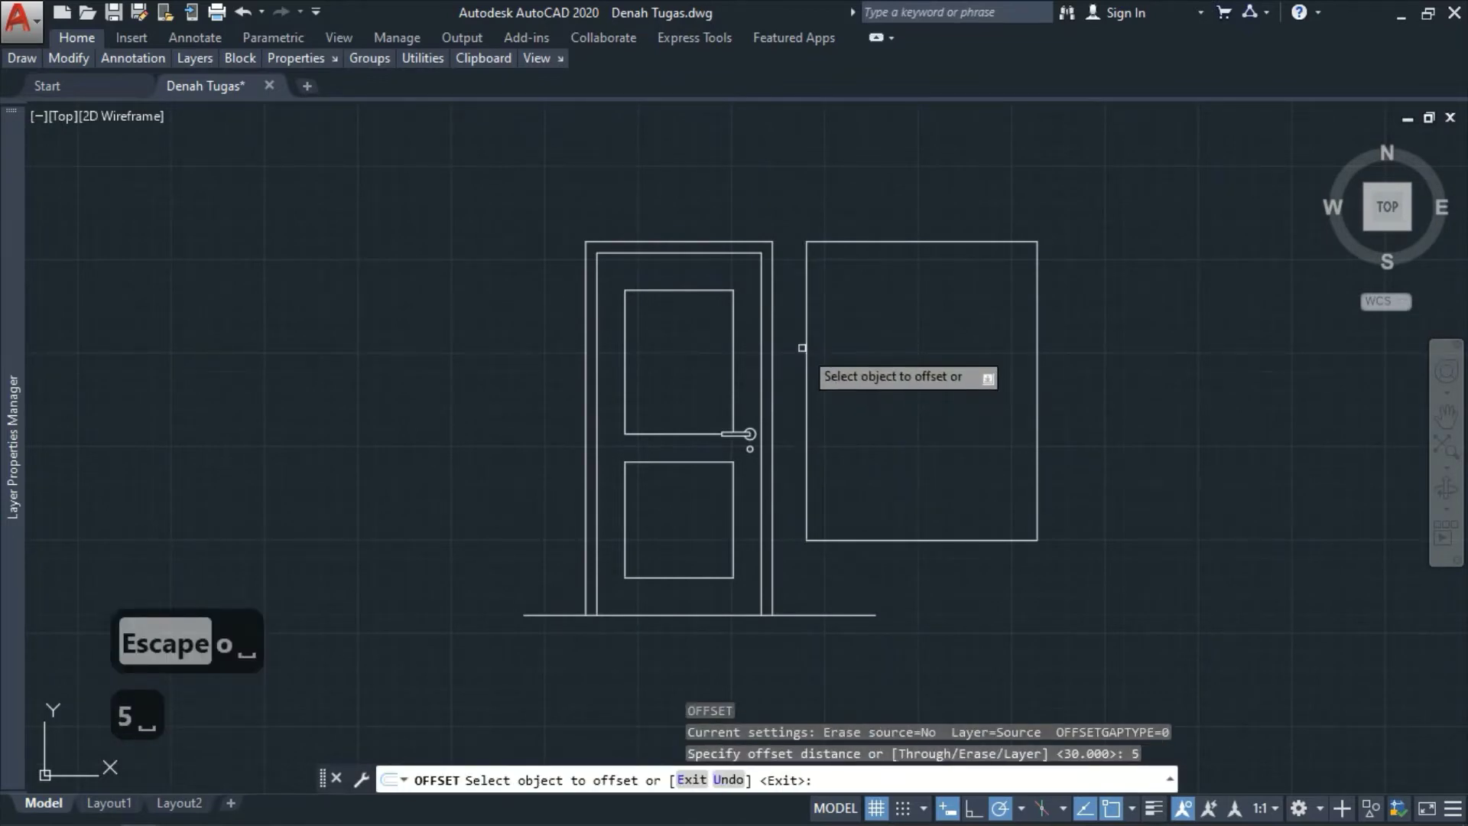
click(807, 334)
click(830, 337)
click(887, 239)
click(907, 291)
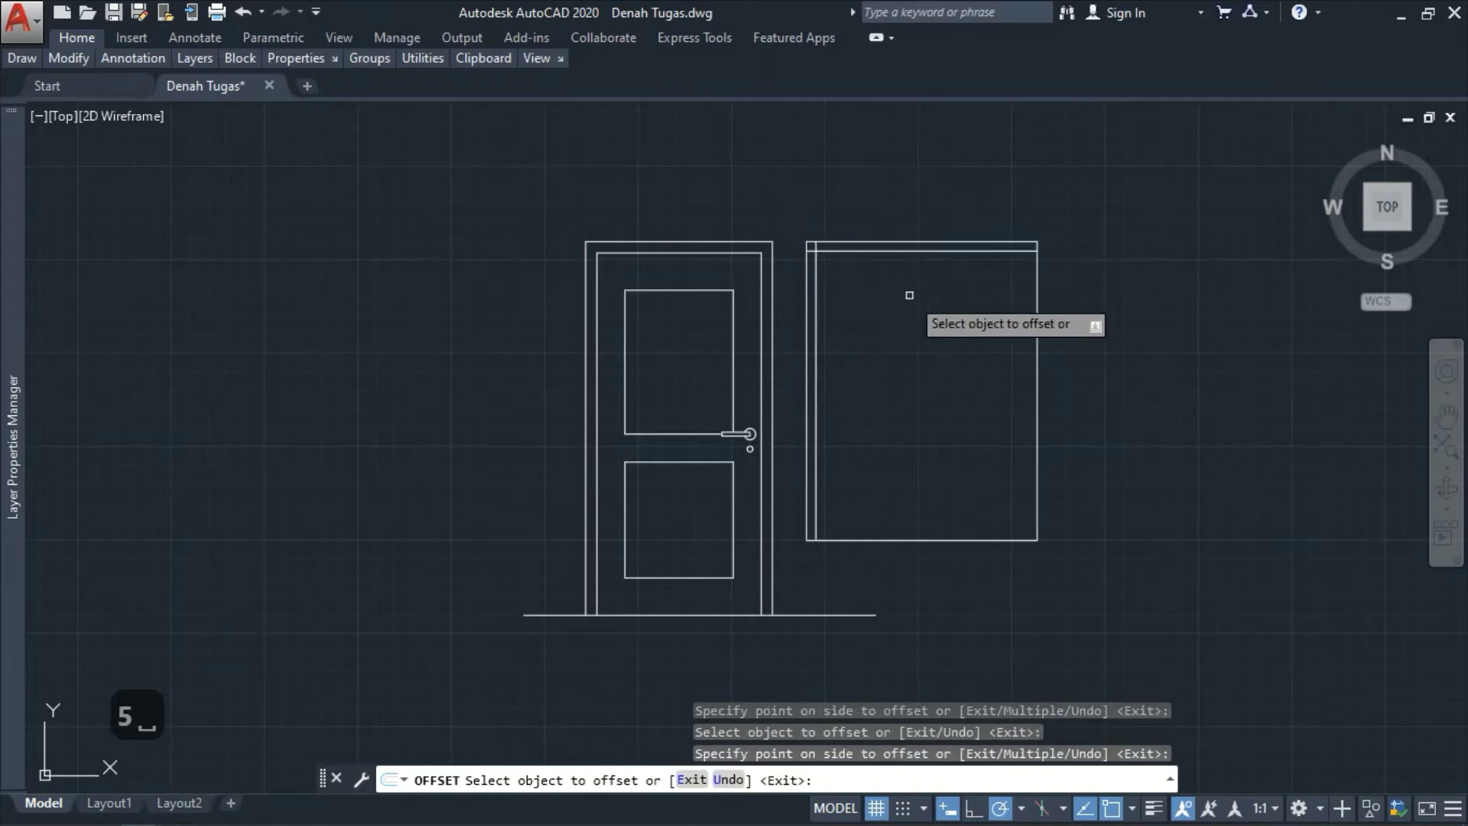
click(1036, 328)
click(983, 337)
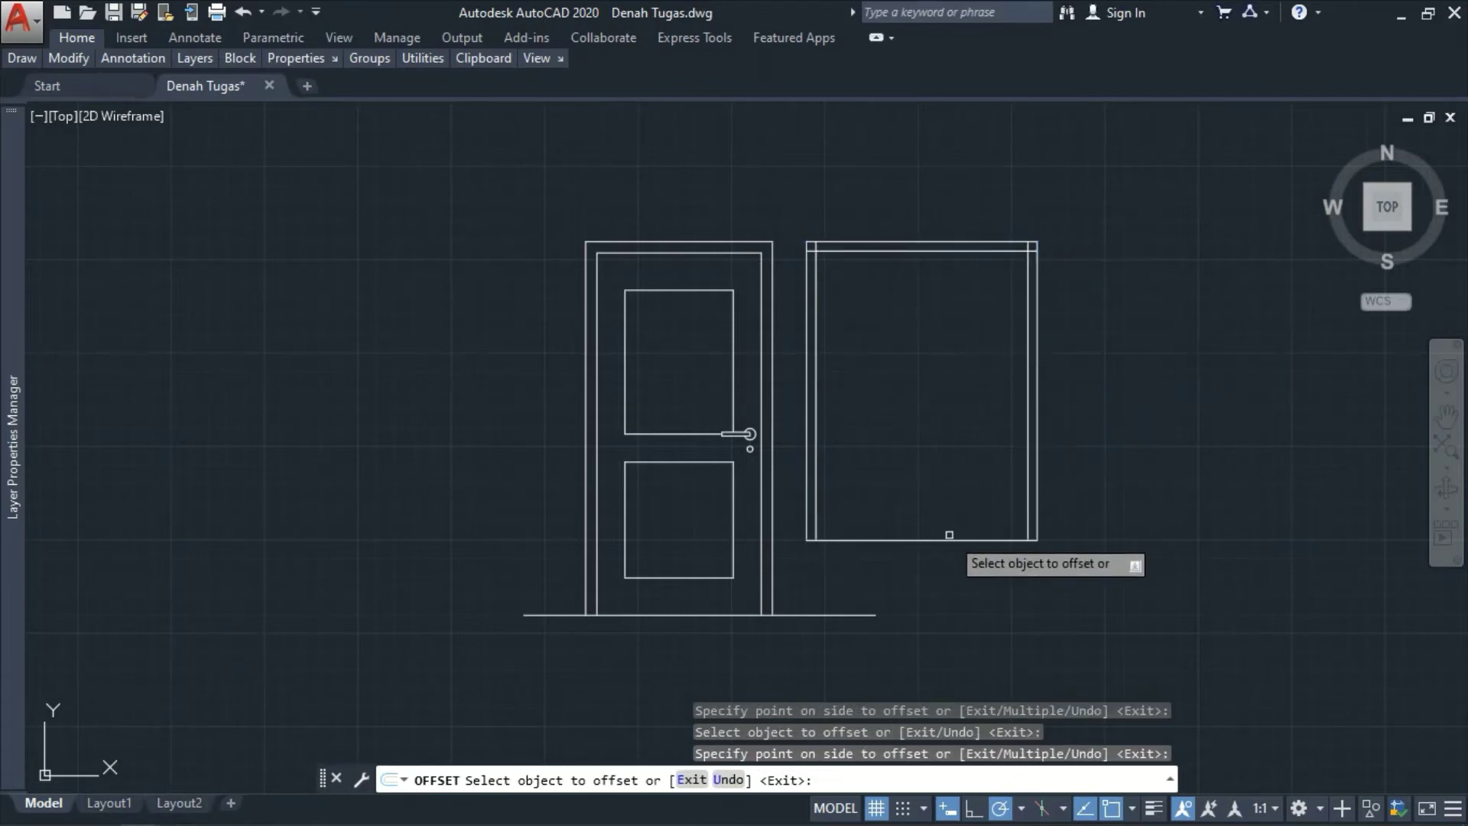
click(949, 534)
click(943, 486)
key(Escape)
- Draw a vertical line from the left side of the window plan symbol's centre mullion down to the elevation's bottom frame
scroll(937, 460, down, 5)
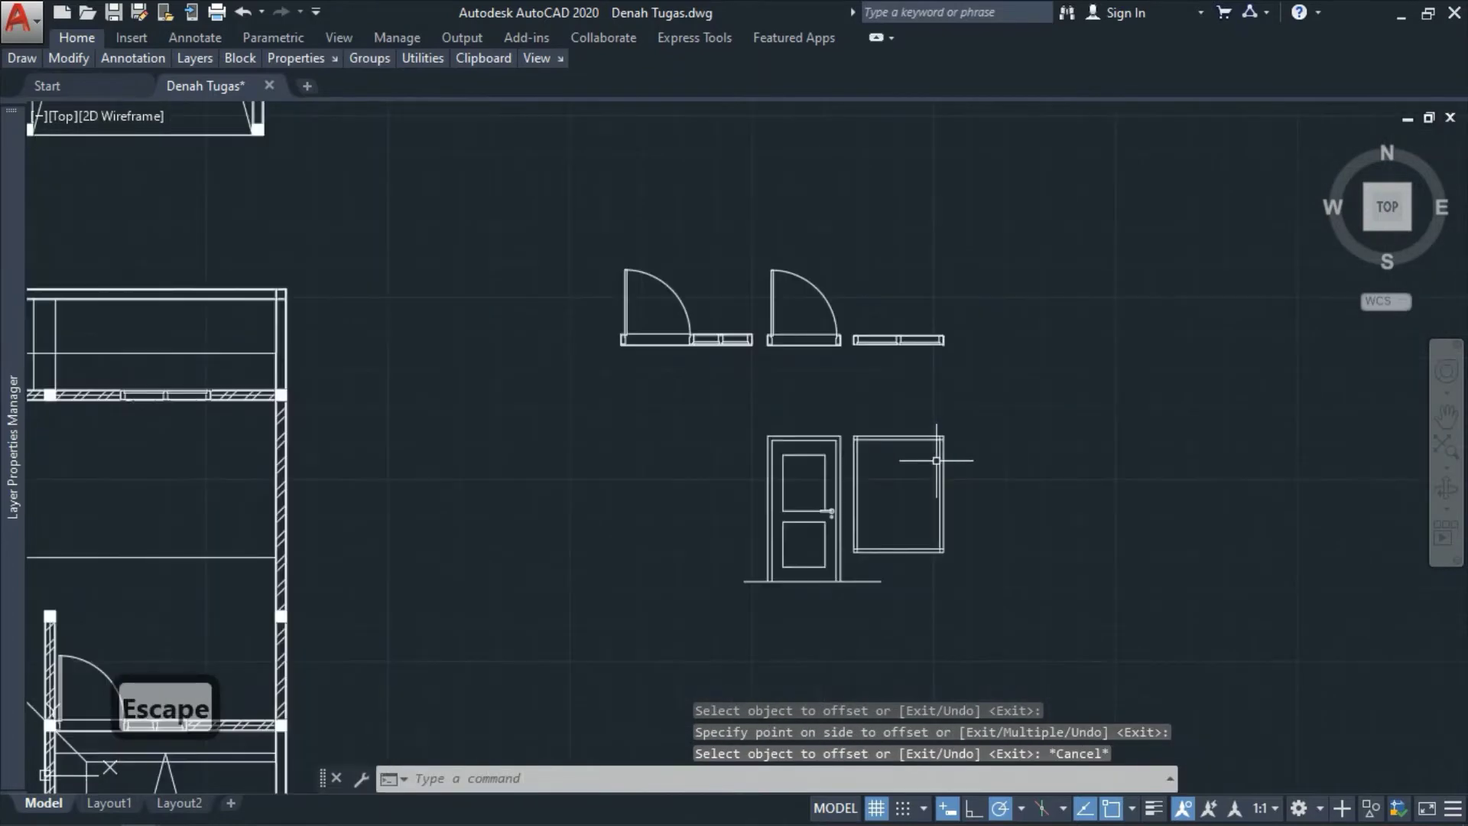
scroll(936, 460, up, 2)
key(l)
key(space)
scroll(874, 289, up, 5)
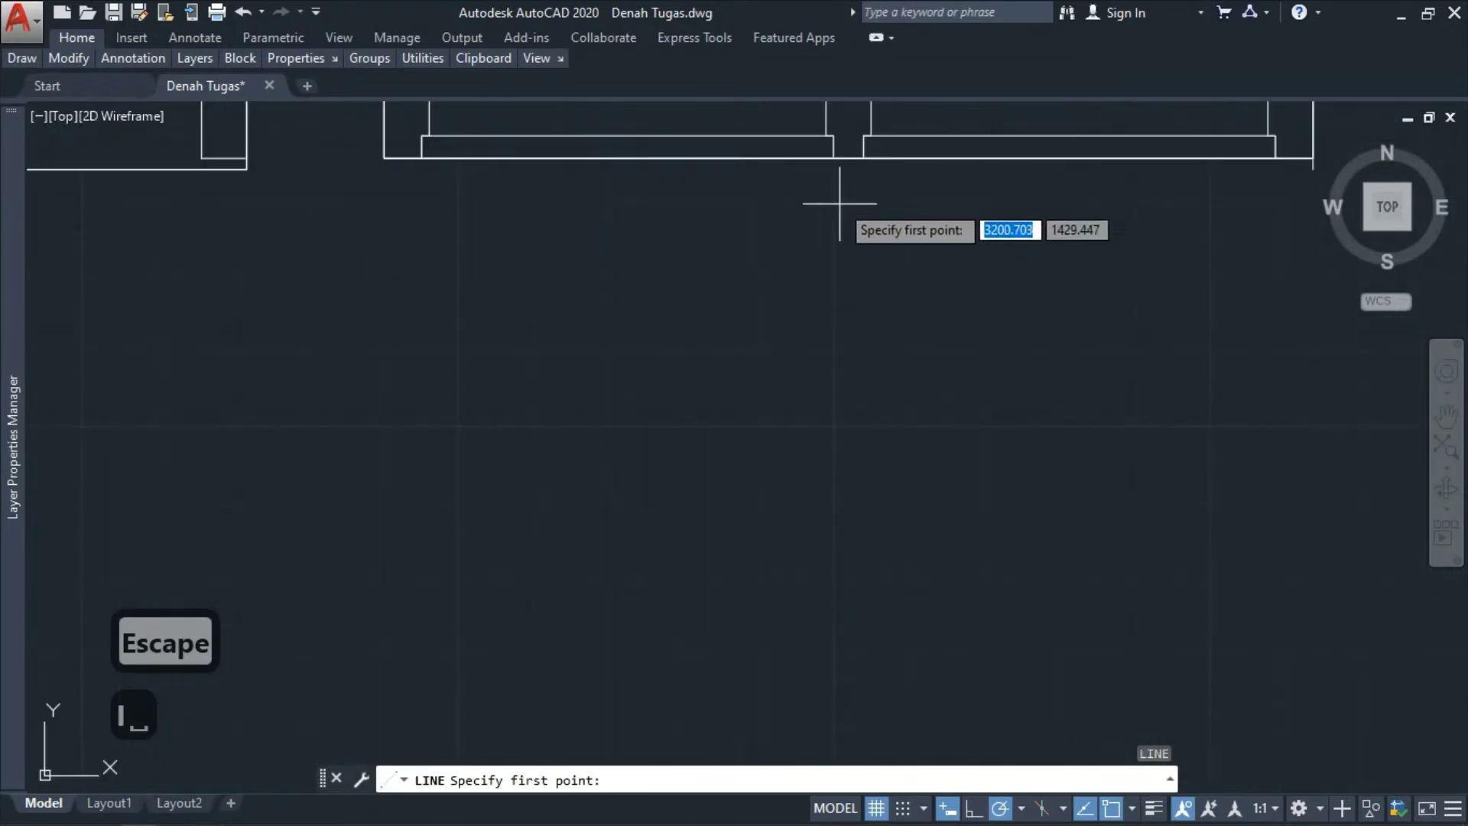
click(834, 145)
scroll(953, 376, down, 5)
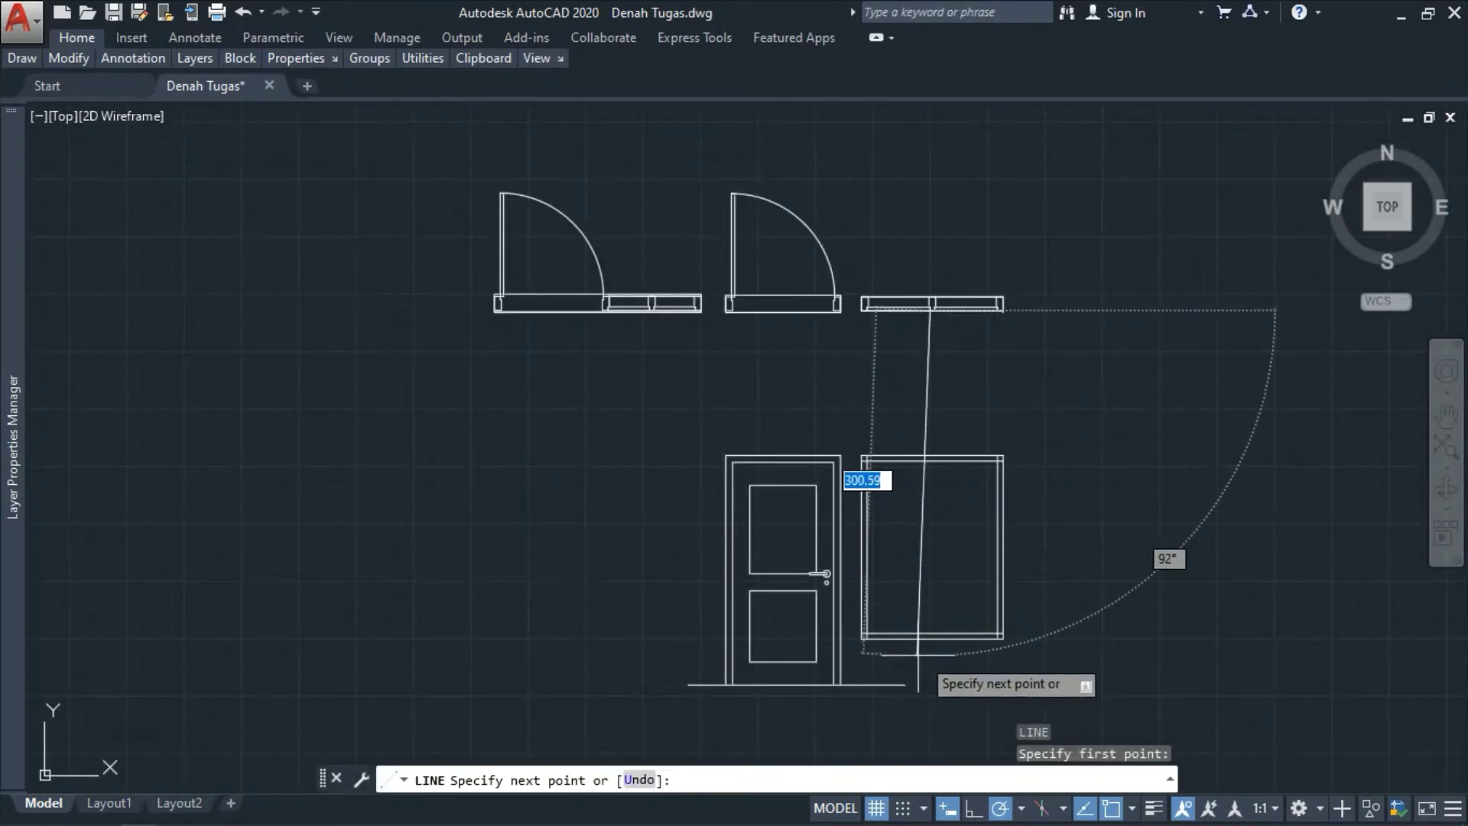
click(926, 636)
key(Escape)
- Draw a second vertical line from the right side of the plan's centre mullion down to the elevation's bottom frame
key(space)
scroll(932, 306, up, 5)
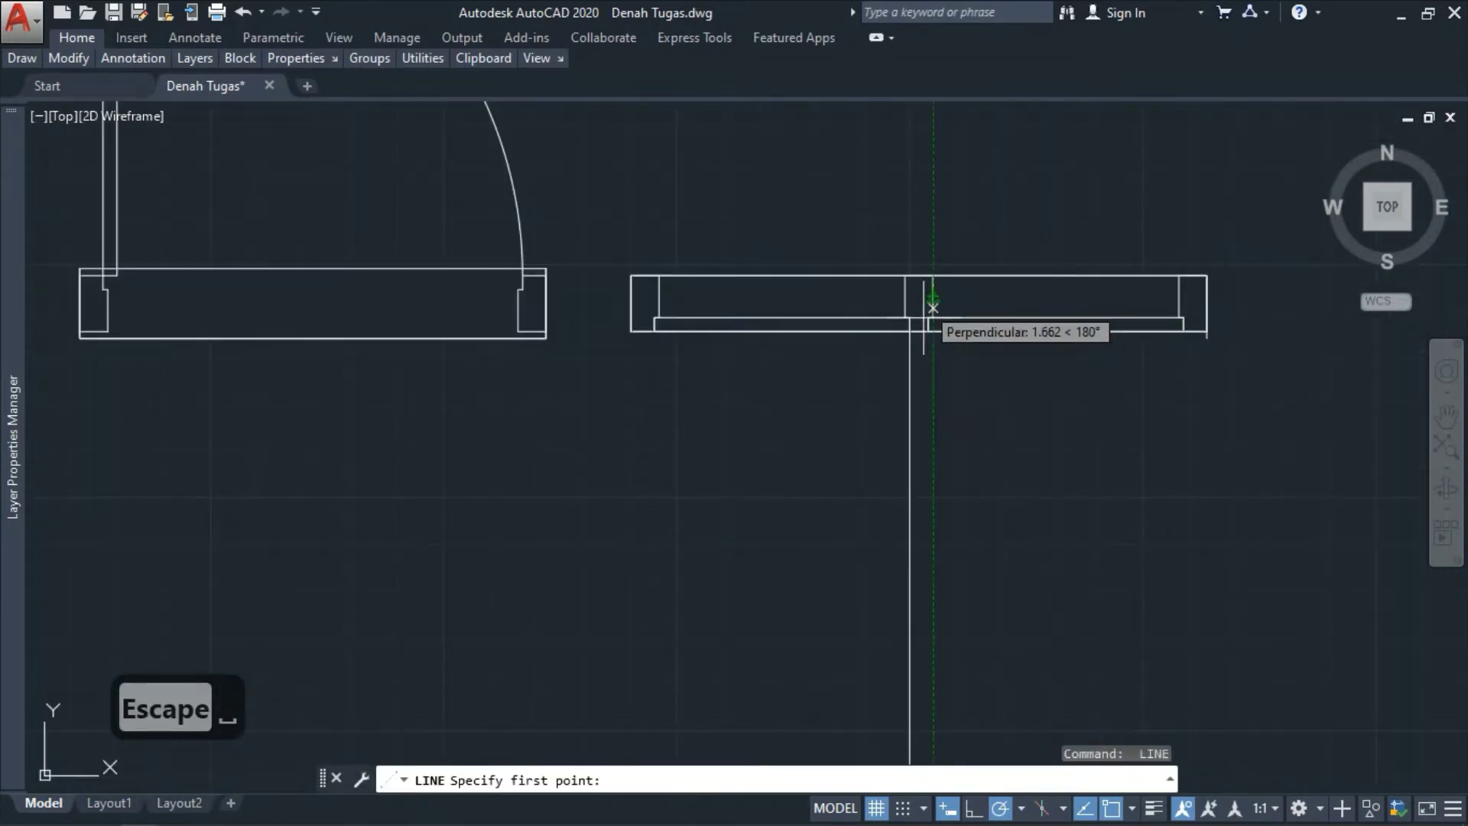
click(925, 307)
scroll(983, 484, down, 5)
scroll(907, 465, up, 2)
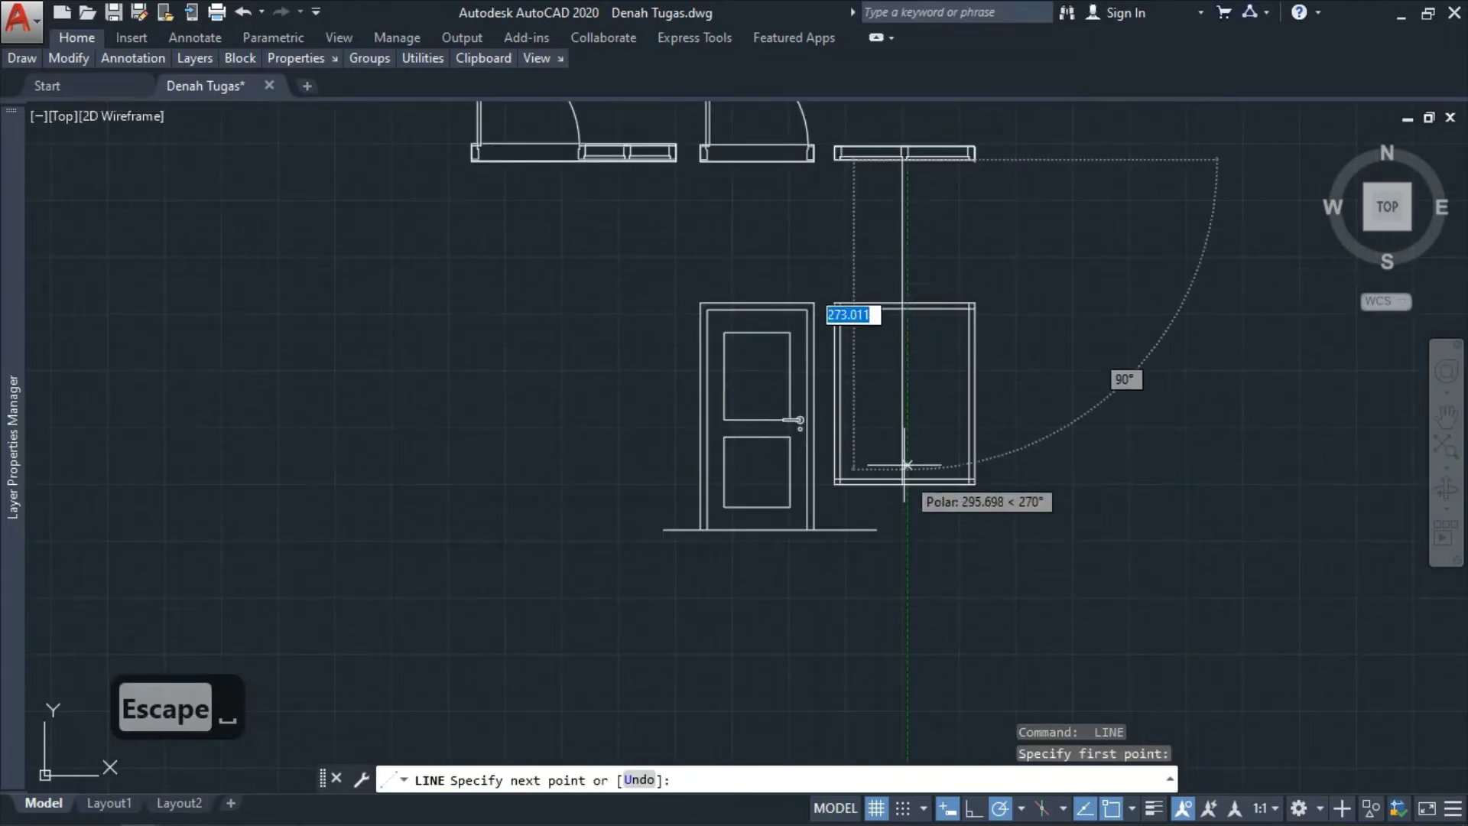
scroll(906, 465, up, 2)
click(904, 507)
key(Escape)
scroll(930, 590, down, 4)
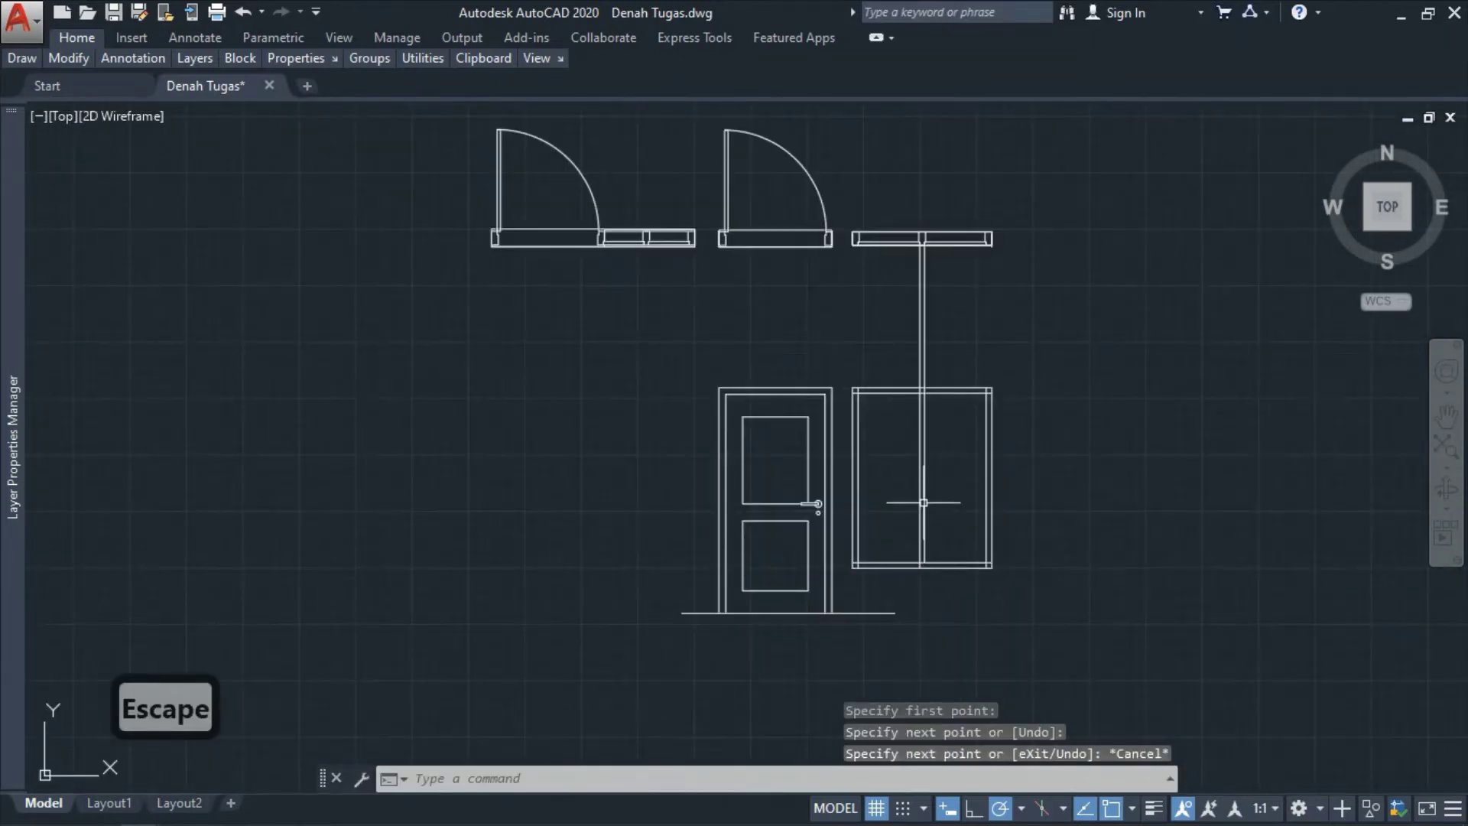
scroll(946, 319, up, 4)
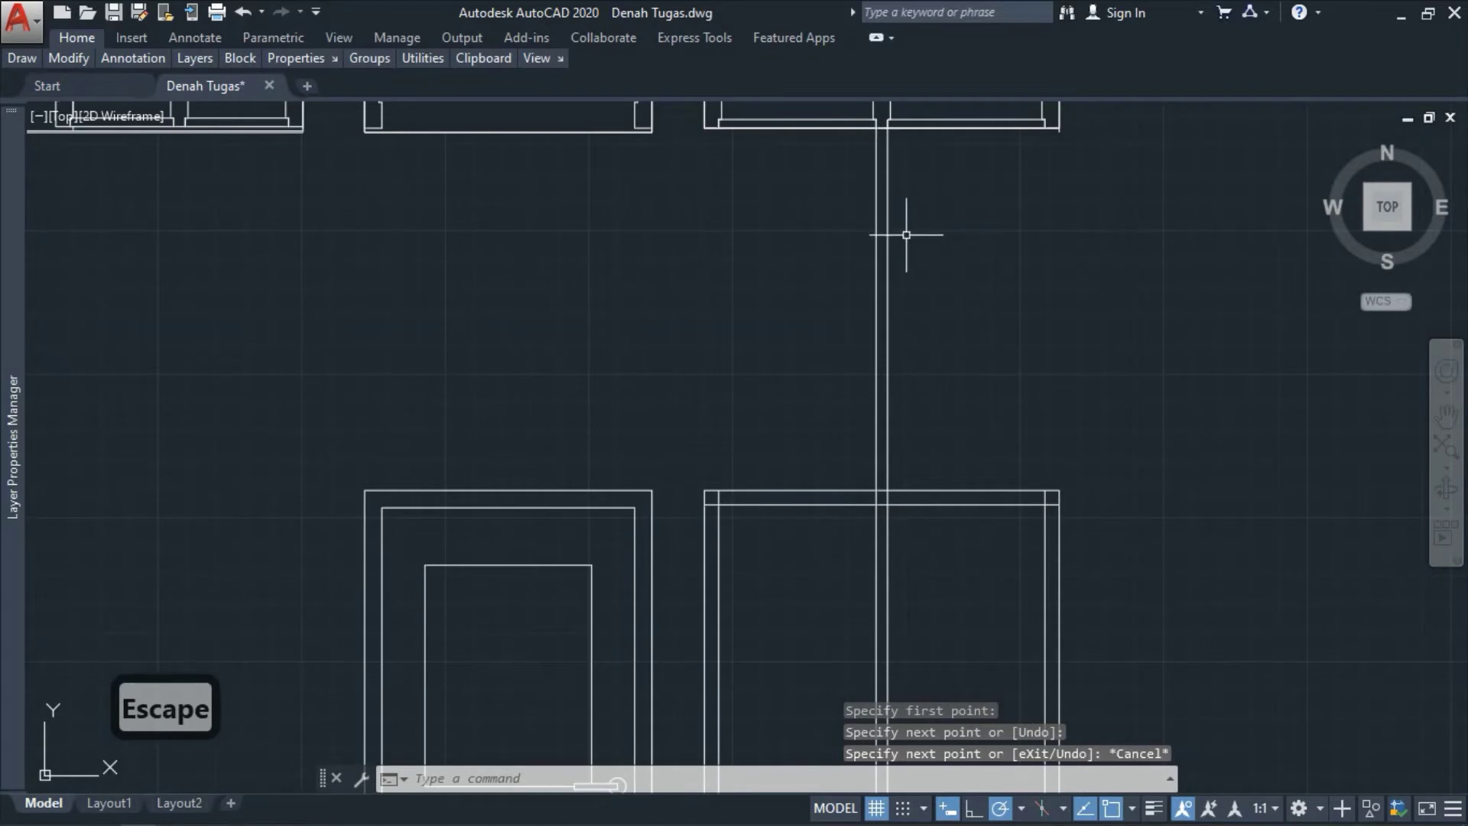
scroll(881, 322, down, 2)
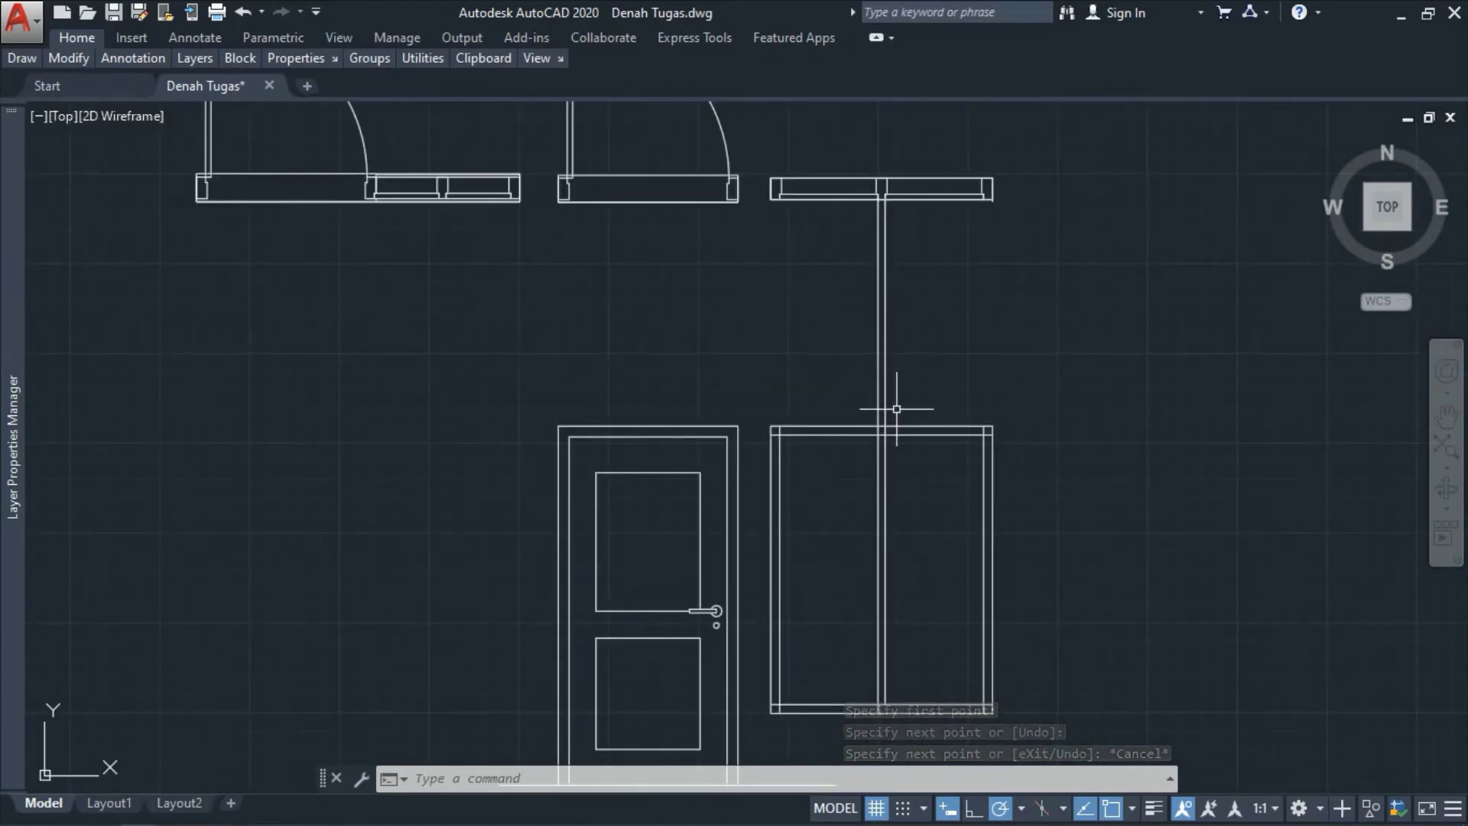
- Trim the two mullion projection lines above the window frame's inner top line, using that line as the cutting edge
text(tr)
key(space)
scroll(896, 413, up, 5)
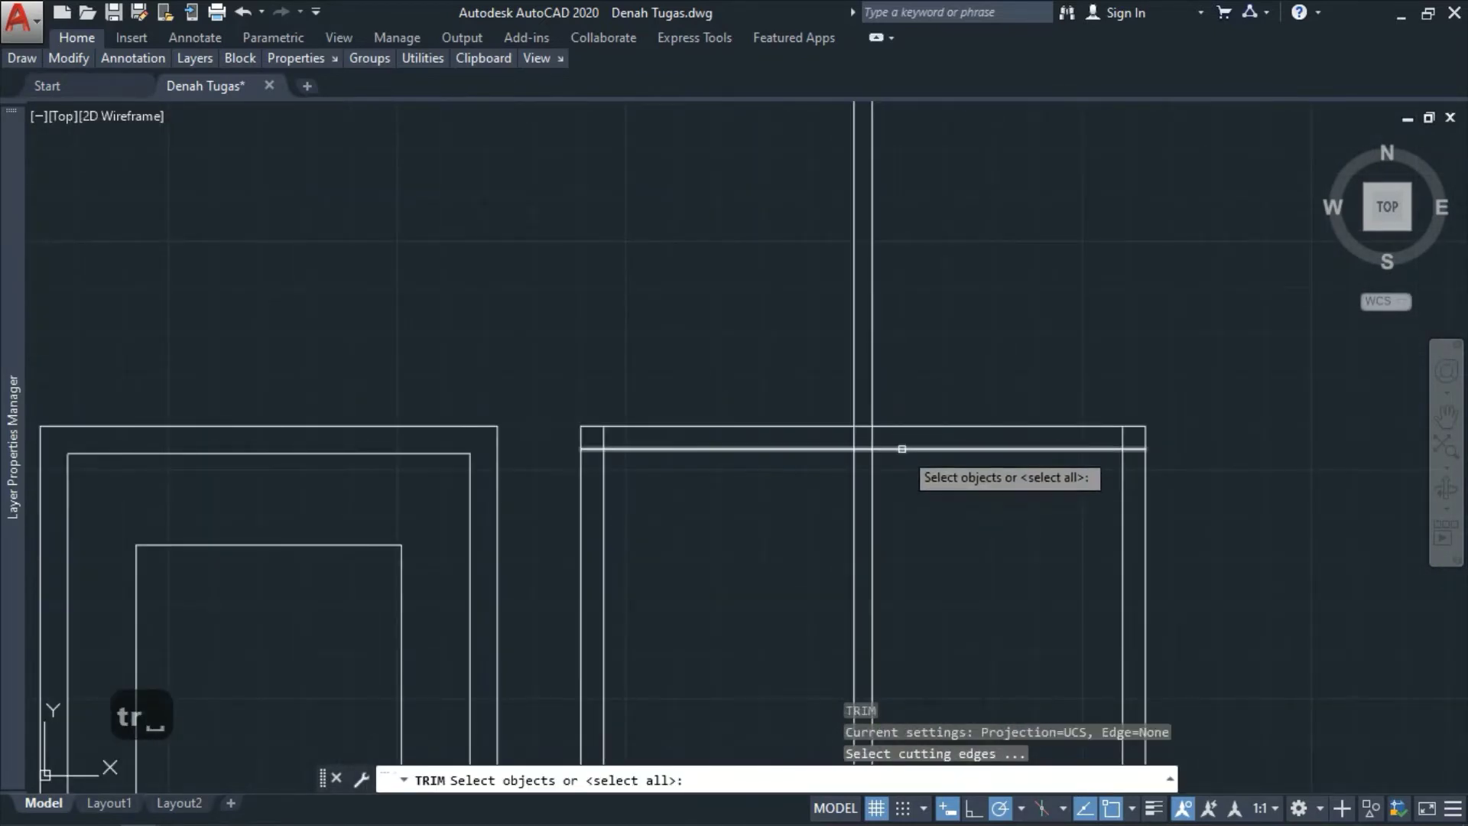
click(902, 448)
scroll(902, 526, down, 6)
key(space)
click(928, 449)
click(819, 394)
scroll(893, 529, up, 2)
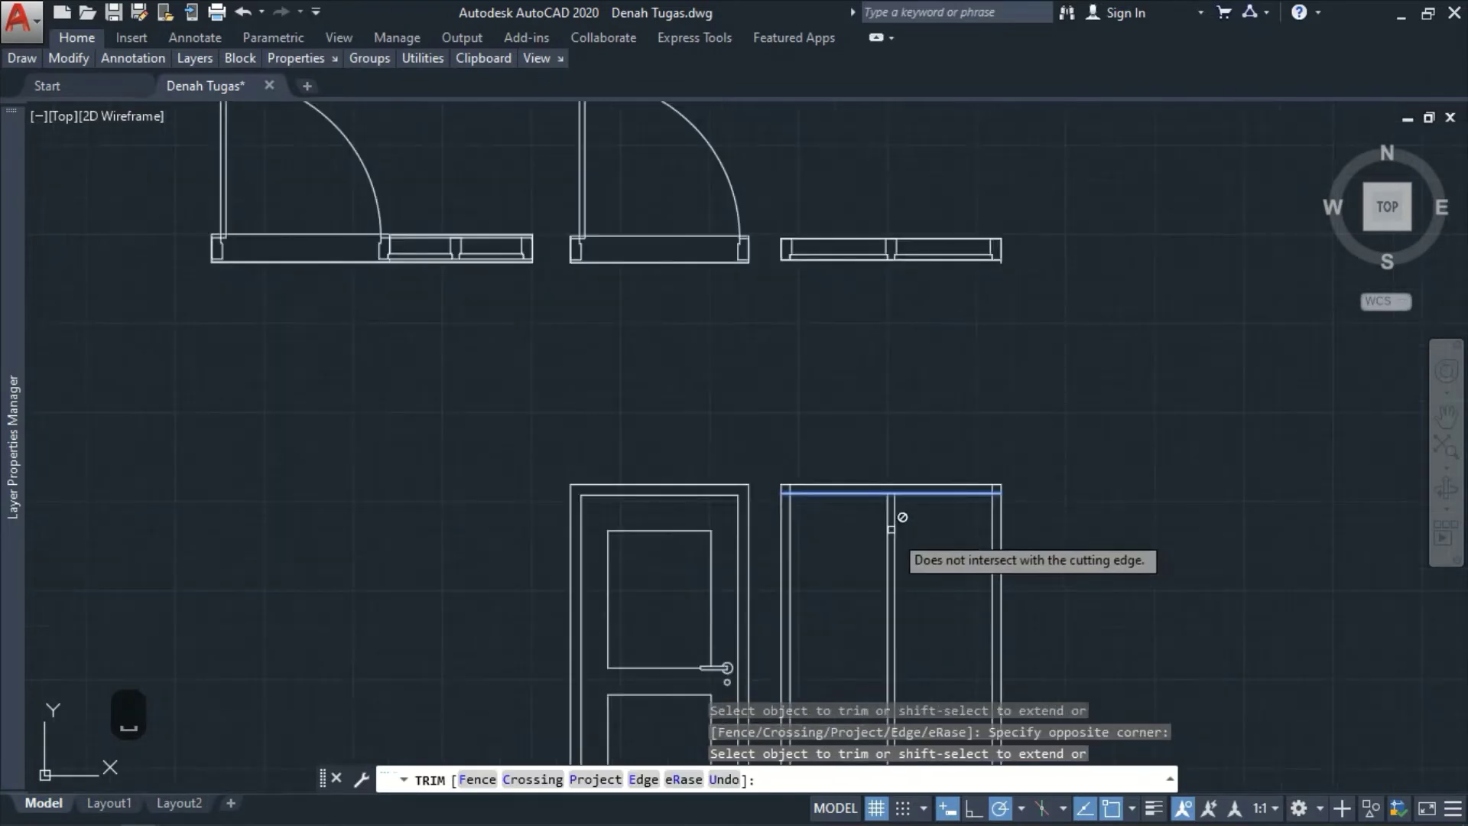
scroll(865, 518, up, 2)
key(Escape)
- Try to trim the overlapping inner frame lines at the window's upper-left corner, then undo the trim
text(tr)
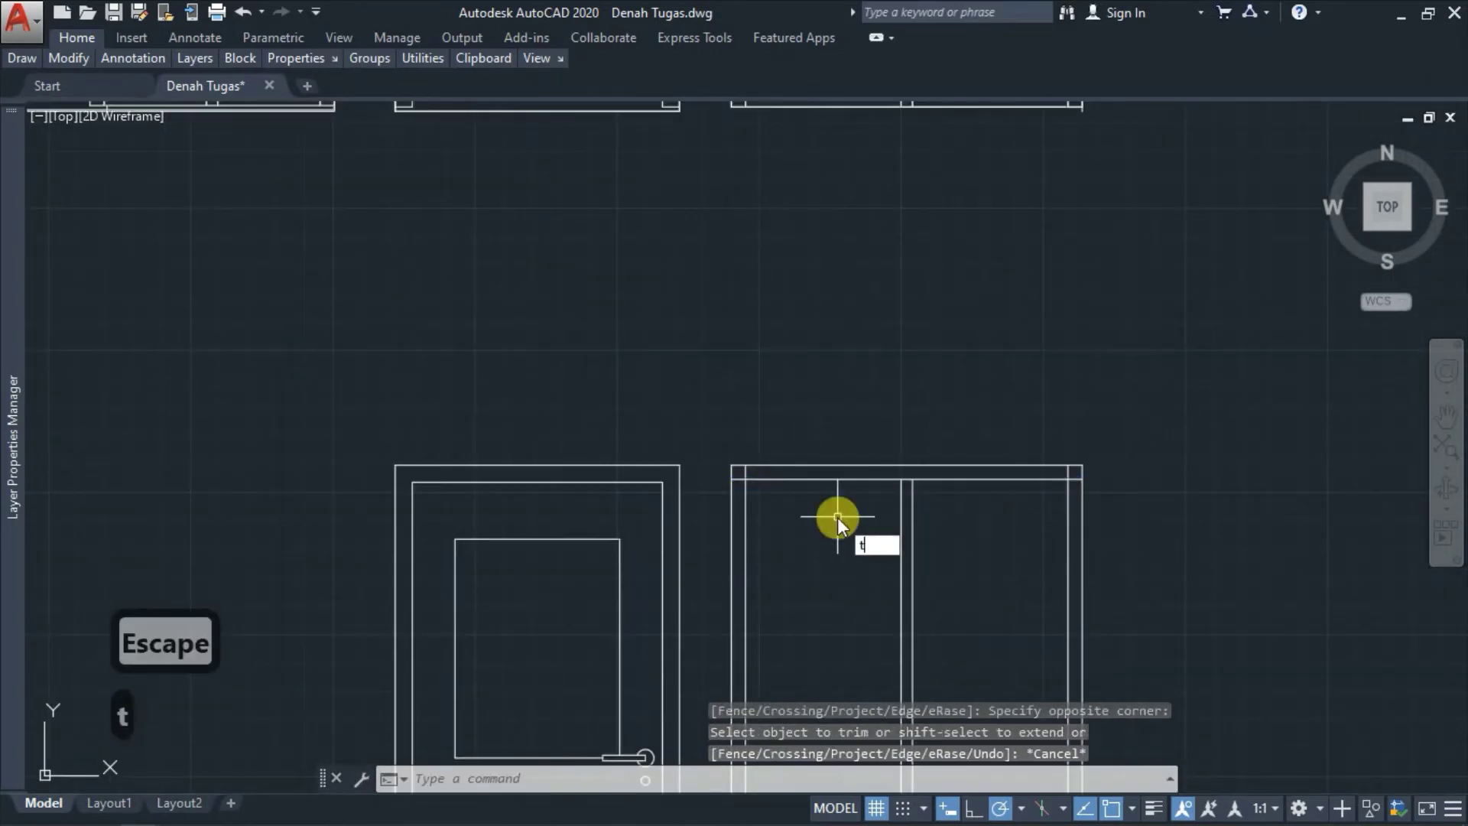
key(space)
key(space)
scroll(764, 490, up, 6)
click(700, 420)
click(662, 463)
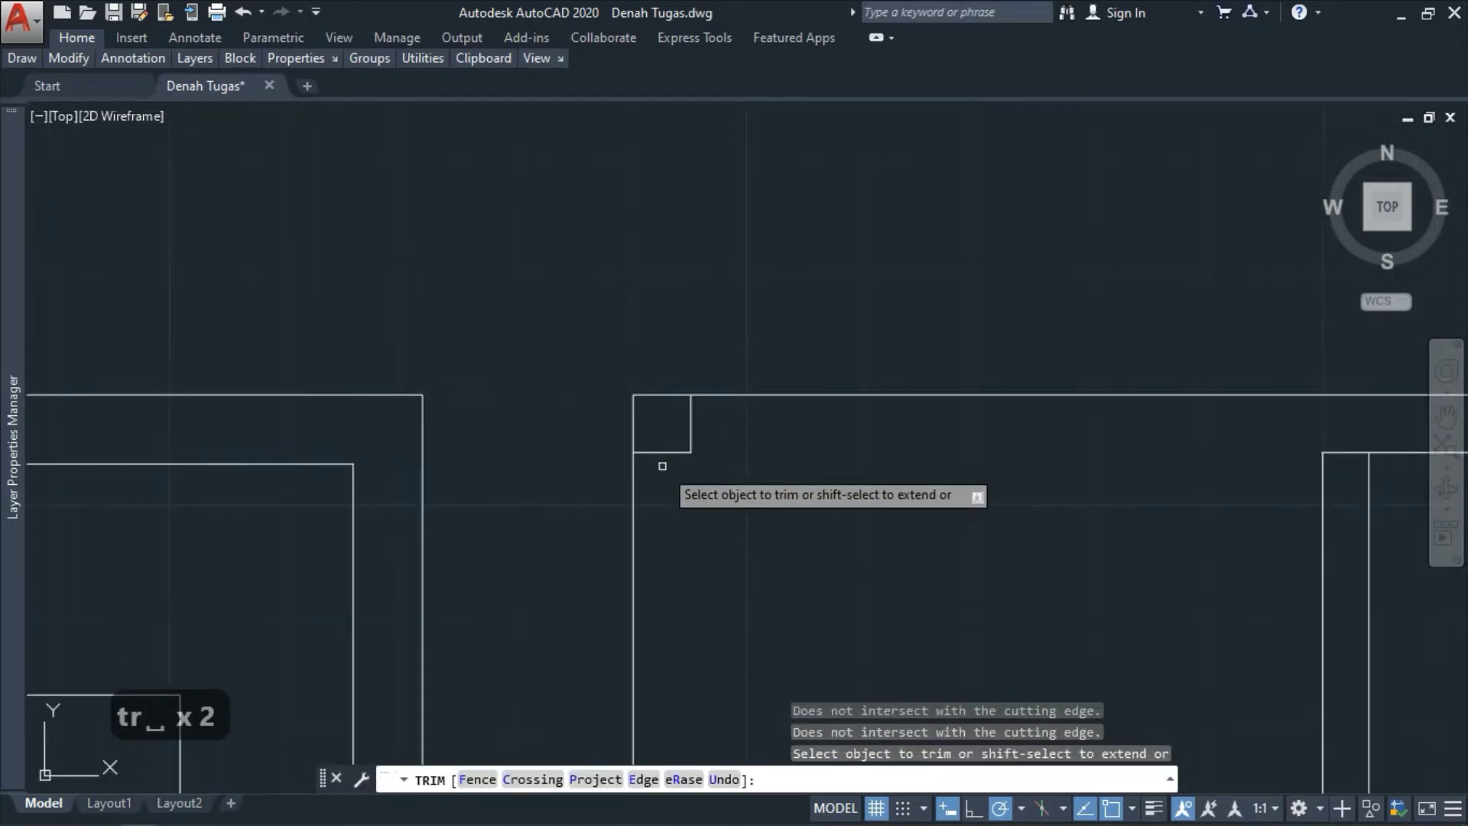
scroll(708, 420, down, 5)
key(ctrl+z)
scroll(738, 476, up, 4)
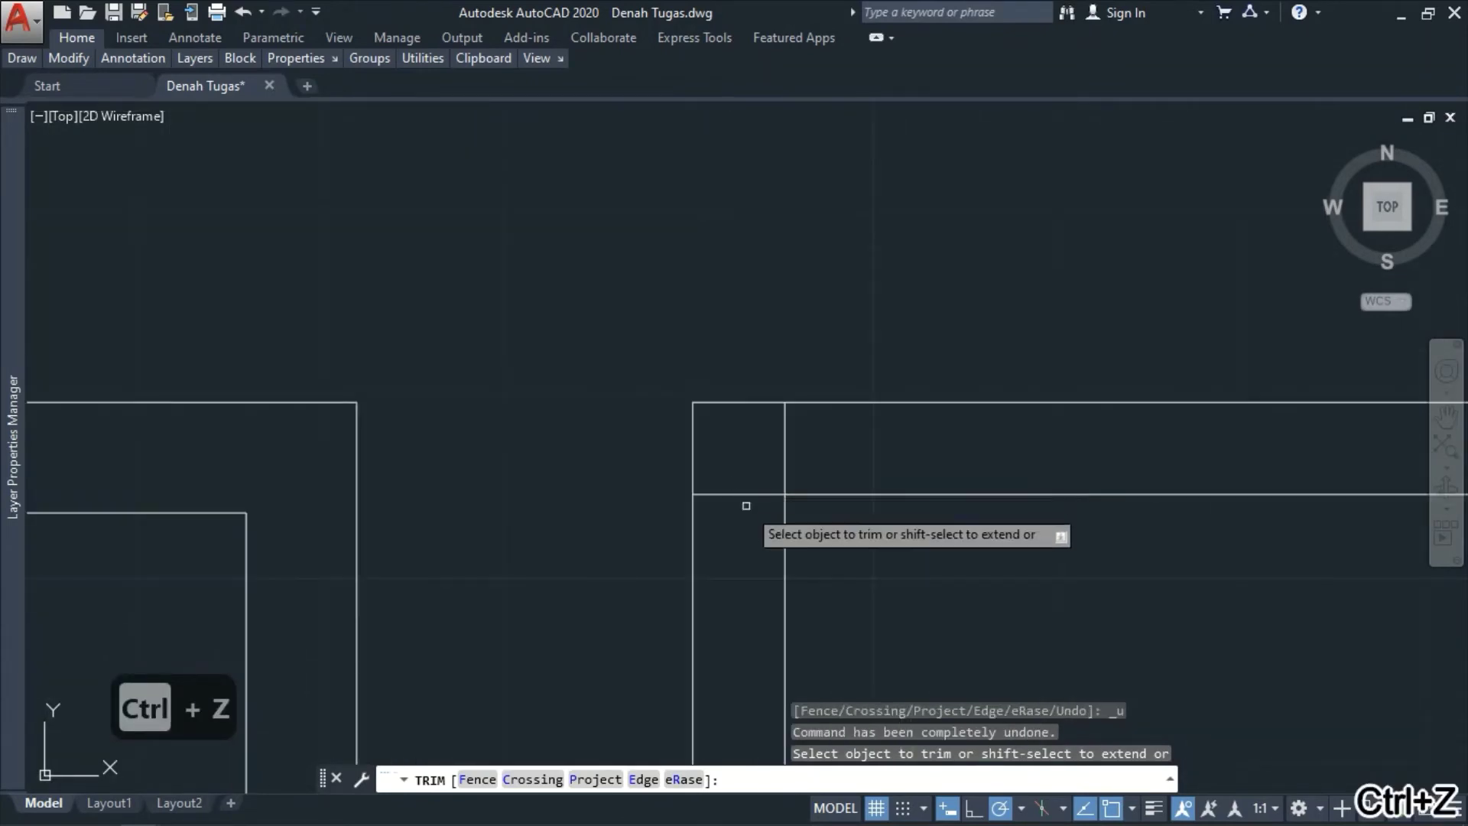
- Trim the inner frame lines' overlapping ends at the window's upper-left corner
click(745, 511)
click(703, 416)
click(820, 432)
click(755, 449)
scroll(528, 457, down, 2)
scroll(1060, 500, up, 2)
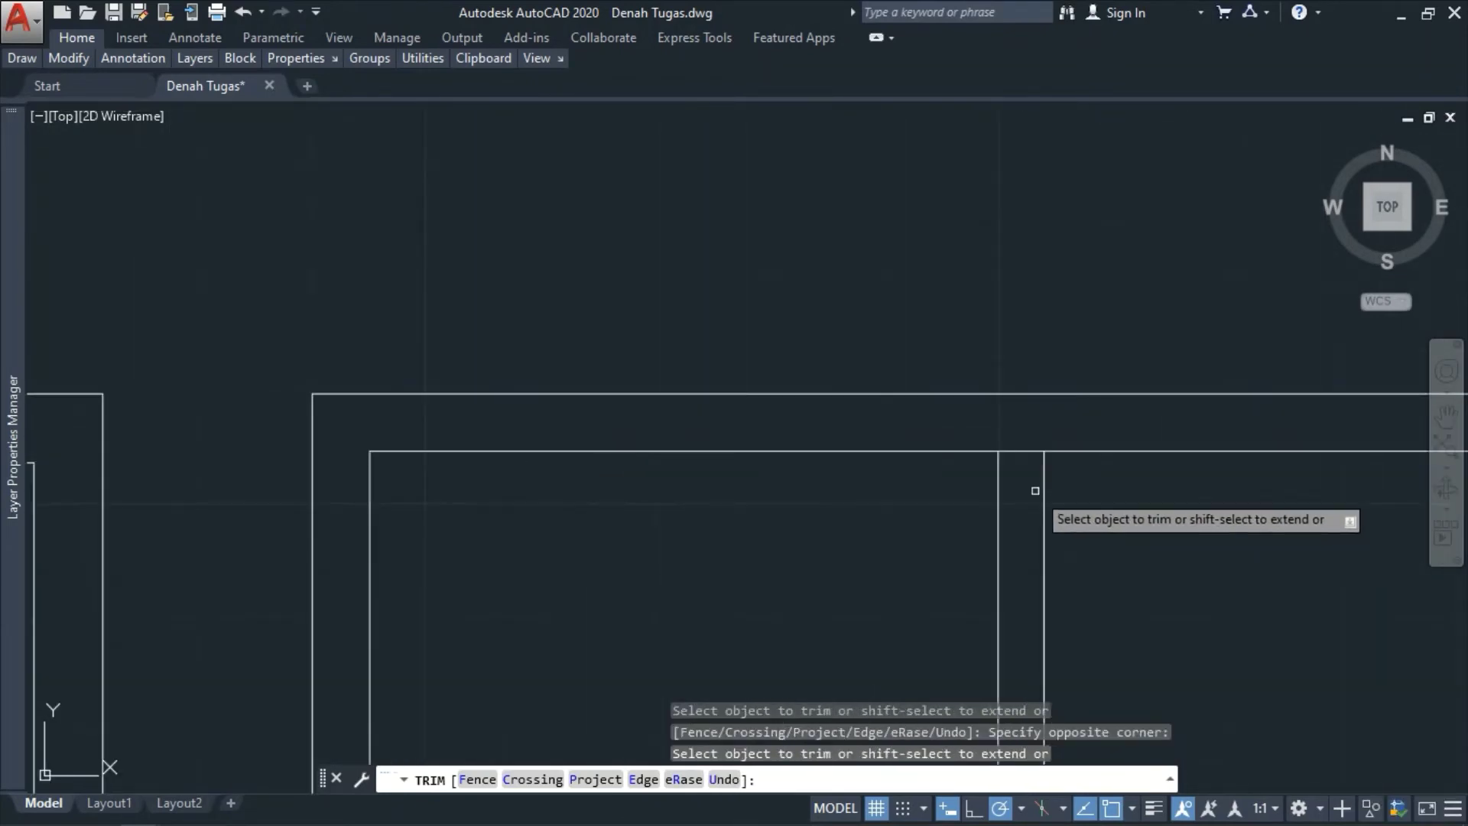
- Trim the inner top line between the two mullion lines and the overlapping line ends at the window's upper-right corner
click(1035, 492)
click(1015, 433)
scroll(596, 445, down, 4)
scroll(1023, 467, up, 2)
click(1035, 449)
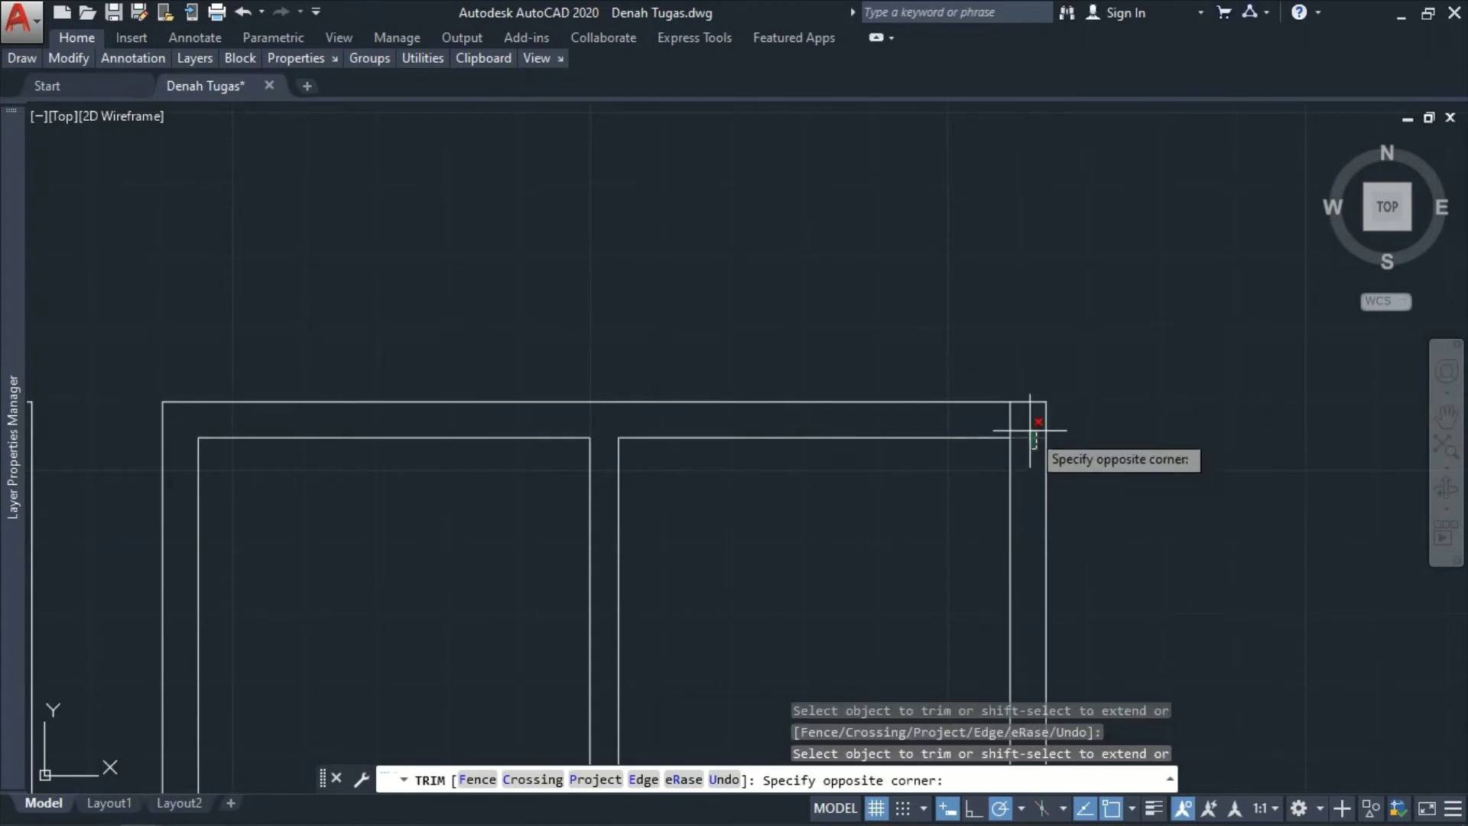
click(1026, 428)
click(1022, 422)
click(1002, 419)
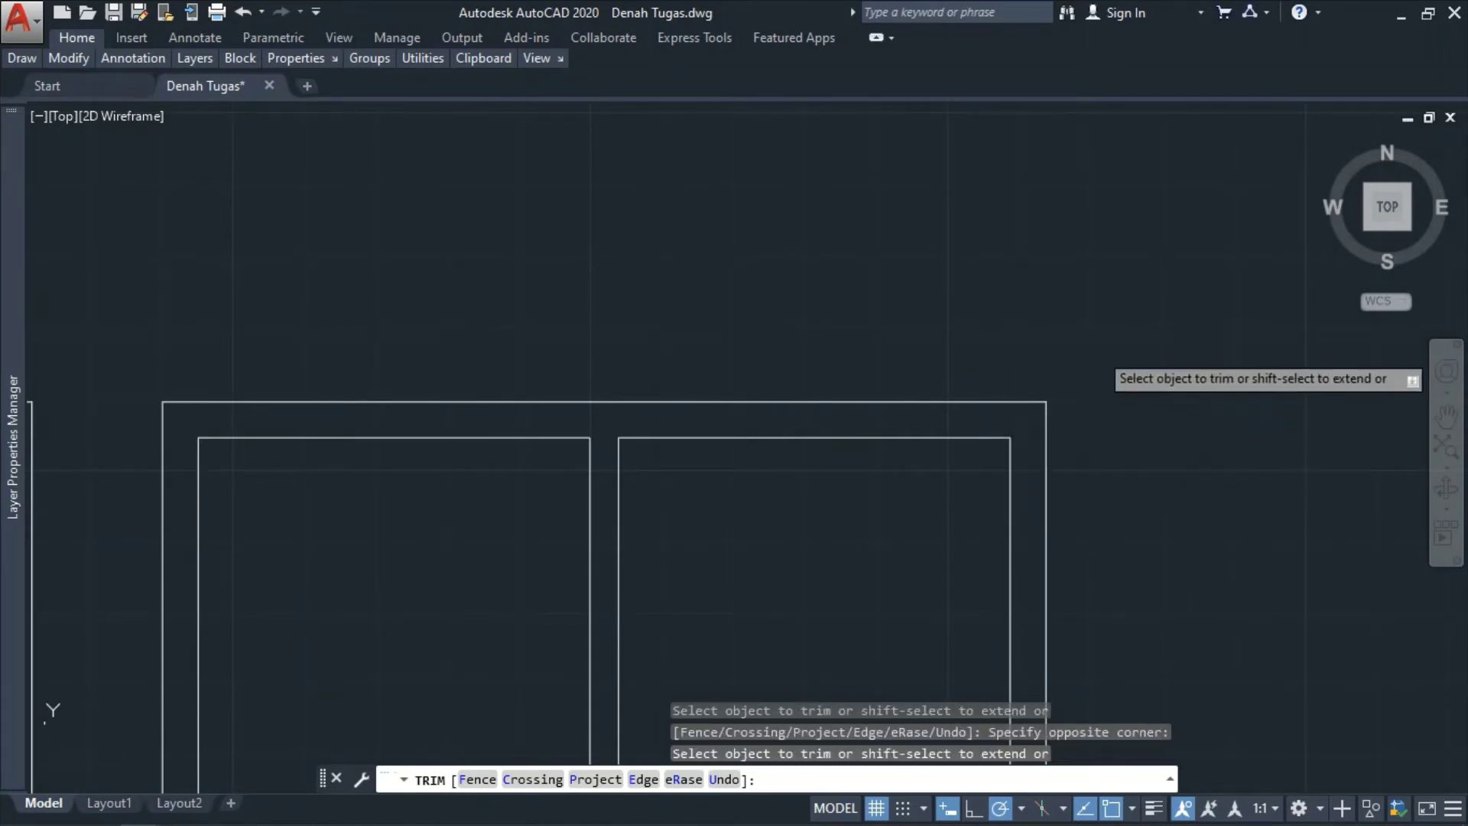
- Trim the overlapping lines along the window's bottom frame at both lower corners and where the centre mullion meets it
scroll(1070, 428, down, 3)
scroll(1078, 581, up, 4)
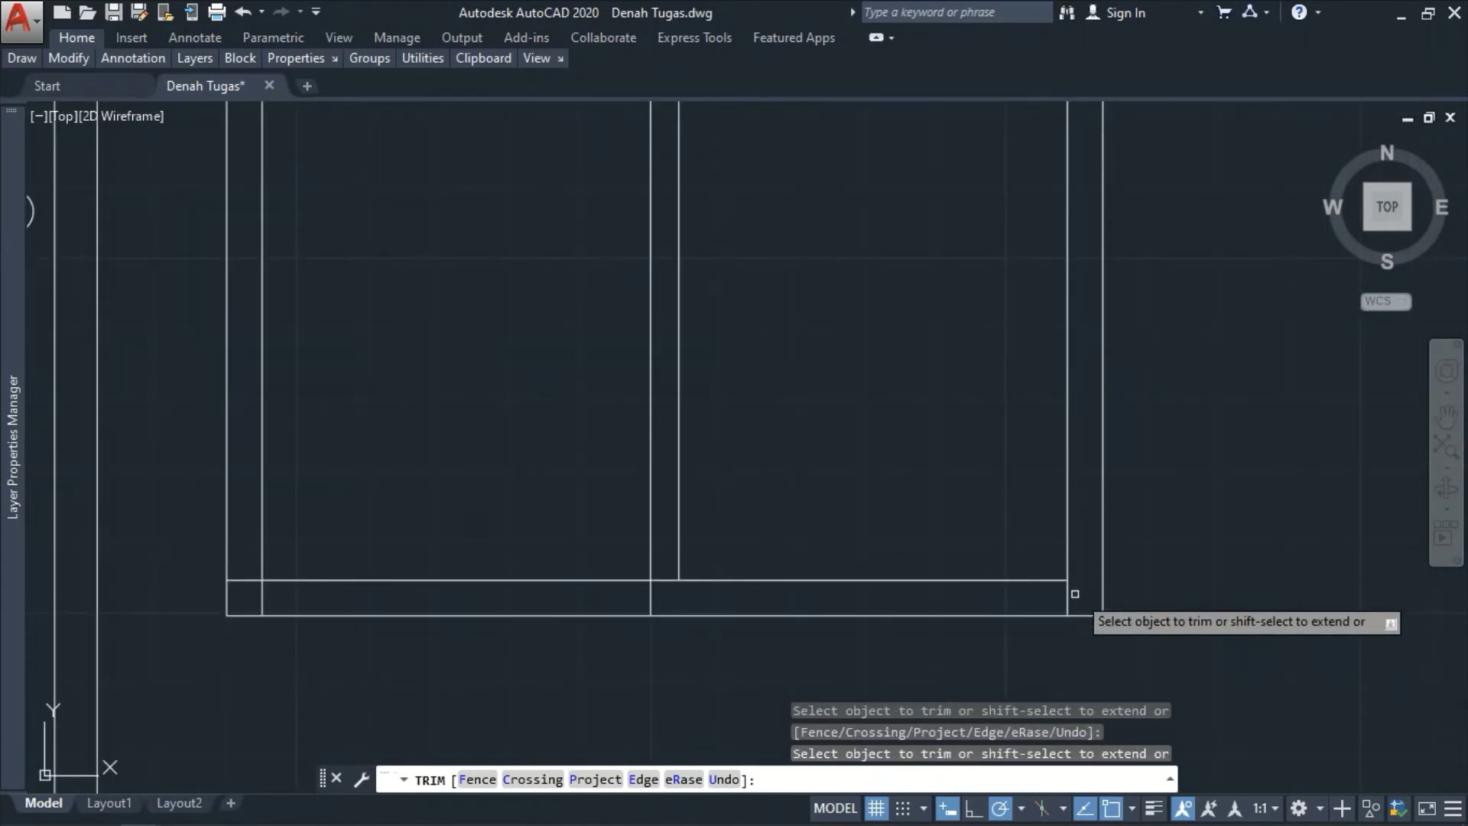
click(1074, 590)
click(1061, 596)
click(674, 579)
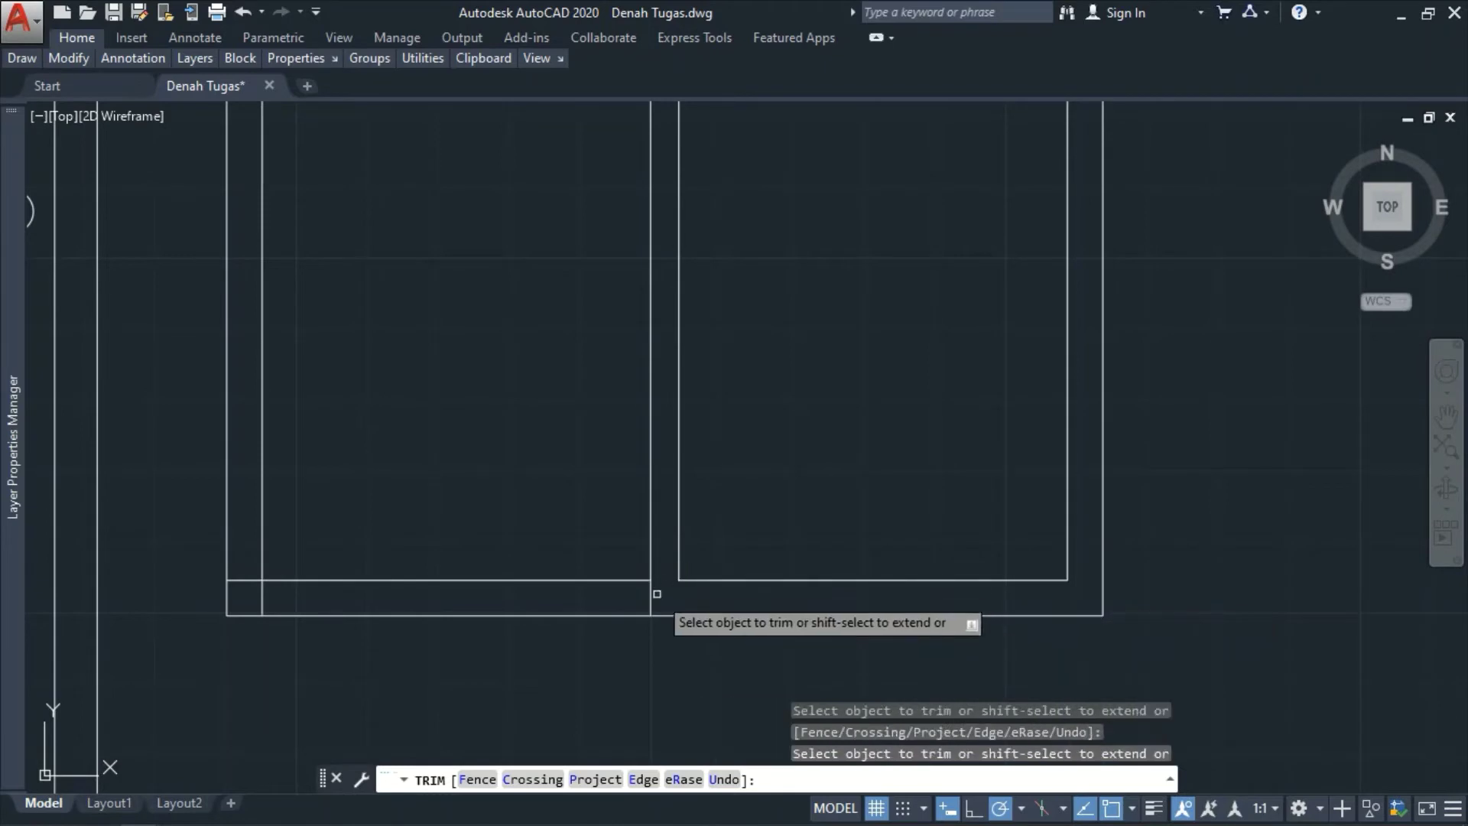
click(651, 600)
click(259, 597)
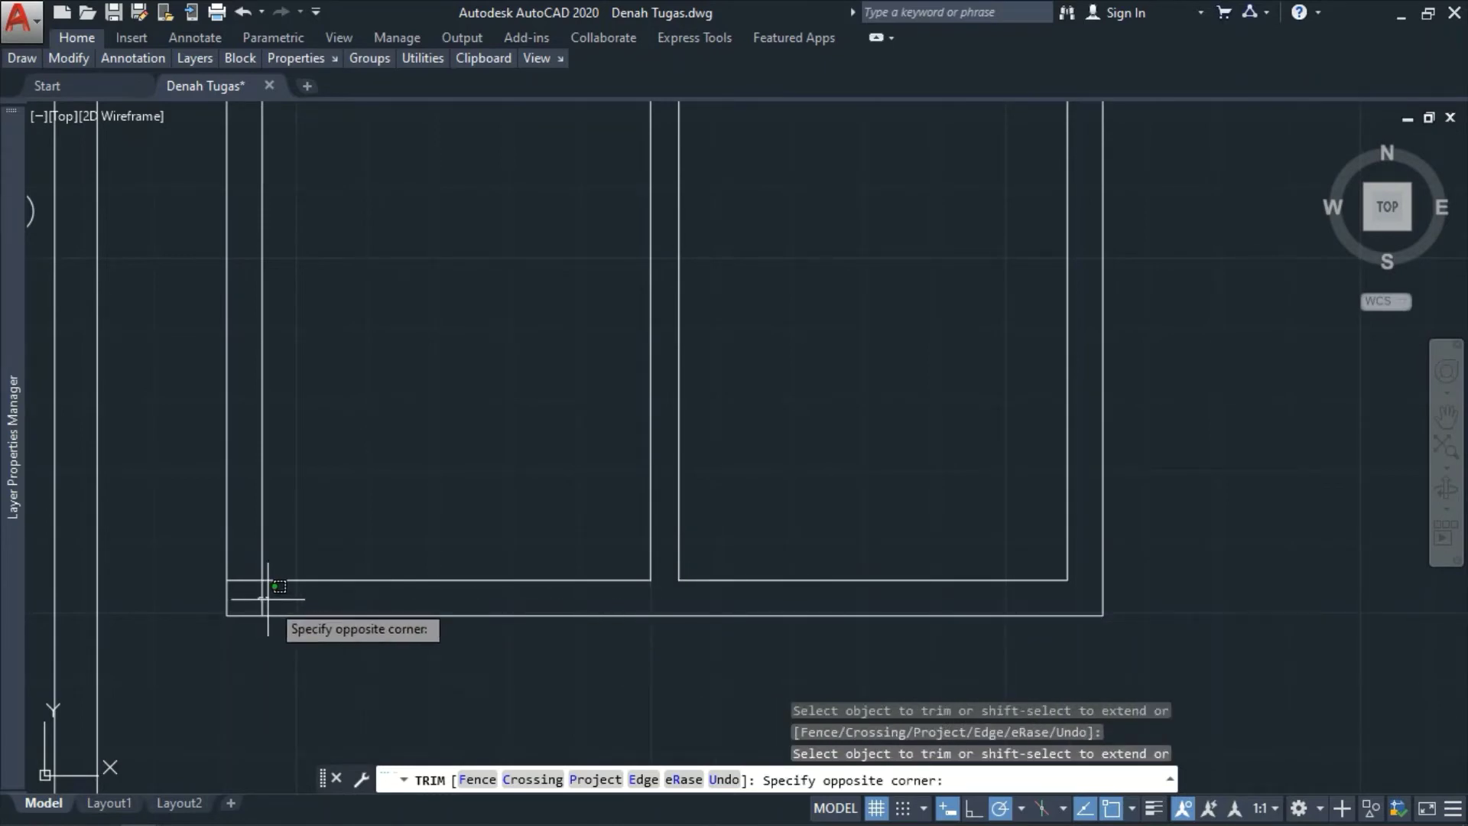
click(246, 596)
key(Escape)
scroll(504, 540, down, 5)
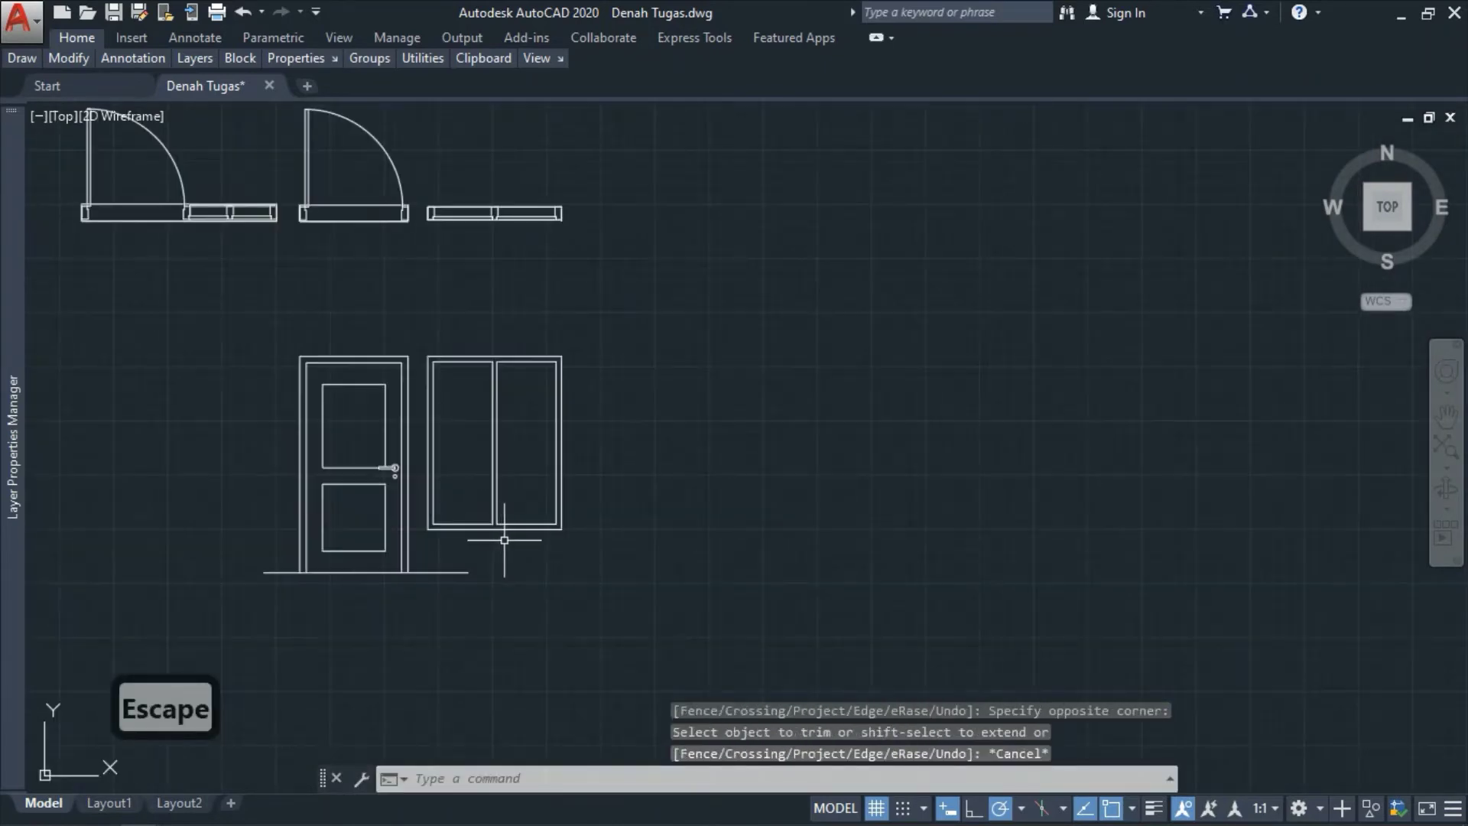
scroll(505, 540, up, 4)
scroll(563, 557, down, 4)
scroll(584, 492, up, 2)
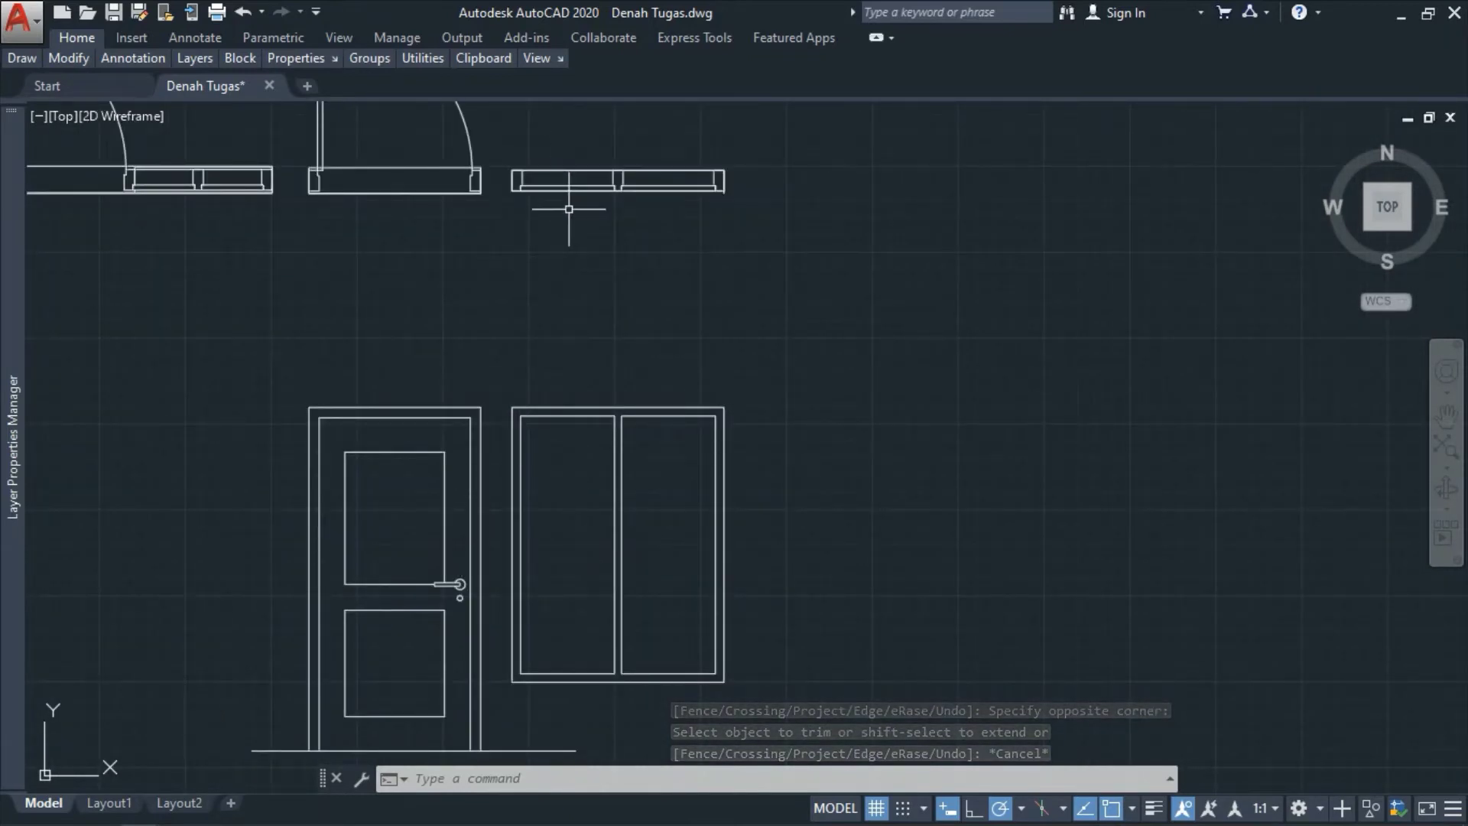
scroll(576, 518, up, 2)
scroll(577, 305, down, 3)
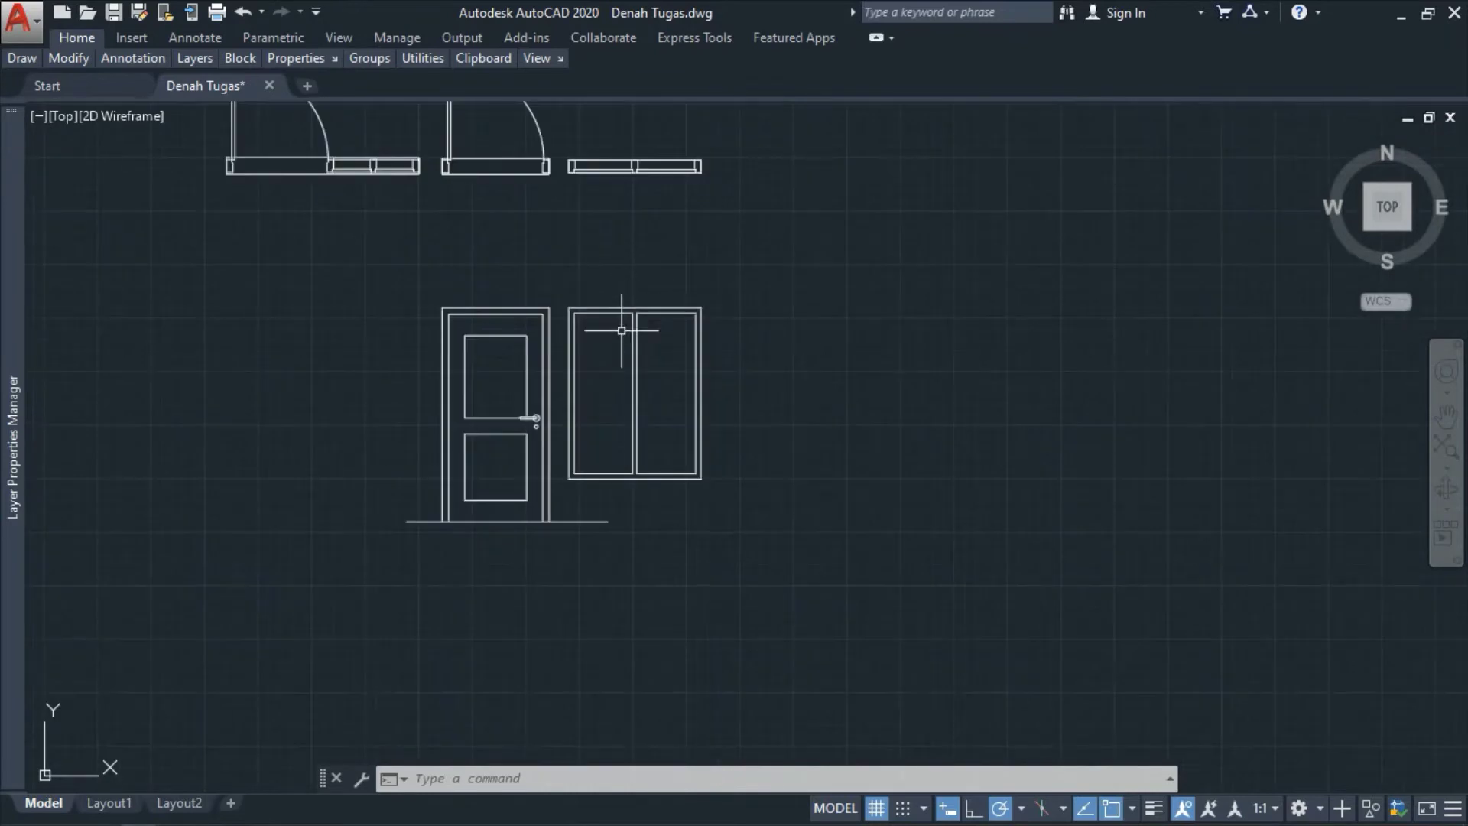
scroll(577, 391, up, 1)
key(Escape)
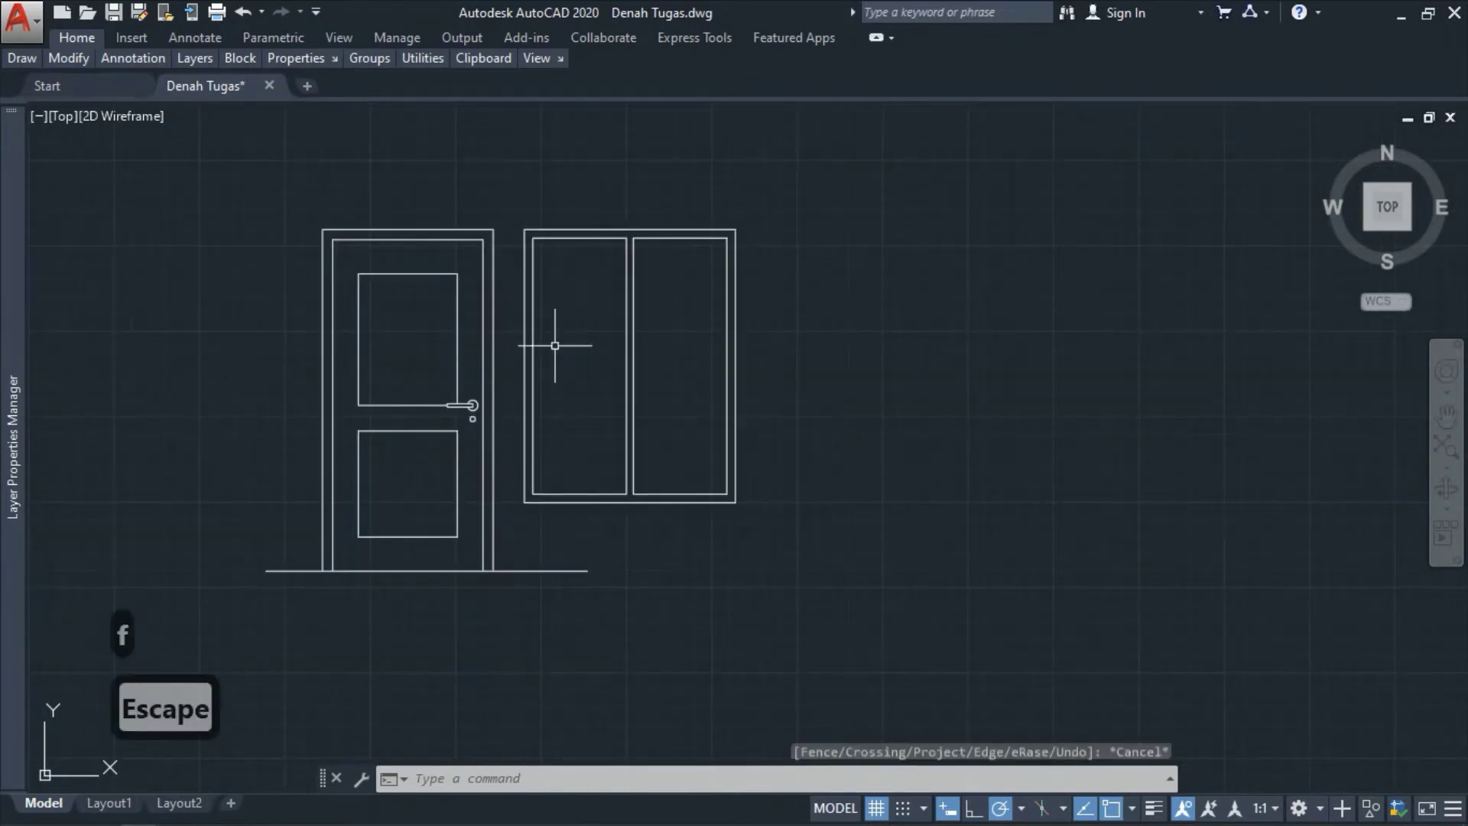
scroll(563, 419, down, 2)
scroll(562, 426, up, 2)
scroll(562, 426, up, 2)
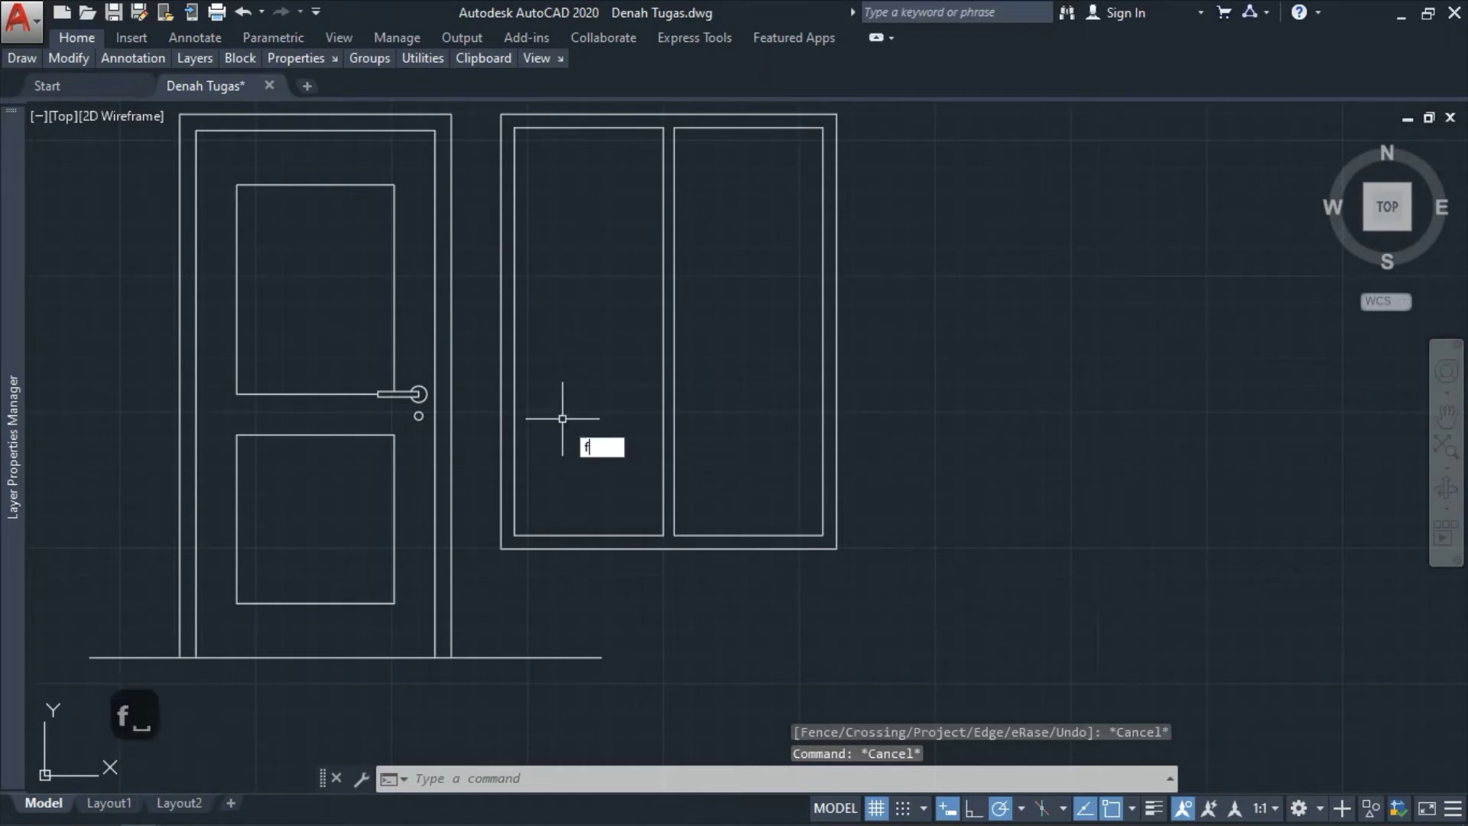
key(Return)
key(Escape)
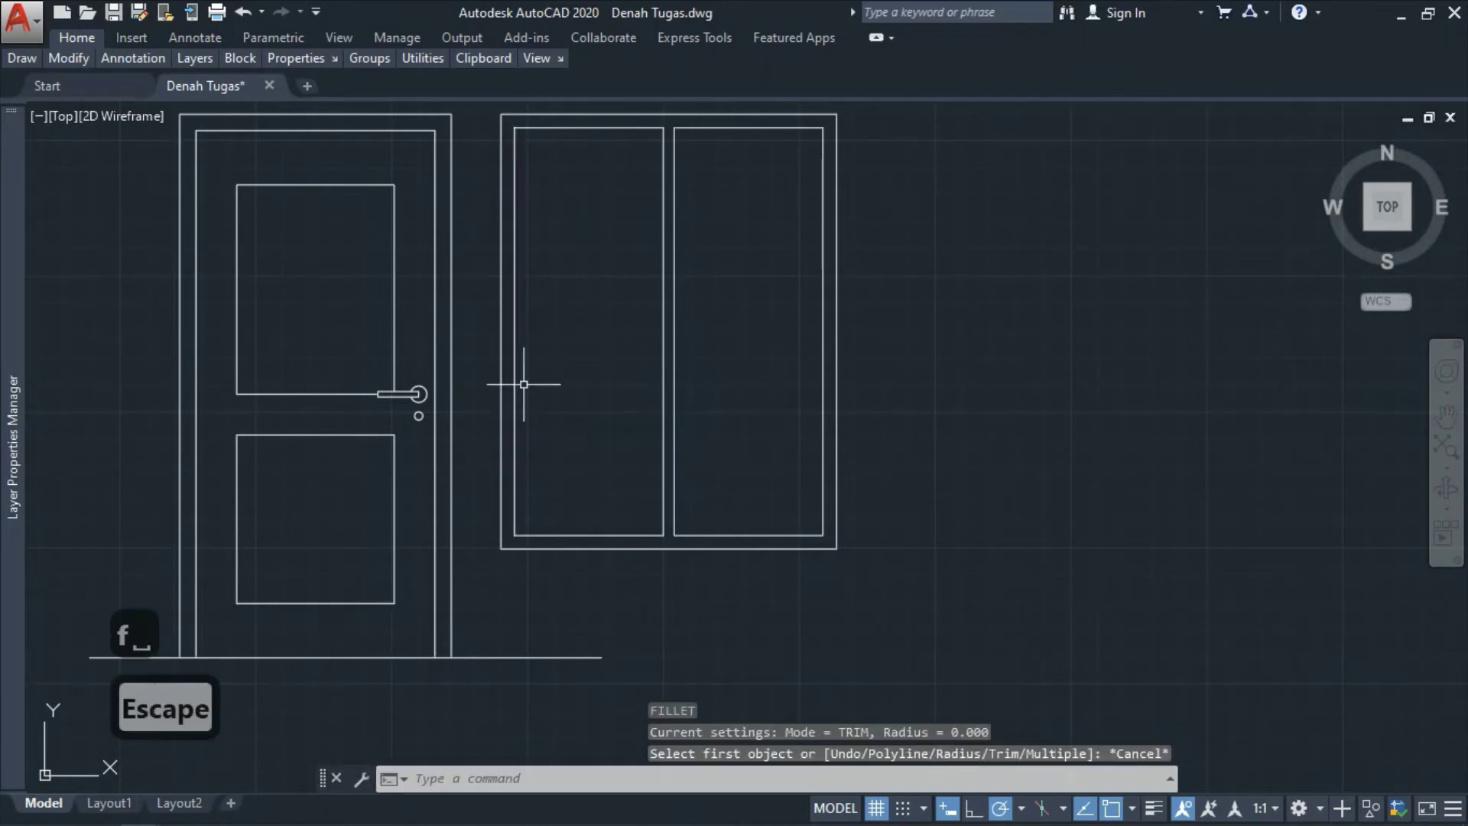
- Offset both vertical inner sides of the window's left opening inward by 10 units for the sash stiles
text(o)
key(space)
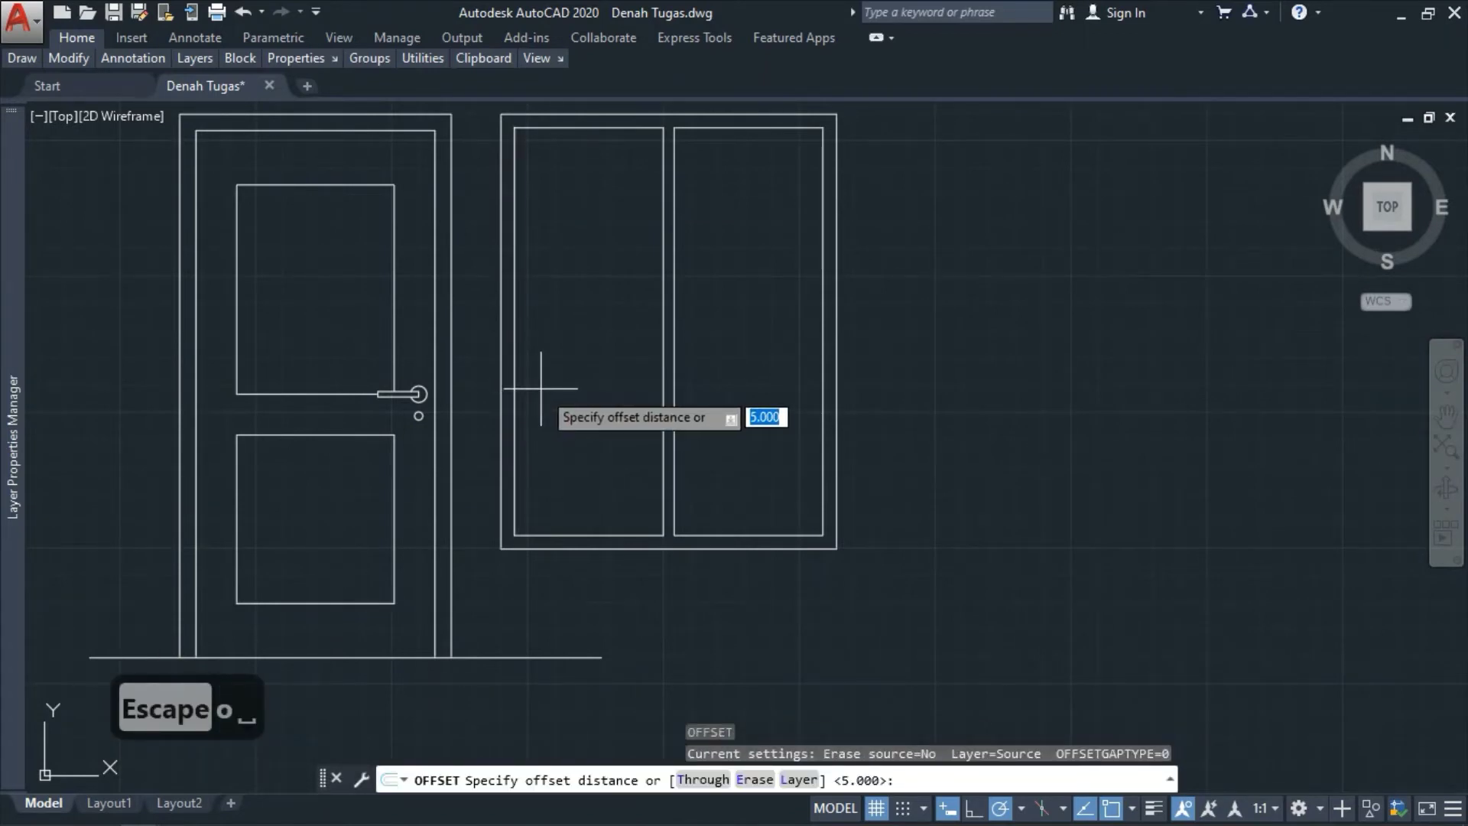
text(10)
key(space)
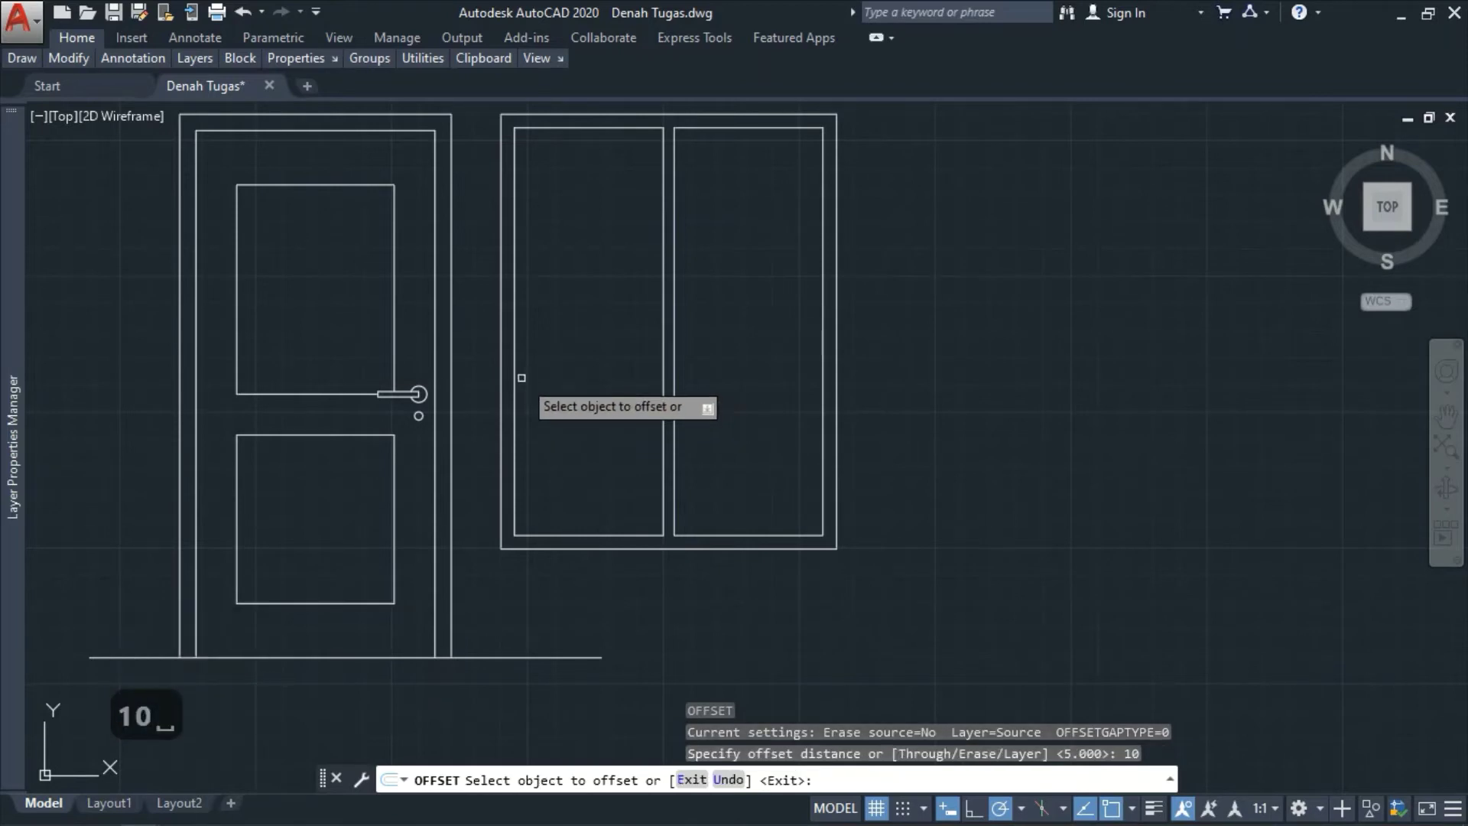
click(514, 344)
click(647, 346)
click(665, 338)
click(608, 331)
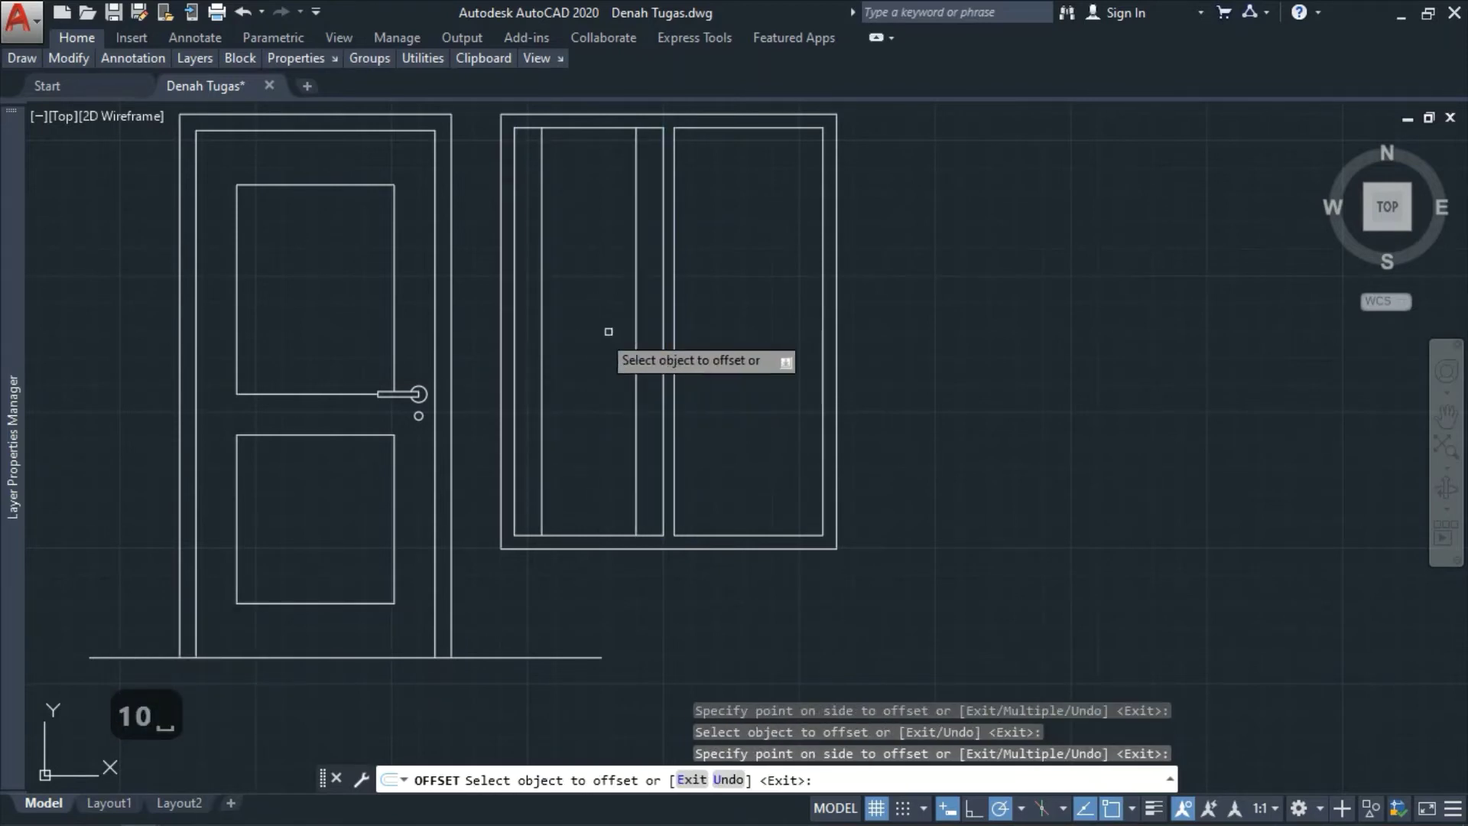
- Offset both vertical inner sides of the window's right opening inward by 10 units
click(675, 338)
click(739, 340)
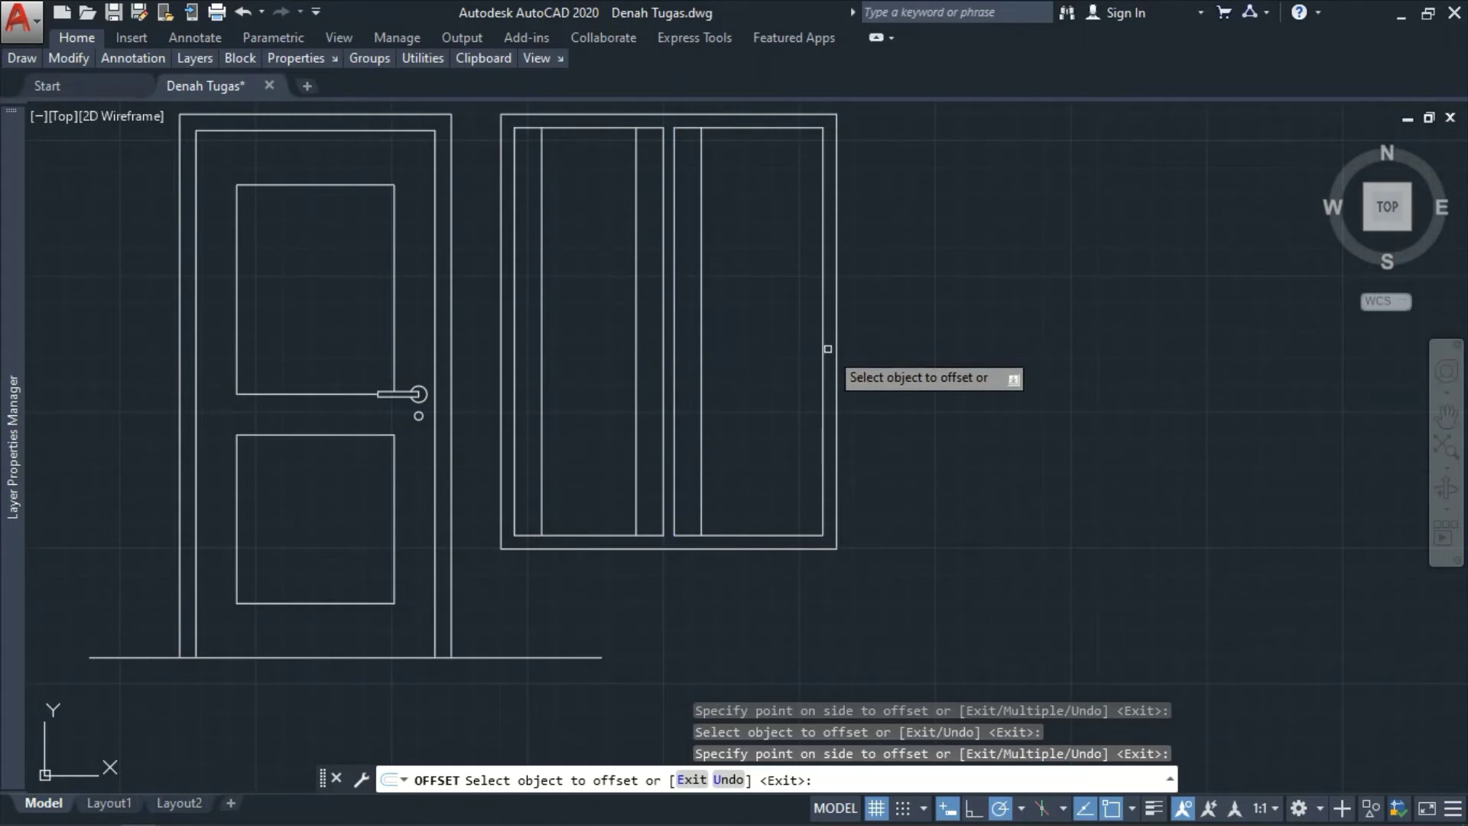
click(824, 346)
click(794, 350)
key(Escape)
scroll(760, 394, down, 2)
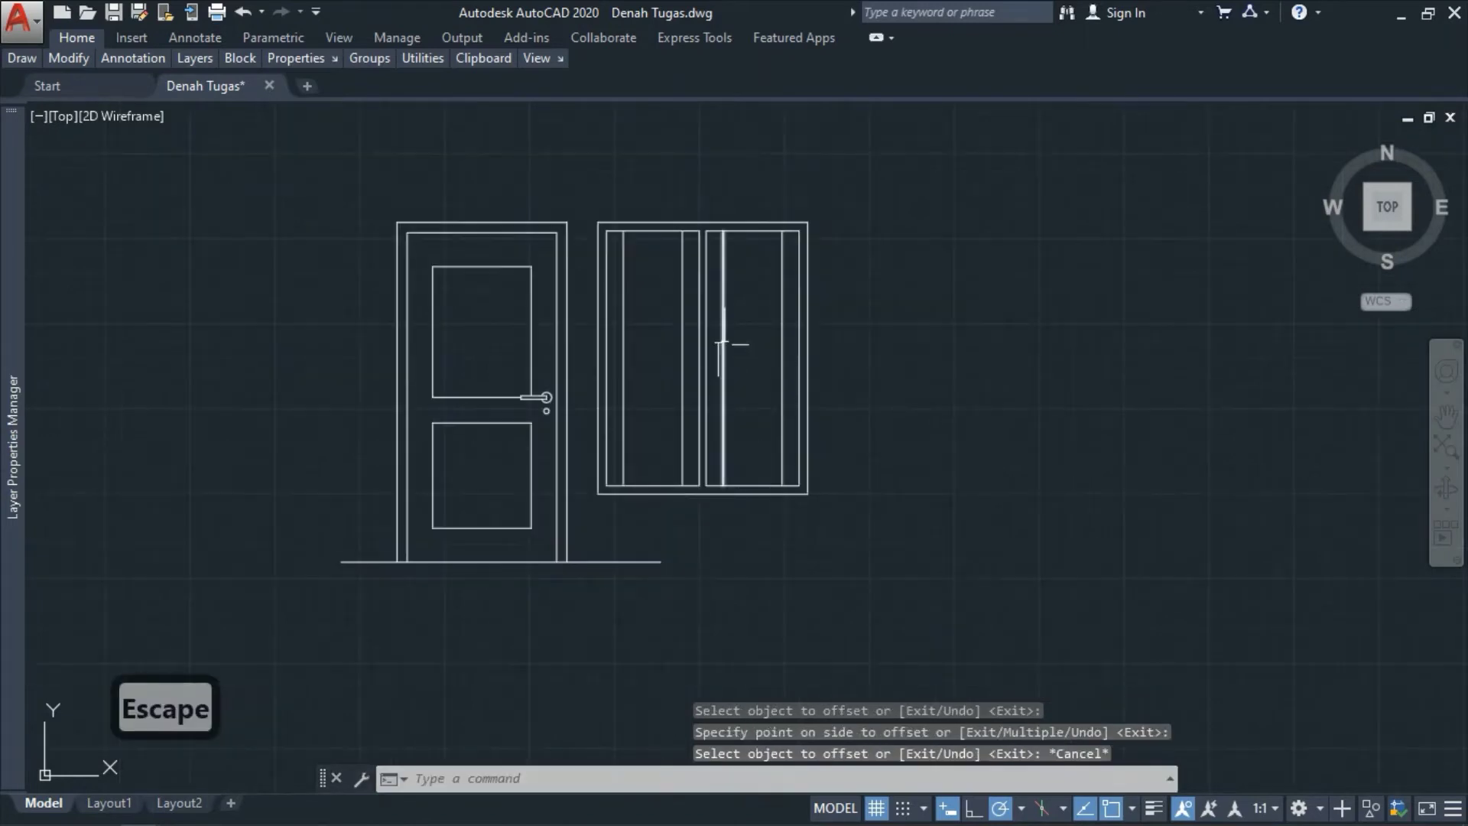
- Offset the top inner edges of both window openings downward by 15 units for the upper sash rails
scroll(656, 260, up, 2)
text(o)
key(space)
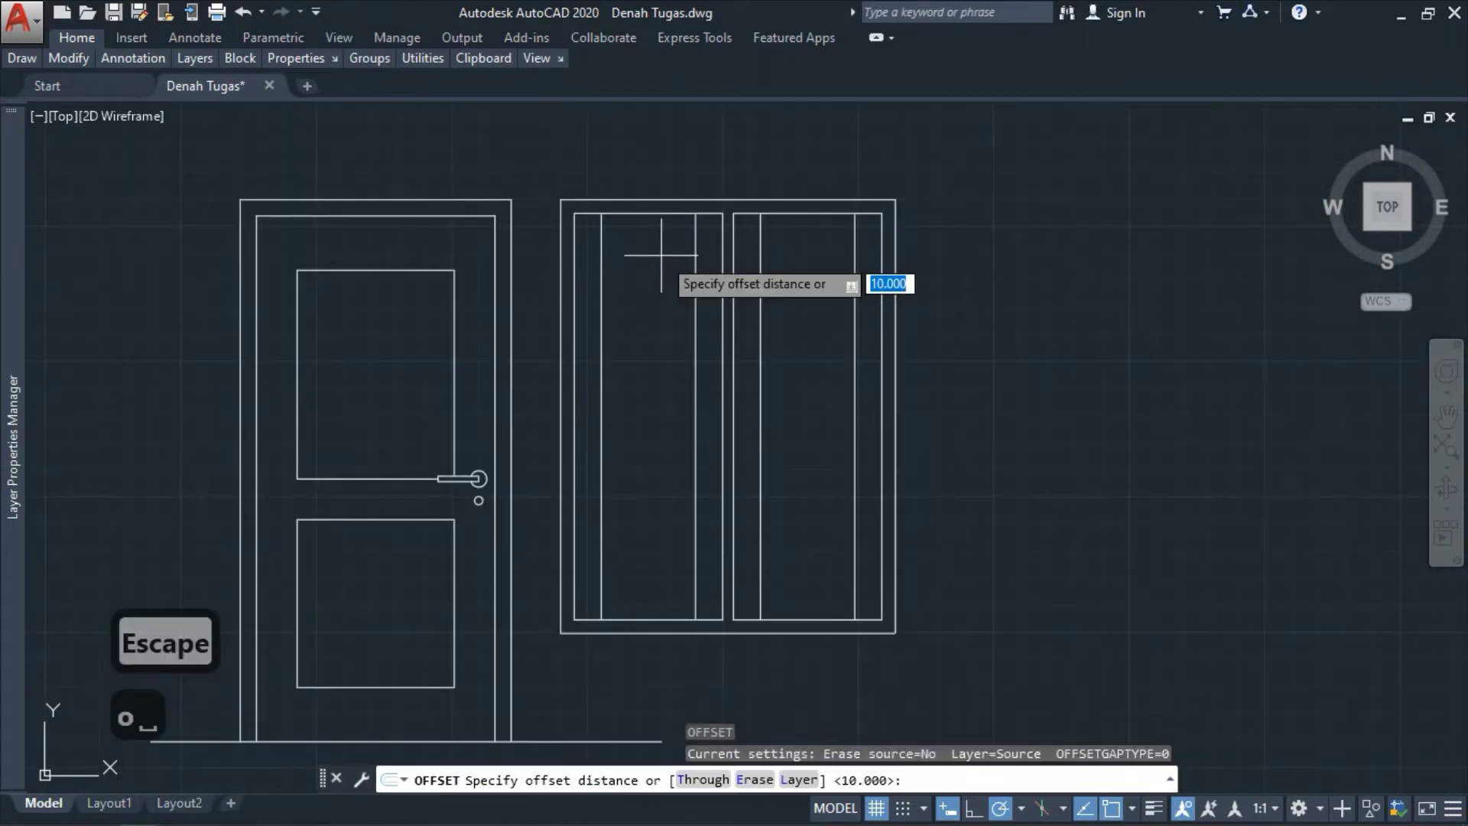
key(space)
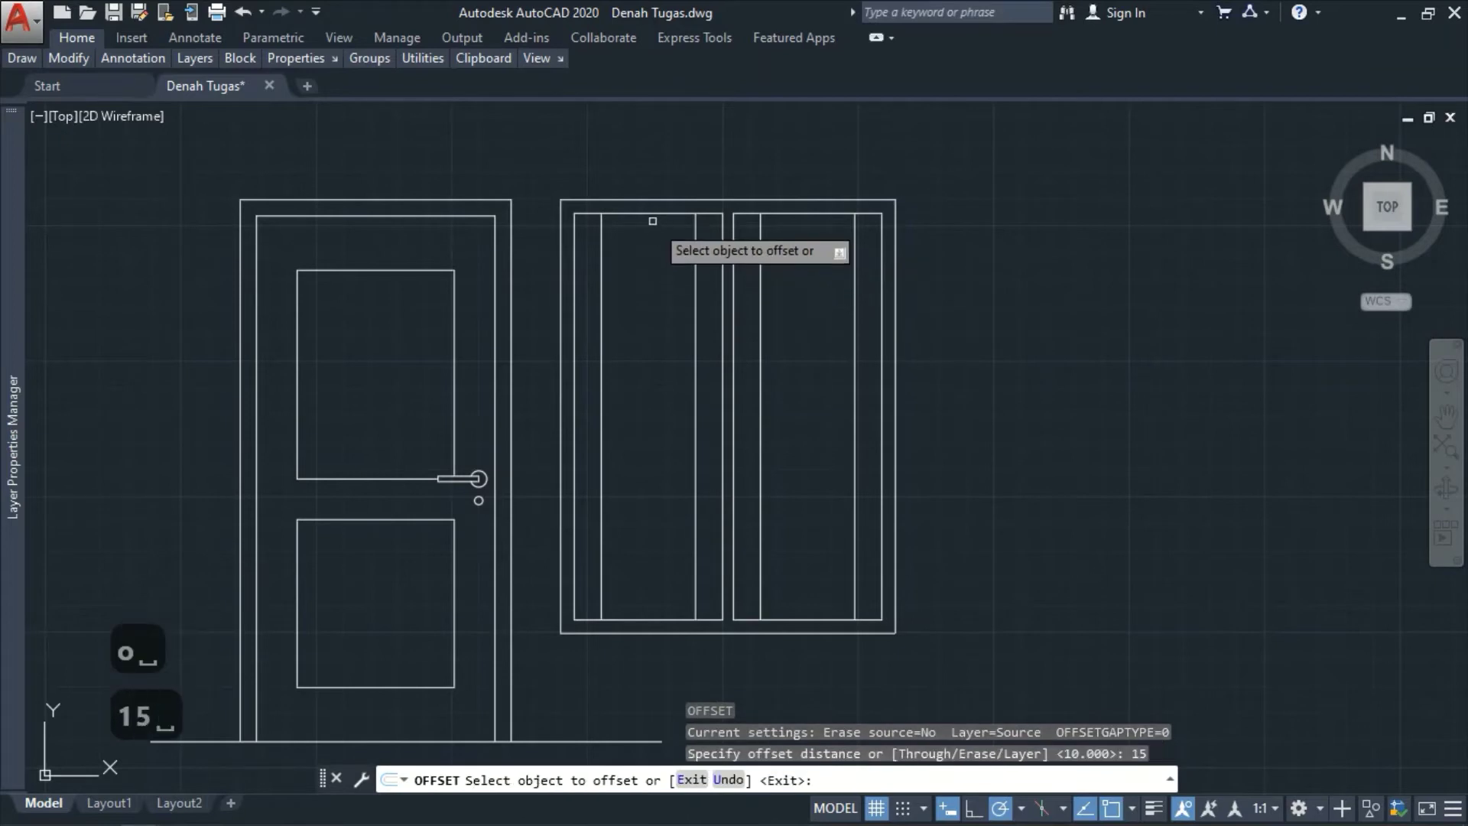
click(646, 213)
click(648, 271)
click(803, 213)
click(799, 267)
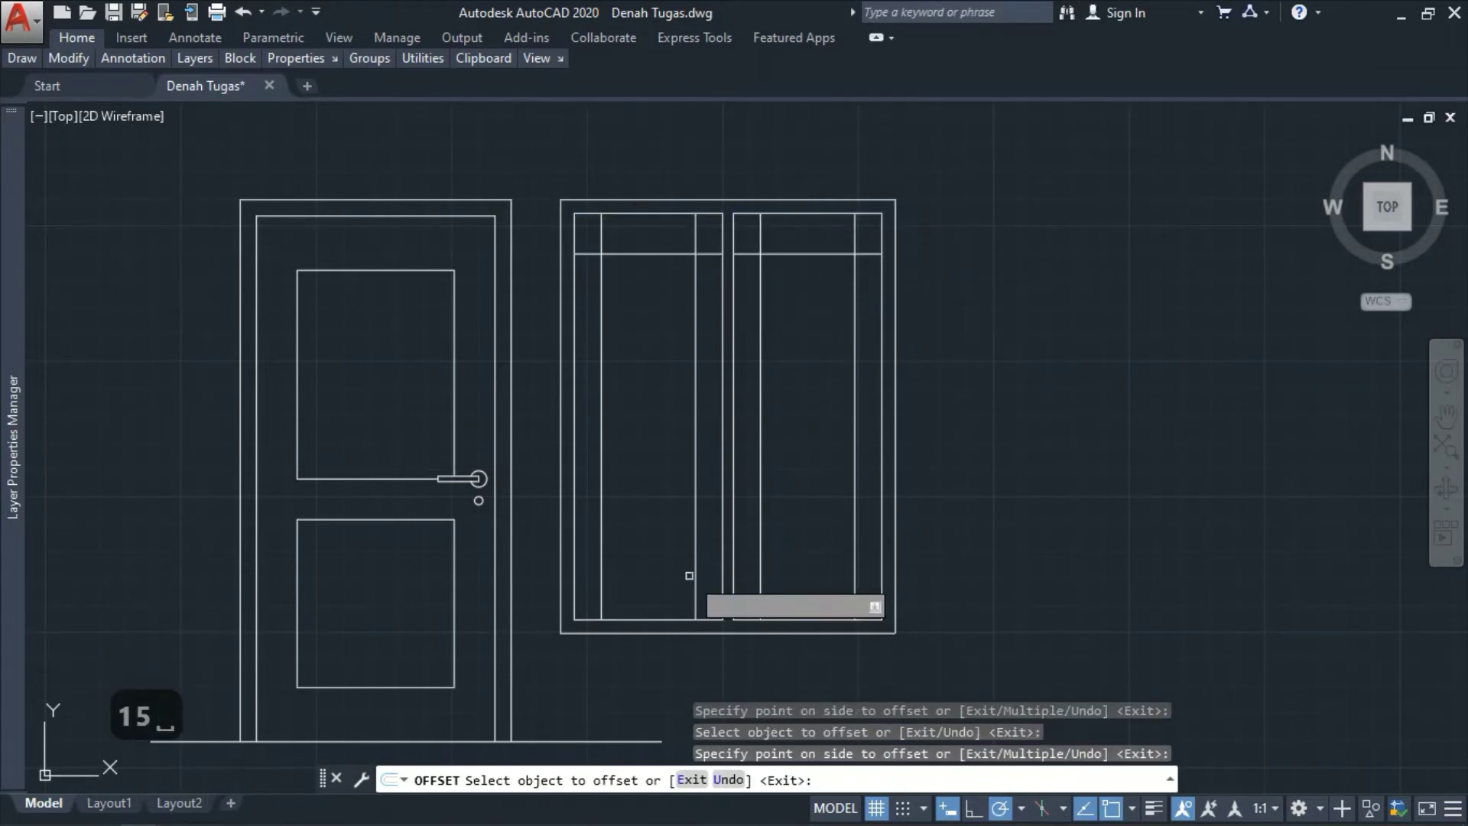
- Offset the bottom inner edges of both window openings upward by 15 units for the lower sash rails
click(650, 618)
click(653, 554)
click(845, 620)
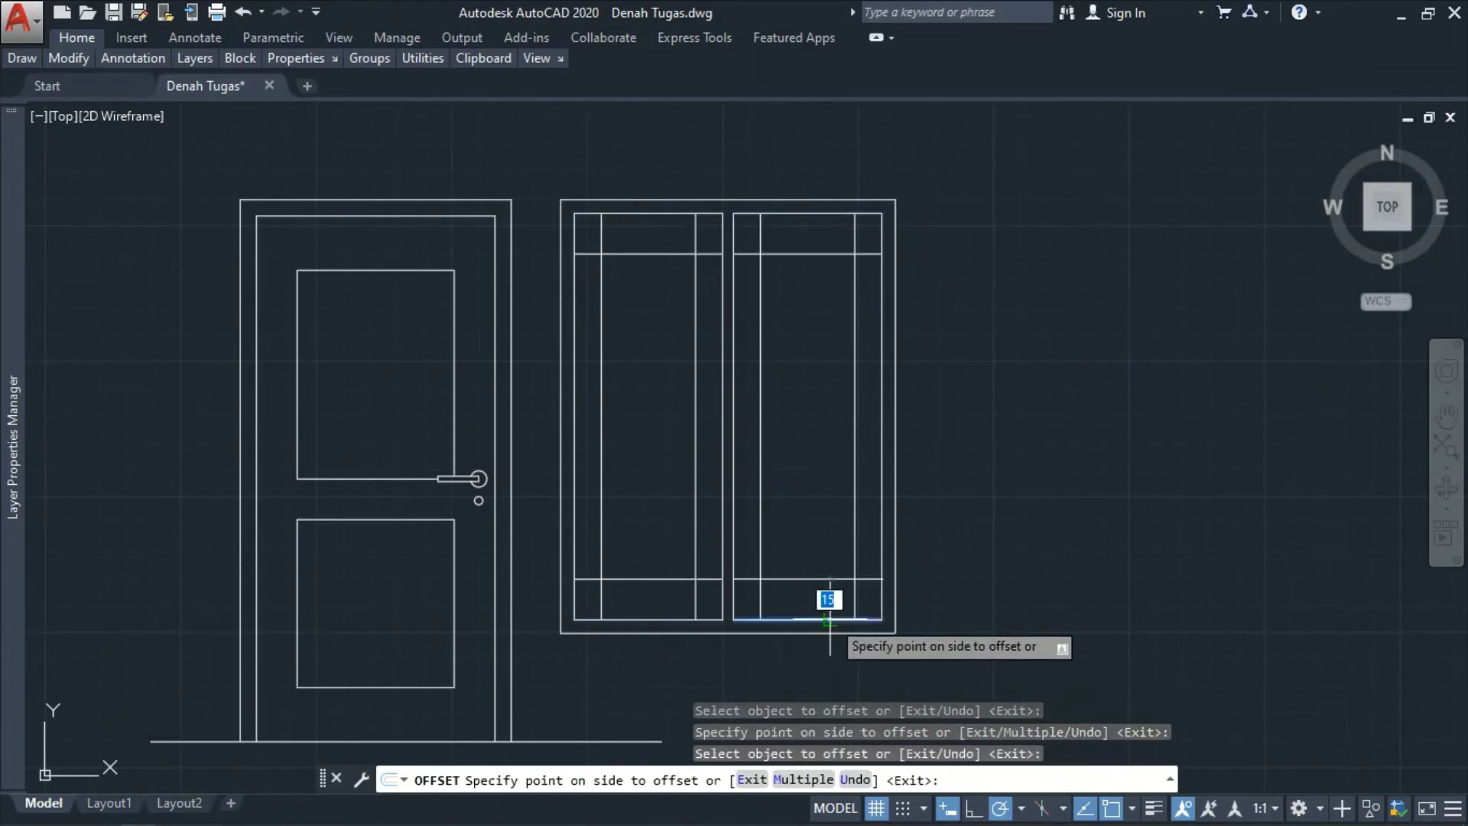
click(813, 563)
key(Escape)
scroll(830, 536, down, 2)
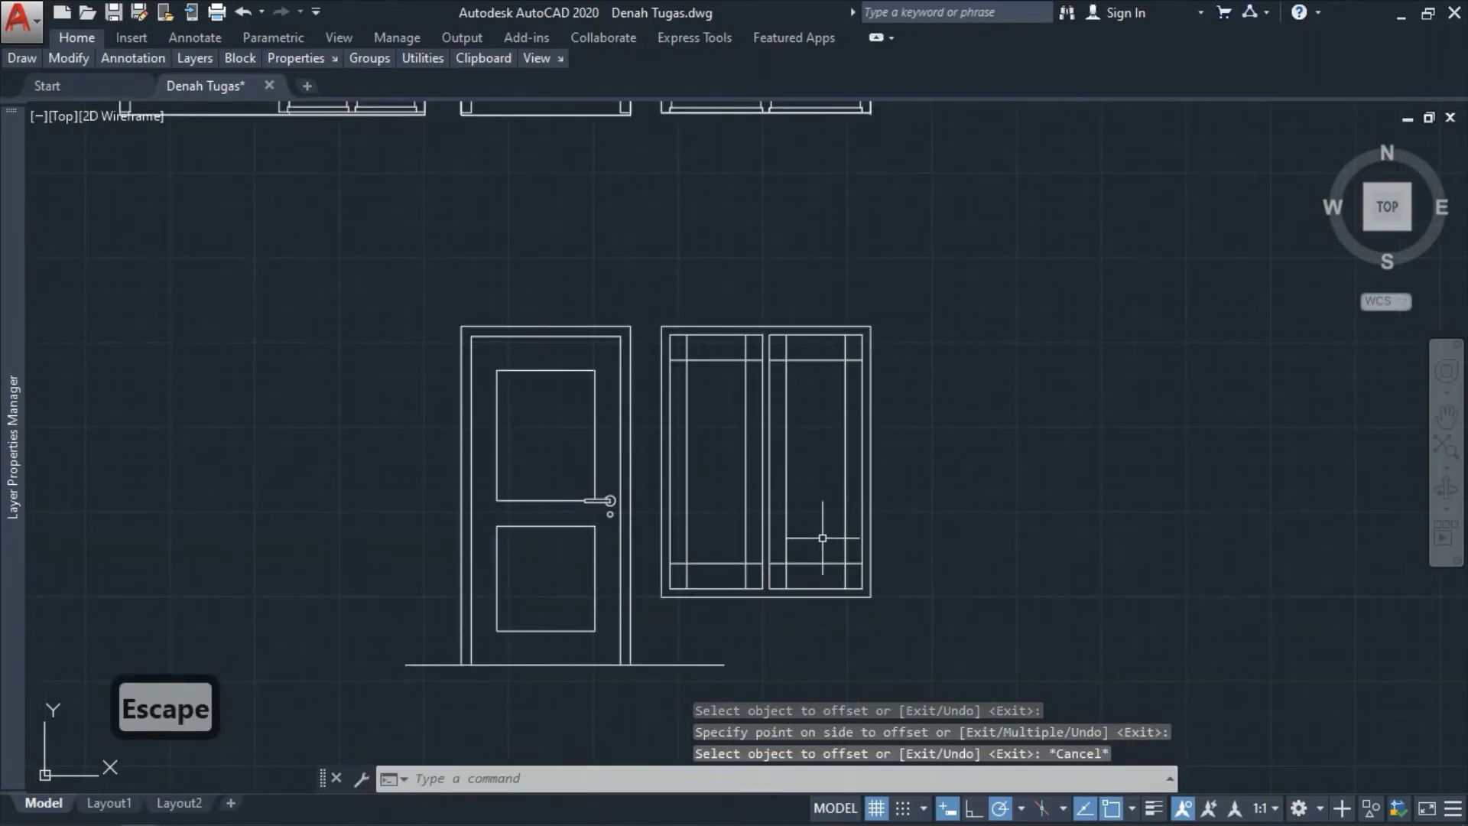
scroll(737, 524, up, 2)
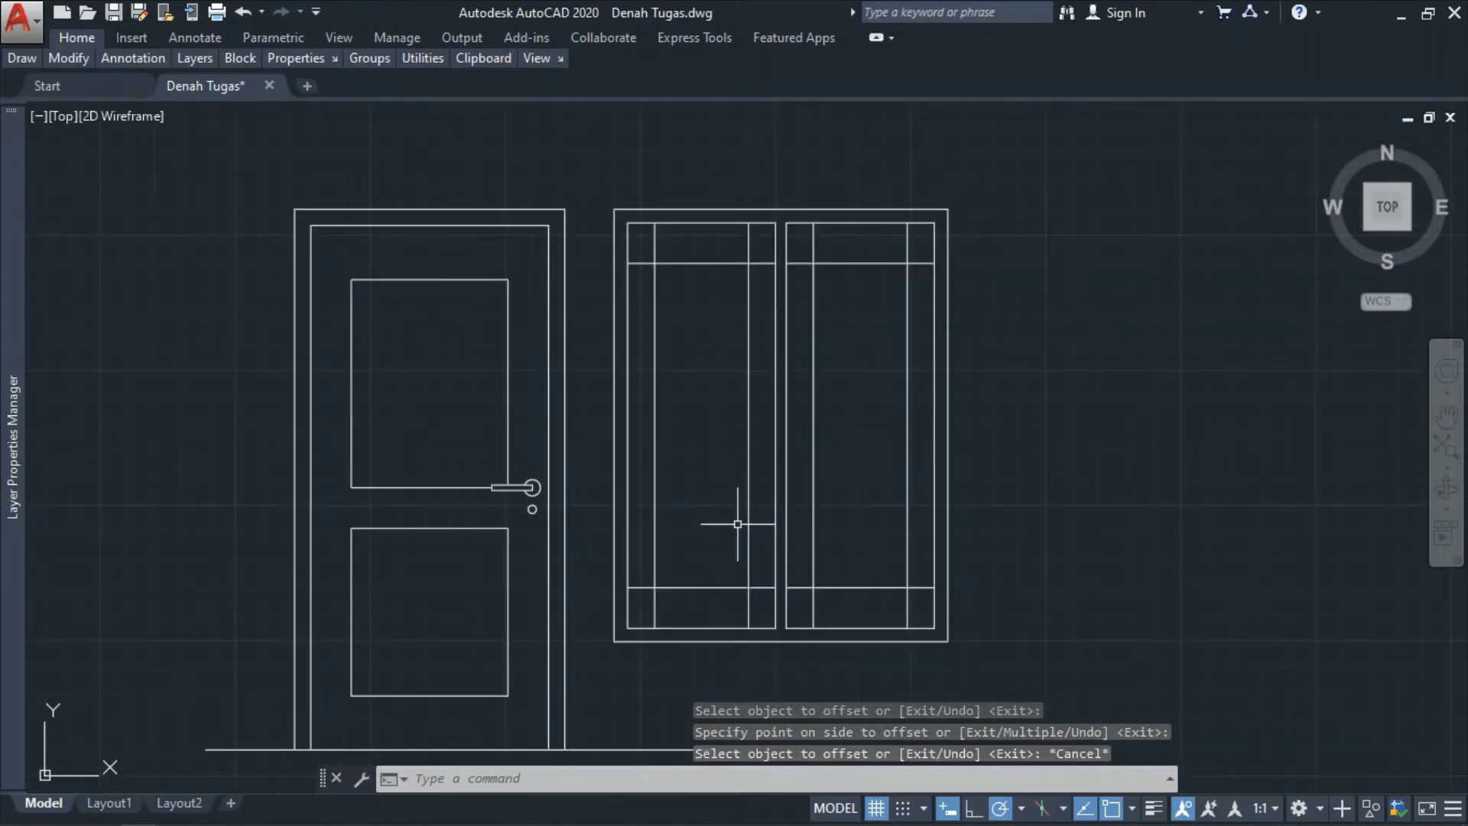
text(l)
key(space)
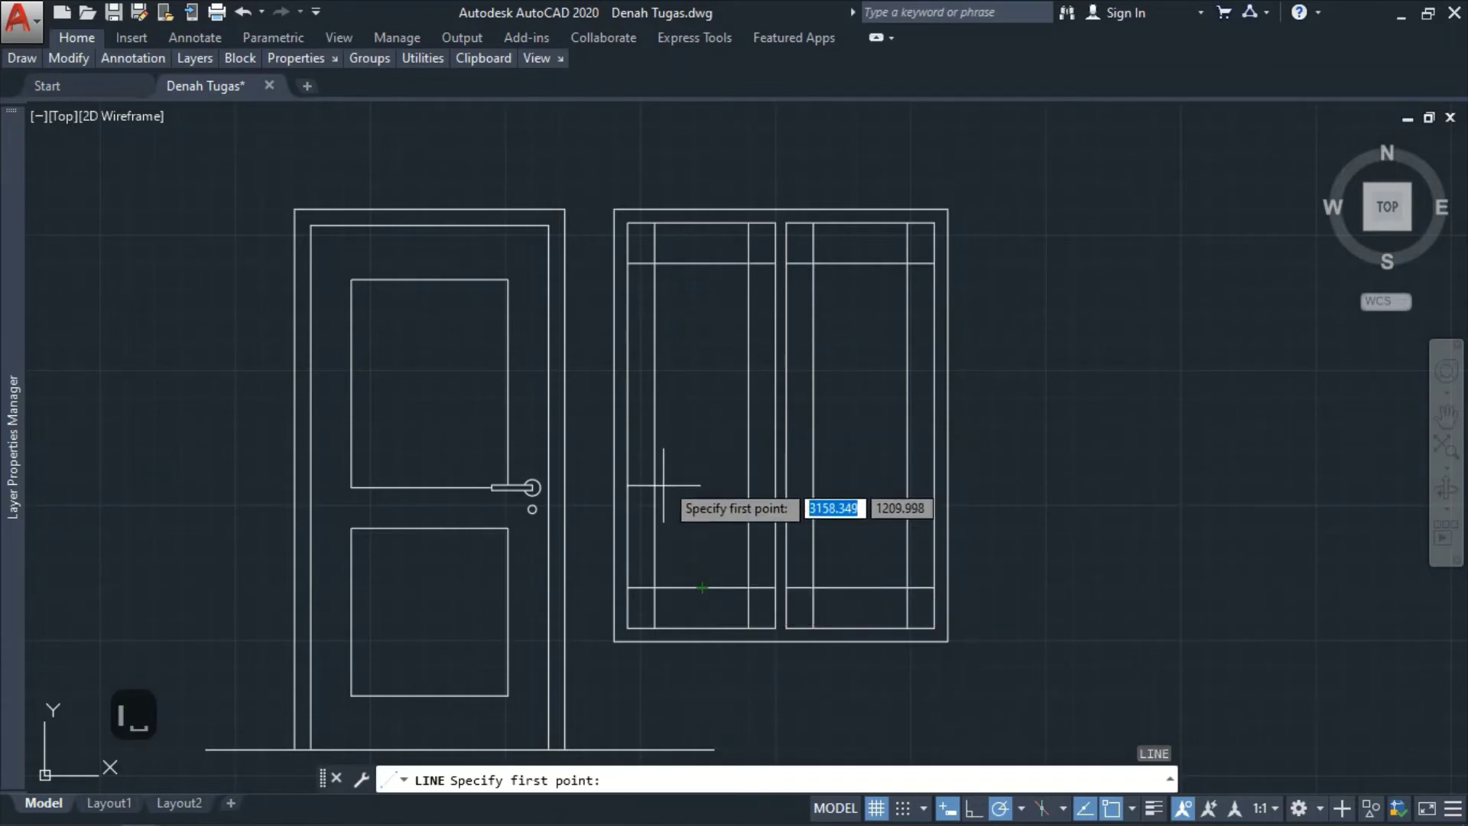
key(Escape)
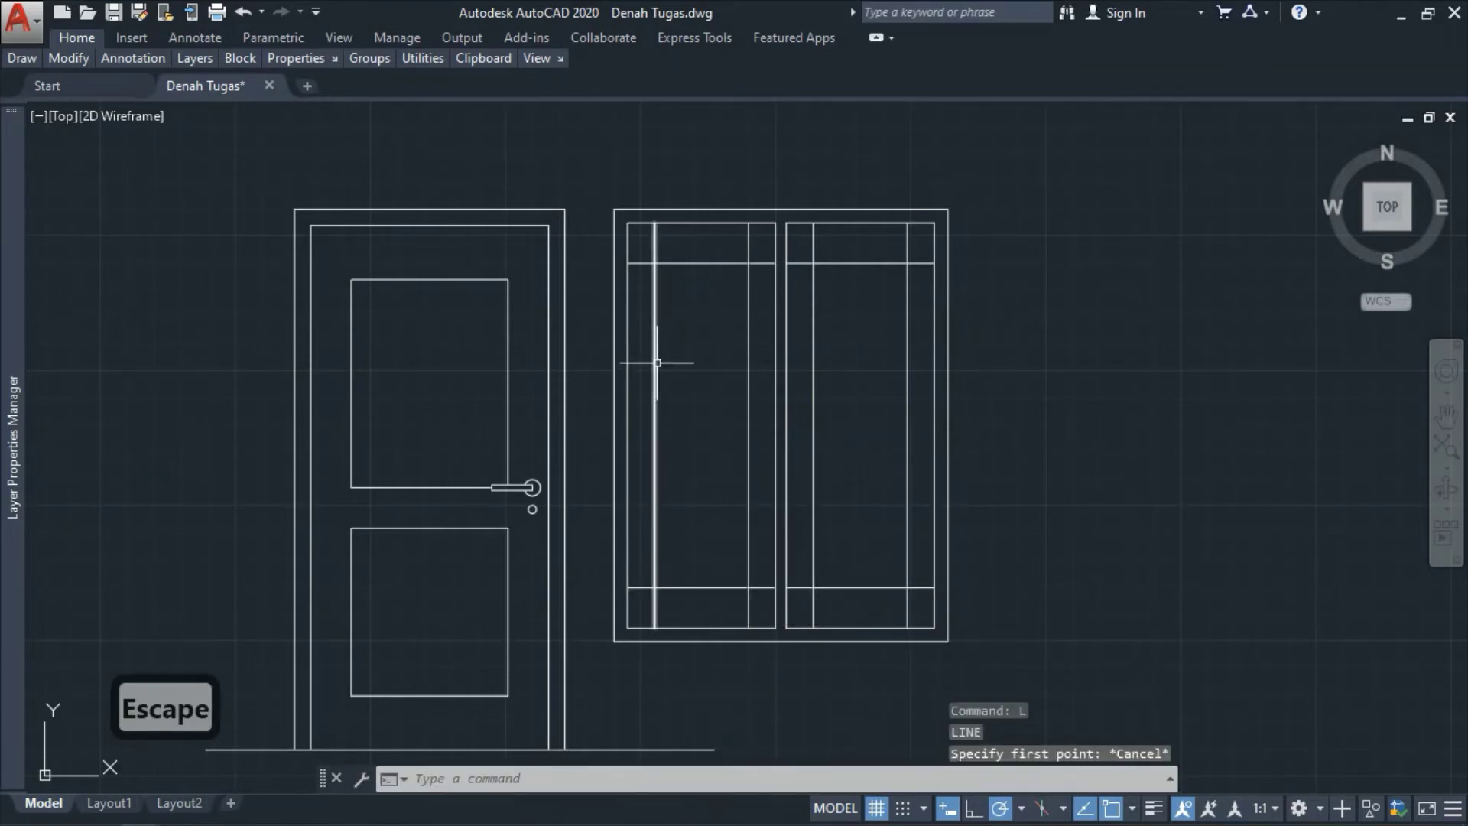
- Try to trim the left sash's inner lines near its lower-left corner, then undo the trim
text(tr)
key(space)
key(space)
click(681, 587)
click(654, 556)
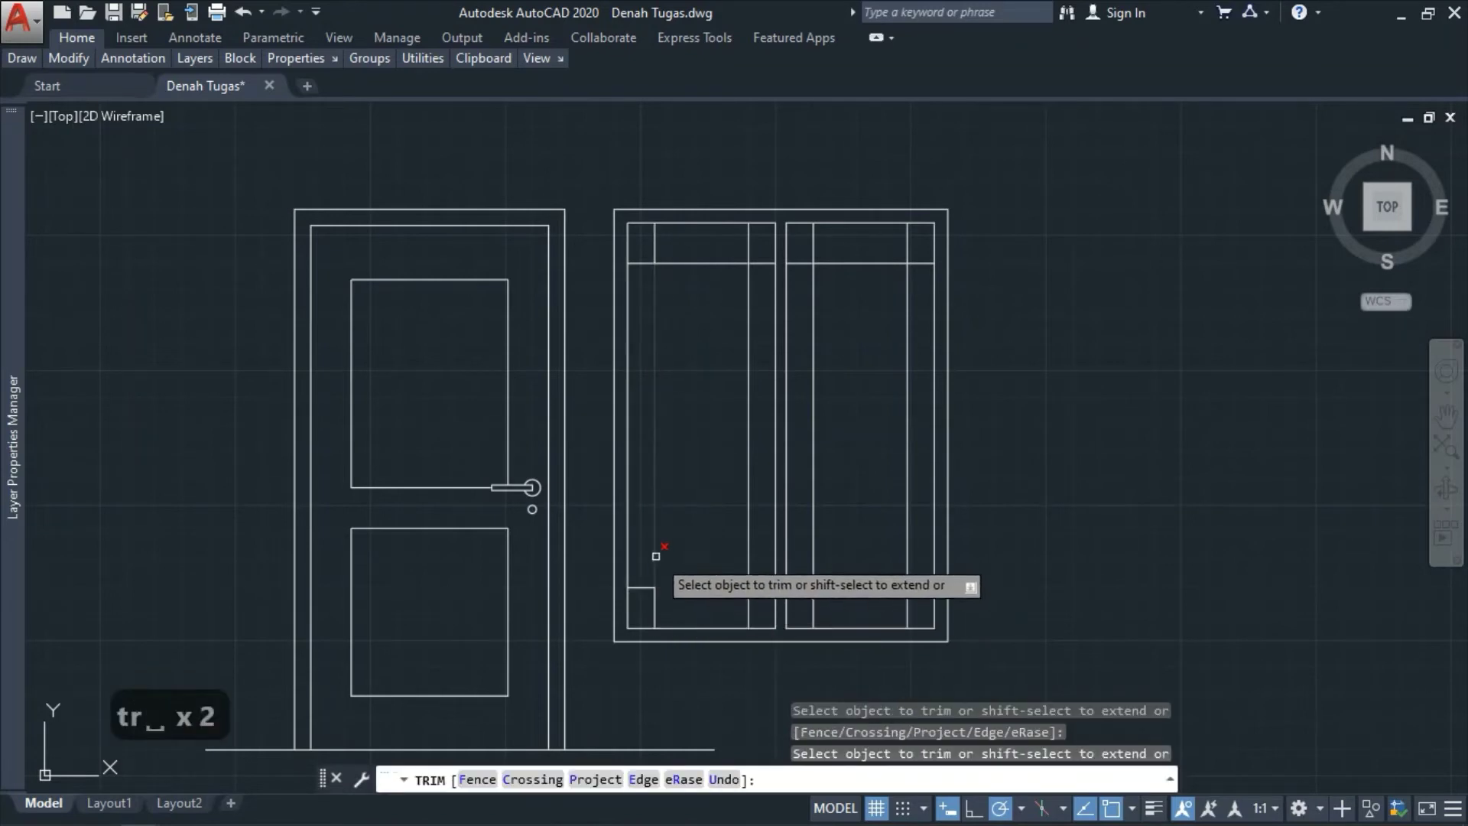
key(Escape)
key(ctrl+z)
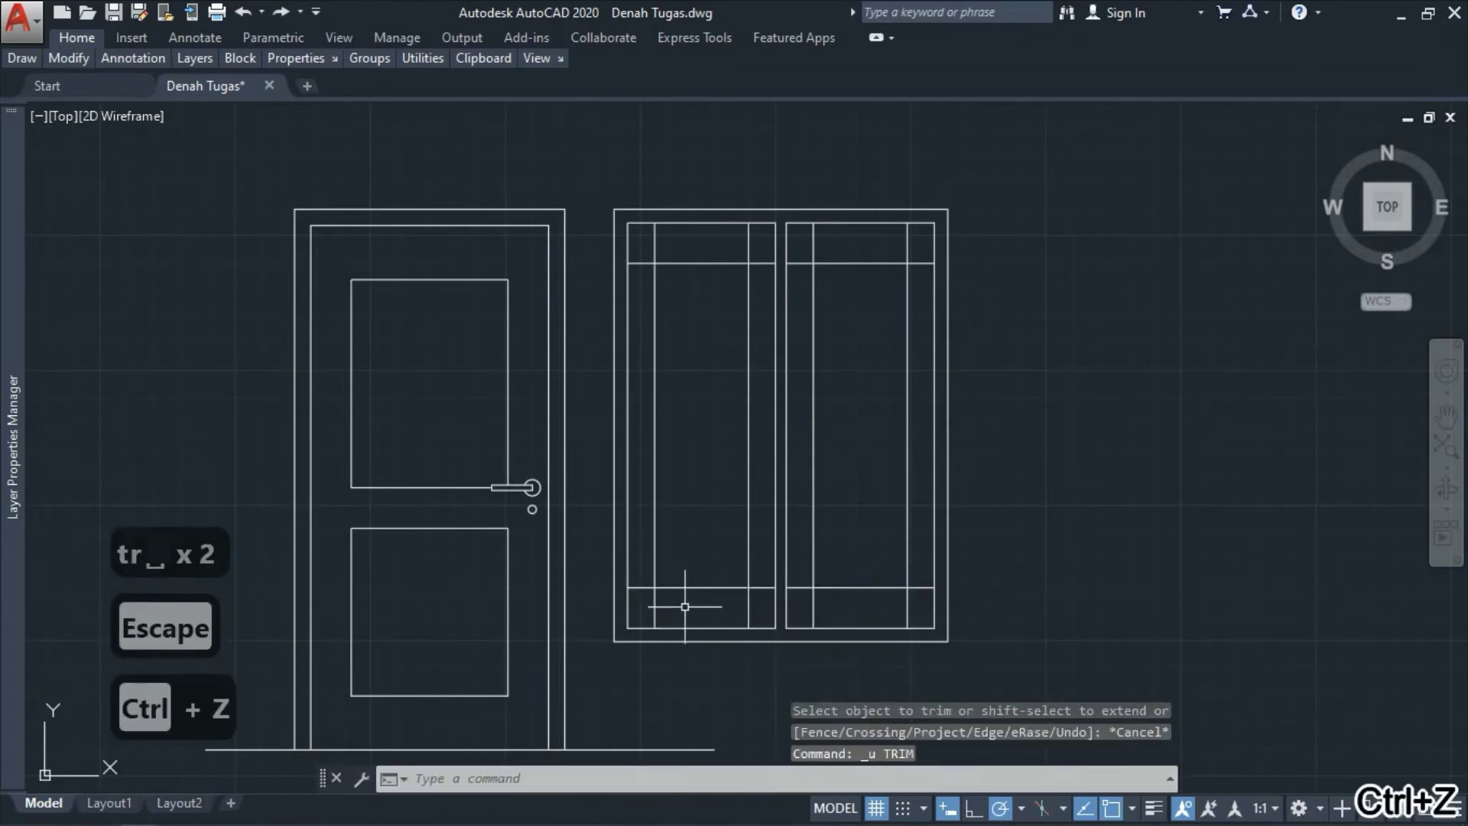
text(tr)
key(Escape)
- Fillet the left sash's inner bottom line with both inner vertical lines at radius 0 to form sharp lower corners
text(f)
key(space)
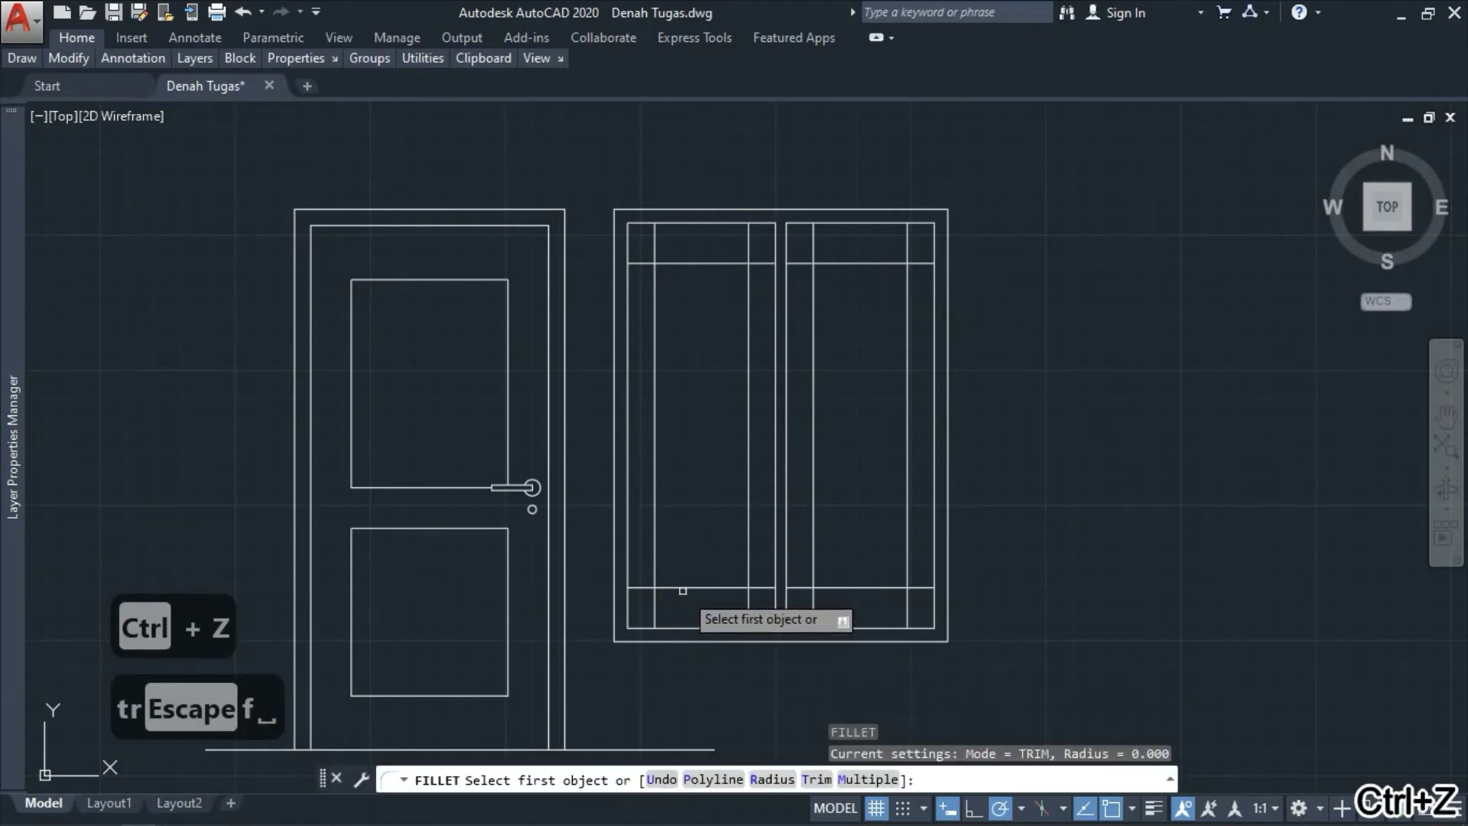
click(682, 588)
click(655, 540)
key(space)
click(720, 587)
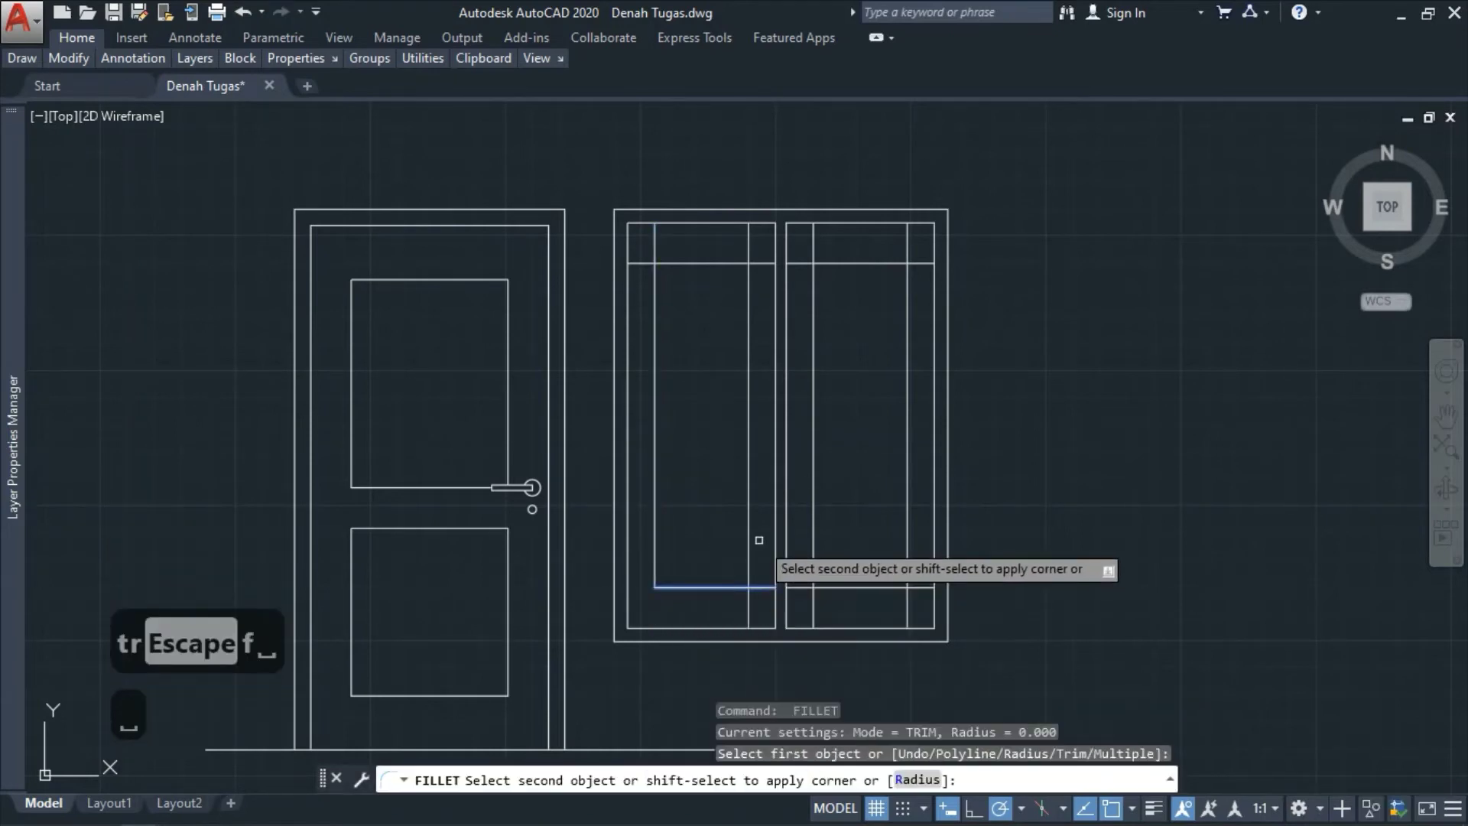
- Fillet the remaining crossing lines in the window's left sash with radius 0 to close the inner pane rectangle
click(748, 535)
key(space)
click(675, 262)
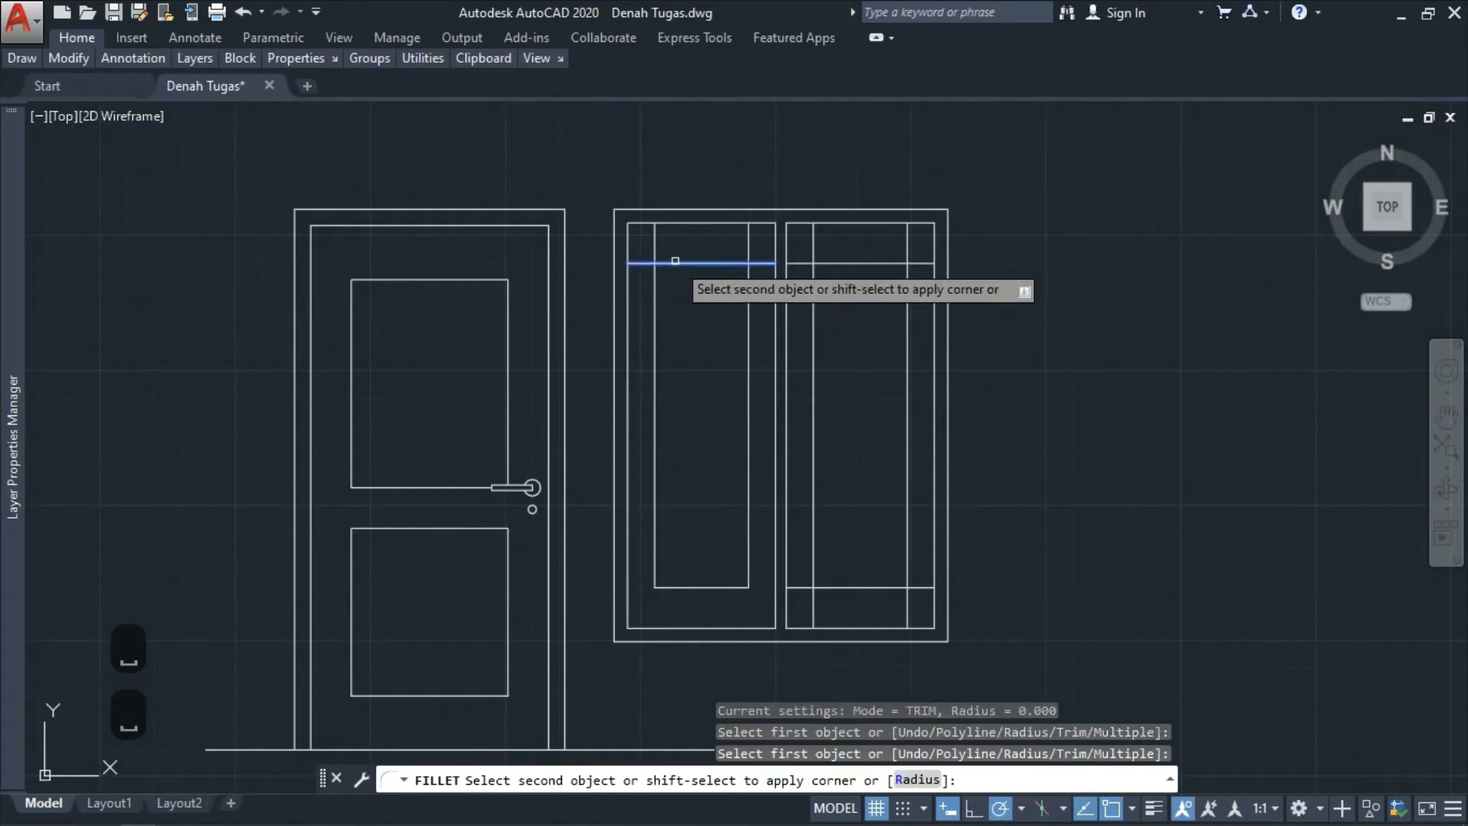
click(654, 299)
key(space)
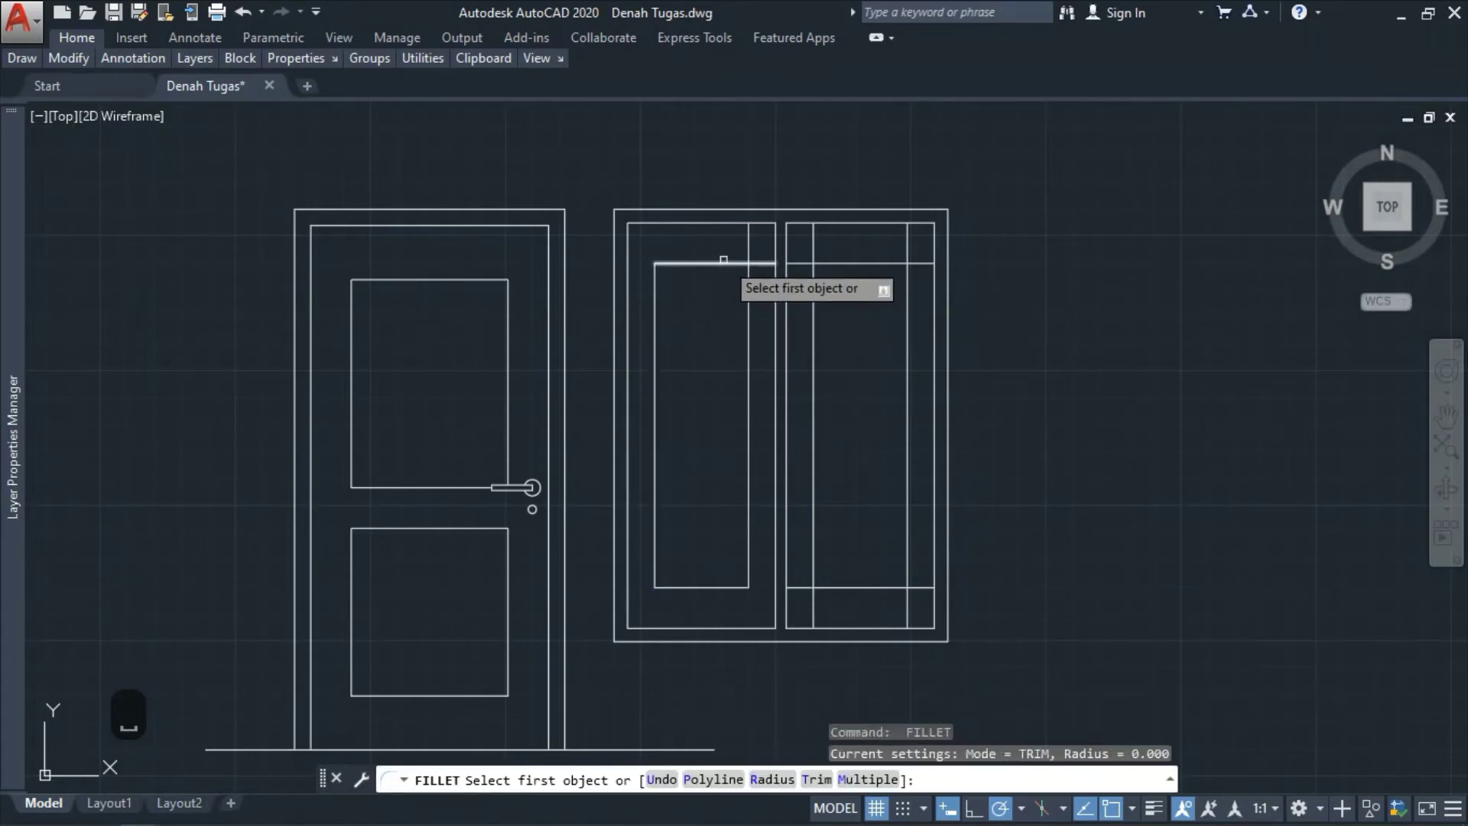
click(723, 262)
click(748, 300)
- Fillet all four corners of the crossing lines in the window's right sash with radius 0 to form its pane rectangle
key(space)
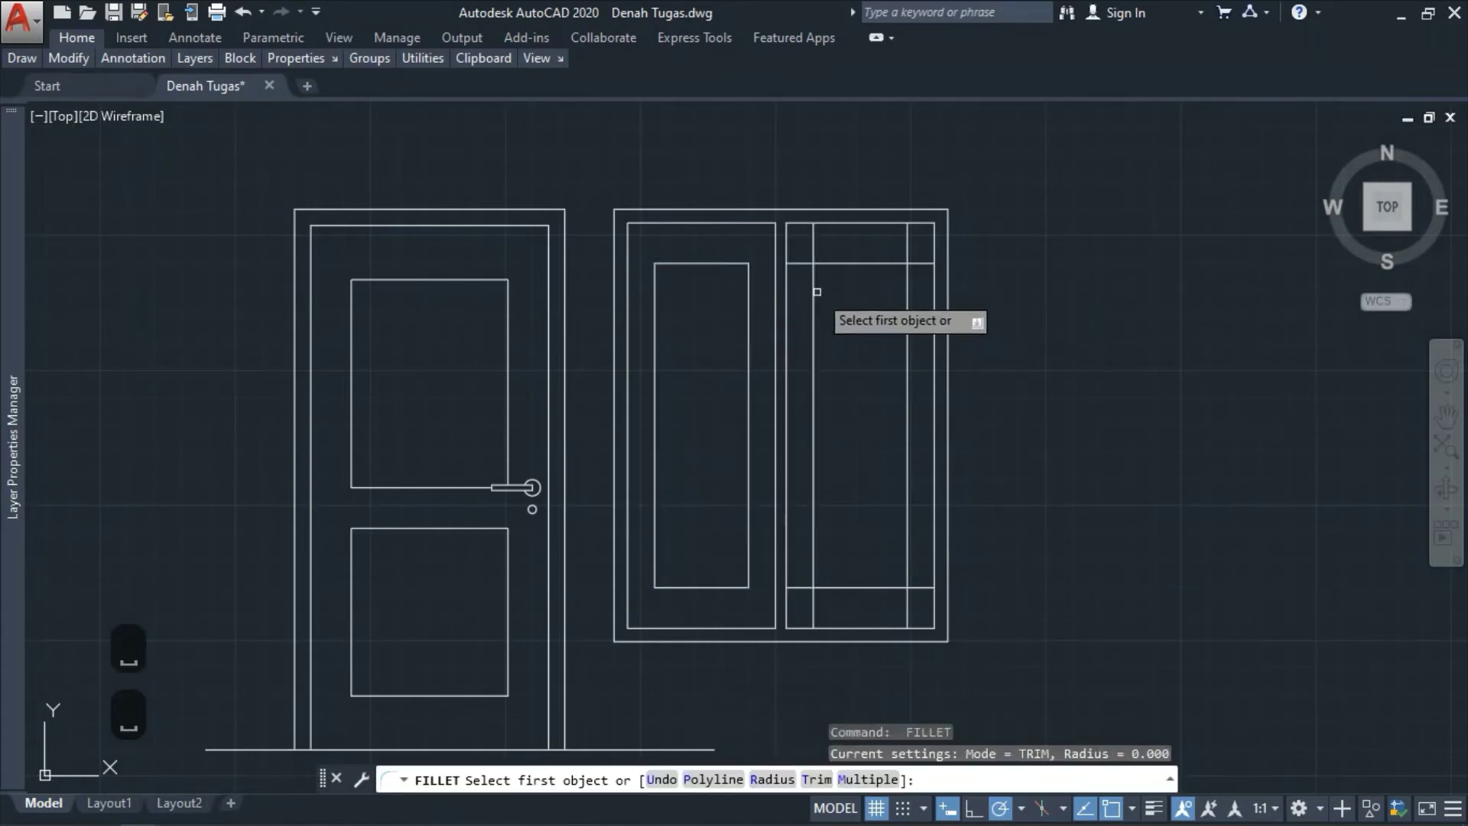
click(836, 264)
click(814, 286)
key(space)
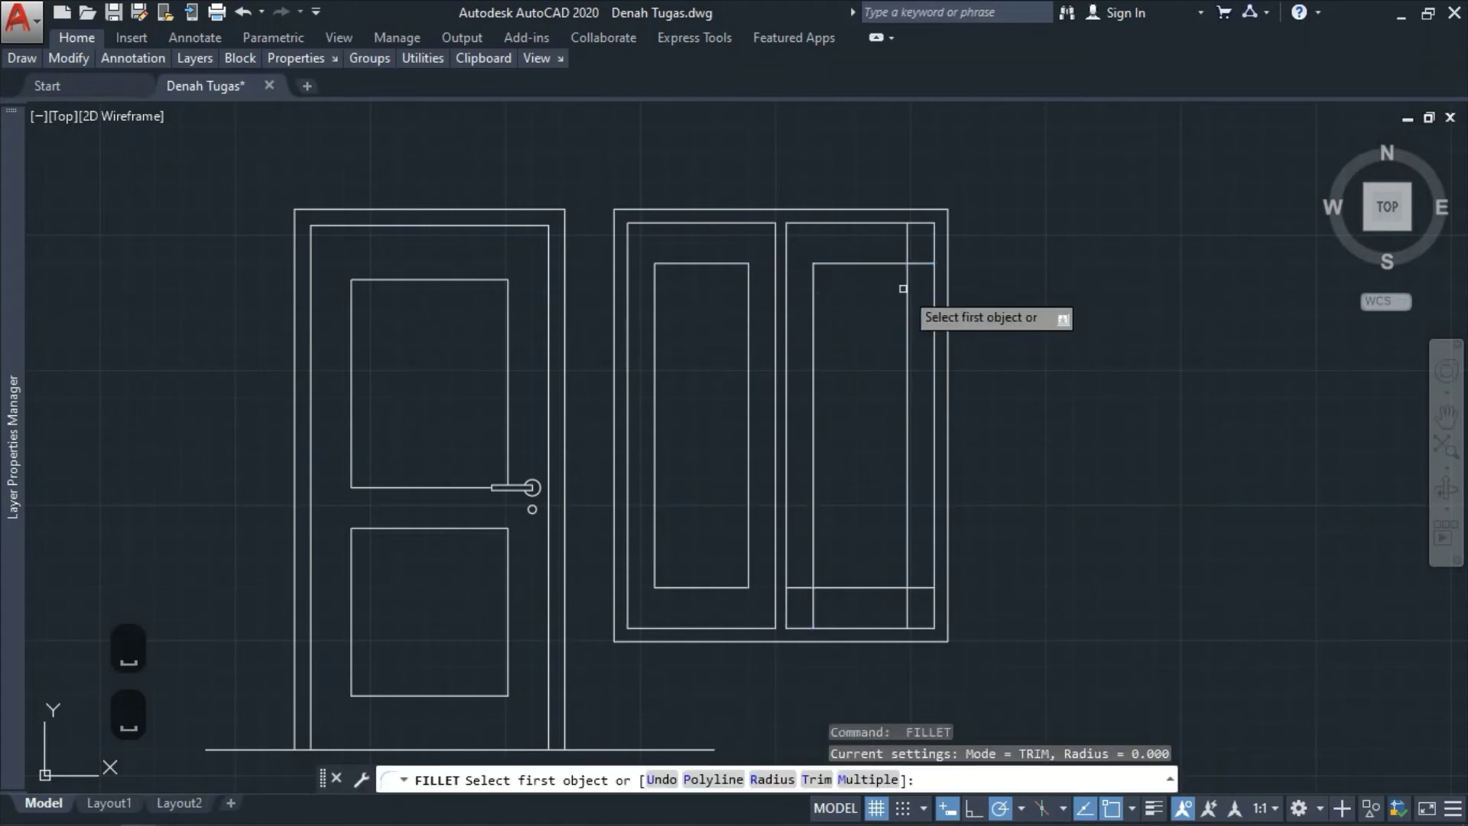
click(903, 288)
click(879, 263)
key(space)
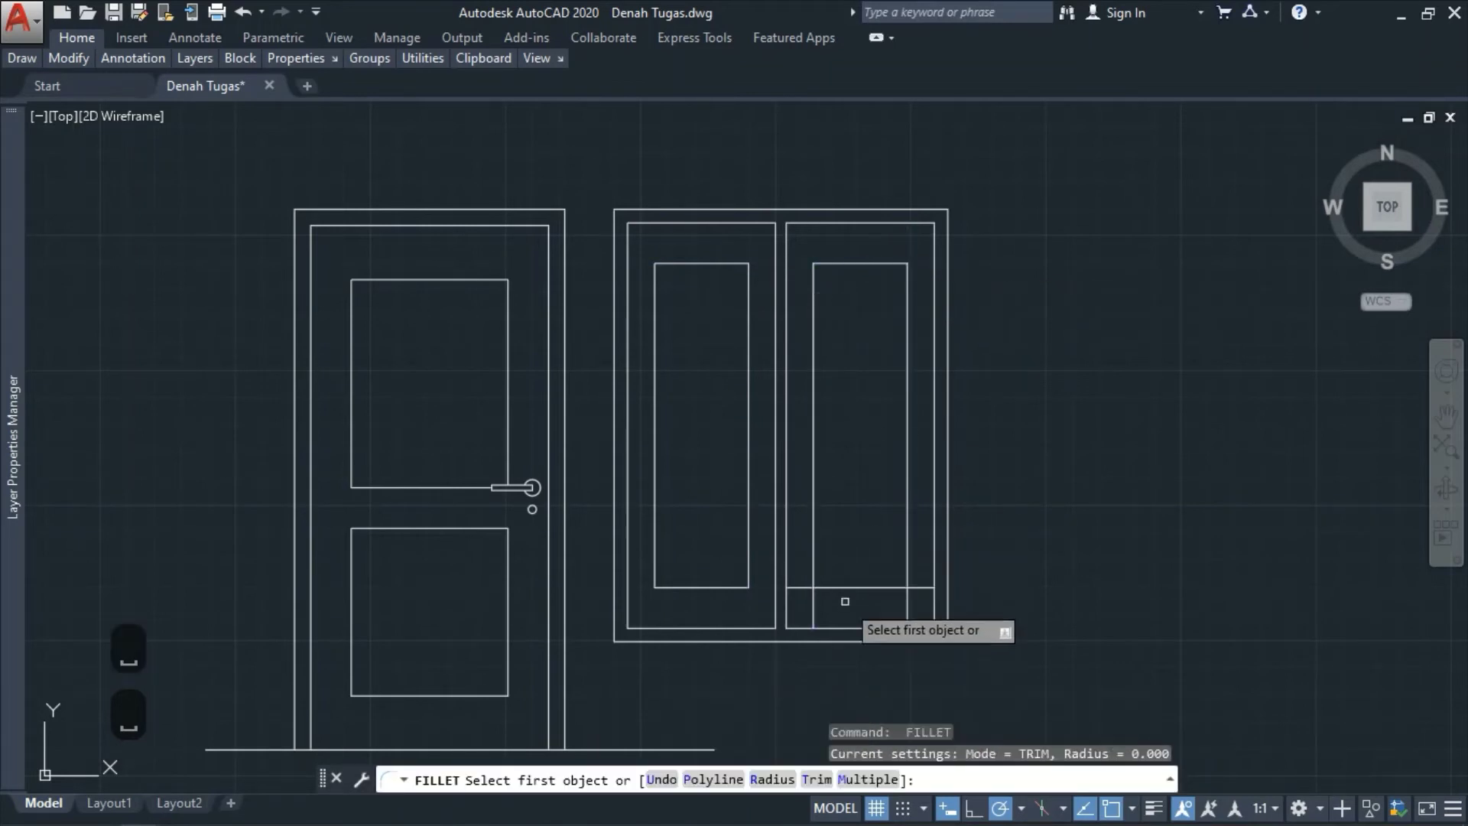
click(840, 588)
click(814, 553)
key(space)
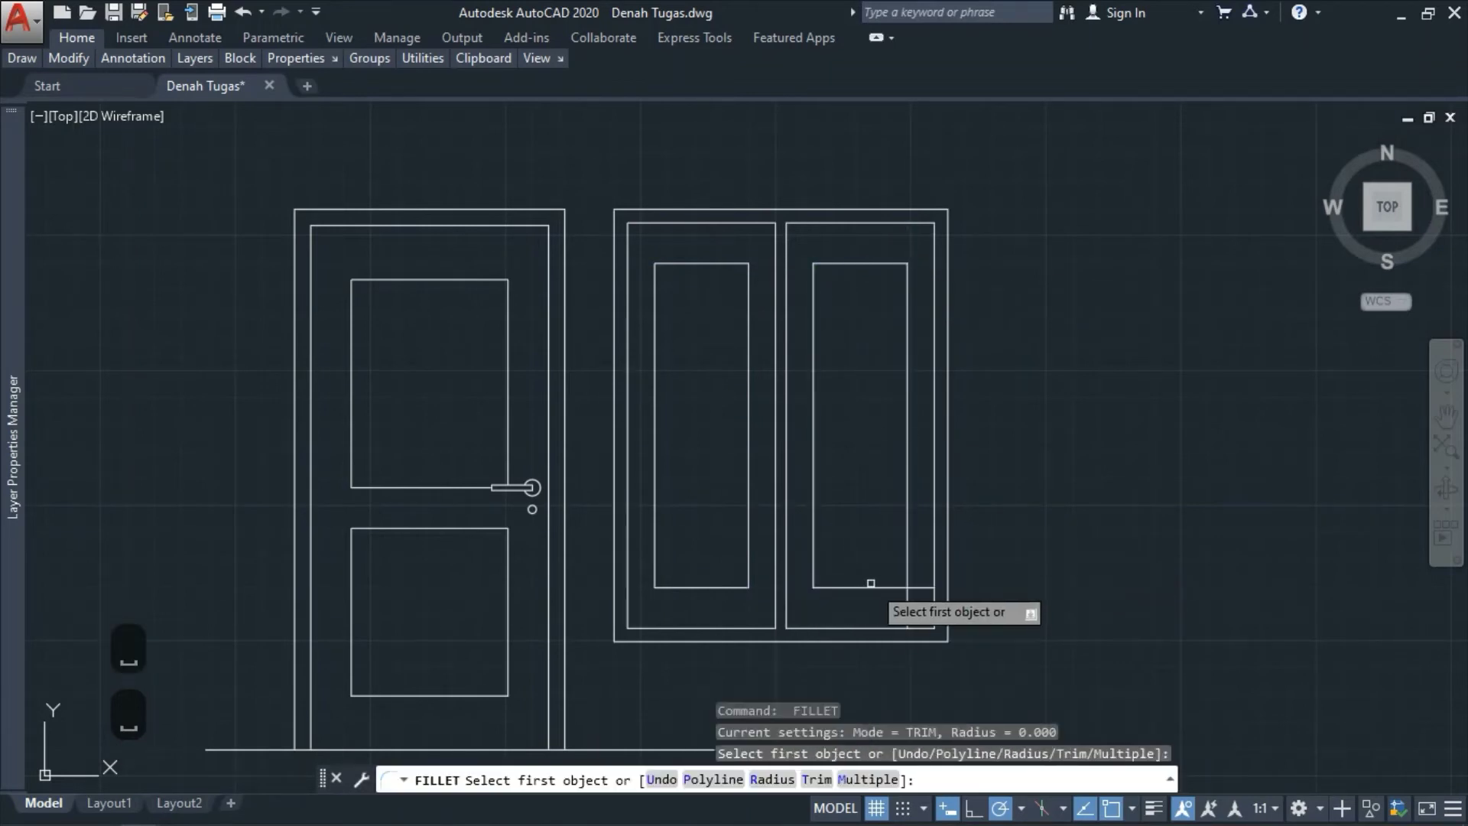
click(884, 584)
click(908, 550)
key(Escape)
scroll(879, 489, down, 3)
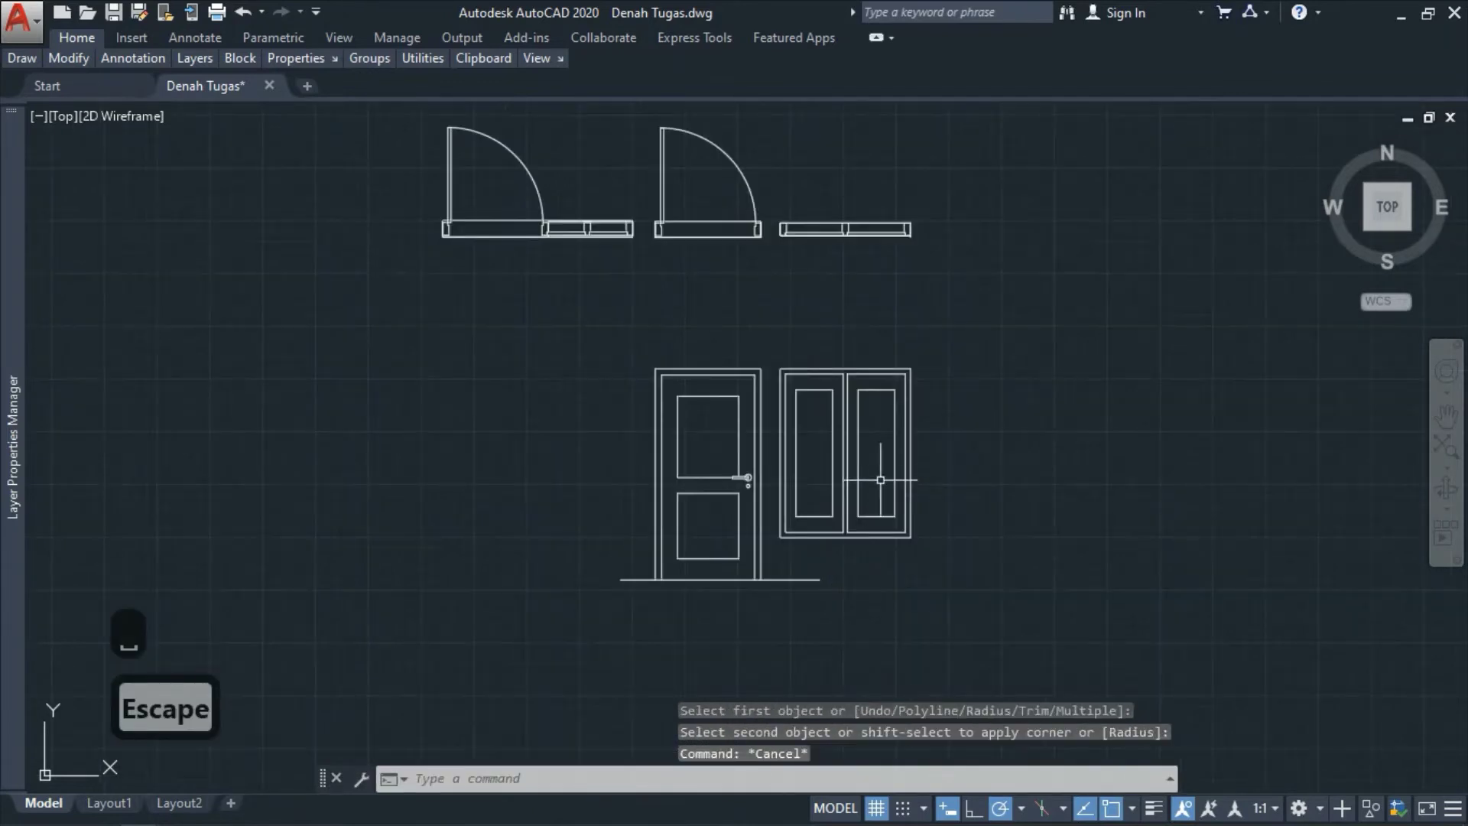
scroll(876, 487, up, 2)
scroll(876, 487, up, 2)
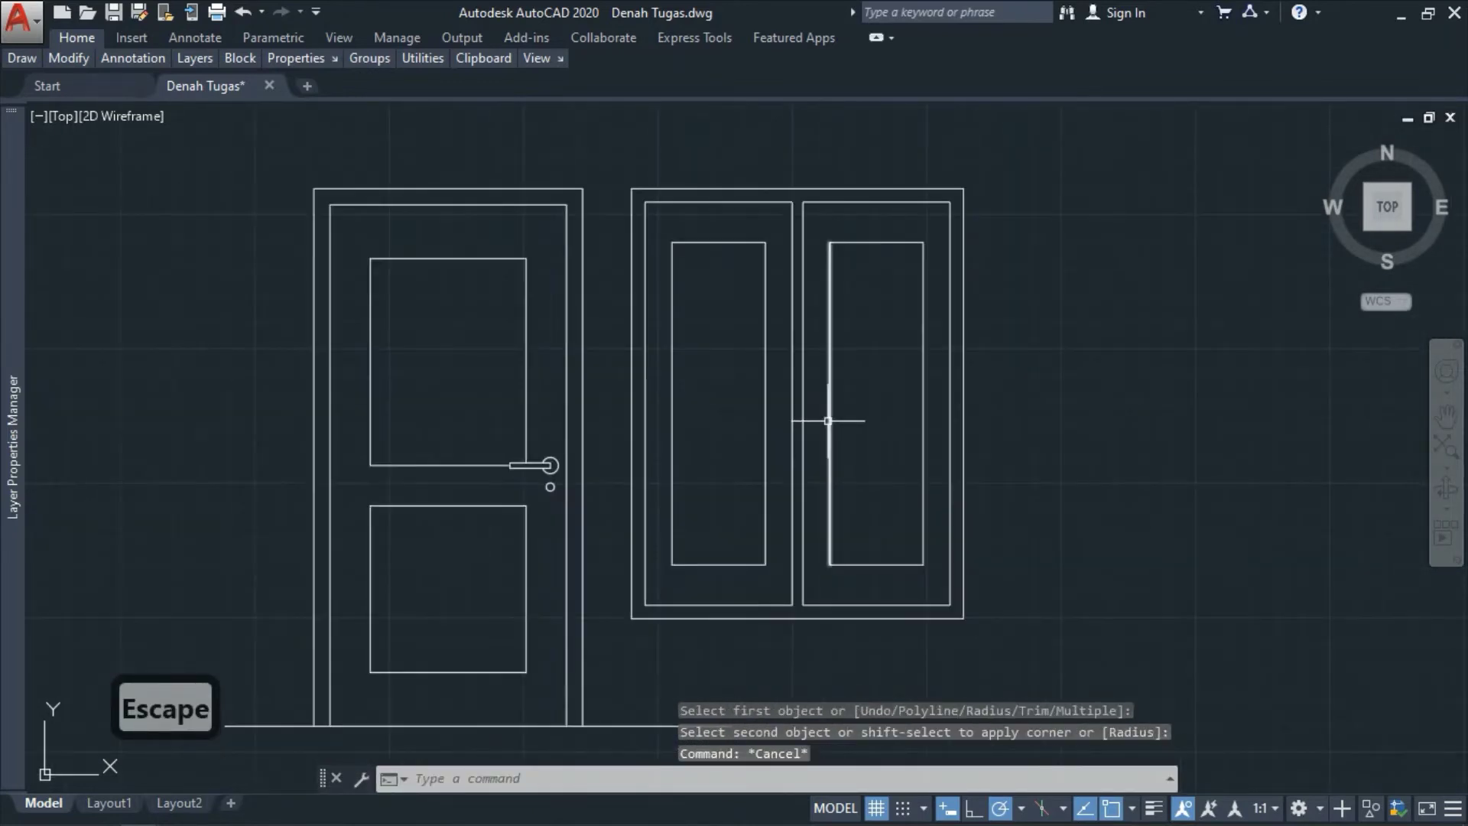
scroll(713, 349, down, 2)
scroll(721, 436, down, 5)
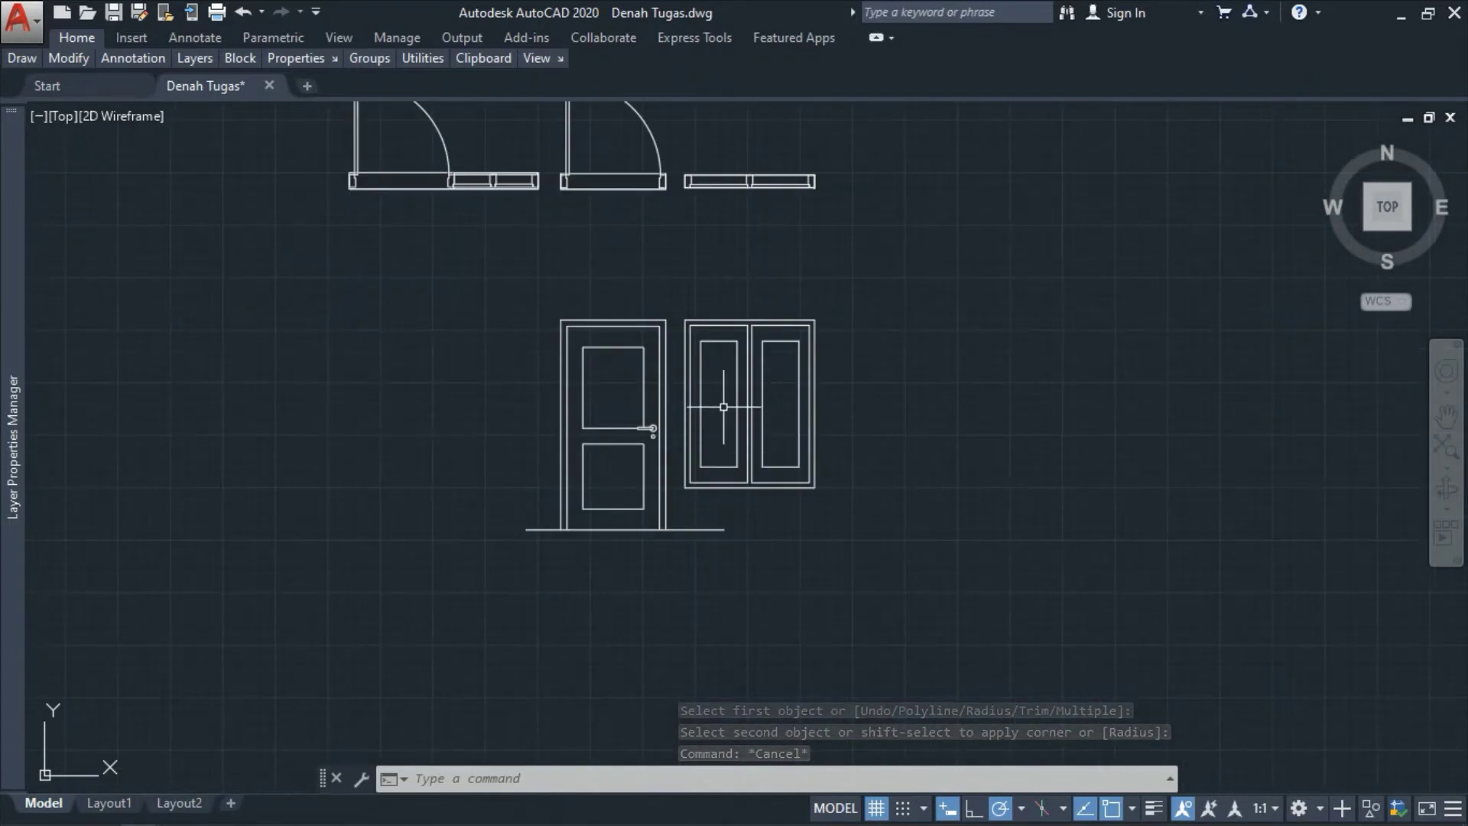
scroll(733, 425, up, 5)
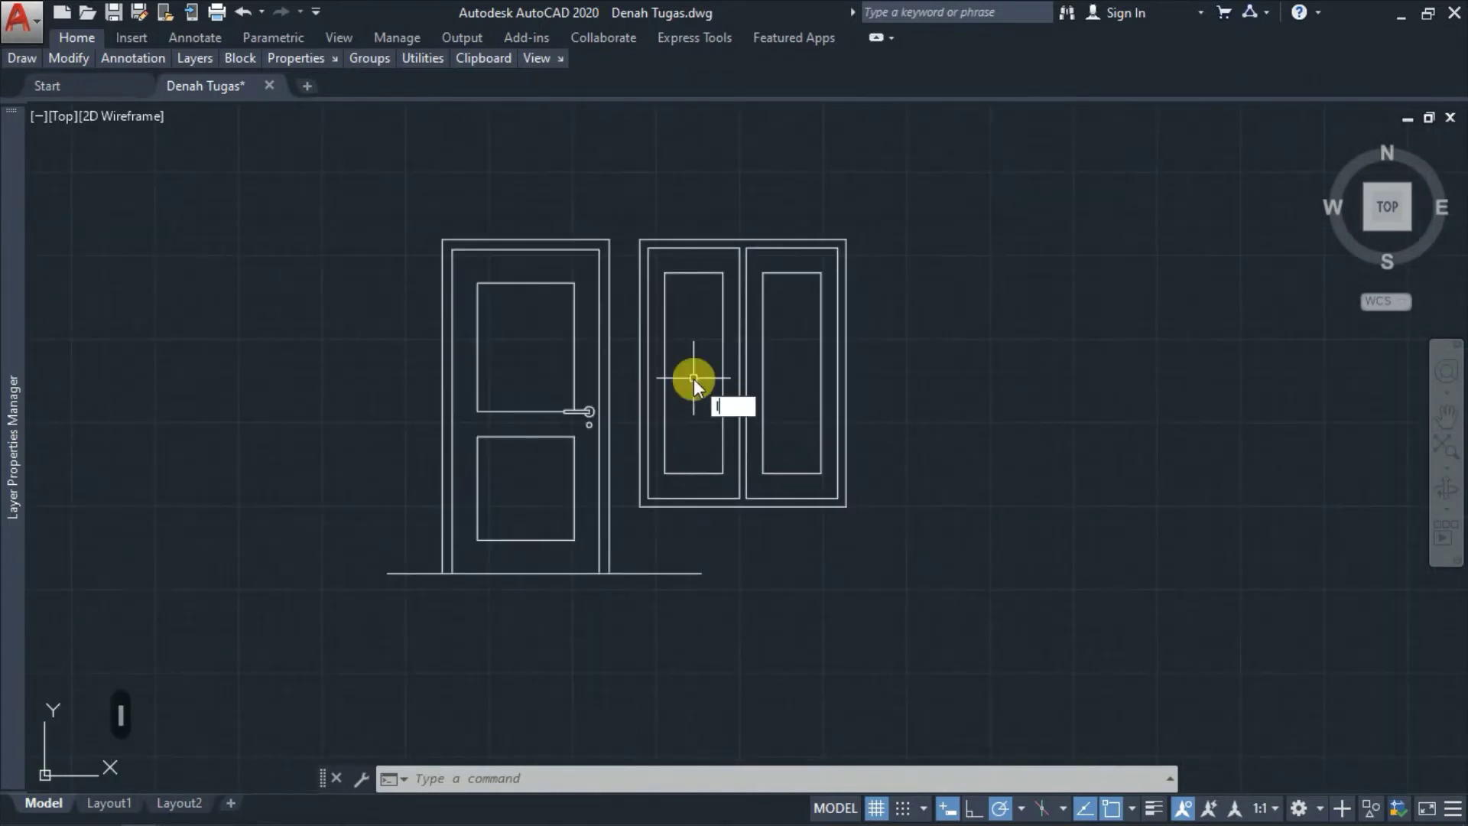
- Draw a slanted glass-reflection line about 25 units long near the middle of the window's left pane
key(space)
scroll(849, 373, up, 2)
scroll(939, 380, down, 2)
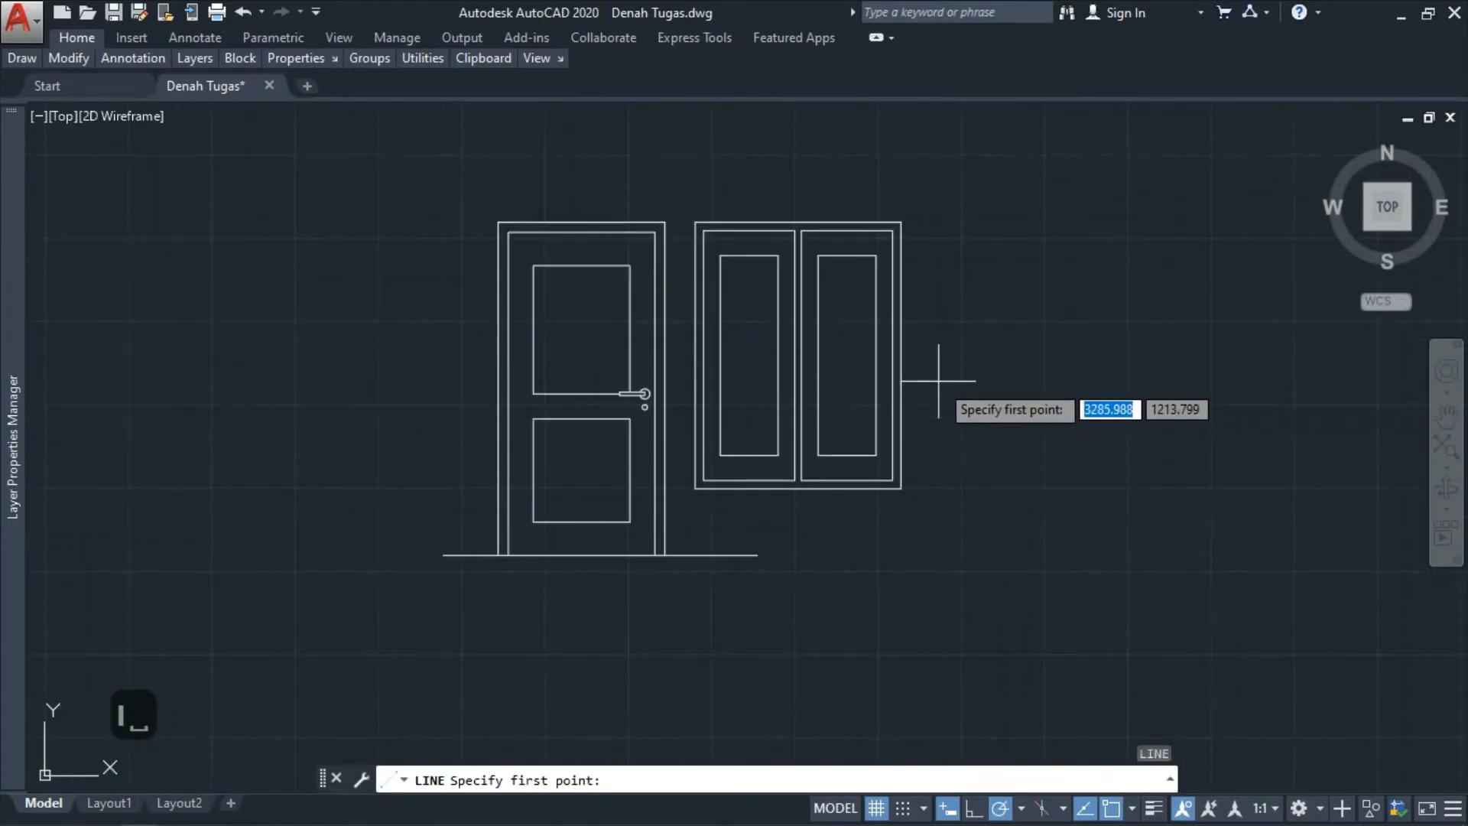
scroll(745, 359, up, 2)
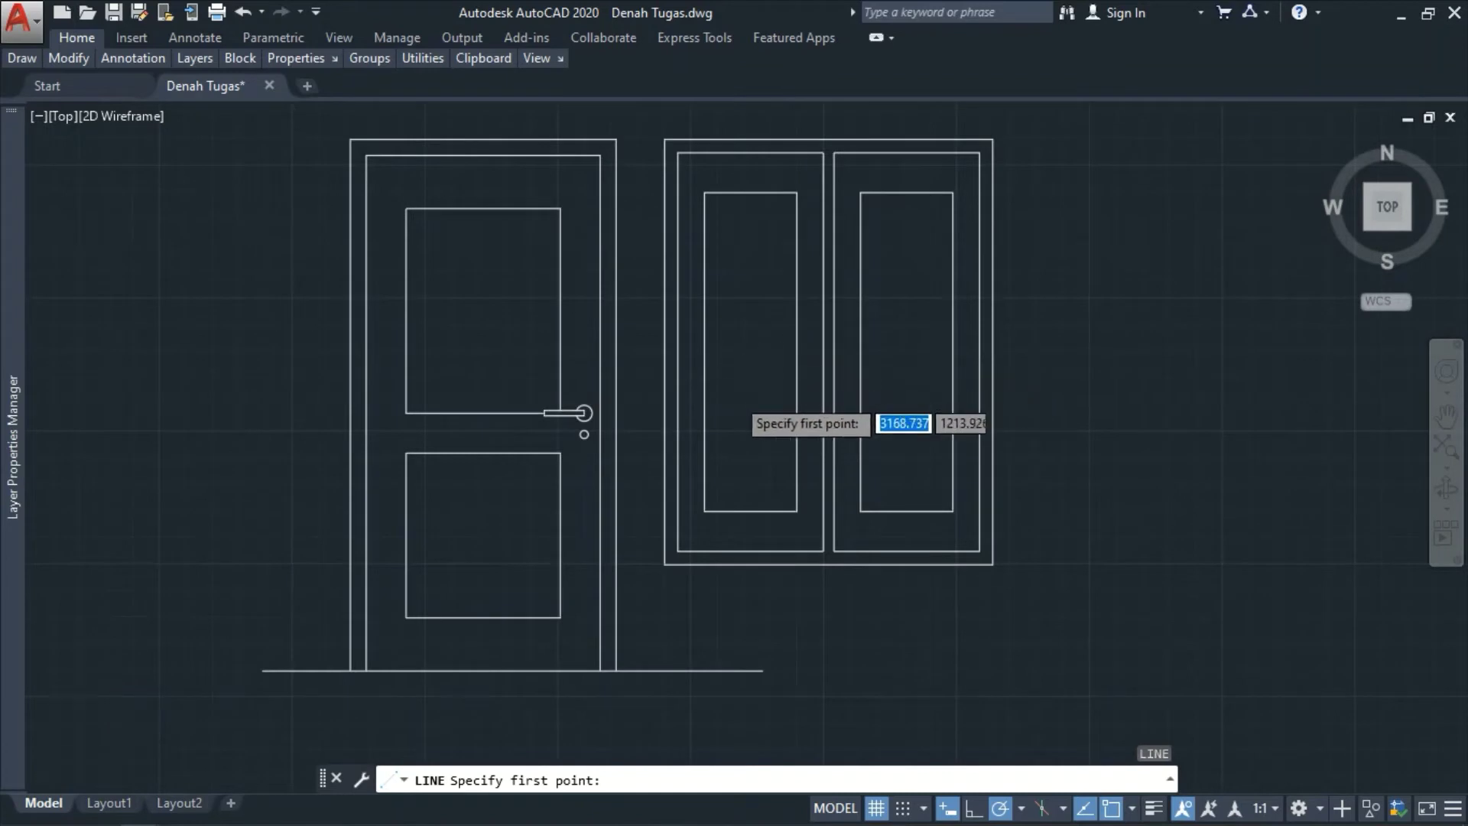
scroll(734, 378, up, 2)
scroll(702, 413, down, 2)
scroll(702, 428, up, 2)
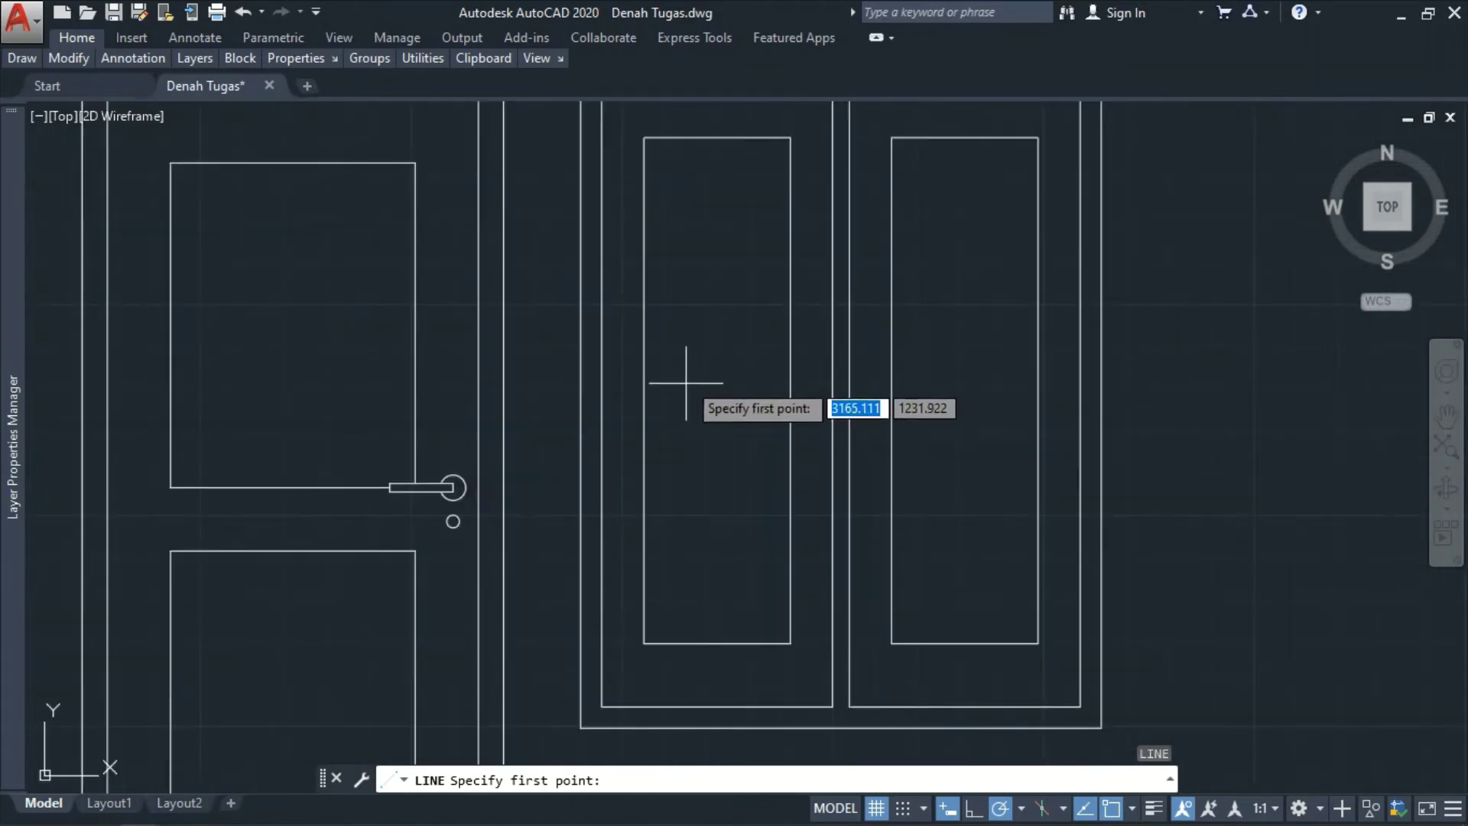
click(677, 418)
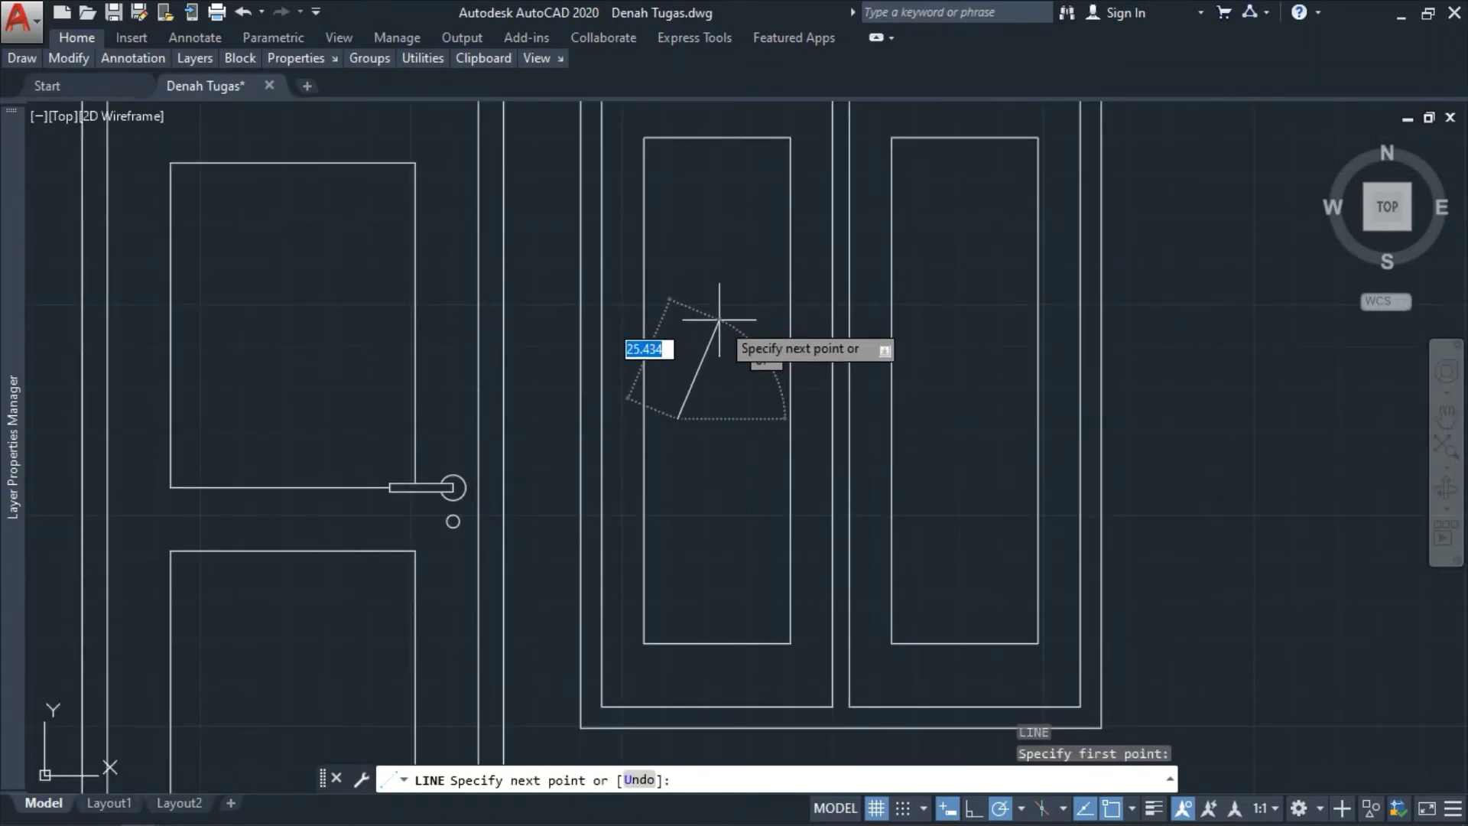
click(719, 320)
key(space)
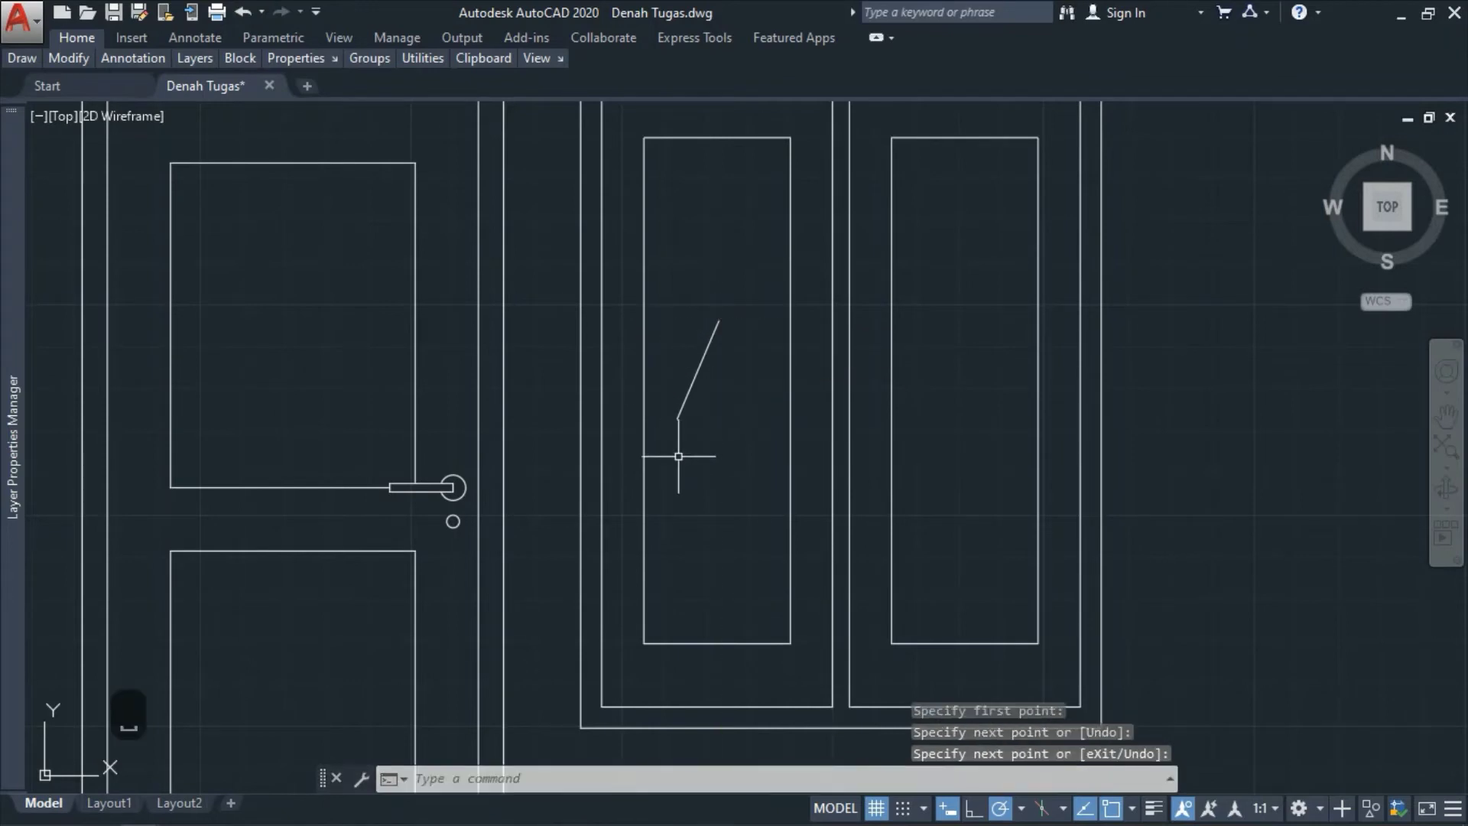
- Draw a longer slanted line, about 43 units, roughly parallel to and just right of the short reflection line
key(space)
click(673, 454)
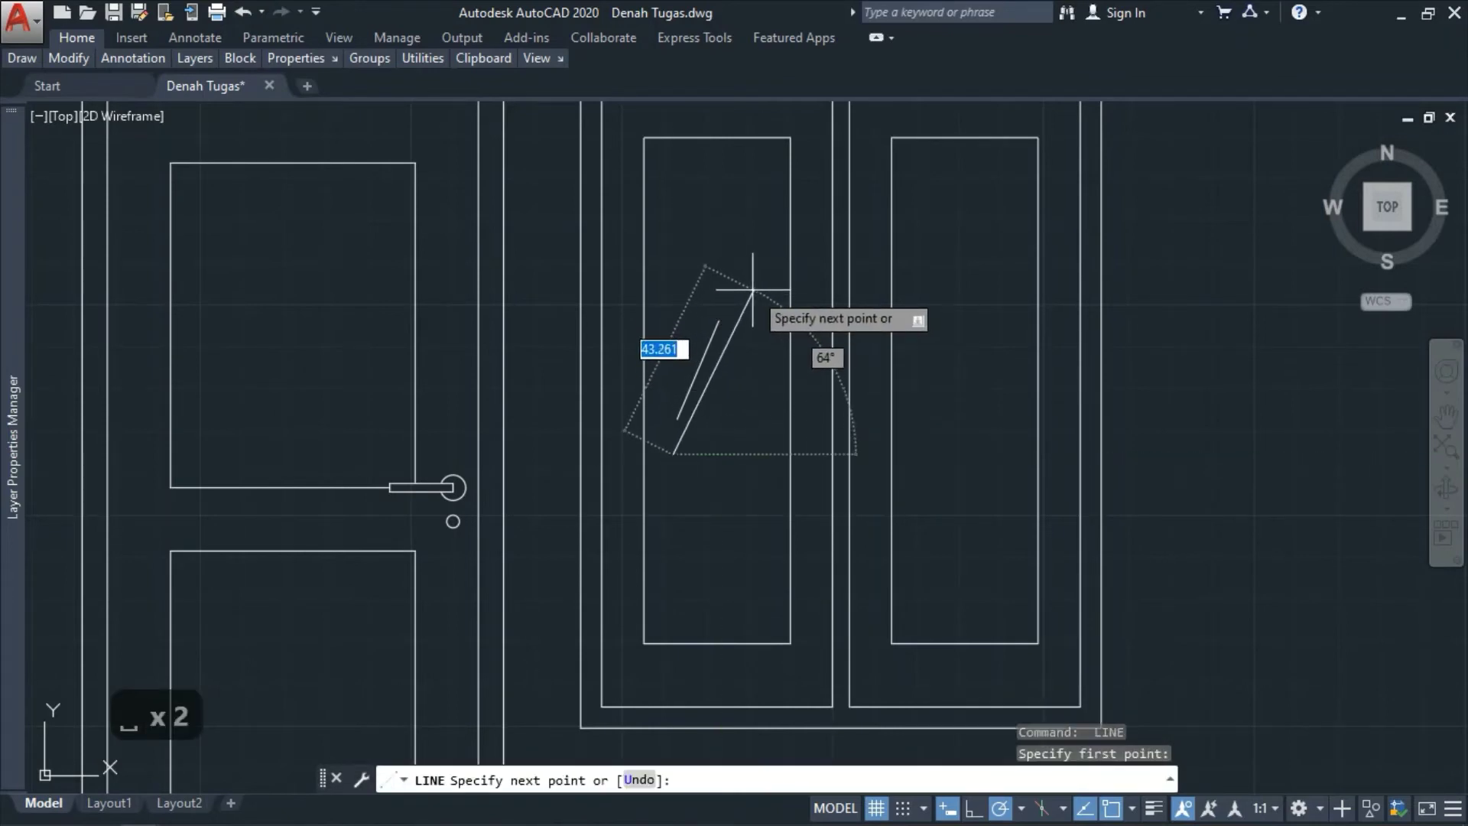
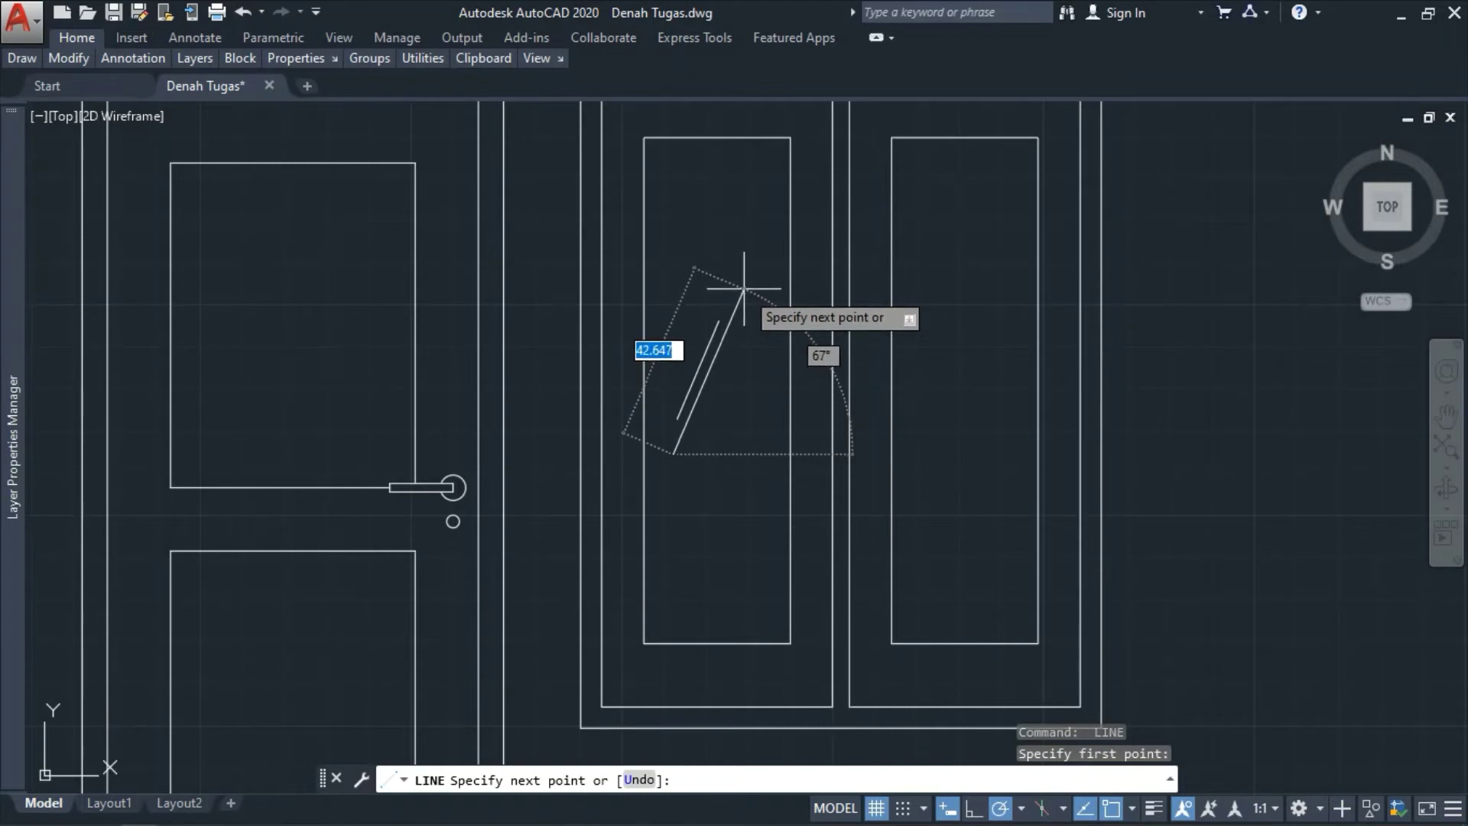
click(745, 284)
key(Escape)
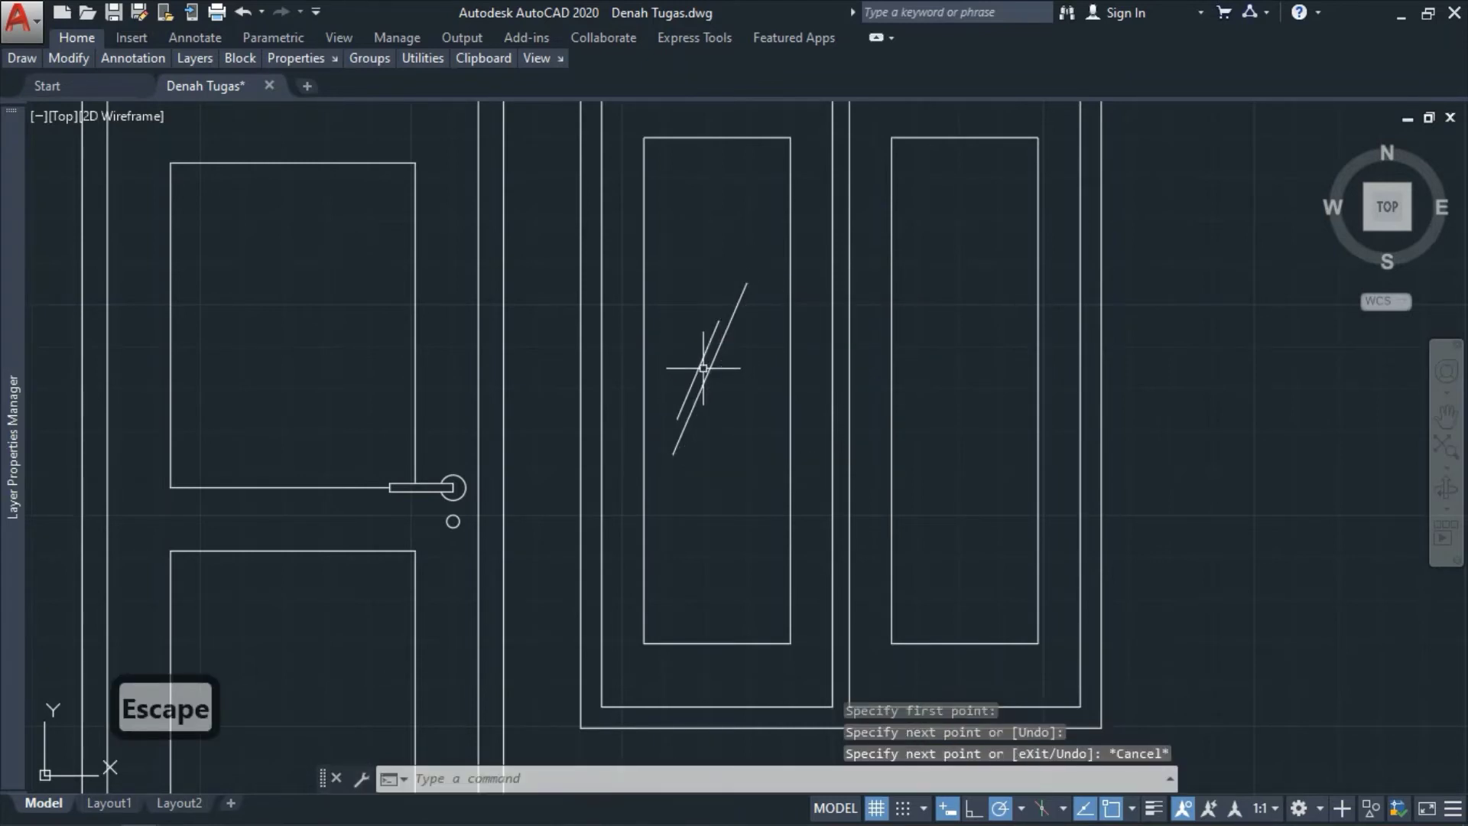
- Copy the short reflection line to the other side of the long one, using its lower endpoint as base point
click(698, 370)
text(co)
key(space)
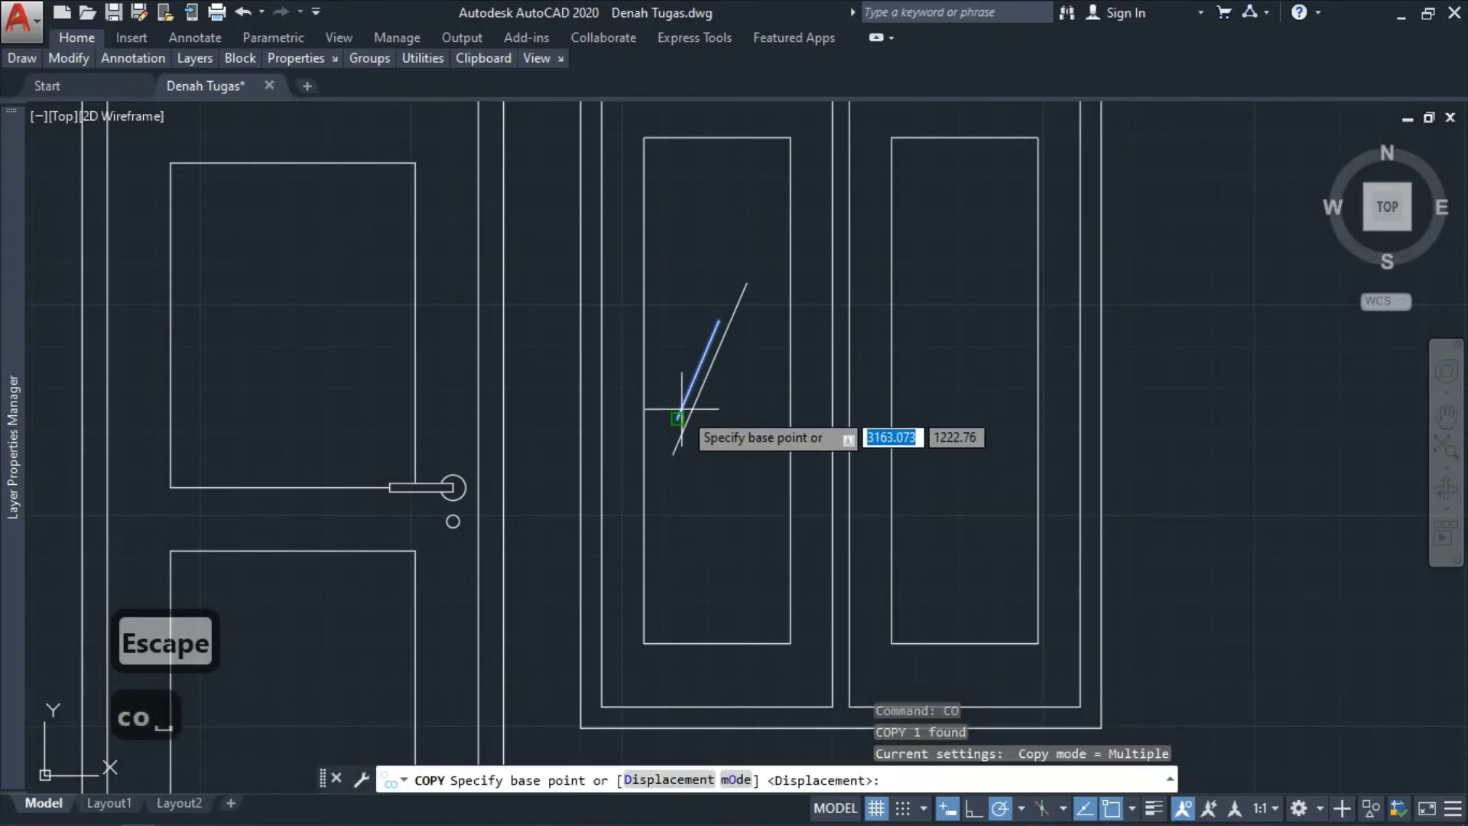
click(677, 418)
click(701, 426)
key(Escape)
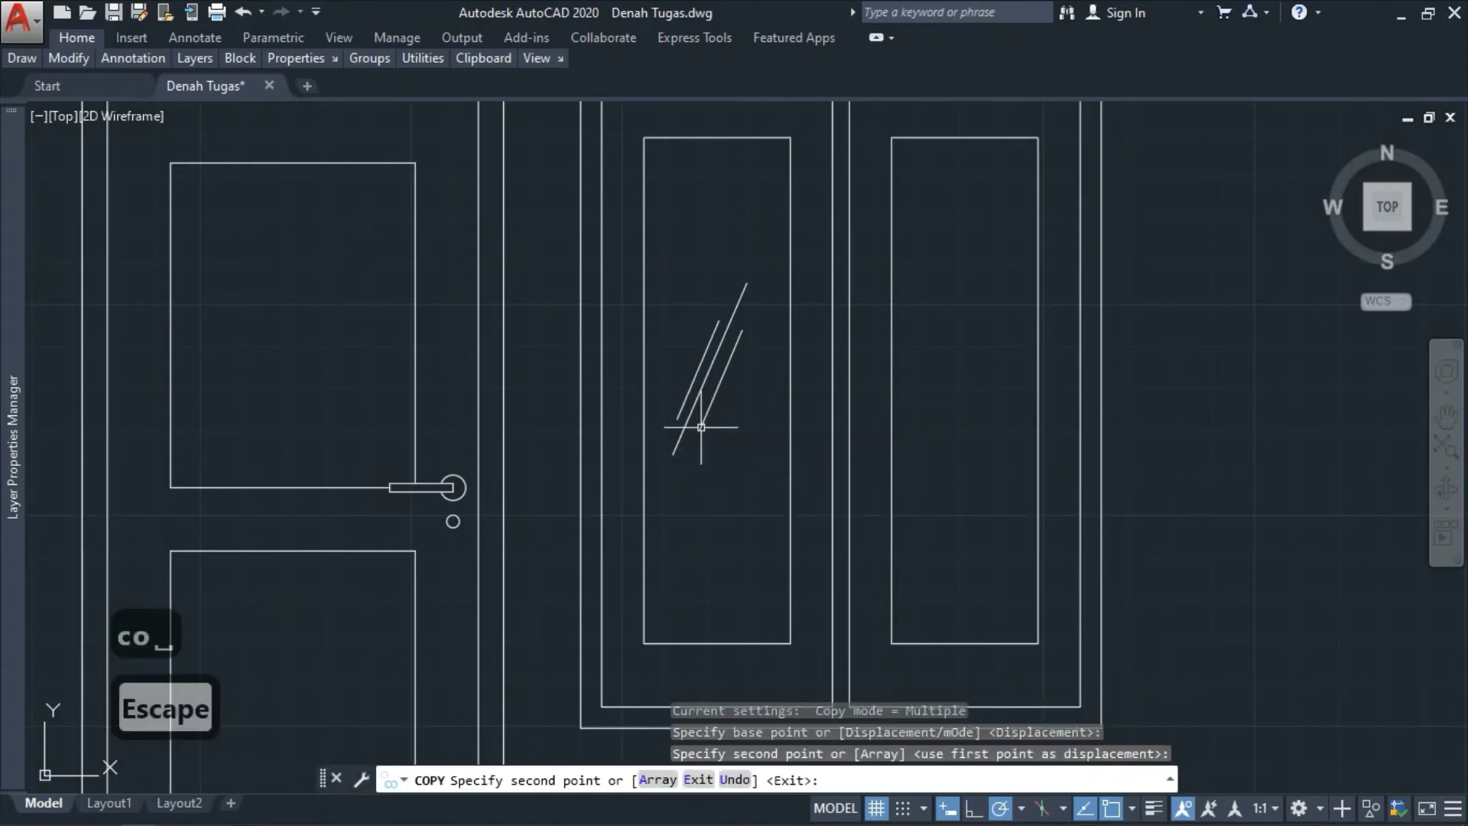
- Copy the three reflection lines into the right pane, from the left pane's lower-left corner to the matching corner
click(760, 474)
click(655, 328)
text(co)
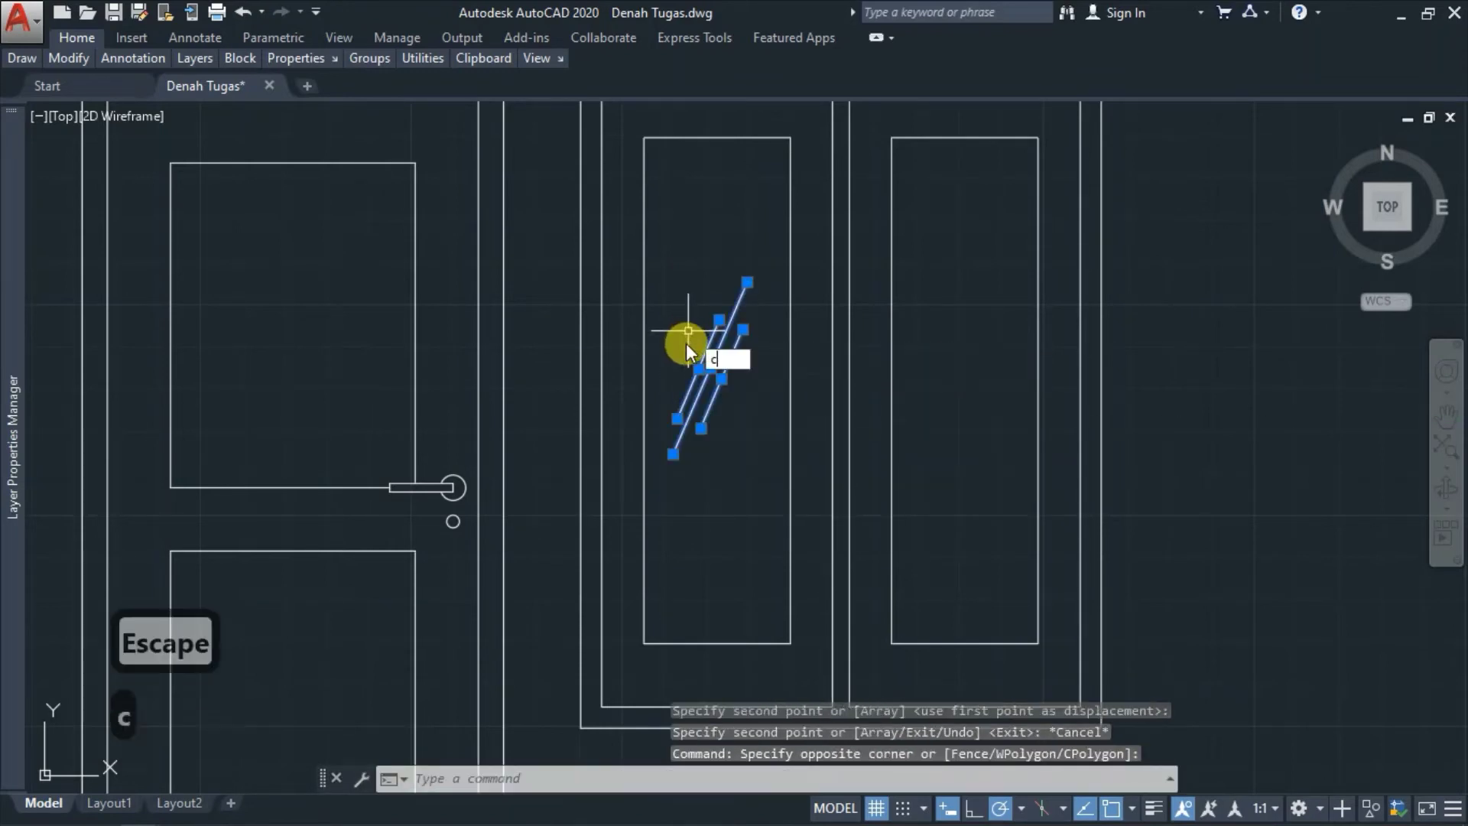
key(space)
click(644, 643)
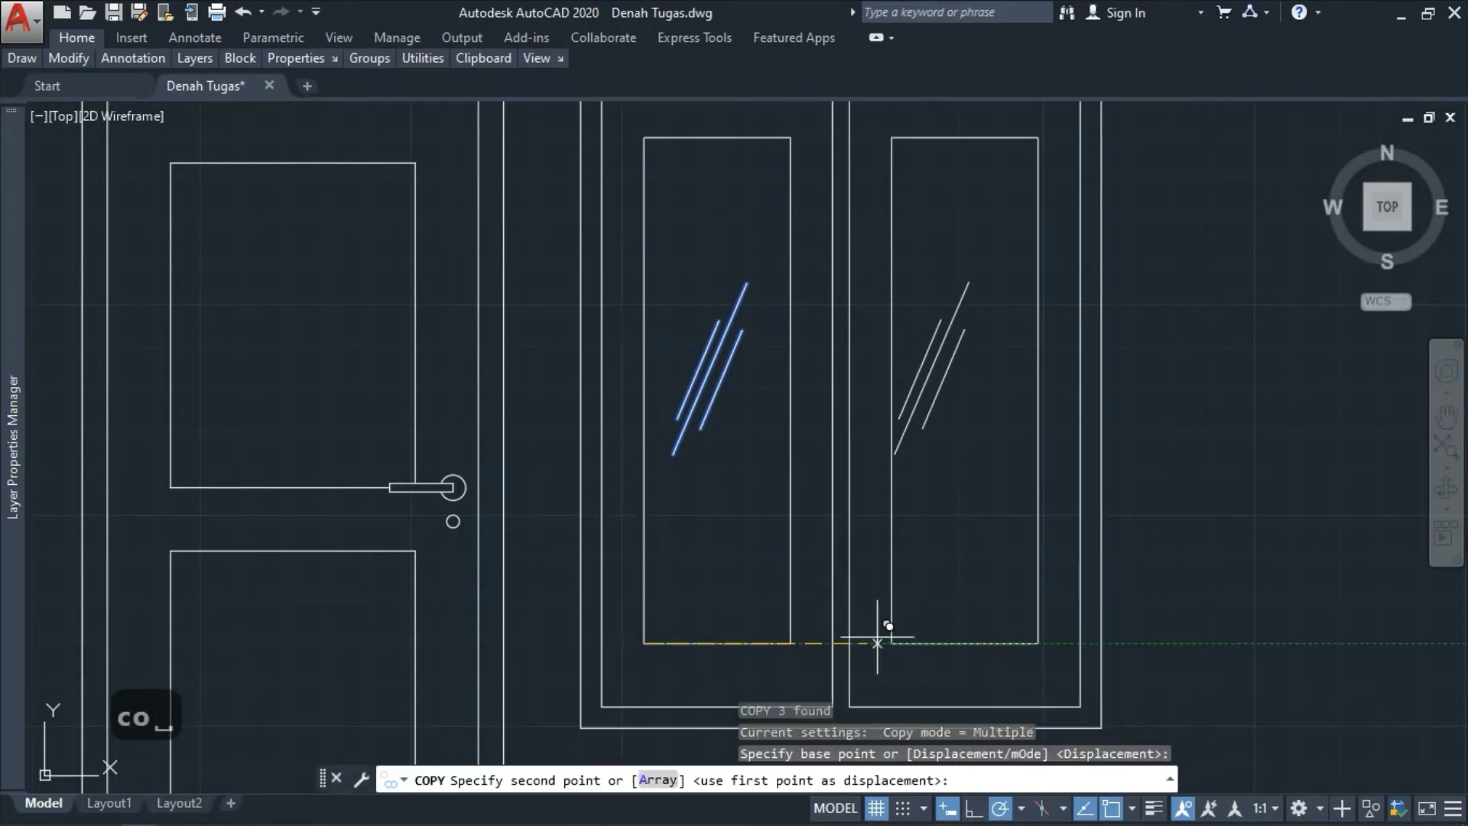
click(892, 642)
key(Escape)
- Examine the door and window elevations and compare them with the plan symbols above
scroll(877, 417, down, 5)
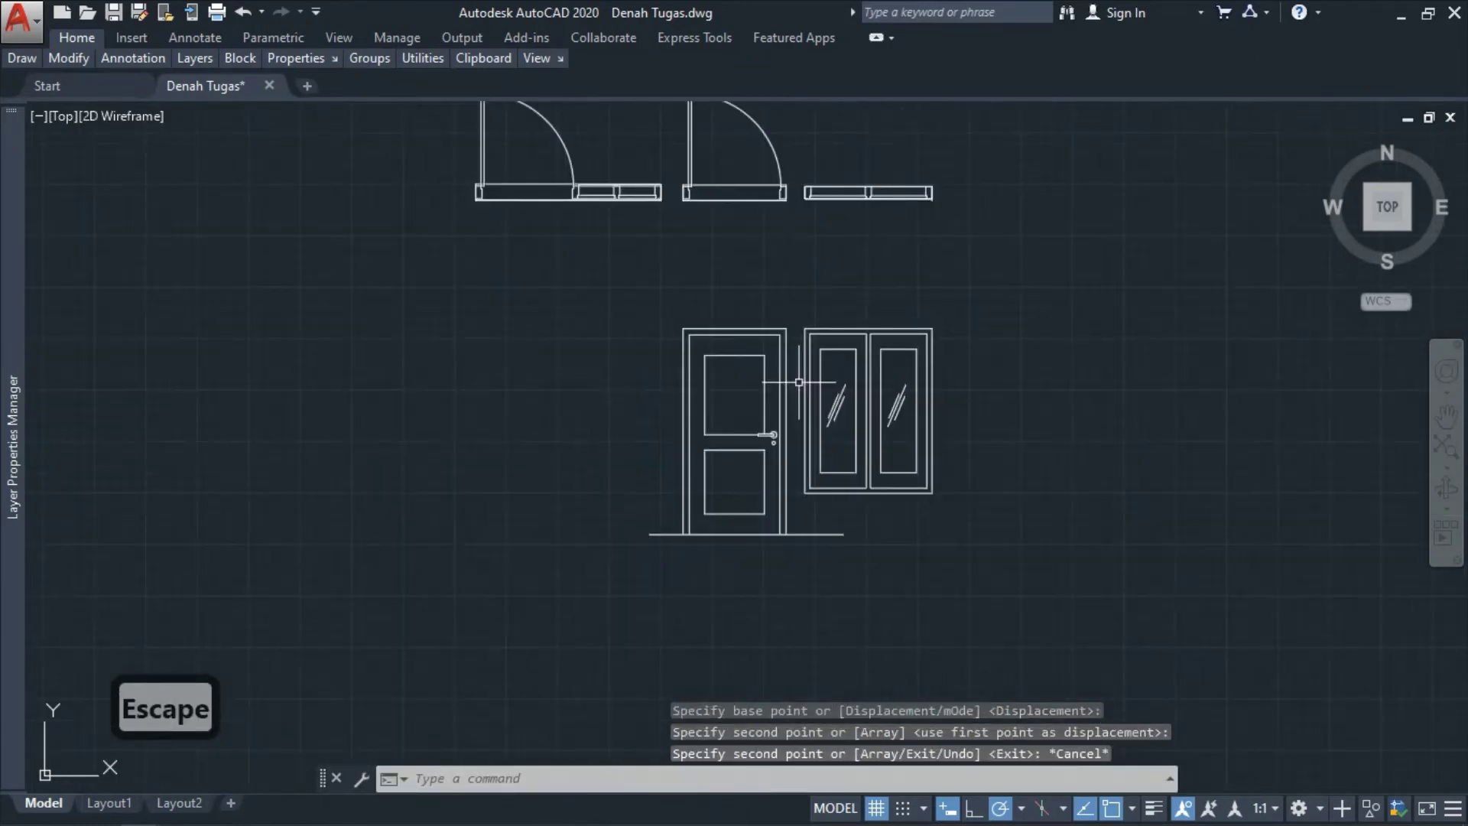
scroll(856, 423, up, 3)
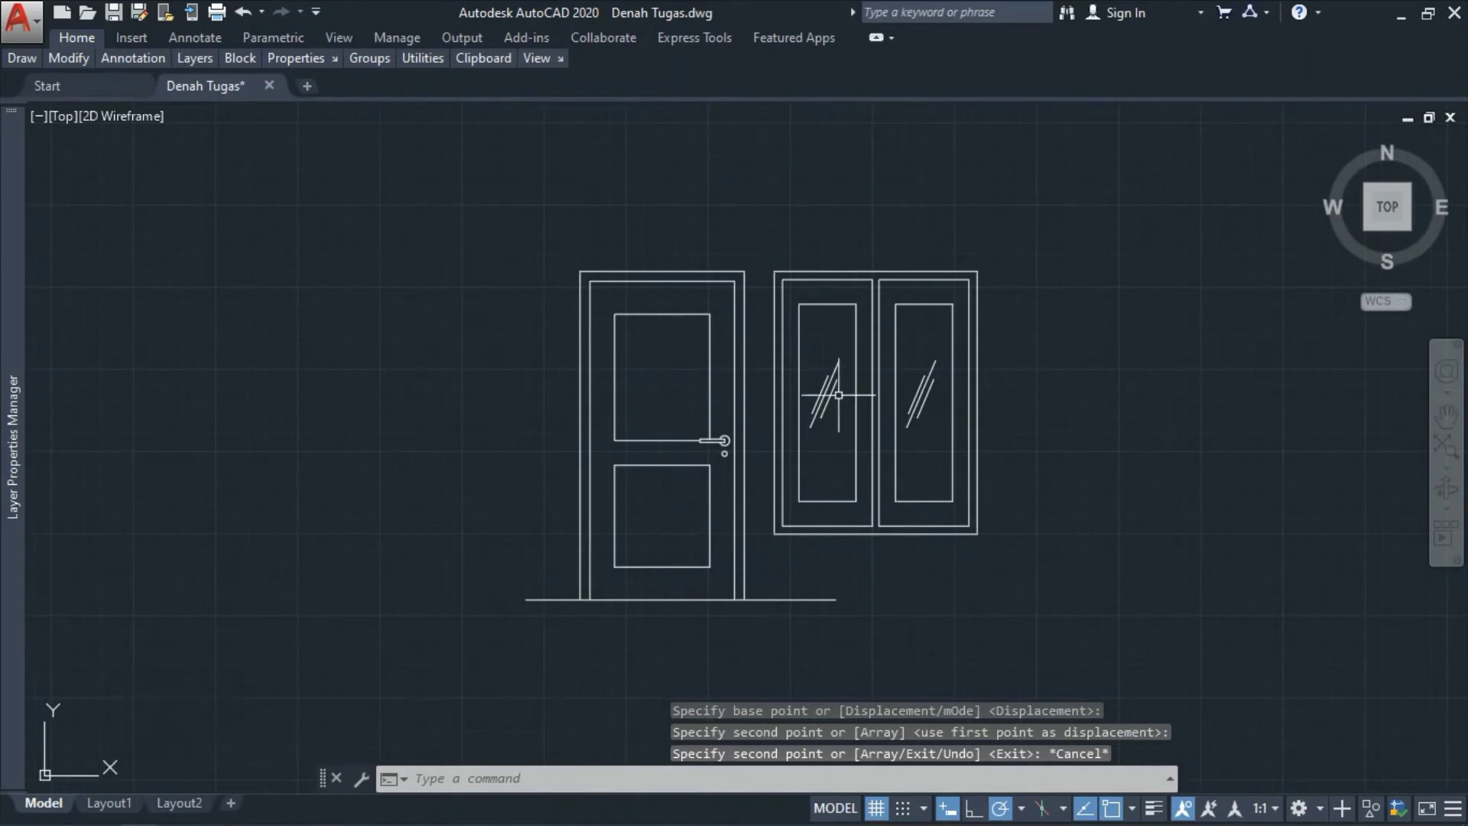
scroll(806, 354, up, 2)
scroll(834, 426, down, 2)
scroll(803, 402, up, 2)
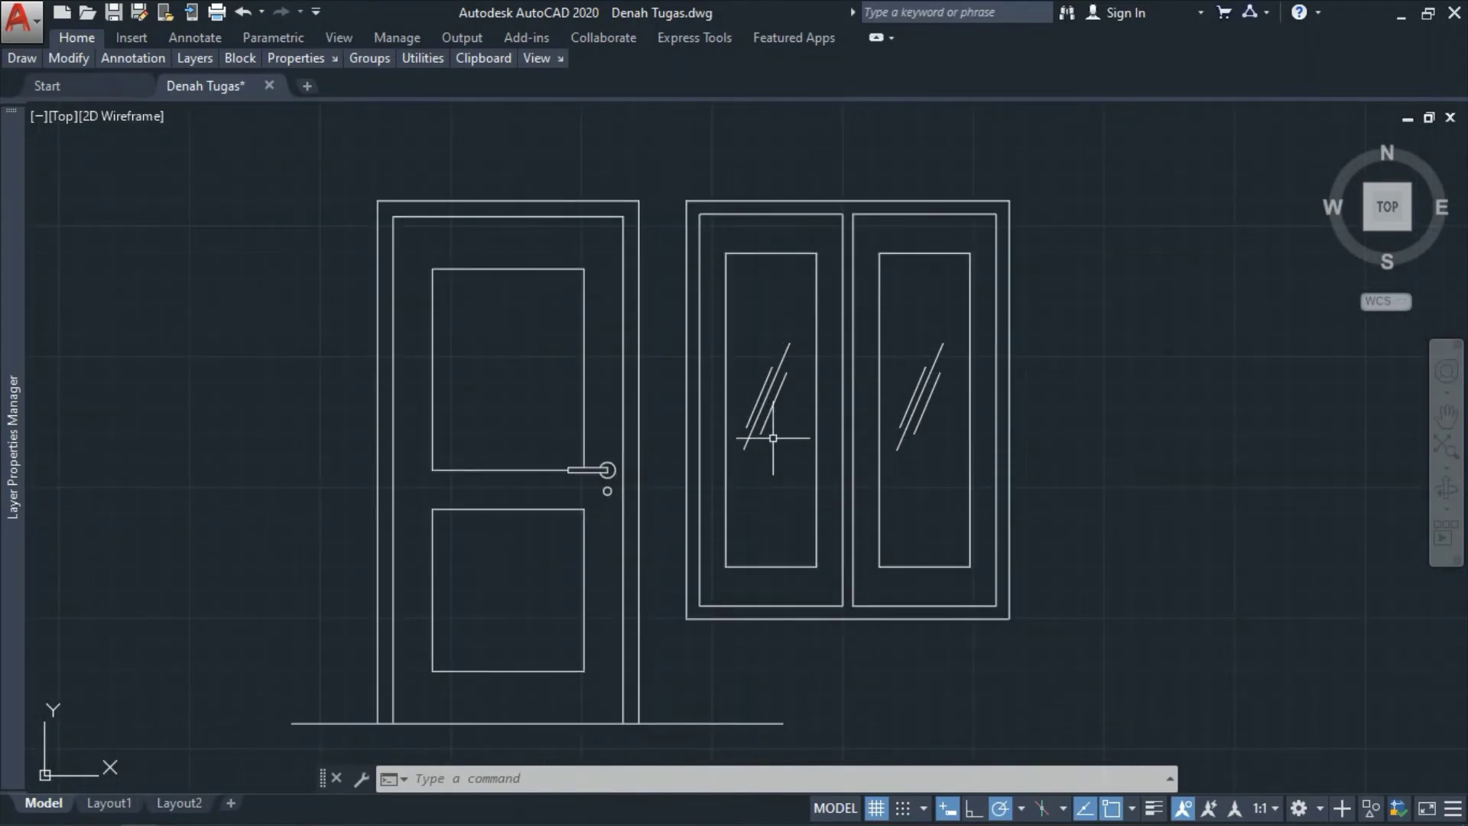
scroll(772, 438, down, 2)
scroll(822, 441, up, 2)
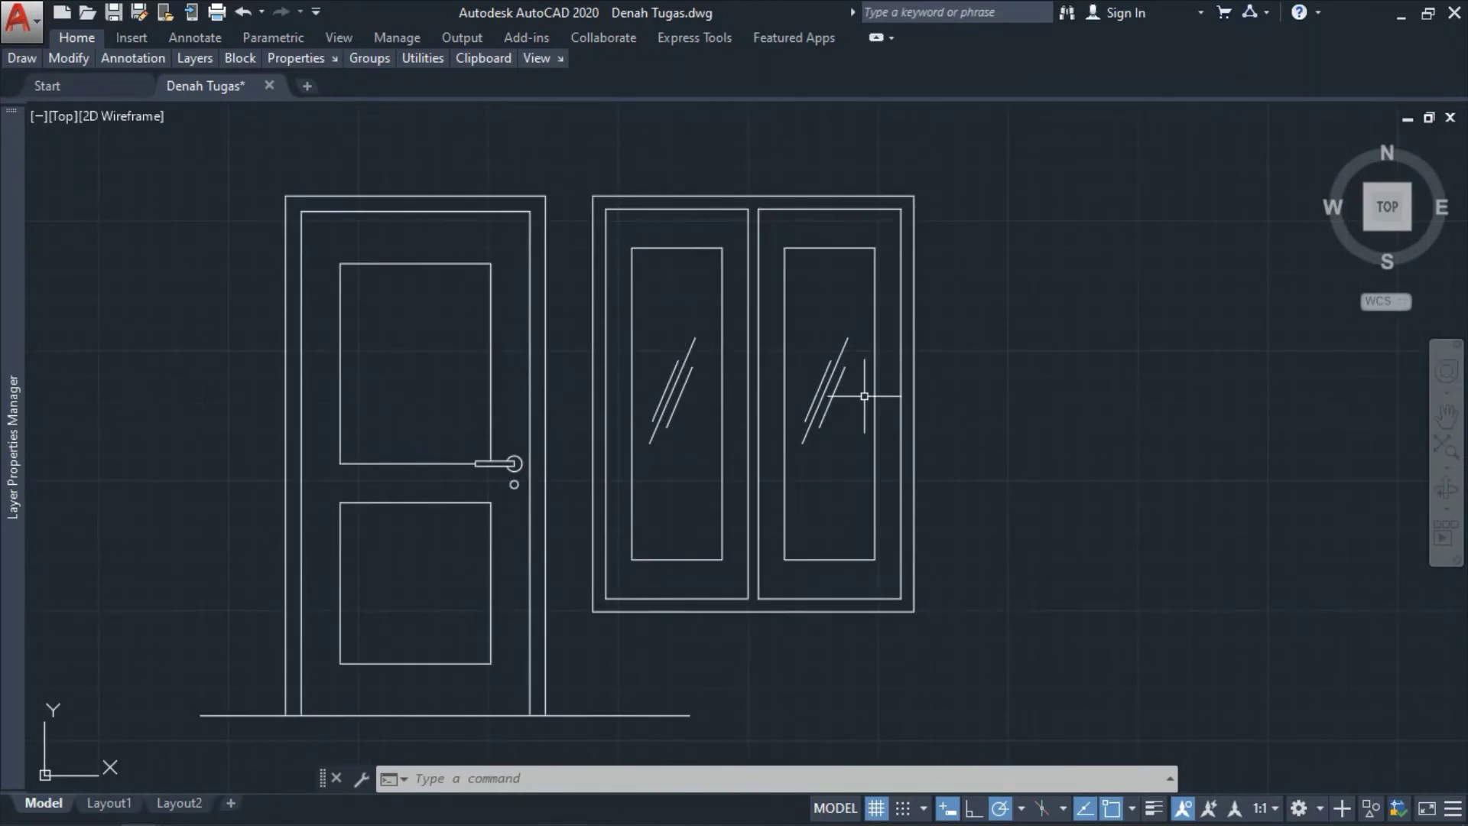
scroll(740, 423, down, 2)
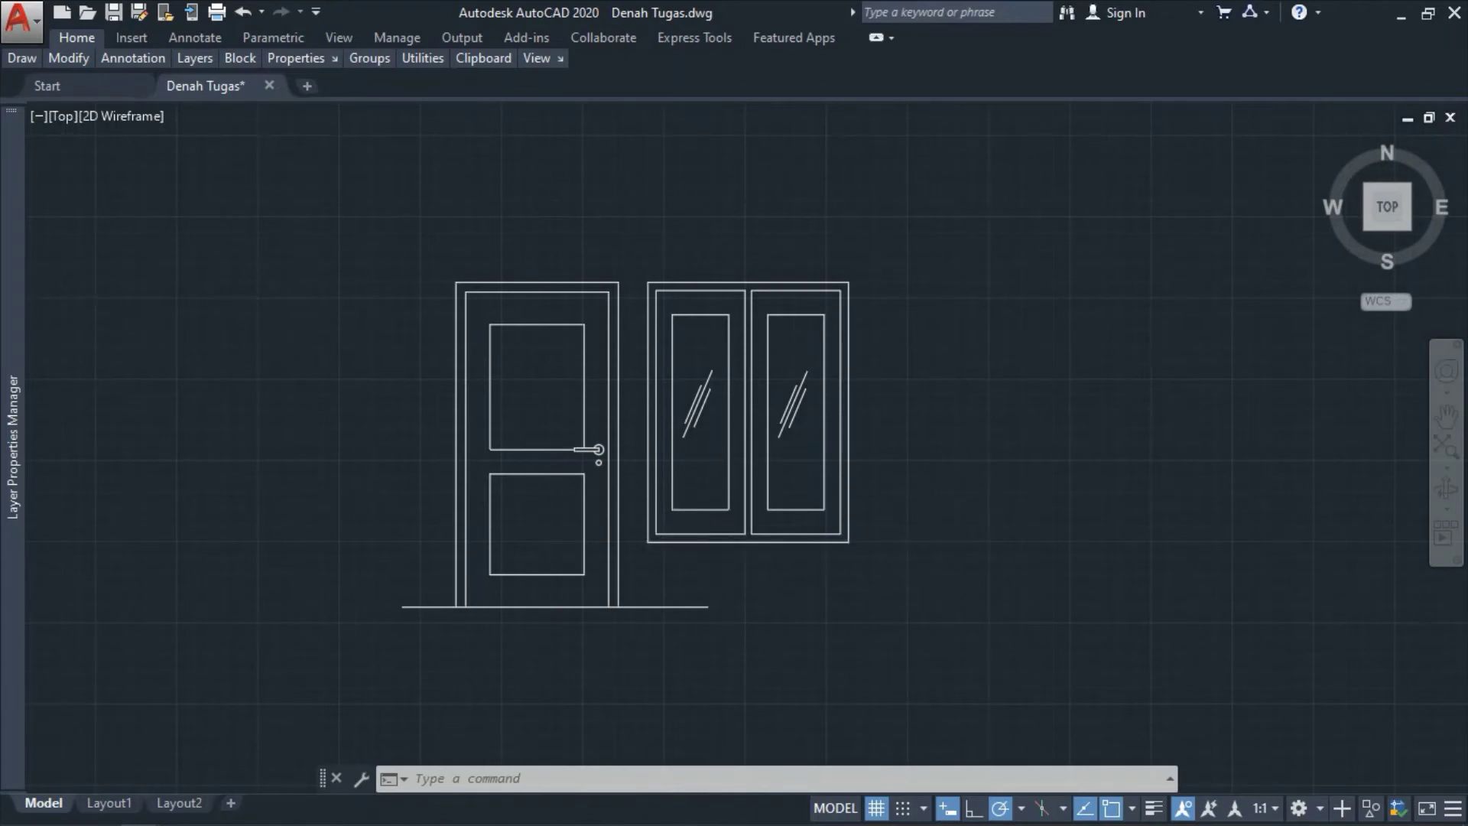
scroll(720, 494, down, 2)
scroll(720, 494, up, 4)
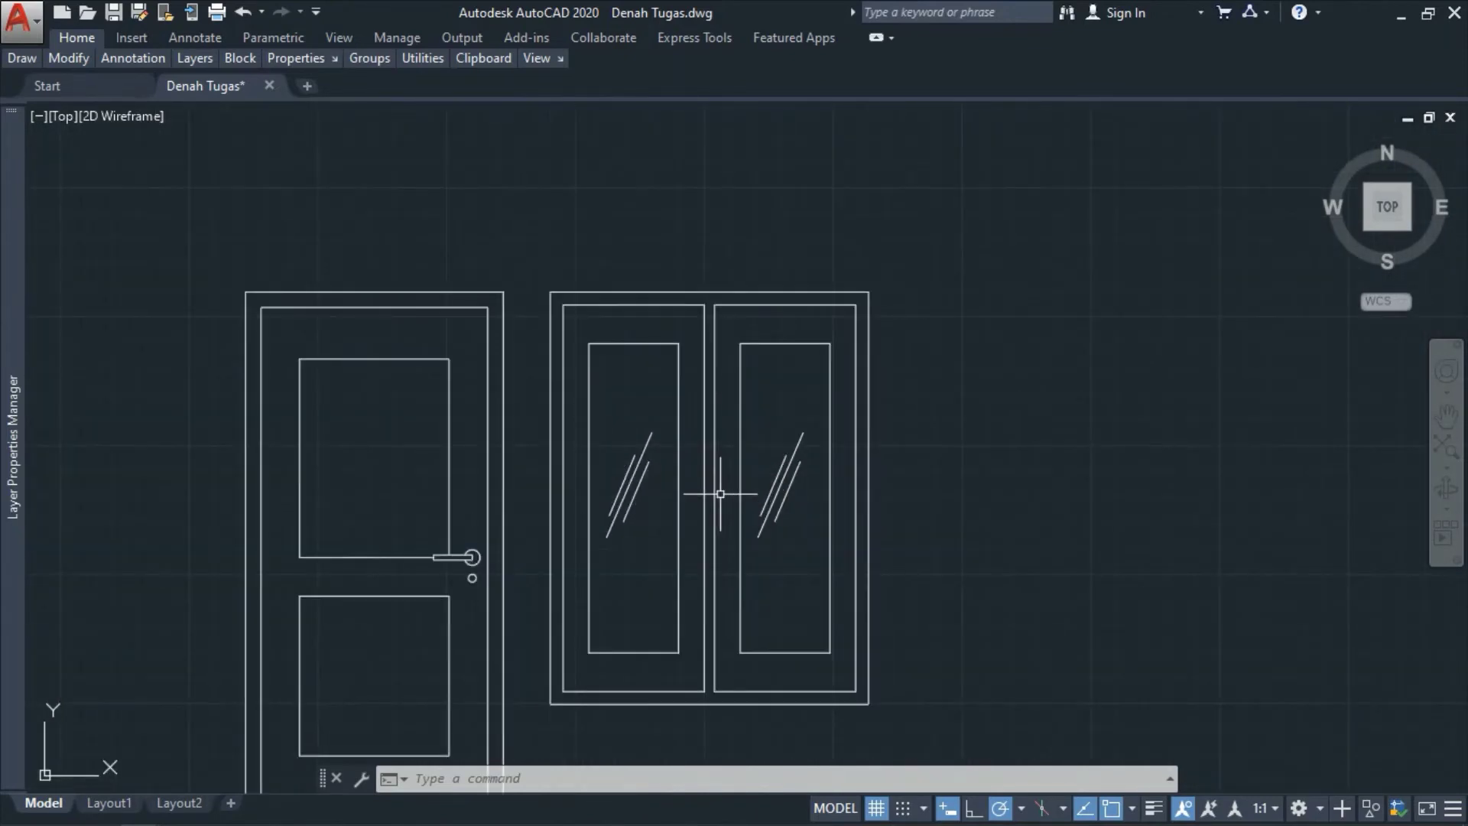
scroll(721, 494, down, 2)
scroll(720, 499, down, 2)
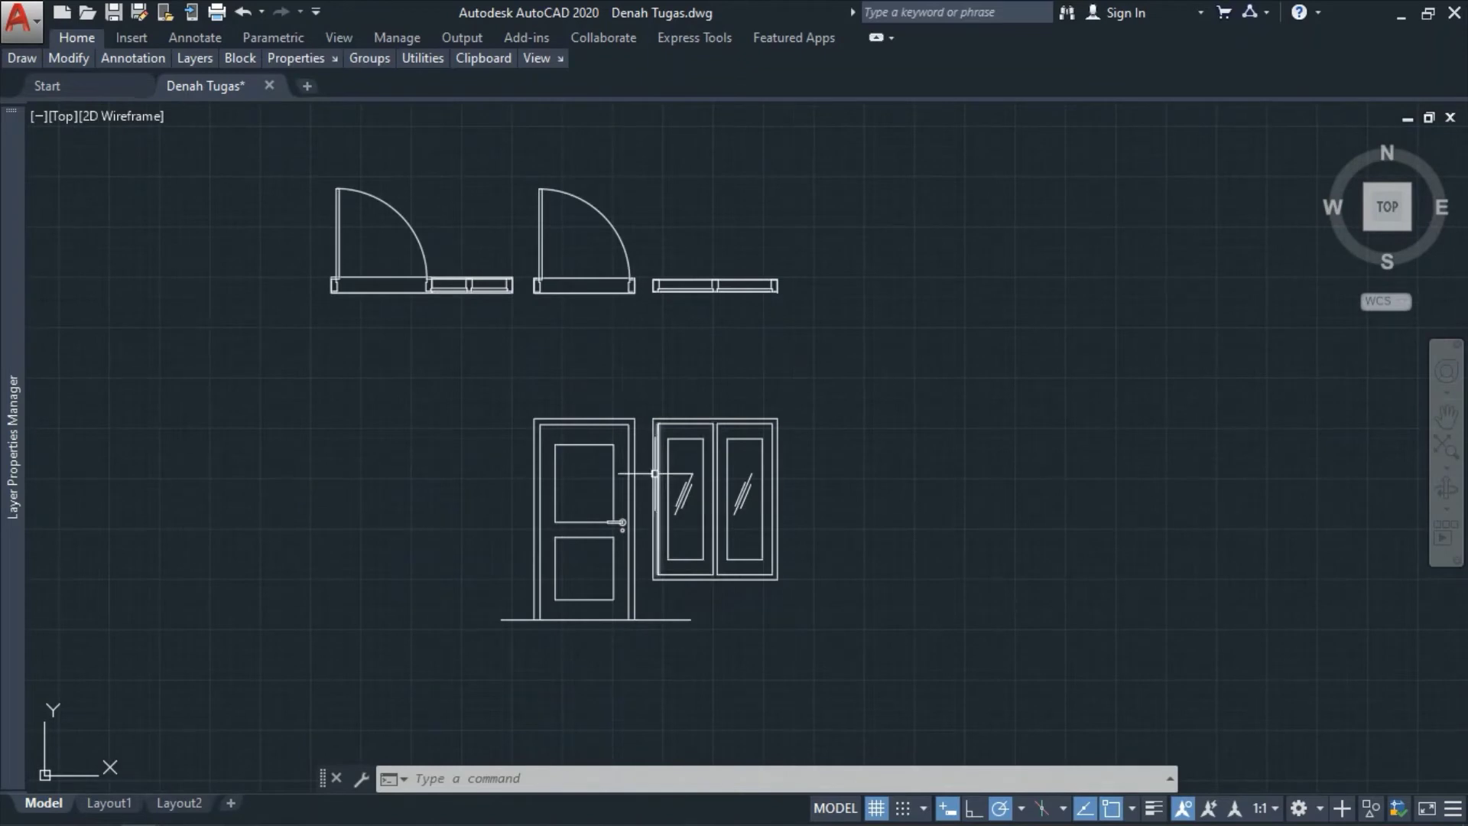
scroll(327, 264, up, 2)
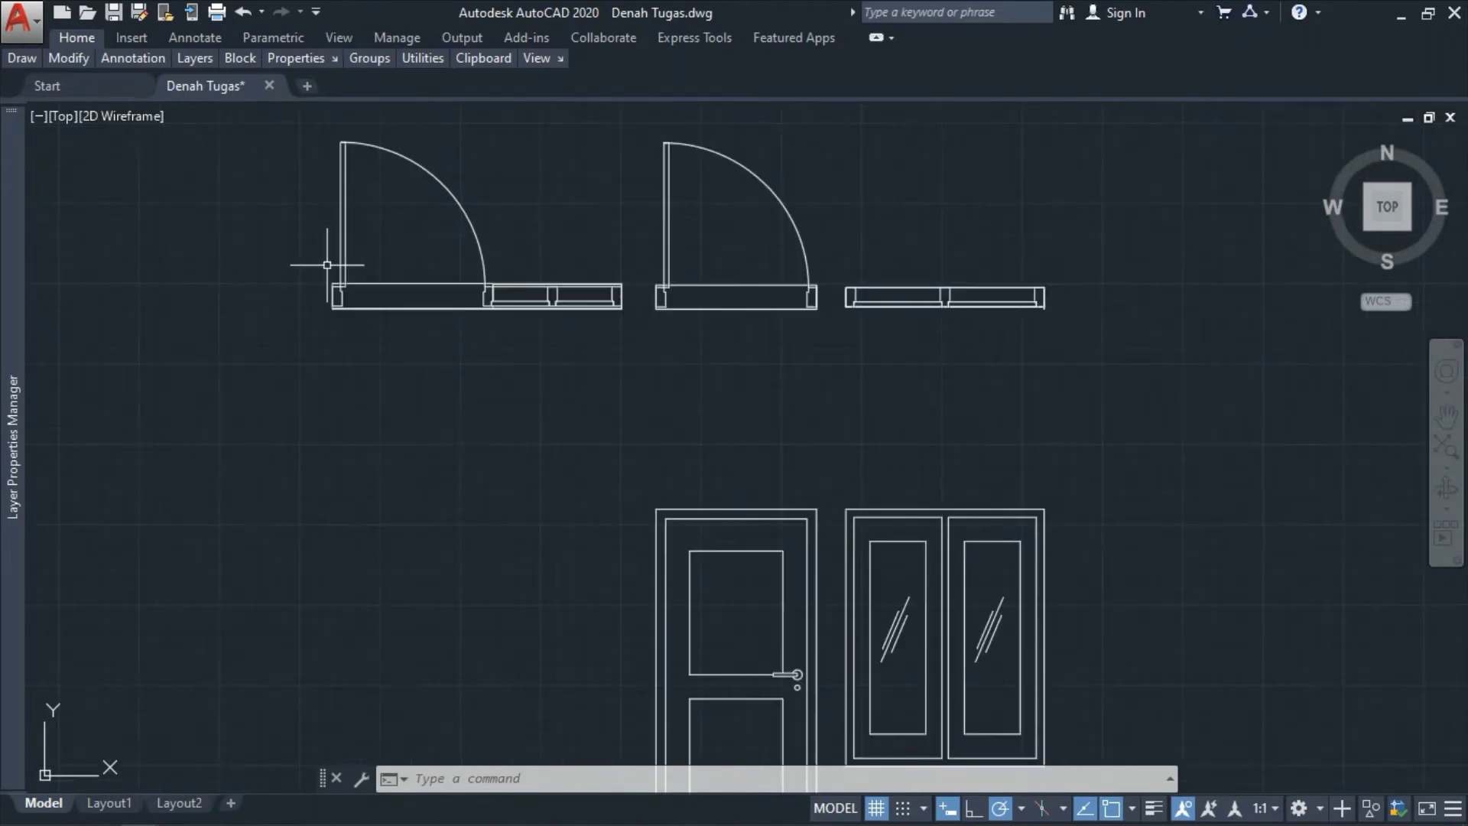
scroll(734, 290, down, 3)
scroll(757, 313, up, 2)
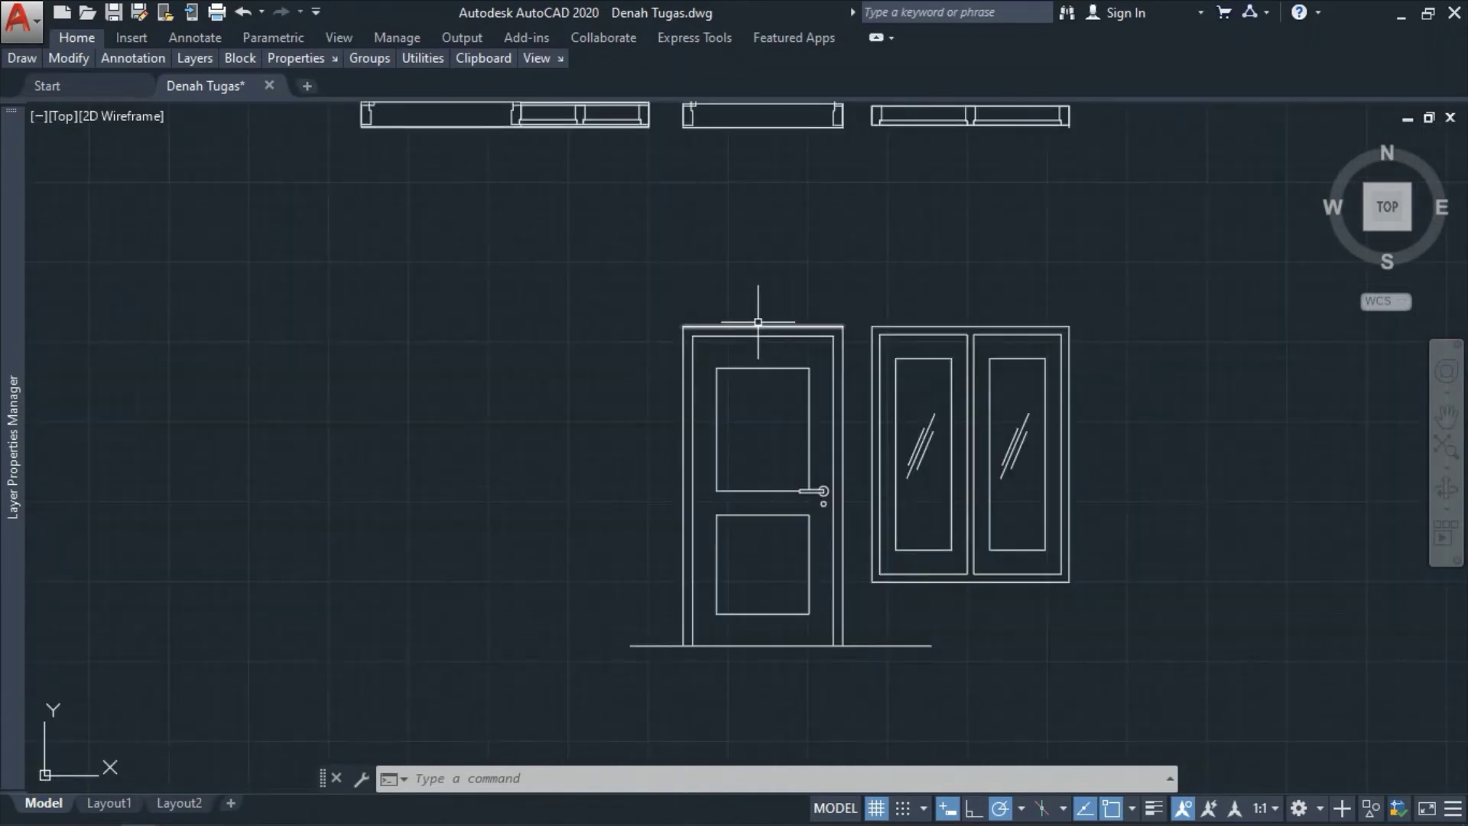
scroll(757, 321, down, 1)
scroll(765, 359, up, 1)
scroll(701, 483, down, 1)
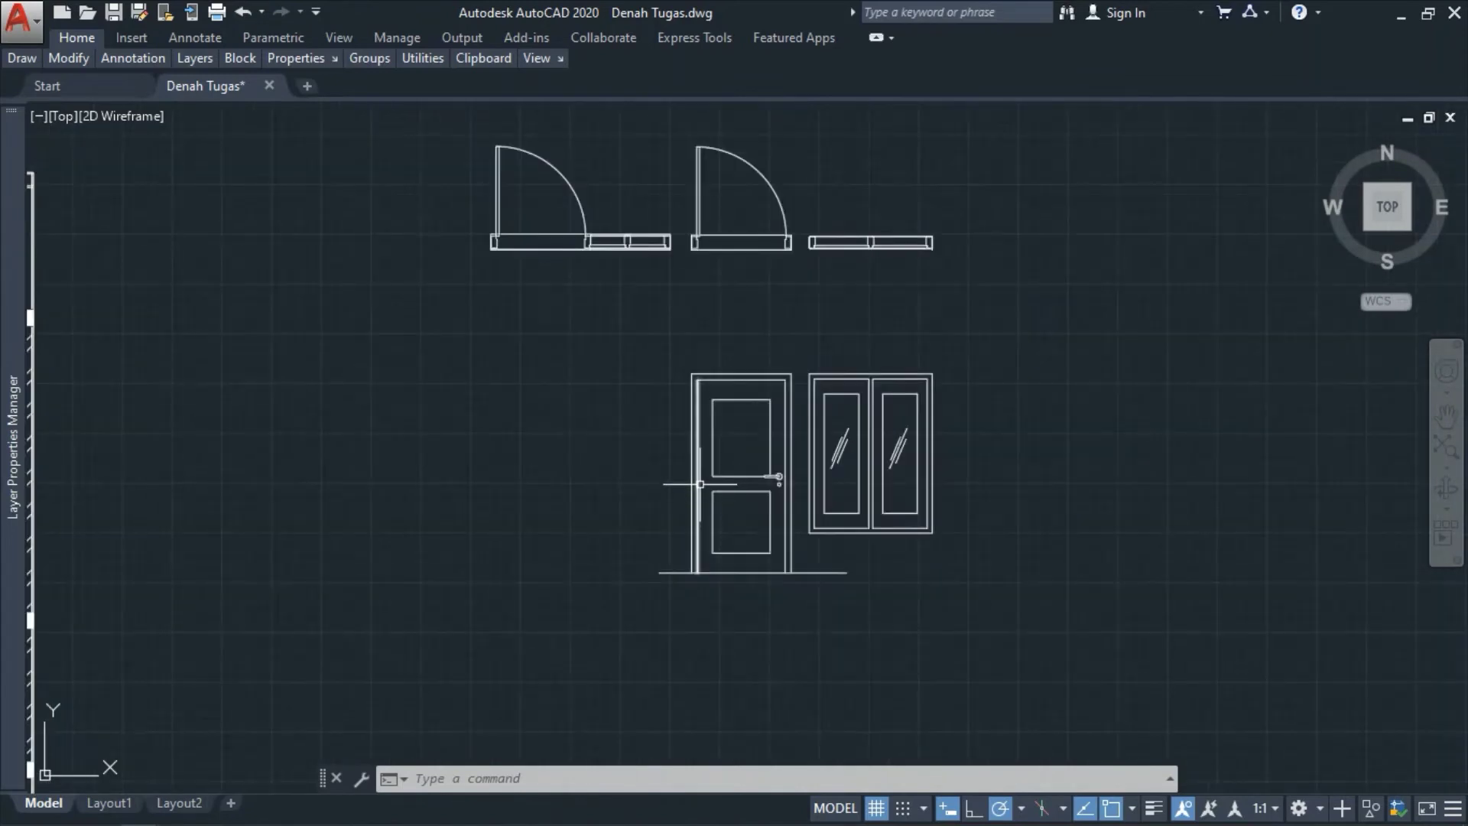
text(l)
key(space)
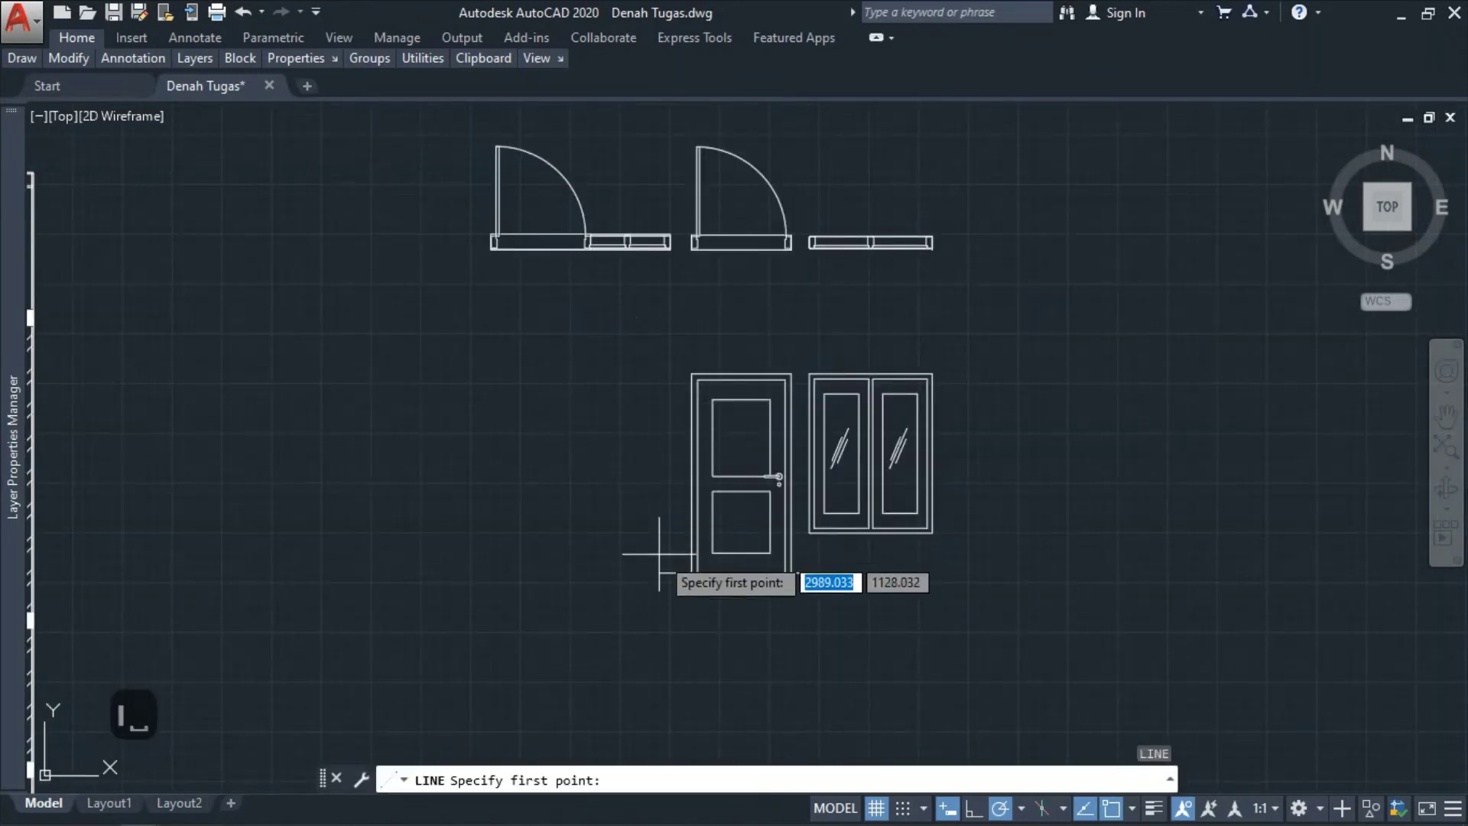
key(Escape)
- Draw a horizontal line leftward from the ground line's left end to extend it beneath the combined door-and-window plan symbol
text(l)
key(space)
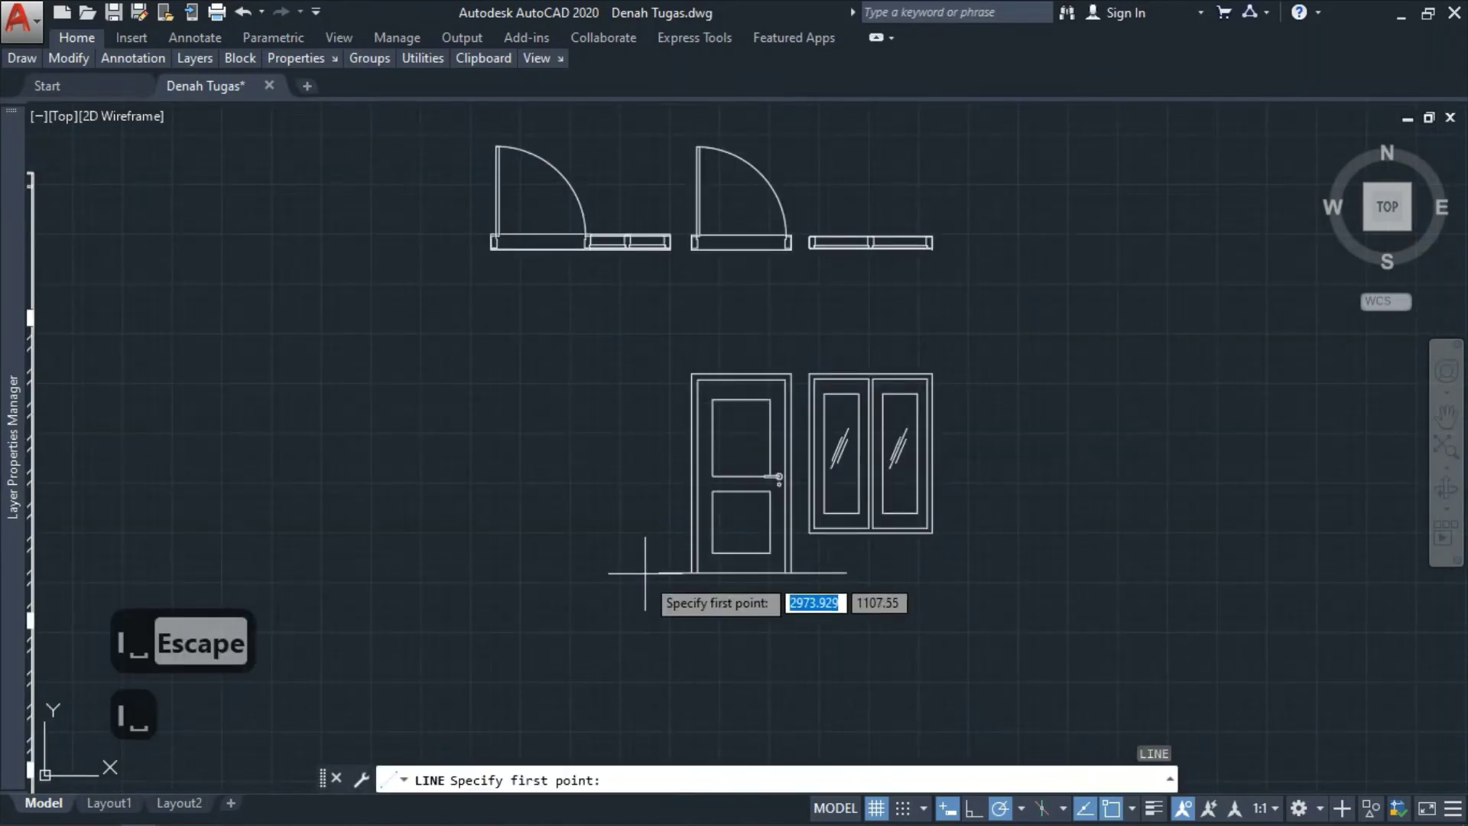
click(658, 572)
click(445, 572)
key(Escape)
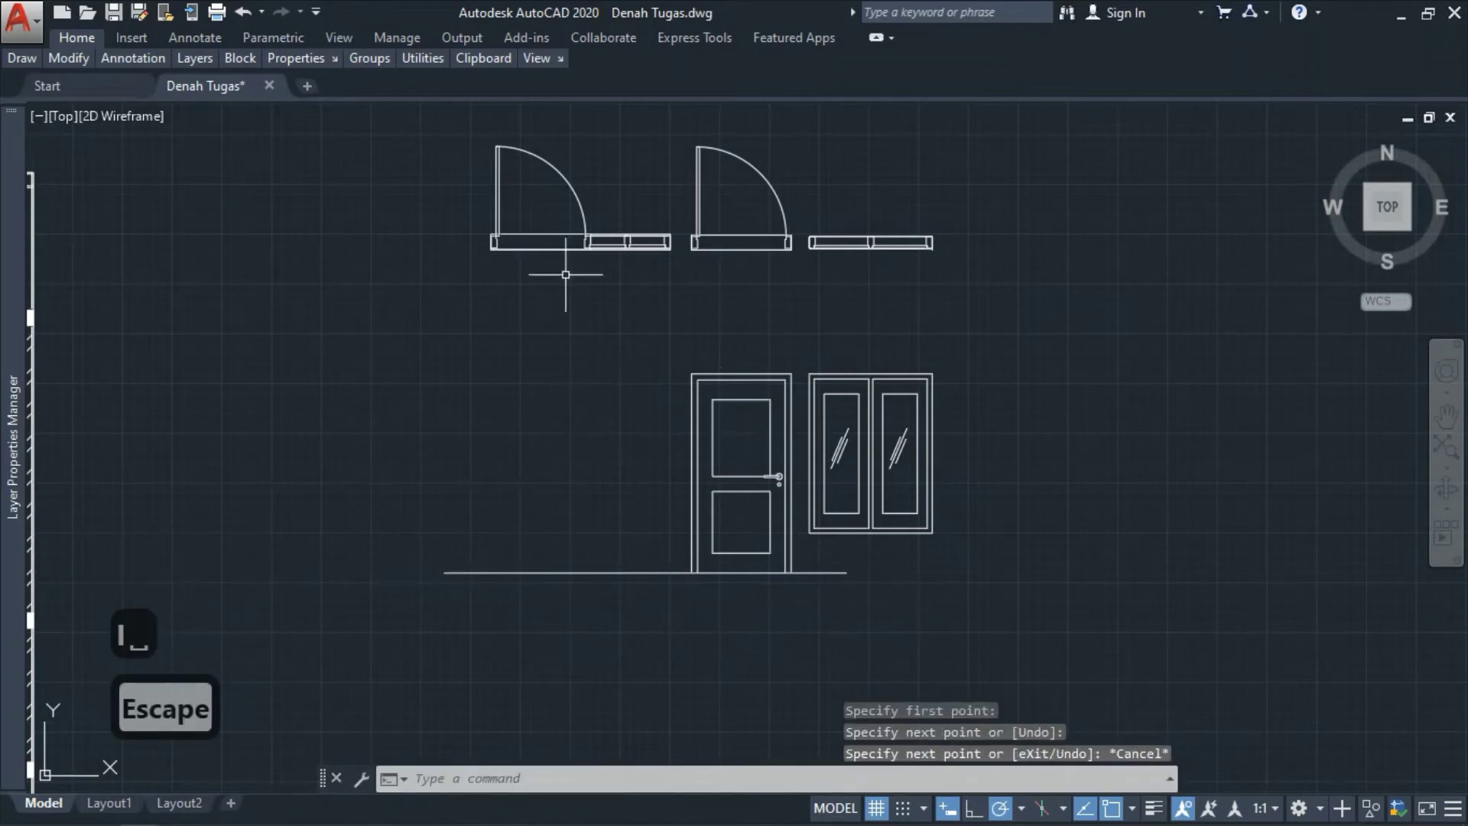
- Draw a vertical line from the lower-left corner of the combined door-and-window plan symbol down to the ground line
text(l)
key(space)
scroll(493, 254, up, 2)
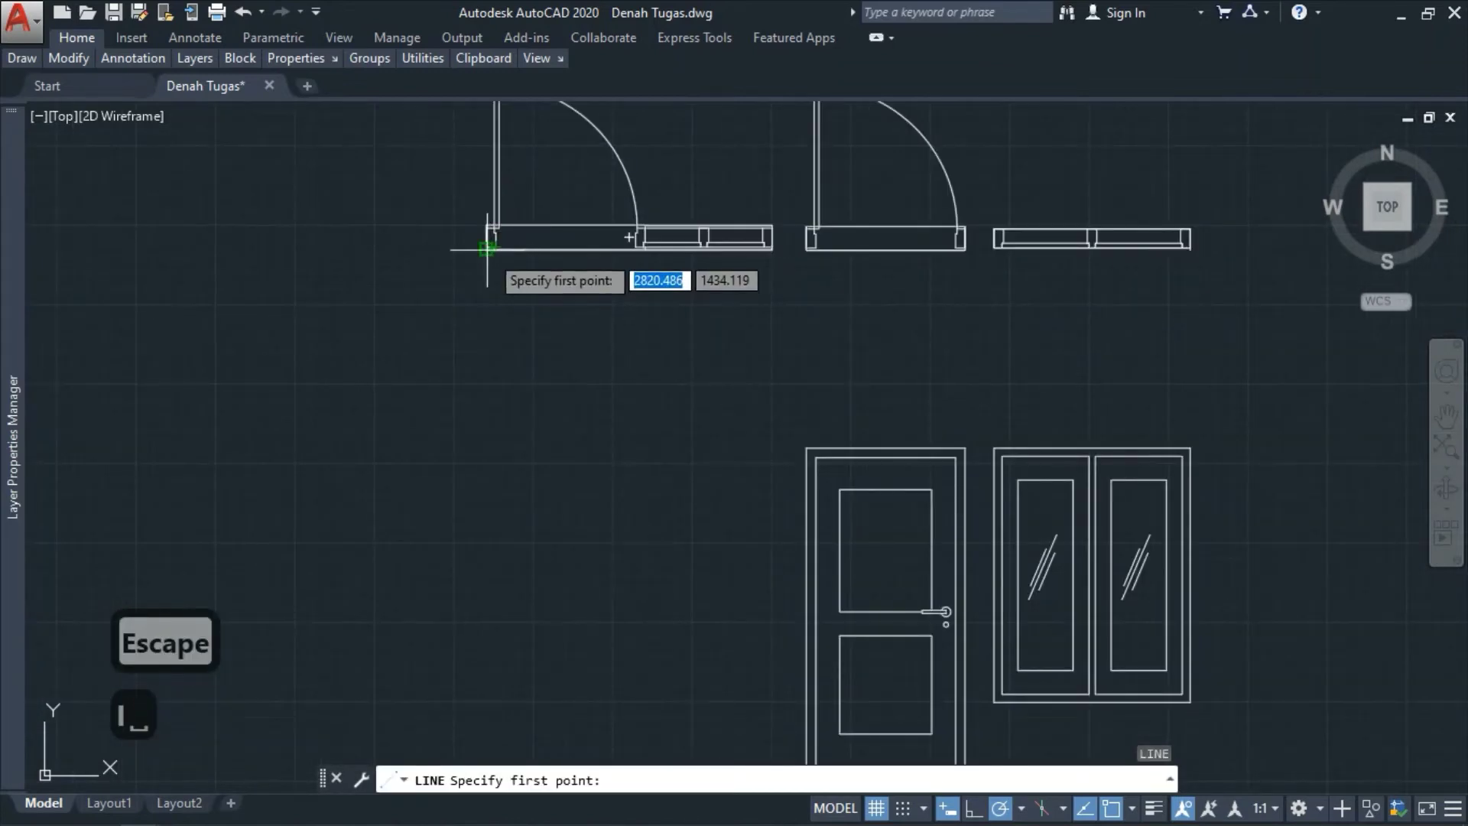
click(487, 247)
scroll(604, 275, down, 2)
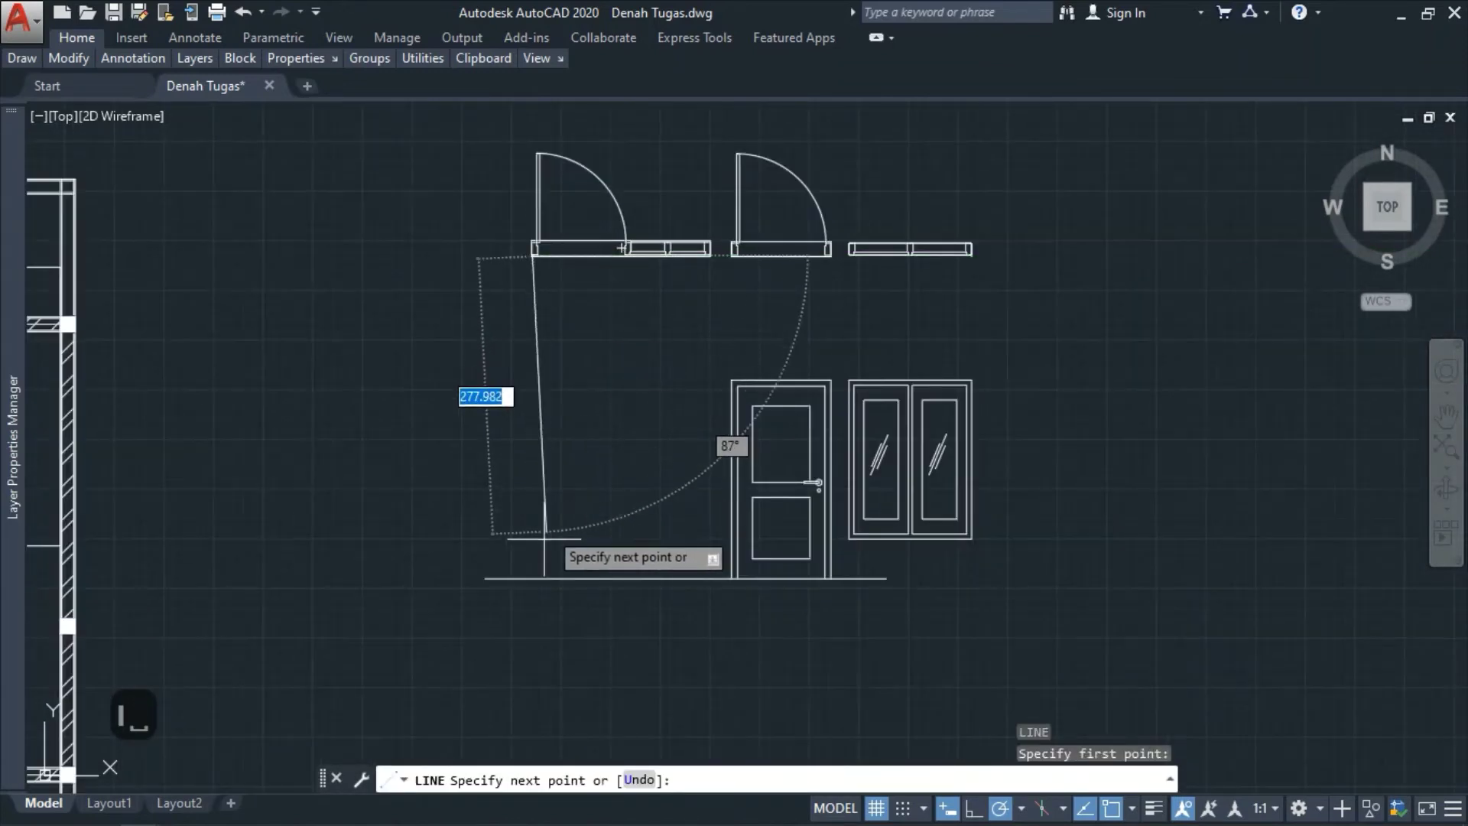
click(531, 579)
key(Escape)
- Draw a vertical line from the lower-right corner of the combined plan symbol down to the ground line
scroll(721, 263, up, 2)
key(space)
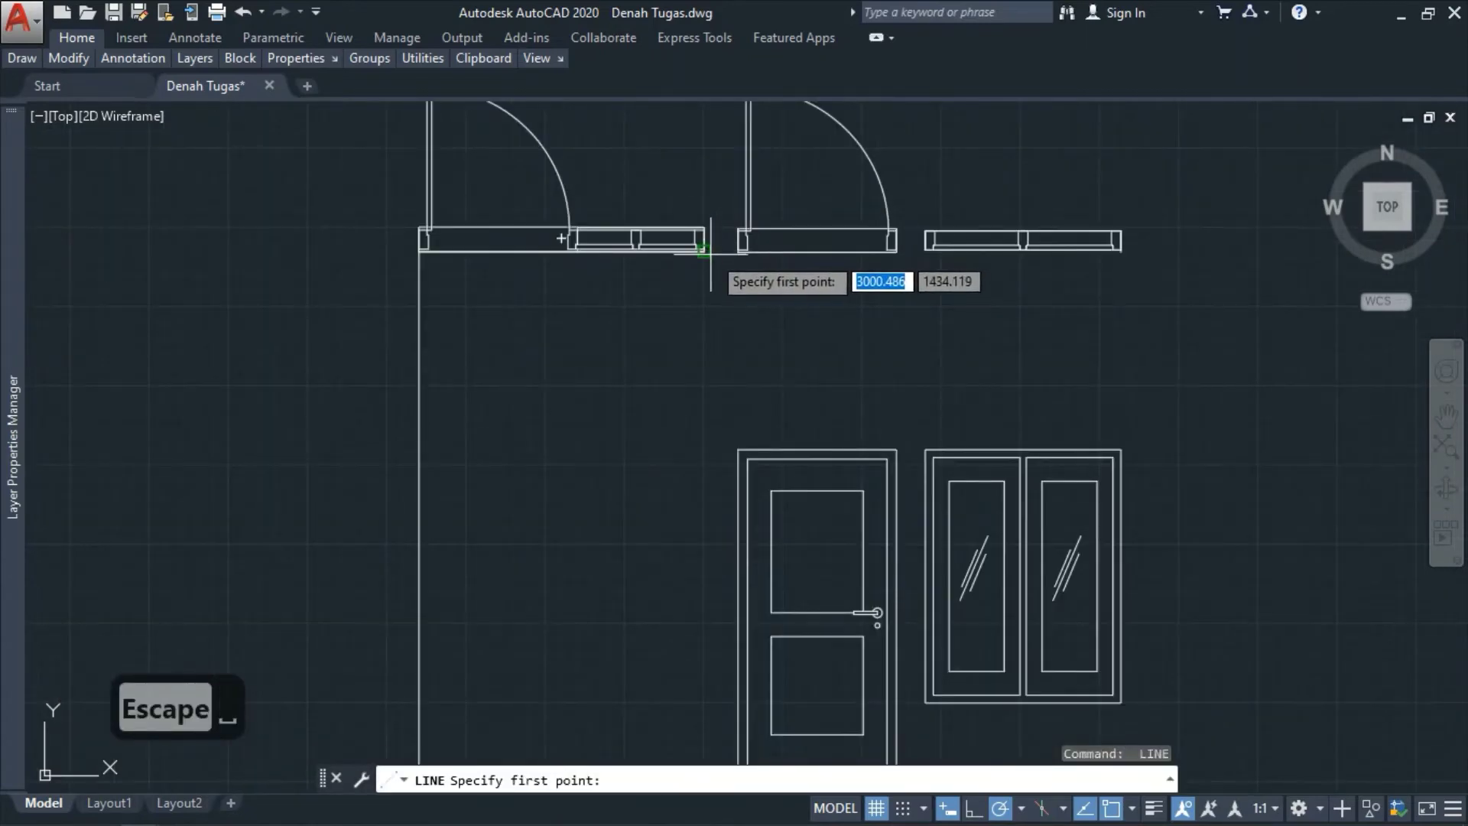
click(708, 253)
scroll(714, 354, down, 3)
scroll(714, 452, up, 2)
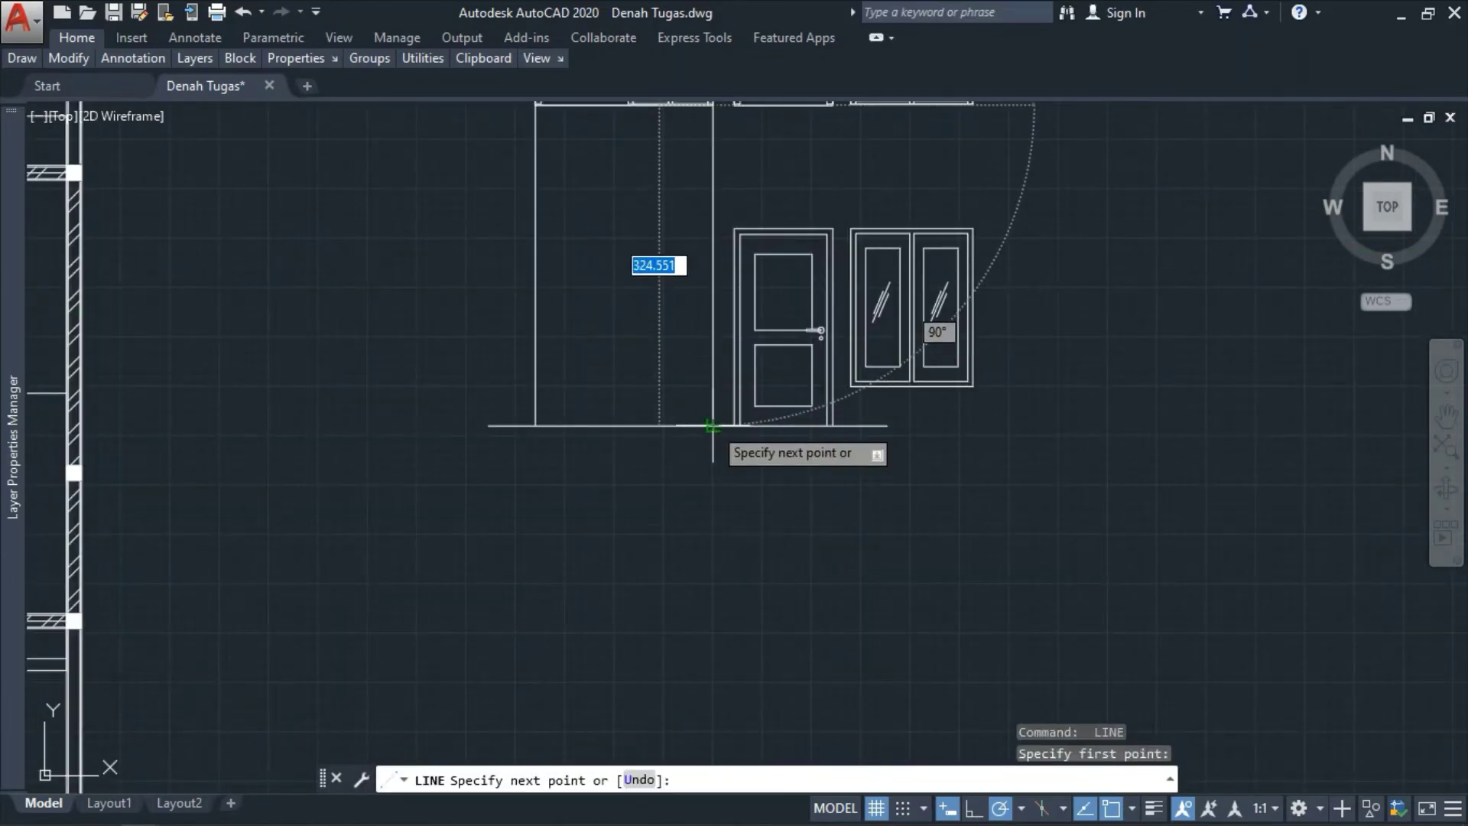
key(Escape)
- Draw a horizontal line from the door elevation's top-left corner to the left projection line of the combined unit
scroll(694, 483, down, 4)
scroll(590, 365, up, 5)
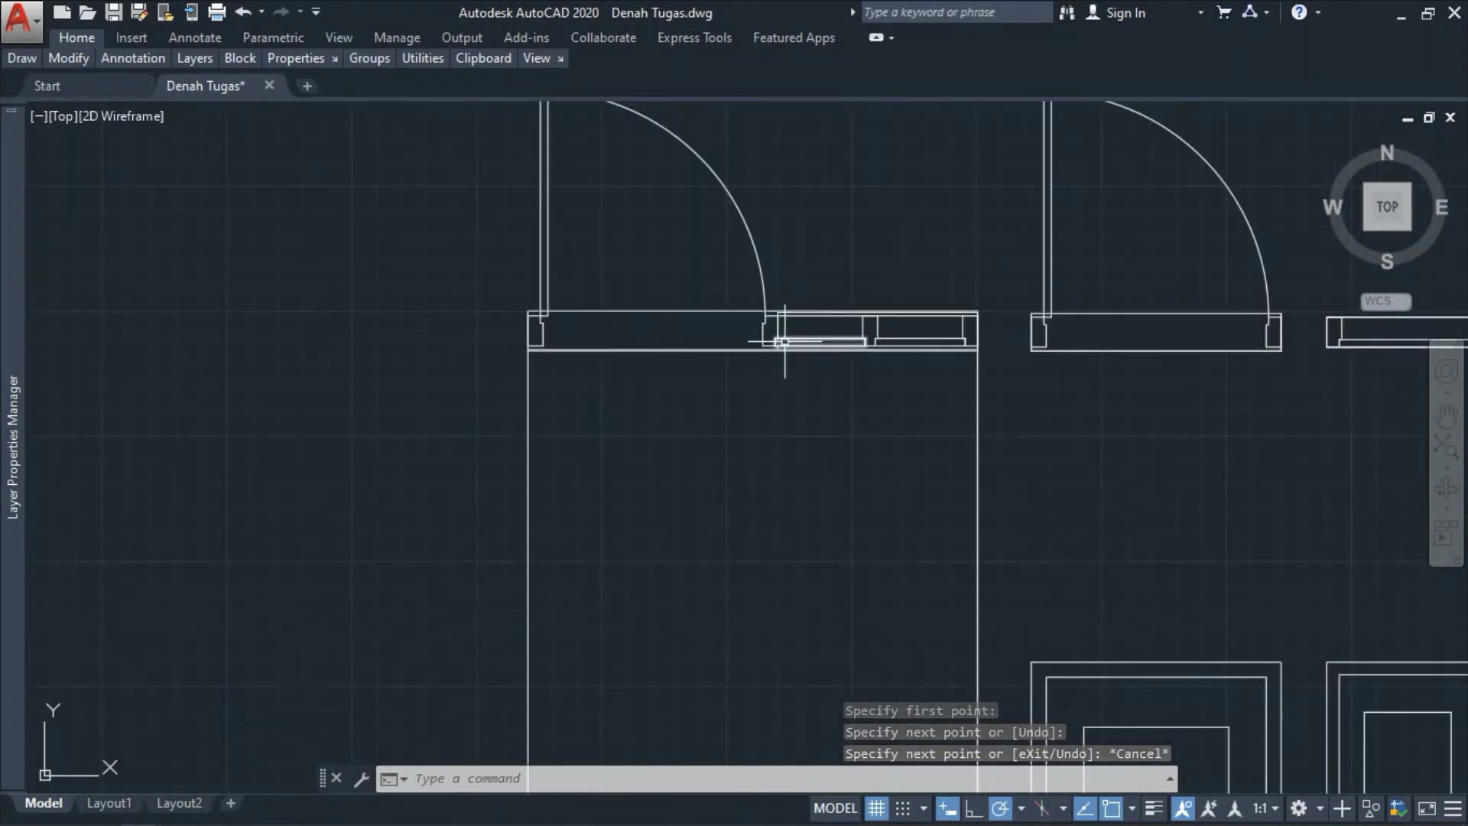
scroll(784, 342, up, 4)
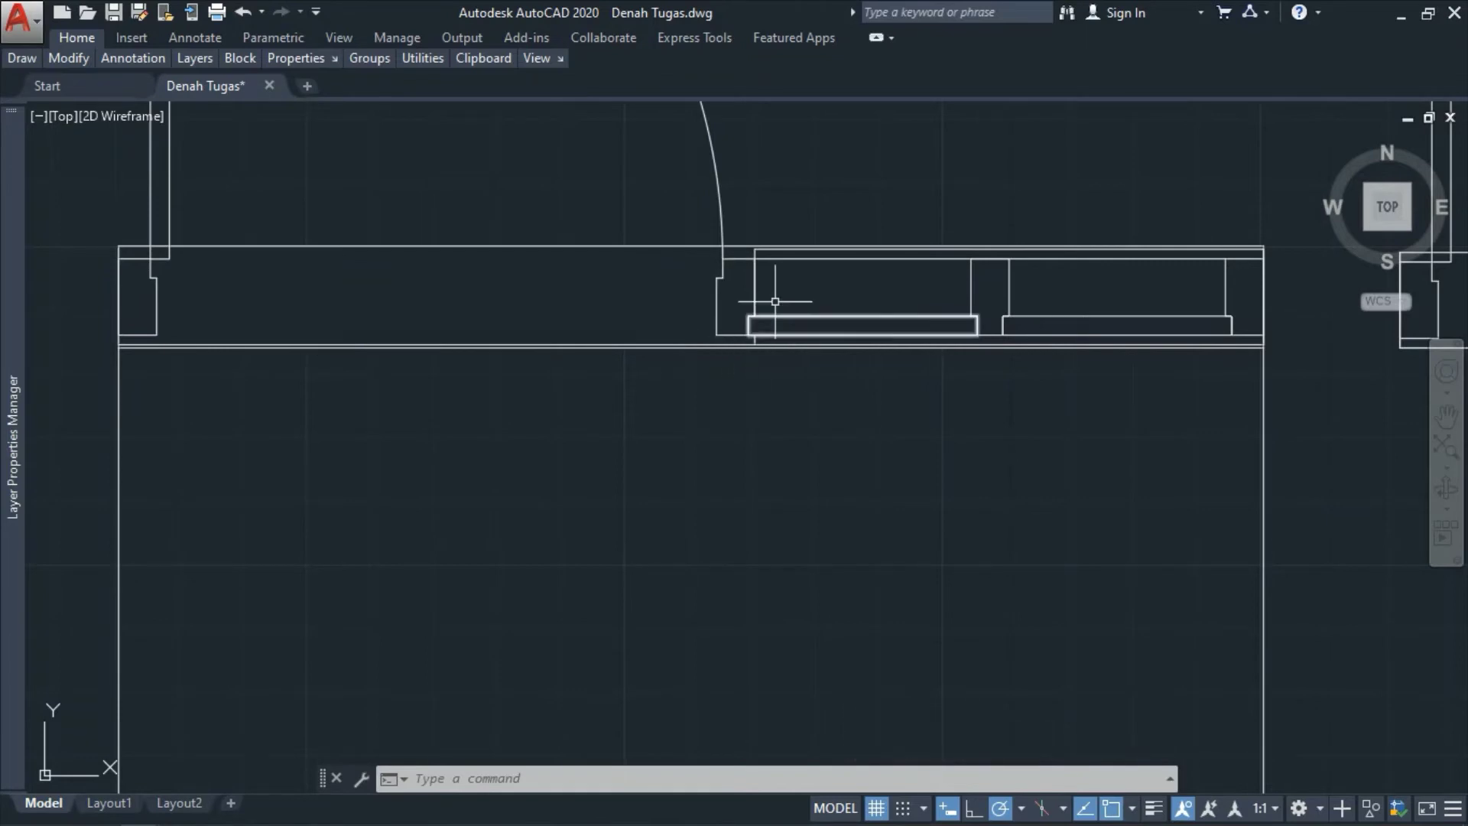
scroll(776, 301, down, 5)
scroll(797, 331, up, 2)
text(l)
key(space)
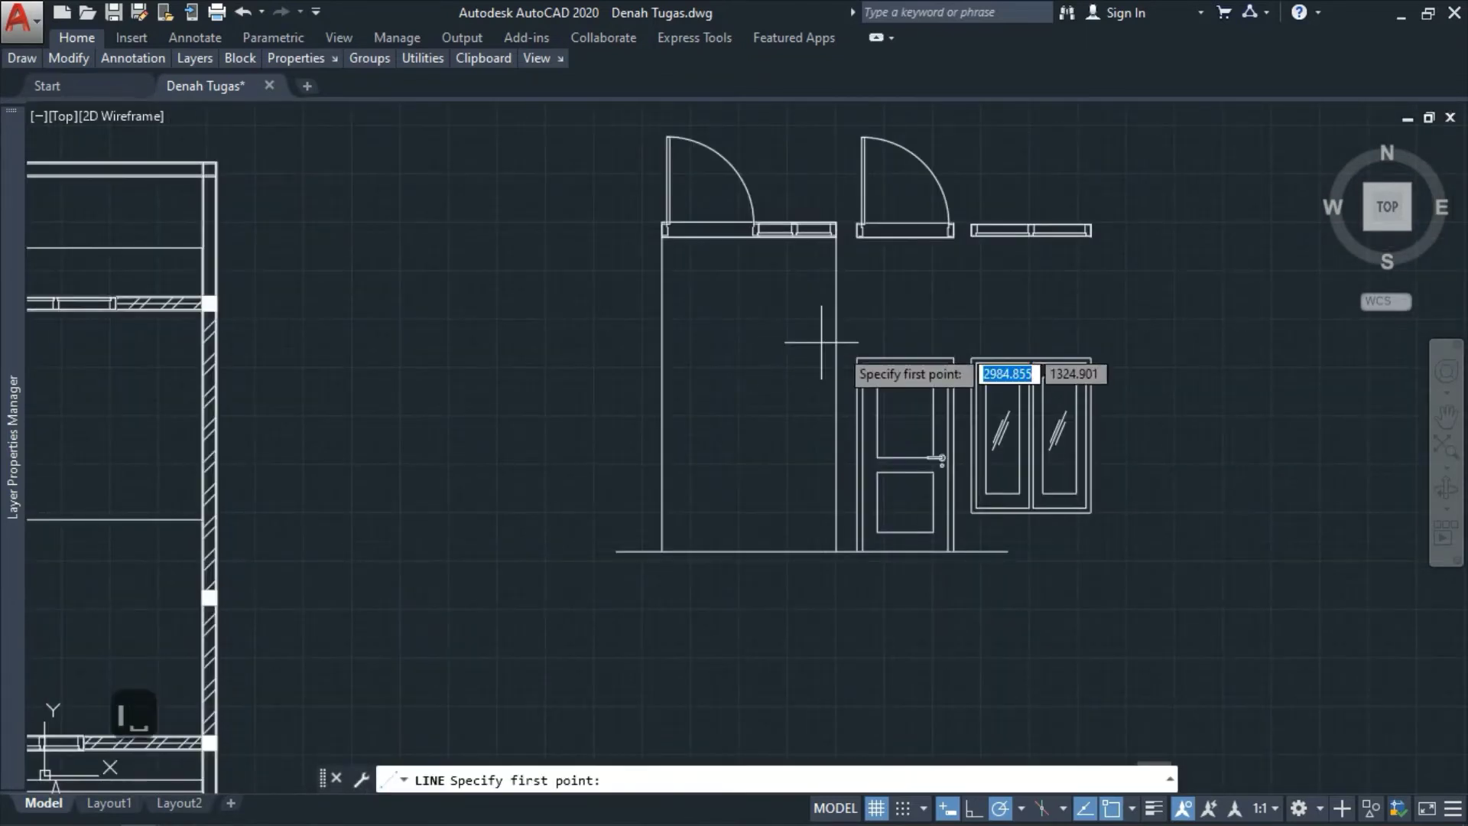
scroll(864, 366, up, 2)
click(850, 349)
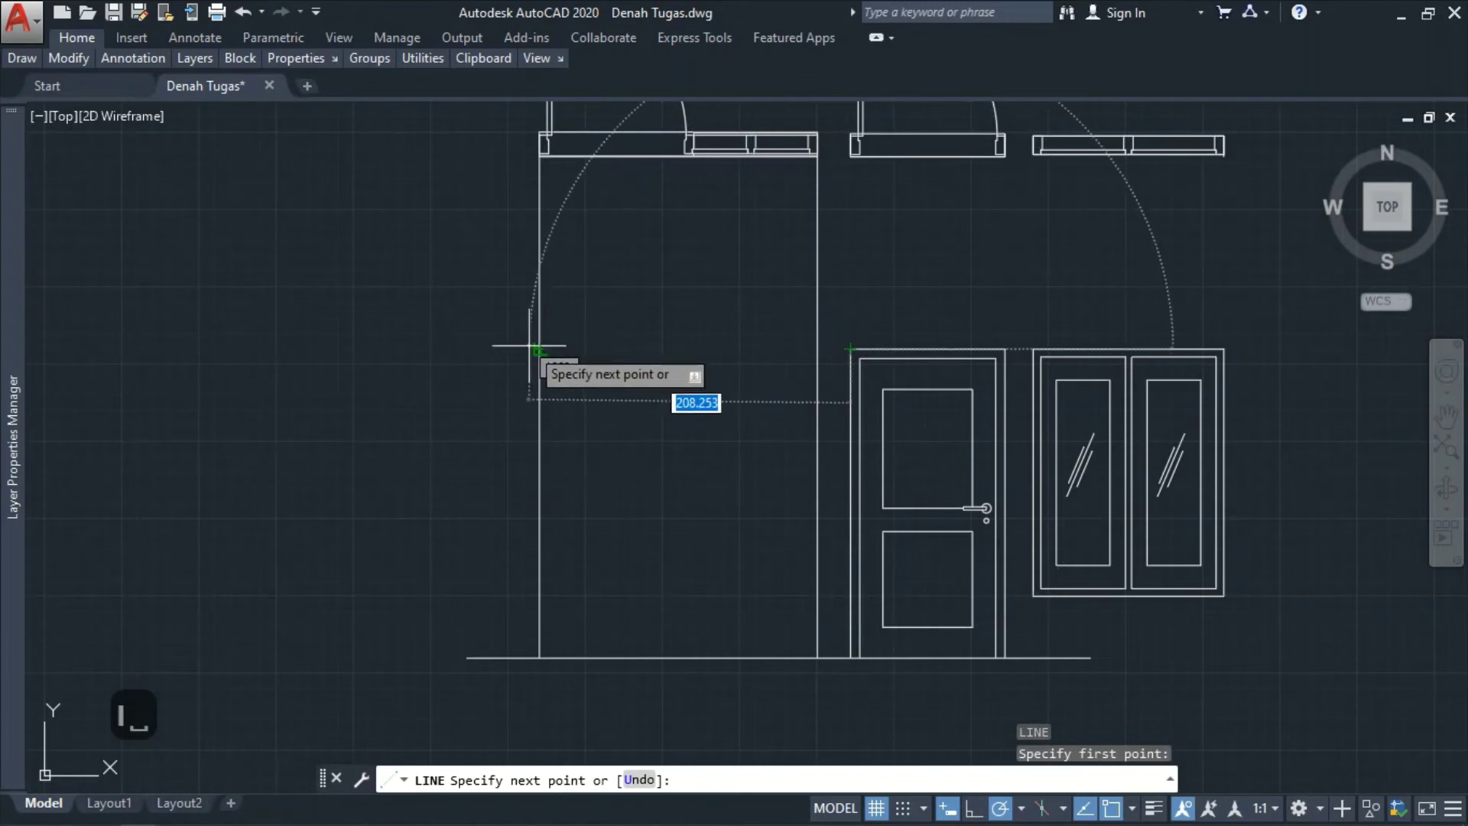
click(539, 349)
key(Escape)
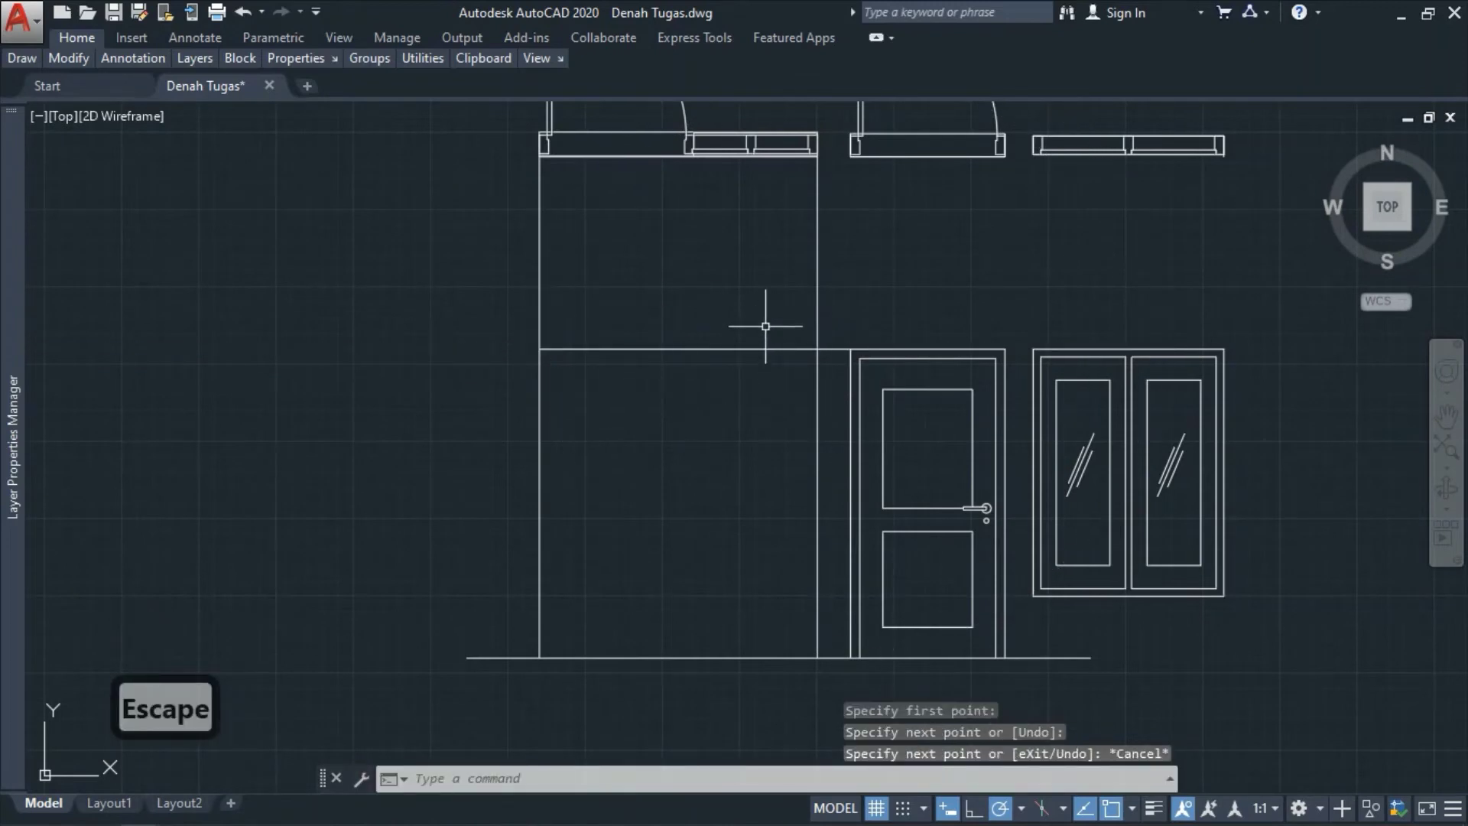
- Trim both projection lines above the combined unit's top line
text(tr)
key(space)
key(space)
click(822, 300)
click(510, 269)
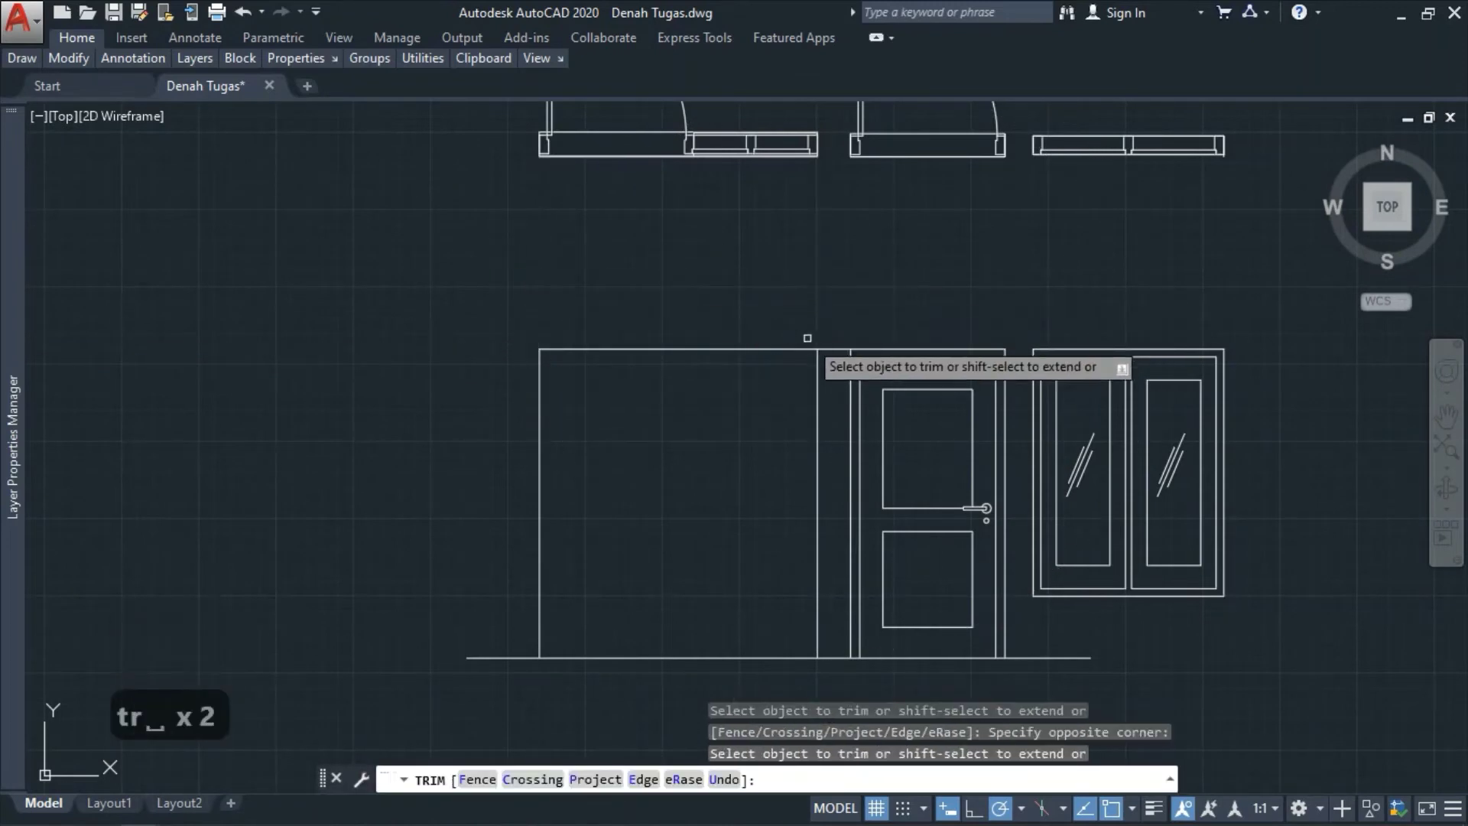
key(space)
key(space)
click(827, 349)
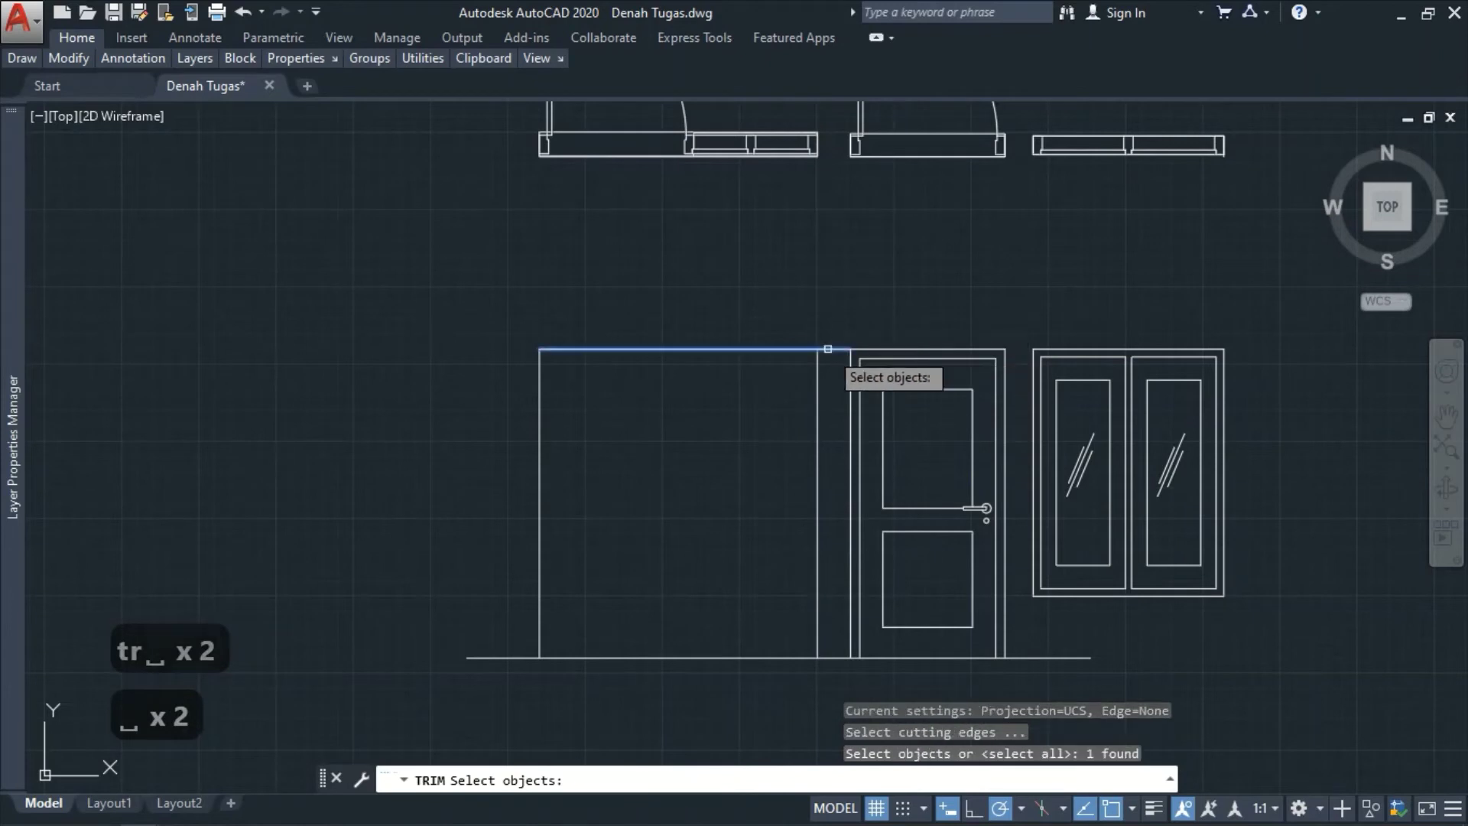
key(Escape)
- Trim the top line between the combined unit and the door, and the ground line's outer overhangs and the gap between both elevations
text(tr)
key(space)
key(space)
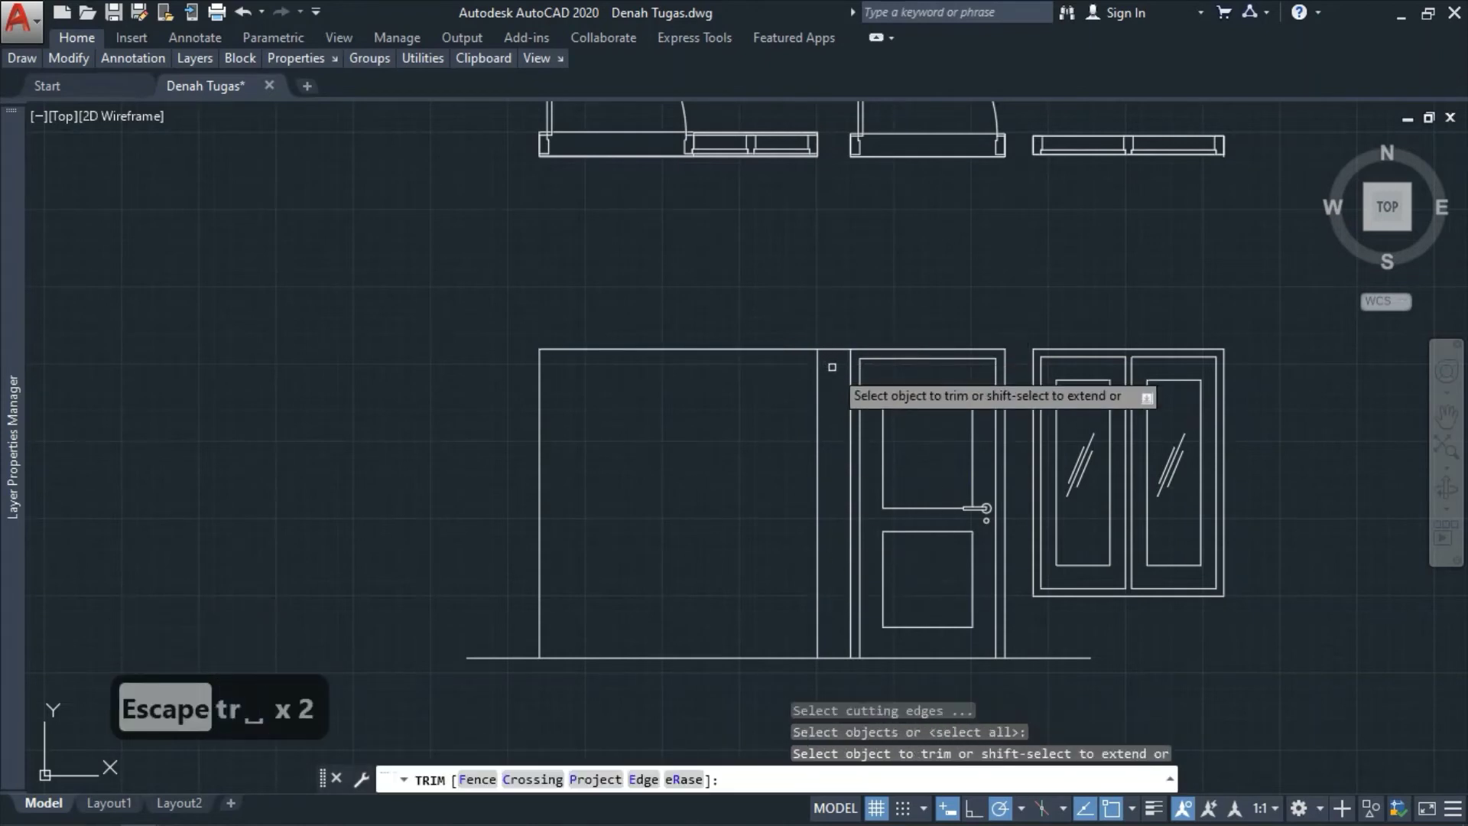
click(831, 367)
click(835, 318)
click(481, 676)
click(467, 580)
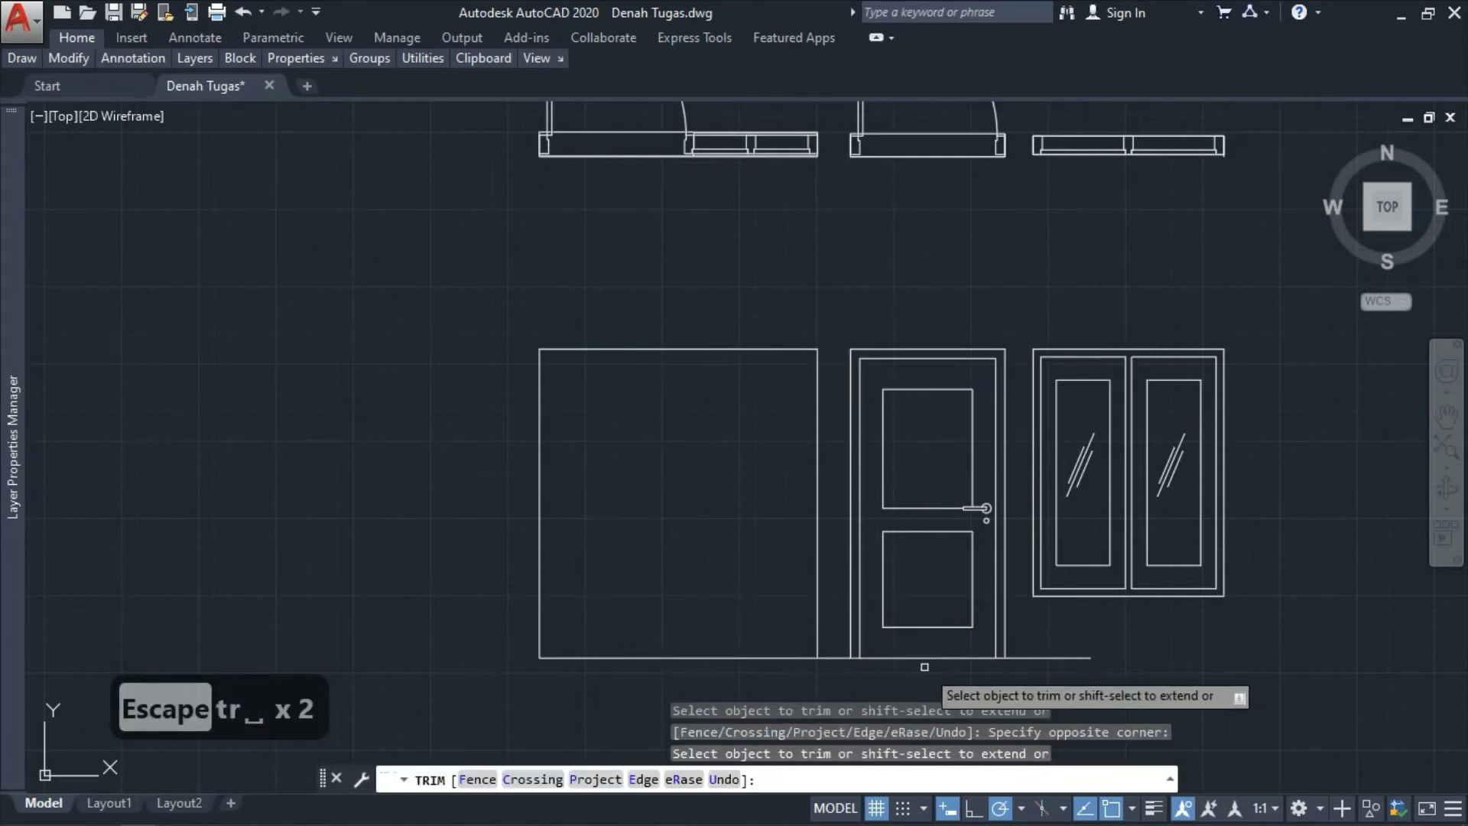
click(840, 672)
click(836, 632)
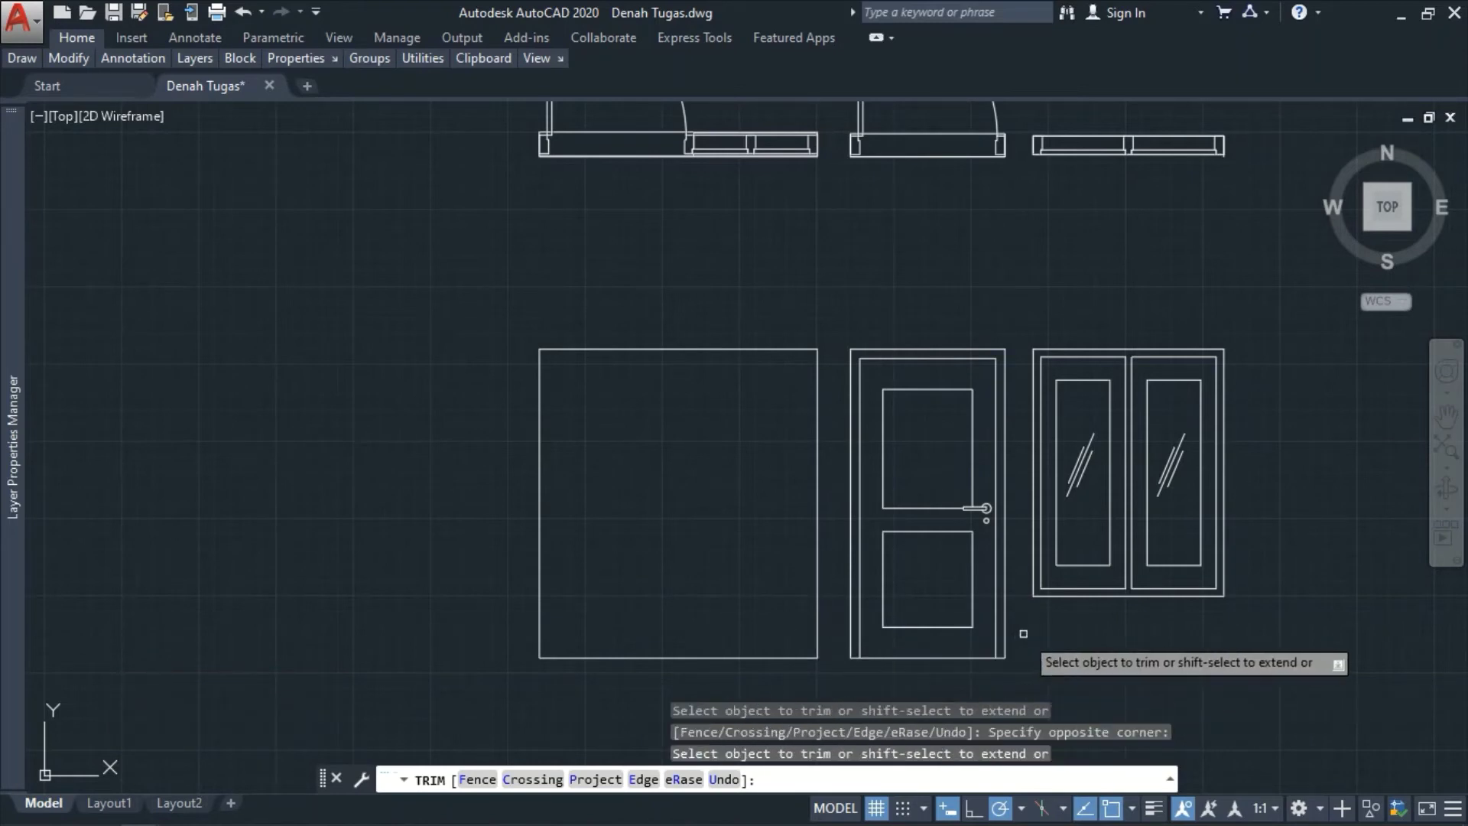
key(Escape)
- Draw a horizontal line from the window elevation's lower-left corner to the left edge of the combined unit's outline
scroll(1002, 601, down, 2)
scroll(987, 581, up, 2)
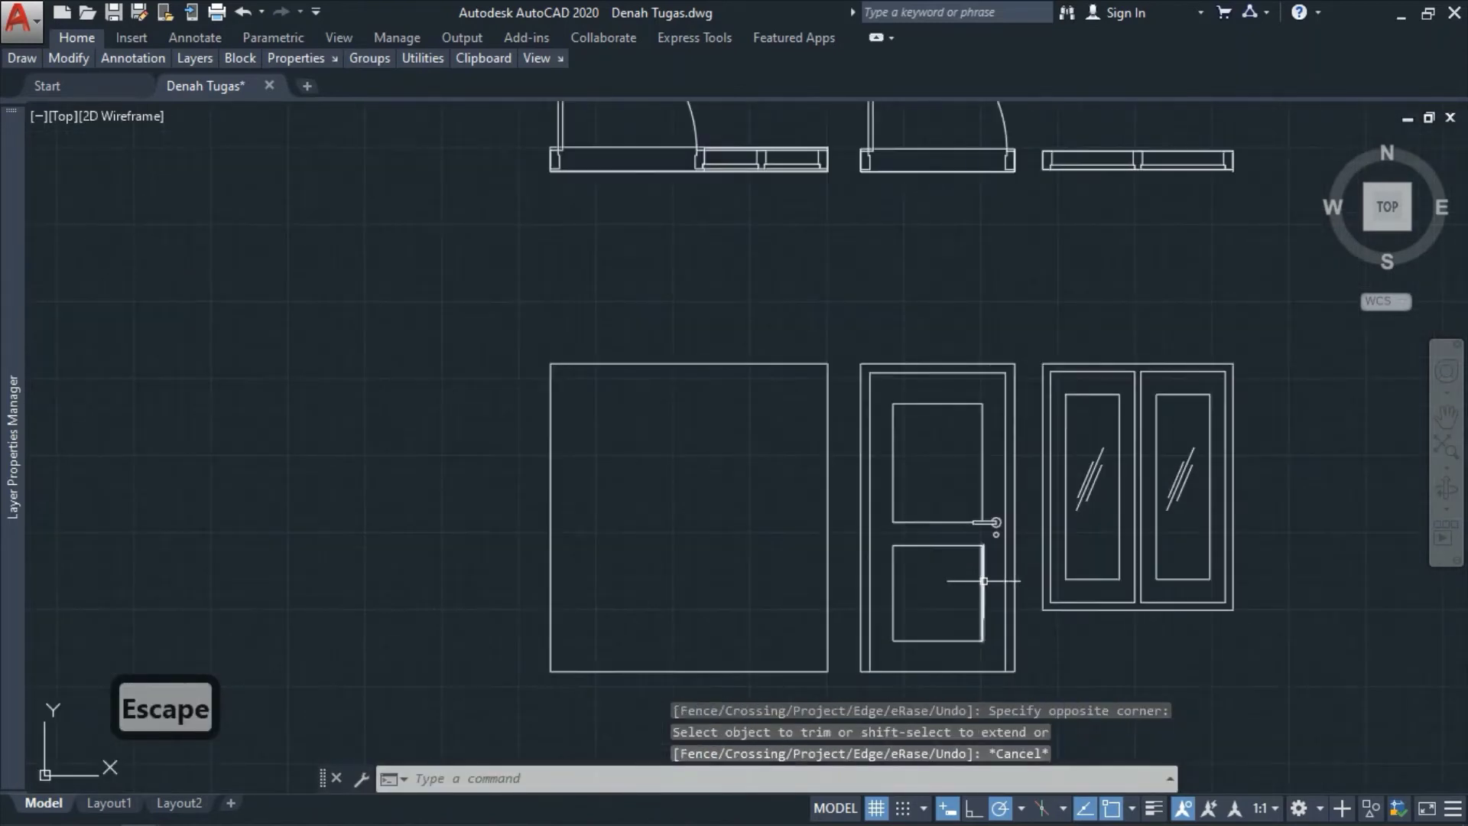
scroll(845, 484, down, 2)
scroll(873, 579, up, 2)
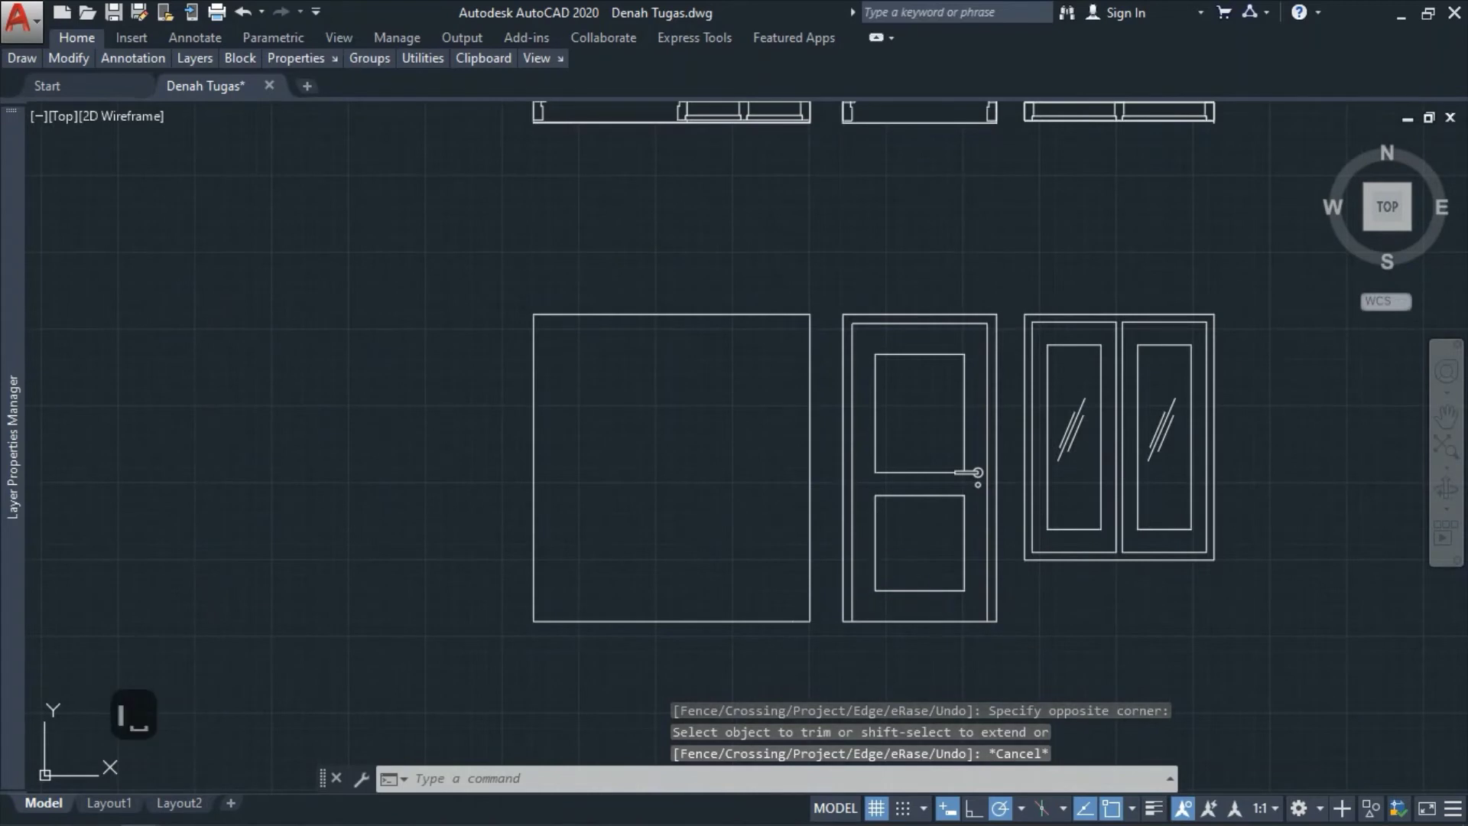
text(l)
key(space)
click(1025, 560)
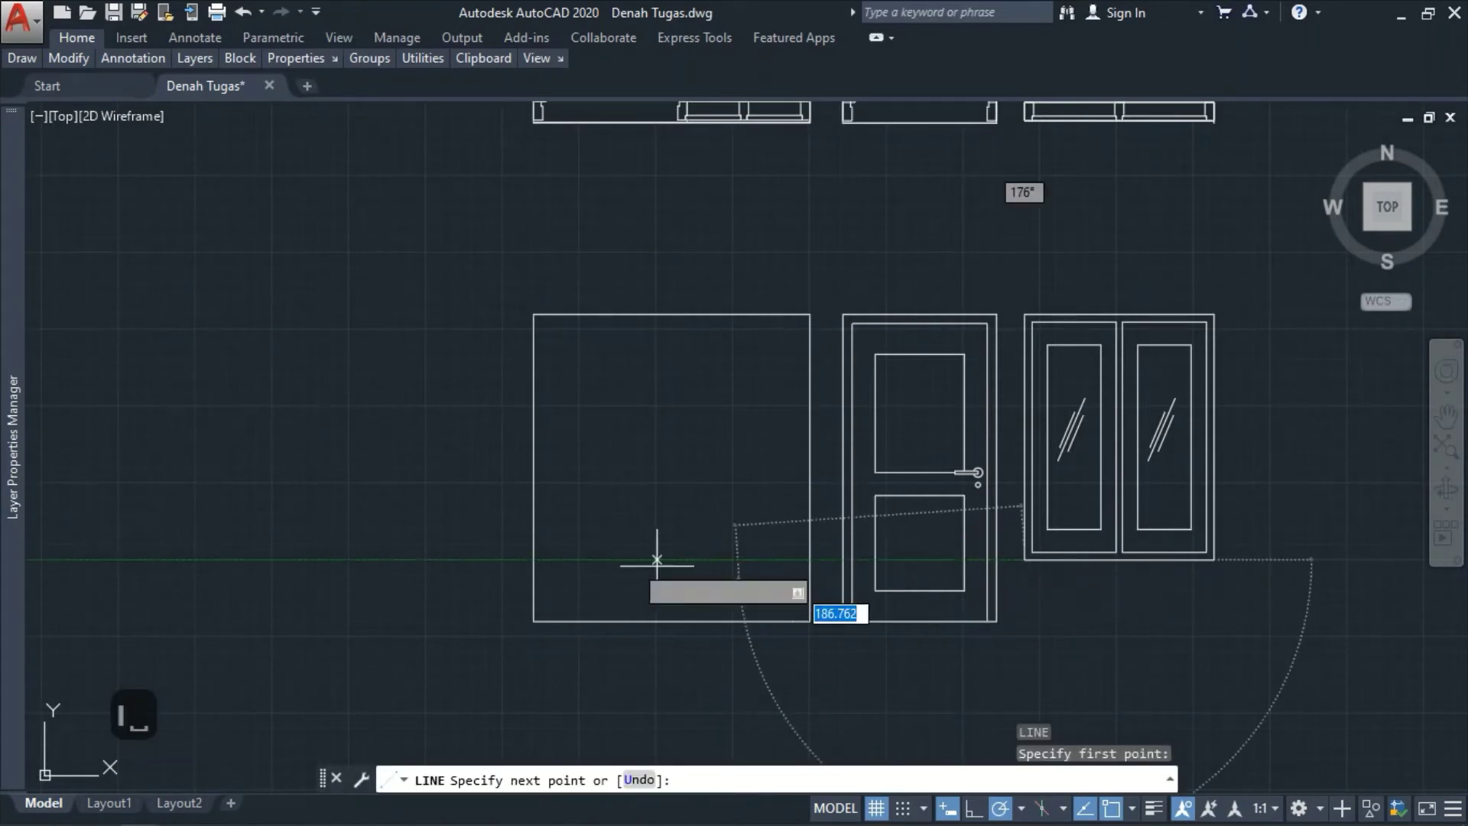
click(533, 560)
key(Escape)
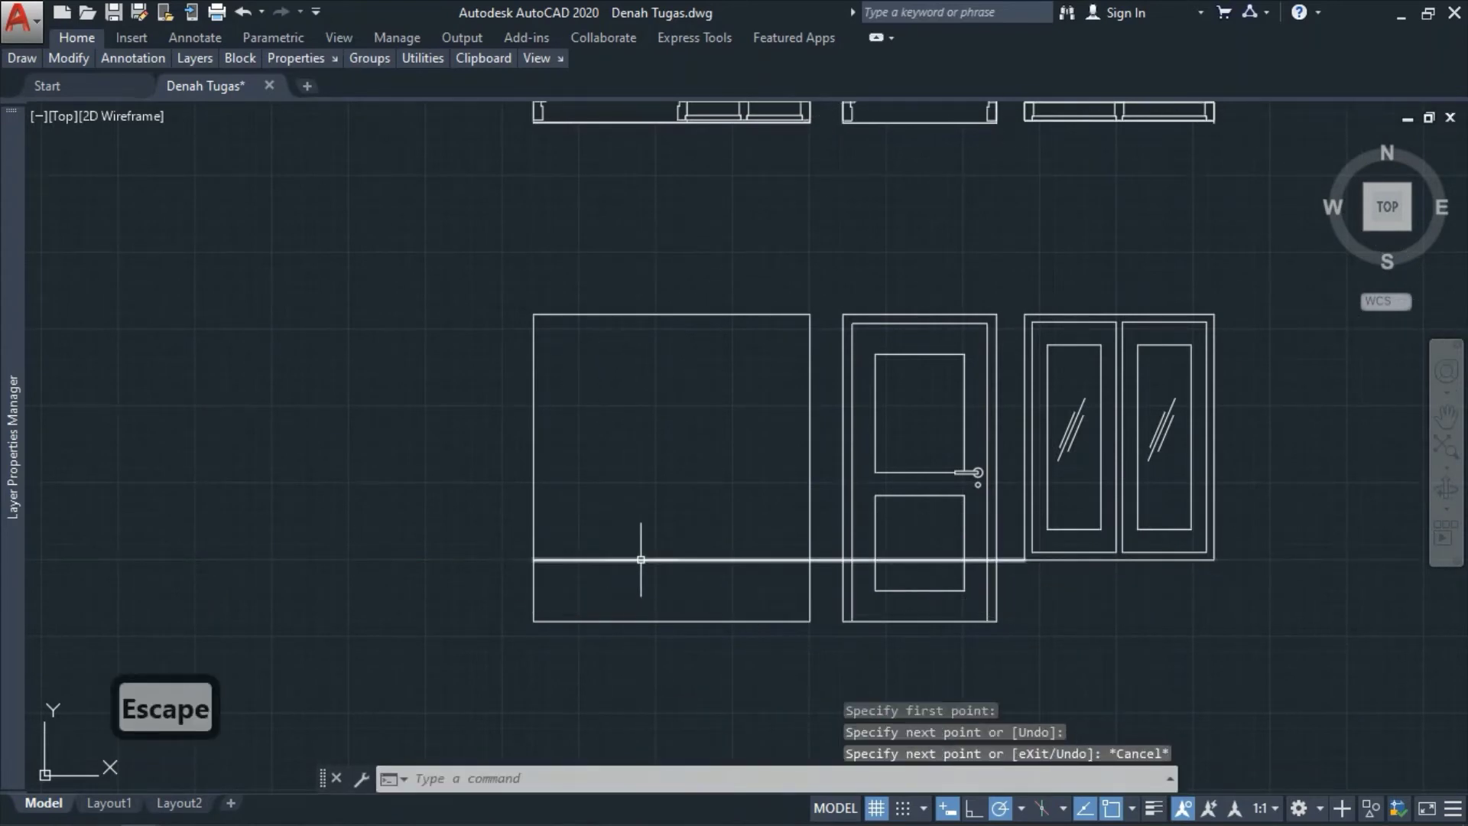
- Draw a vertical line from the left end of the window in the combined plan symbol down to the outline's bottom edge
text(l)
key(space)
scroll(678, 187, down, 2)
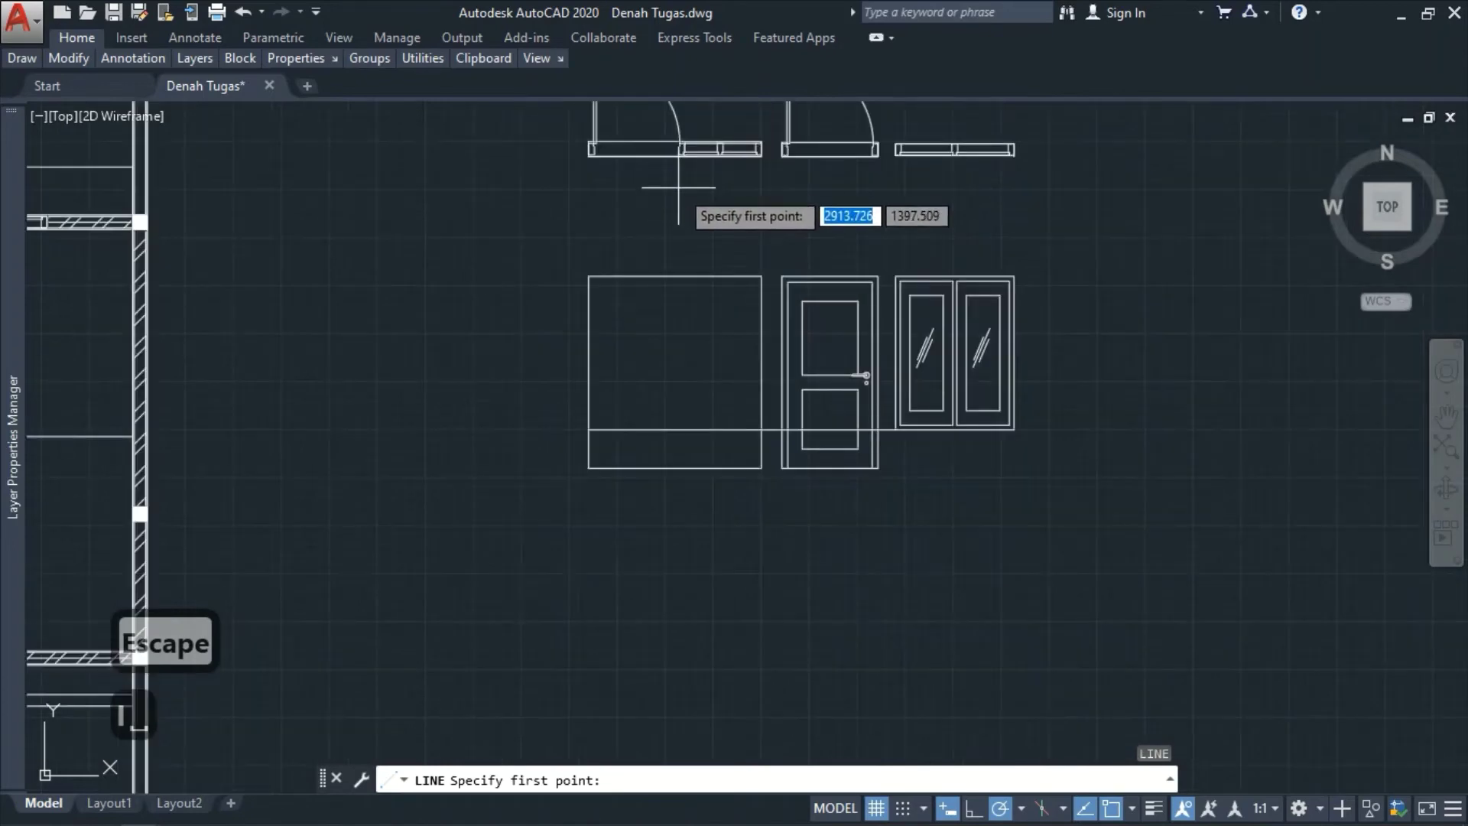
scroll(678, 143, up, 4)
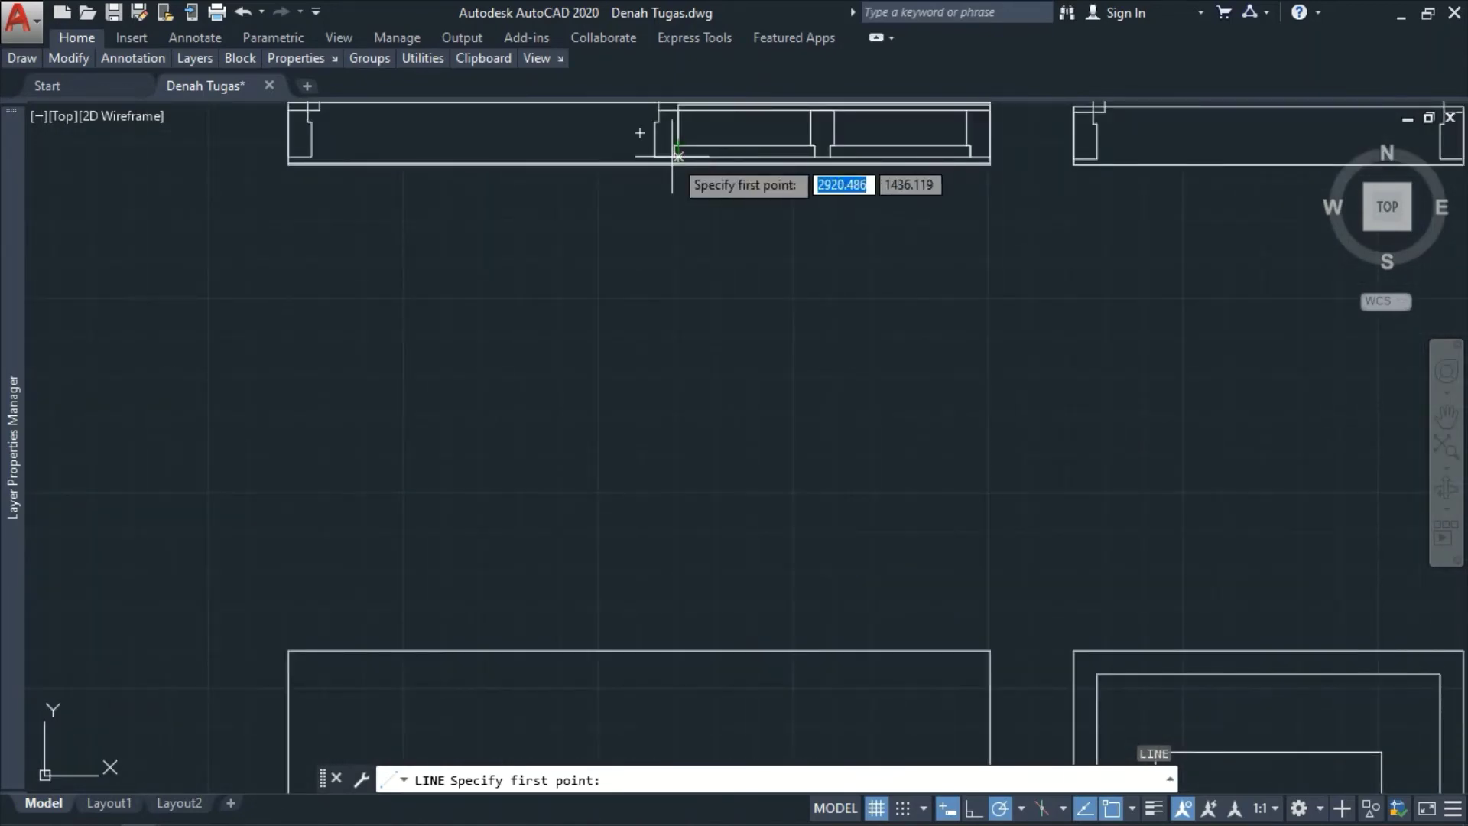
click(674, 155)
scroll(688, 253, down, 5)
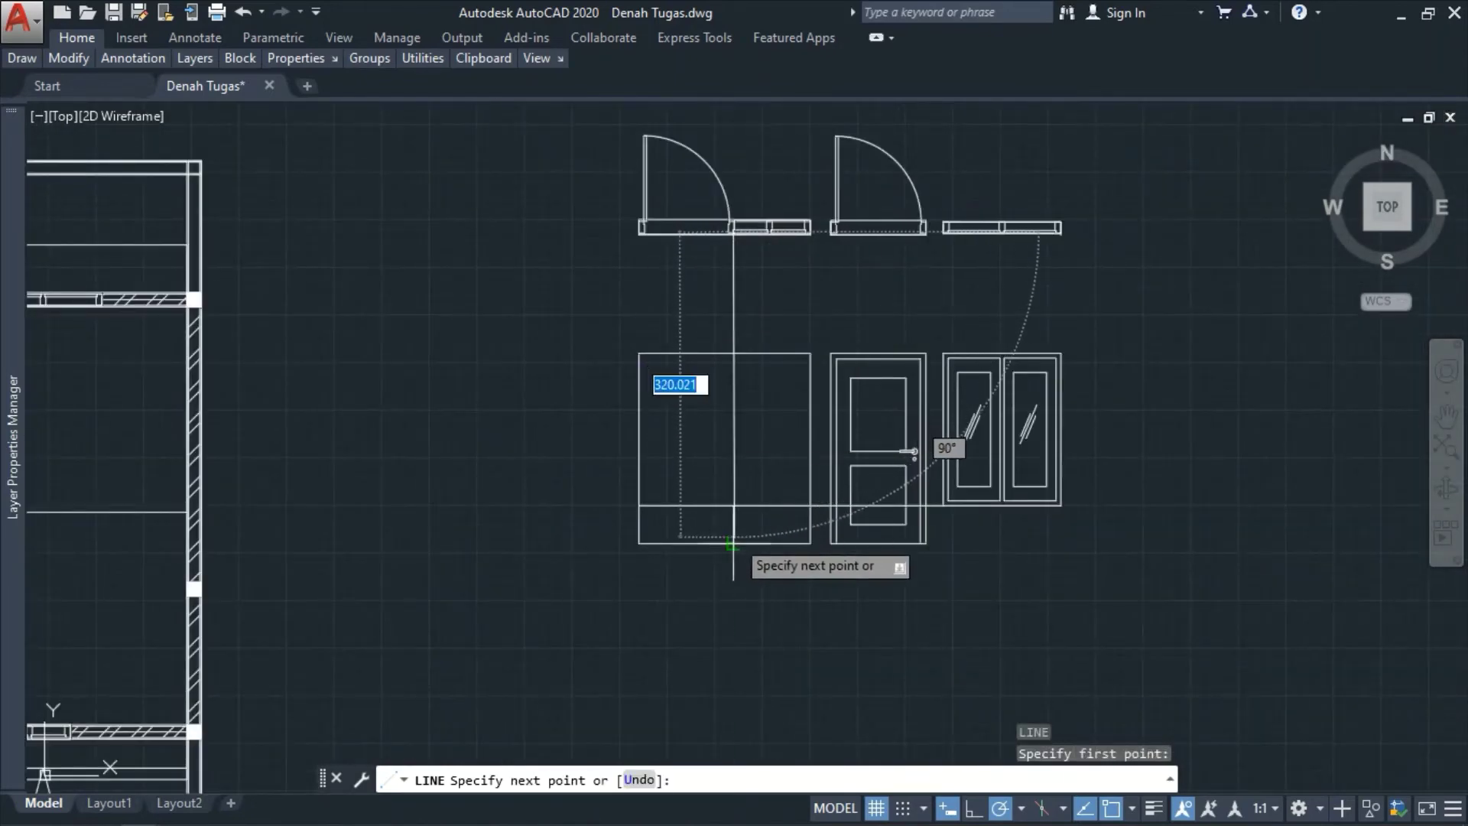
click(733, 544)
key(Escape)
scroll(669, 275, up, 4)
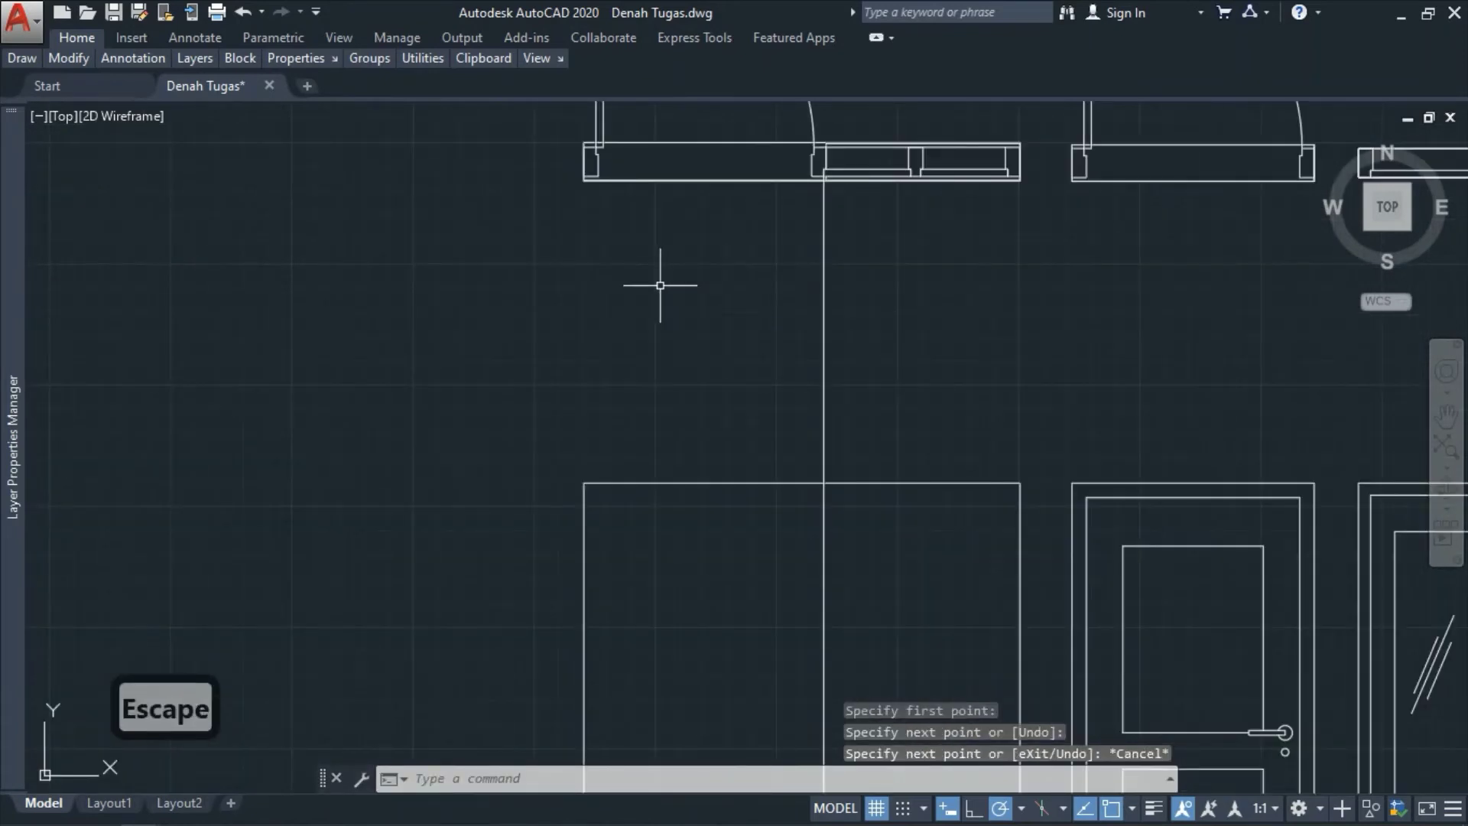
text(f)
key(space)
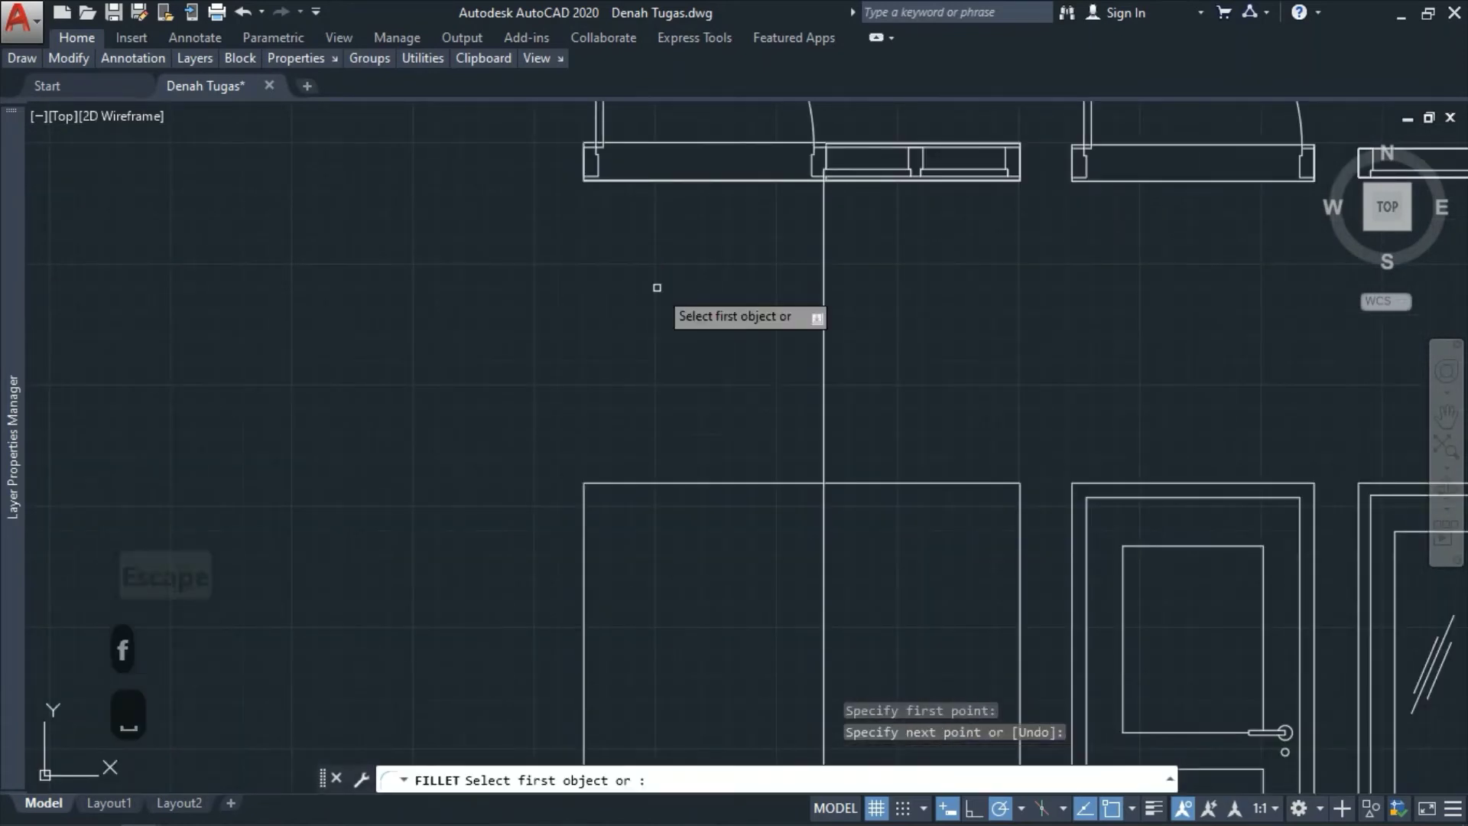
key(Escape)
- Offset the left edge of the combined unit's outline inward by 6
scroll(653, 306, down, 2)
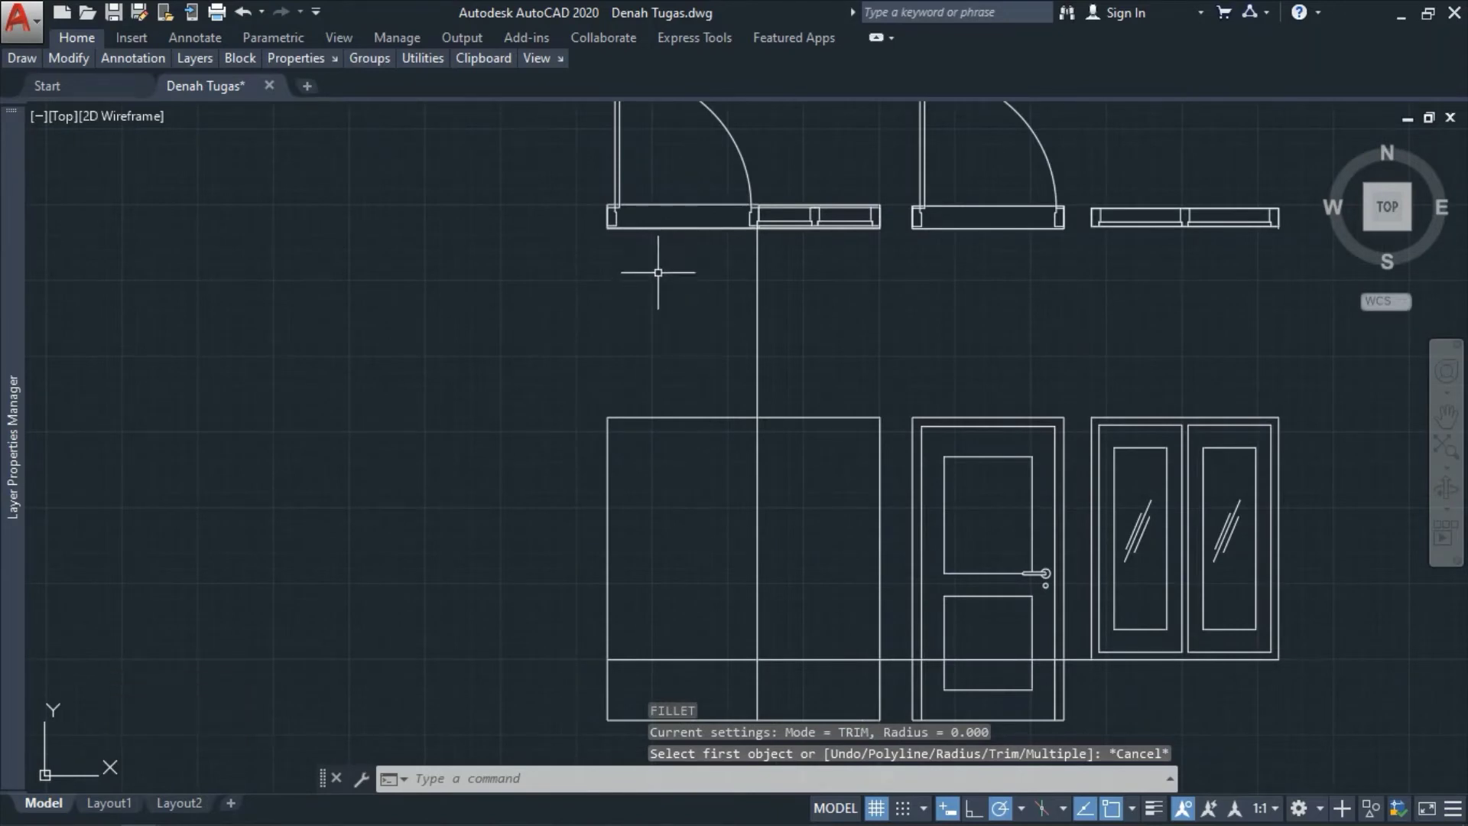
text(o)
key(space)
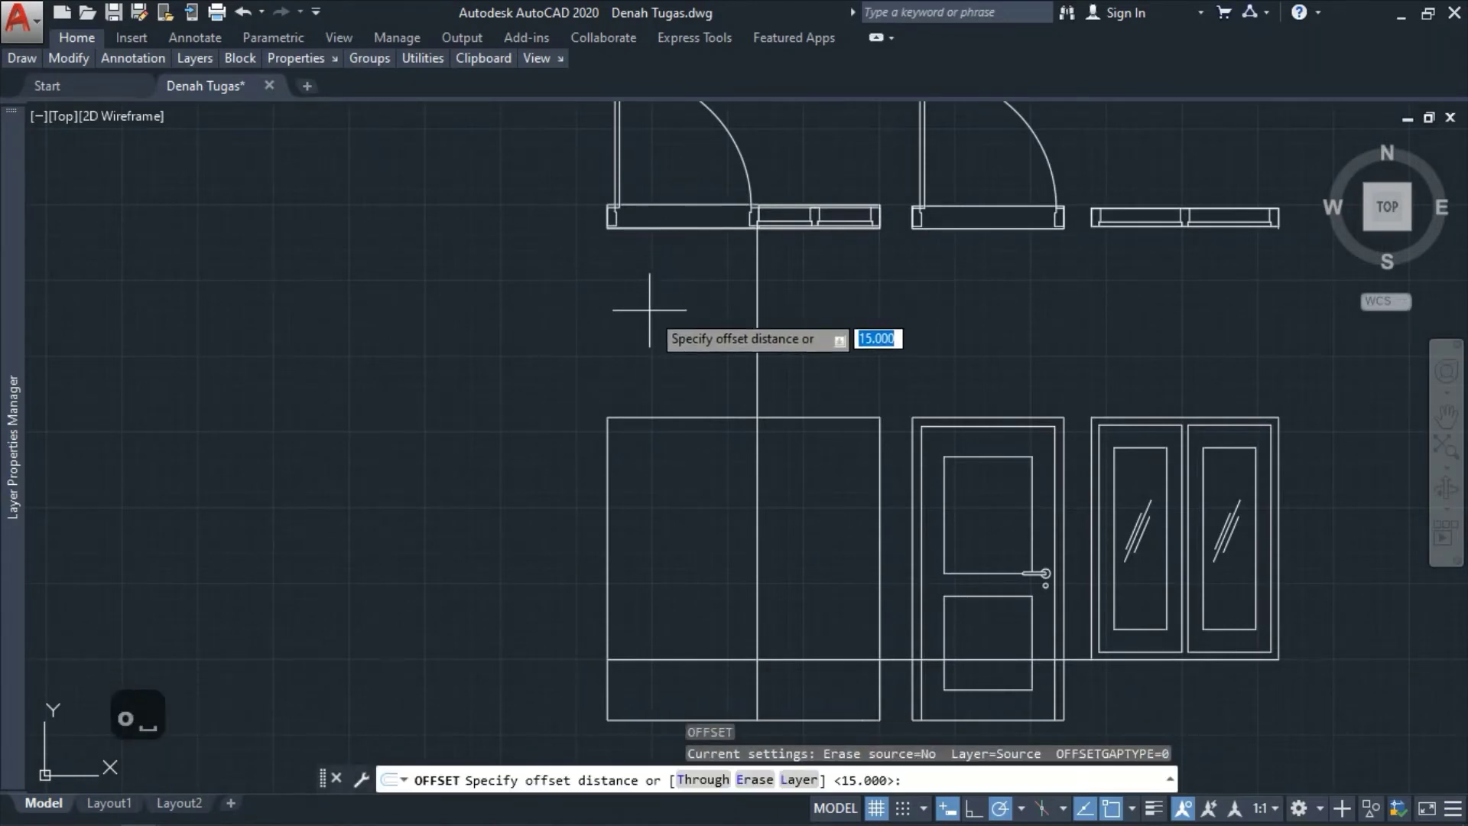
text(6)
key(space)
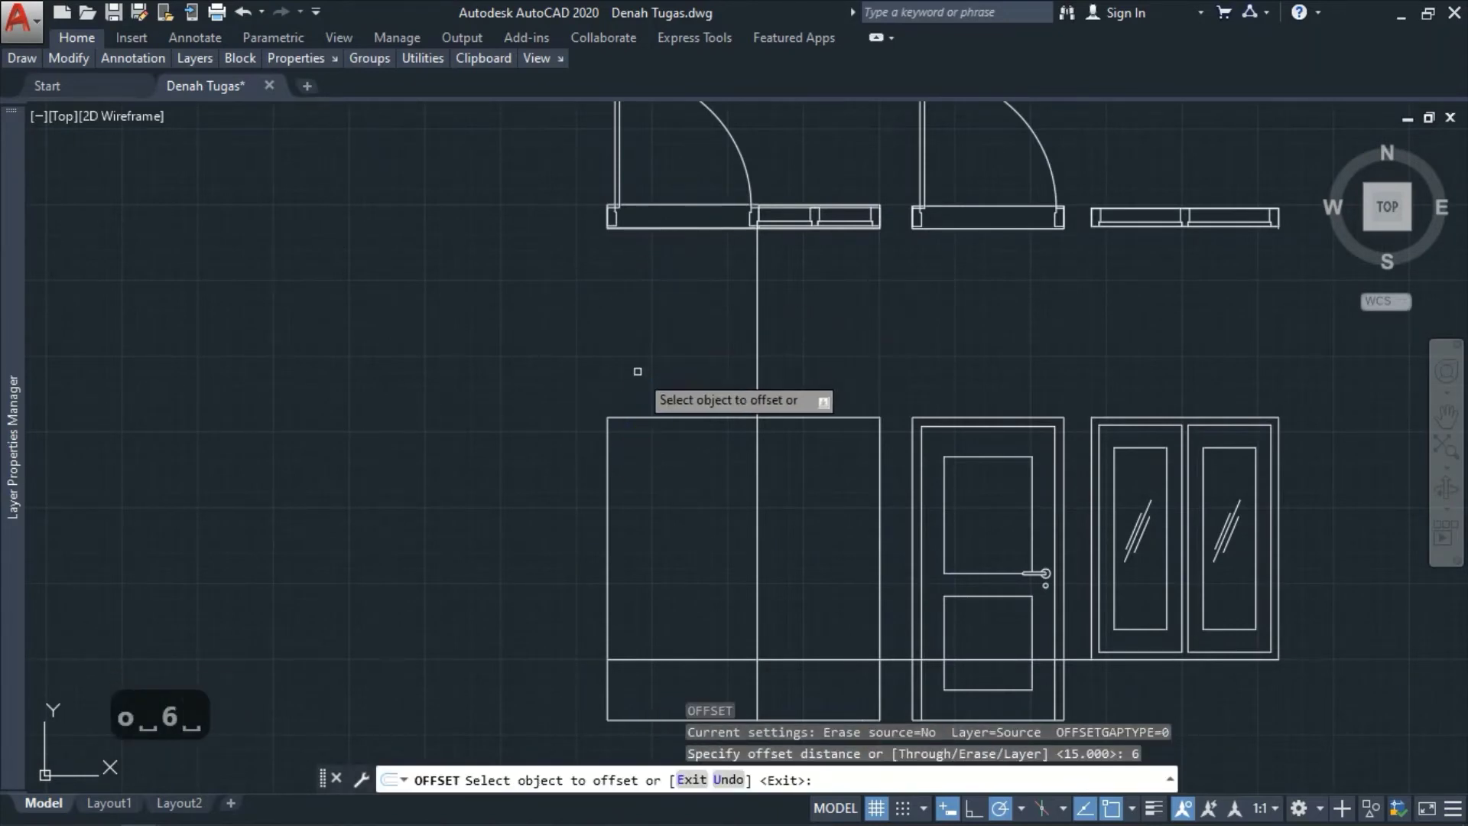
click(605, 476)
click(634, 477)
scroll(706, 477, down, 2)
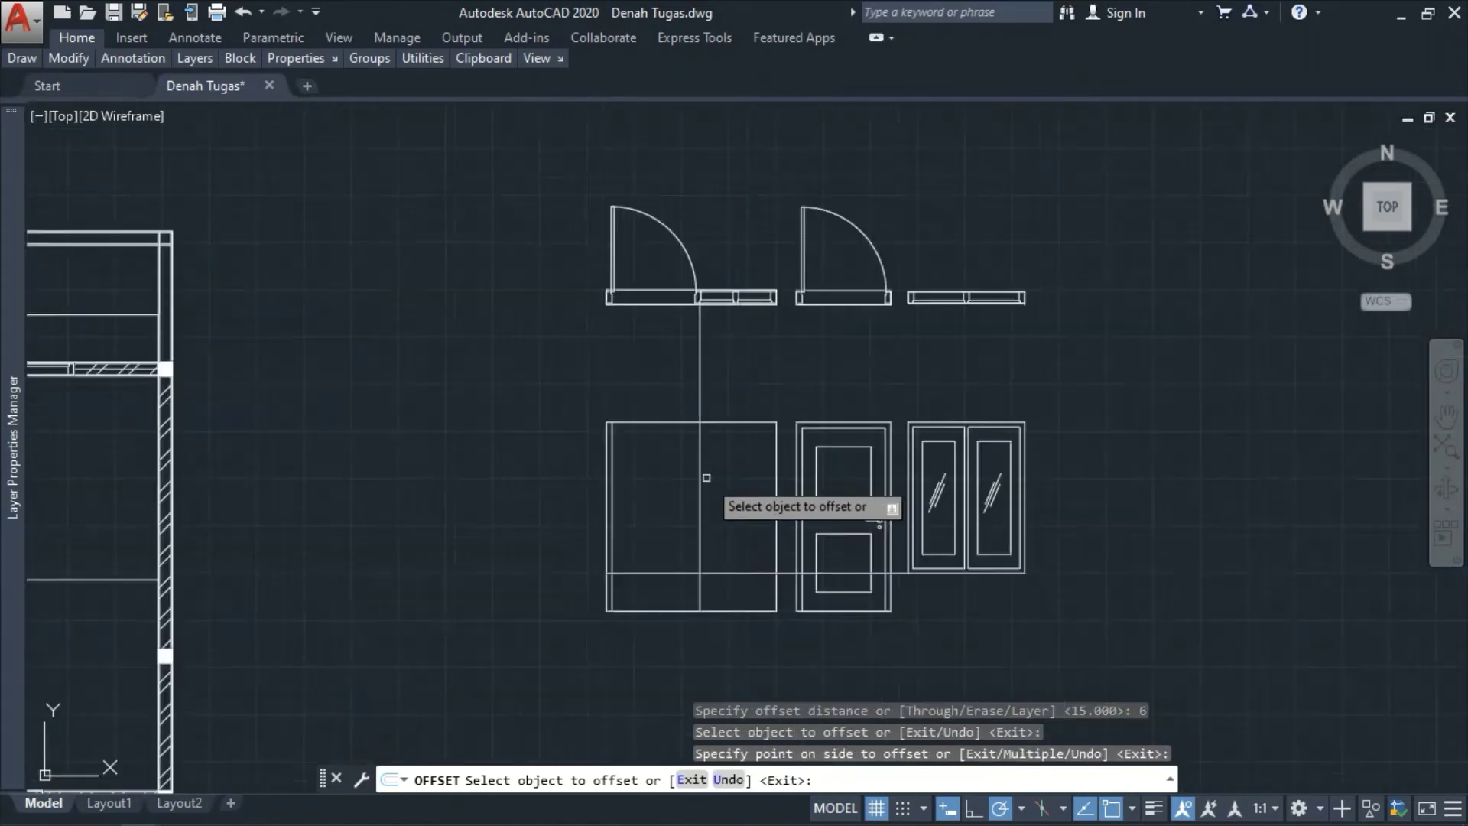
scroll(706, 478, up, 2)
key(Escape)
- Offset the vertical dividing line toward the door side and the outline's right edge inward, both by 5
text(o)
key(space)
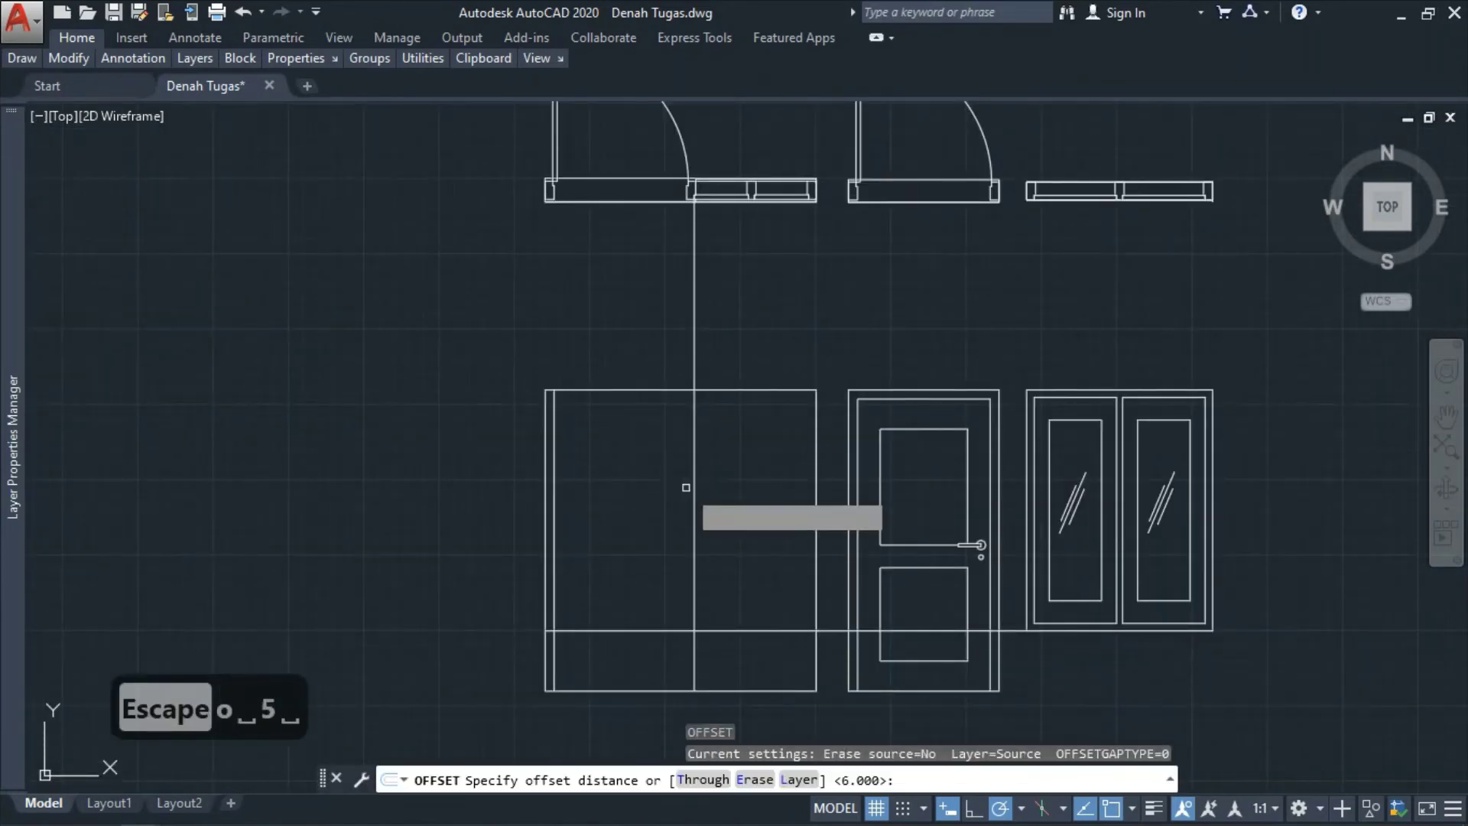
text(5)
key(space)
click(694, 481)
click(687, 470)
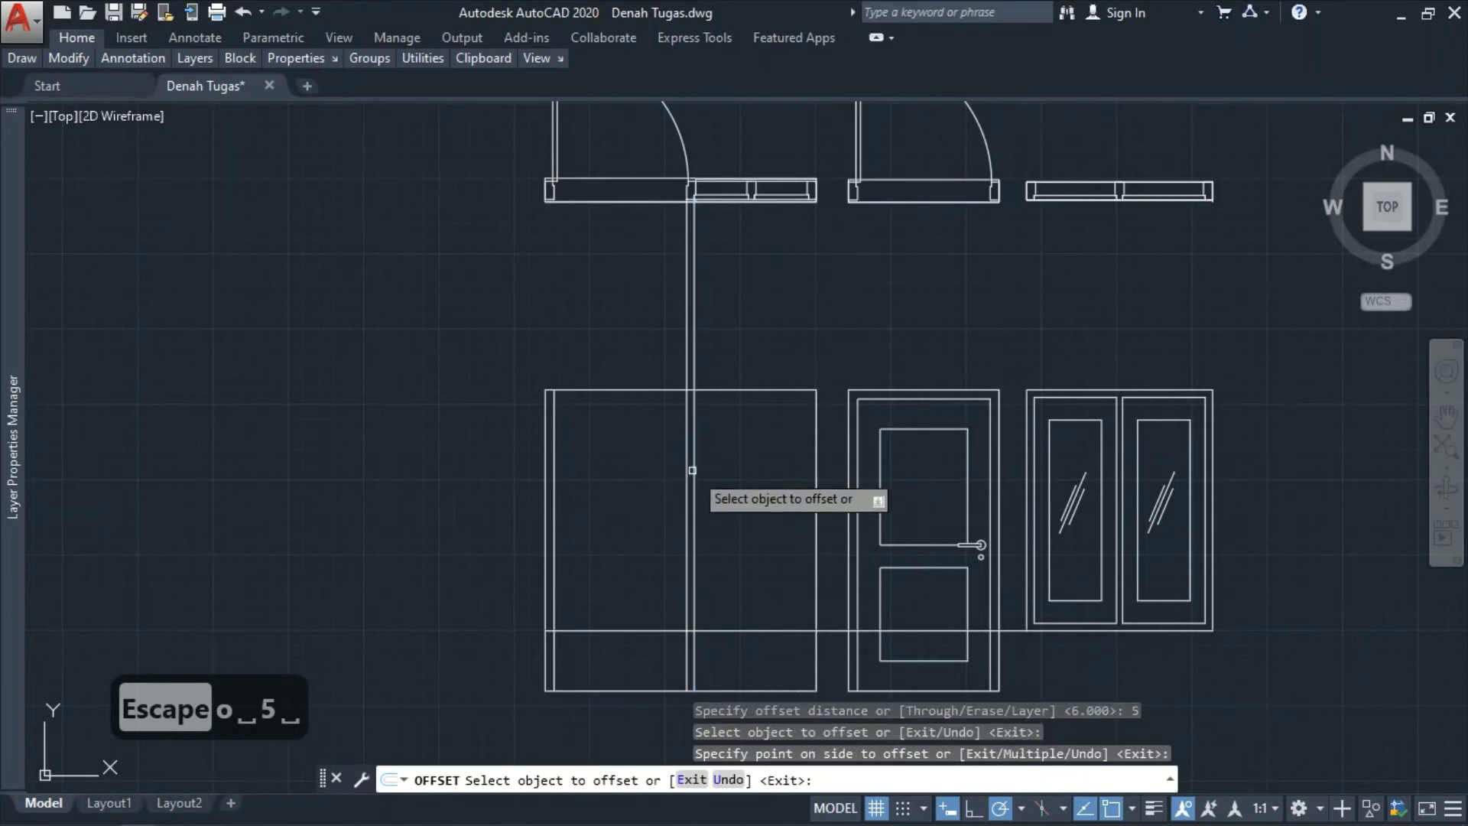
click(815, 462)
click(780, 461)
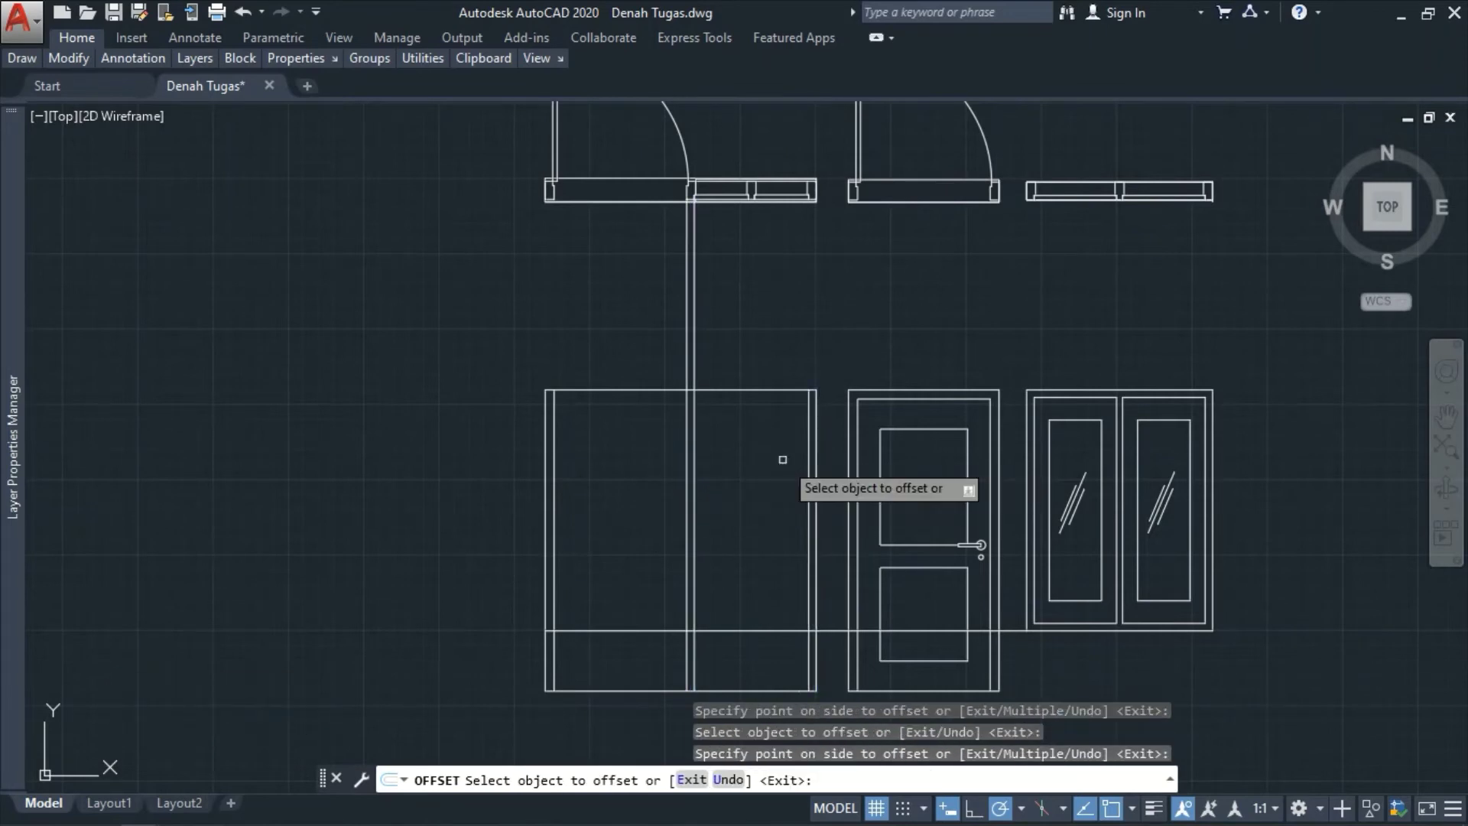
scroll(733, 390, up, 2)
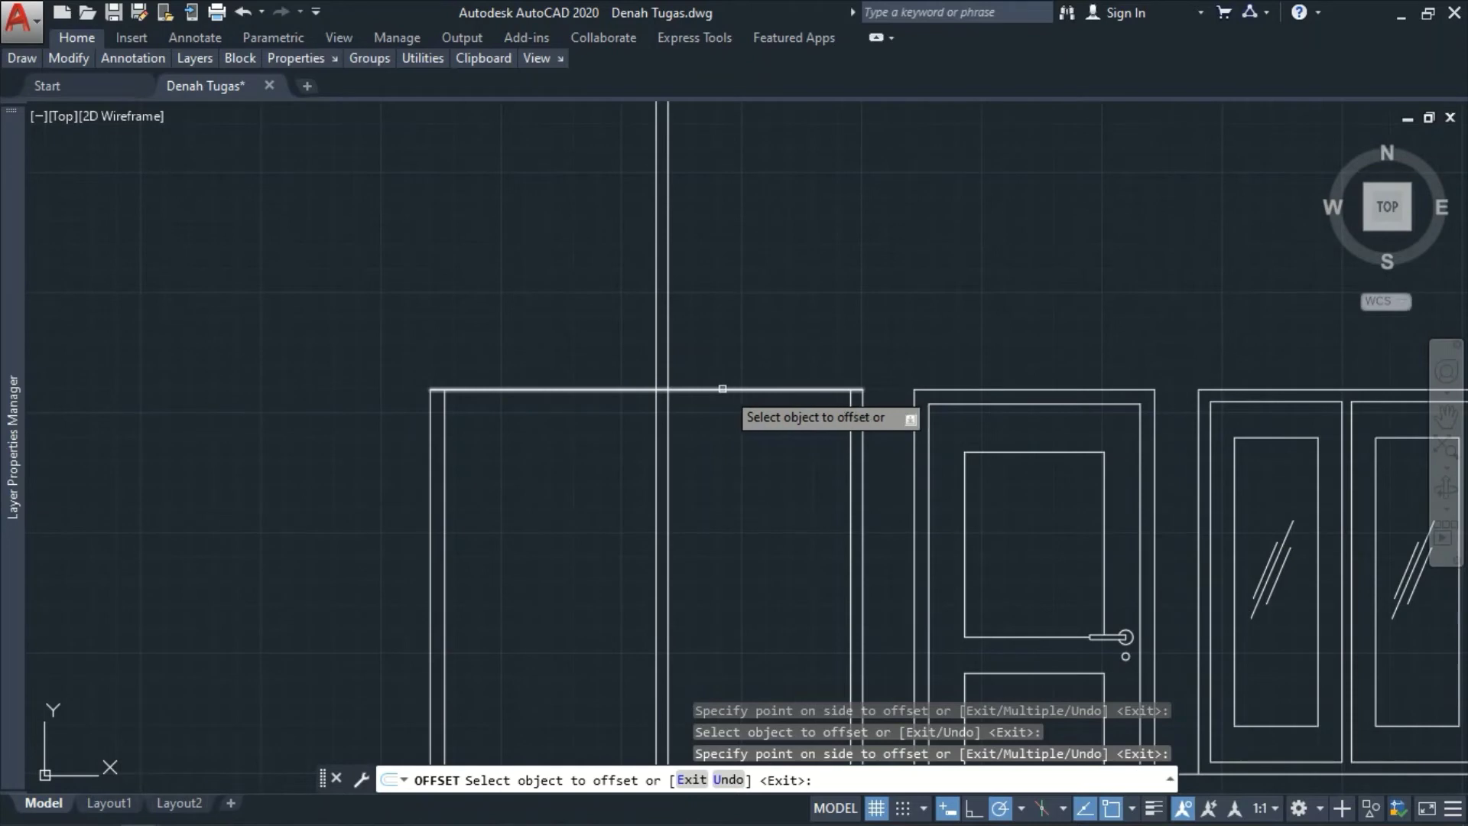
key(Escape)
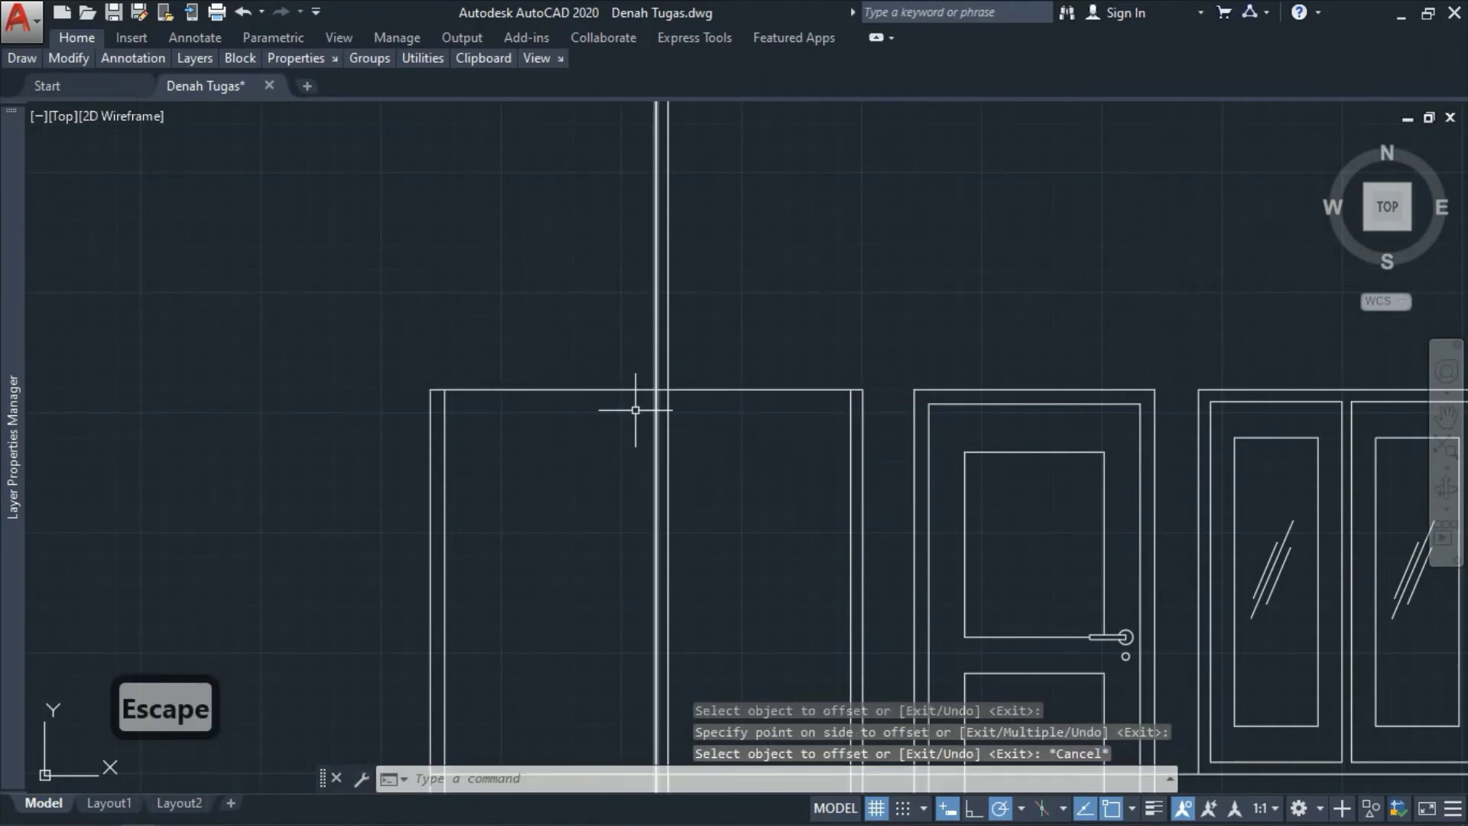
- Draw a line along the outline's top edge from the inner left jamb line to the offset dividing line
scroll(585, 408, up, 2)
text(l)
key(space)
click(359, 377)
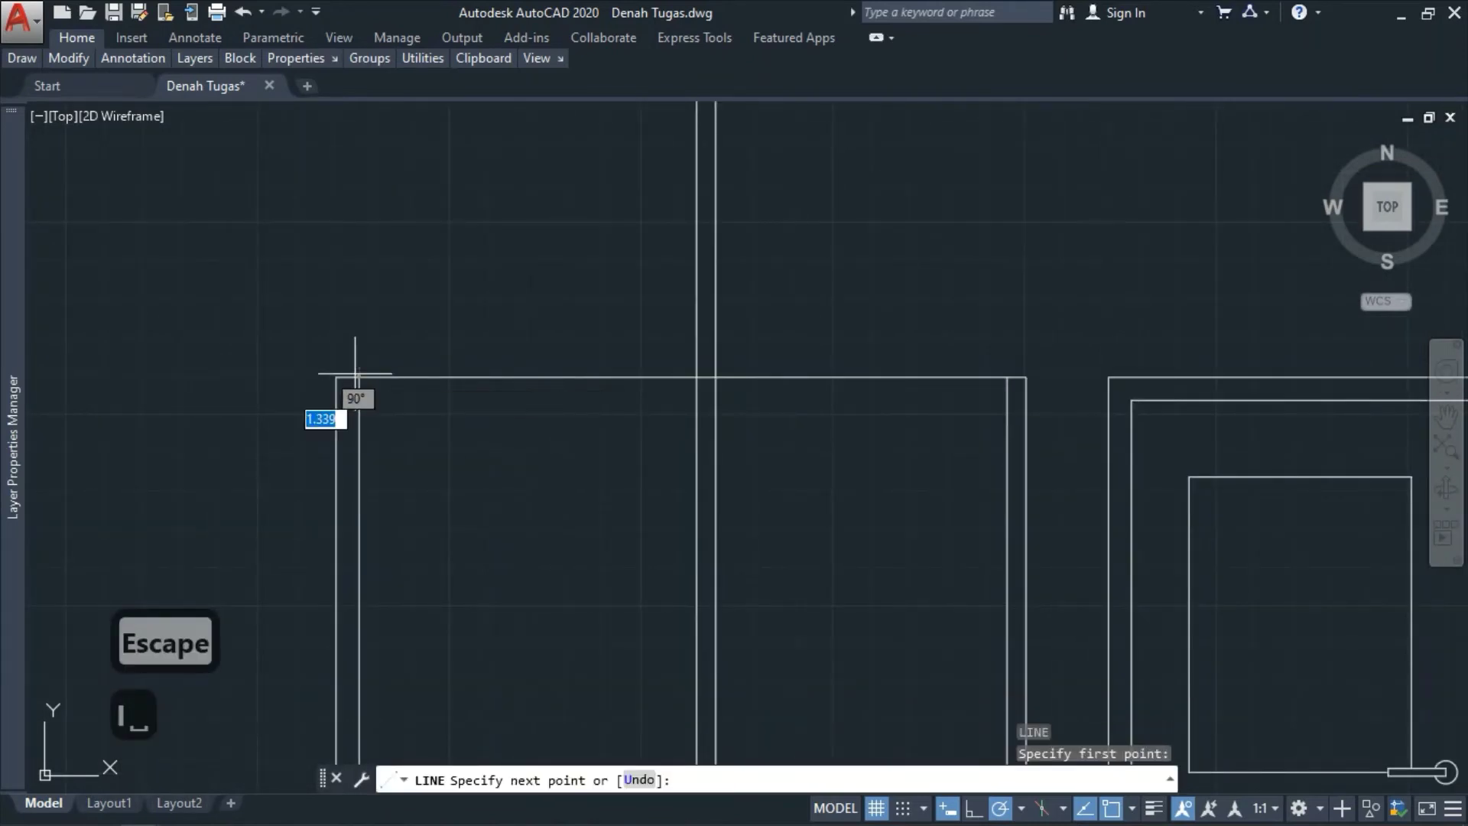
key(Escape)
- Move the new top line on the door side of the combined unit down by 6
click(672, 376)
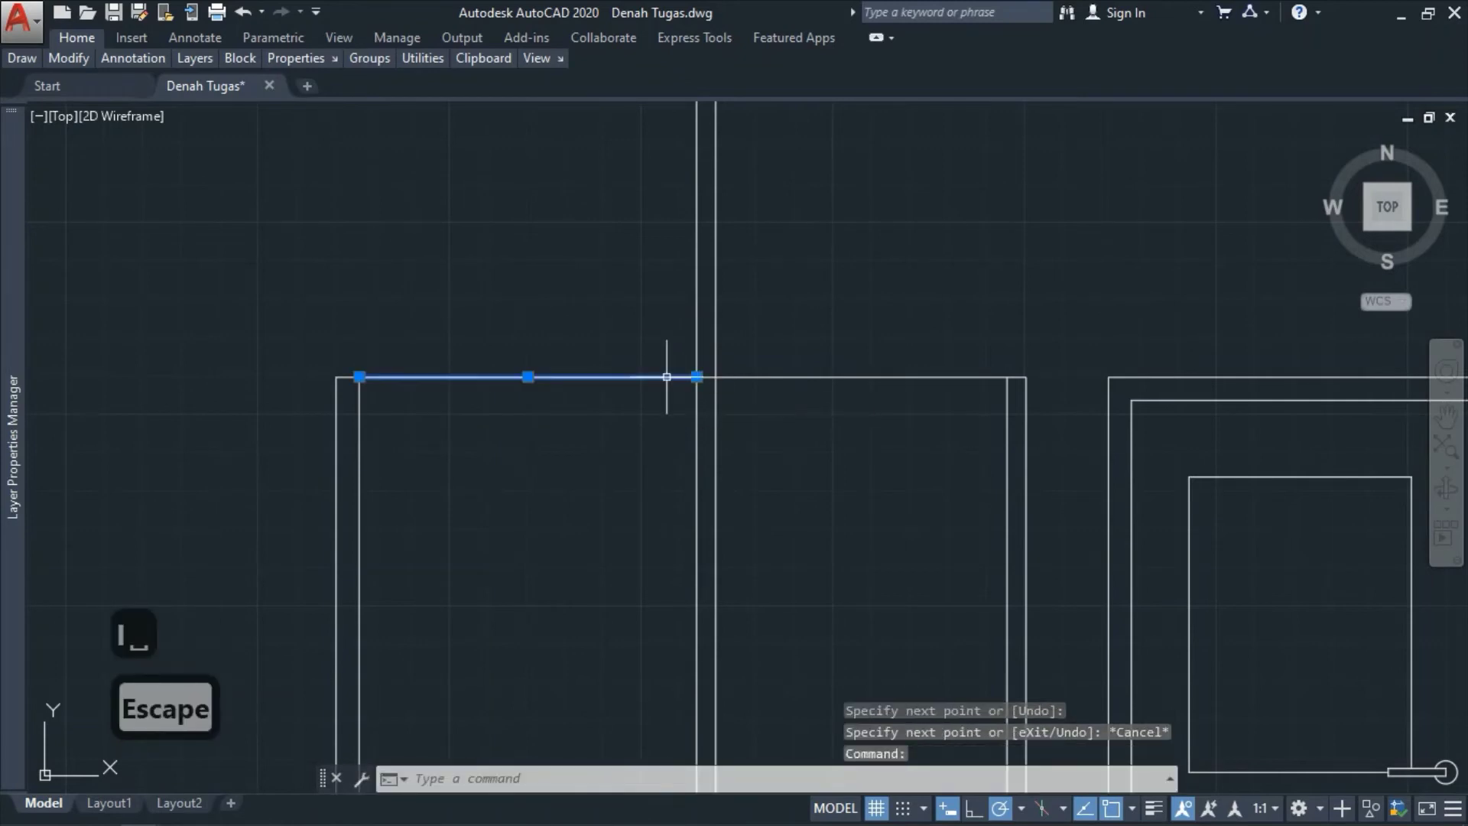
key(m)
key(space)
click(669, 378)
text(6)
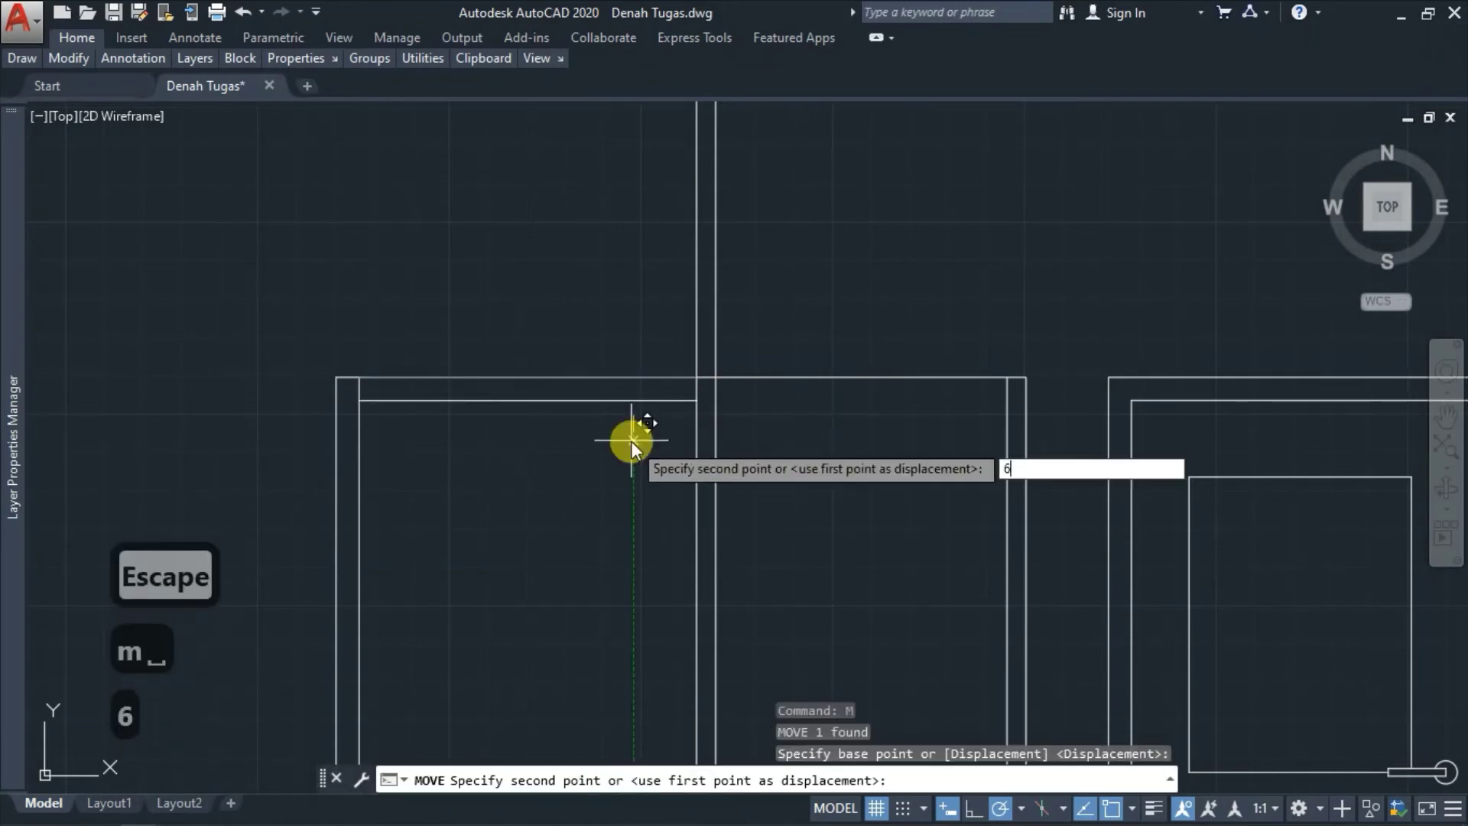
key(space)
- Draw a line along the outline's top edge from the vertical dividing line to the inner right jamb line
text(l)
key(space)
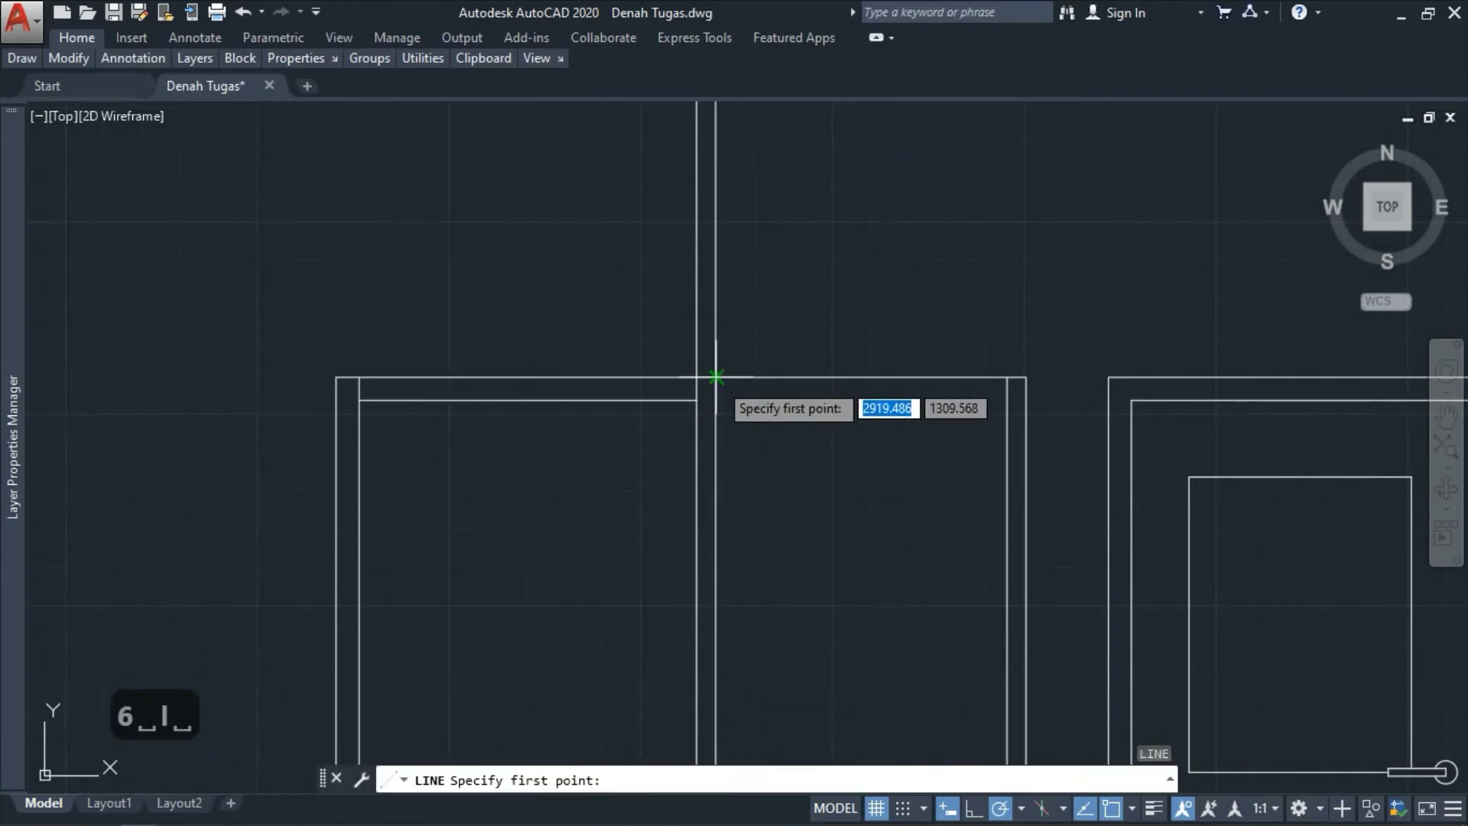
click(715, 377)
click(1007, 377)
key(Escape)
- Move the window-side top line of the combined unit down by 5
click(960, 377)
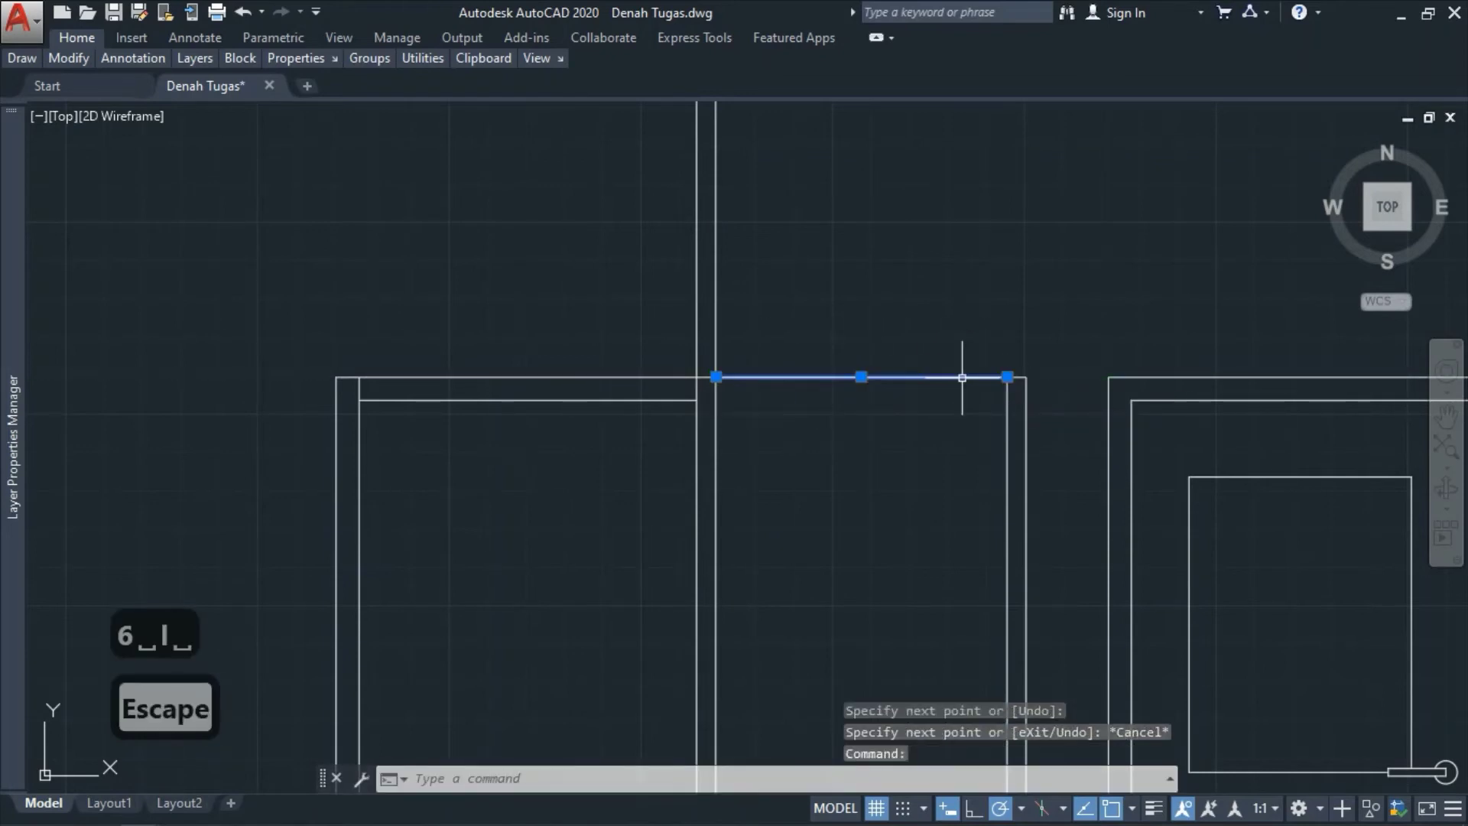
key(m)
key(space)
click(1008, 377)
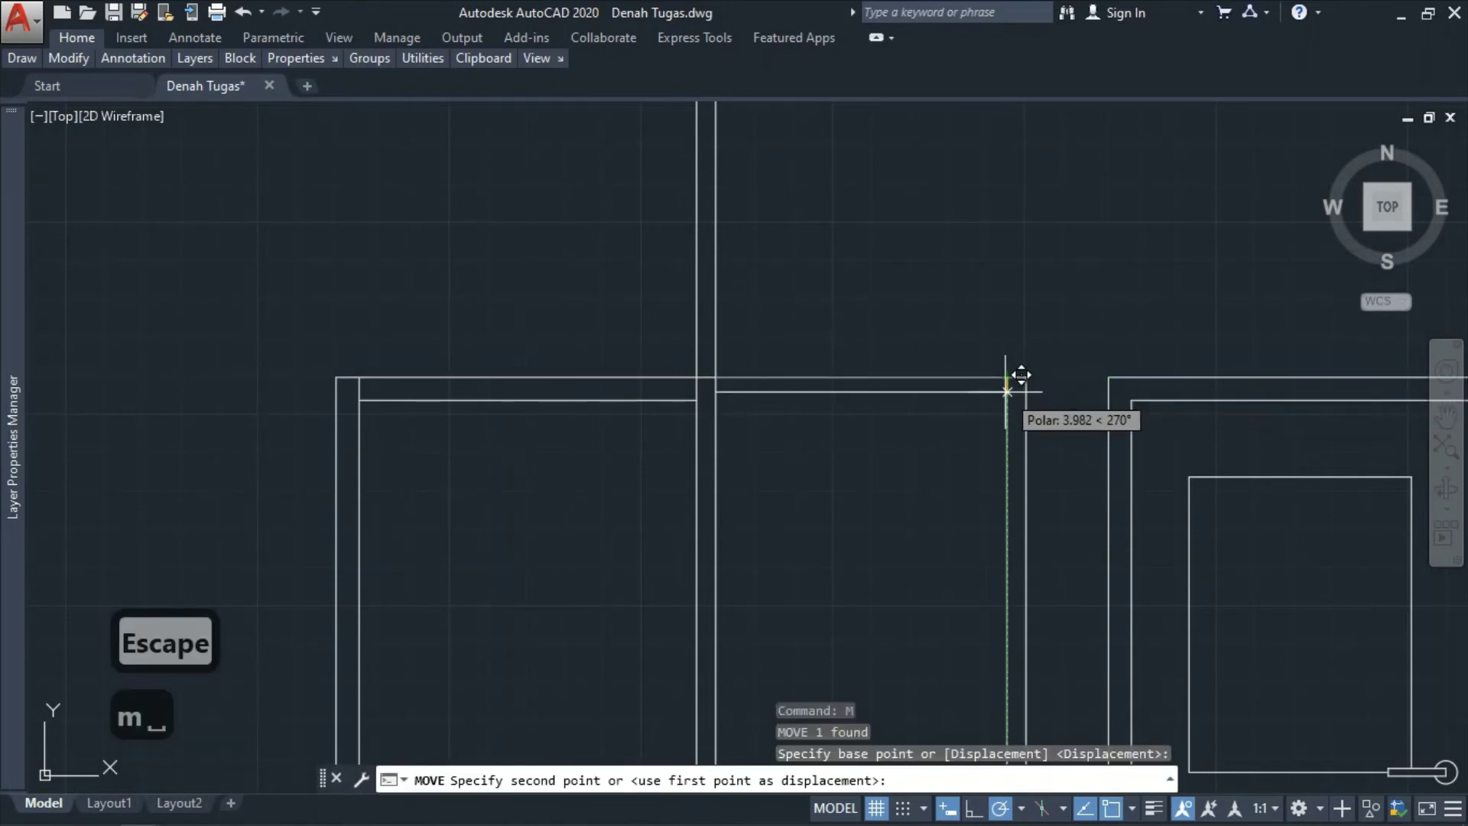
text(5)
key(space)
key(Escape)
scroll(765, 398, down, 5)
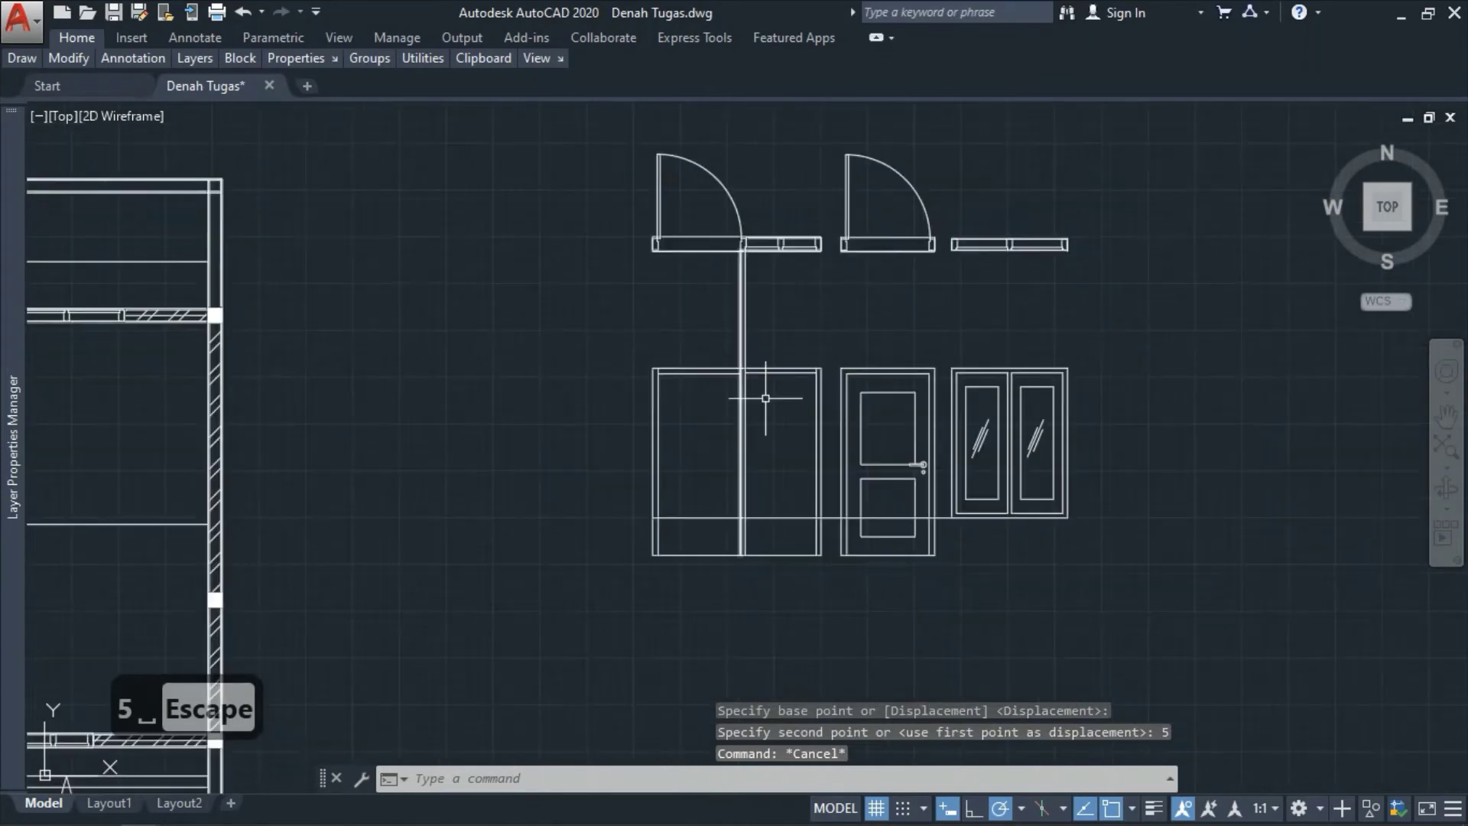
- Trim away the horizontal sill line across the door side, using the window-side dividing line as cutting edge
scroll(779, 451, up, 2)
text(tr)
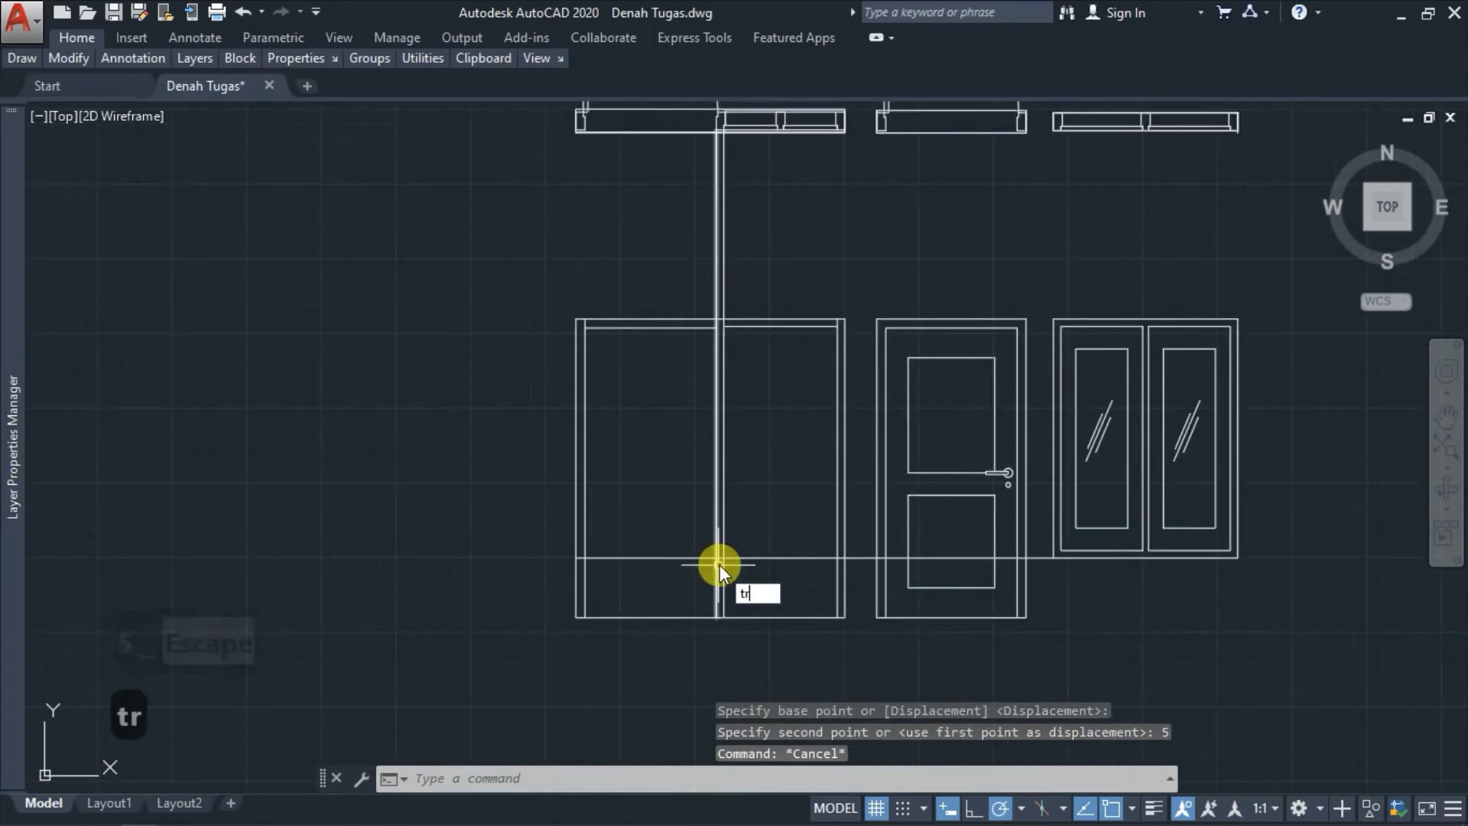
key(space)
scroll(720, 565, up, 4)
click(727, 579)
key(space)
click(657, 582)
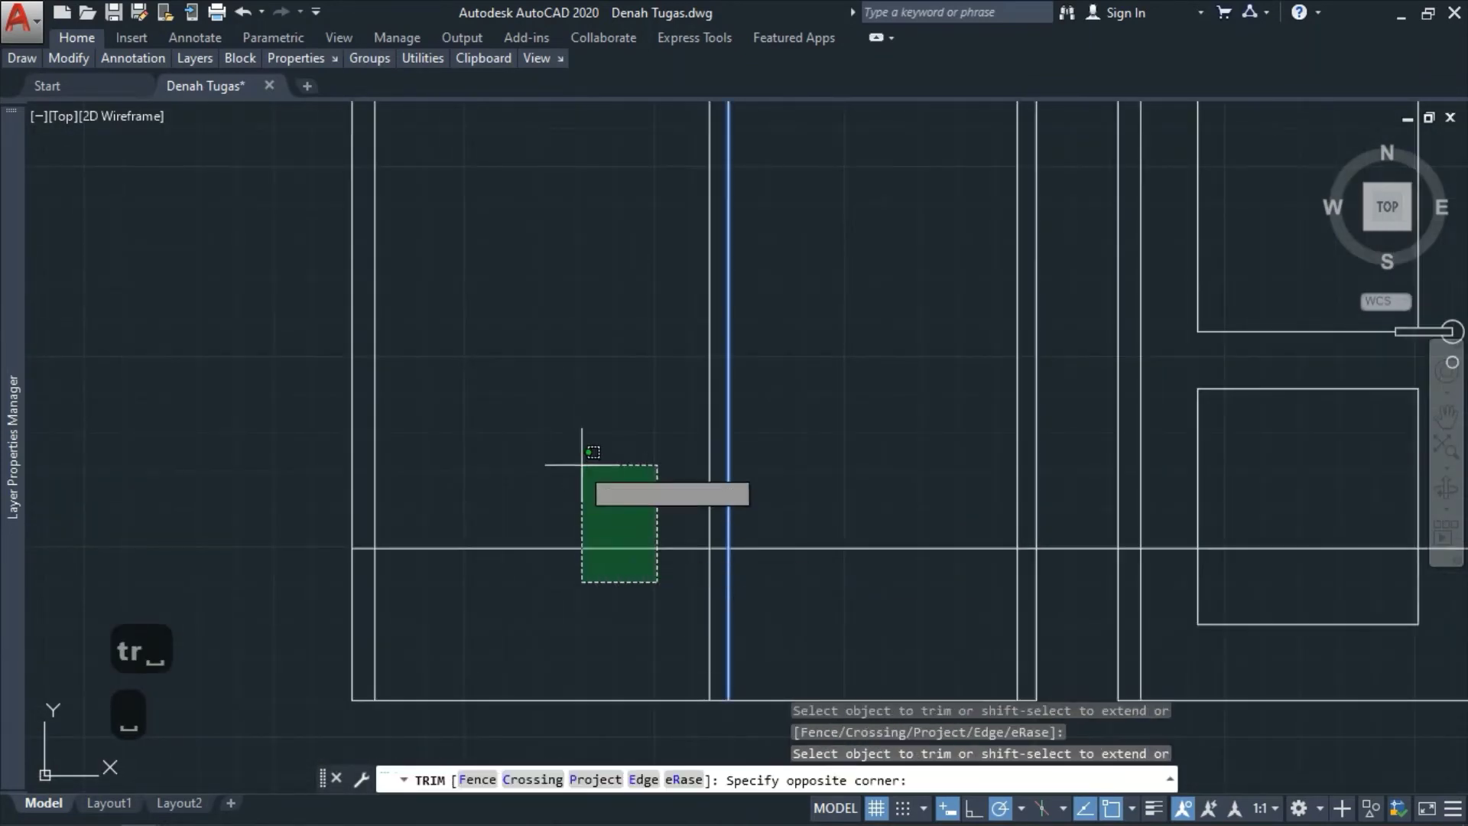
click(577, 465)
scroll(570, 489, down, 4)
- Trim the sill line beyond the combined unit's outer right edge, removing the part that crosses the single door
scroll(808, 518, up, 4)
key(Escape)
key(space)
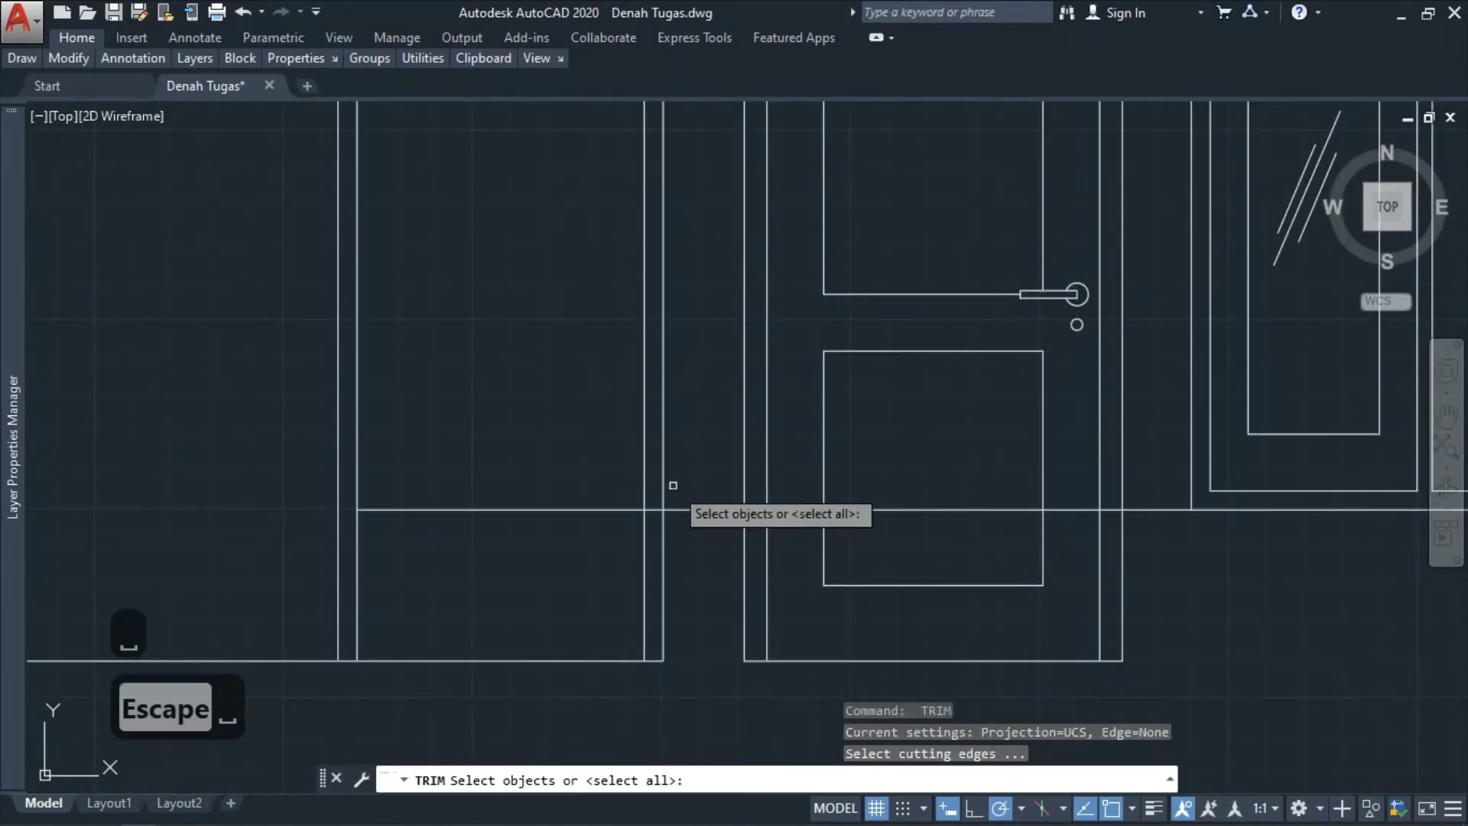
click(662, 462)
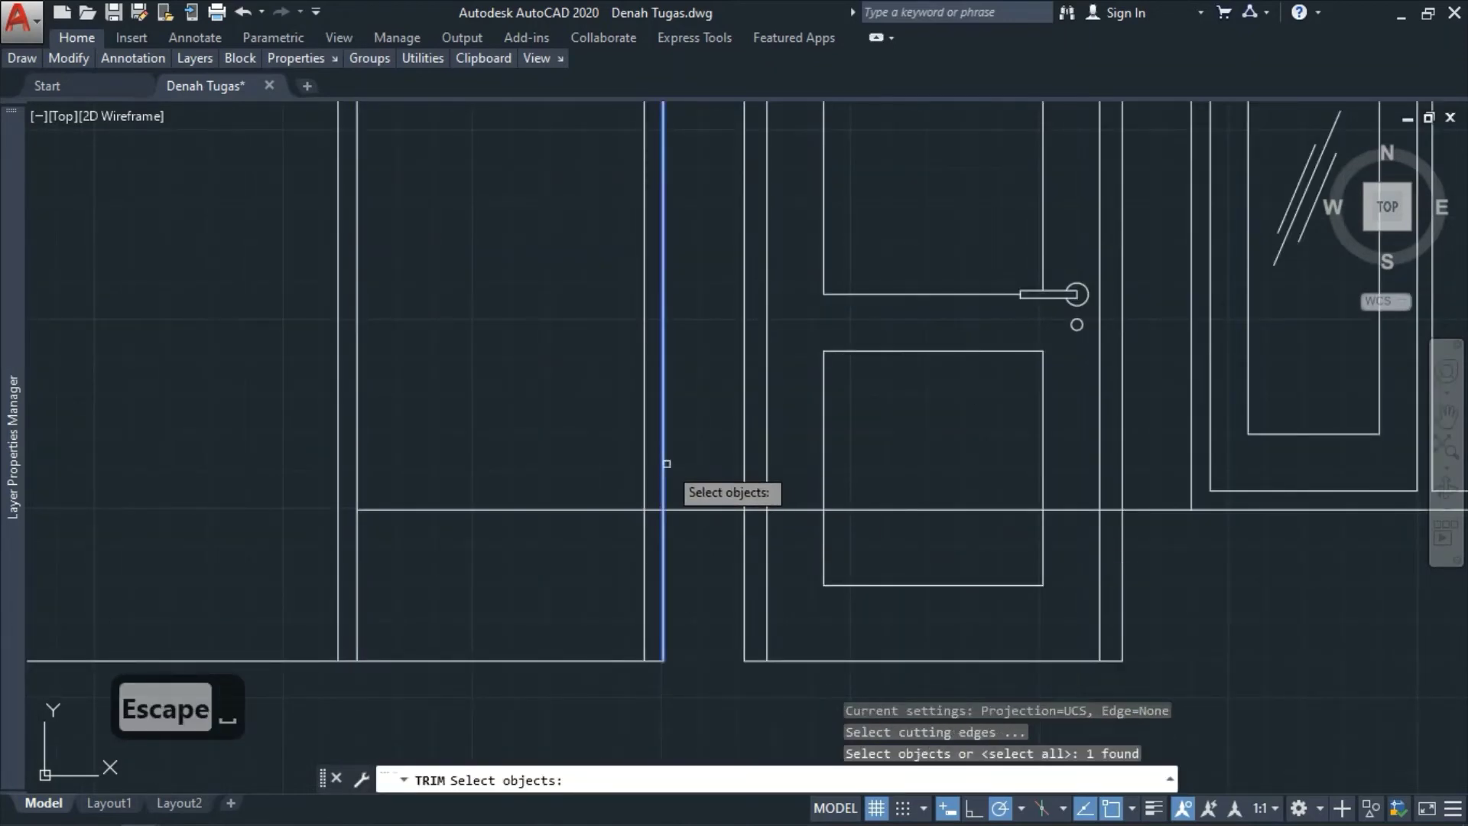
key(space)
click(698, 497)
click(697, 529)
key(Escape)
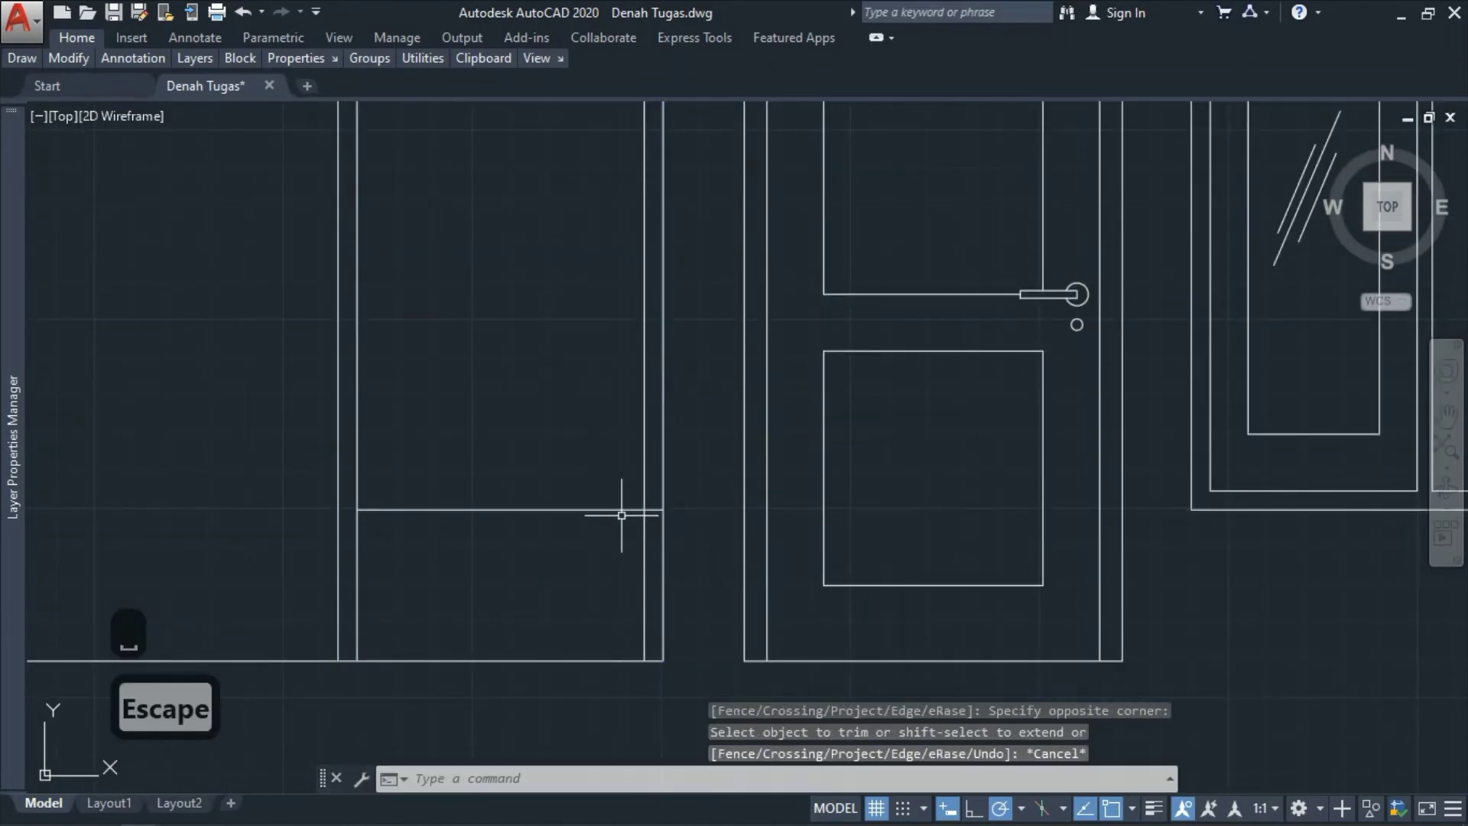
- Trim the short sill line segment between the combined unit's inner right jamb and outer right edge
scroll(622, 508, down, 3)
scroll(633, 507, up, 5)
text(tr)
key(space)
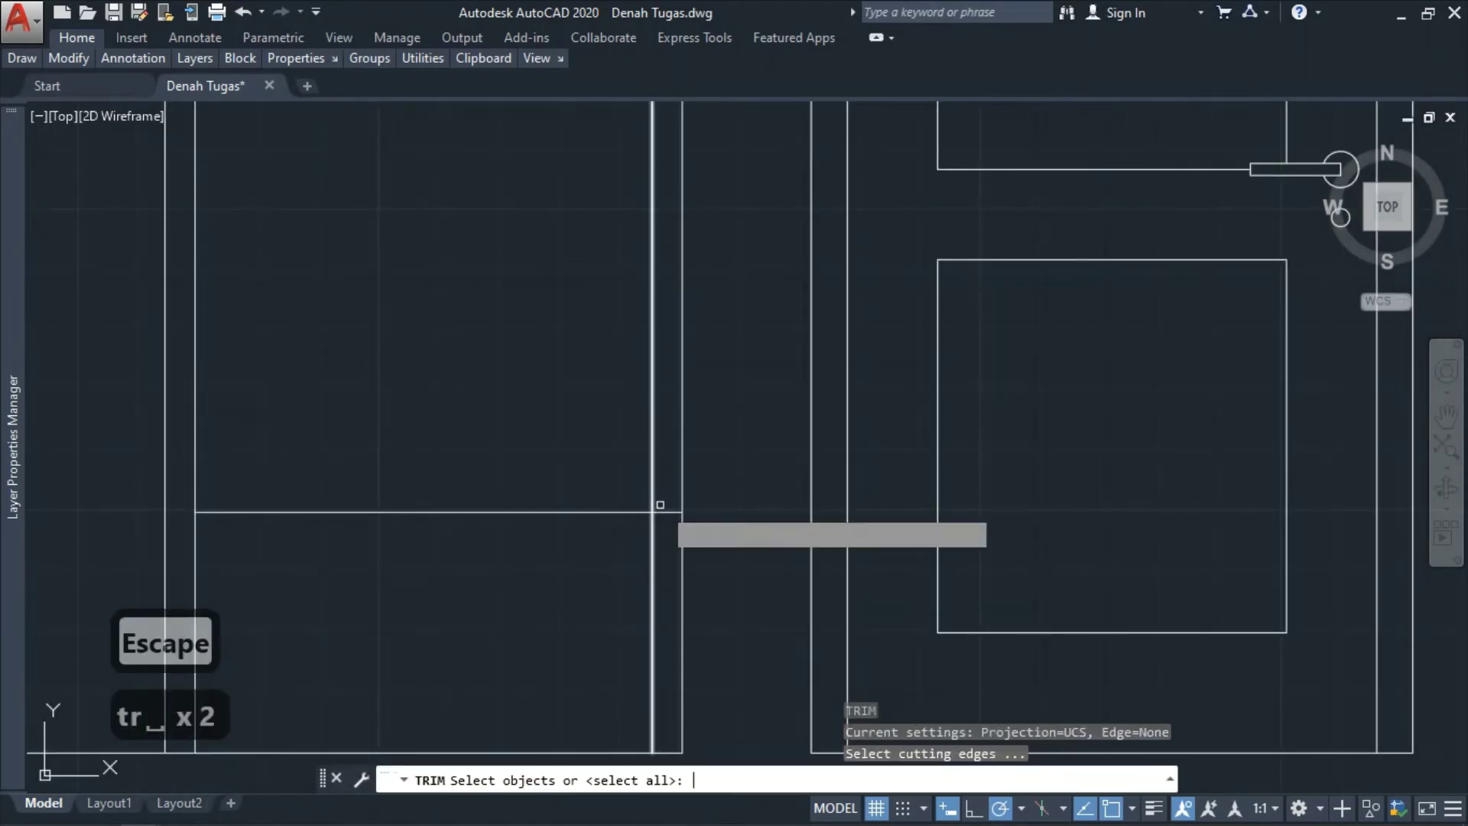
key(space)
key(Escape)
scroll(644, 414, down, 5)
scroll(643, 414, up, 4)
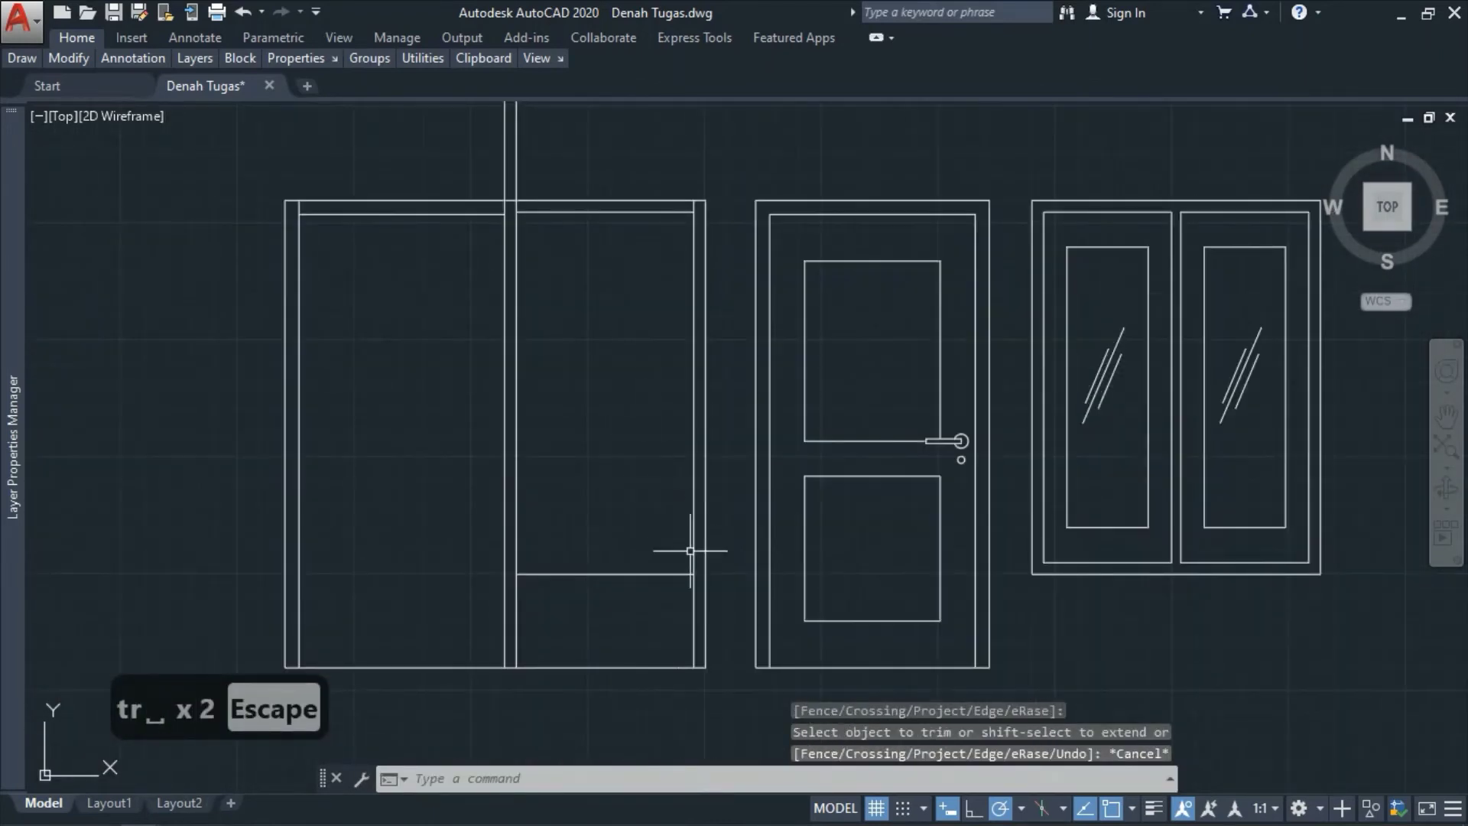
- Stretch the sill line's right end to the outer right edge of the combined unit
click(687, 574)
scroll(687, 574, up, 2)
click(693, 573)
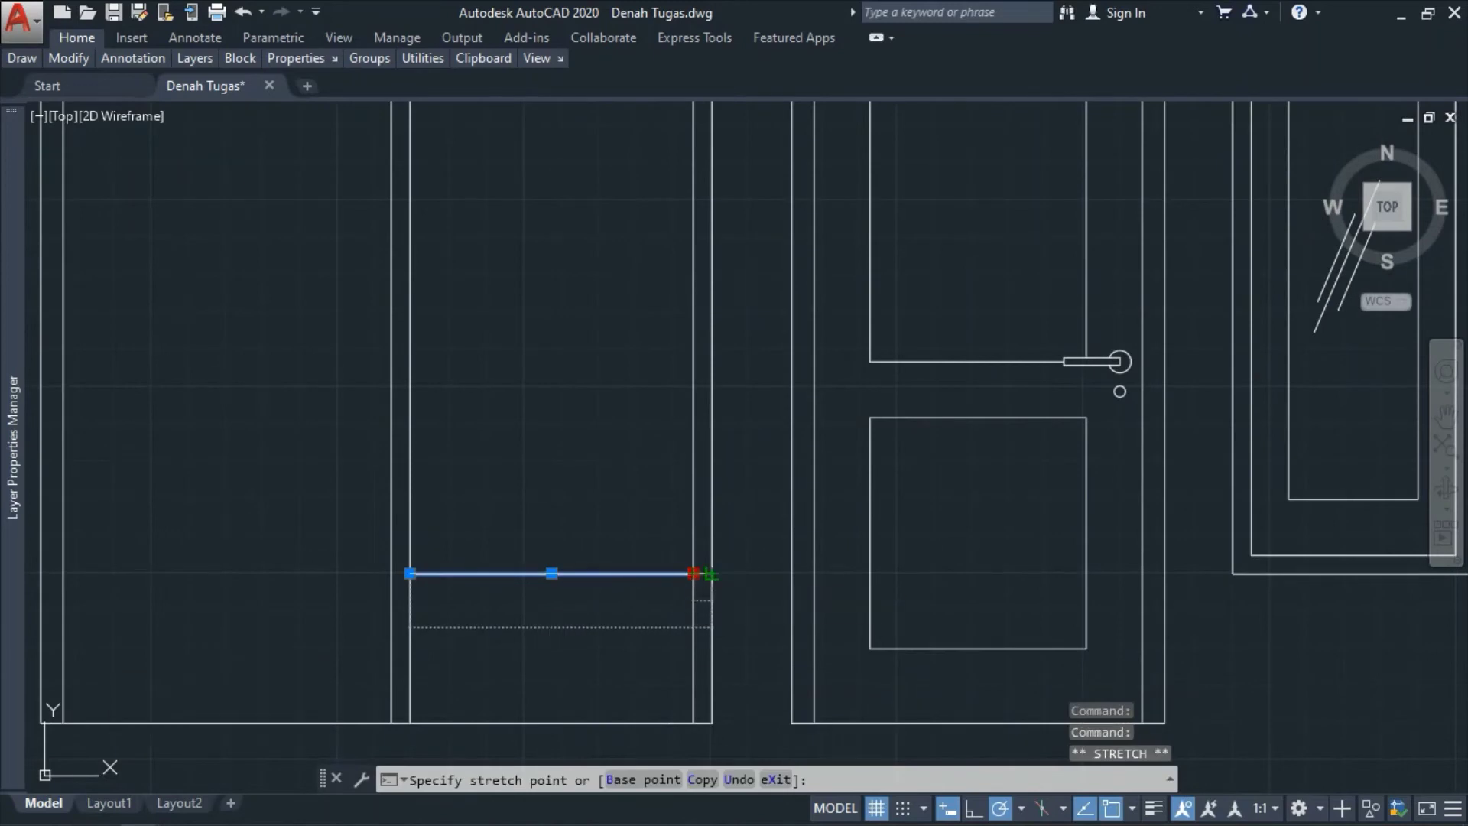
key(Escape)
middle_drag(647, 525, 707, 489)
- Offset the window's sill line upward by 5
text(o)
key(space)
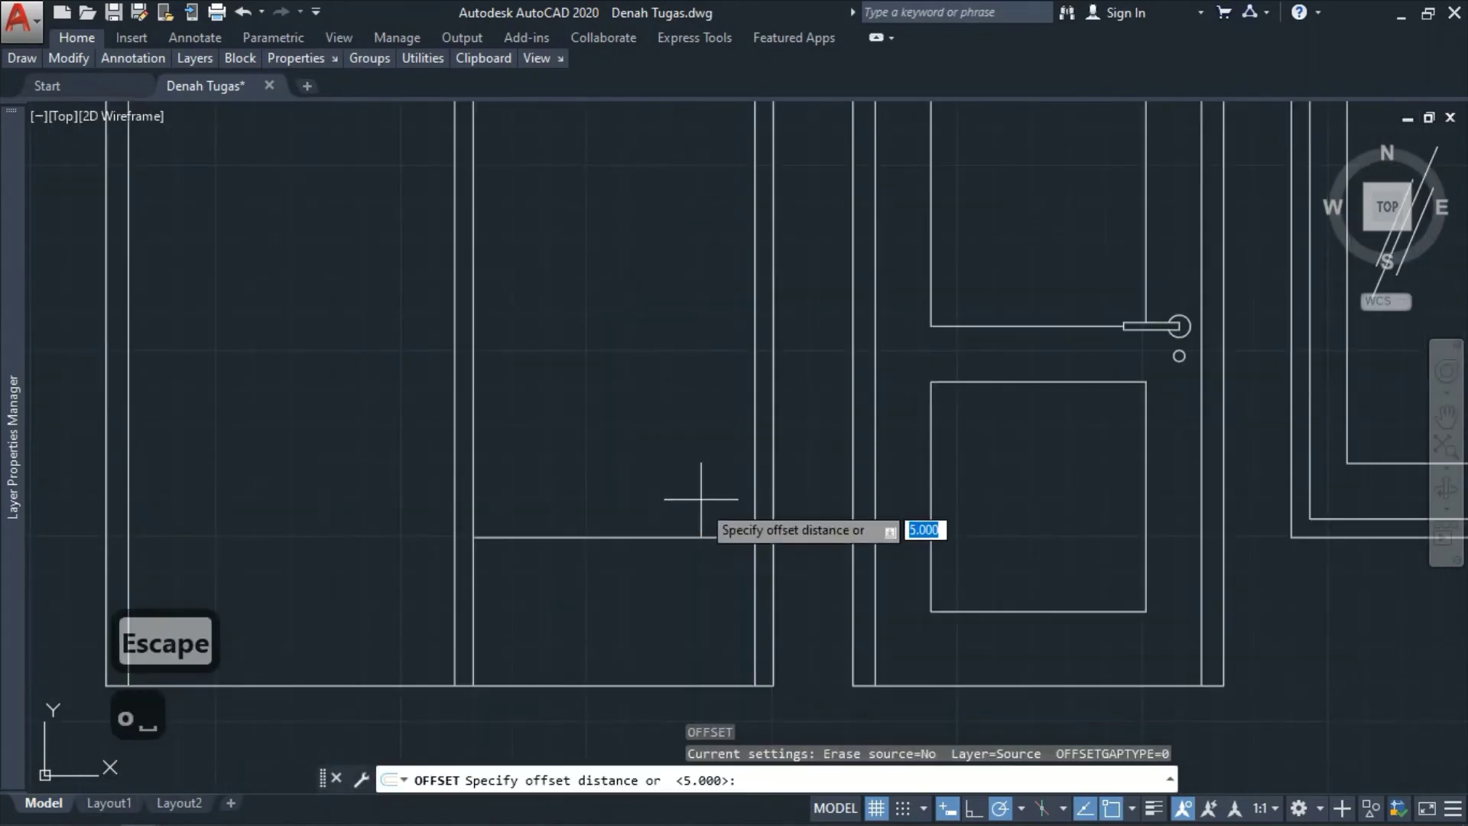
key(space)
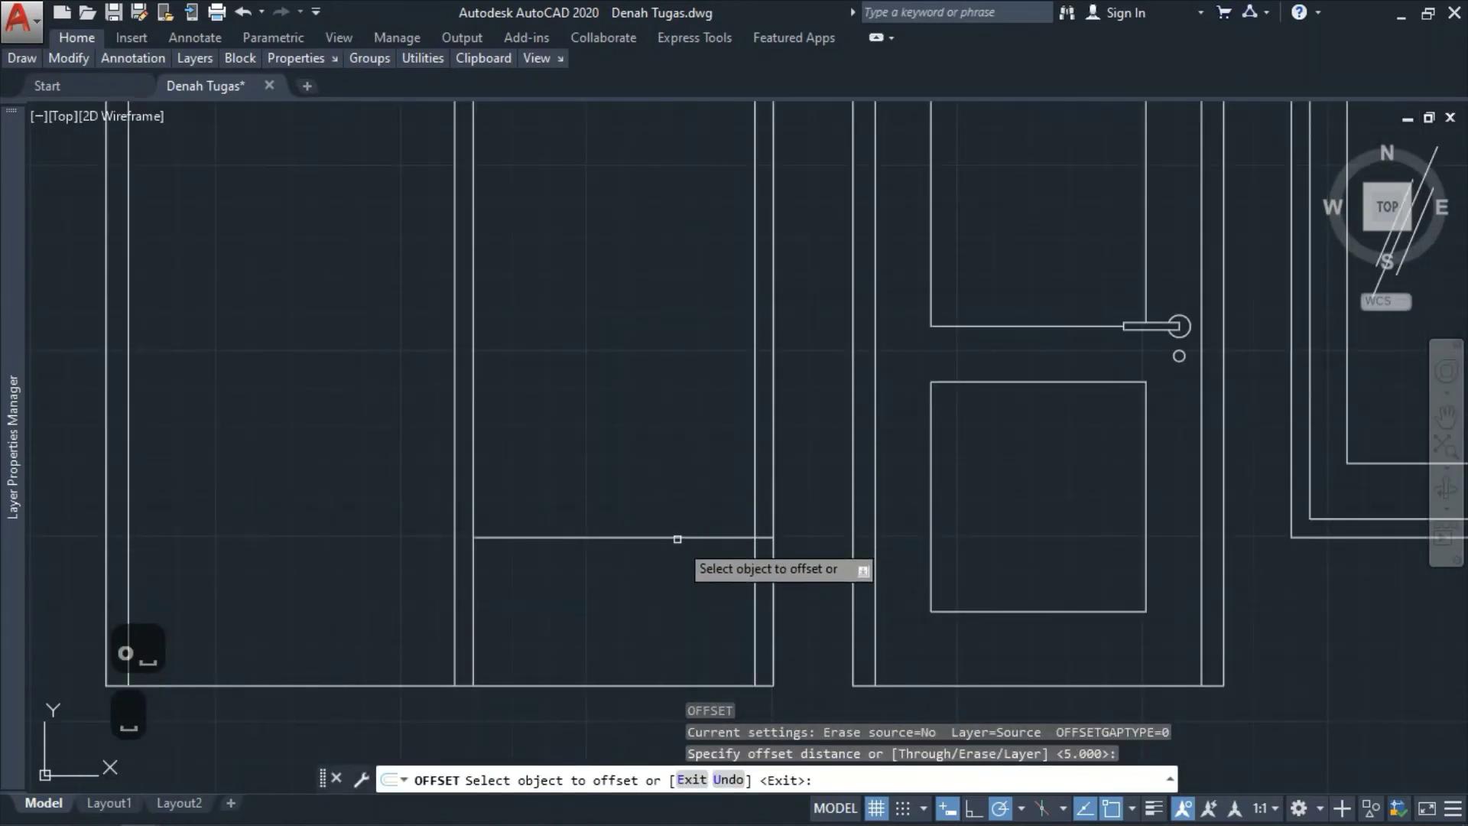
click(676, 539)
click(681, 445)
key(Escape)
scroll(610, 370, down, 3)
scroll(695, 534, up, 3)
text(tr)
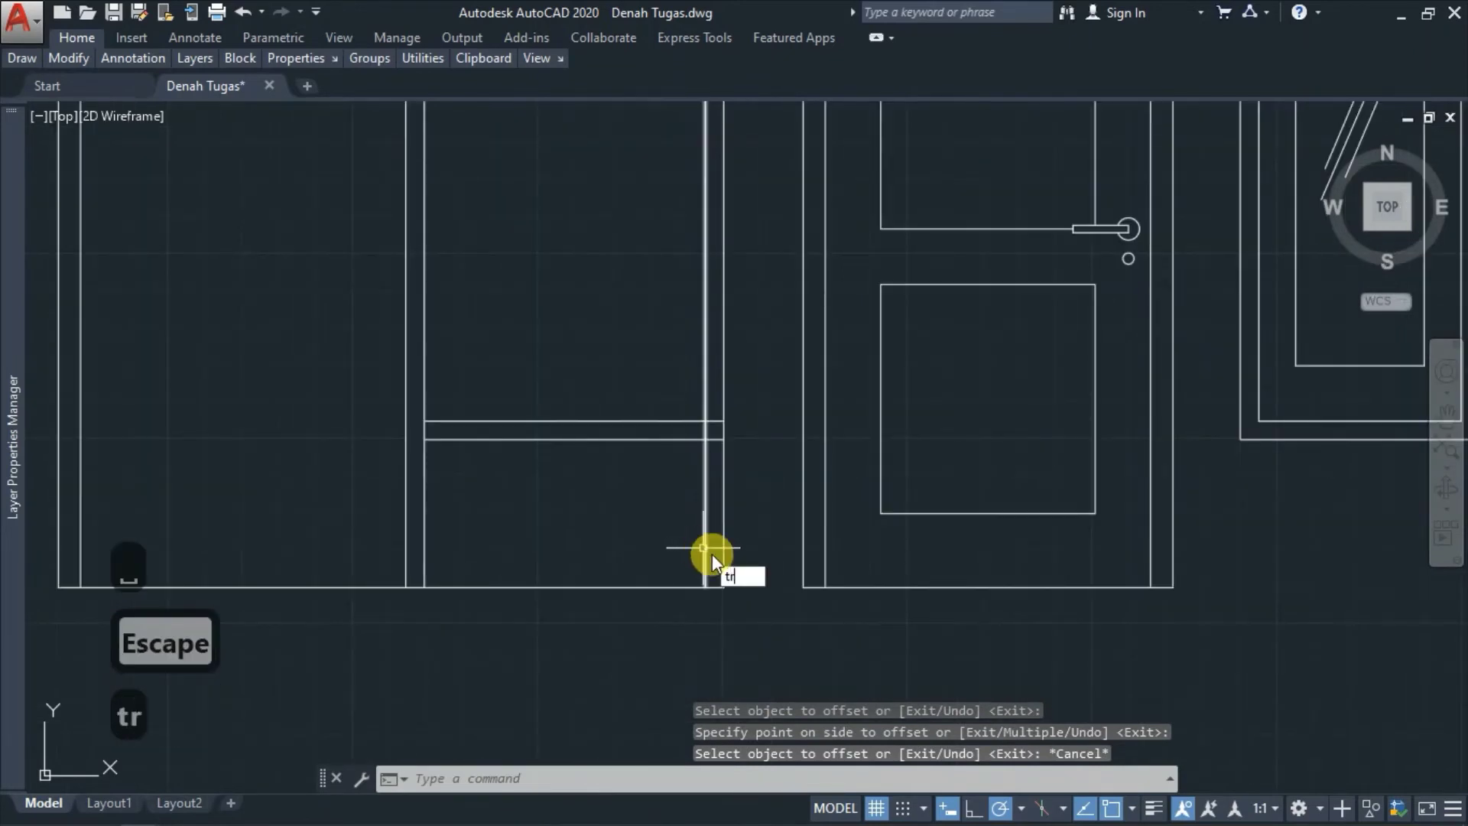
key(space)
key(space)
key(space)
click(700, 554)
click(664, 516)
key(Escape)
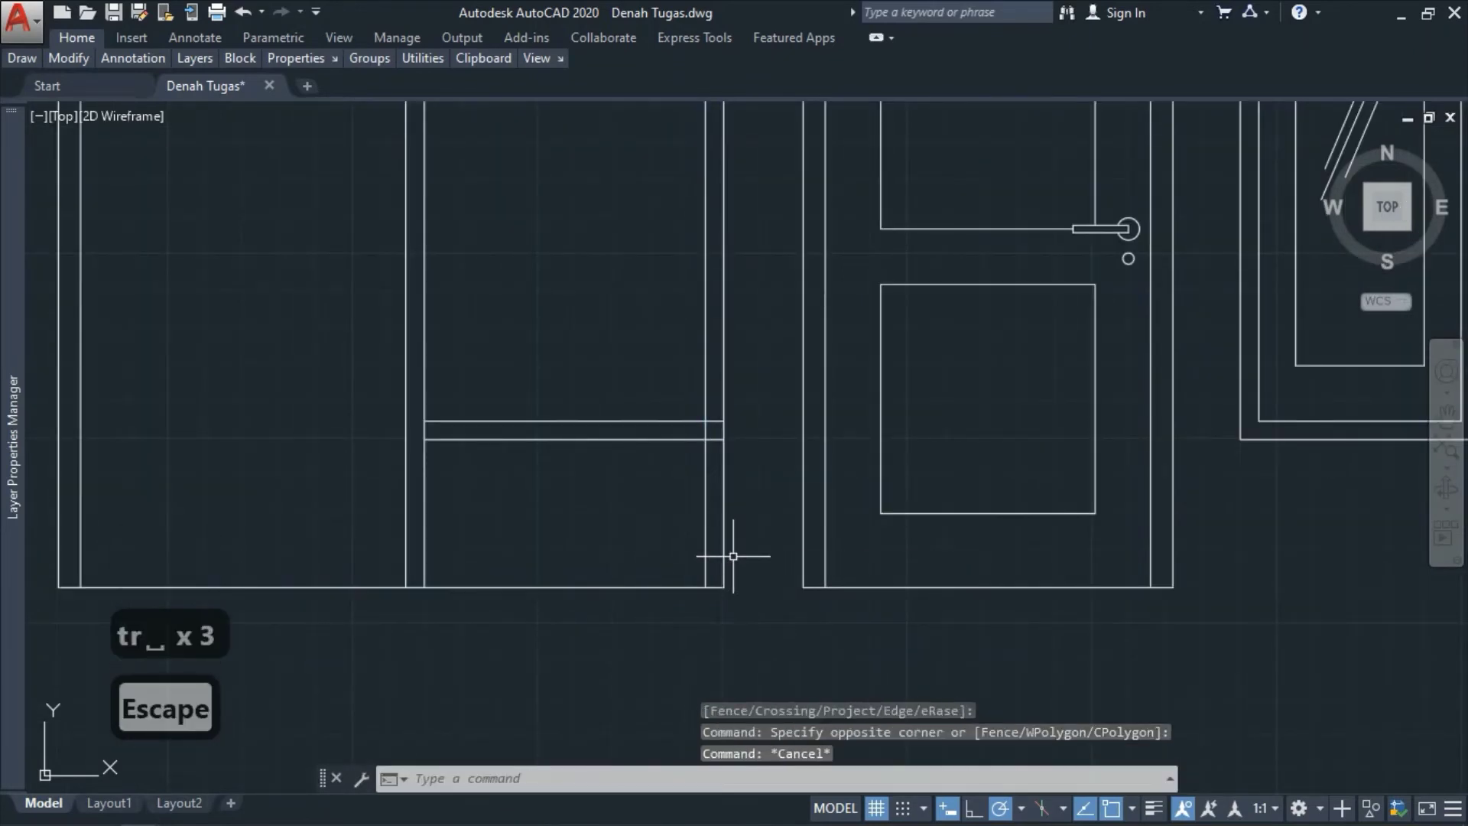
- Trim away the right jamb lines and the bottom edge of the combined unit below the window sill
key(space)
key(space)
click(737, 553)
click(662, 523)
click(731, 639)
click(616, 548)
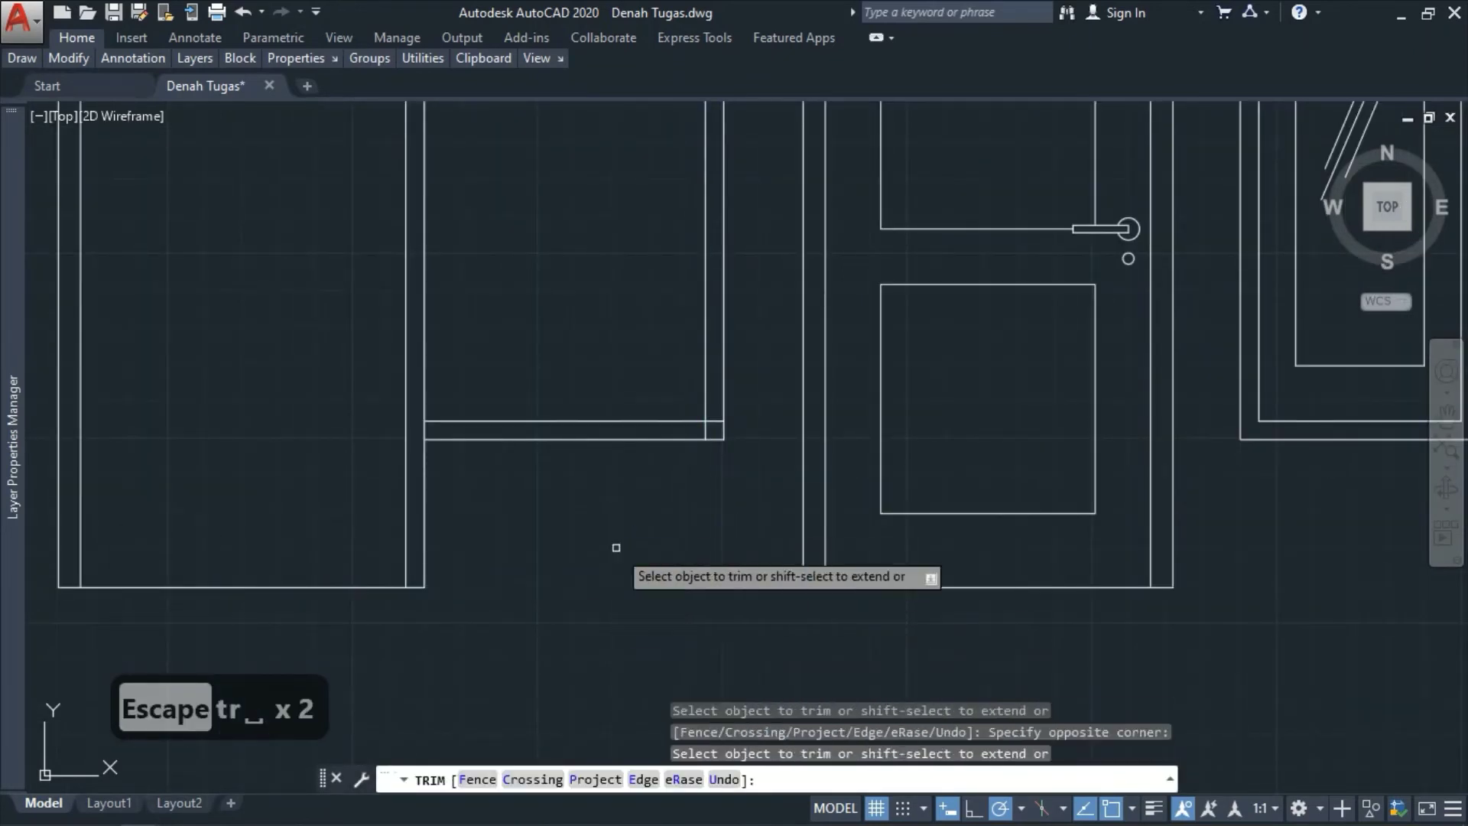
key(Escape)
- Trim the two vertical dividing lines above the top edge of the combined unit
scroll(681, 551, down, 4)
scroll(655, 541, up, 3)
scroll(652, 393, up, 2)
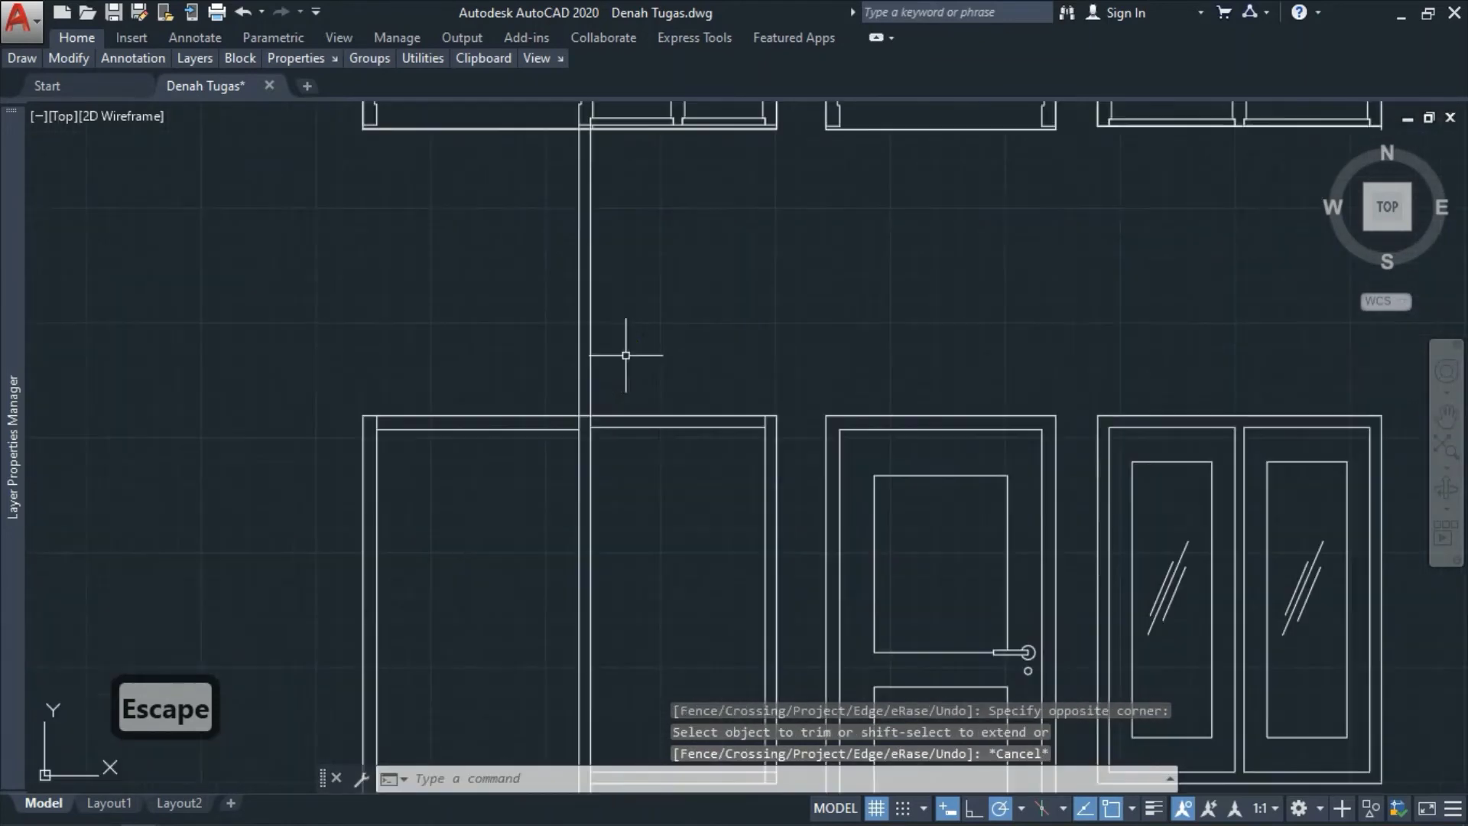
text(tr)
key(space)
click(604, 415)
key(space)
click(642, 368)
click(508, 276)
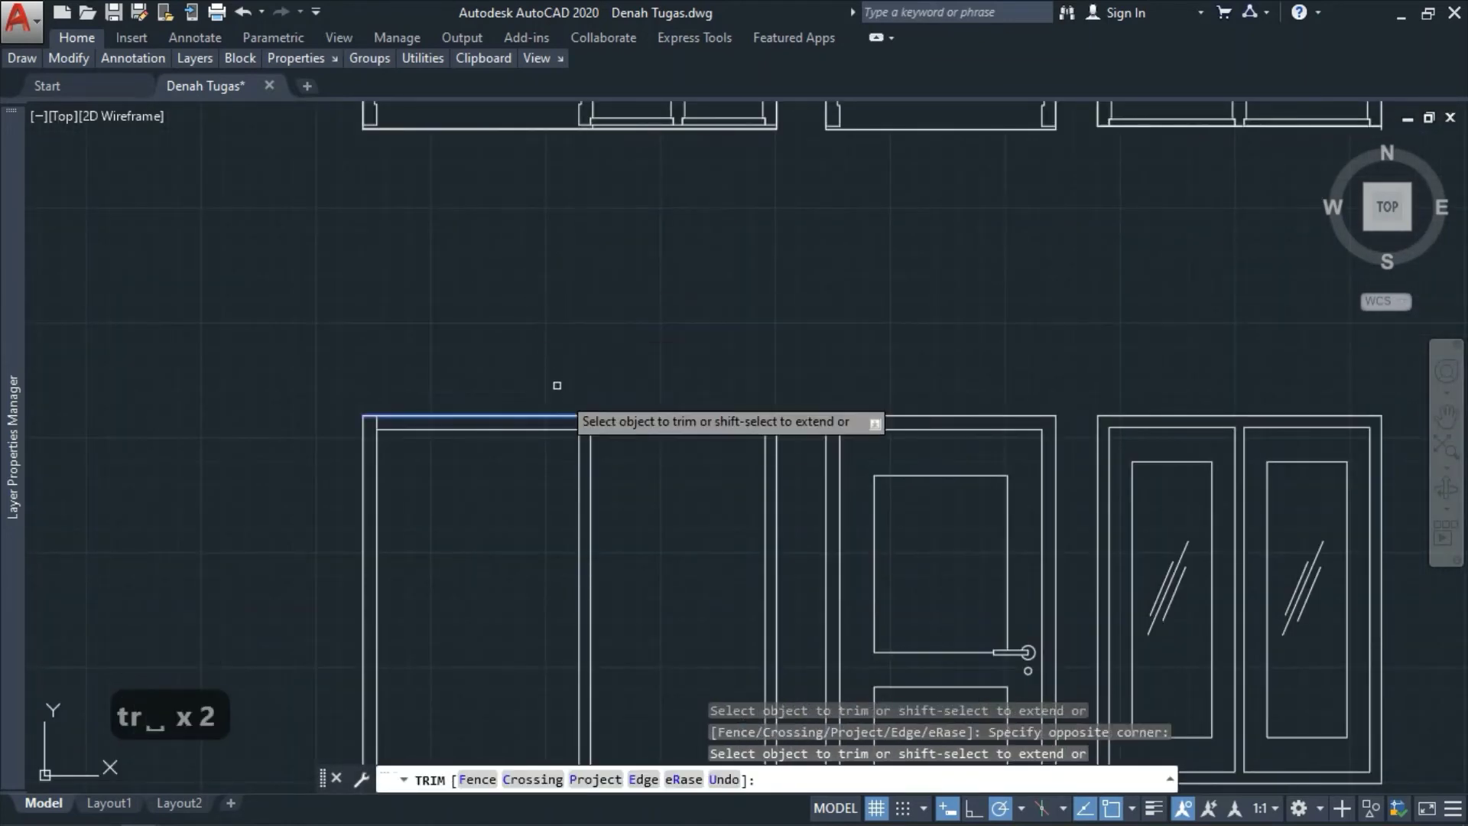
scroll(568, 410, up, 3)
key(Escape)
text(te cor)
key(space)
key(space)
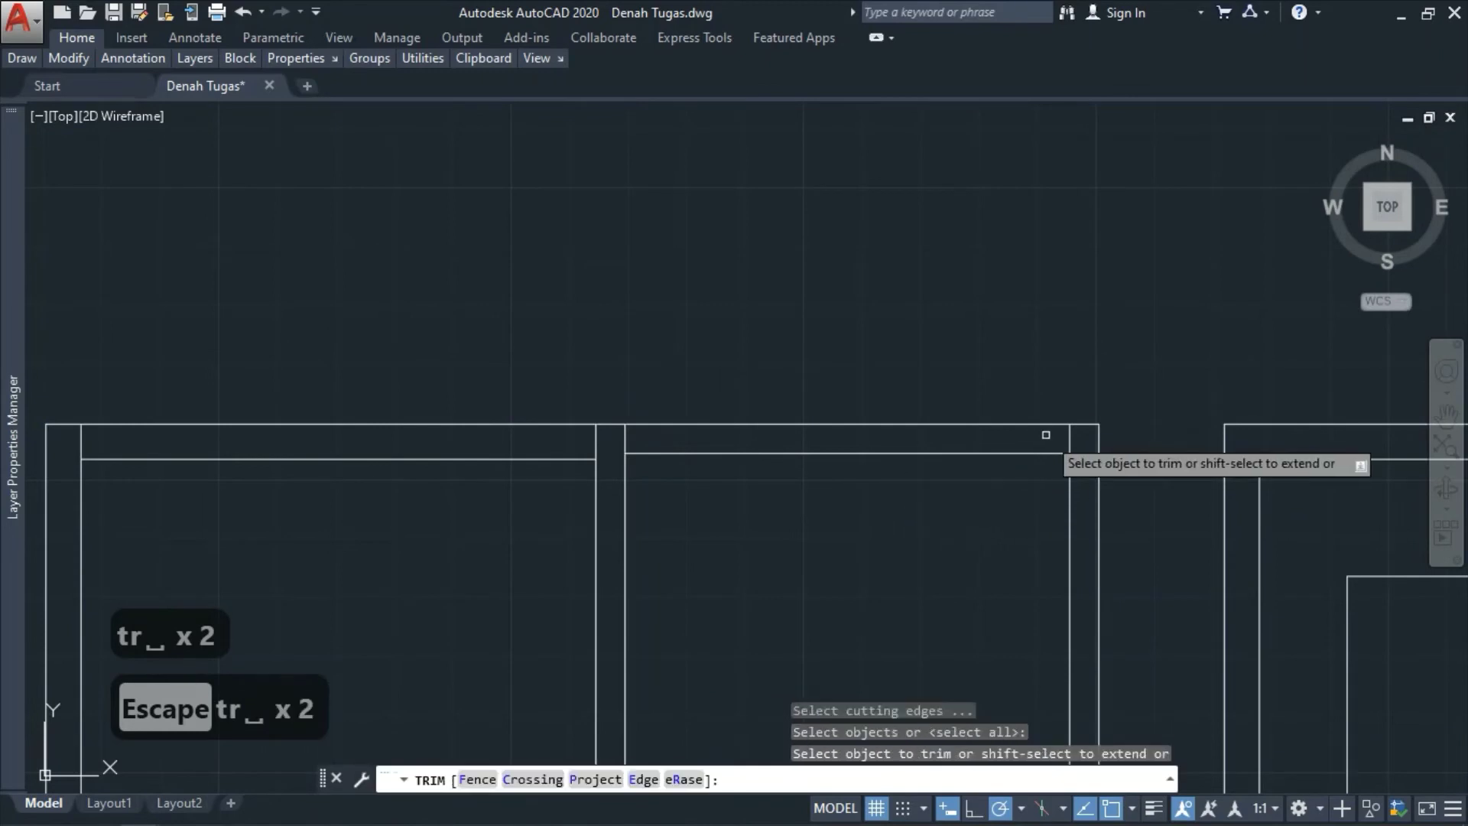
click(1081, 438)
click(126, 426)
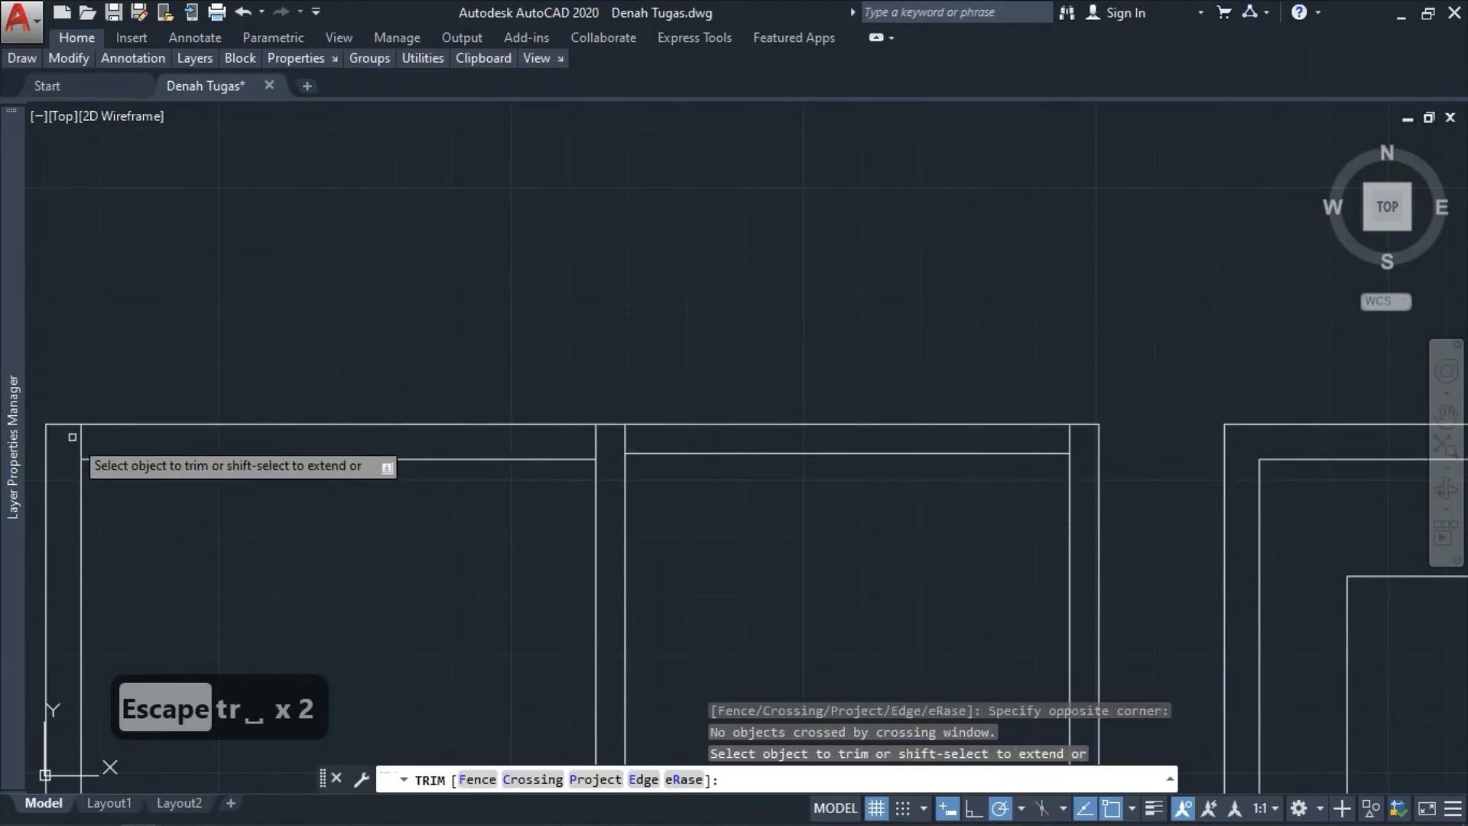
key(Escape)
key(space)
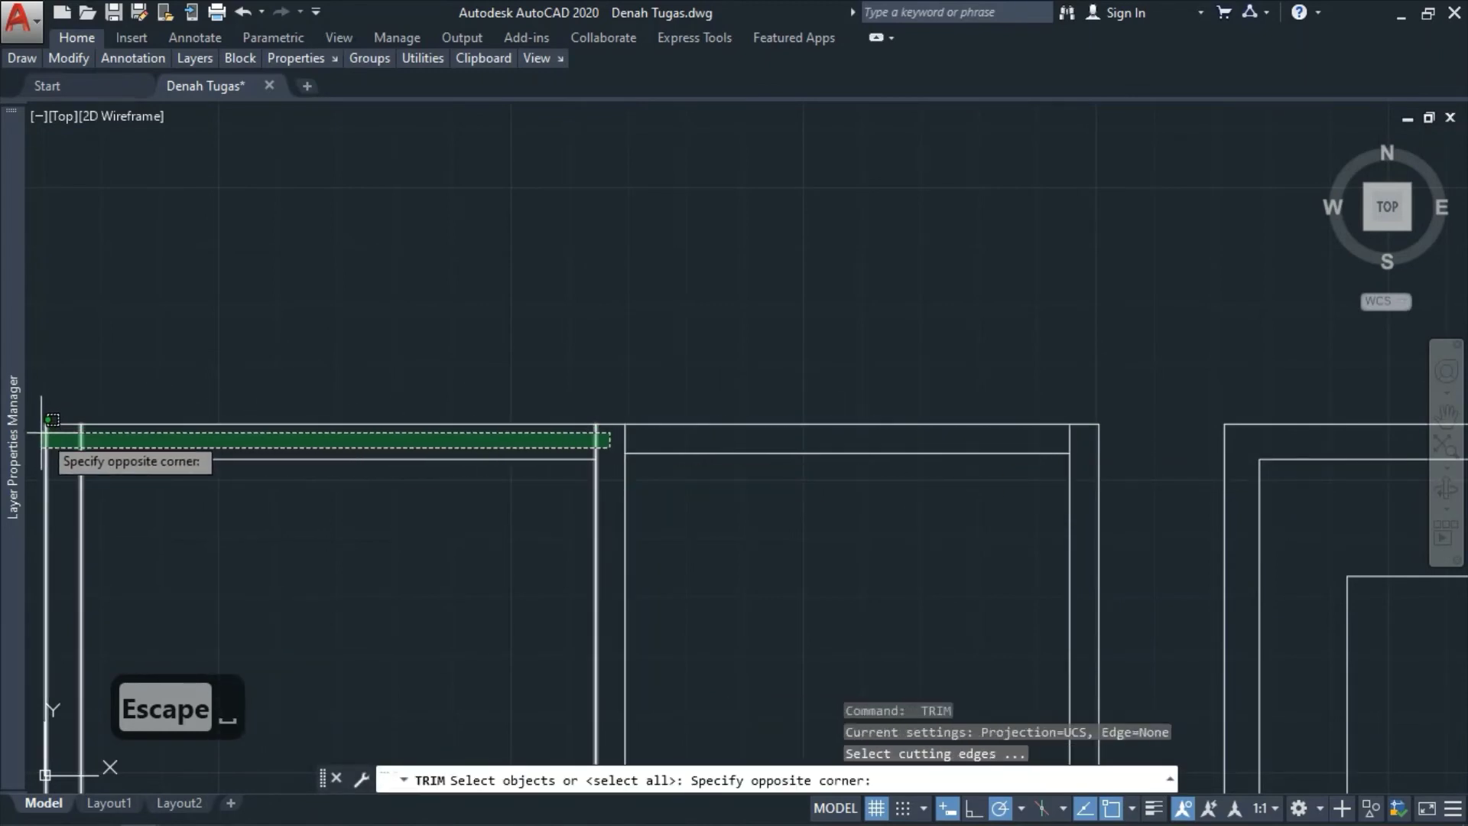
click(69, 440)
key(Escape)
- Trim the overlapping jamb and divider ends inside the top frame band and at the window's lower right corner
key(space)
key(space)
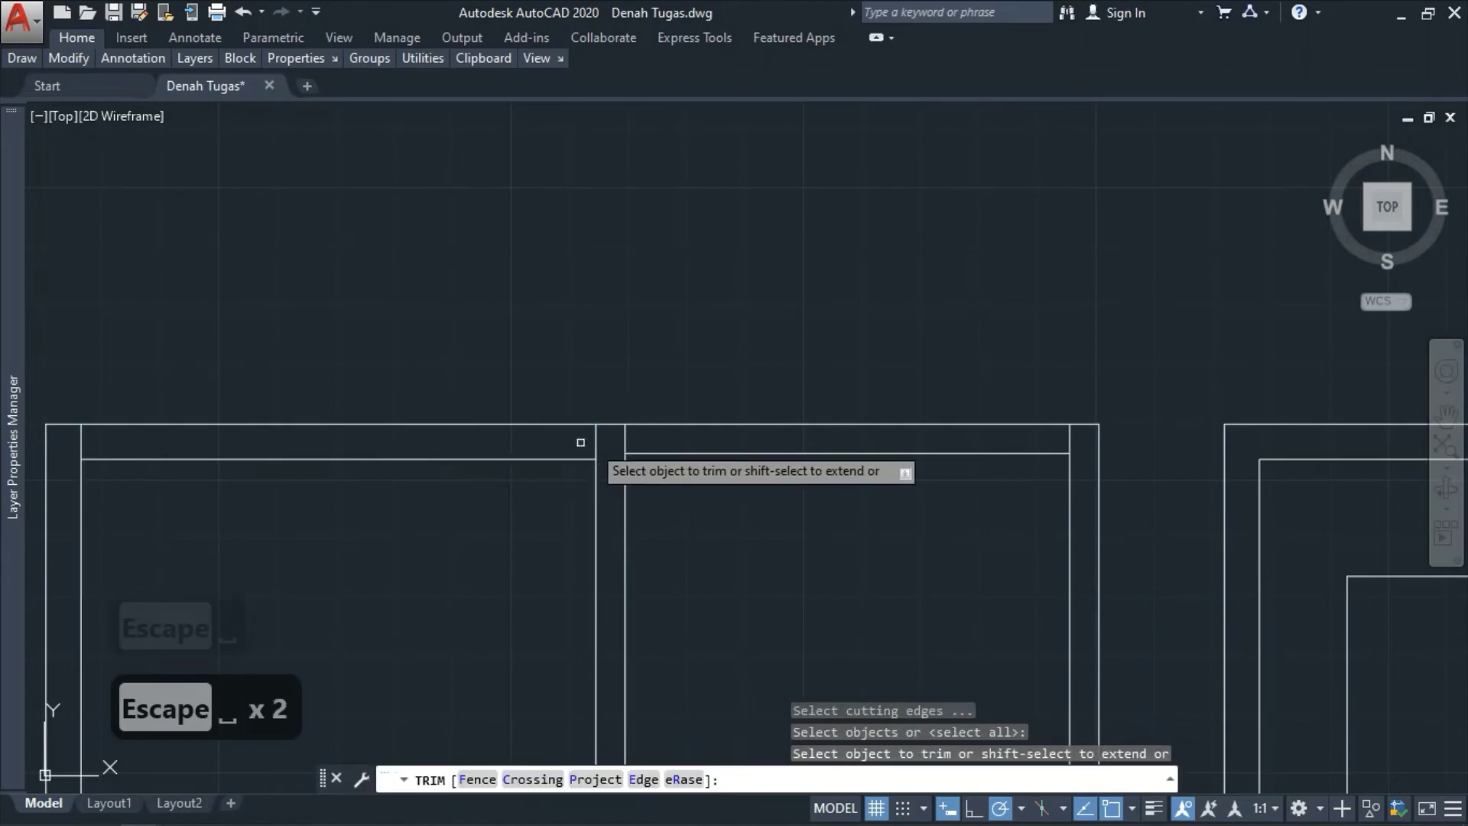
click(611, 446)
click(75, 446)
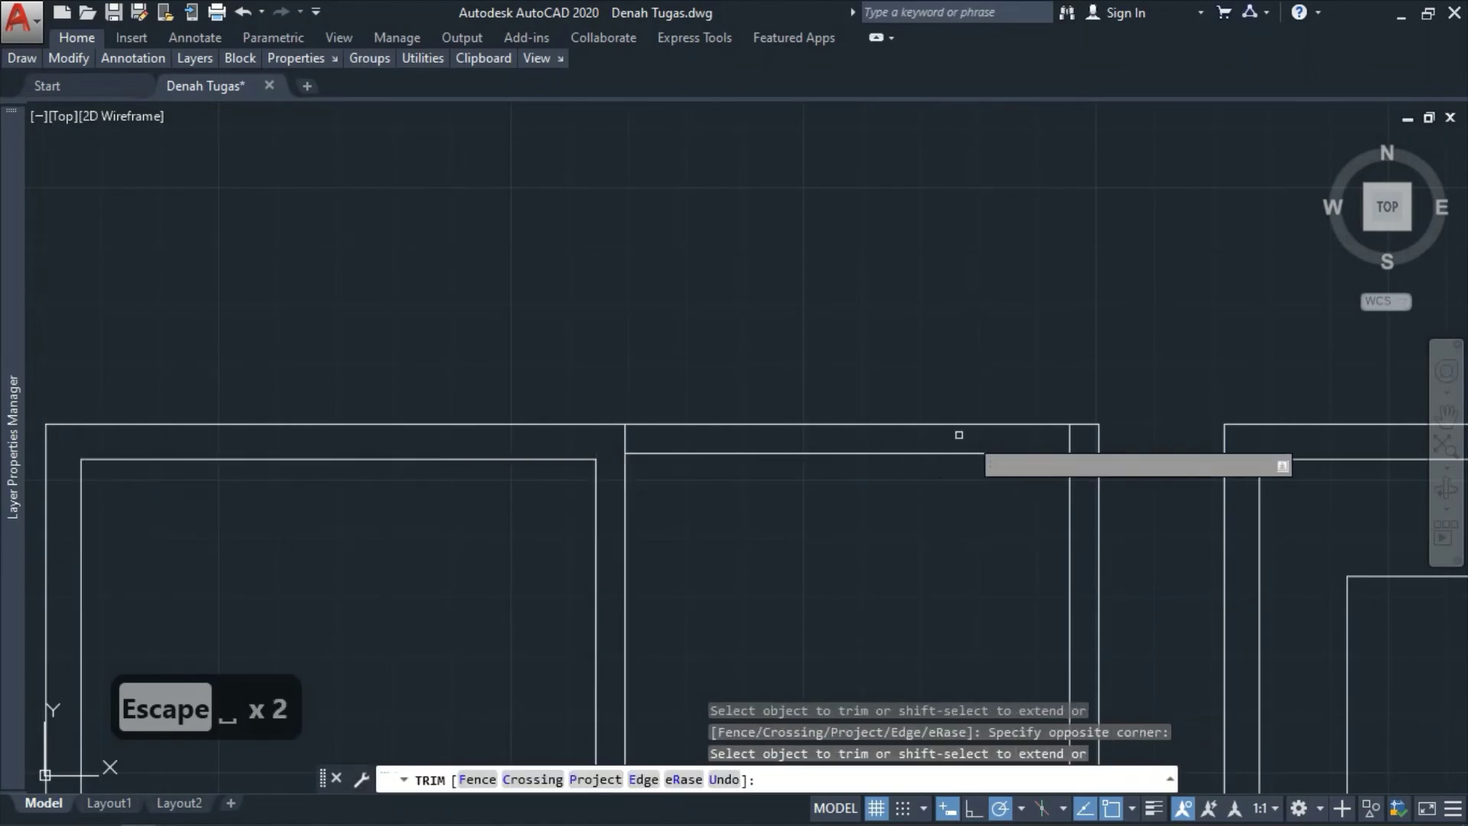
click(1086, 446)
click(557, 422)
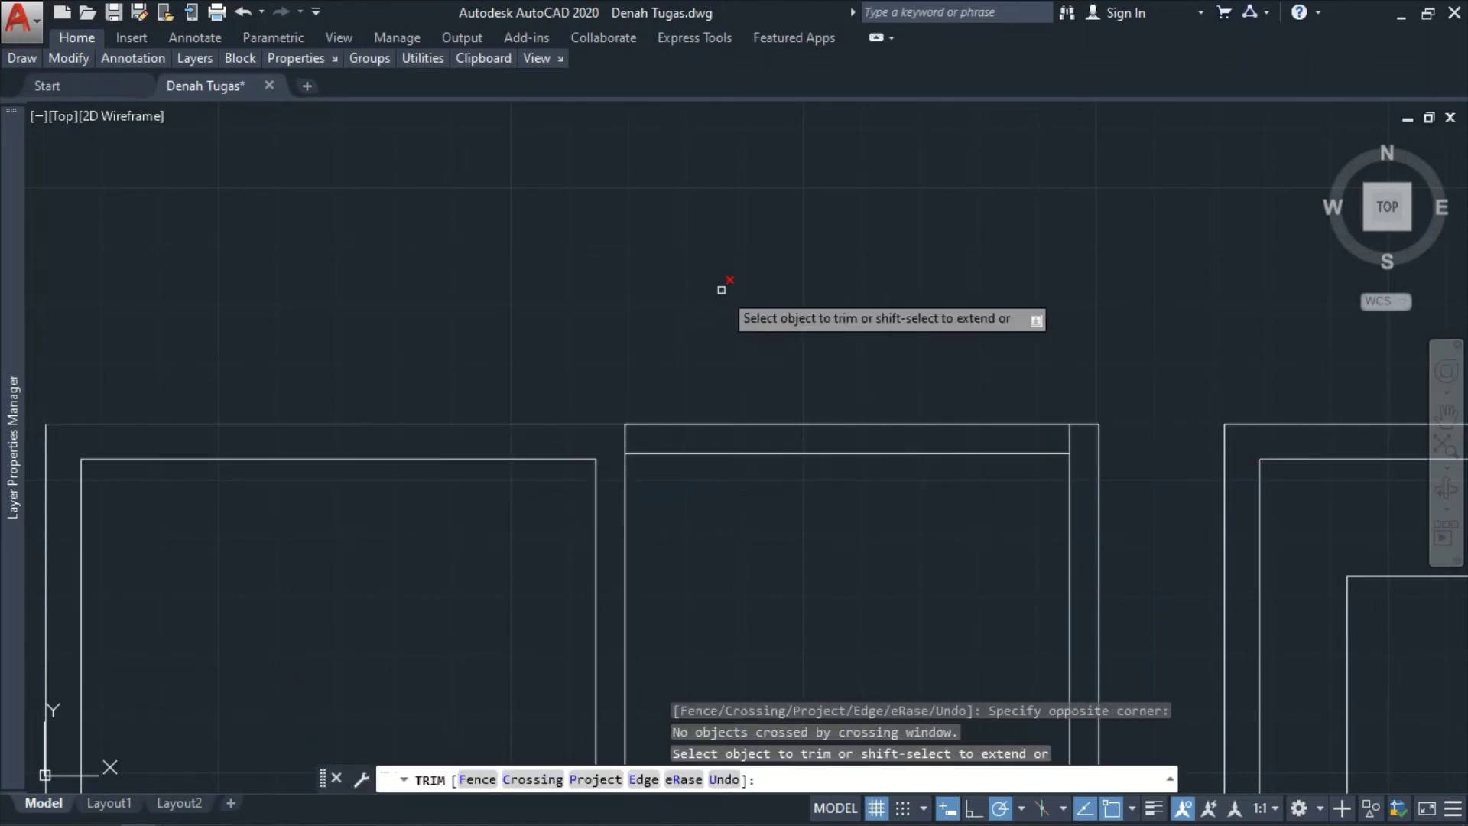
click(623, 442)
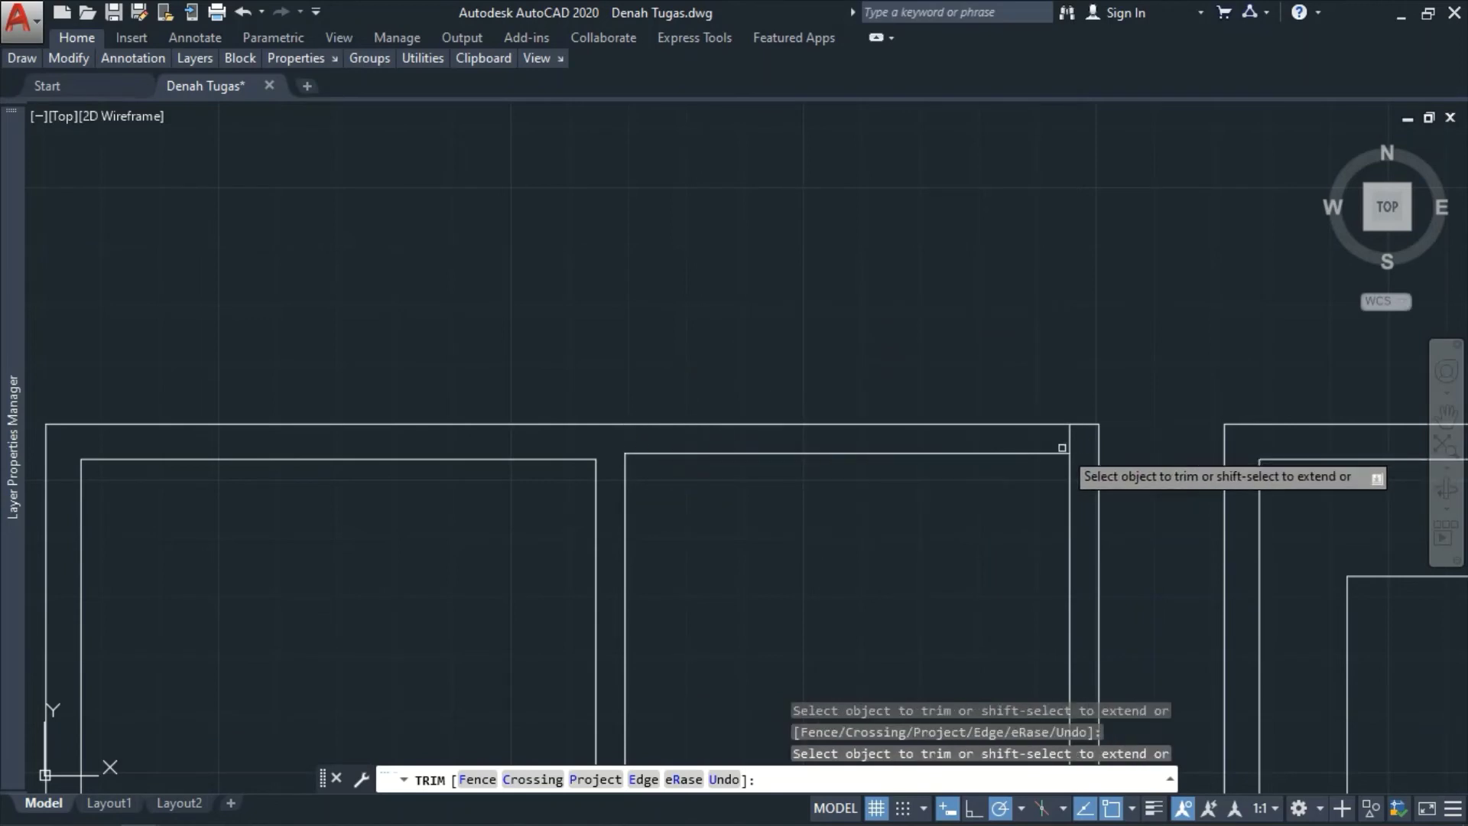
scroll(928, 169, down, 3)
scroll(925, 428, up, 5)
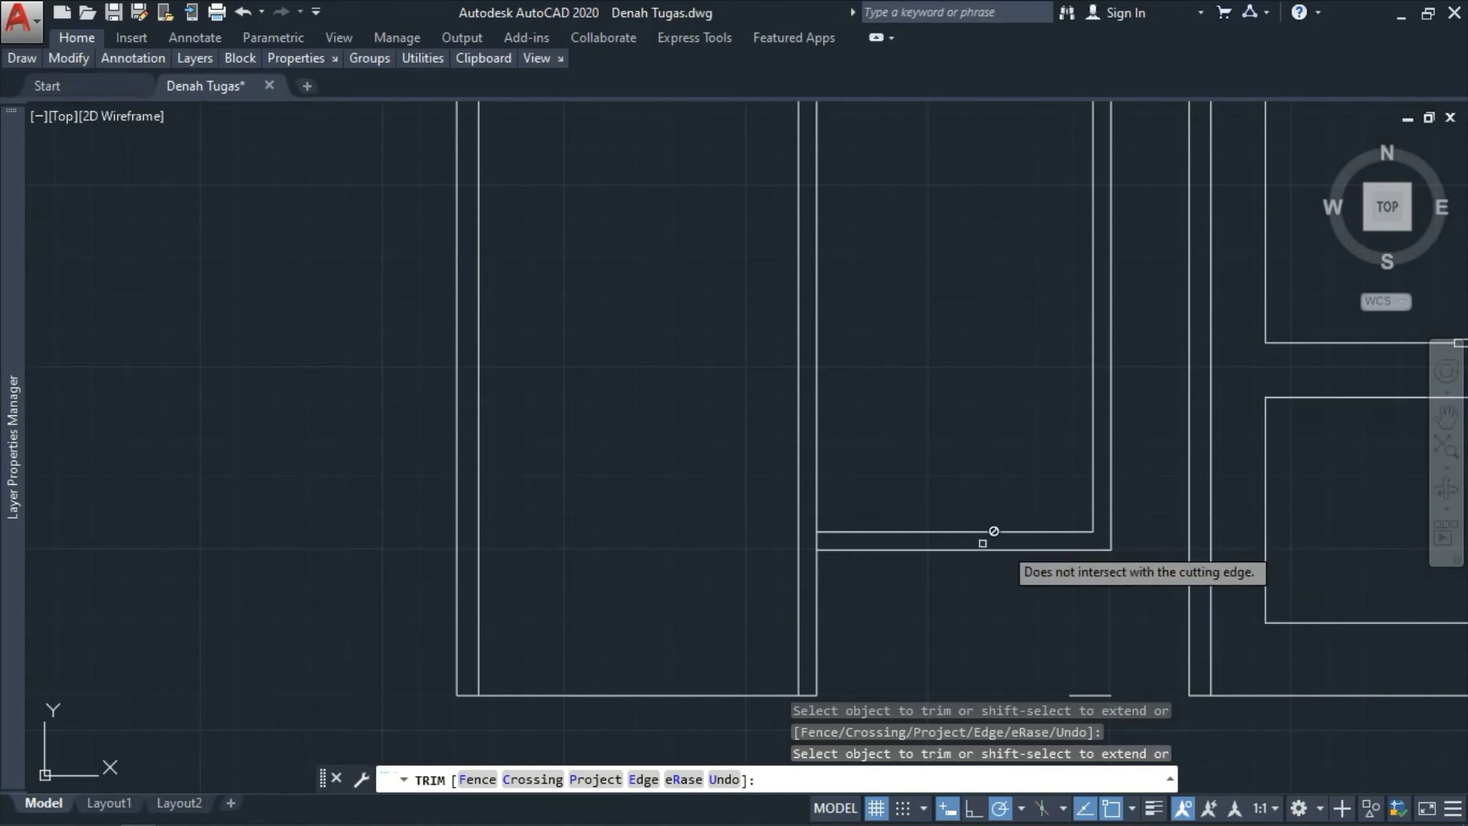
key(Escape)
- Erase the short leftover bottom-edge line below the window part of the combined unit
scroll(841, 499, down, 4)
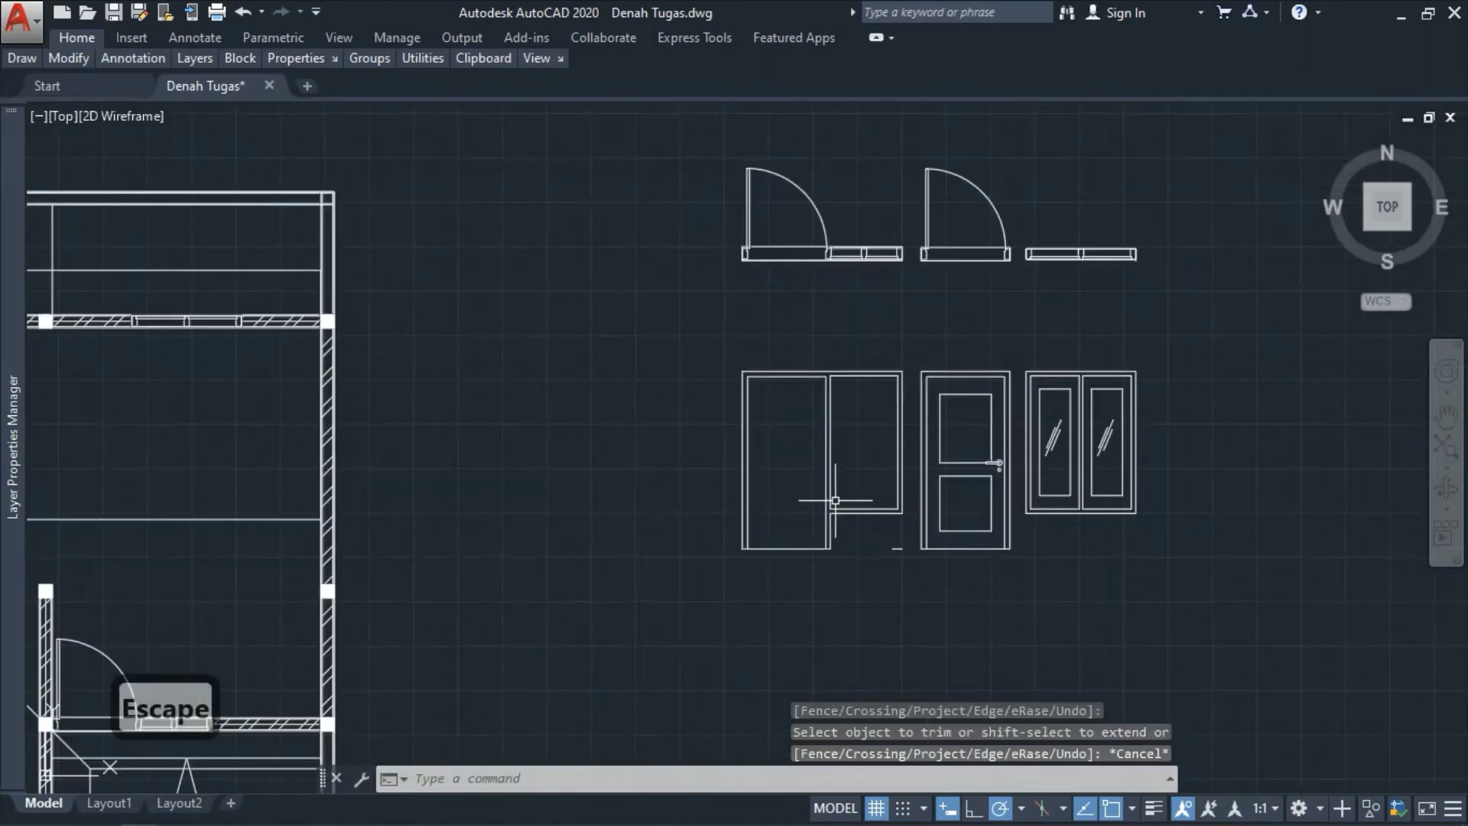
scroll(938, 510, up, 2)
click(876, 539)
right_click(882, 543)
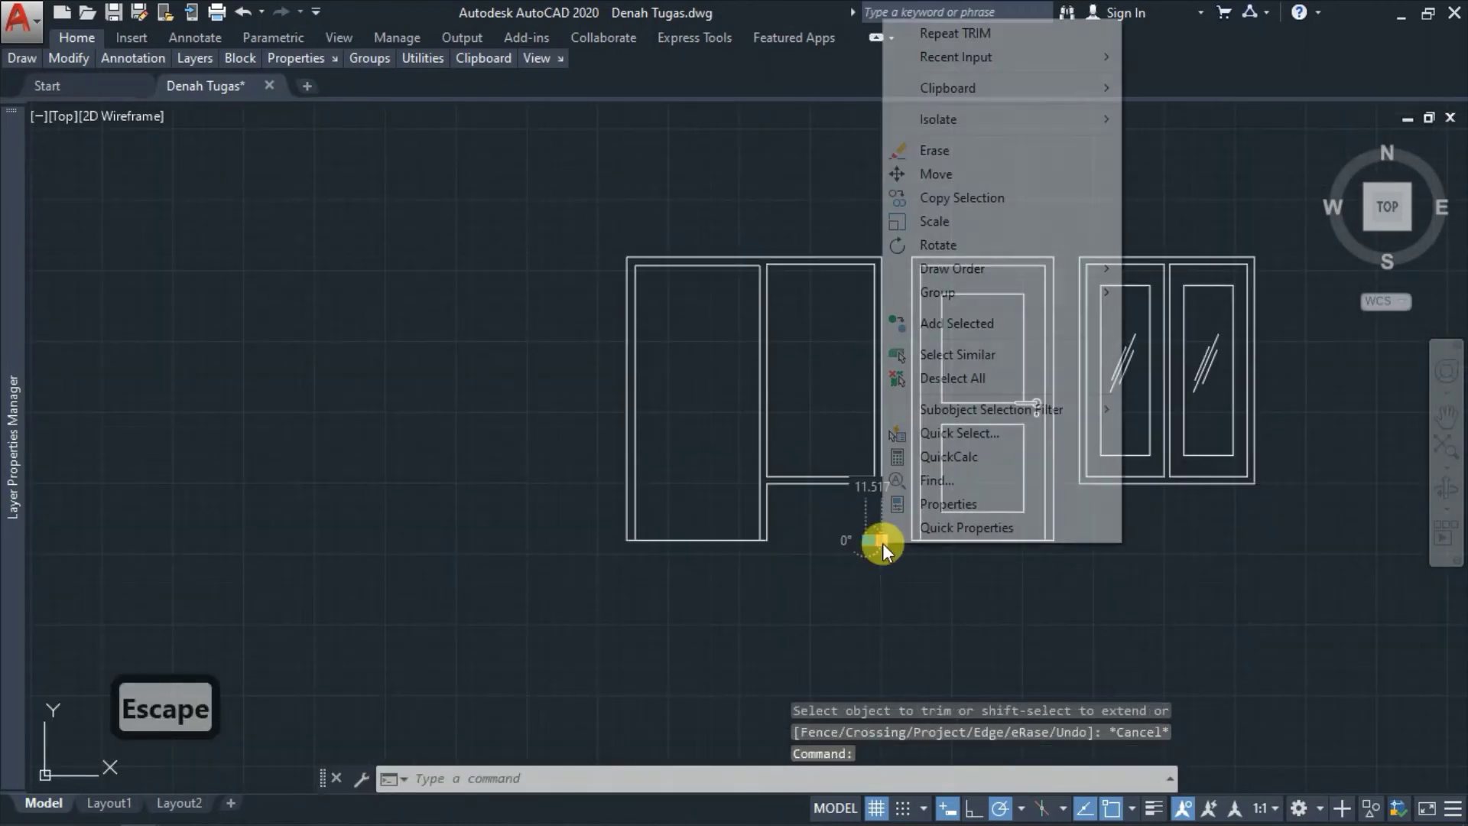
key(e)
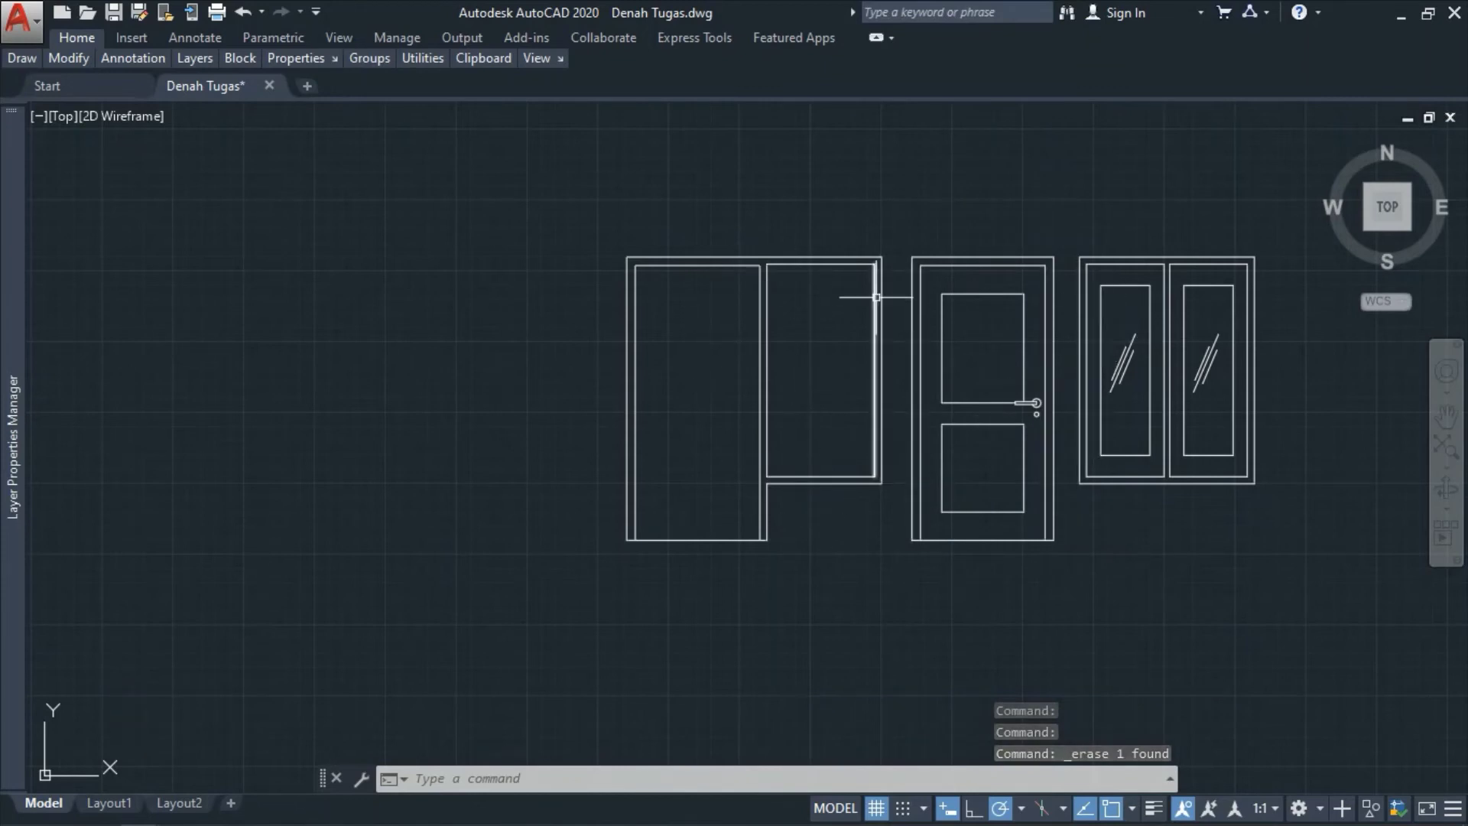
- Try to draw a line from the mullion in the combined unit's plan symbol down into its window elevation
scroll(873, 292, down, 4)
scroll(838, 244, up, 4)
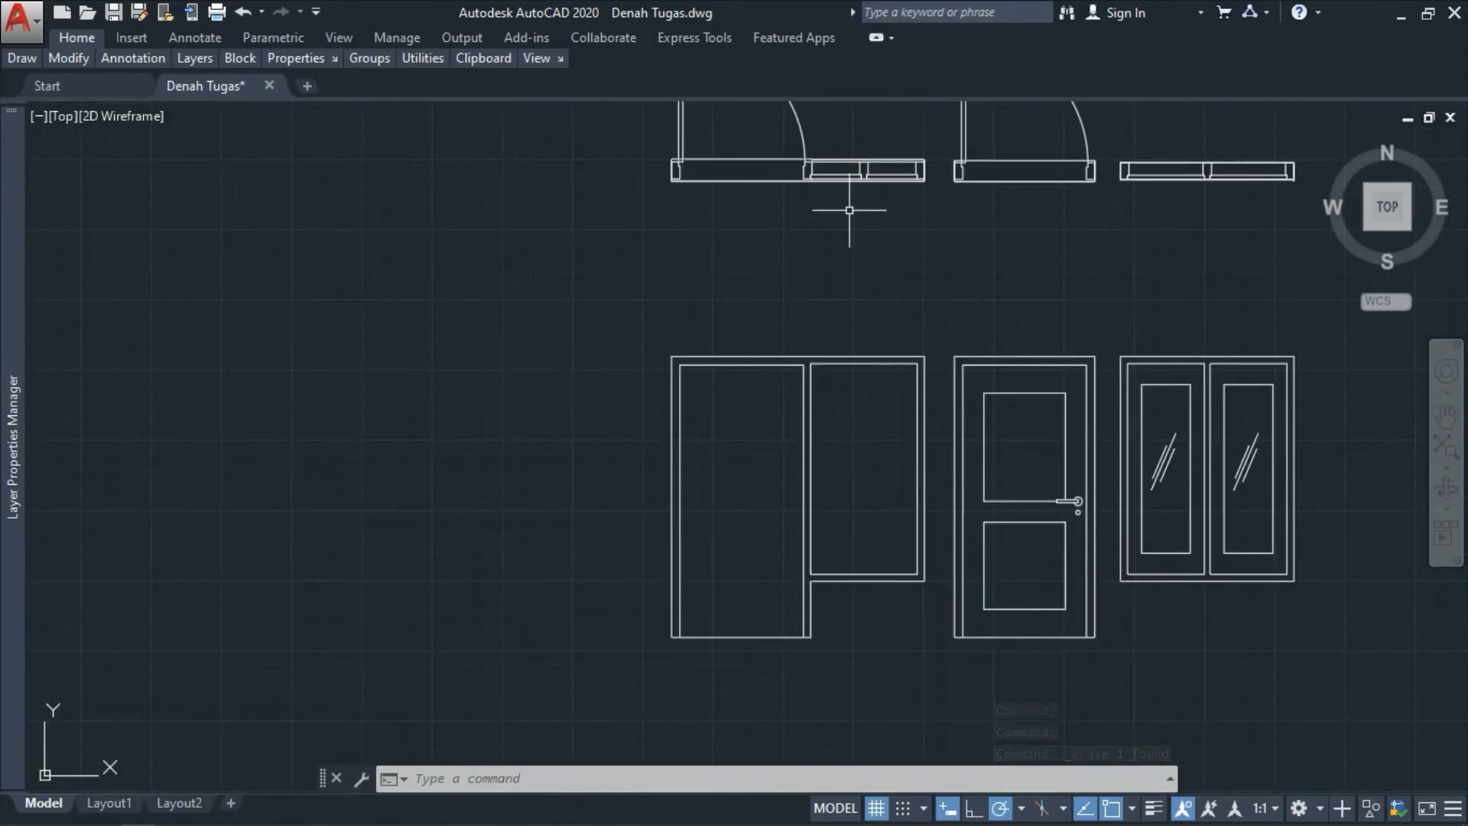
key(space)
scroll(876, 183, up, 2)
scroll(848, 174, up, 2)
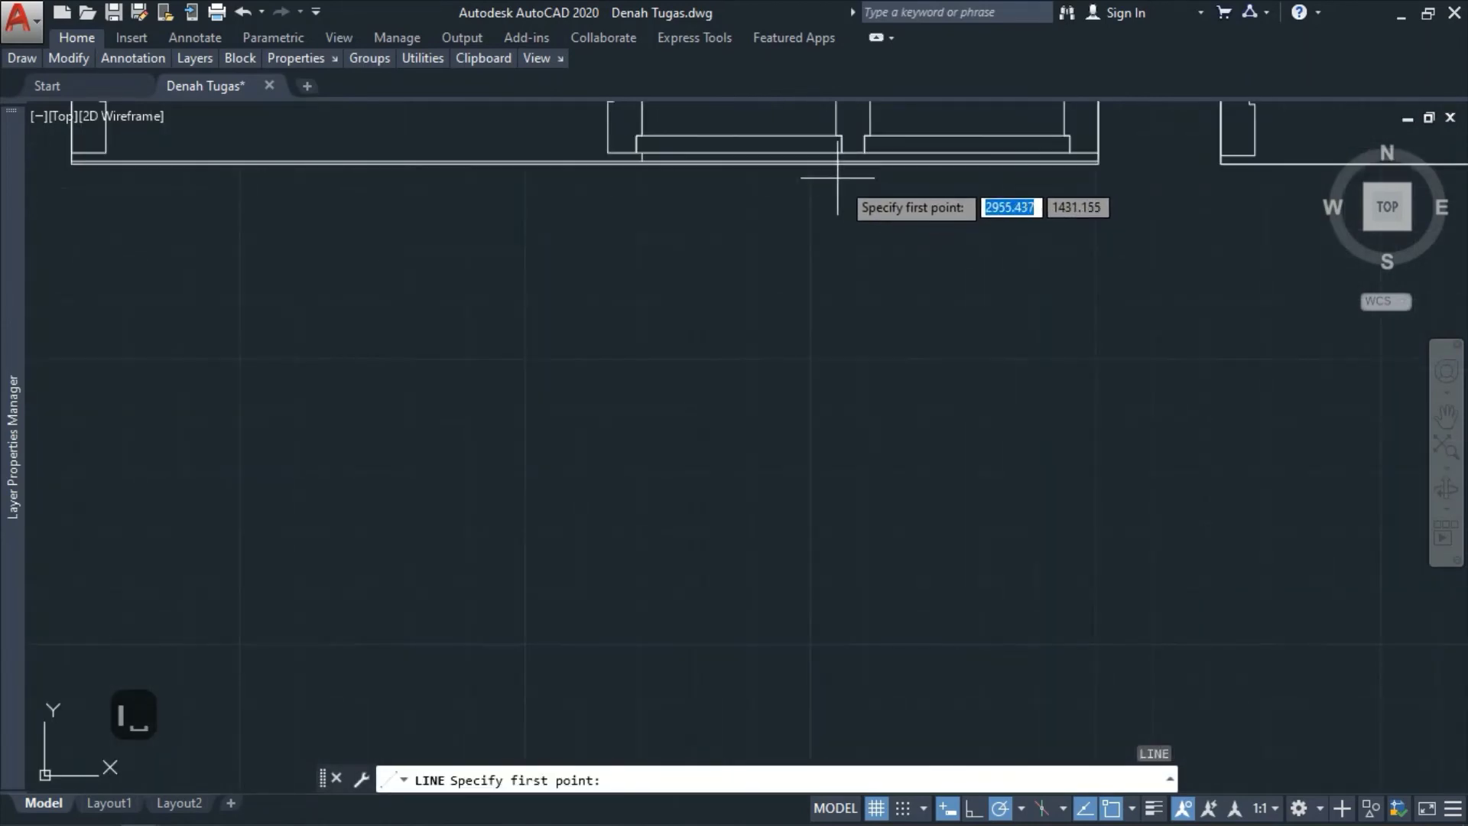
click(841, 151)
scroll(901, 420, down, 3)
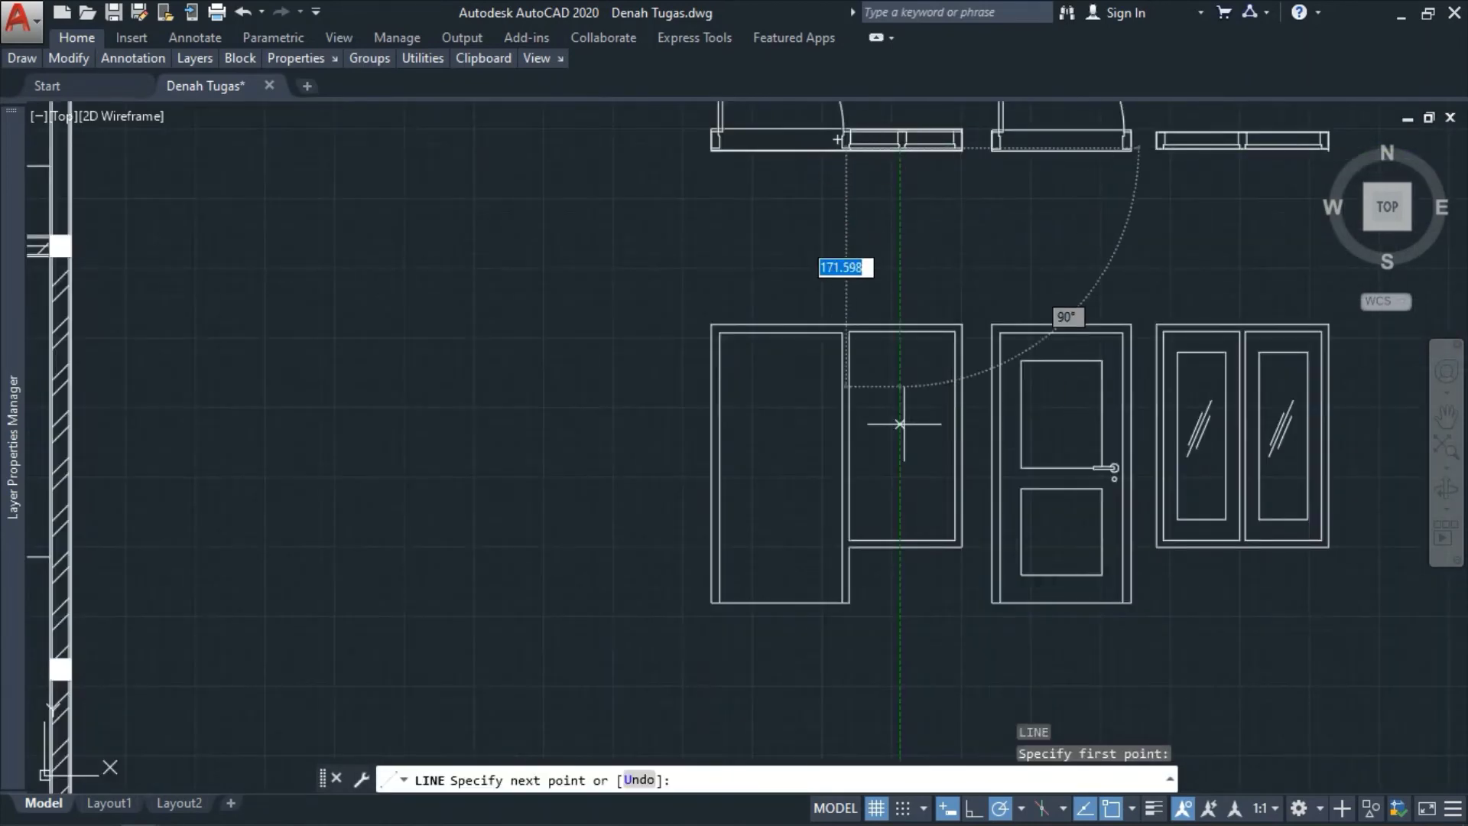
click(905, 492)
key(Escape)
- Try to draw a second mullion line down to the window's inner bottom edge, and undo both projected lines
key(space)
scroll(887, 191, up, 4)
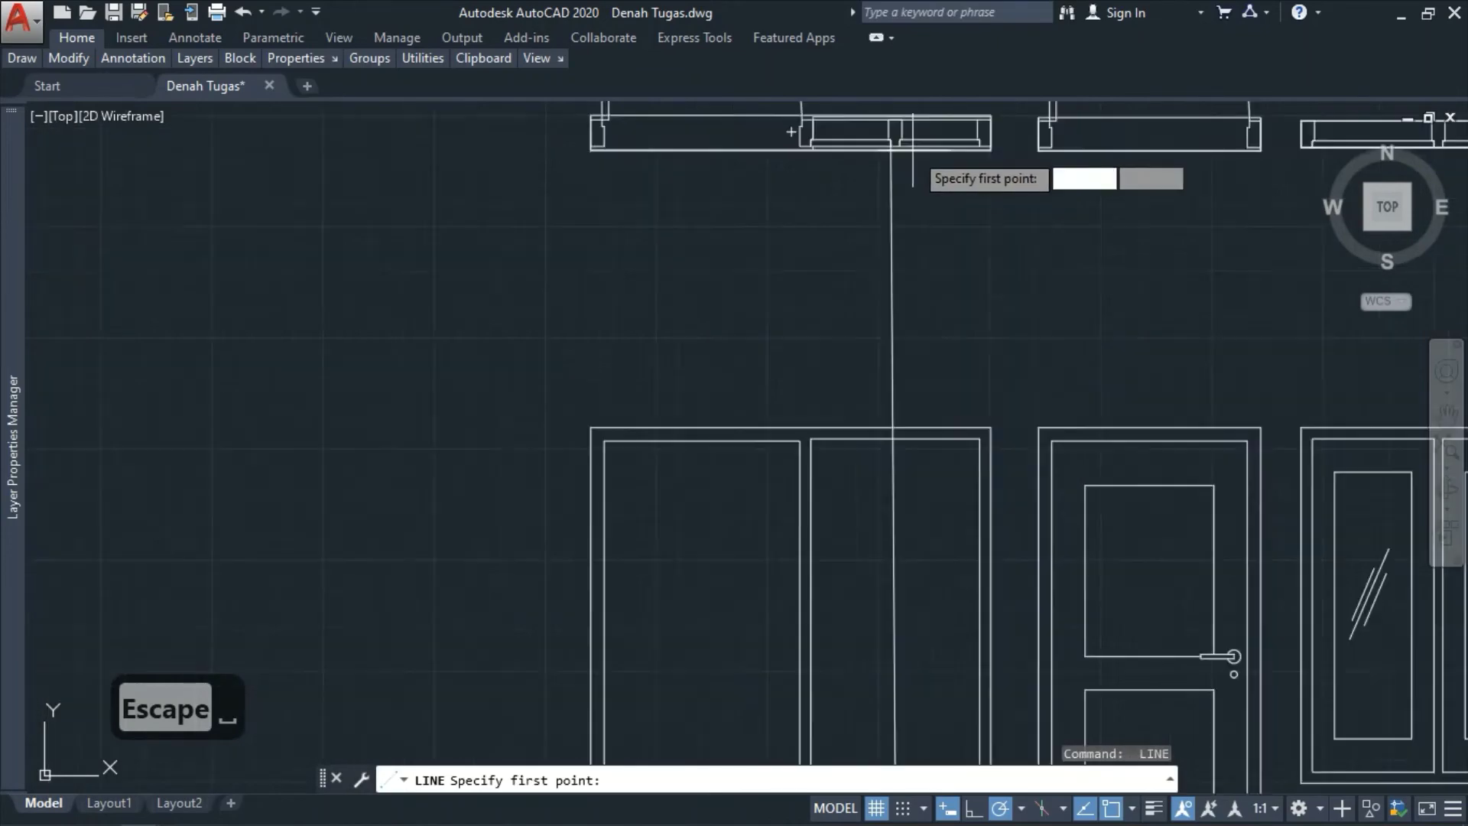
click(891, 155)
scroll(891, 606, down, 4)
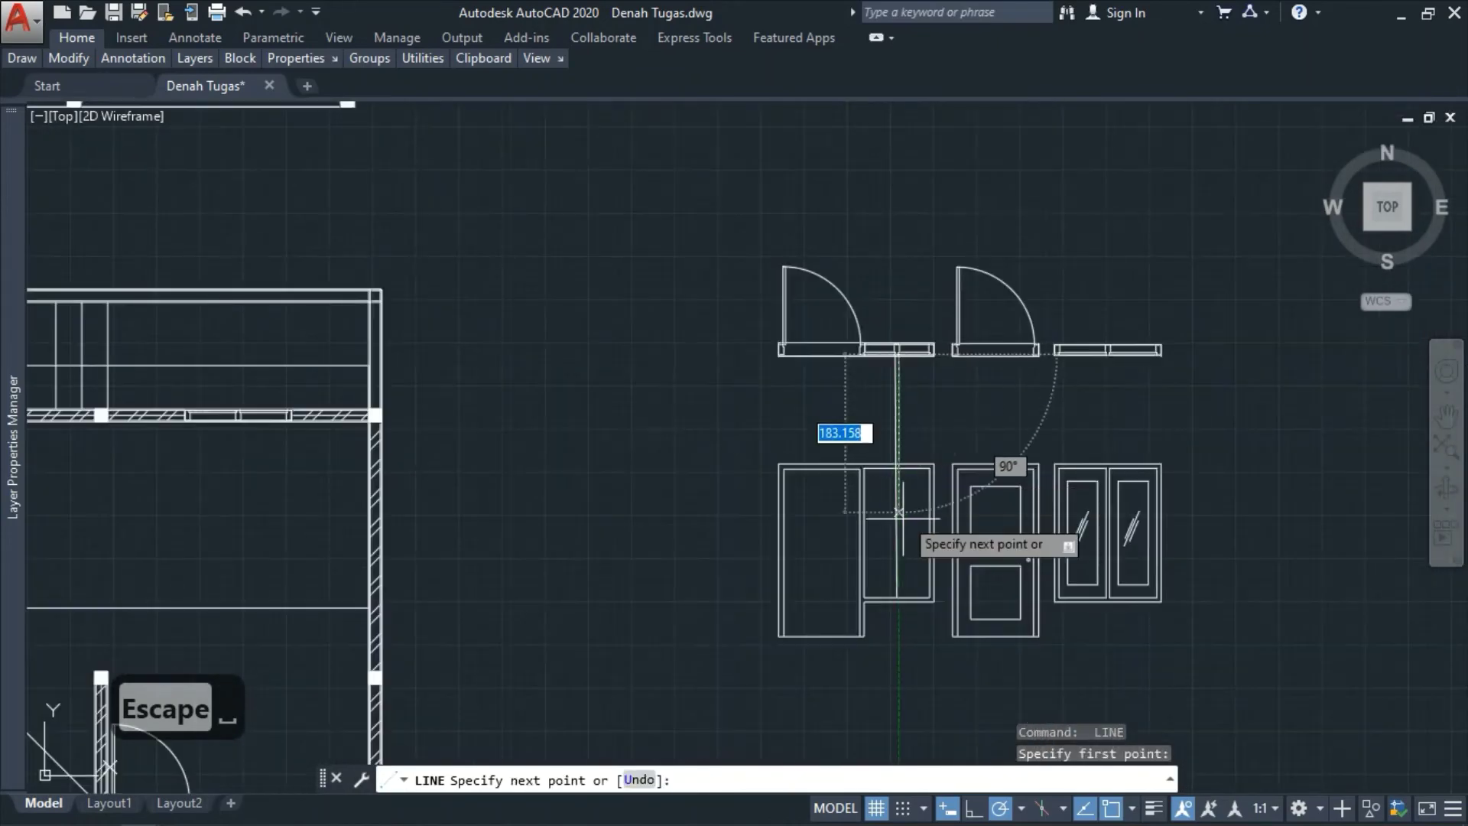
scroll(887, 535, up, 5)
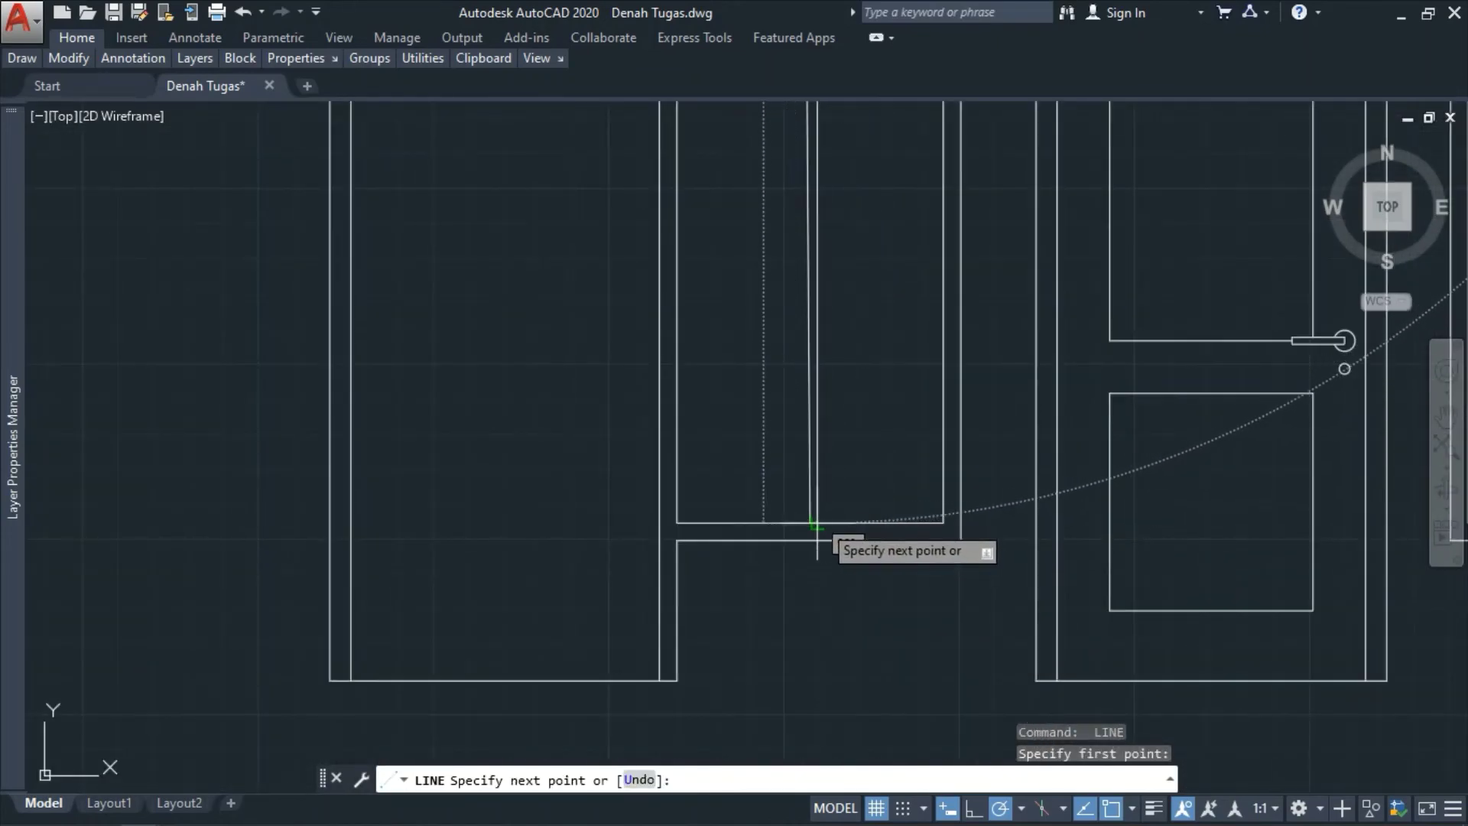
click(816, 523)
key(Escape)
key(ctrl+z)
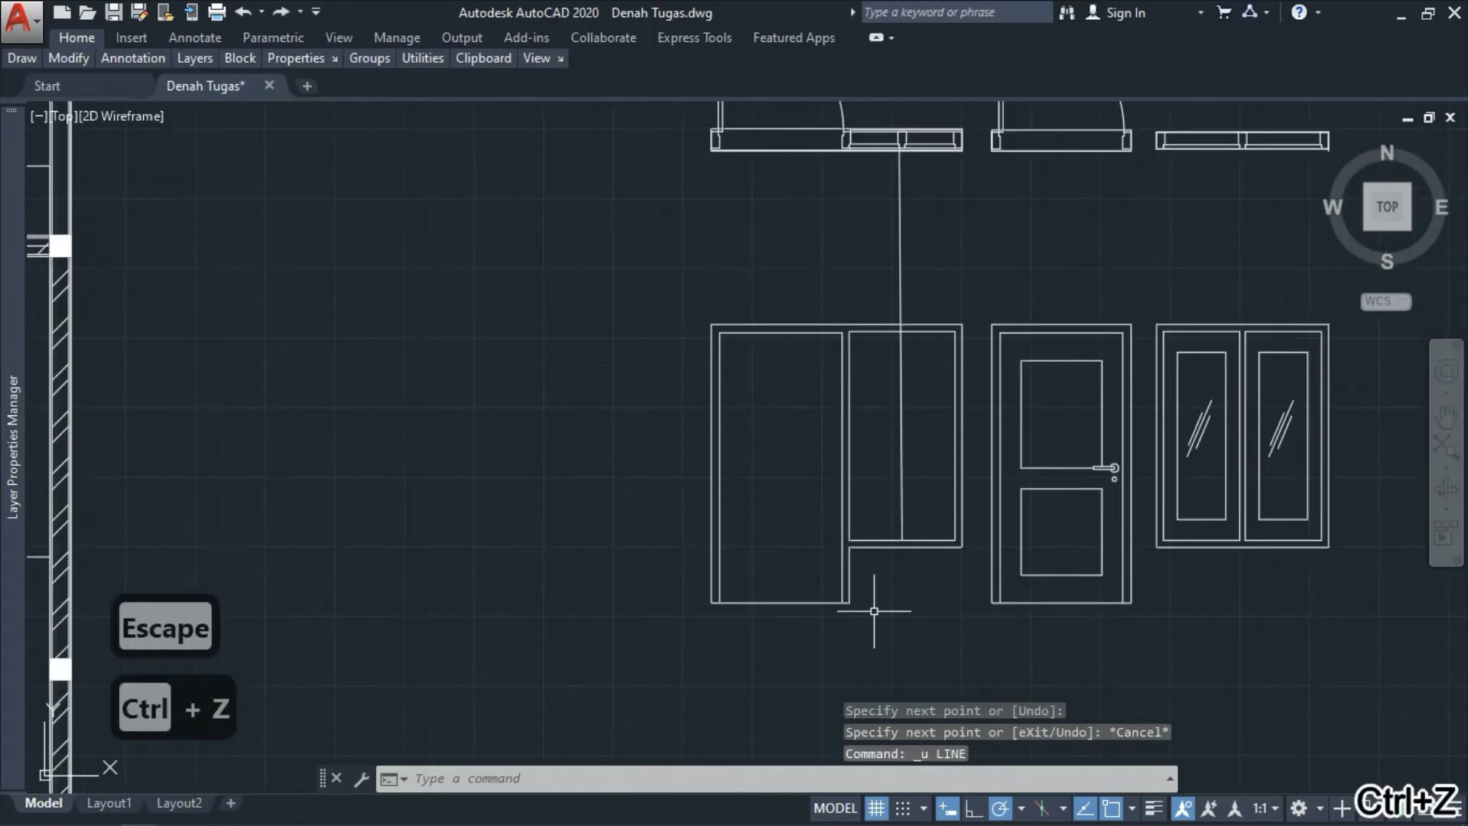
key(ctrl+z)
- Draw short vertical lines straight down from both edges of the mullion in the combined unit's plan symbol
text(l)
key(space)
scroll(904, 162, up, 6)
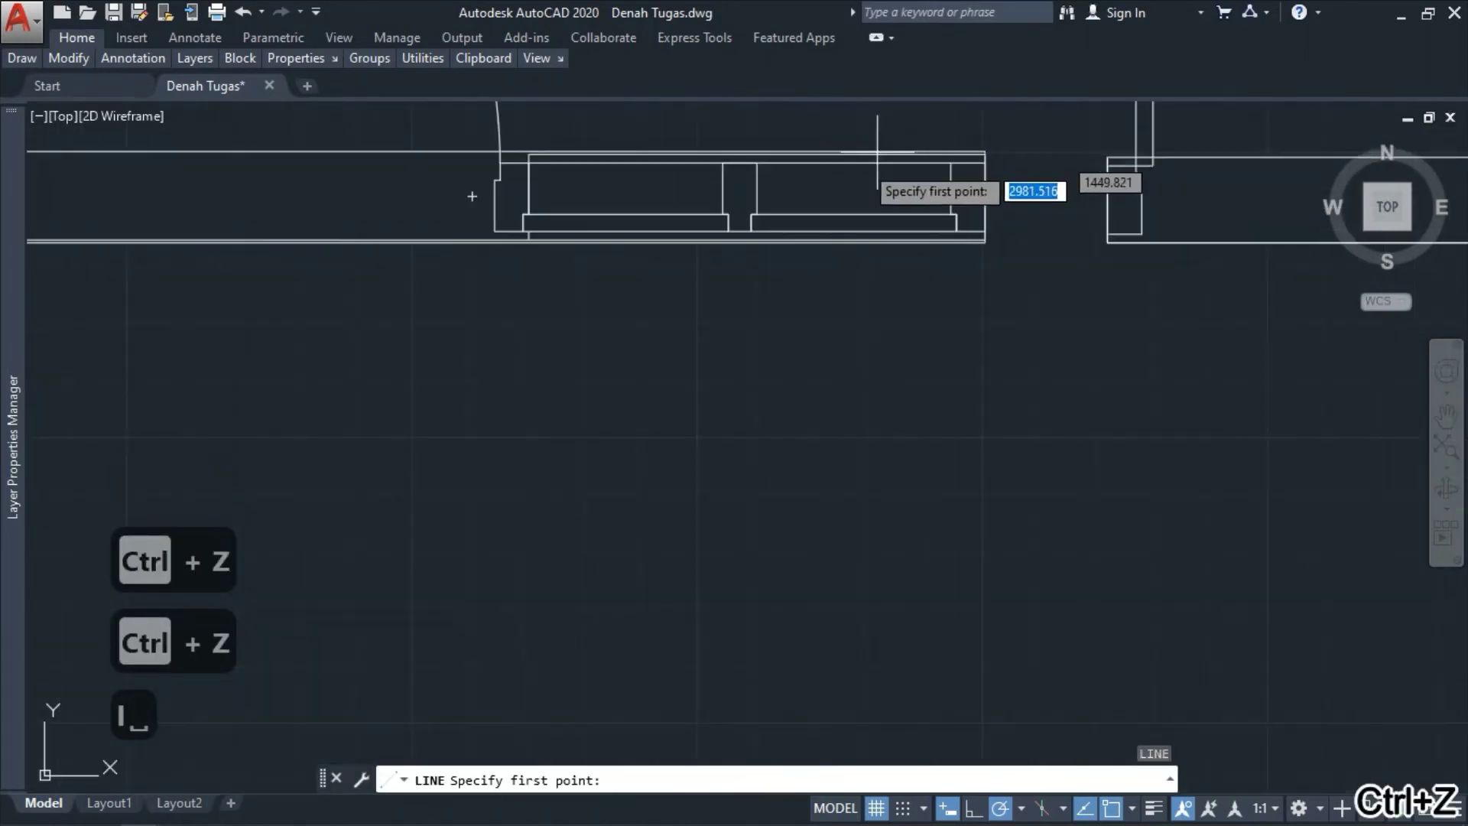
click(729, 231)
click(729, 405)
key(Escape)
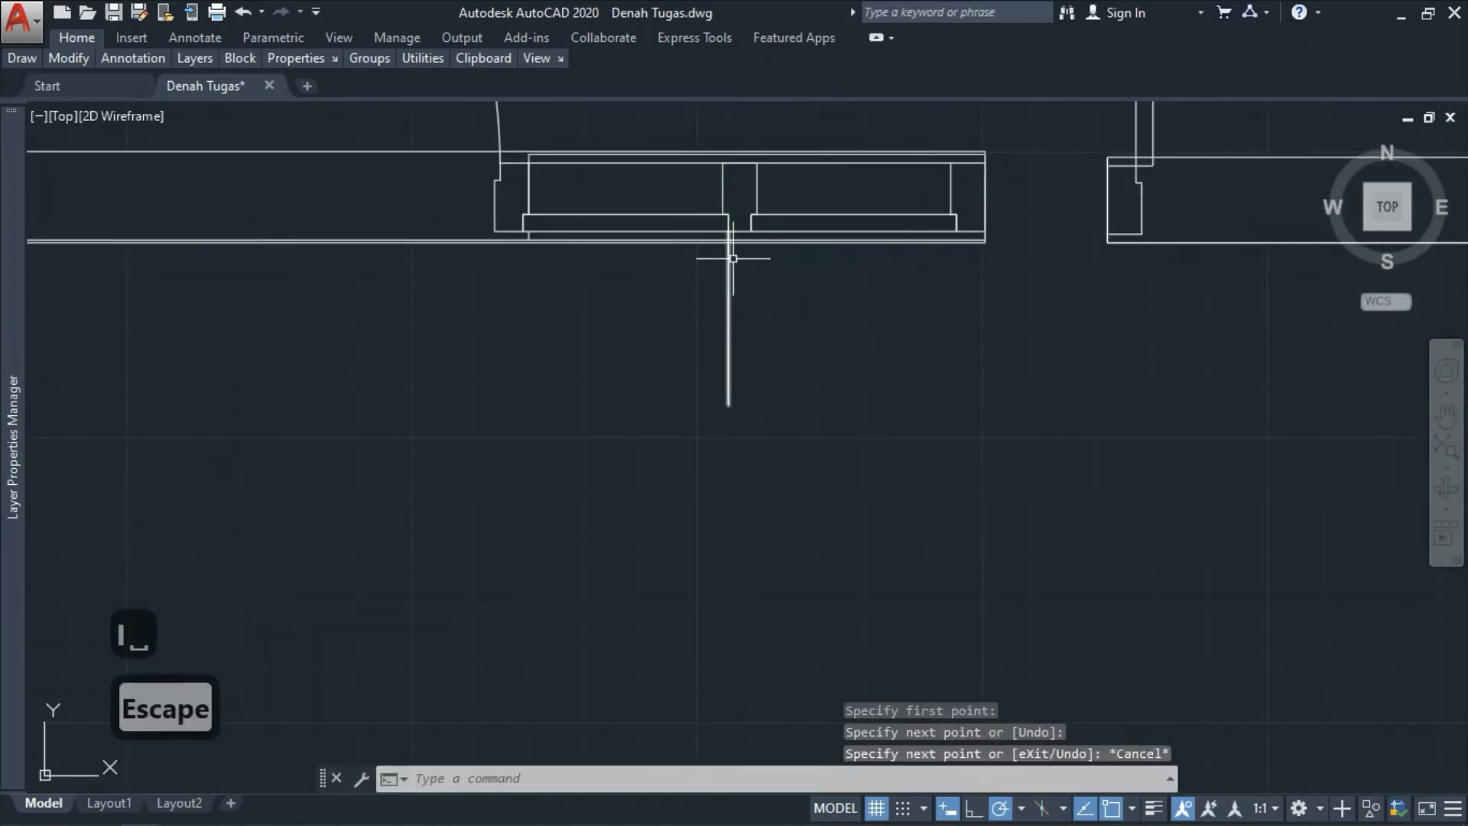
key(space)
click(749, 230)
click(749, 352)
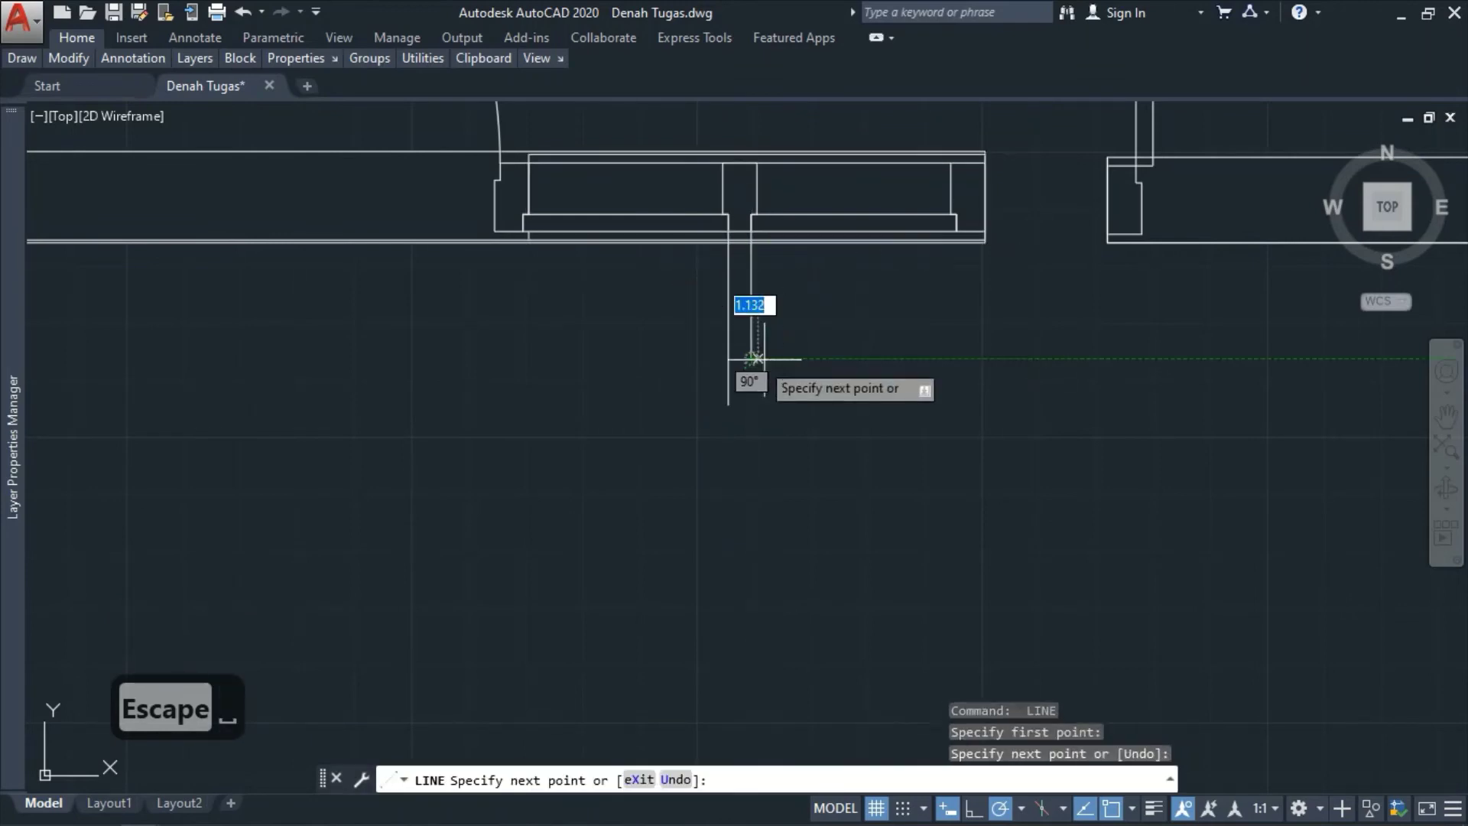
key(Escape)
- Extend both mullion lines down to the inner bottom edge of the combined unit's window
scroll(840, 295, down, 6)
text(ex)
key(space)
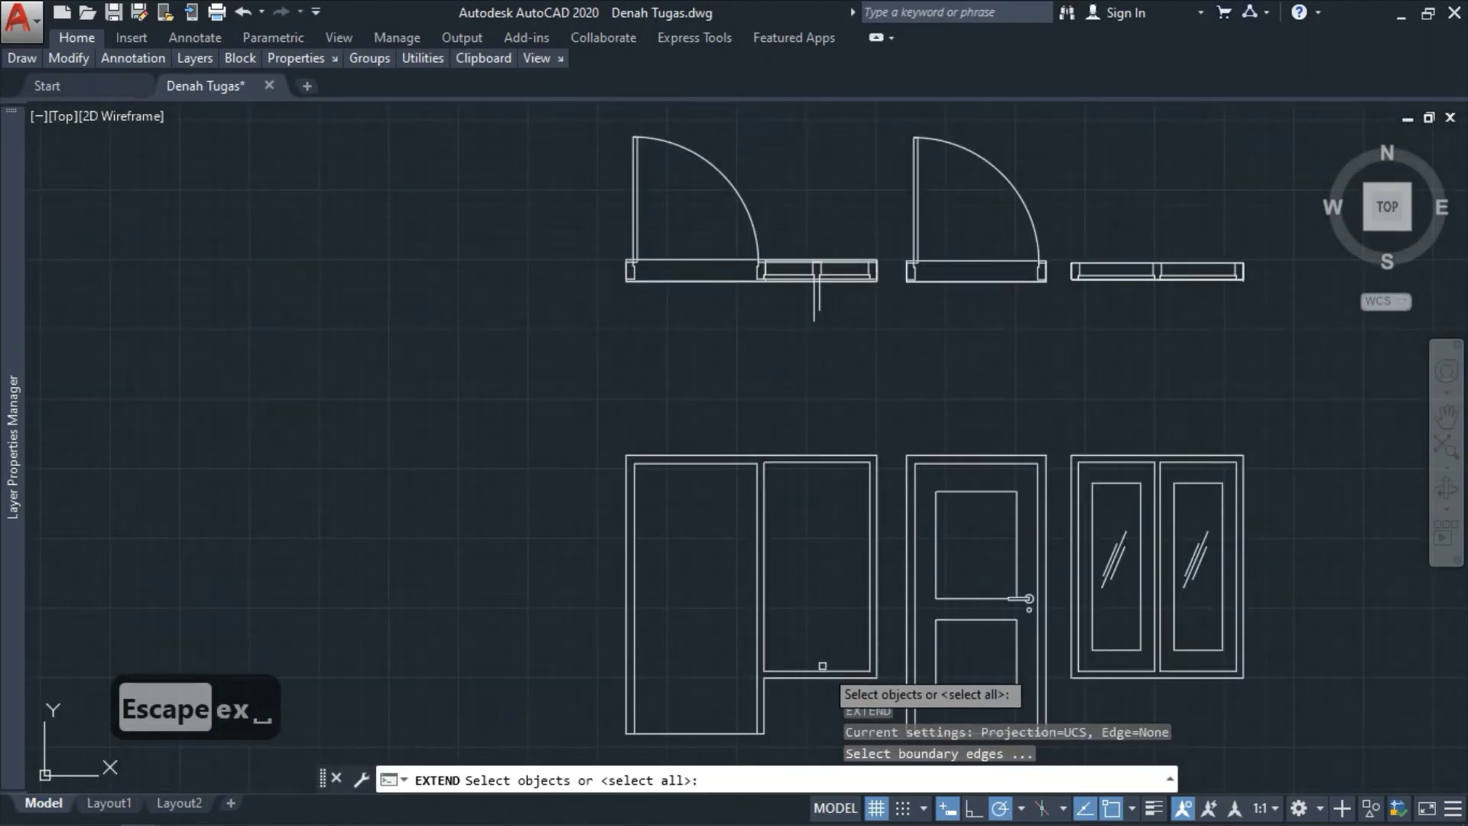
click(816, 671)
key(space)
click(835, 318)
click(805, 301)
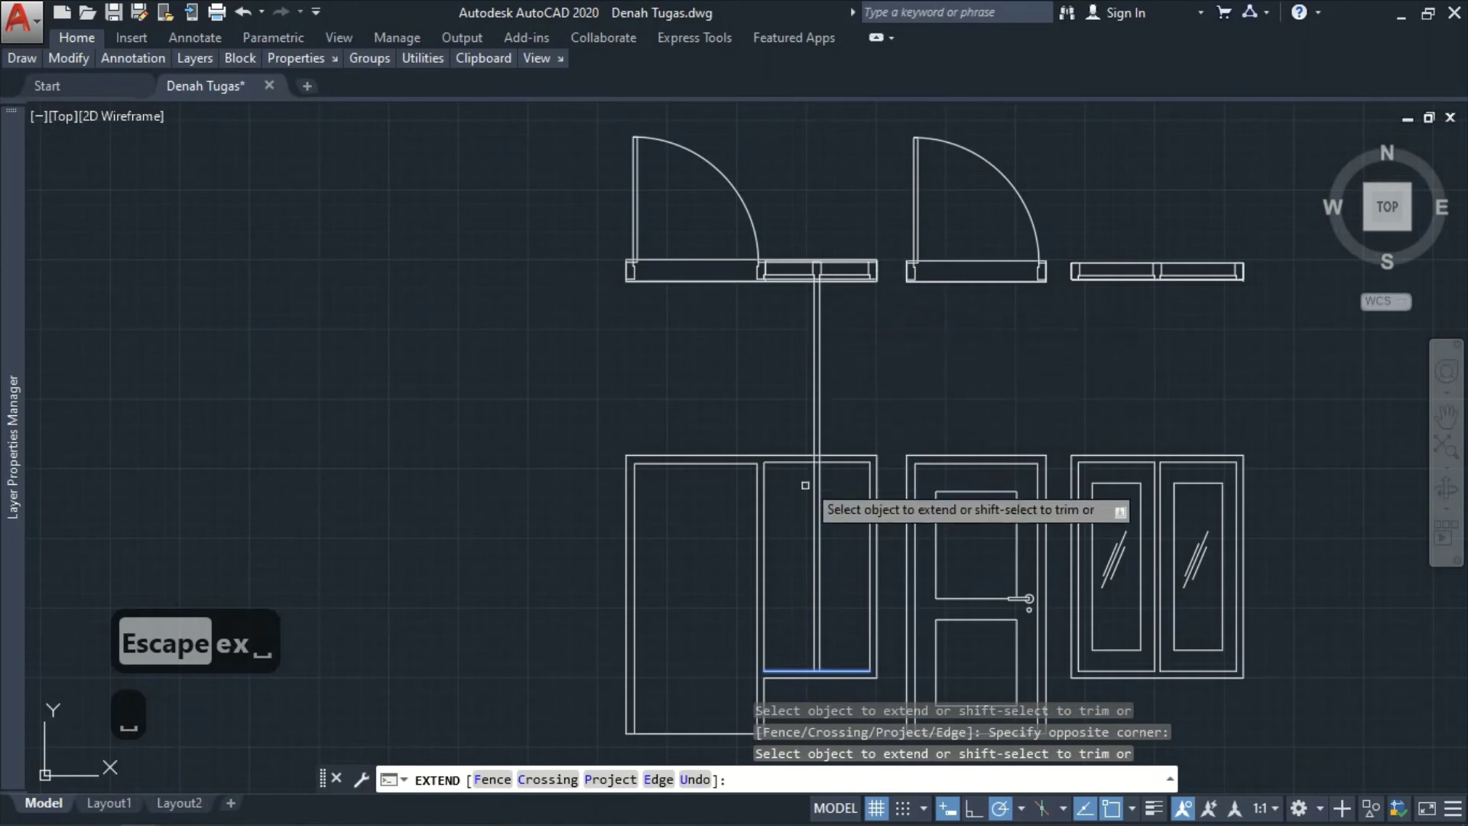
key(Escape)
- Trim the two mullion lines above the inner top edge of the combined unit's window
text(tr)
key(space)
scroll(834, 457, up, 3)
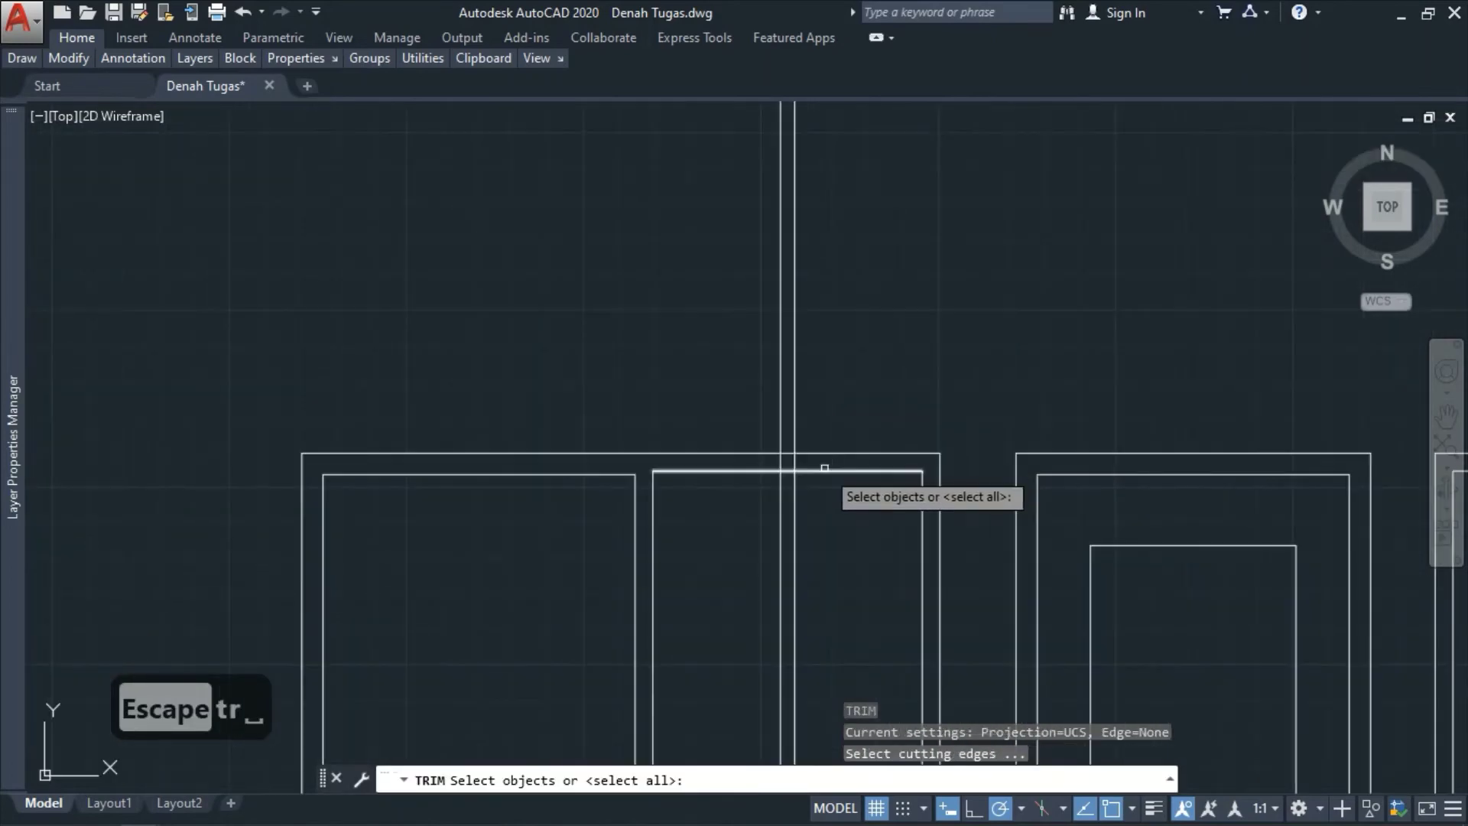
click(826, 466)
key(space)
click(878, 386)
click(697, 318)
scroll(753, 499, down, 3)
key(Escape)
scroll(757, 507, down, 2)
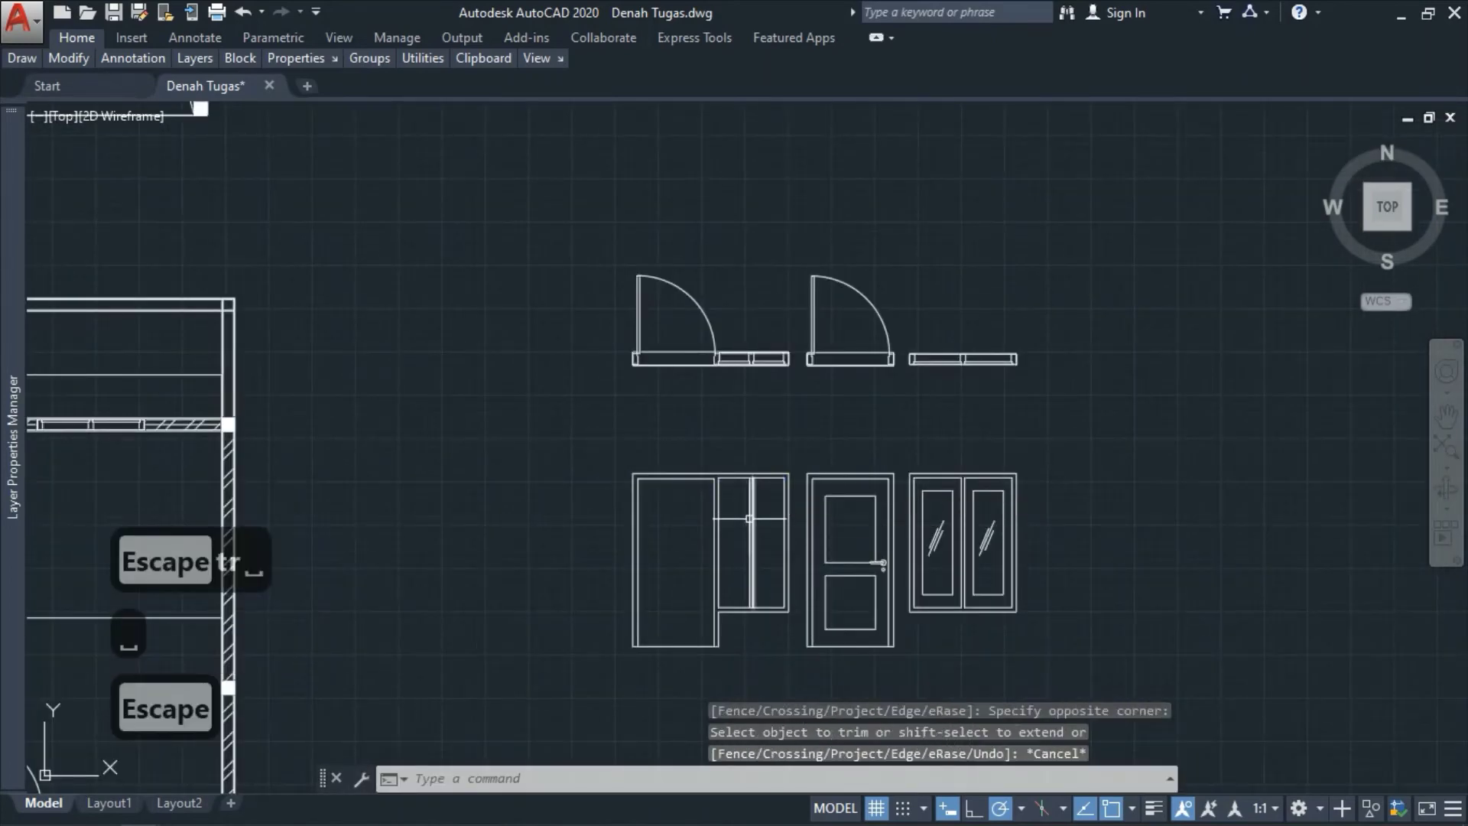
- Trim the window's inner bottom and top edges between the two mullion lines
scroll(752, 646, up, 4)
text(tr)
key(space)
scroll(753, 642, up, 3)
key(space)
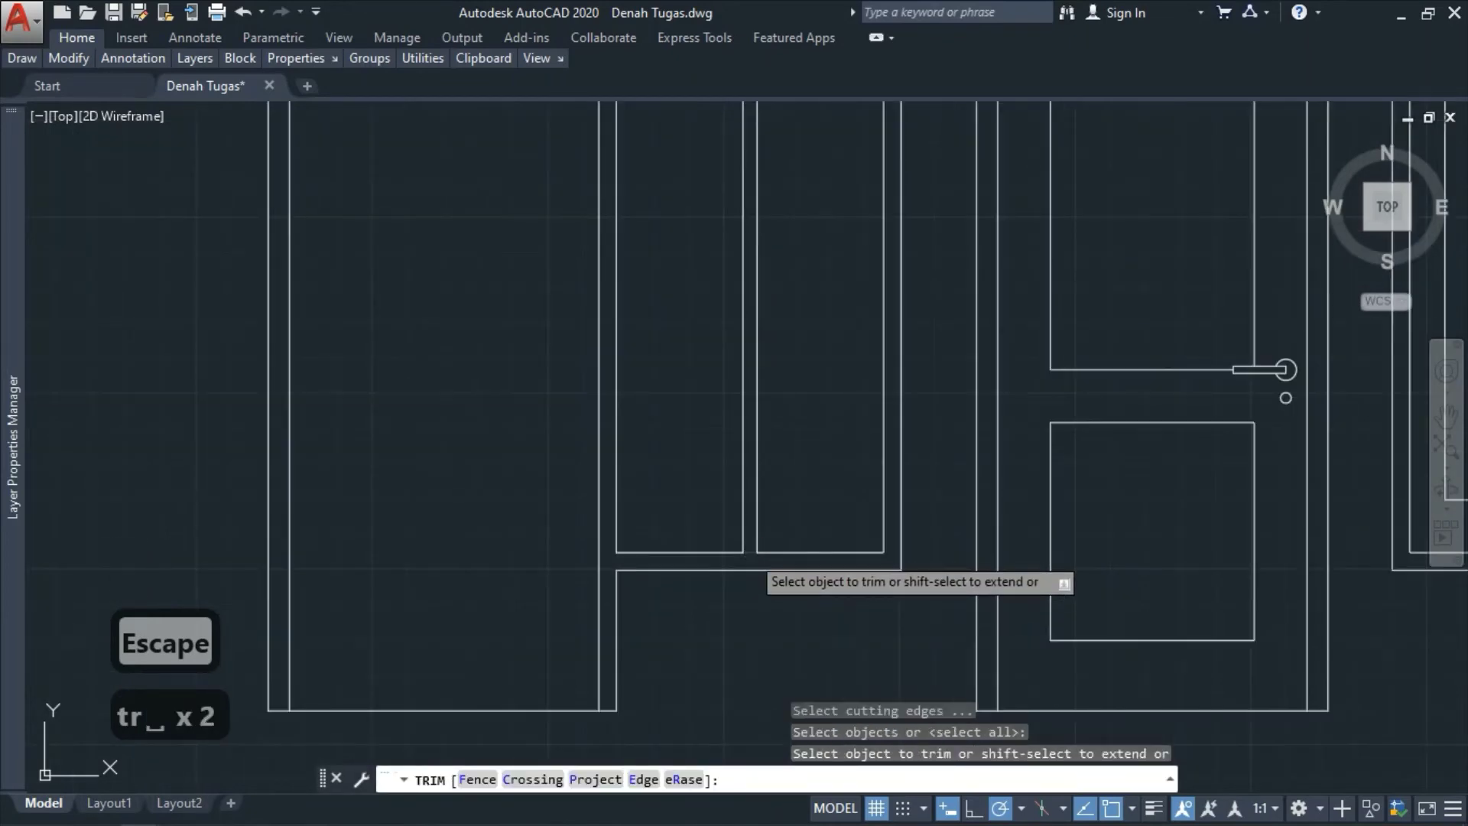
scroll(751, 554, down, 3)
scroll(760, 466, up, 5)
click(758, 475)
click(766, 463)
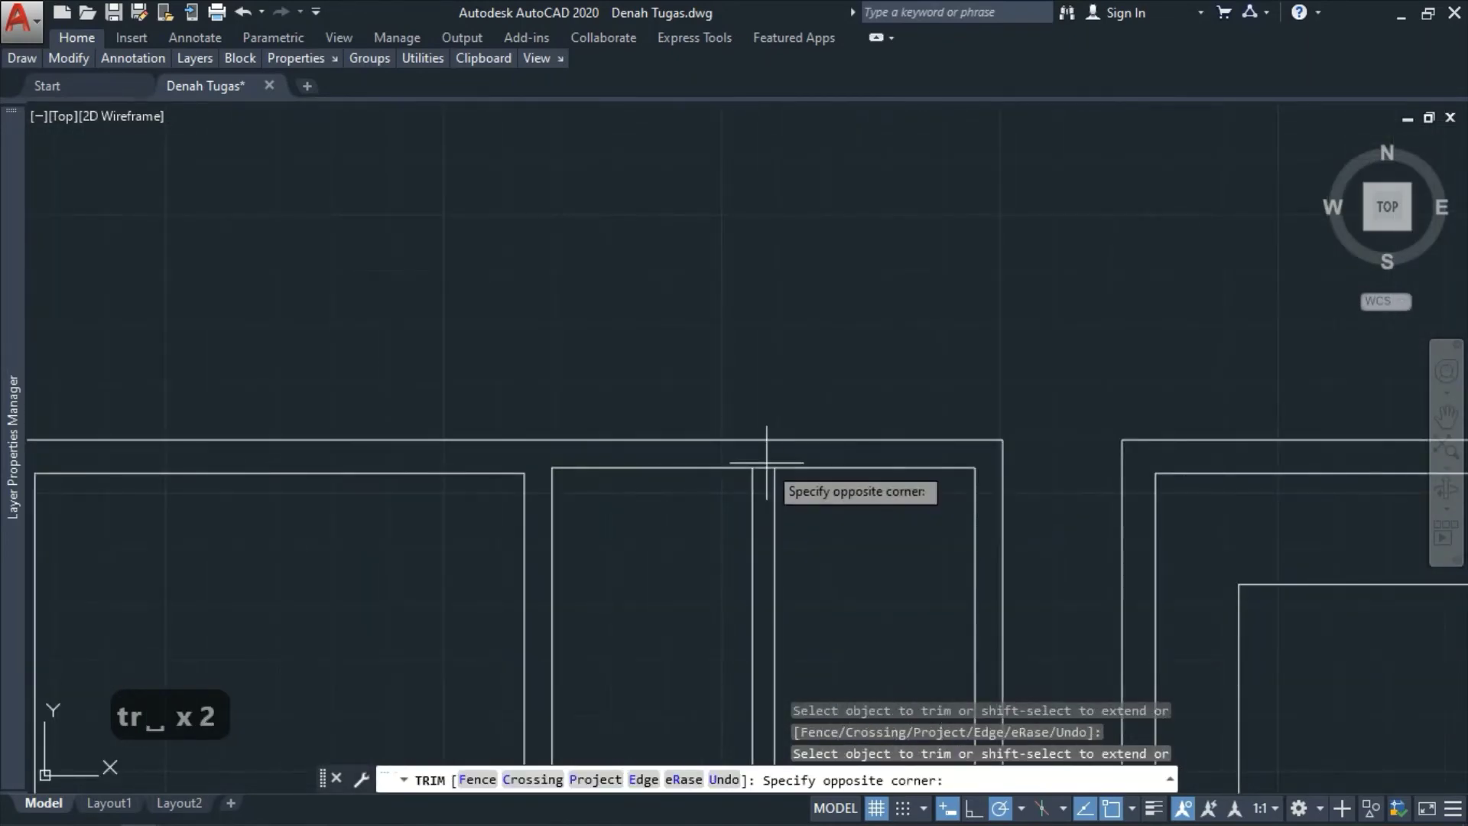
key(Escape)
scroll(772, 367, down, 3)
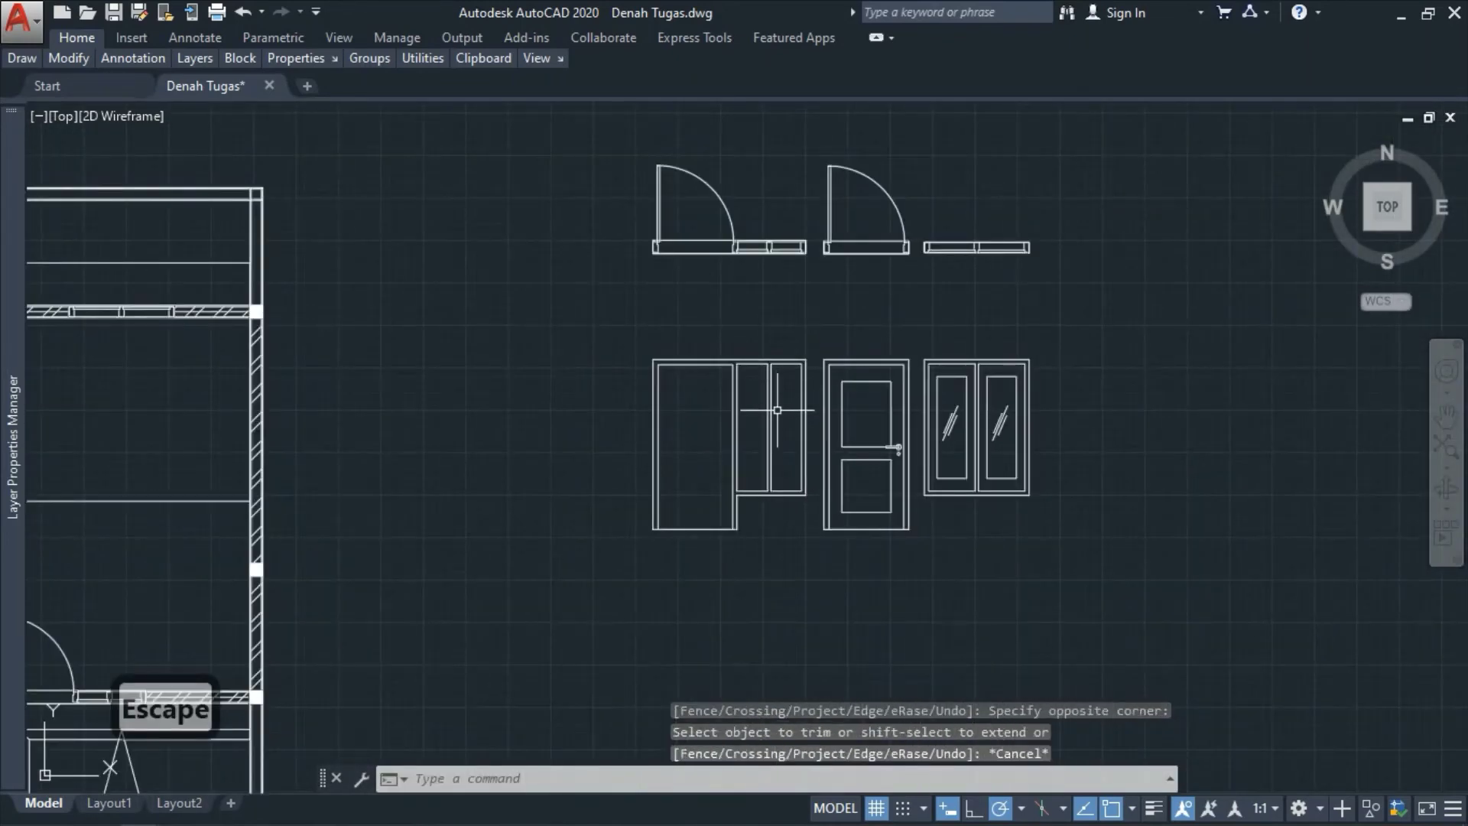
scroll(777, 410, up, 2)
scroll(757, 441, up, 2)
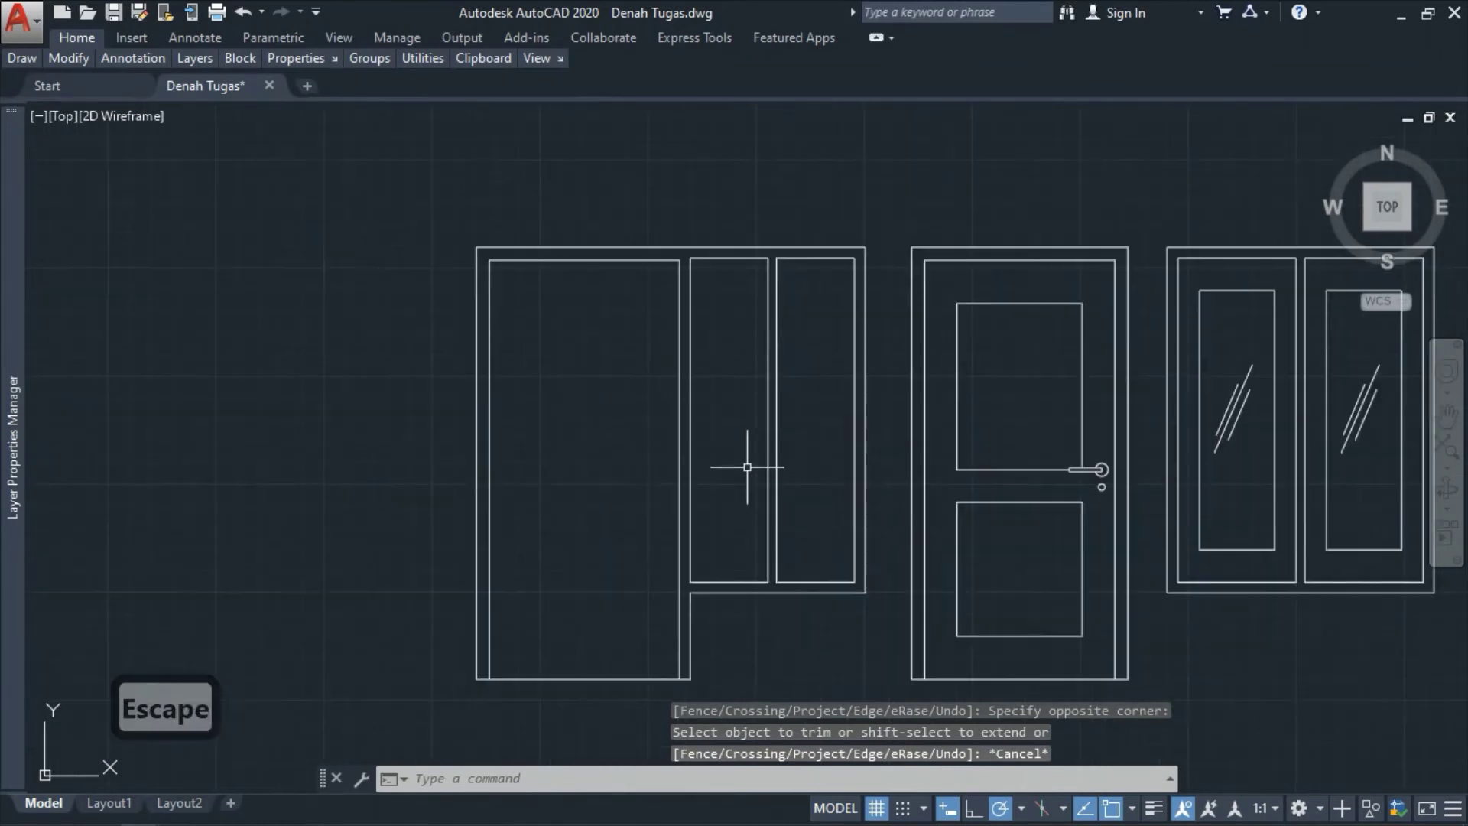
text(f)
key(space)
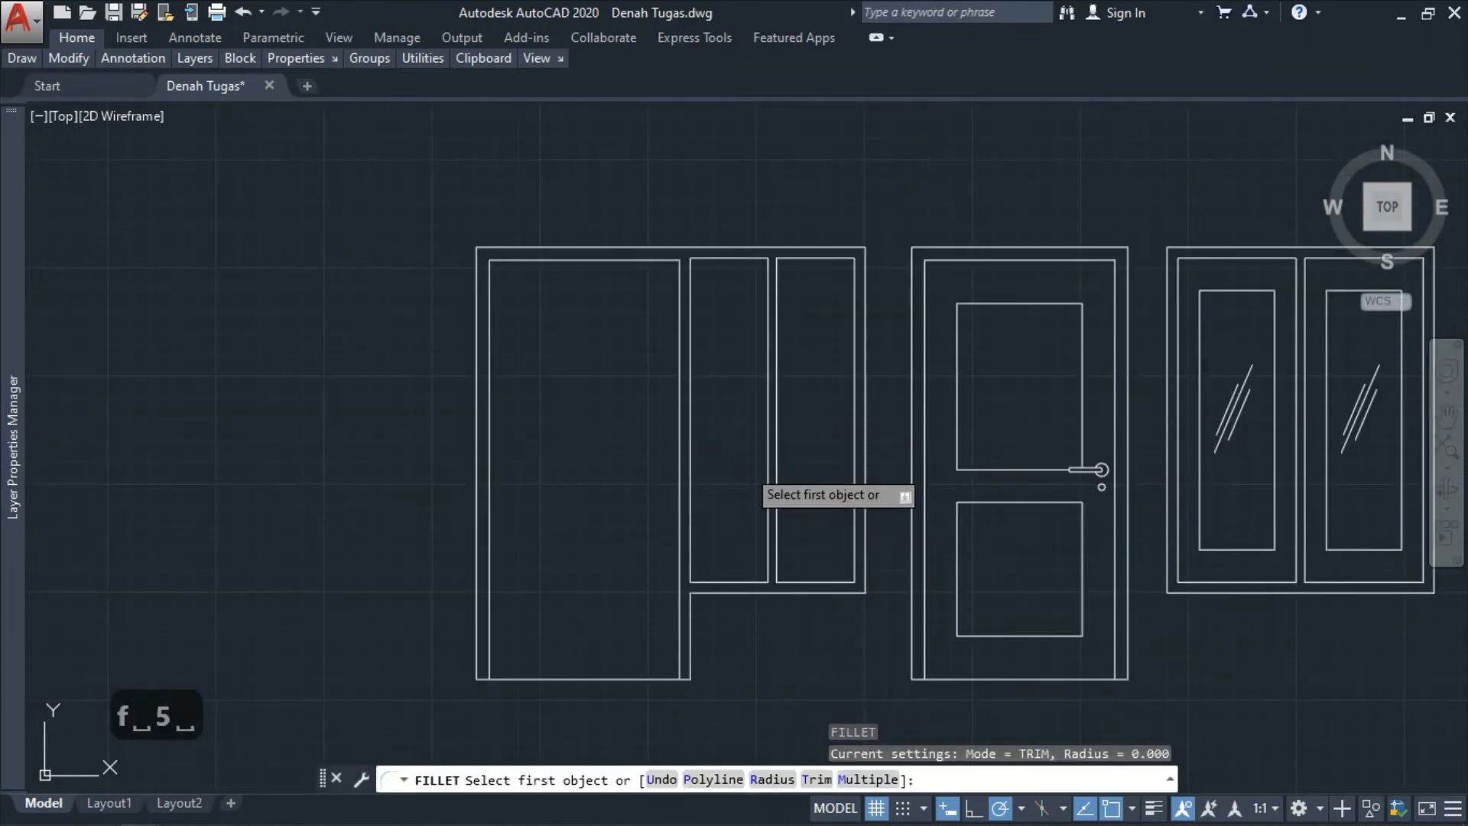
text(5)
key(space)
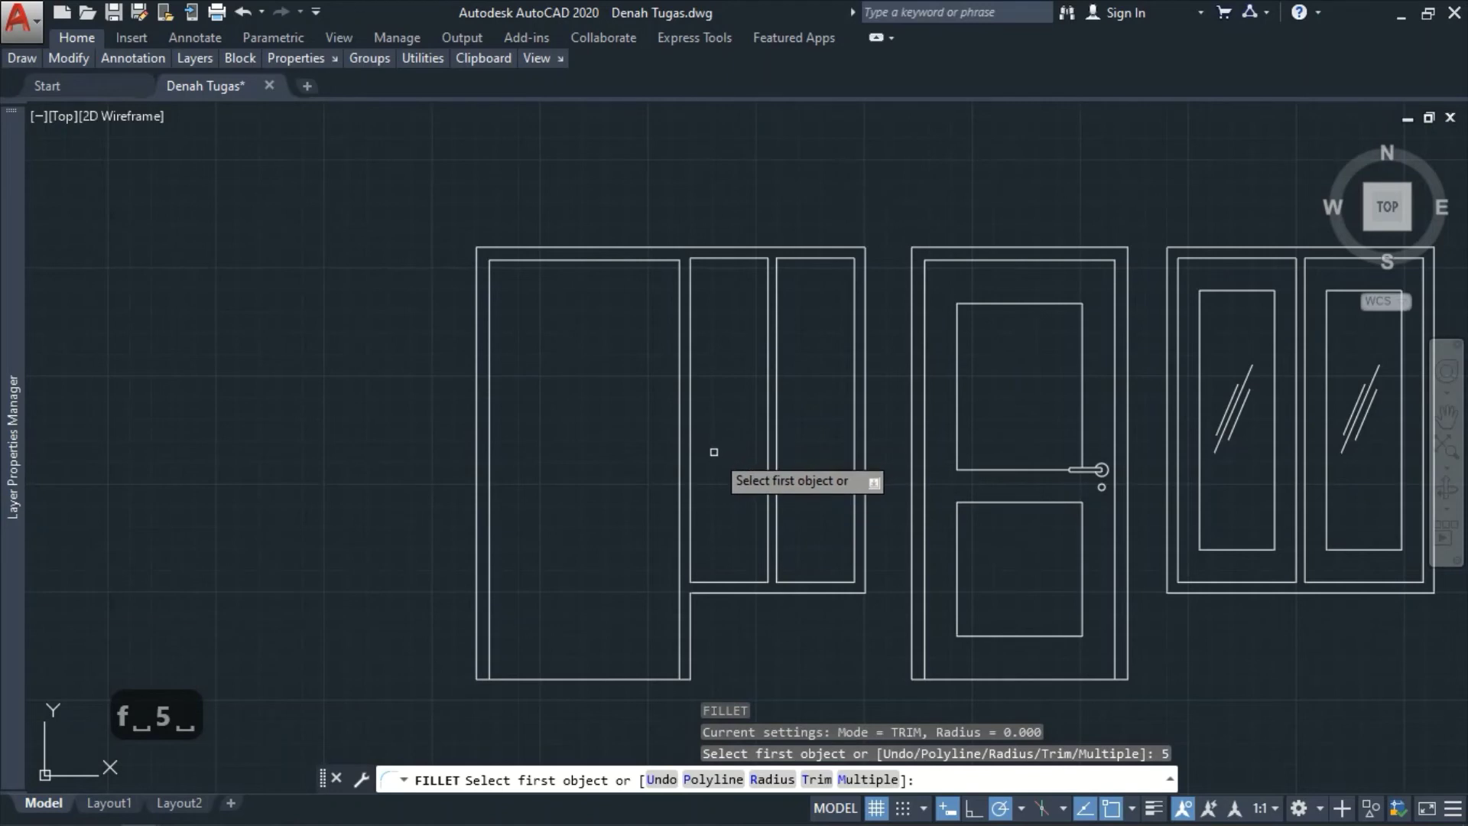
key(Escape)
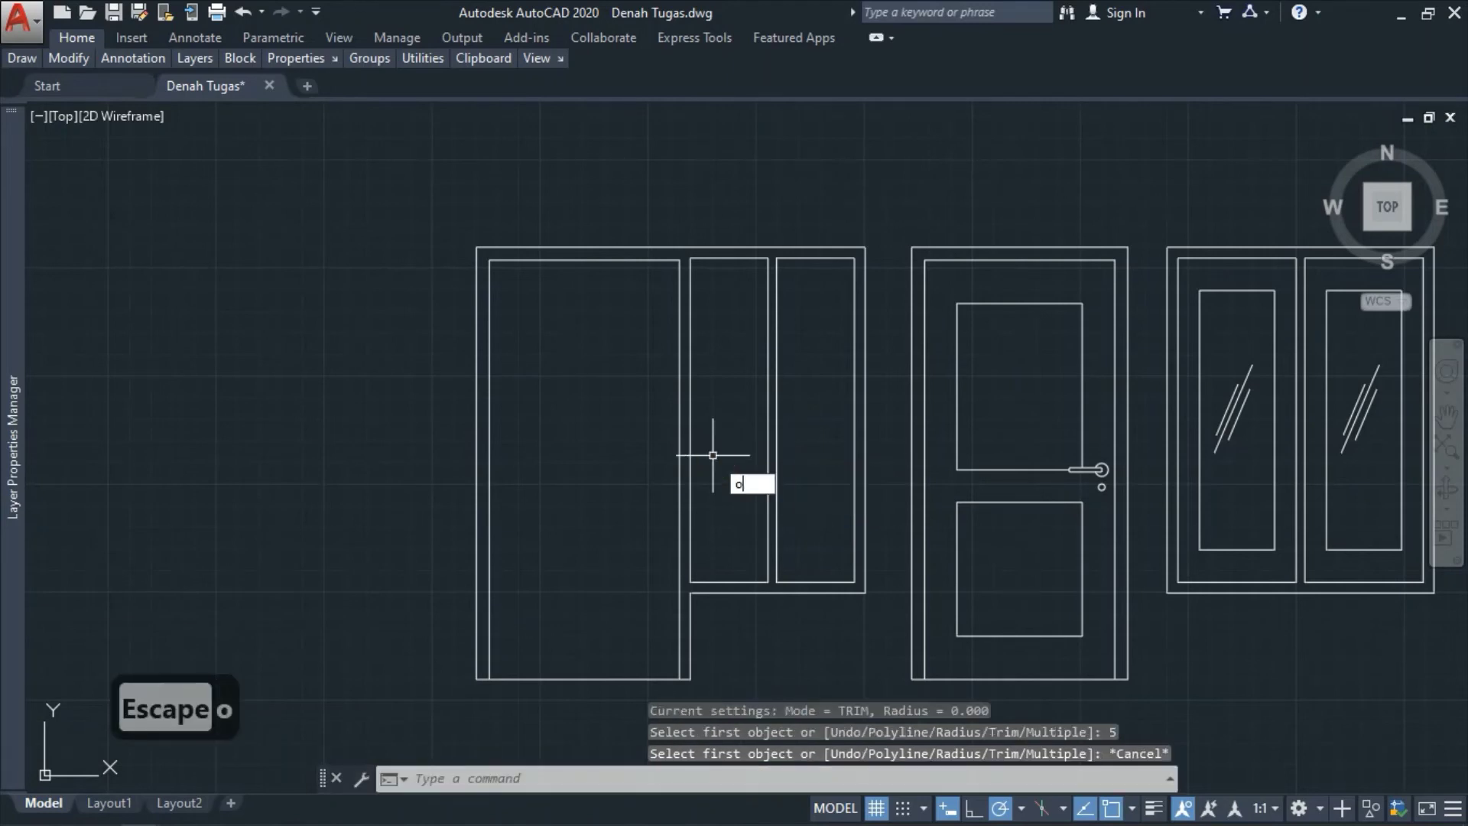
- Try to offset the left edge of the window's left pane 5 inward, and undo that offset
text(o)
key(space)
text(5)
key(space)
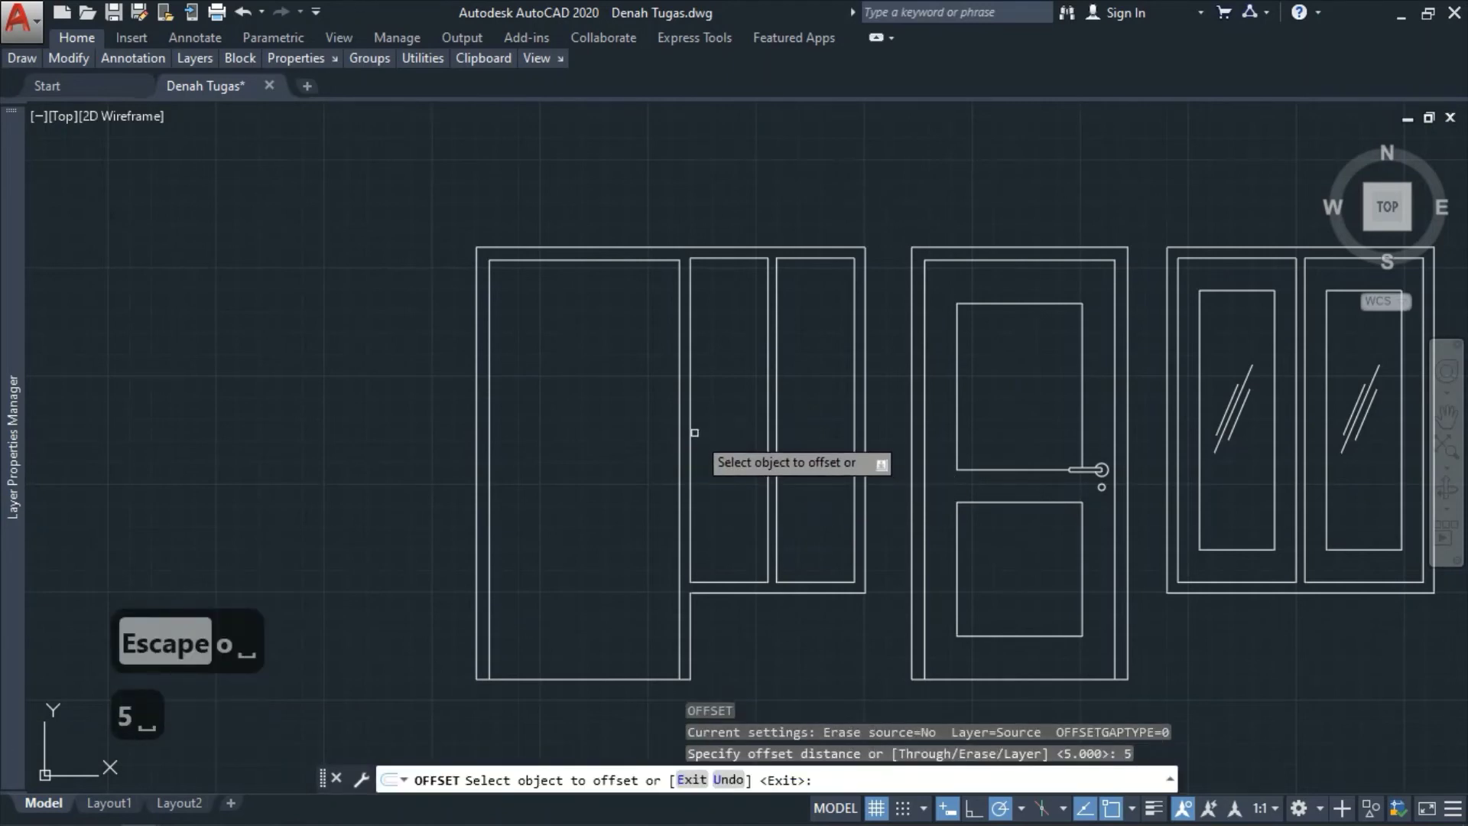
click(691, 428)
click(737, 426)
key(Escape)
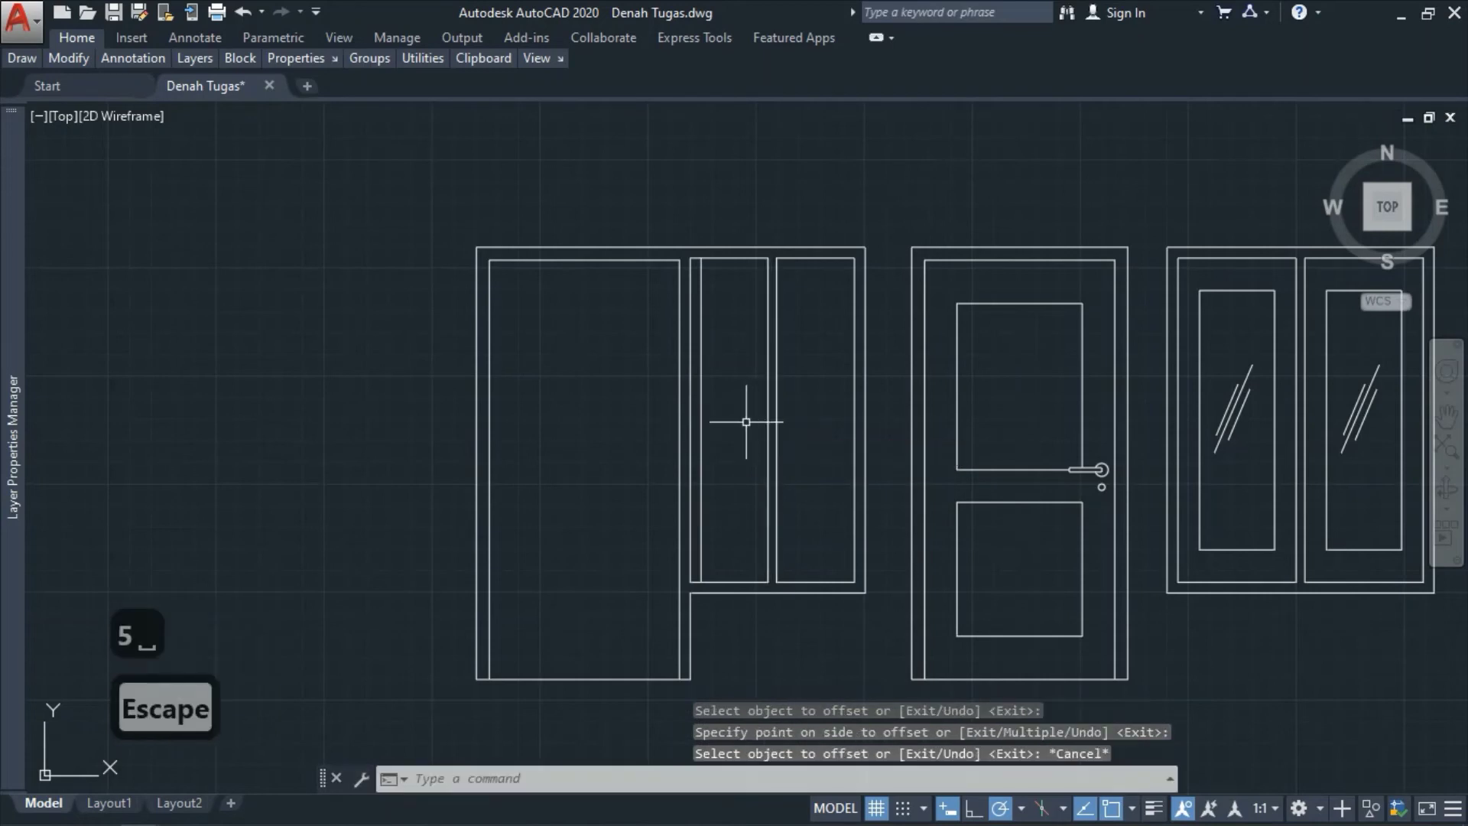
key(ctrl+z)
- Offset both vertical edges of the combined unit's left window pane inward by 8
text(o)
key(space)
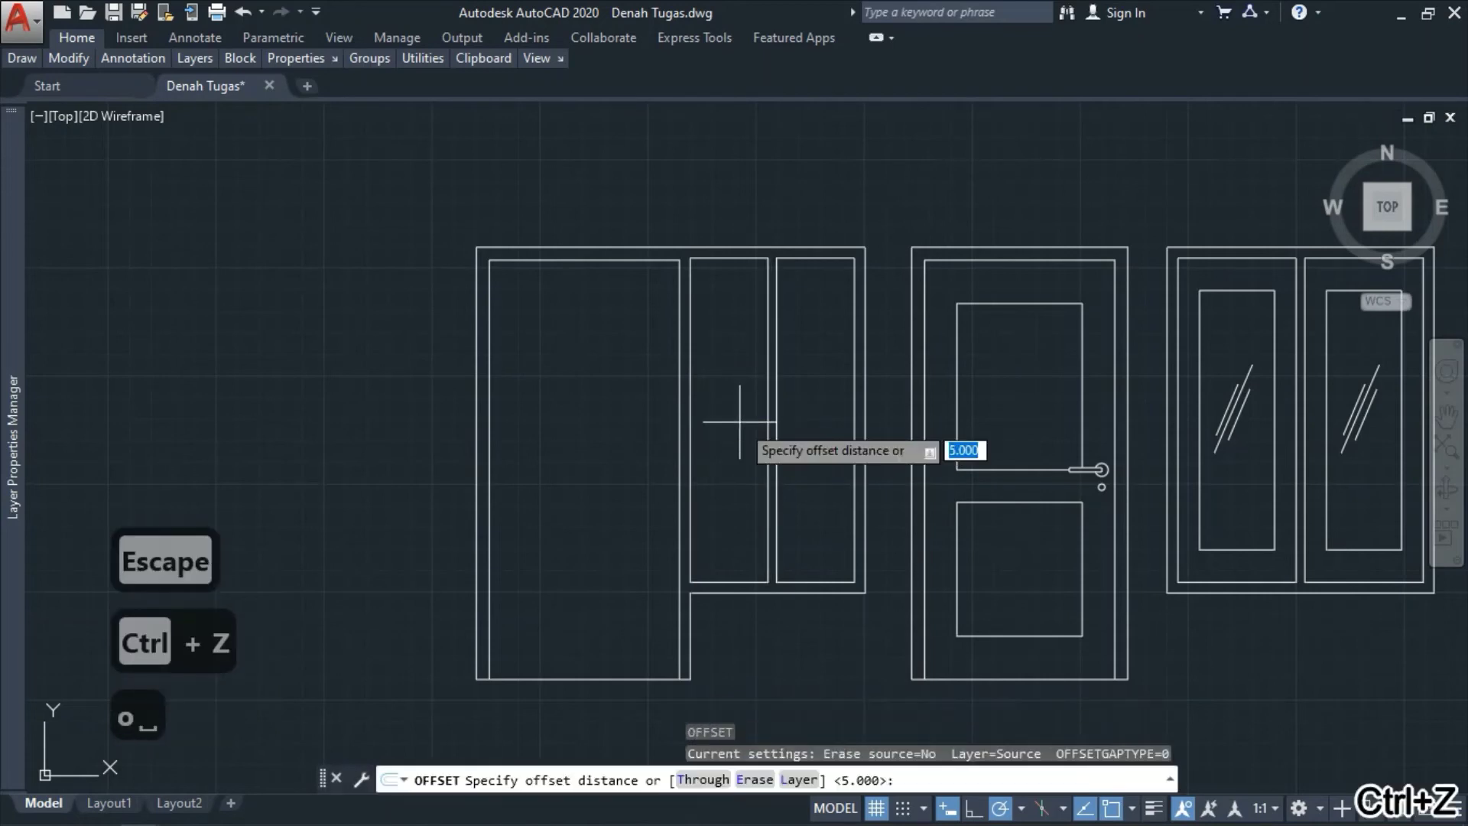
text(1)
key(BackSpace)
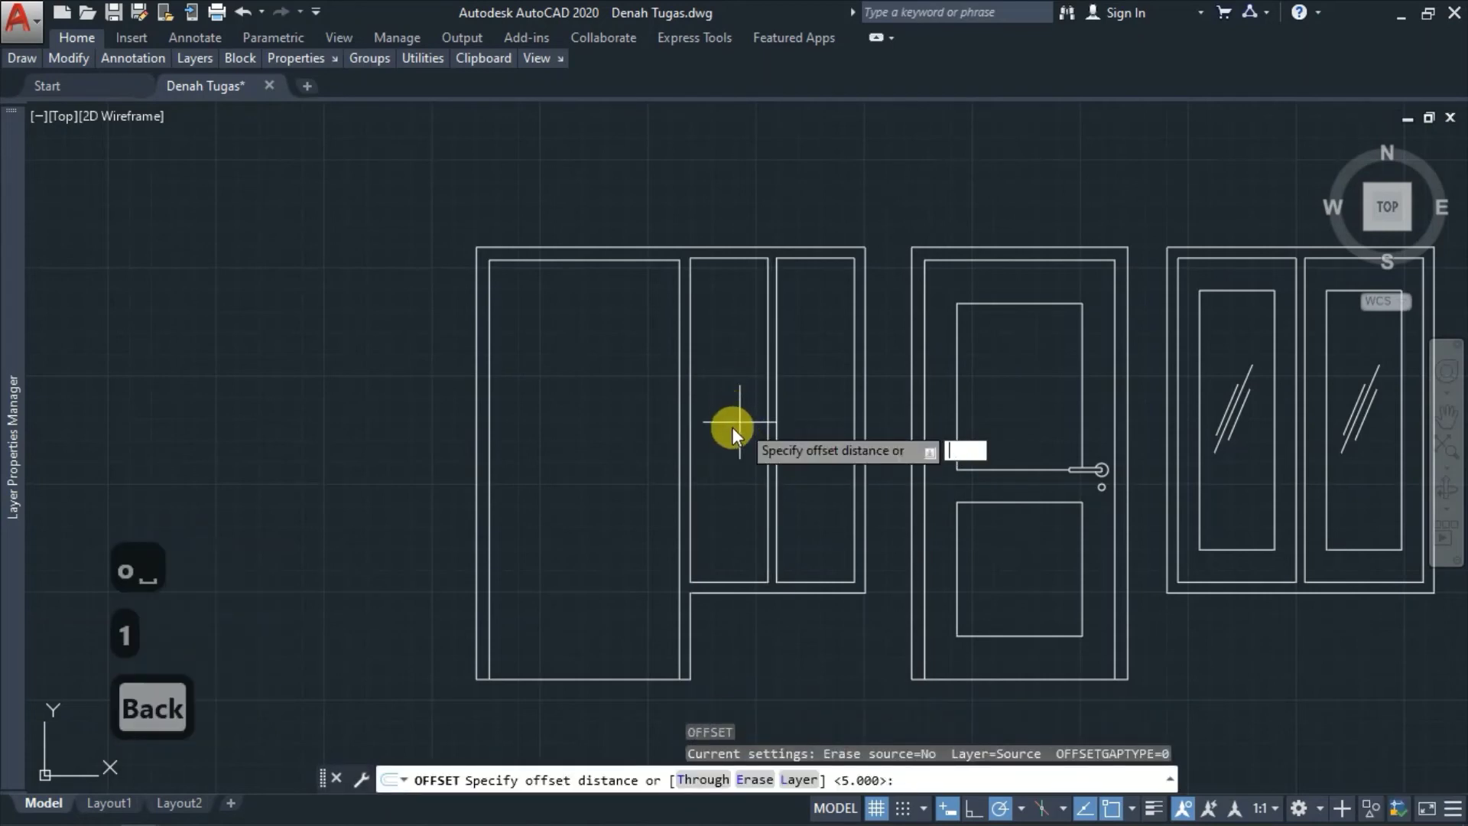
text(8)
key(space)
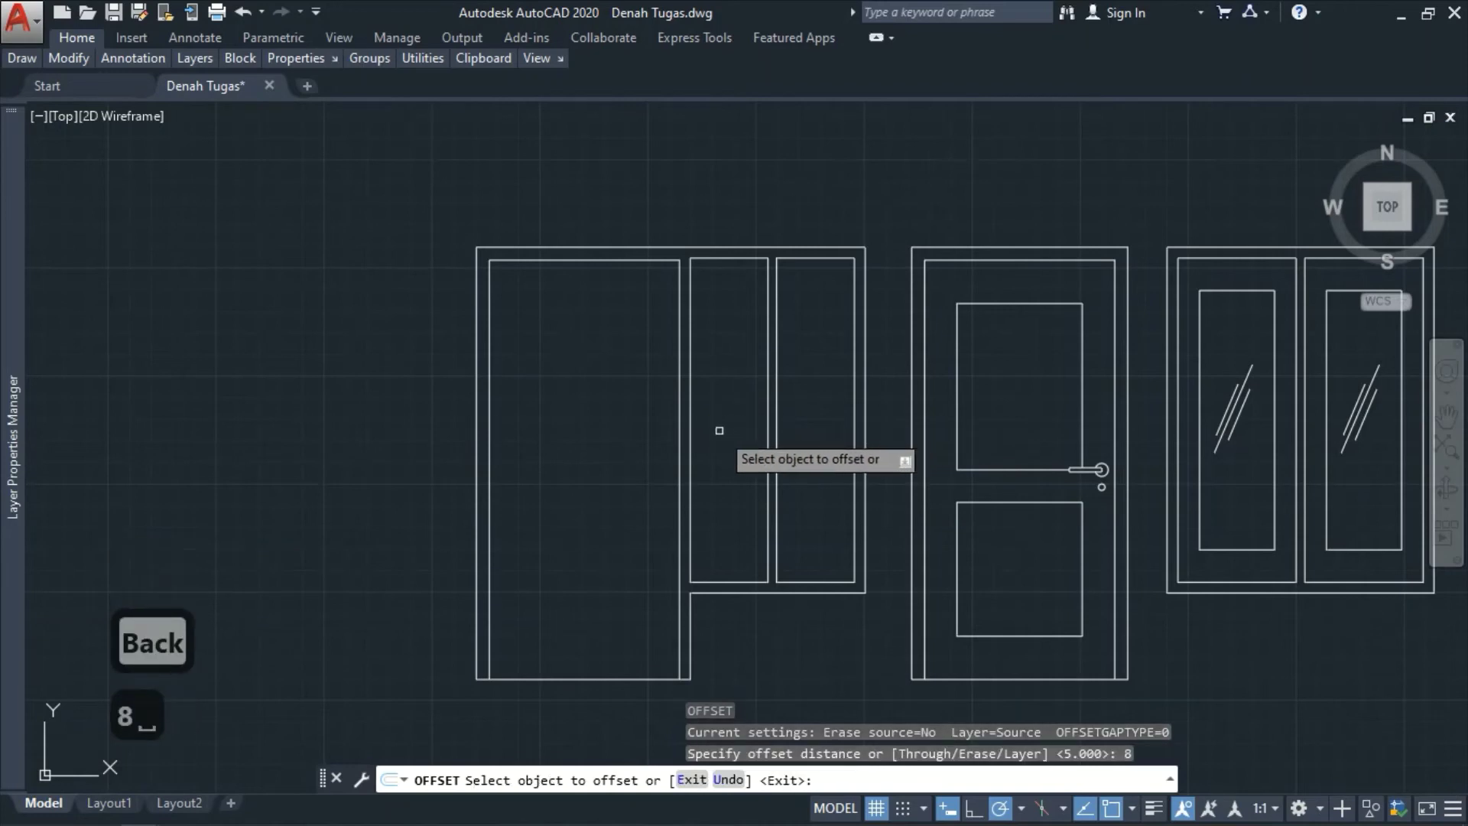
click(691, 411)
click(752, 410)
click(764, 405)
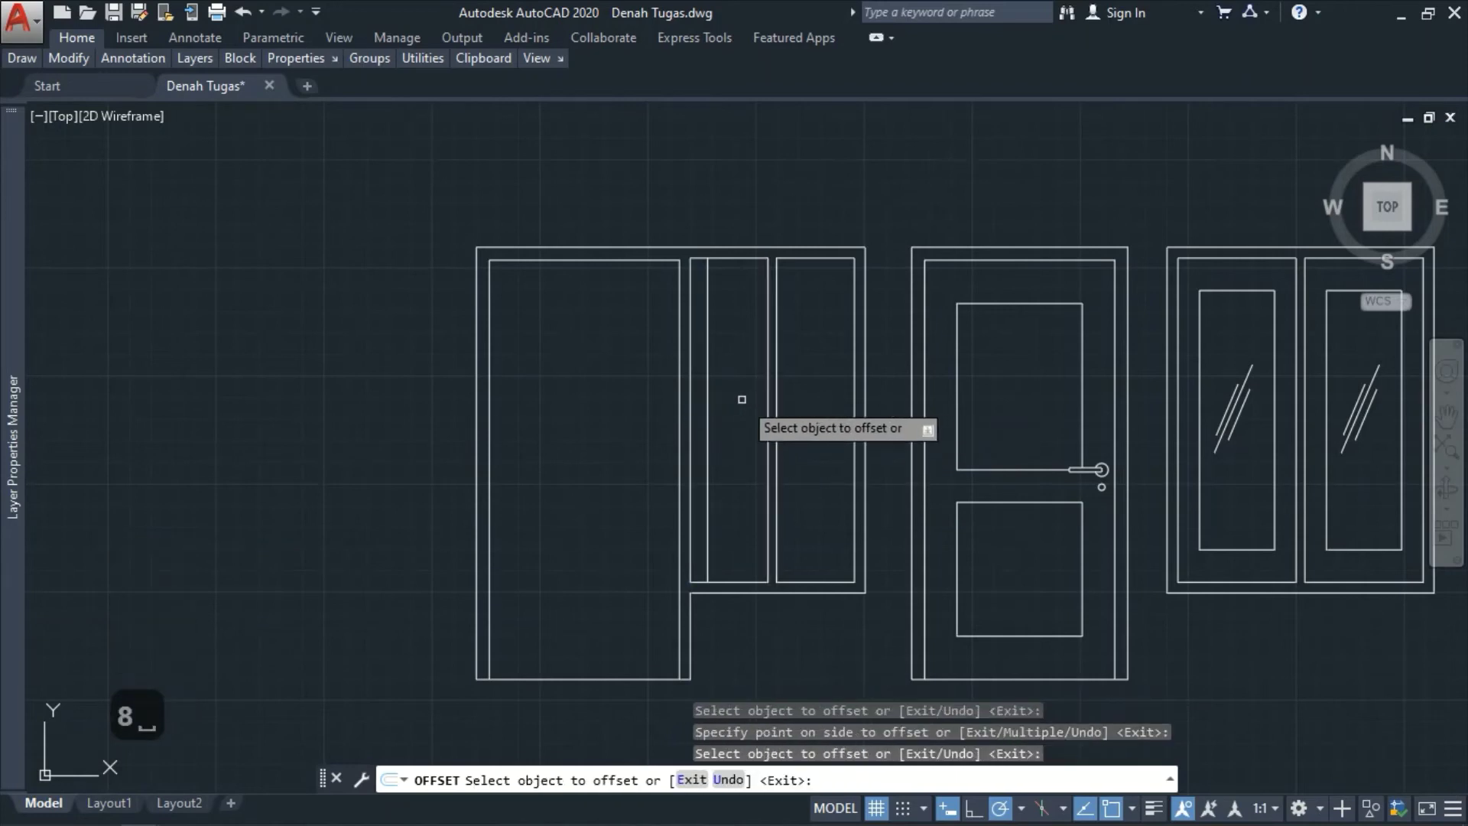
click(742, 399)
click(772, 405)
click(742, 402)
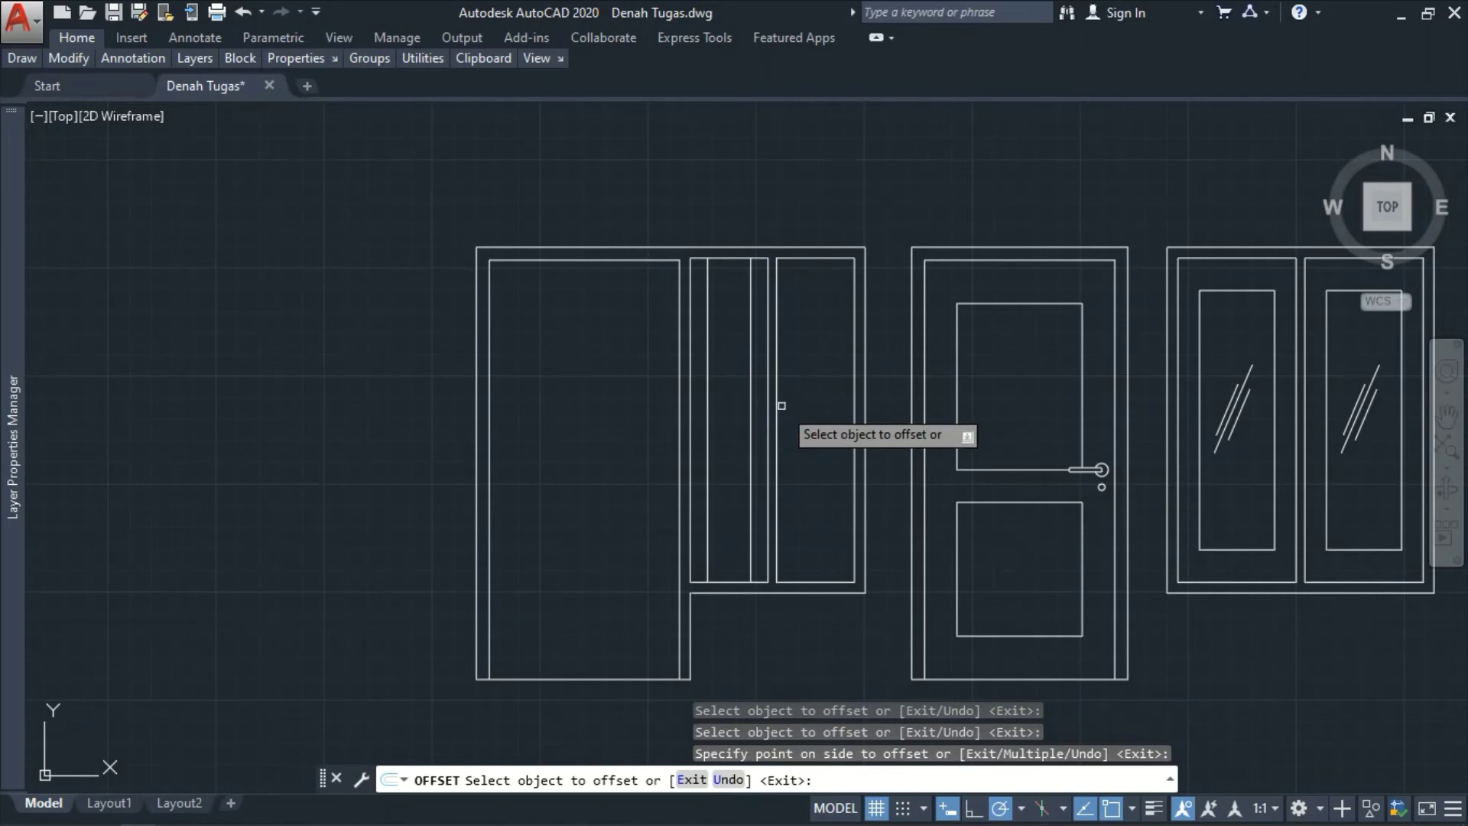
- Offset both vertical edges of the combined unit's right window pane inward by 8
click(781, 406)
click(779, 403)
click(810, 409)
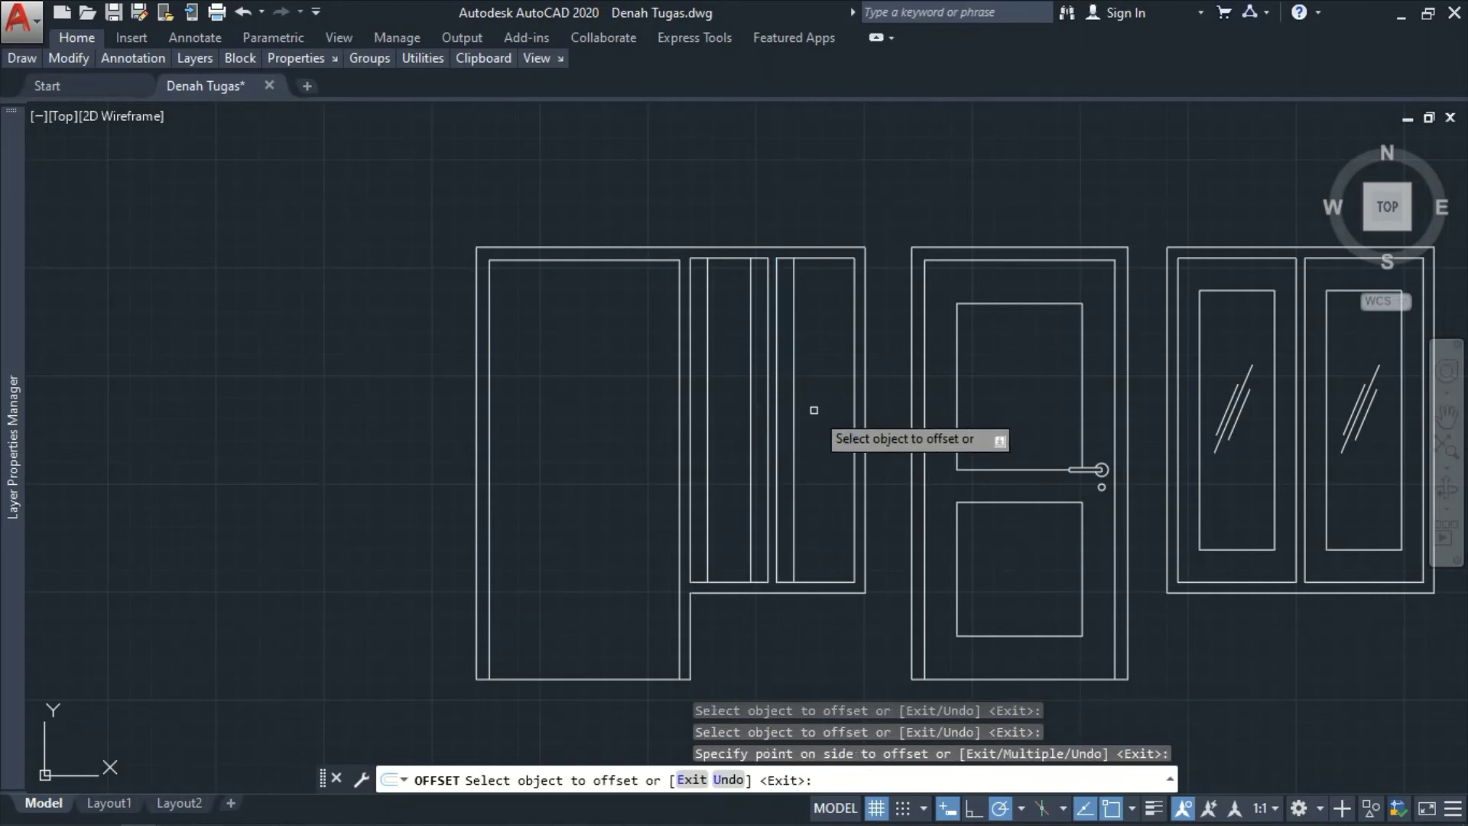
click(853, 406)
click(830, 398)
key(Escape)
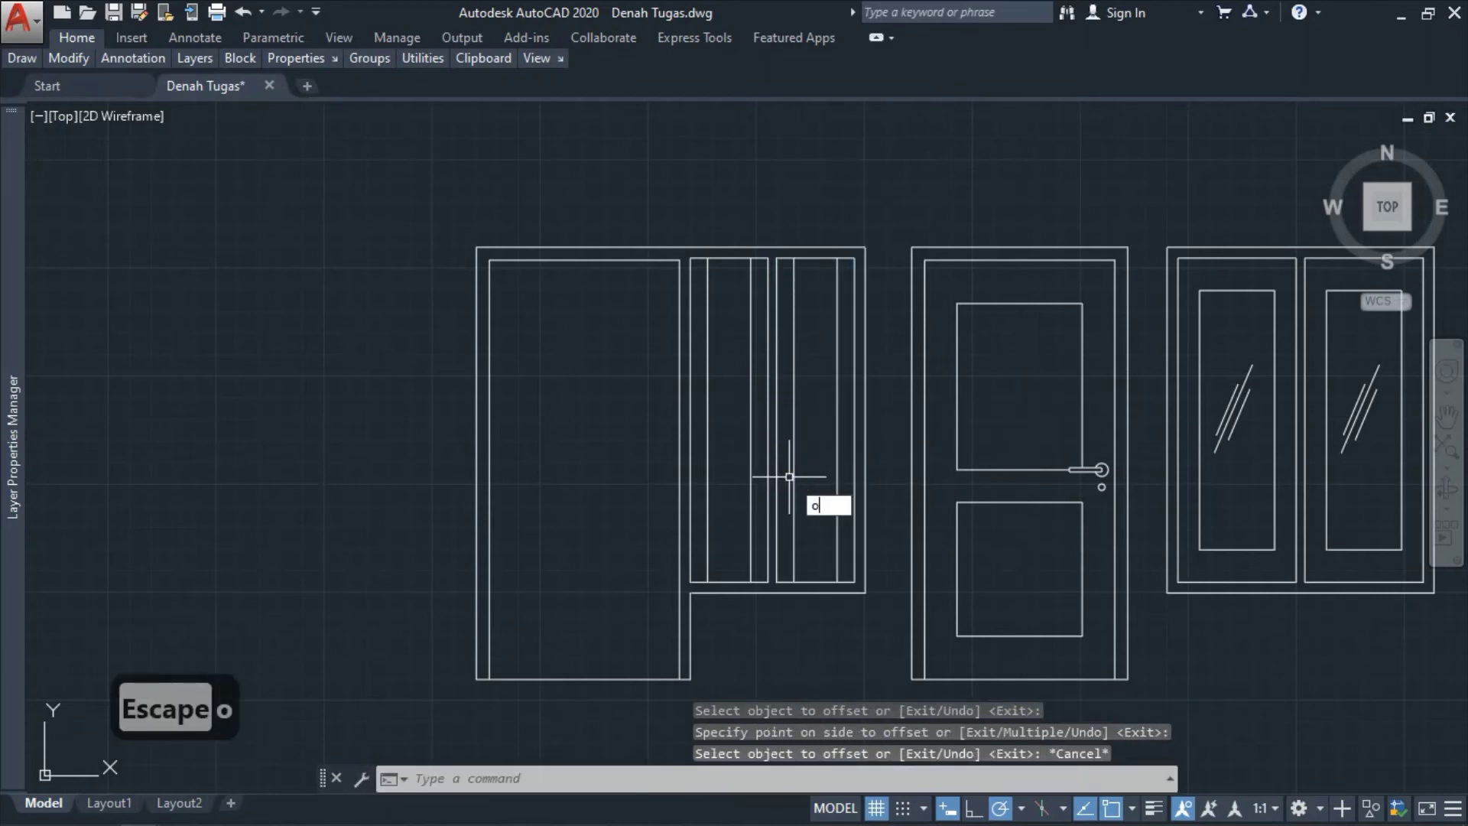
- Offset the bottom edges of both window panes in the combined unit upward by 15
text(o)
key(space)
text(15)
key(space)
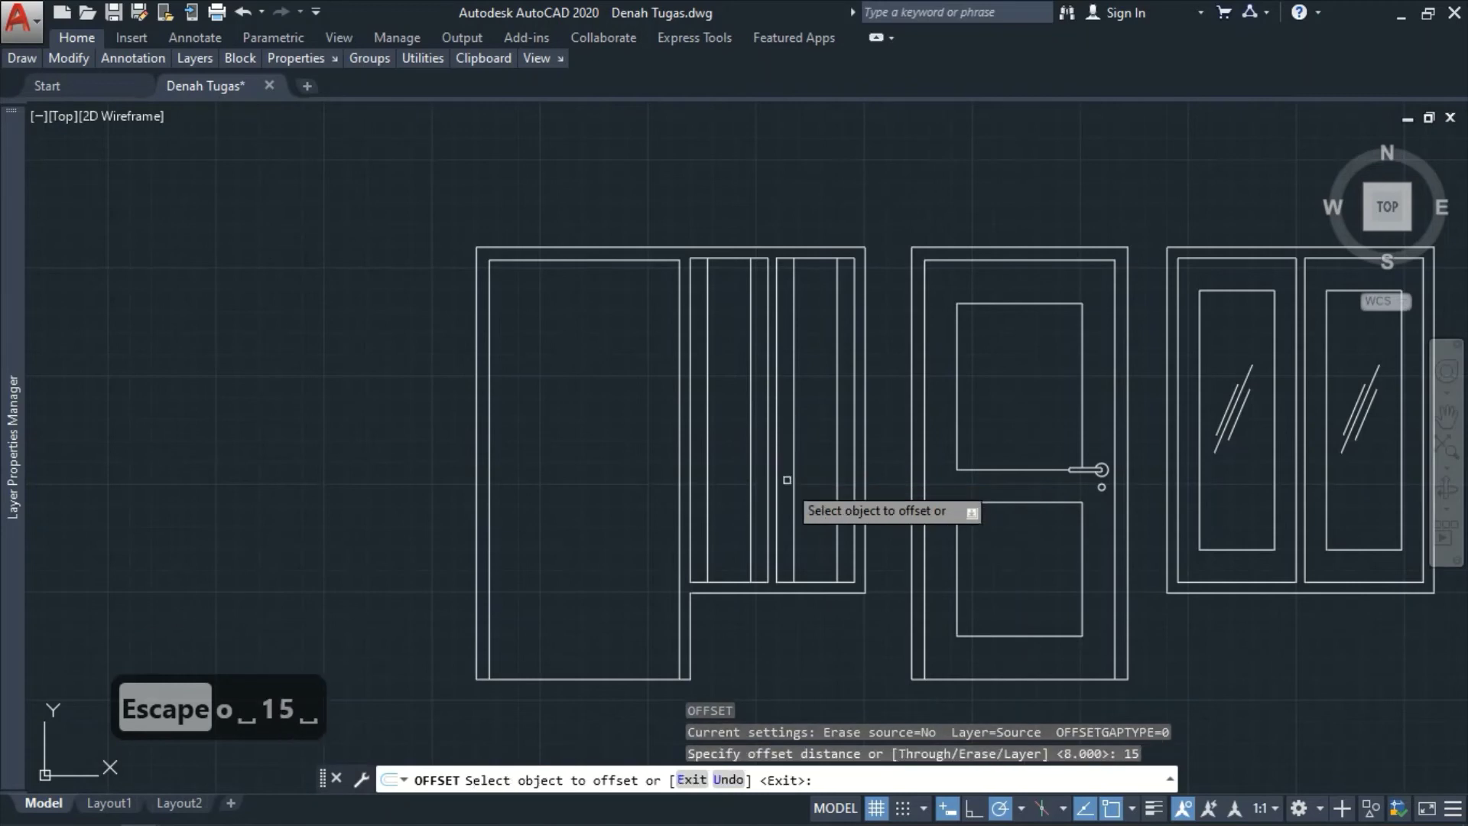
click(812, 582)
click(810, 564)
click(727, 583)
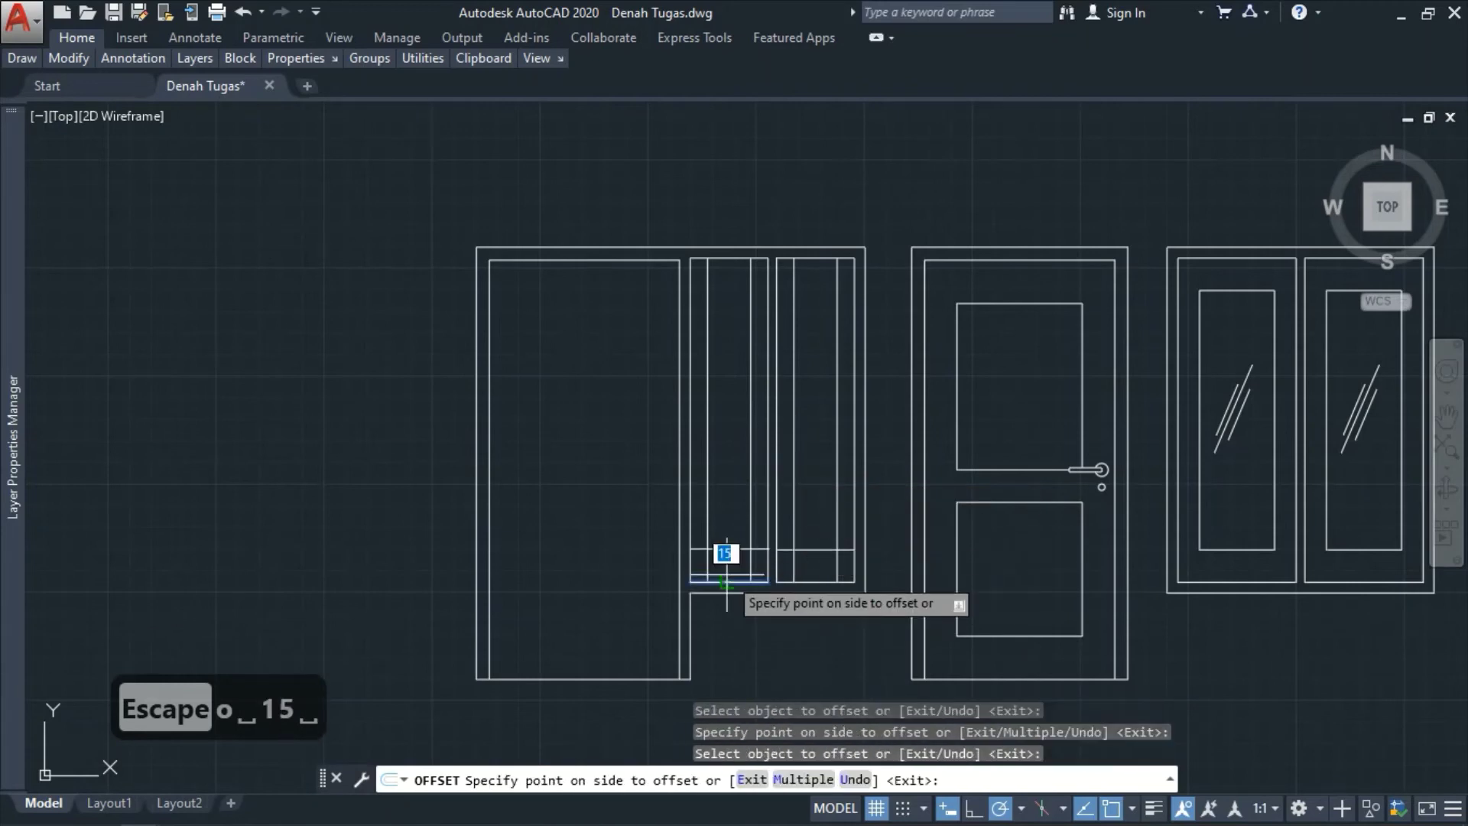
click(722, 558)
- Offset the top edges of both window panes in the combined unit downward by 15
click(733, 258)
click(738, 282)
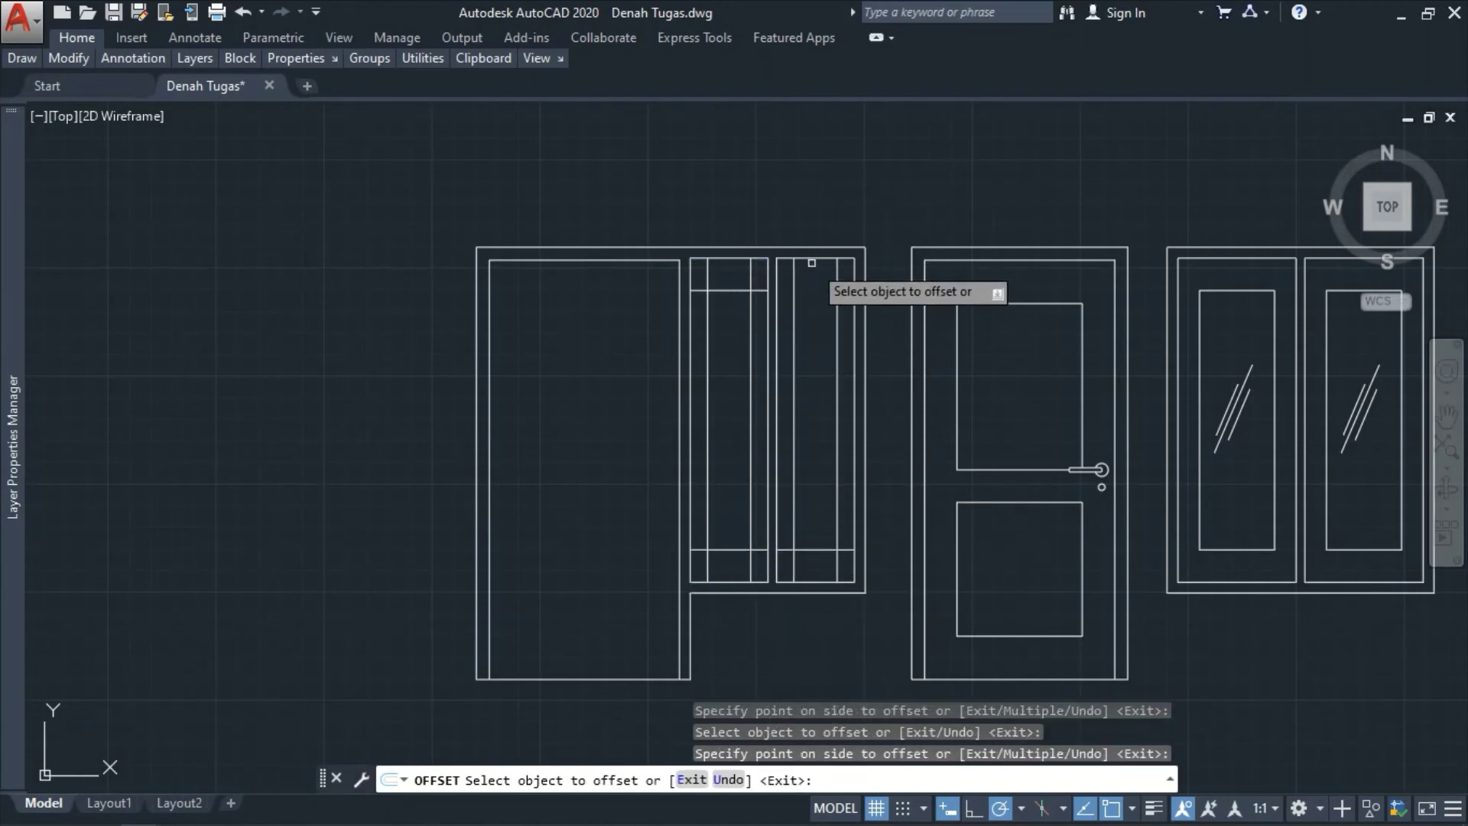
click(810, 259)
click(825, 306)
key(Escape)
scroll(834, 369, down, 4)
scroll(820, 415, up, 4)
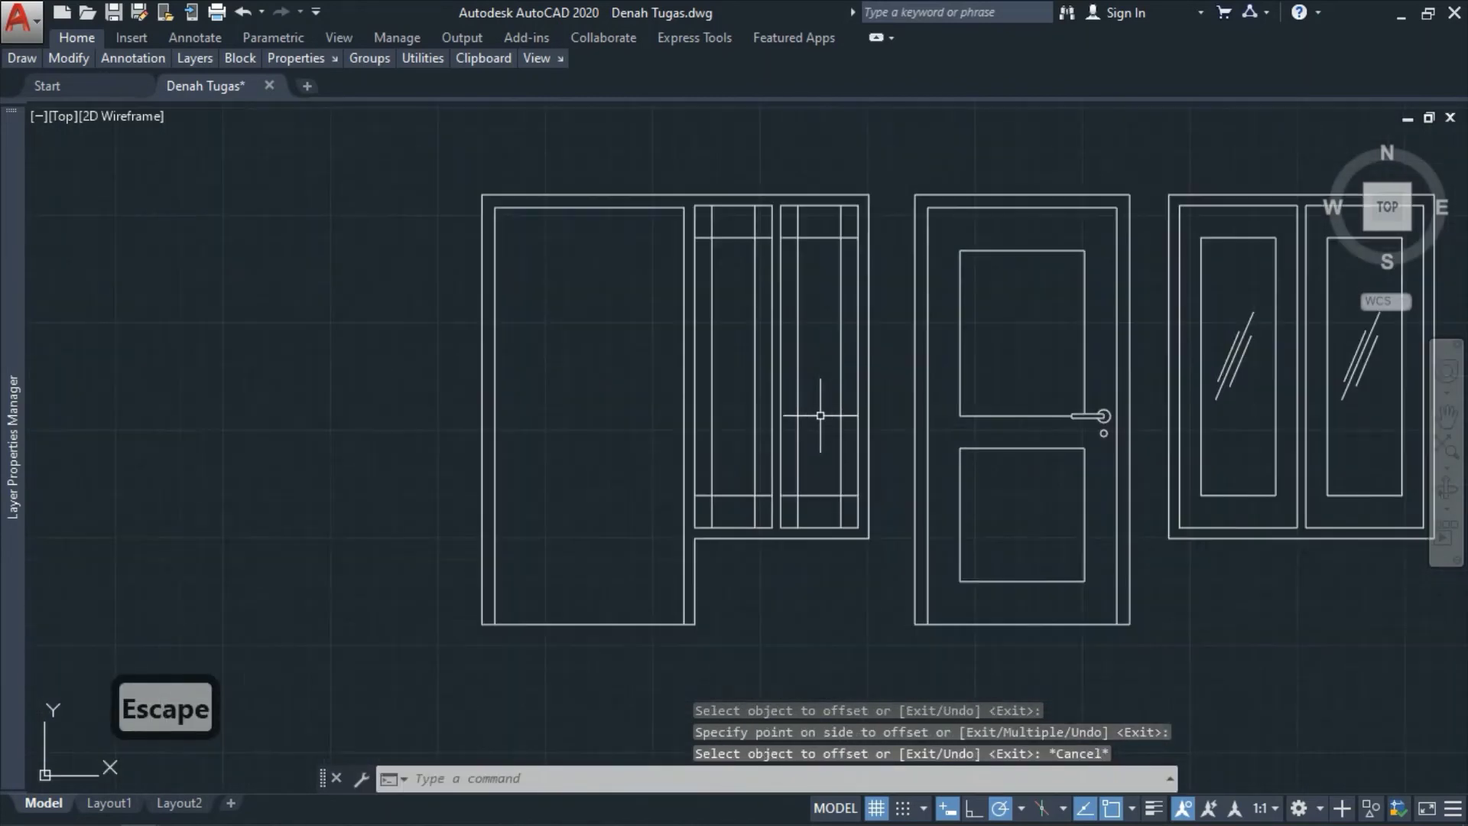
- Trim the overlapping offset lines at the bottom corners of both window panes in the combined unit
text(tr)
key(space)
key(space)
scroll(806, 531, up, 4)
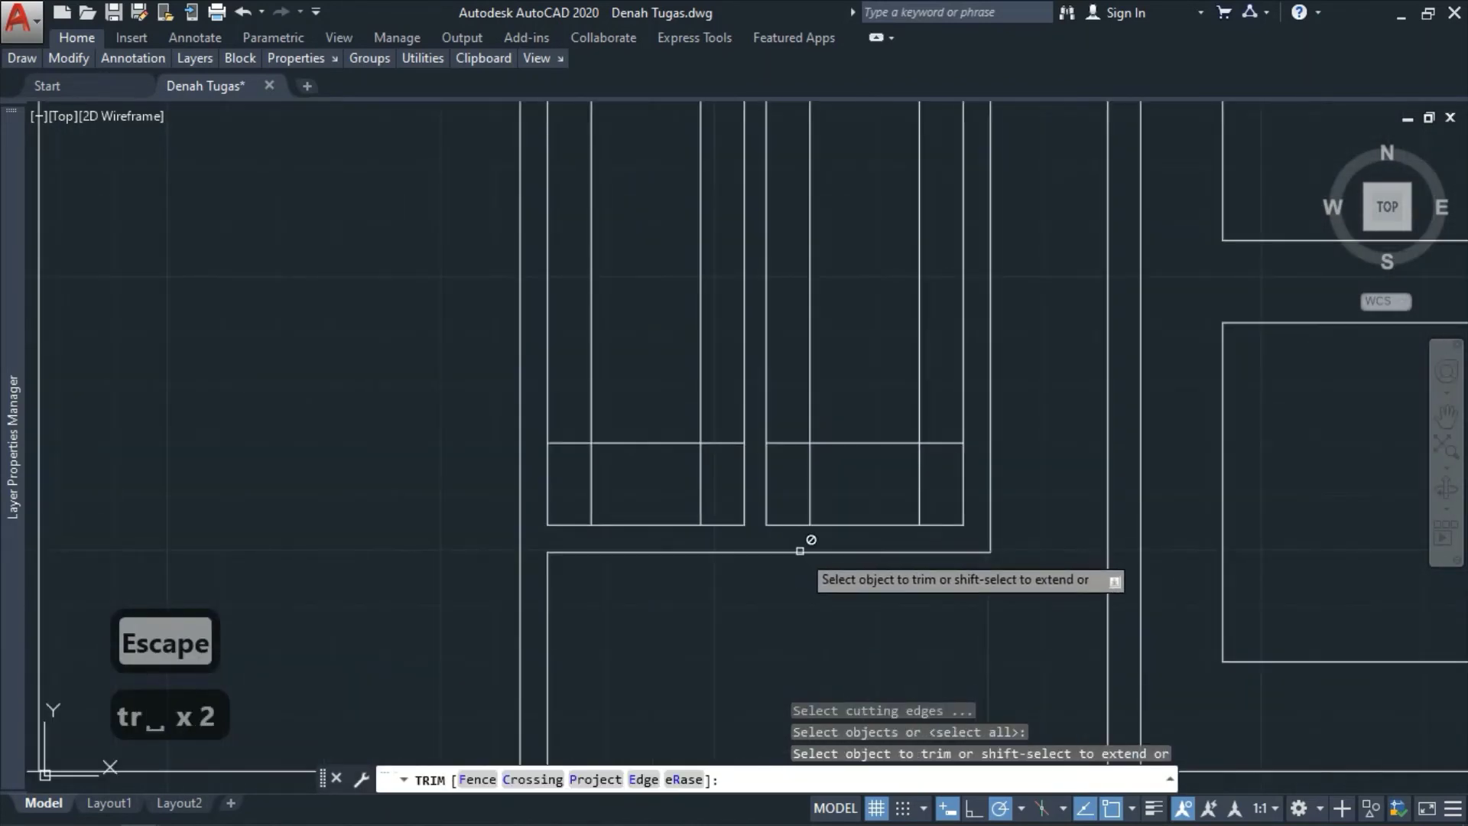
click(940, 498)
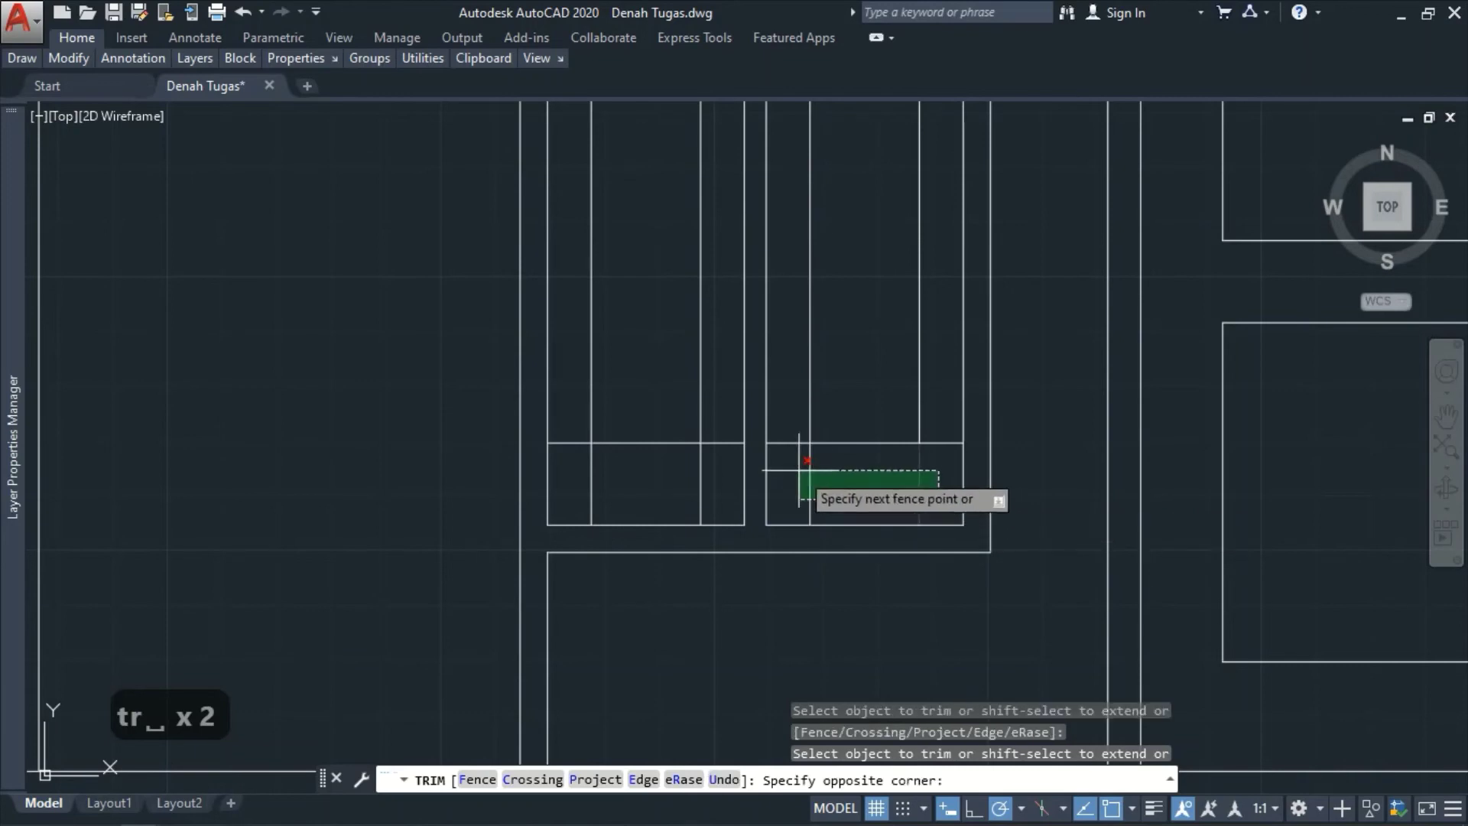
click(795, 478)
click(724, 488)
click(577, 481)
click(578, 443)
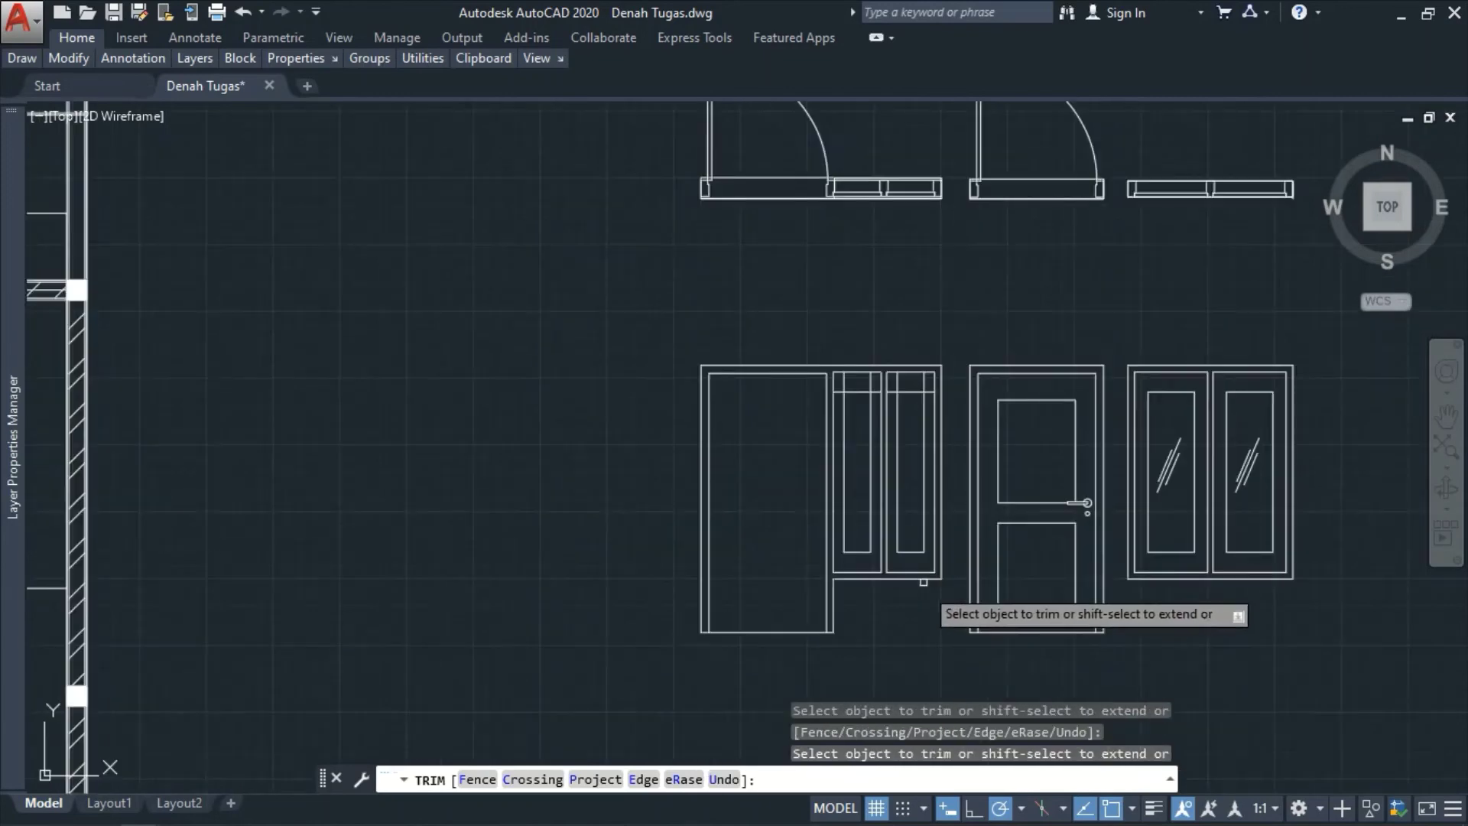
- Trim the overlapping offset lines at the top corners of both window panes in the combined unit
scroll(923, 582, up, 5)
click(979, 291)
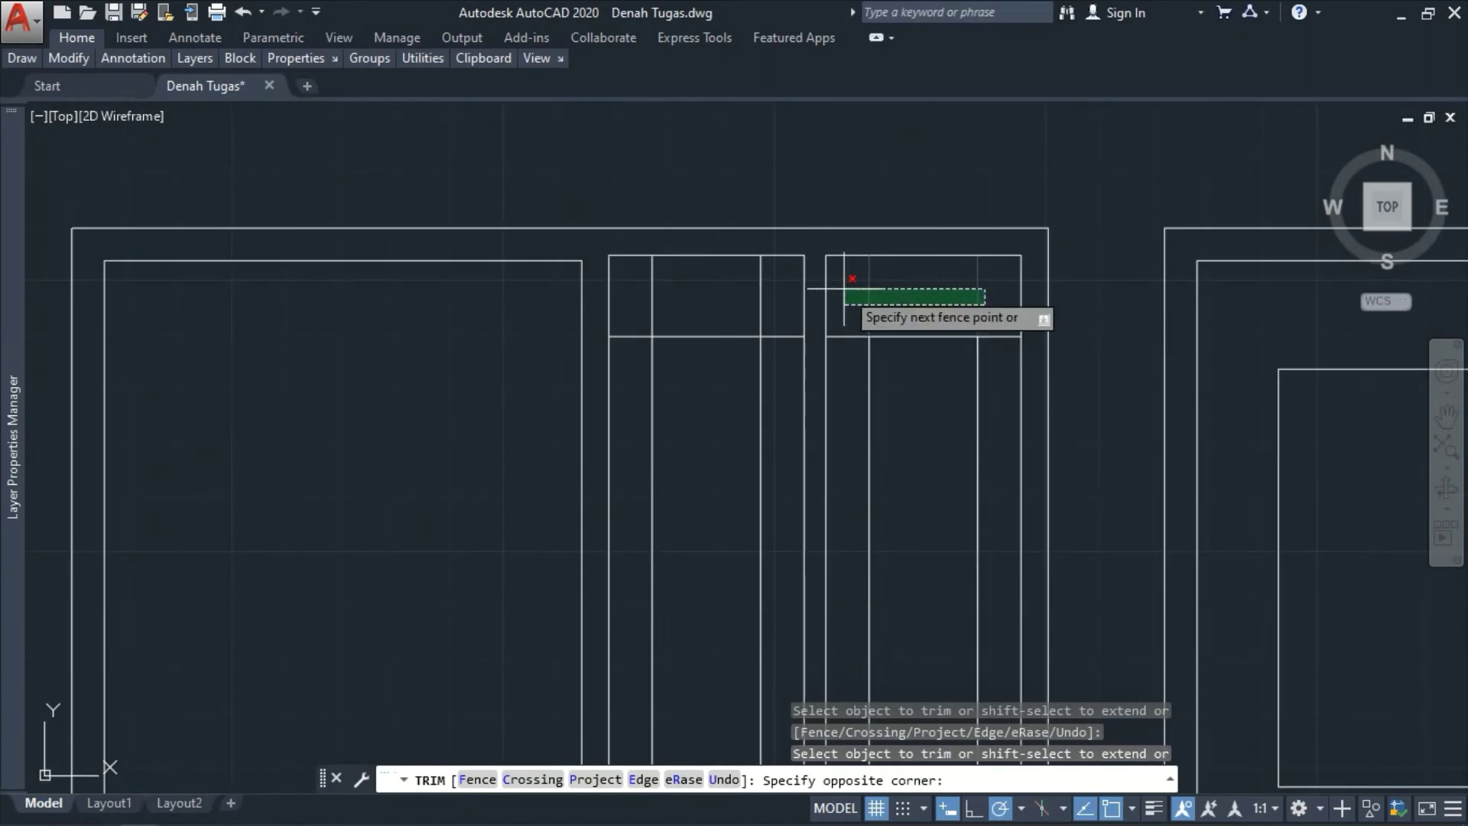
click(765, 312)
click(762, 314)
click(770, 312)
click(641, 312)
click(626, 338)
click(627, 340)
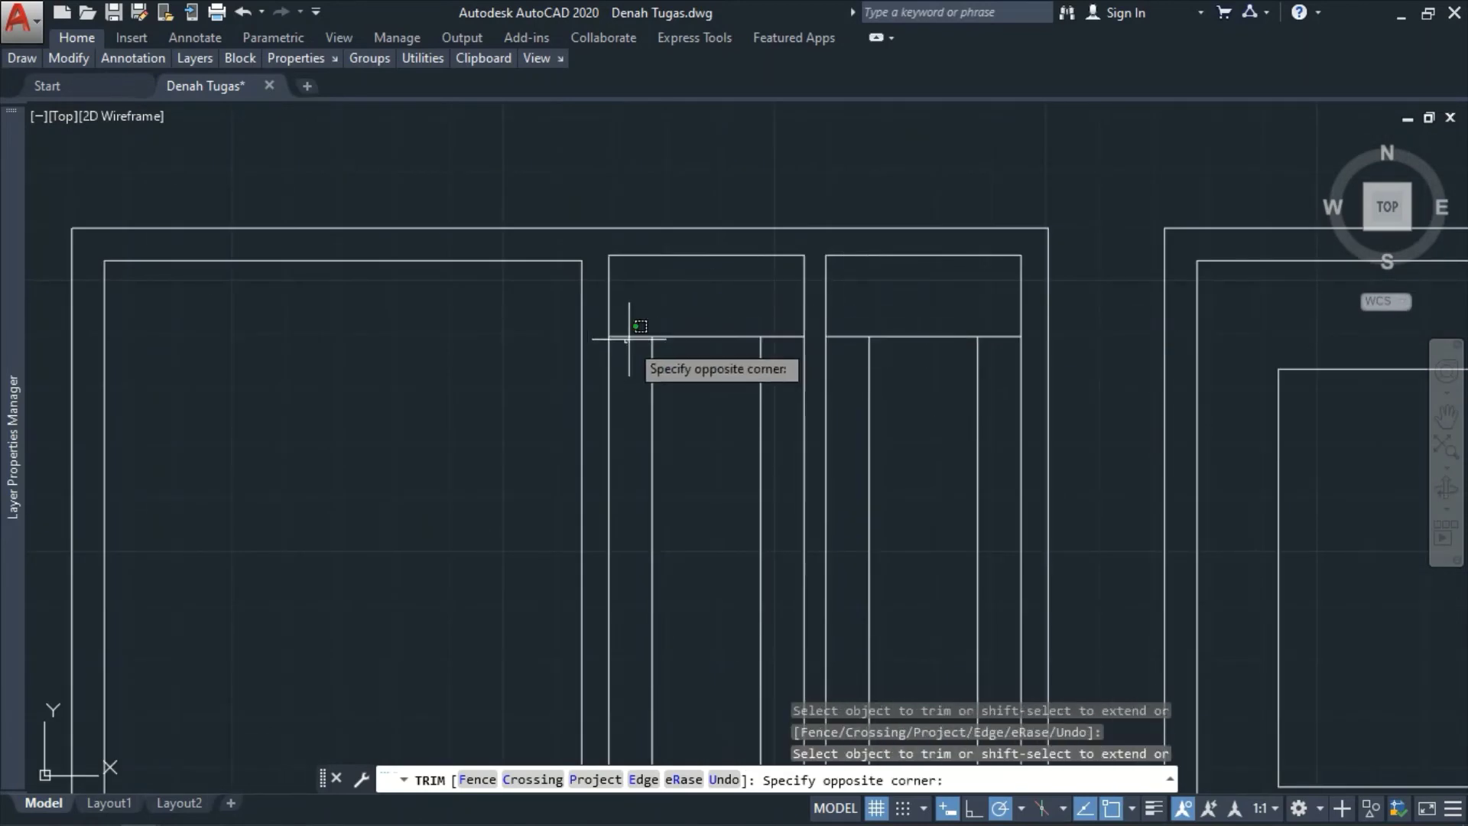
click(685, 333)
click(785, 337)
click(845, 337)
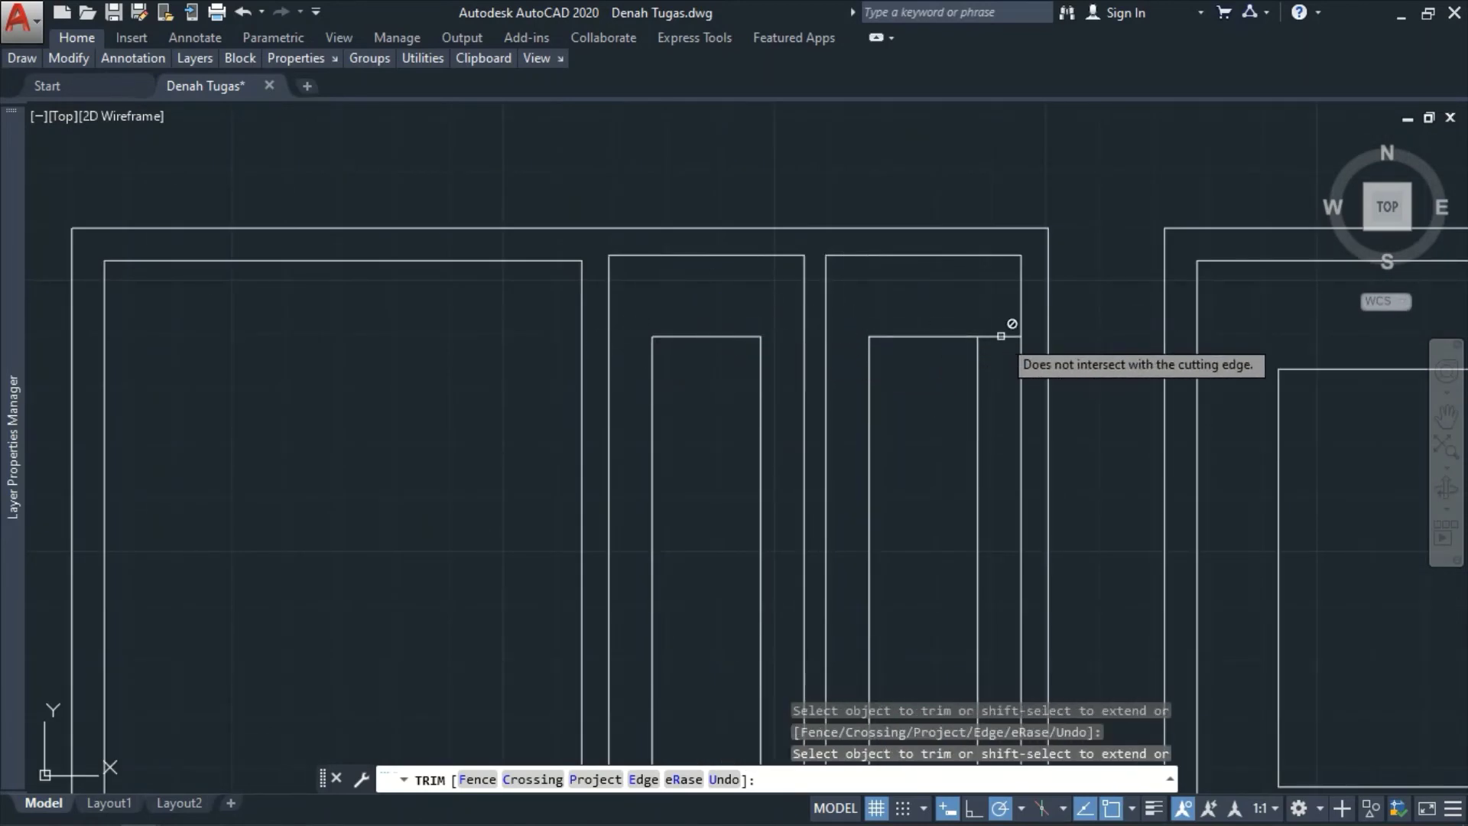
click(1001, 337)
key(Escape)
scroll(908, 183, down, 5)
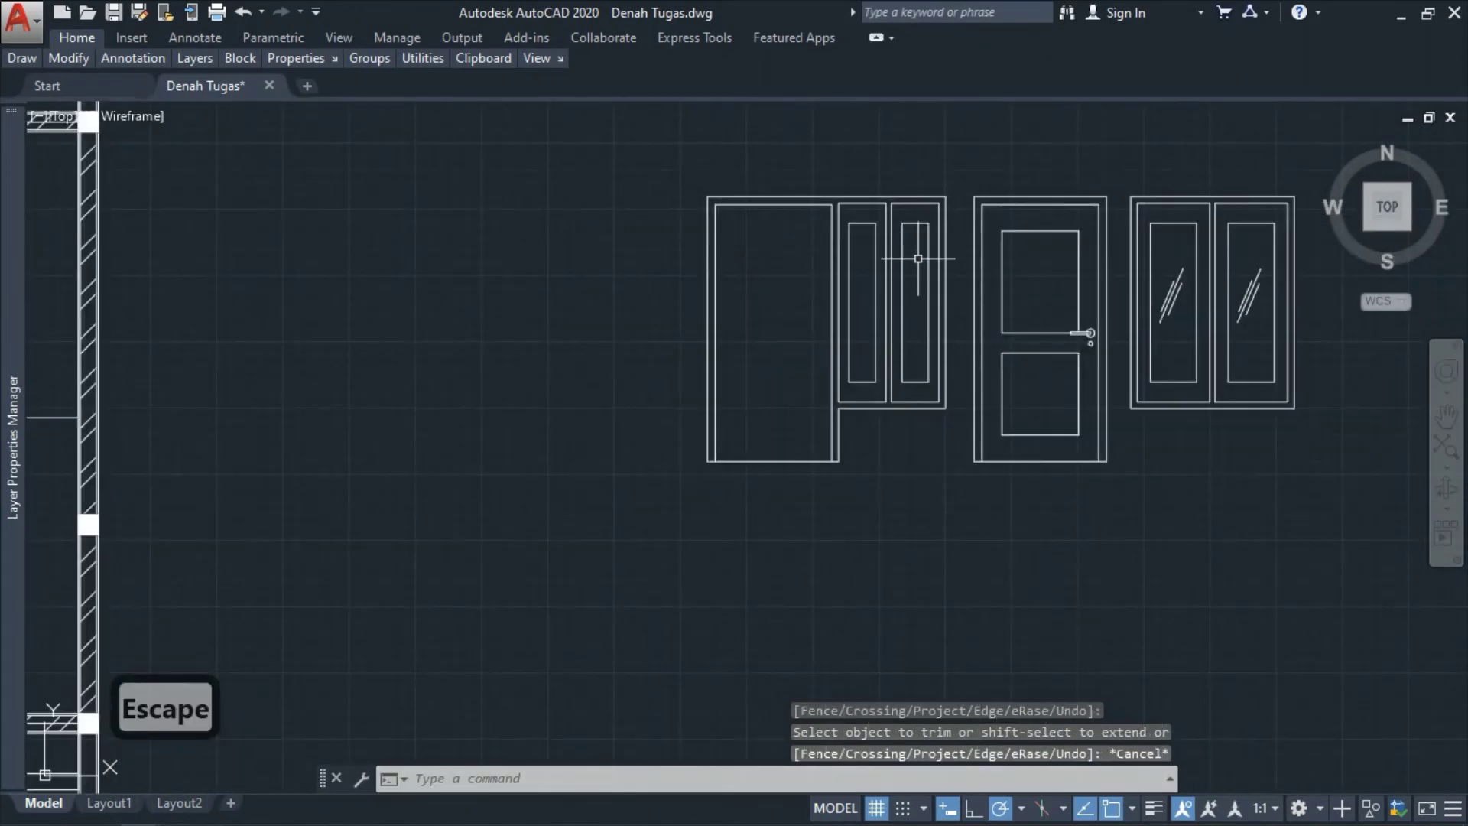
scroll(912, 267, down, 4)
scroll(917, 252, up, 4)
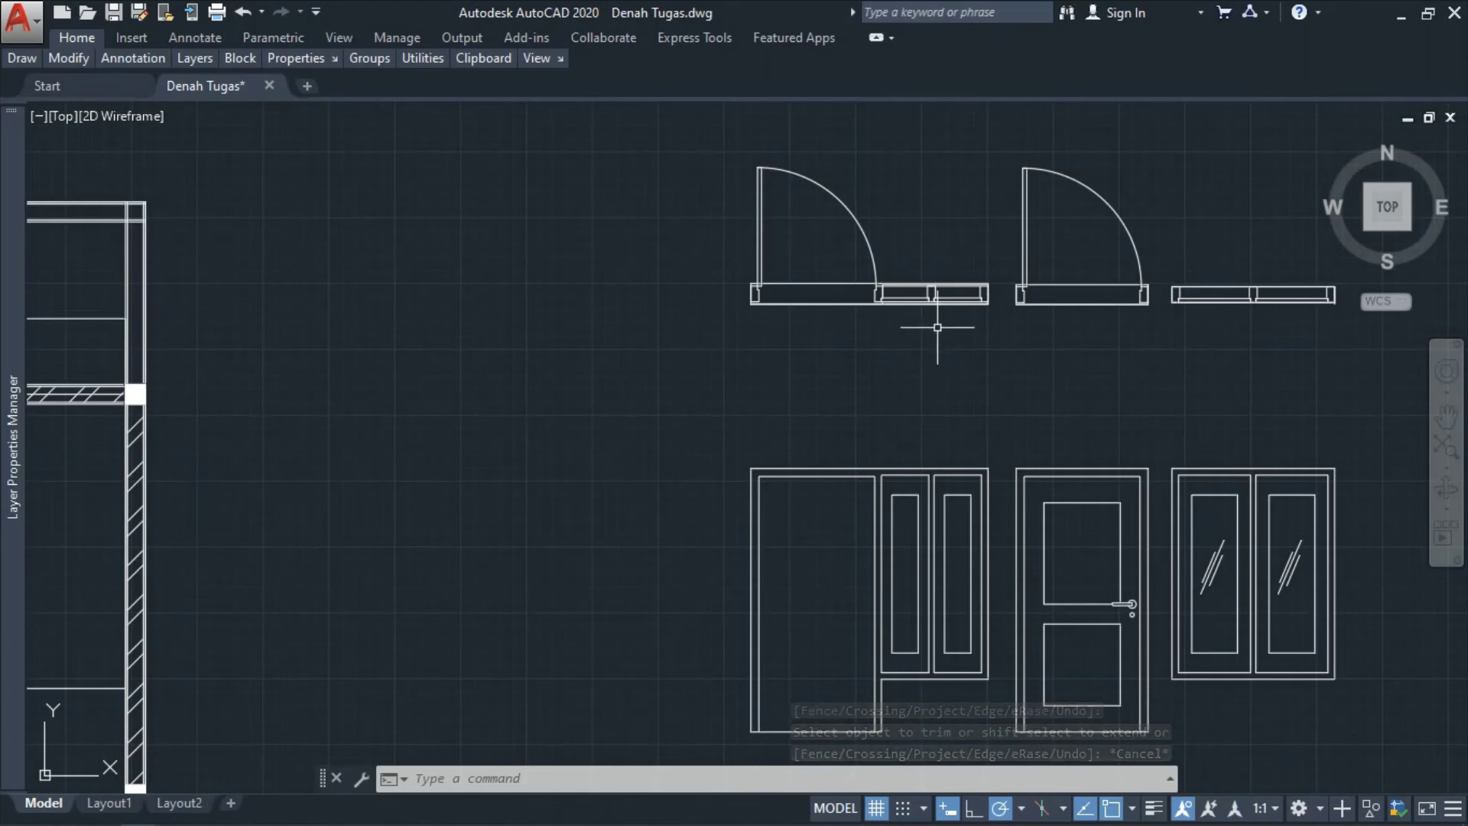
scroll(938, 328, up, 3)
scroll(948, 301, down, 3)
scroll(924, 619, up, 2)
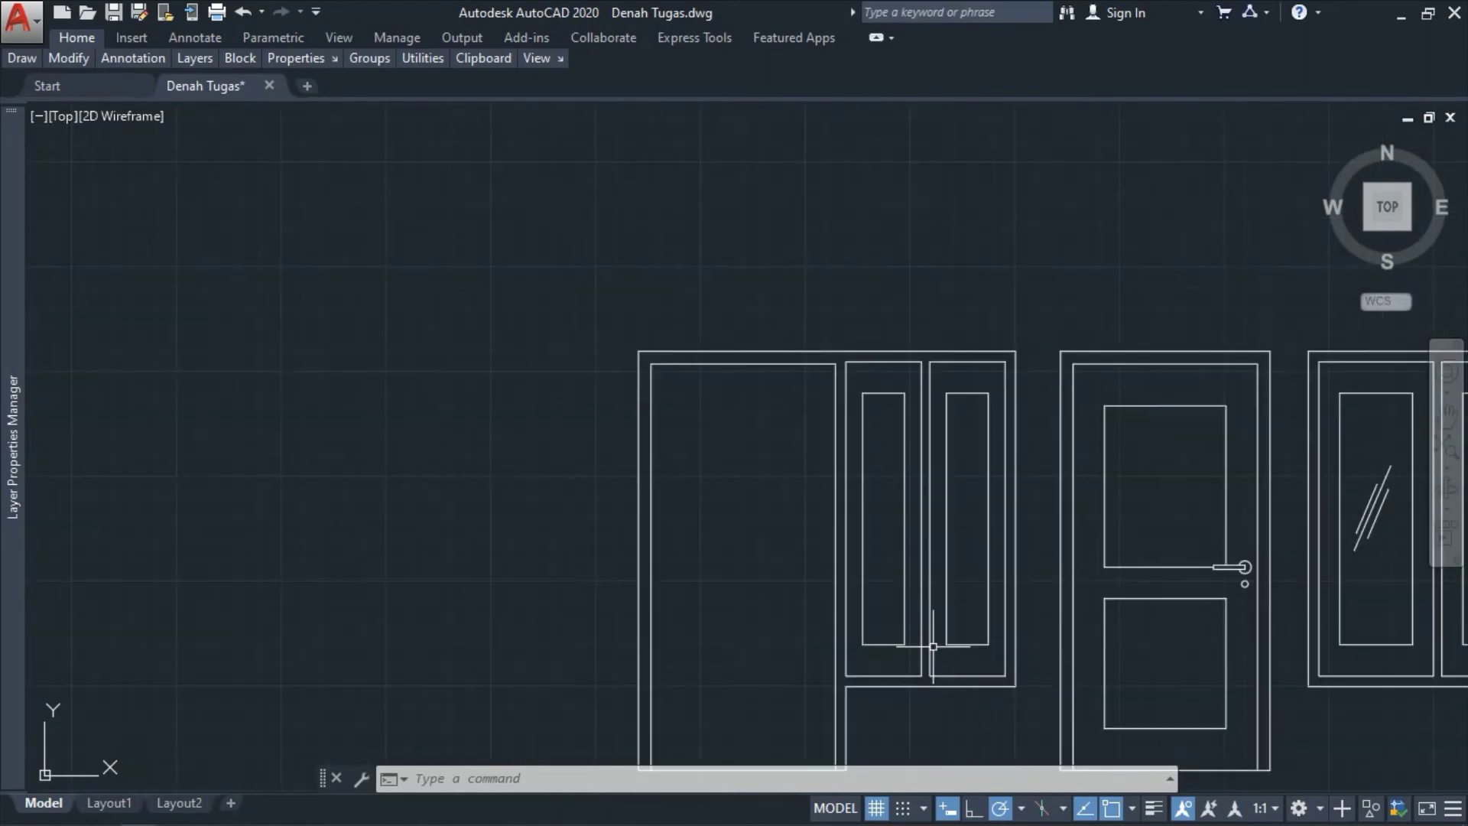
scroll(939, 594, down, 2)
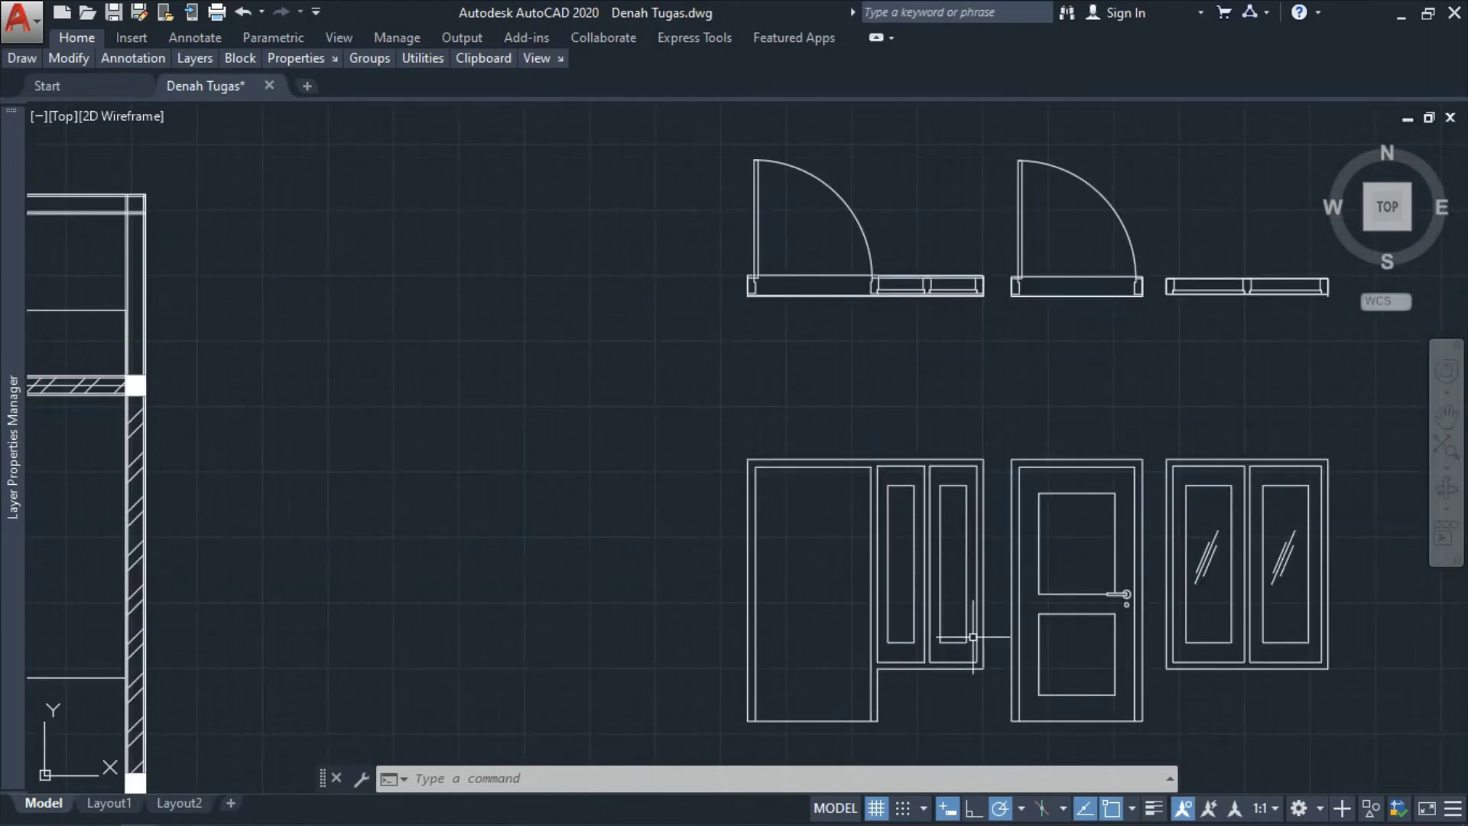
- Copy the three glass reflection lines from the double window's left pane into the combined unit's left pane
scroll(1192, 518, up, 2)
key(Escape)
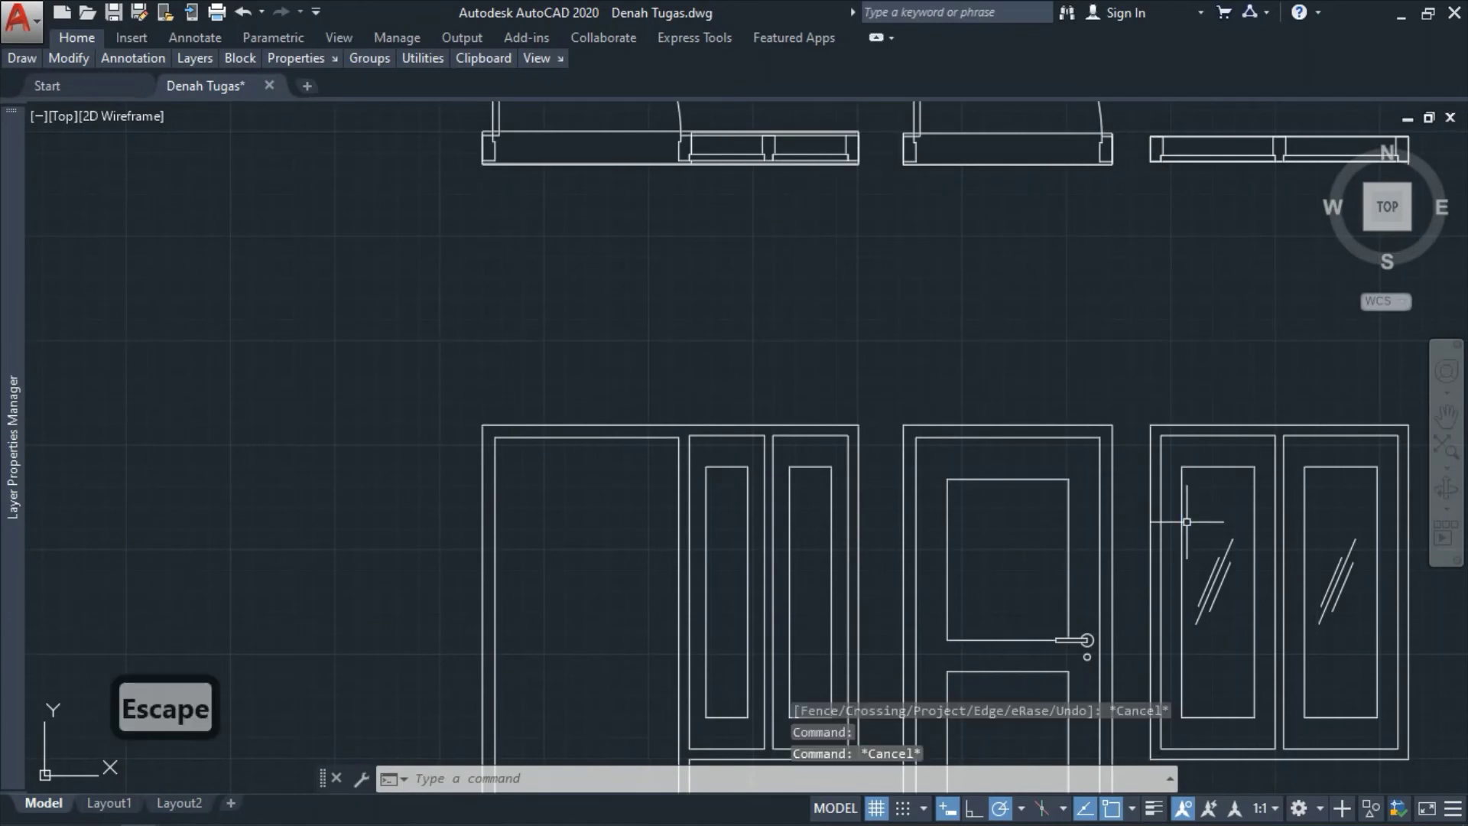
click(1187, 521)
click(1247, 637)
text(co)
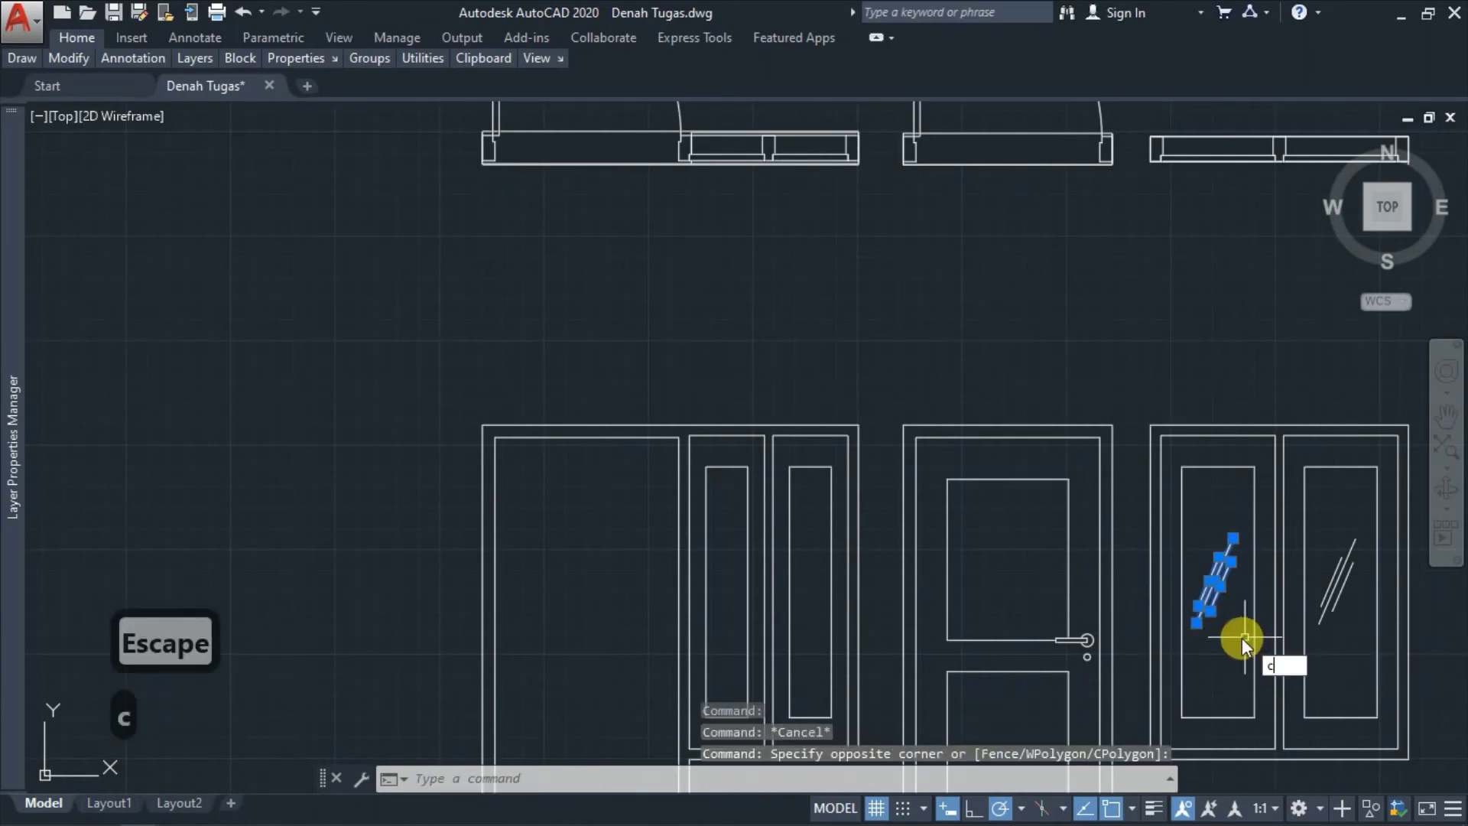
key(space)
click(1196, 623)
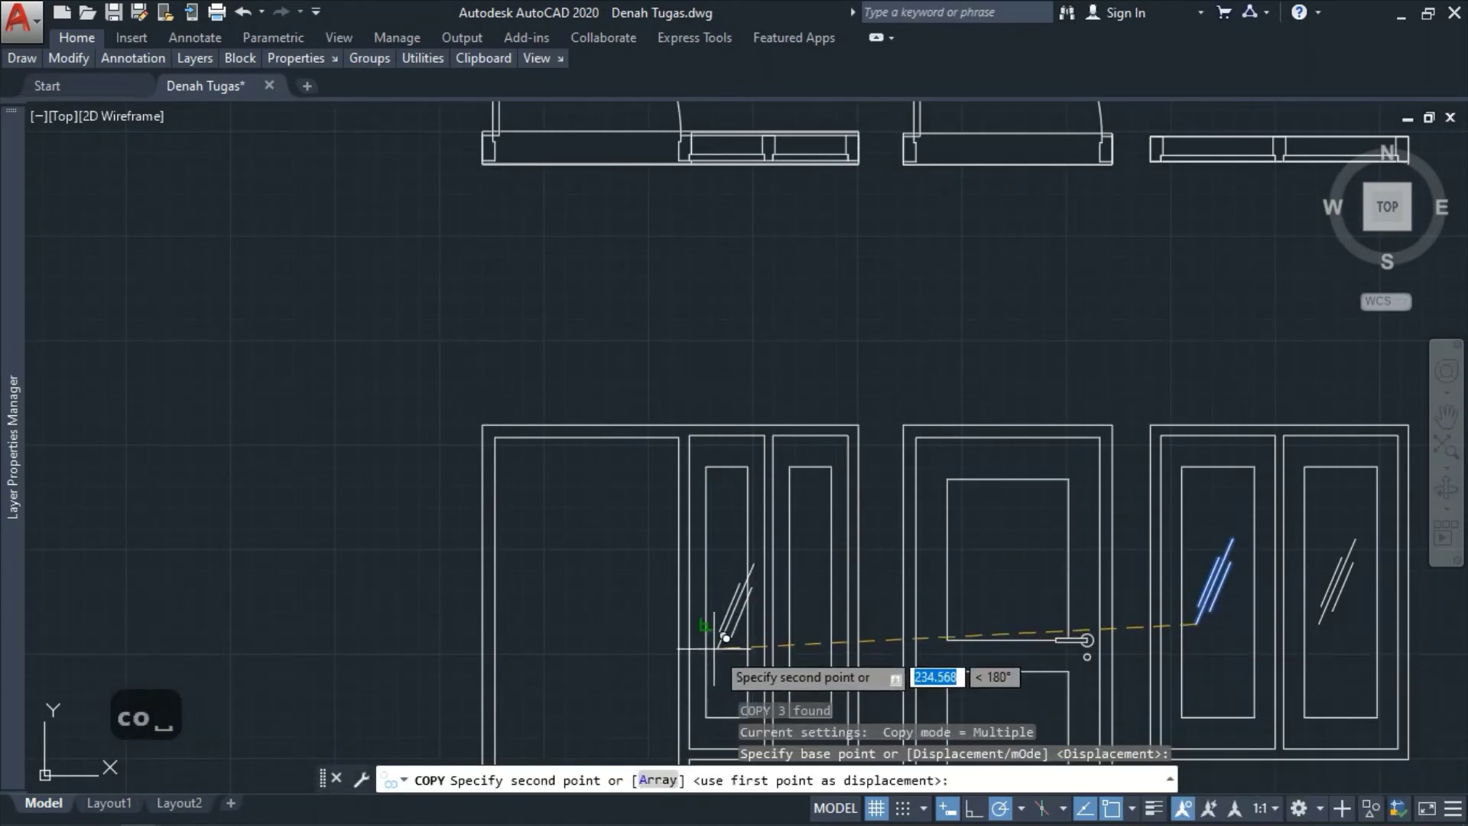
scroll(714, 632, up, 4)
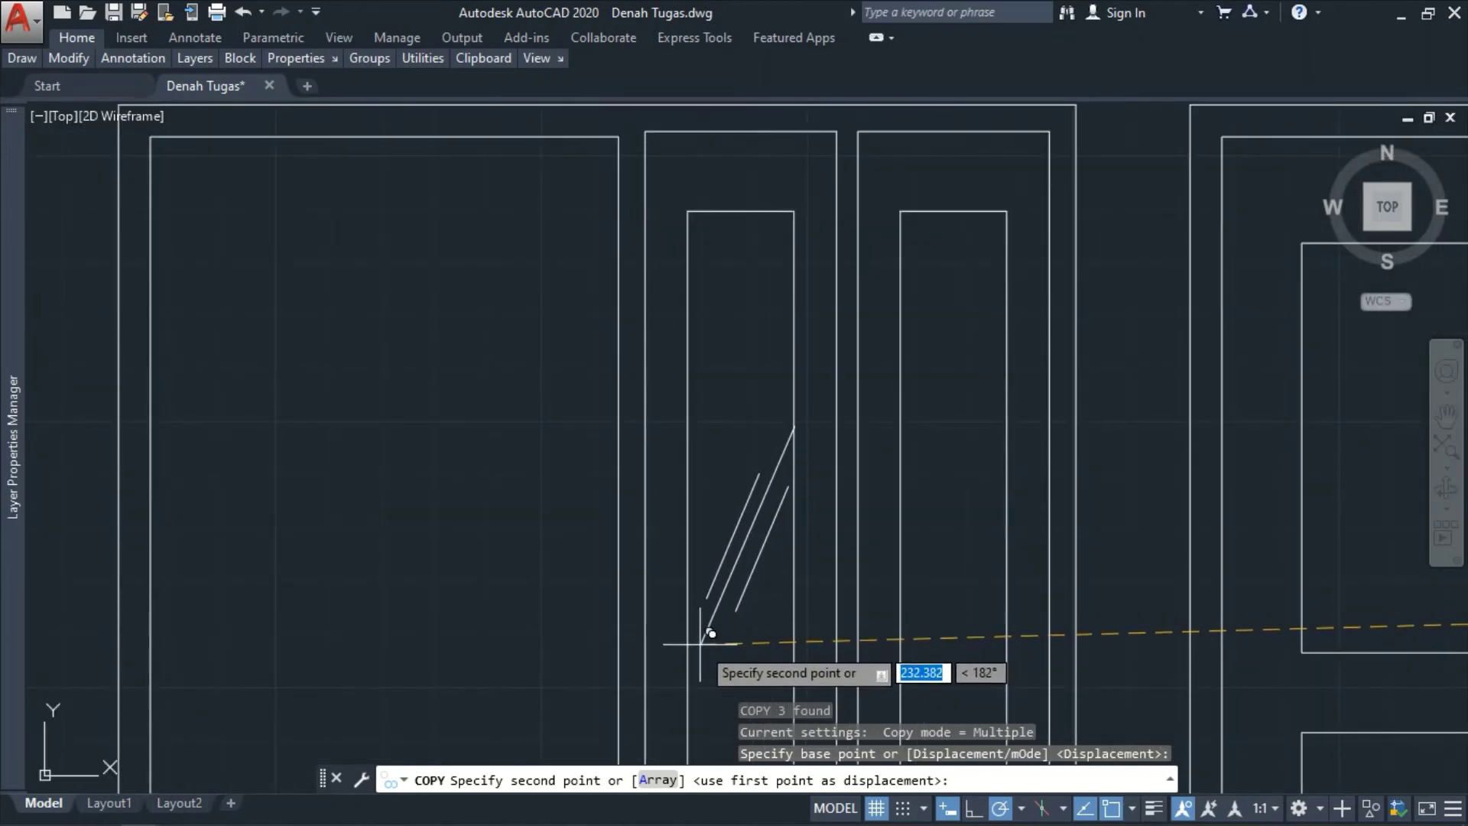
key(Escape)
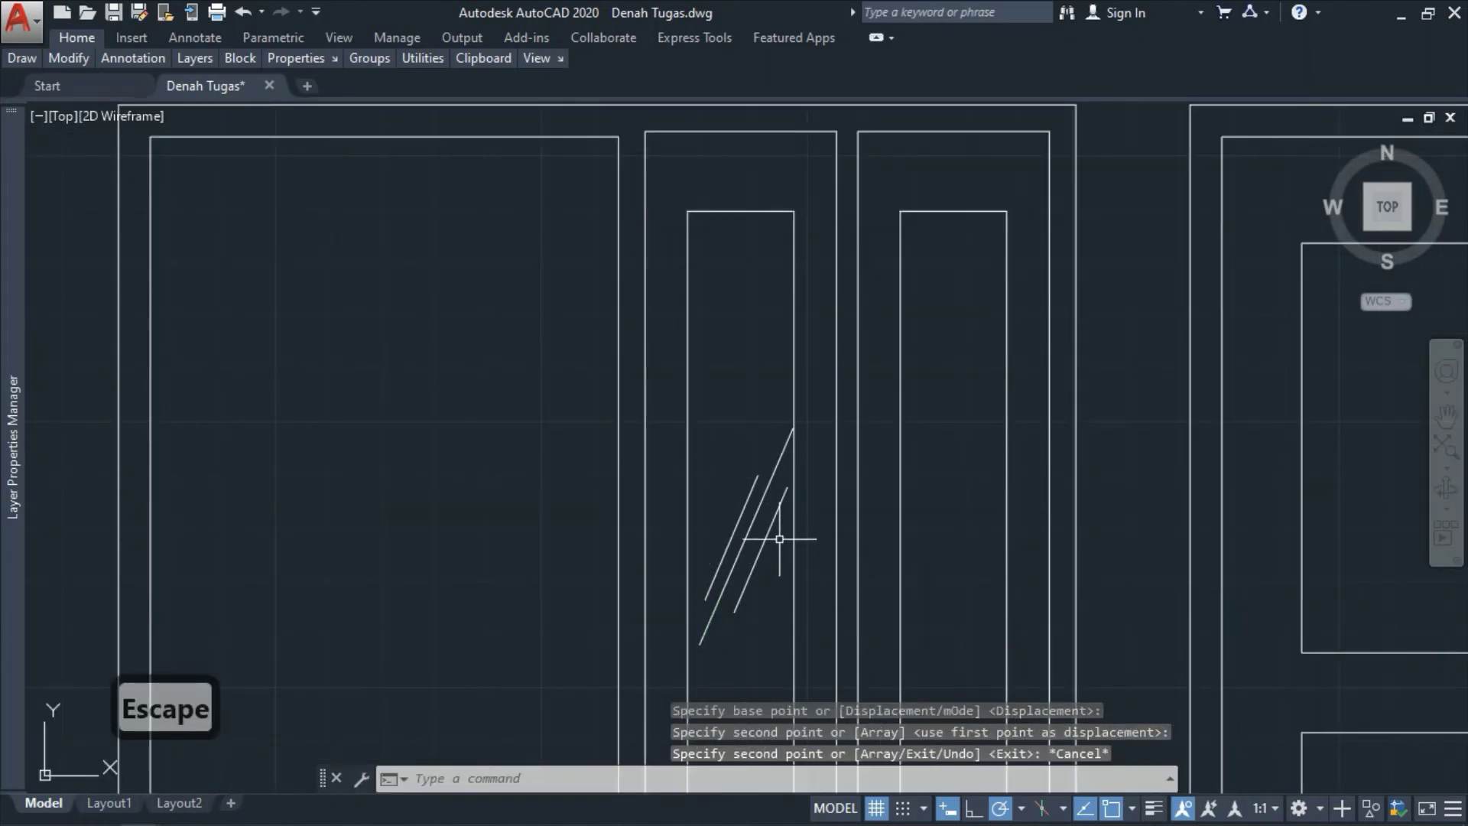
- Stretch the upper ends of the three copied reflection lines leftward so they fit inside the narrow pane
click(750, 478)
click(759, 477)
click(757, 477)
click(757, 475)
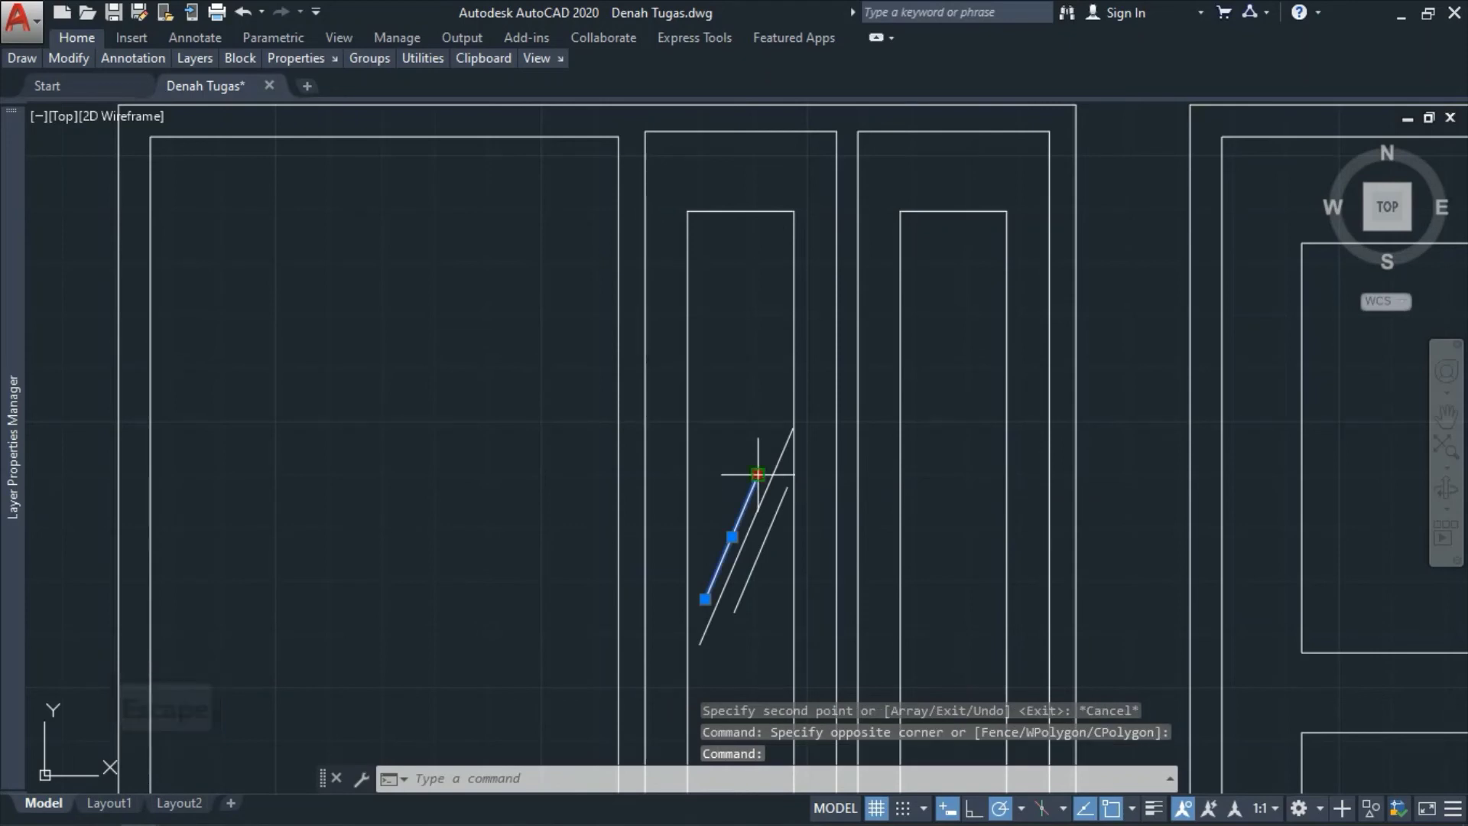
click(730, 464)
key(Escape)
click(791, 433)
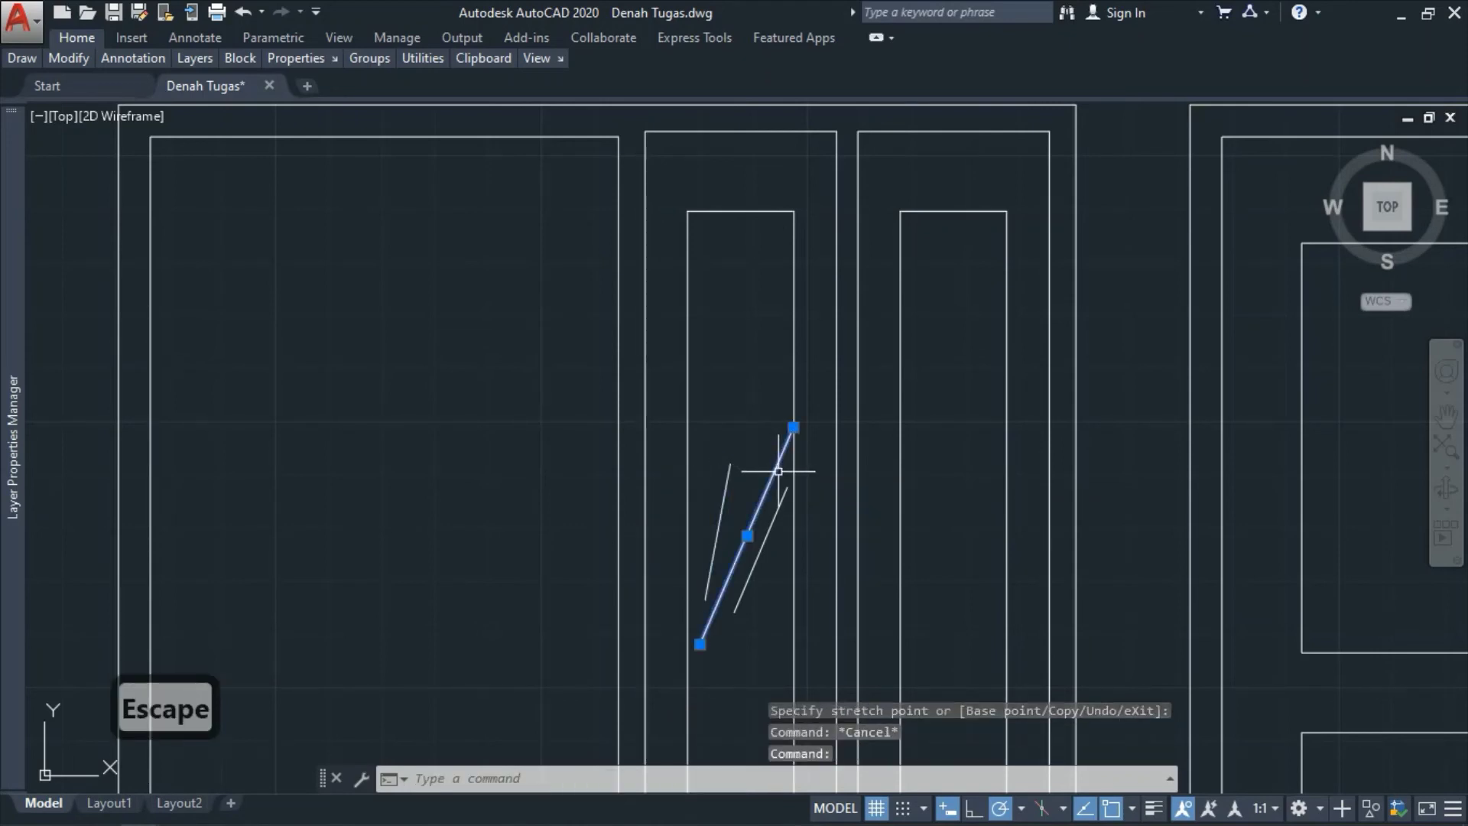
click(794, 426)
click(765, 428)
key(Escape)
click(786, 489)
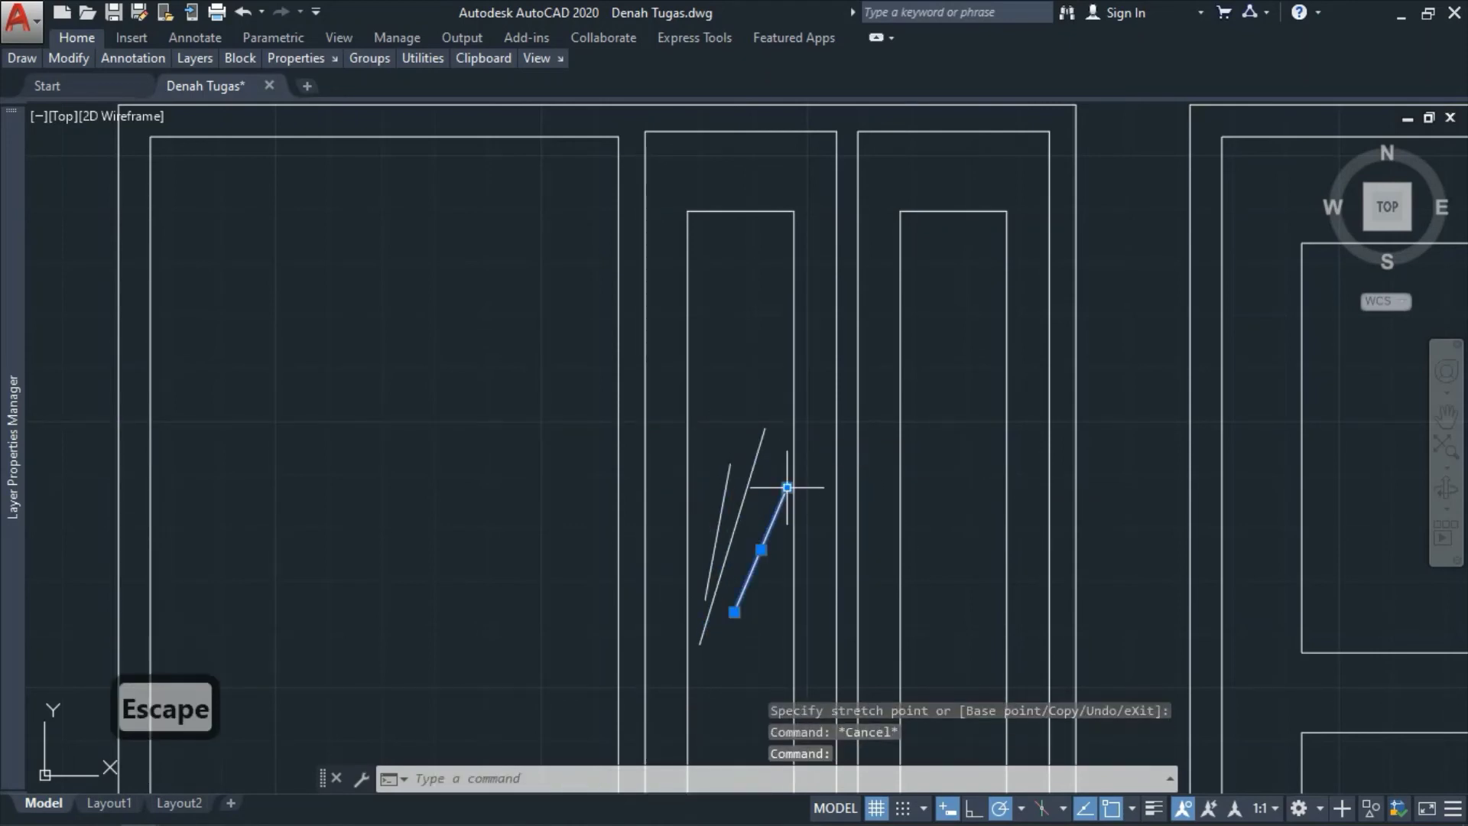
click(787, 487)
click(774, 483)
key(Escape)
- Stretch the lower end of the leftmost reflection line upward to shorten it
click(720, 536)
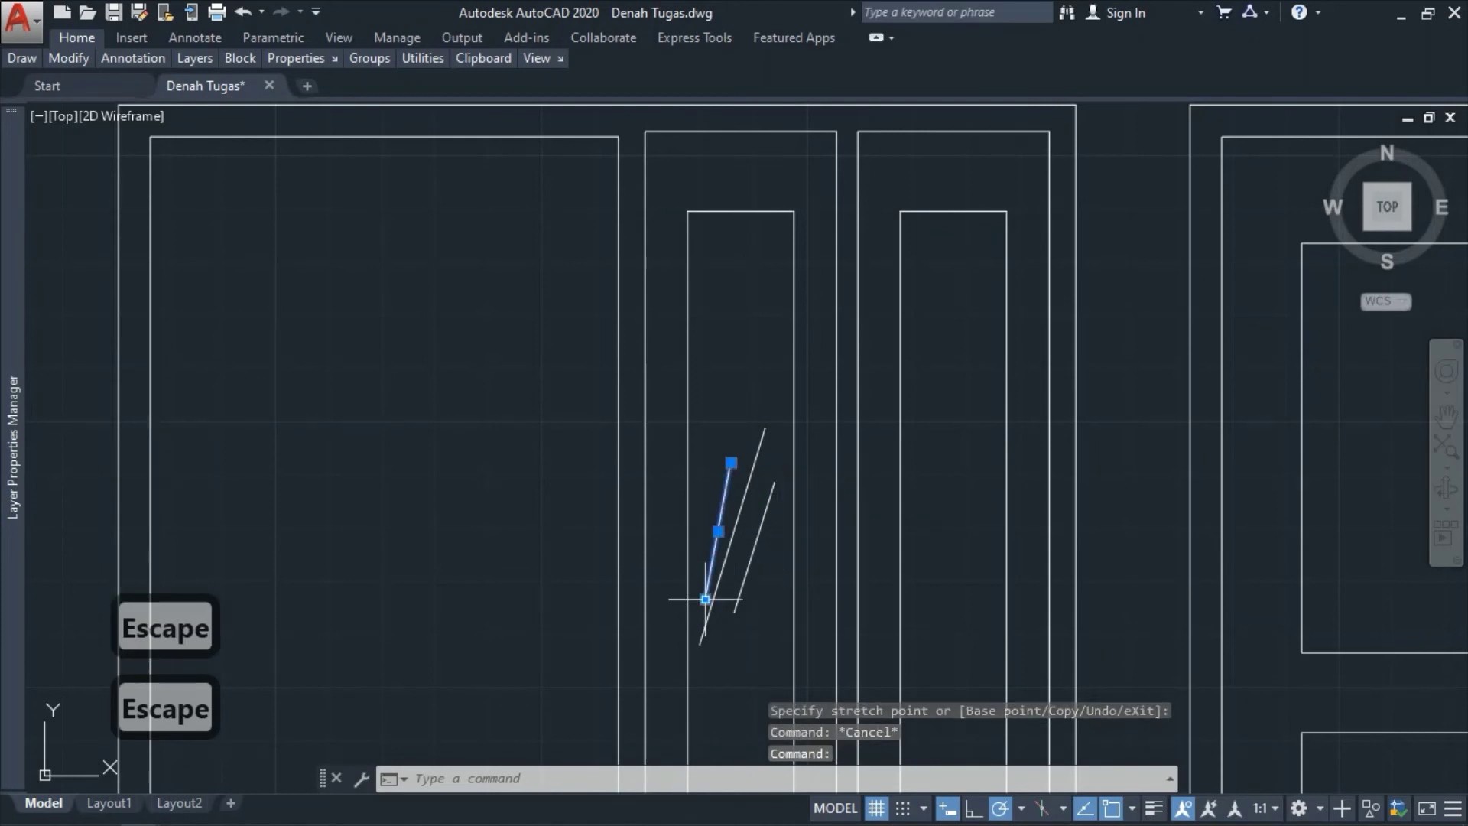
click(703, 600)
click(704, 570)
key(Escape)
scroll(752, 611, down, 4)
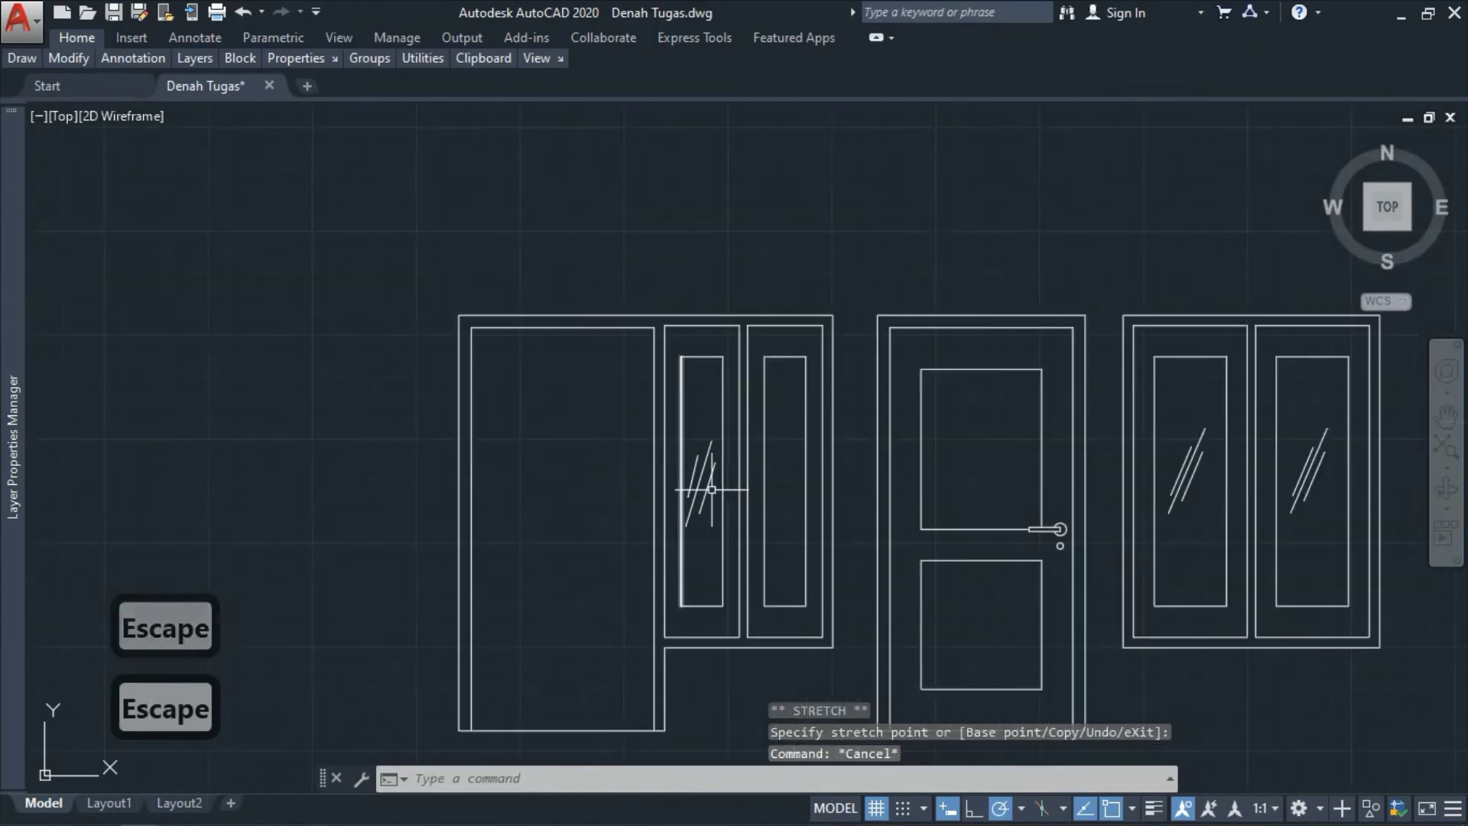
- Copy the adjusted reflection lines from the combined unit's left pane to its right pane, using matching pane points
click(718, 529)
click(687, 456)
text(co)
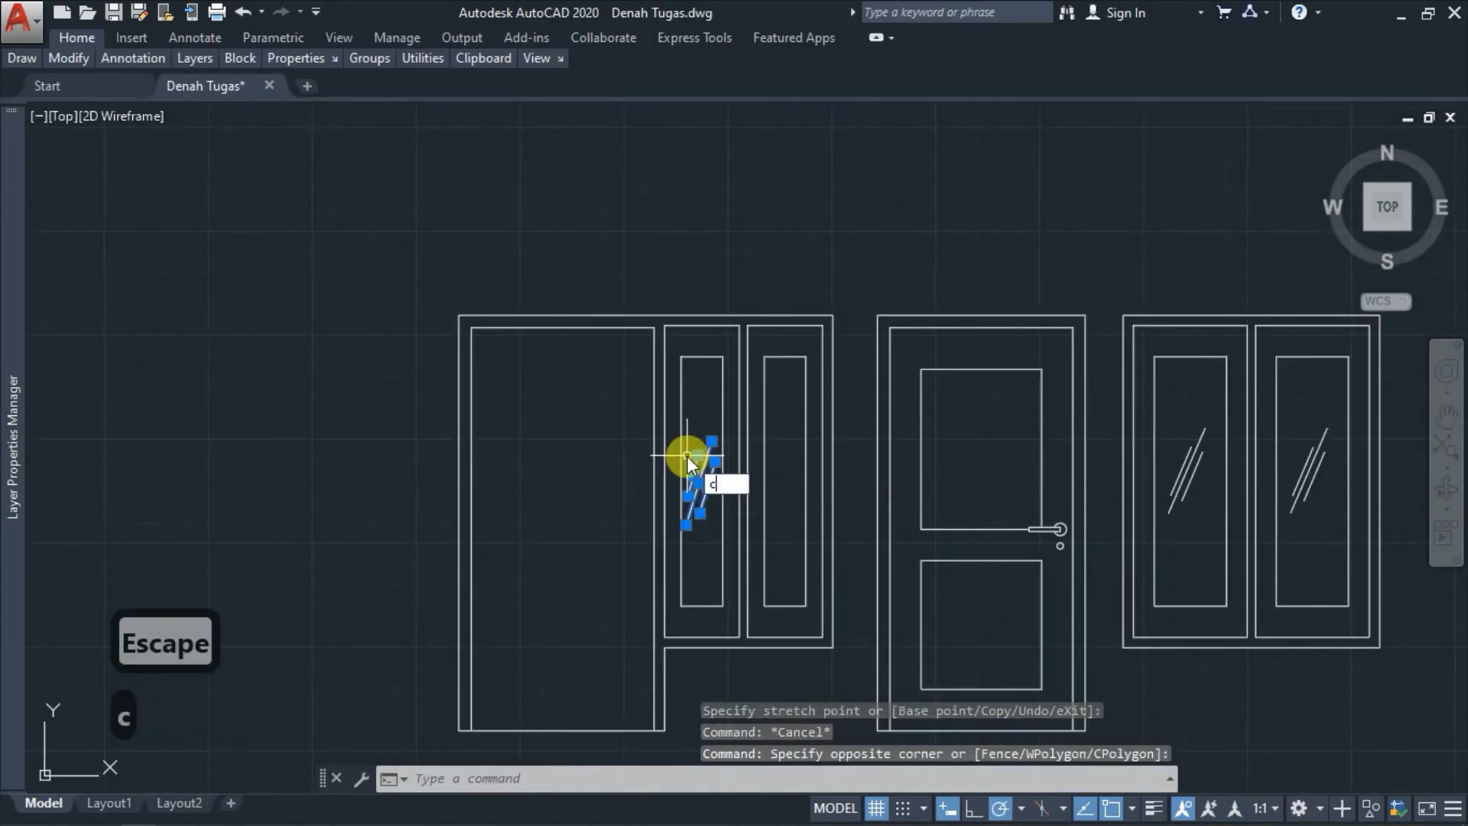
key(space)
scroll(673, 606, up, 2)
click(694, 599)
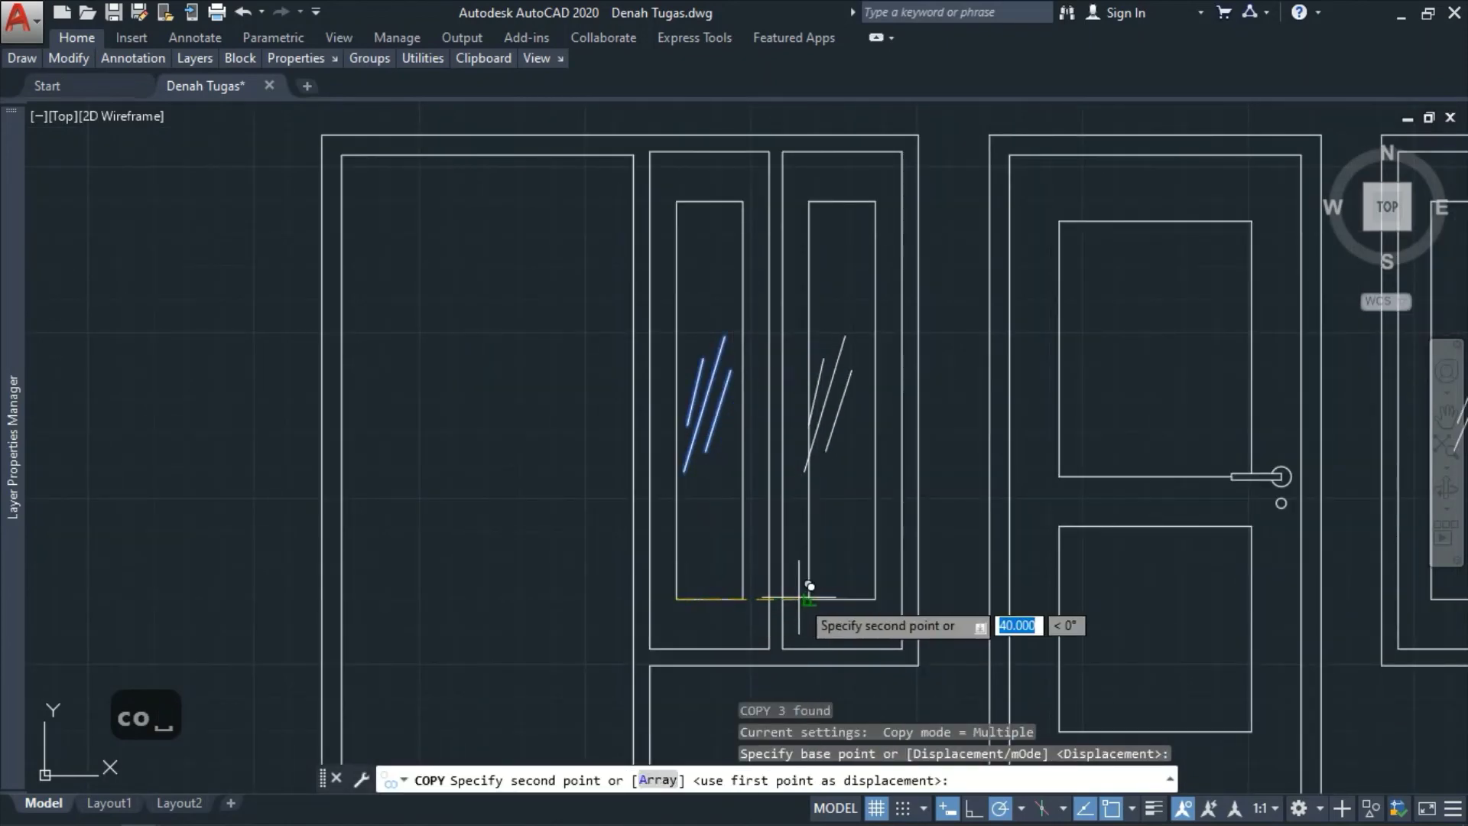
click(827, 599)
key(Escape)
scroll(869, 509, down, 4)
scroll(866, 493, down, 5)
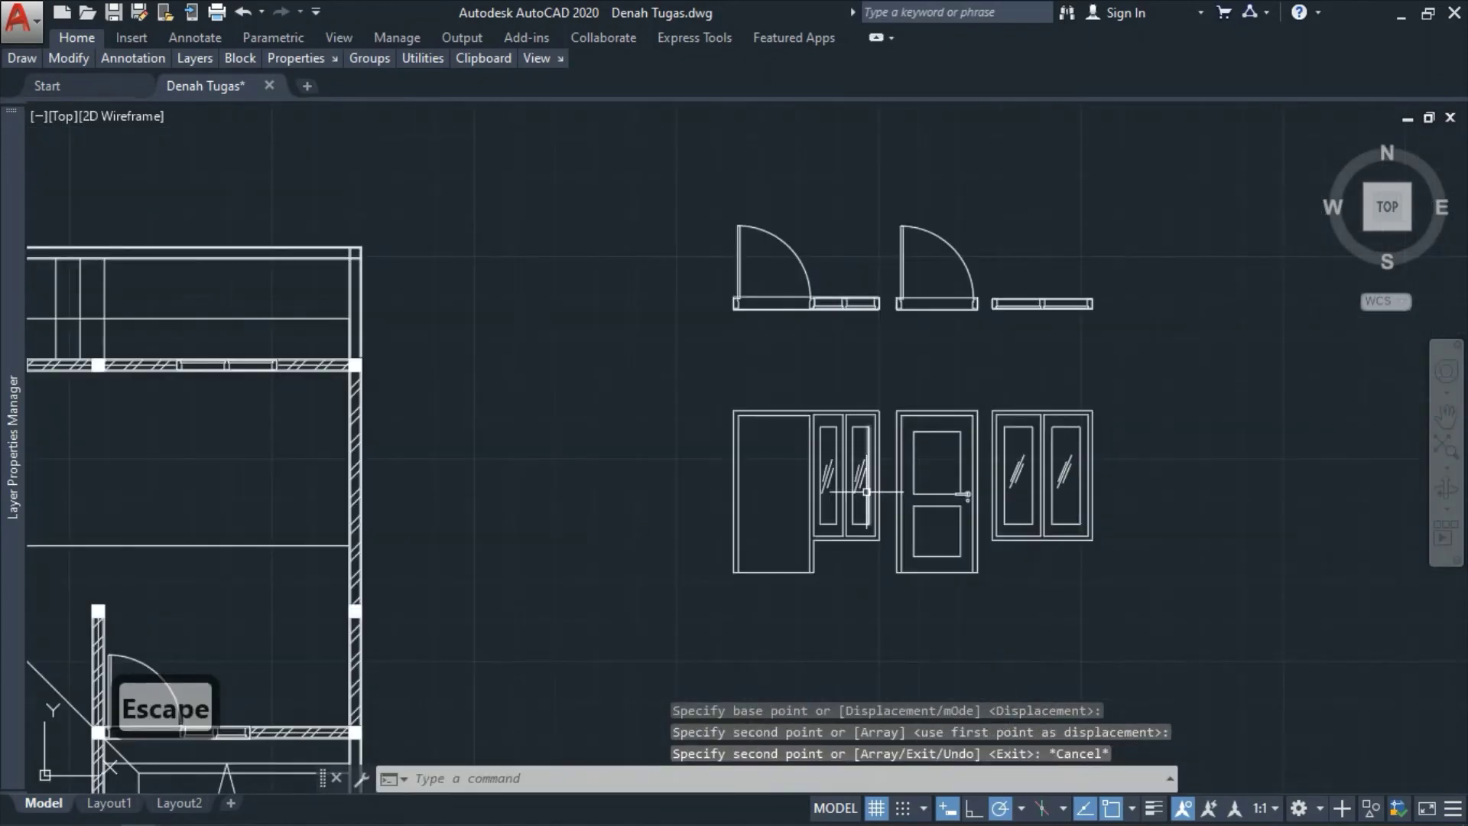
- Examine the door details in the house's front elevation drawing as a reference for the combined unit's door
scroll(820, 496, up, 5)
scroll(663, 521, up, 2)
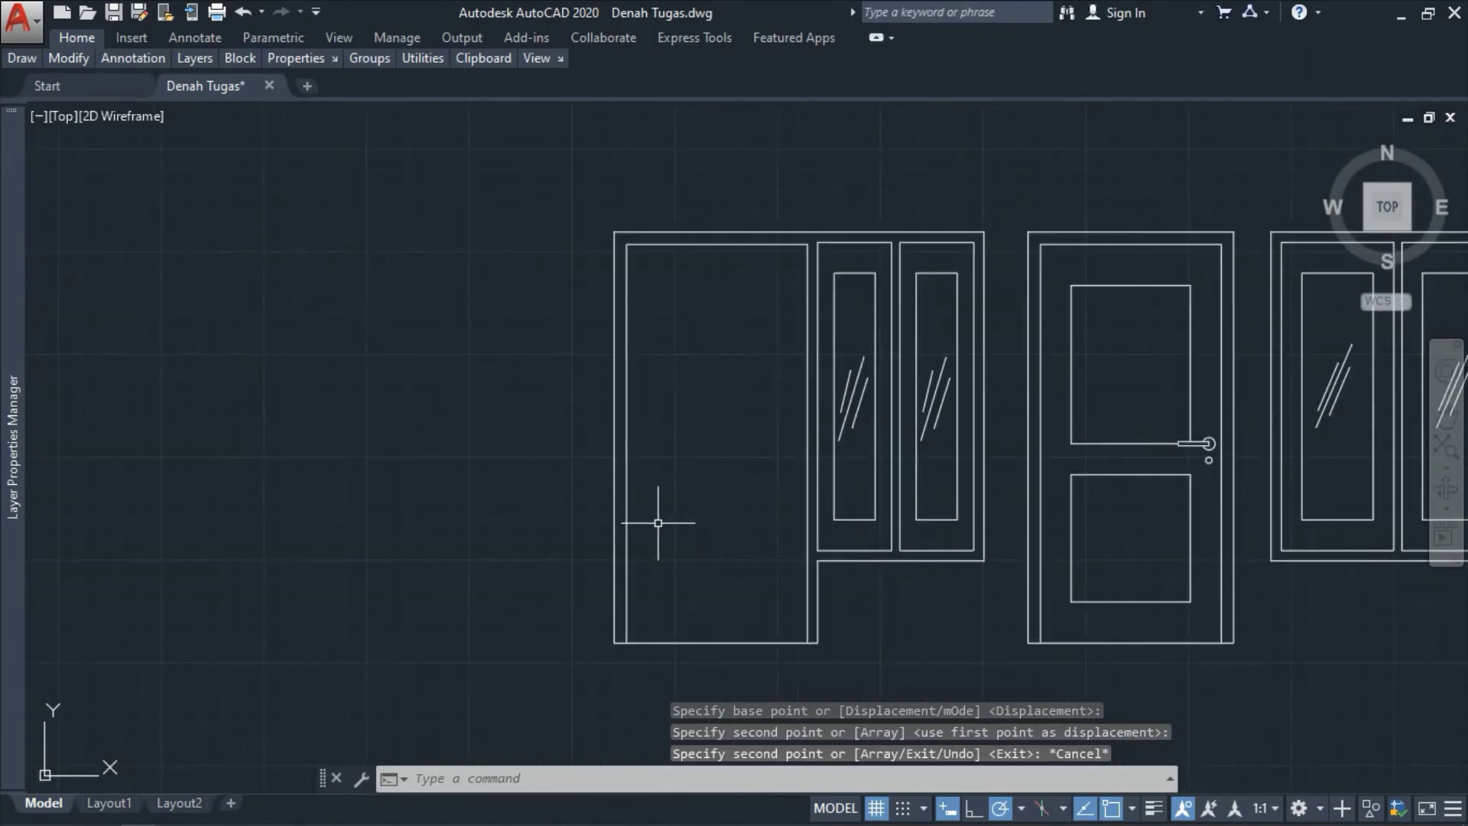
key(space)
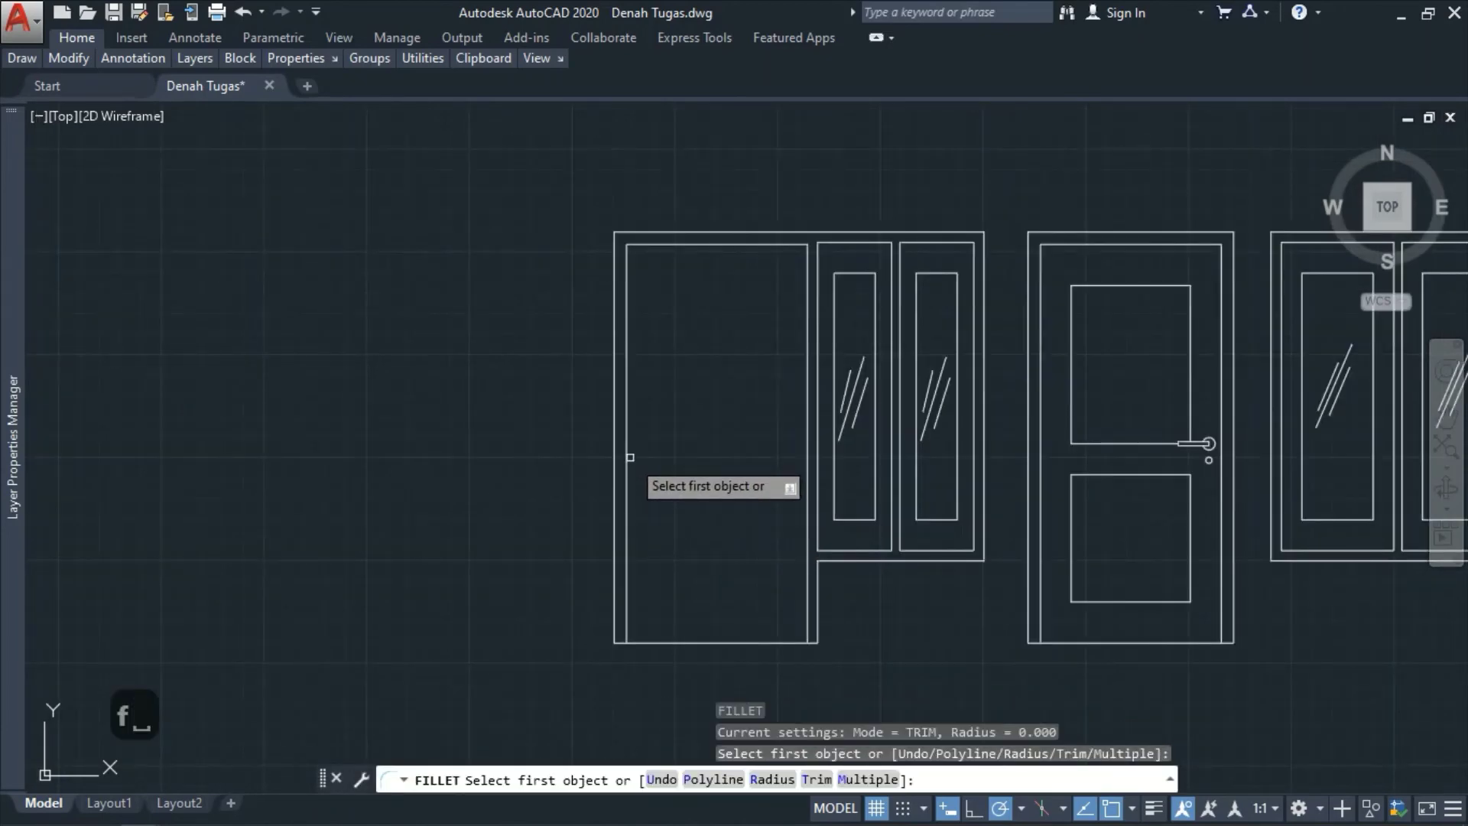
key(Escape)
scroll(647, 432, down, 6)
scroll(846, 458, up, 6)
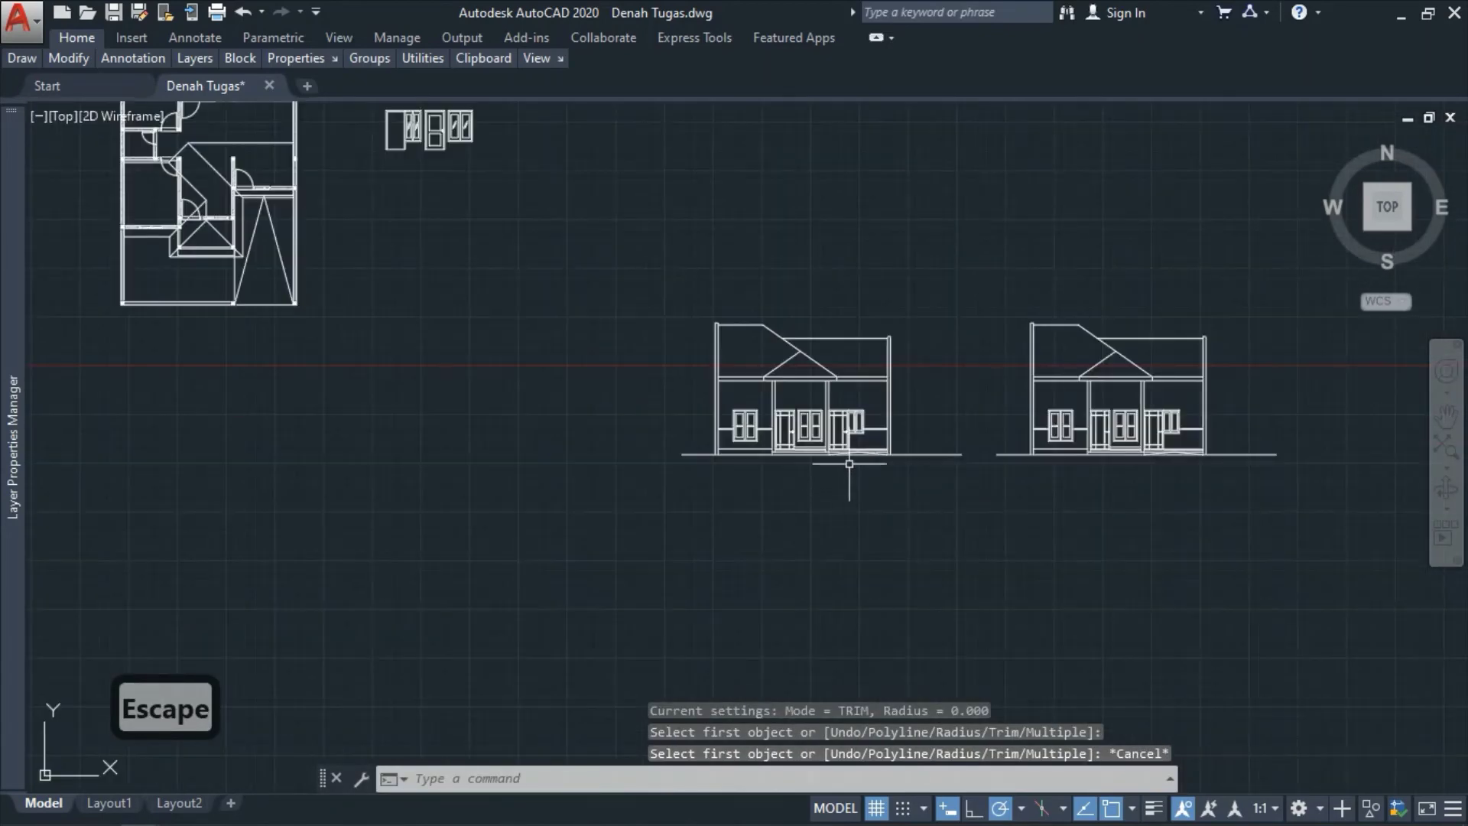
scroll(623, 422, up, 6)
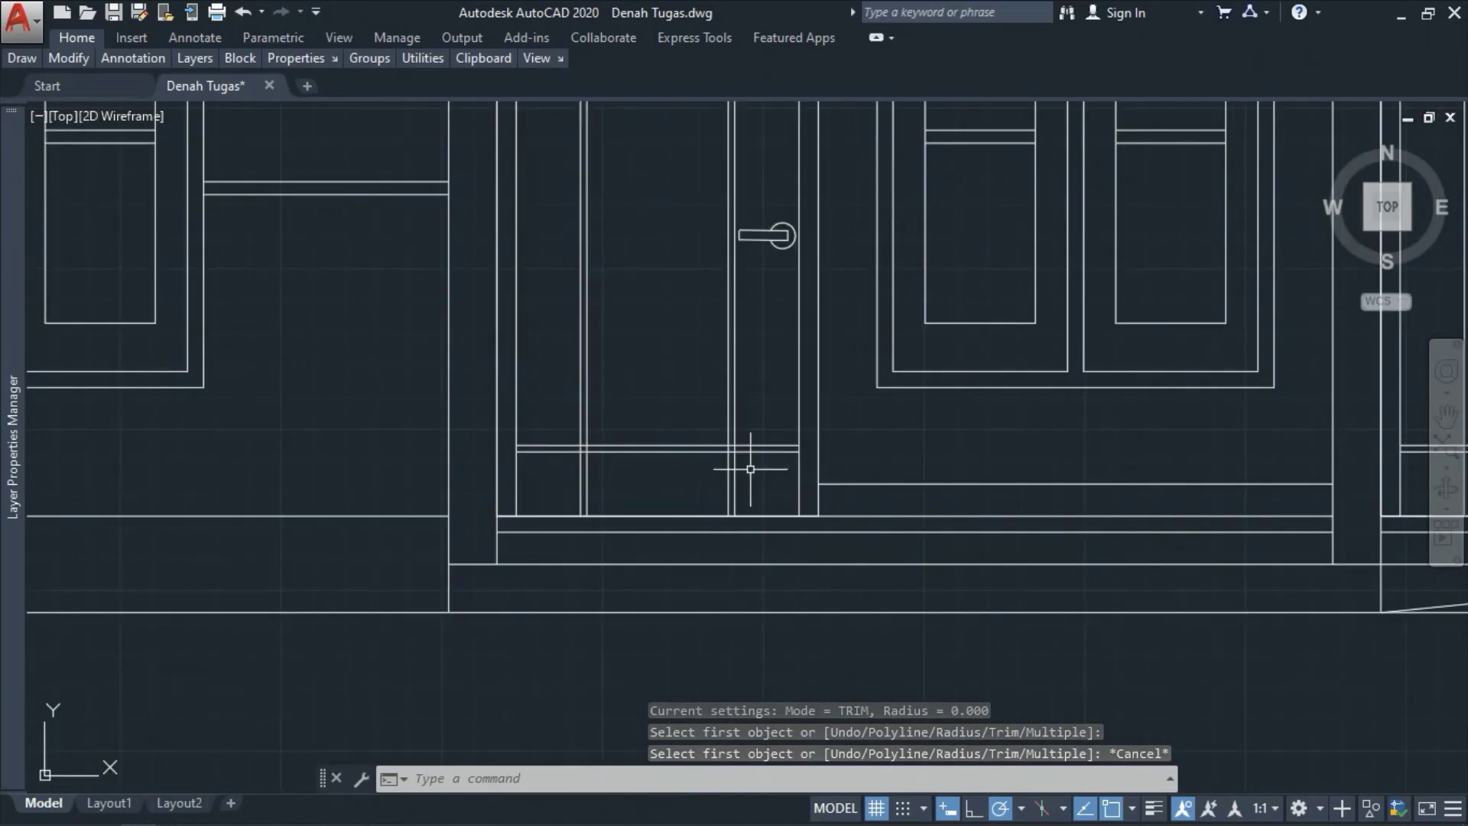
scroll(750, 469, down, 10)
scroll(677, 468, up, 10)
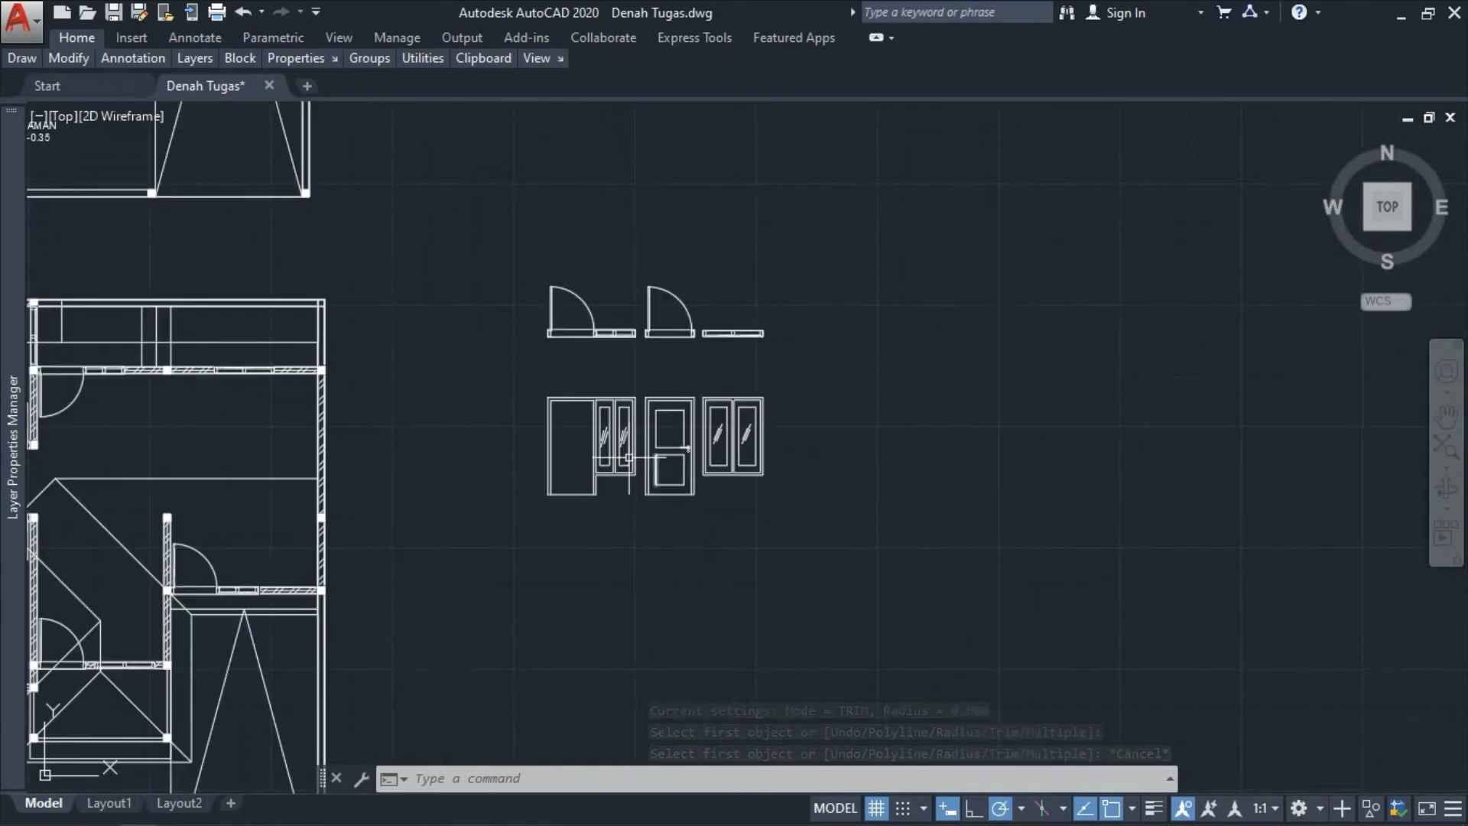
text(f)
key(space)
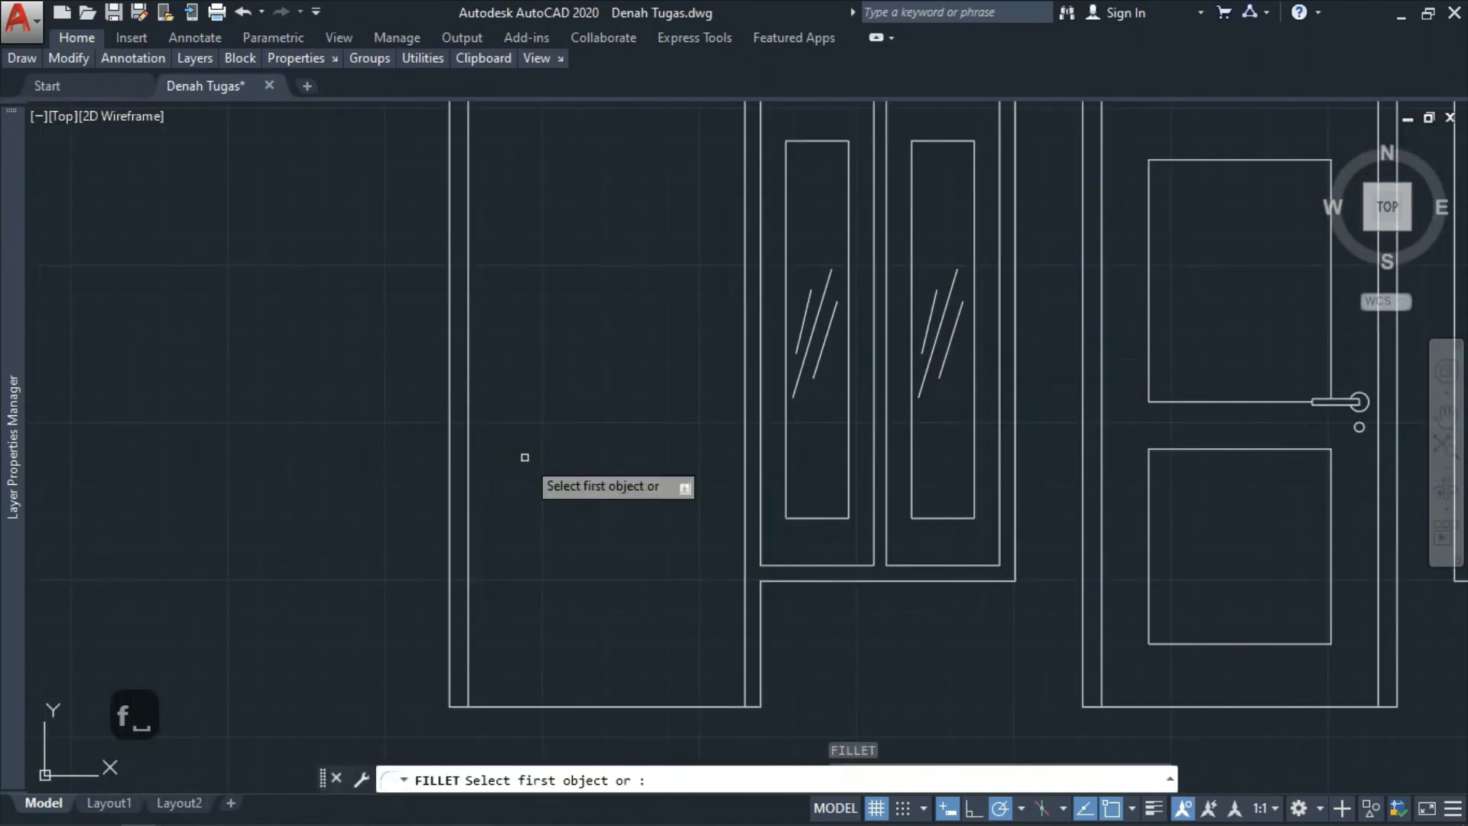
scroll(566, 520, down, 5)
scroll(539, 516, up, 3)
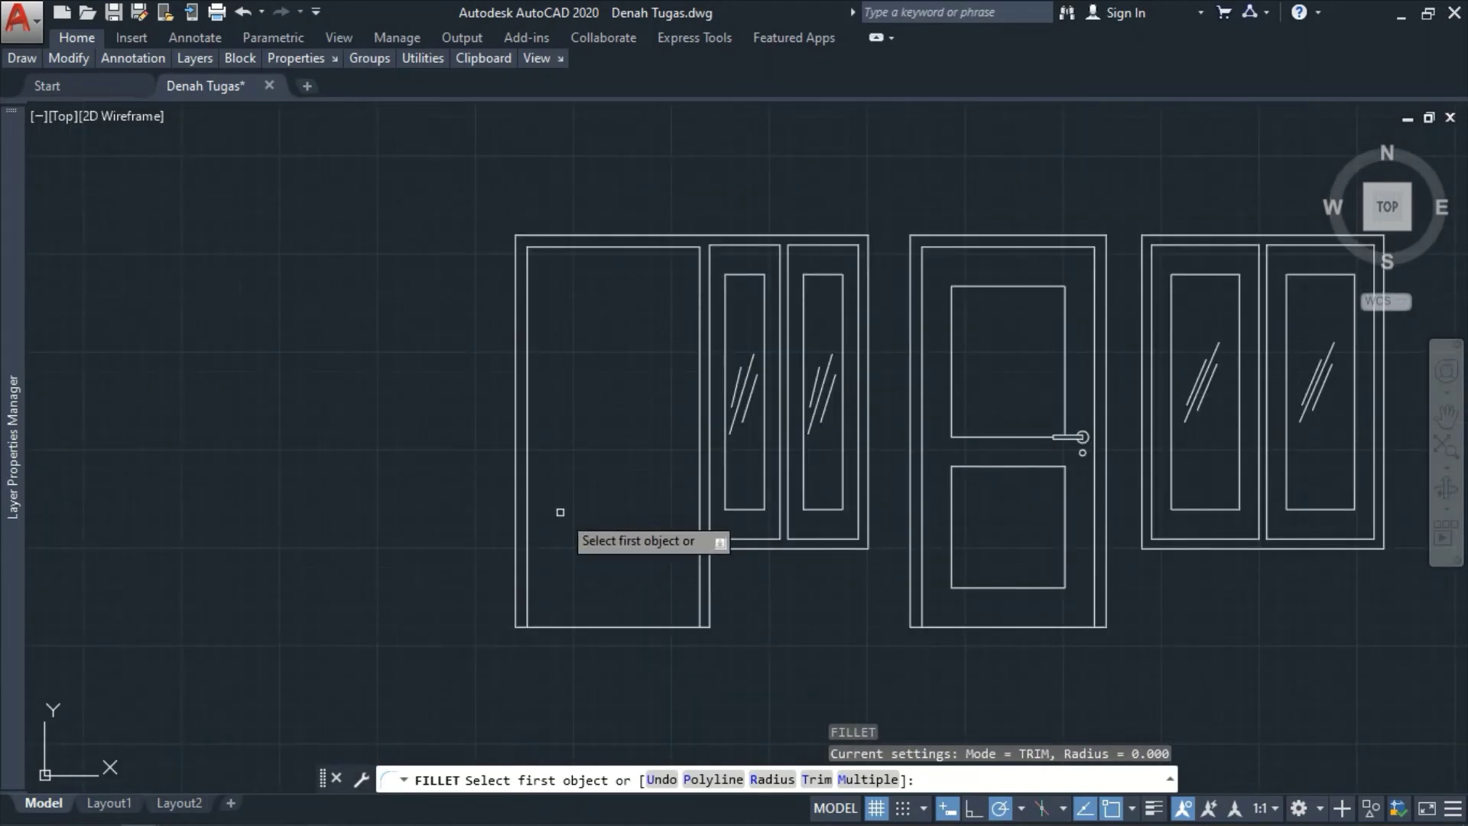
text(15)
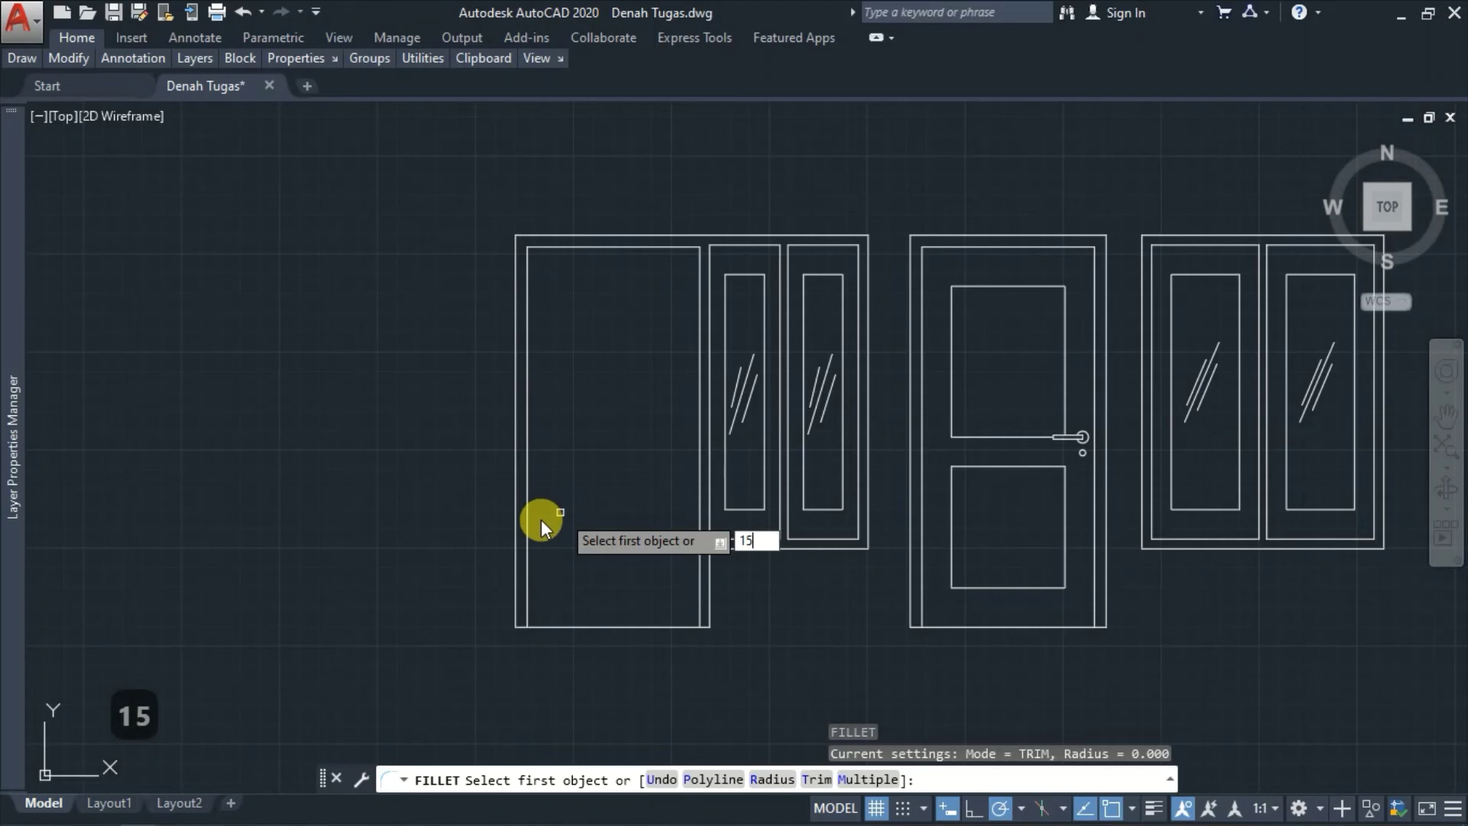
key(space)
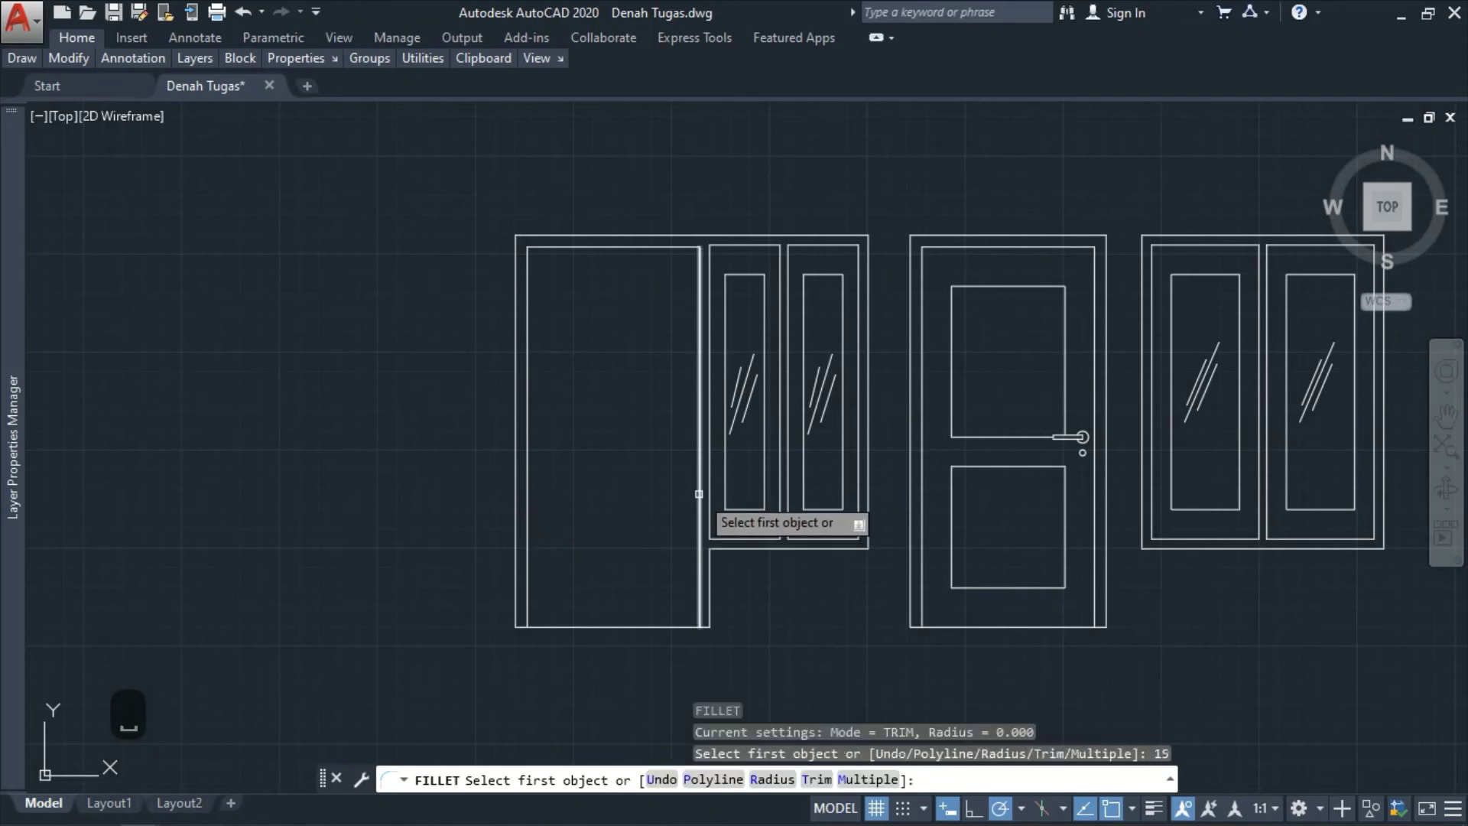
click(698, 495)
click(675, 490)
key(space)
key(space)
key(Escape)
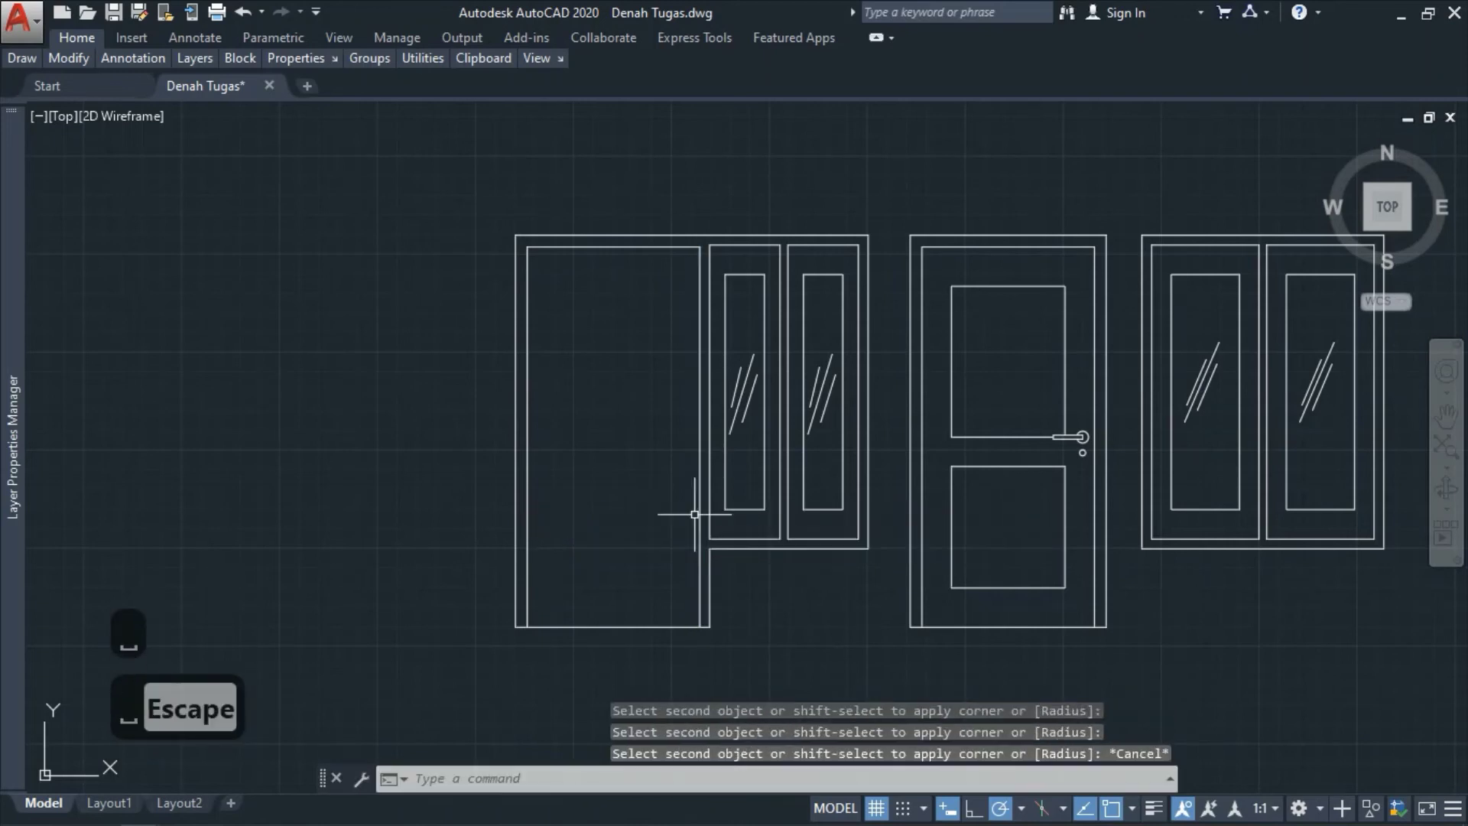
- Offset the right inner frame edge of the combined unit's door inward by 15
text(o)
key(space)
key(space)
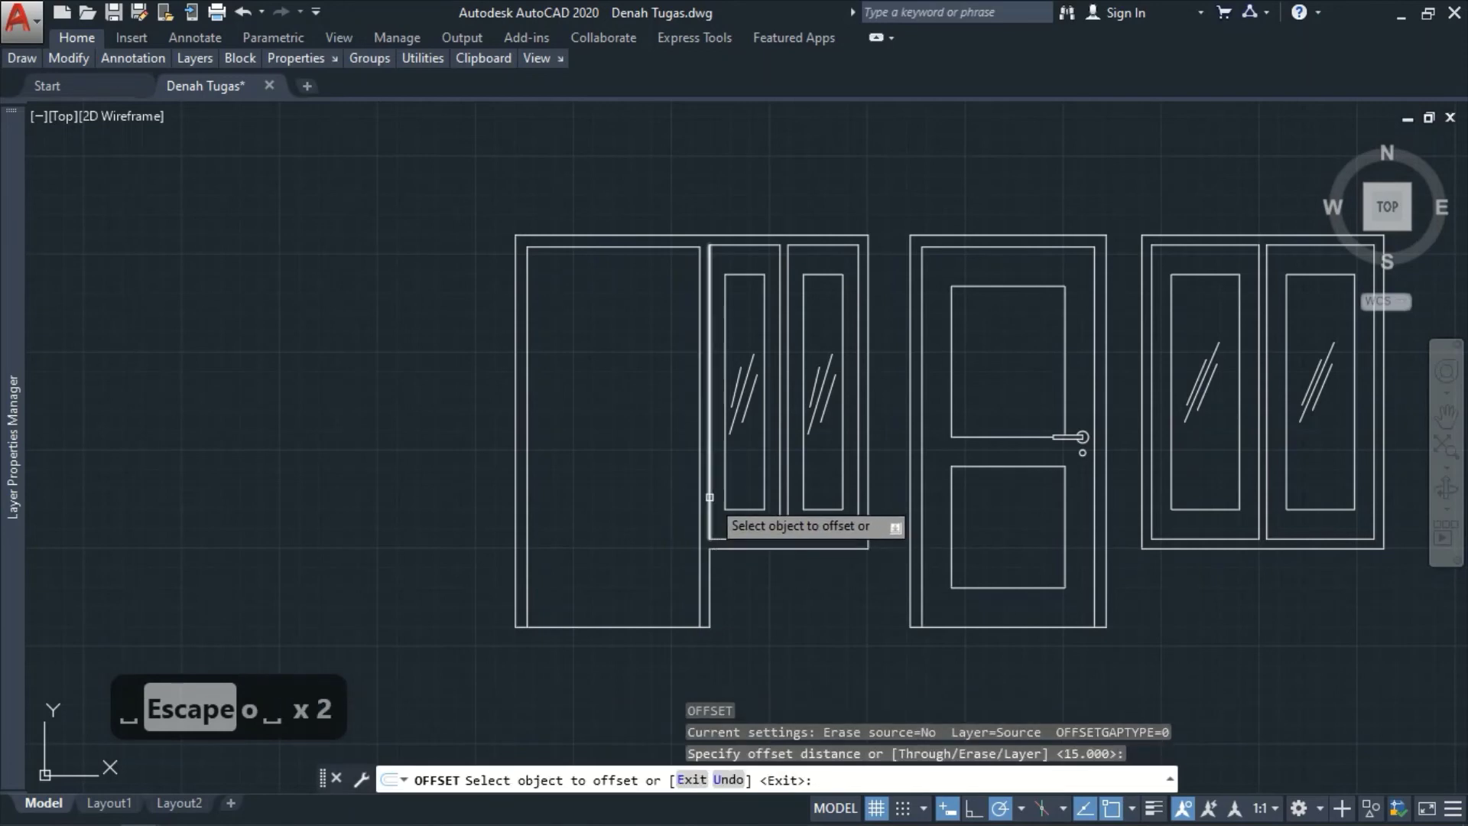
click(697, 493)
click(655, 476)
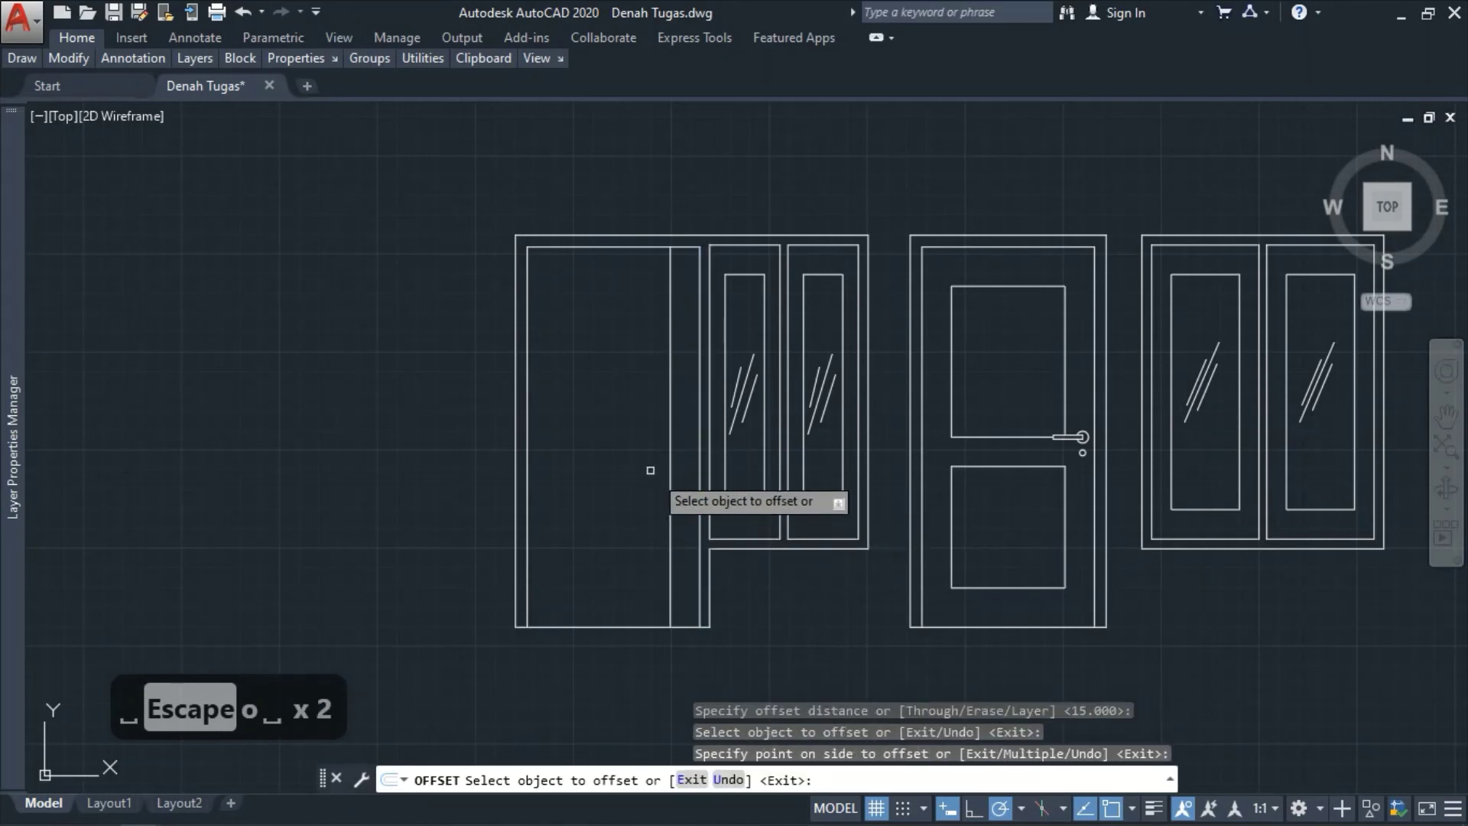
- Offset the top inner frame edge and the bottom edge of the combined unit's door inward by 15
click(621, 246)
click(620, 339)
click(625, 625)
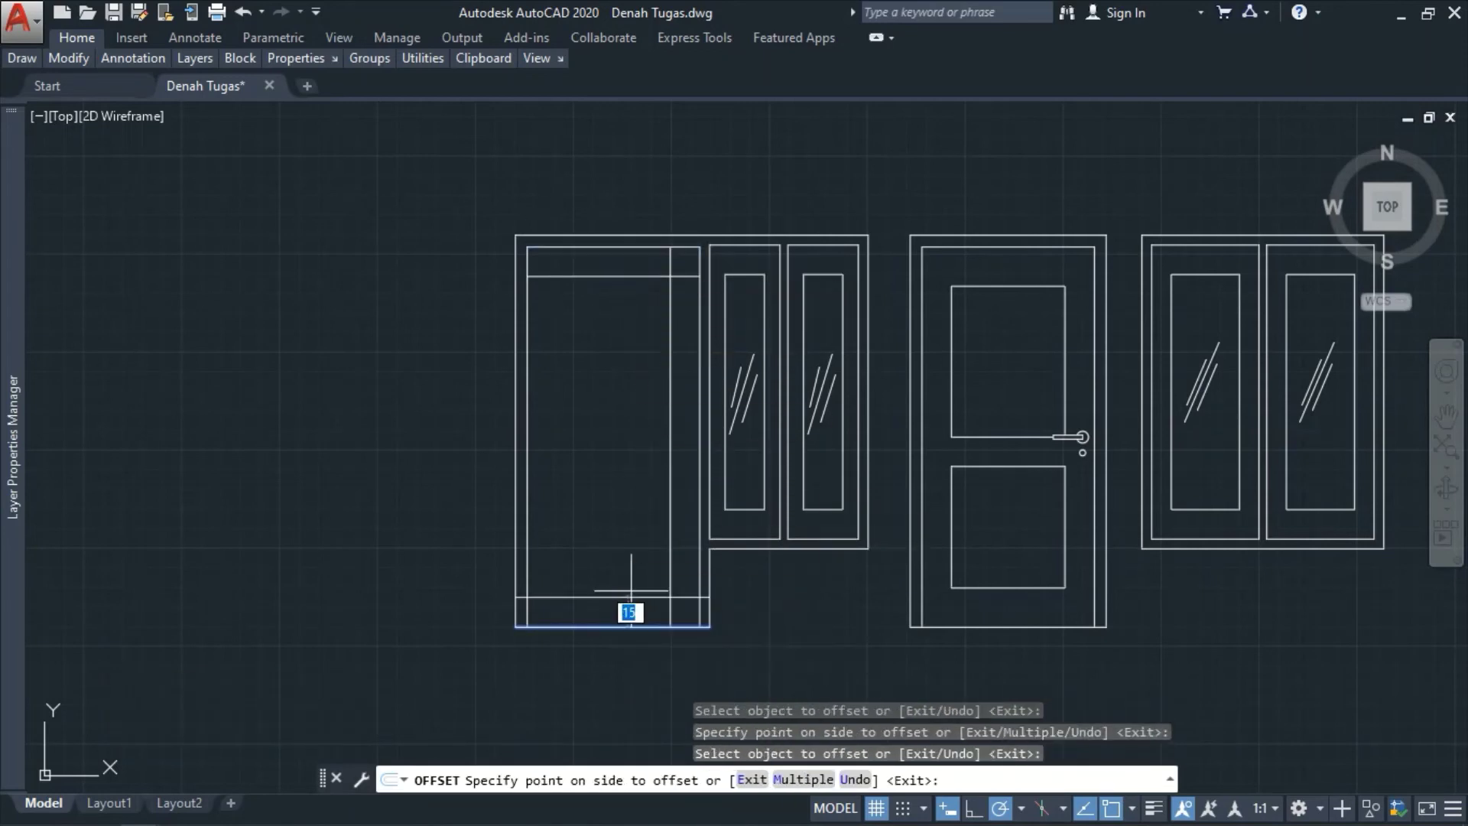
click(636, 511)
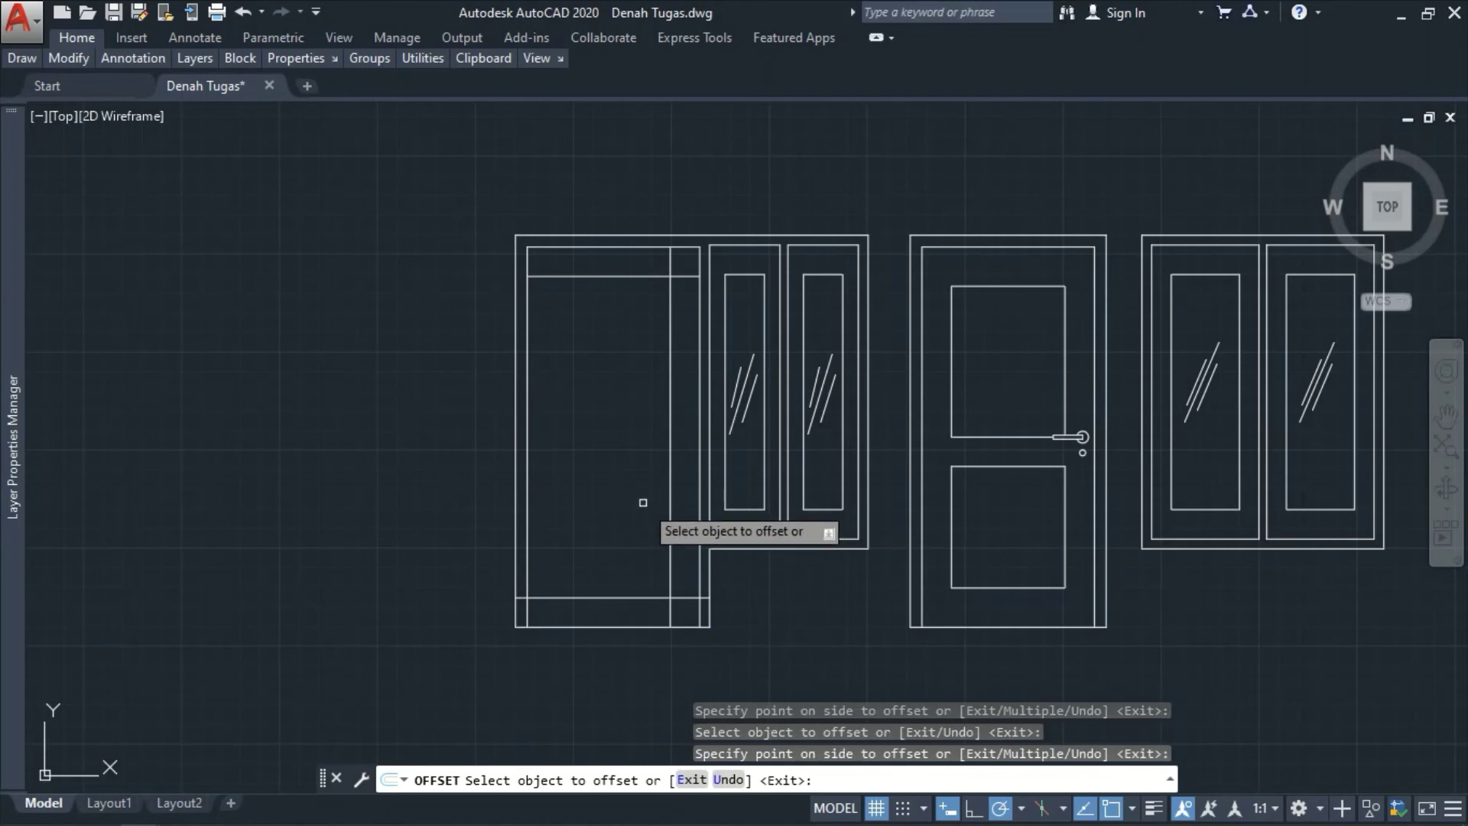
- Undo the 15-unit offsets made inside the combined unit's door
key(Escape)
key(ctrl+z)
key(ctrl+z)
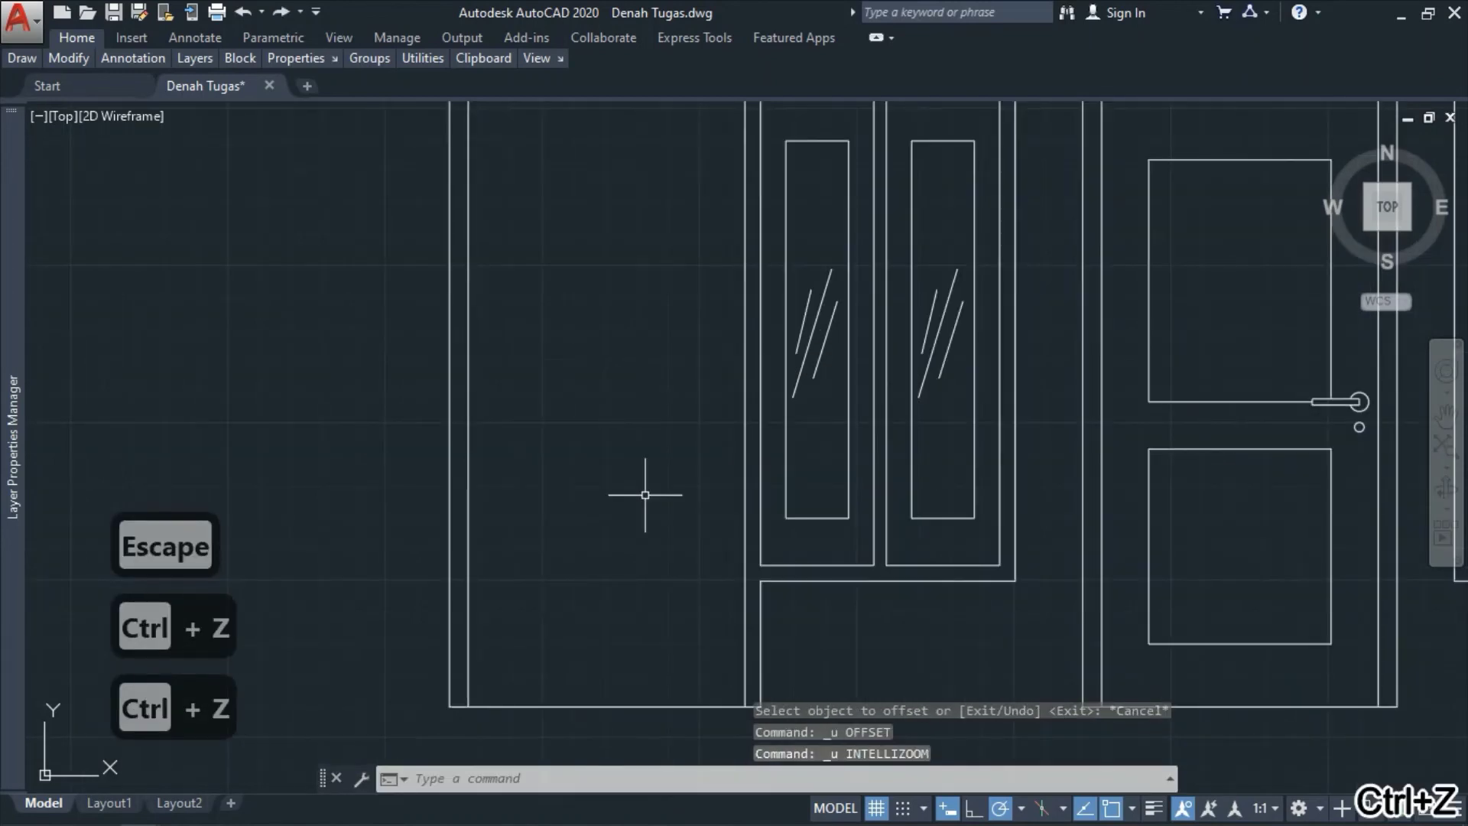
key(ctrl+y)
- Offset the right inner frame edge of the combined unit's door inward by 15 again
text(o)
key(space)
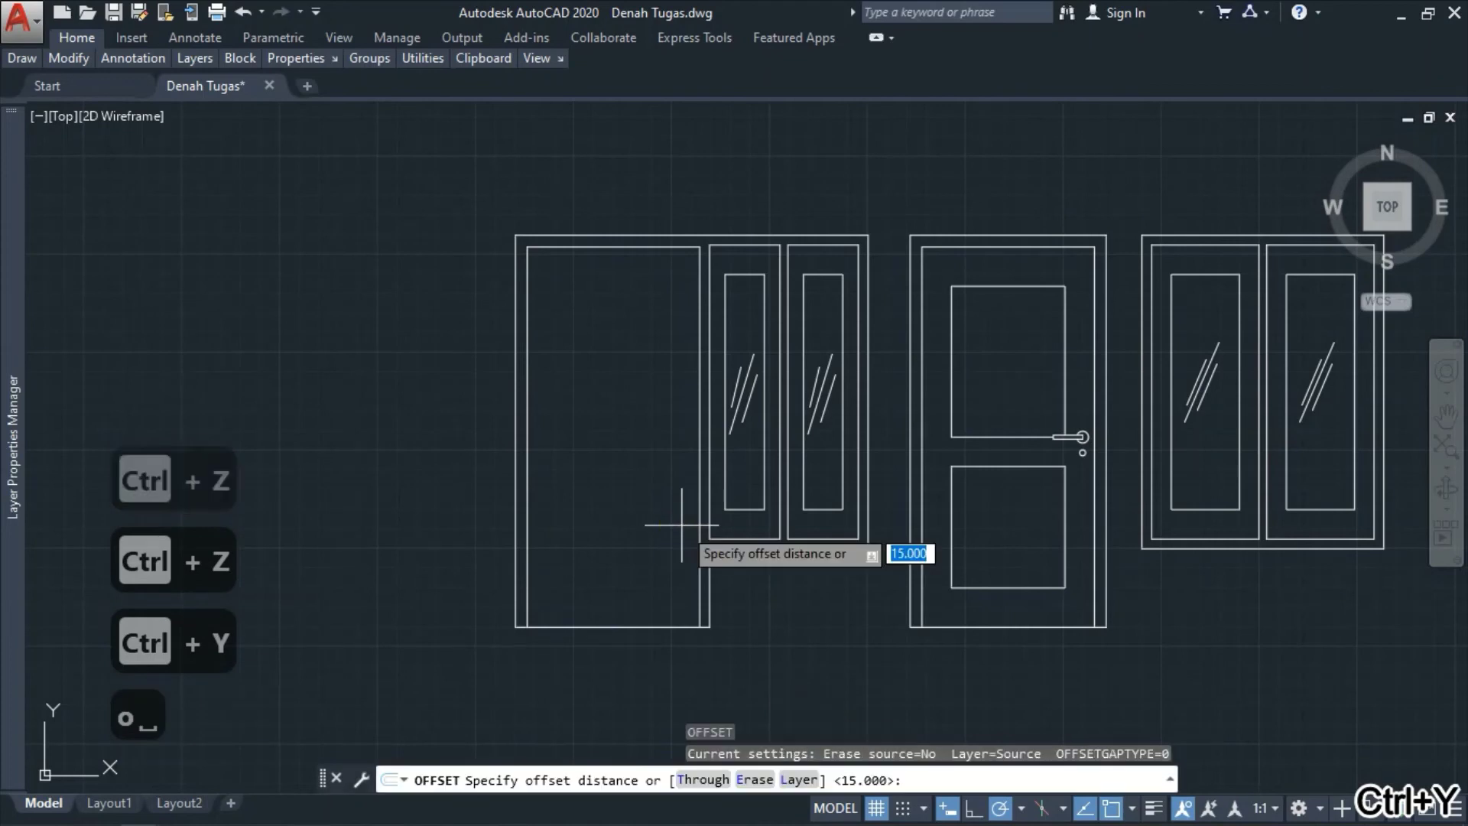
key(space)
click(700, 517)
click(649, 495)
key(Escape)
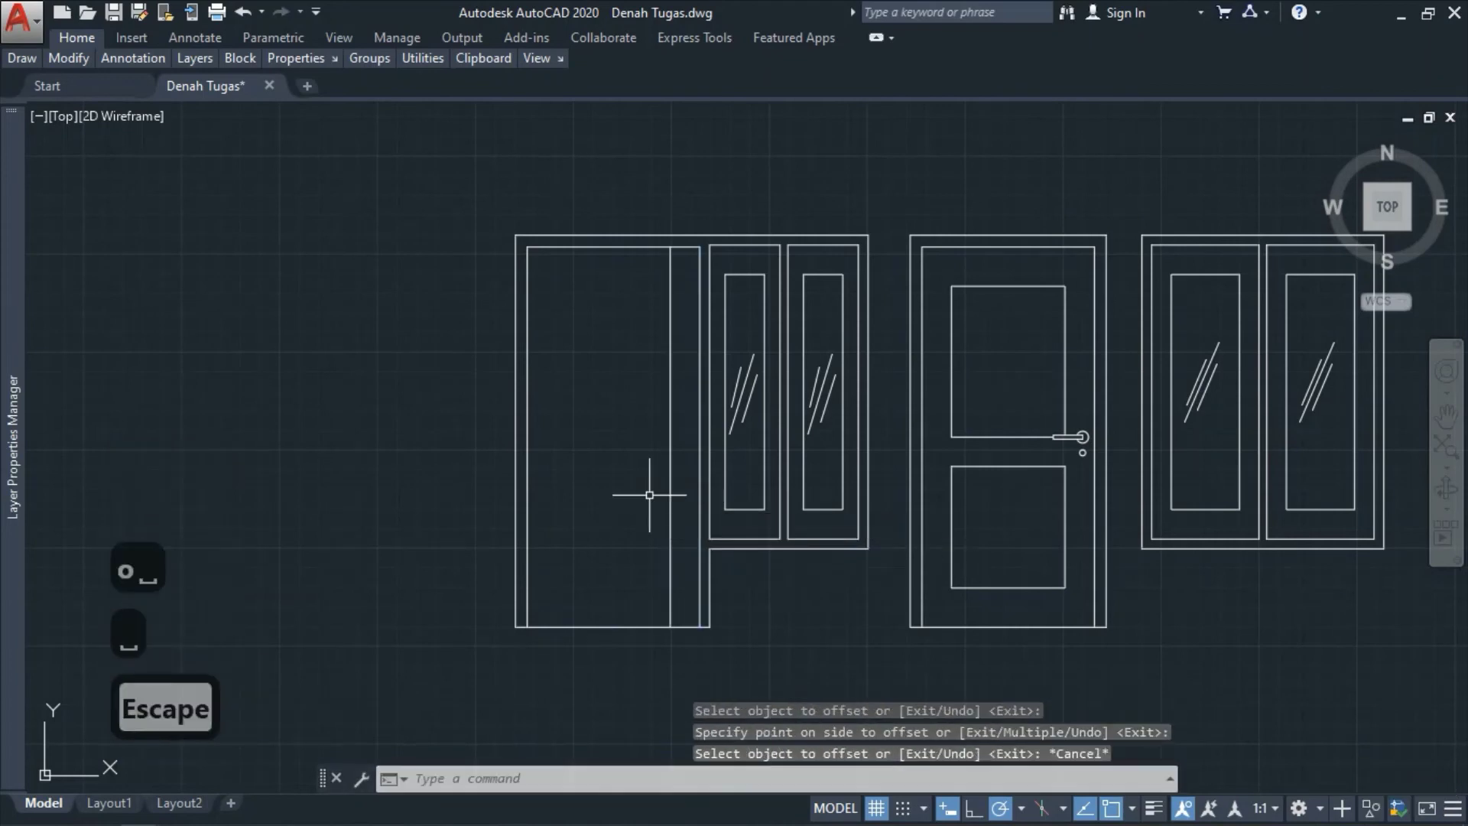
- Offset the bottom edge and the top inner frame edge of the combined unit's door inward by 20
text(o)
key(space)
text(20)
key(space)
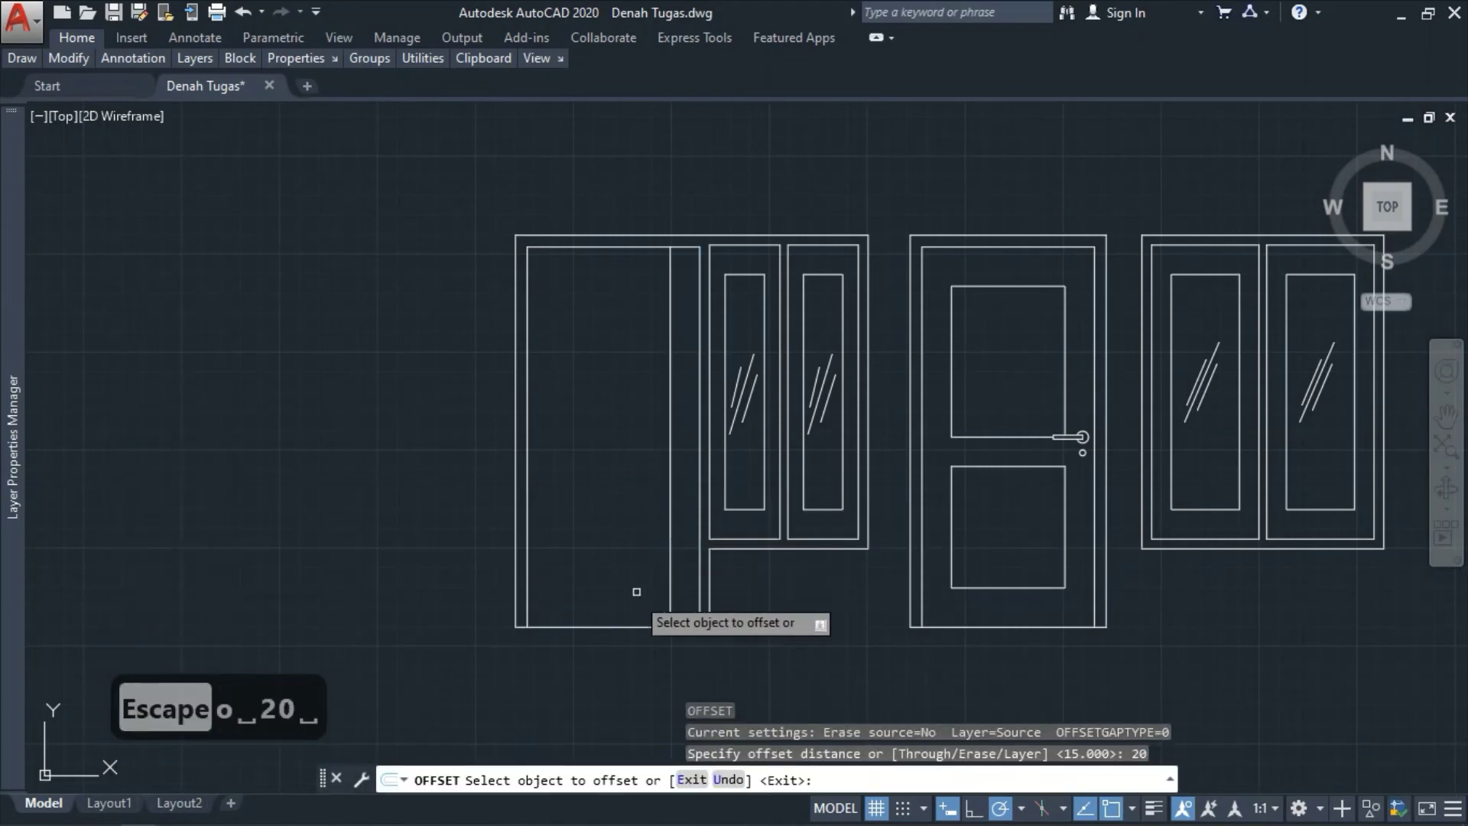
click(620, 623)
click(619, 621)
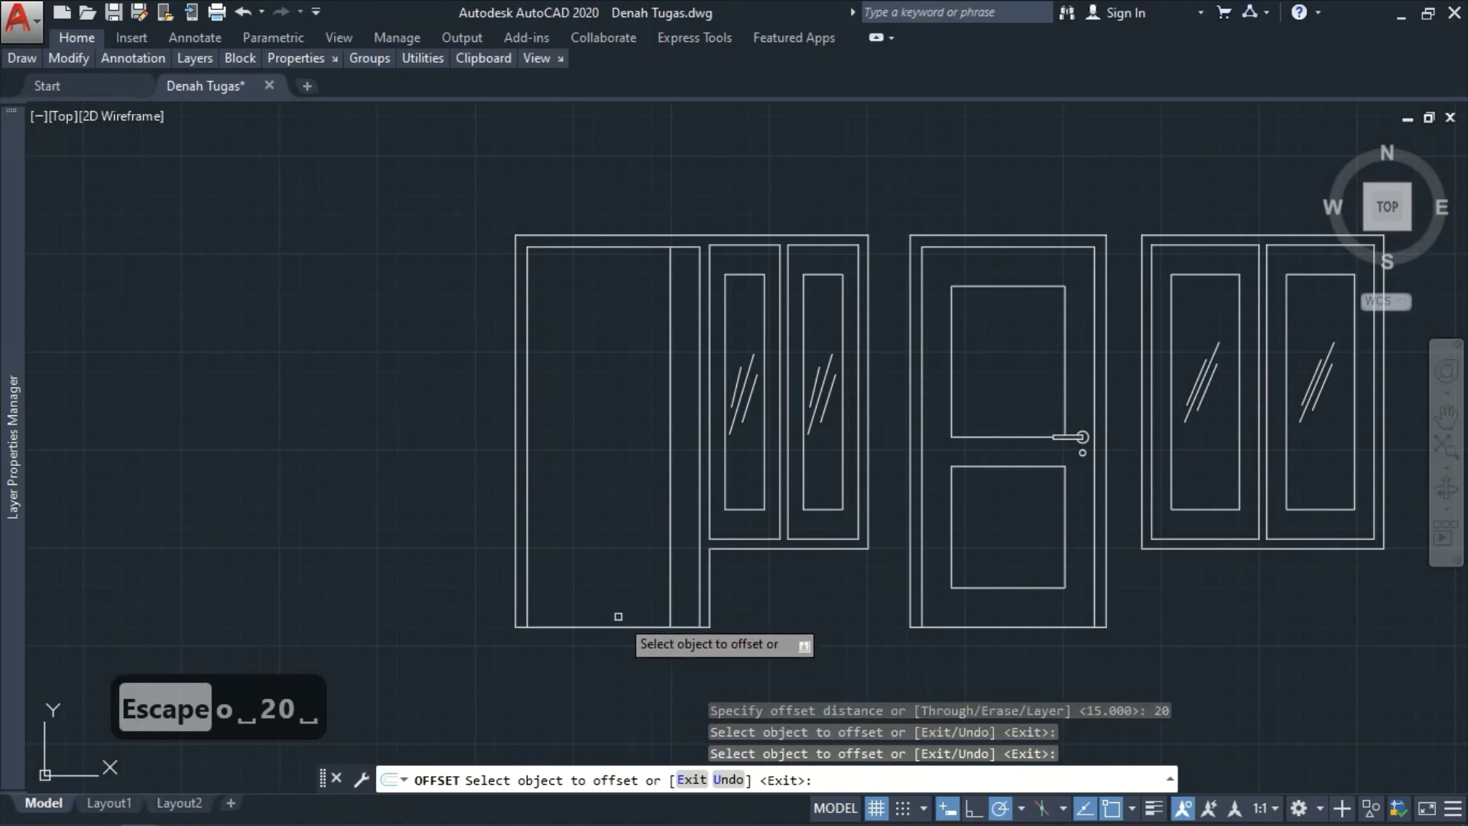
click(616, 625)
click(605, 510)
click(589, 246)
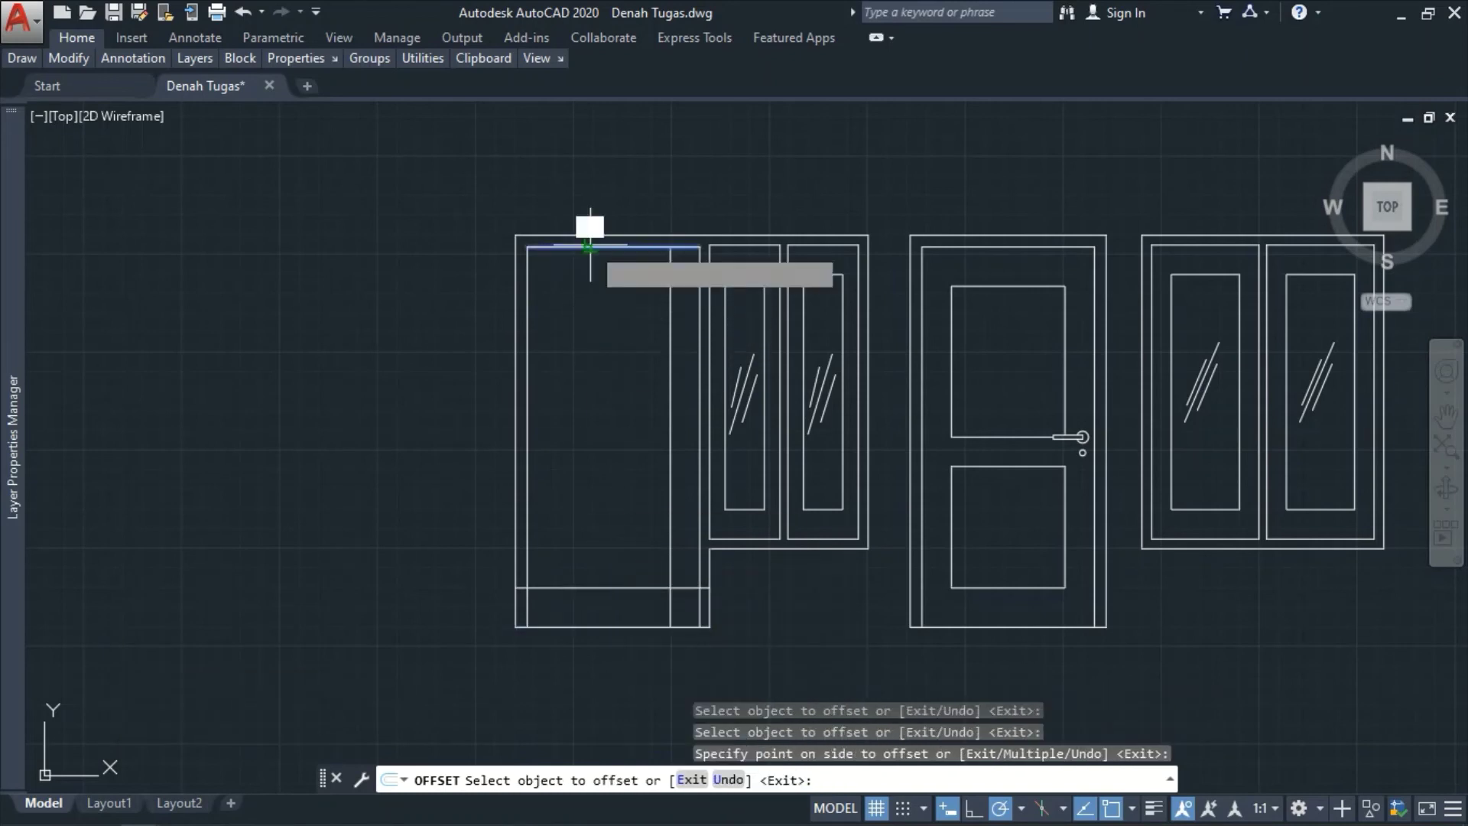
click(597, 315)
key(Escape)
- Double the three new door lines by offsetting each by 2 toward the middle of the door leaf
text(o)
key(space)
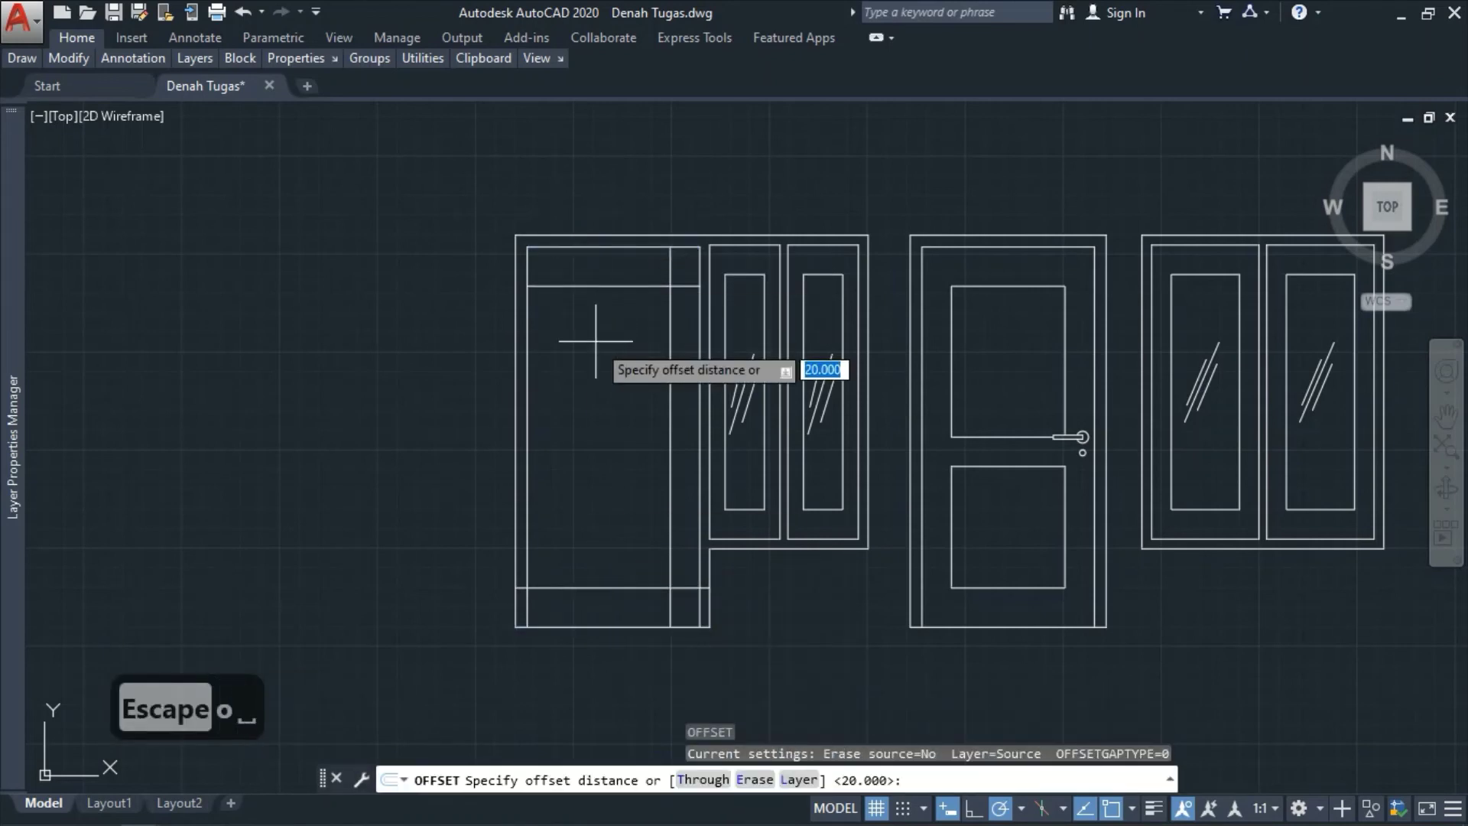
text(2)
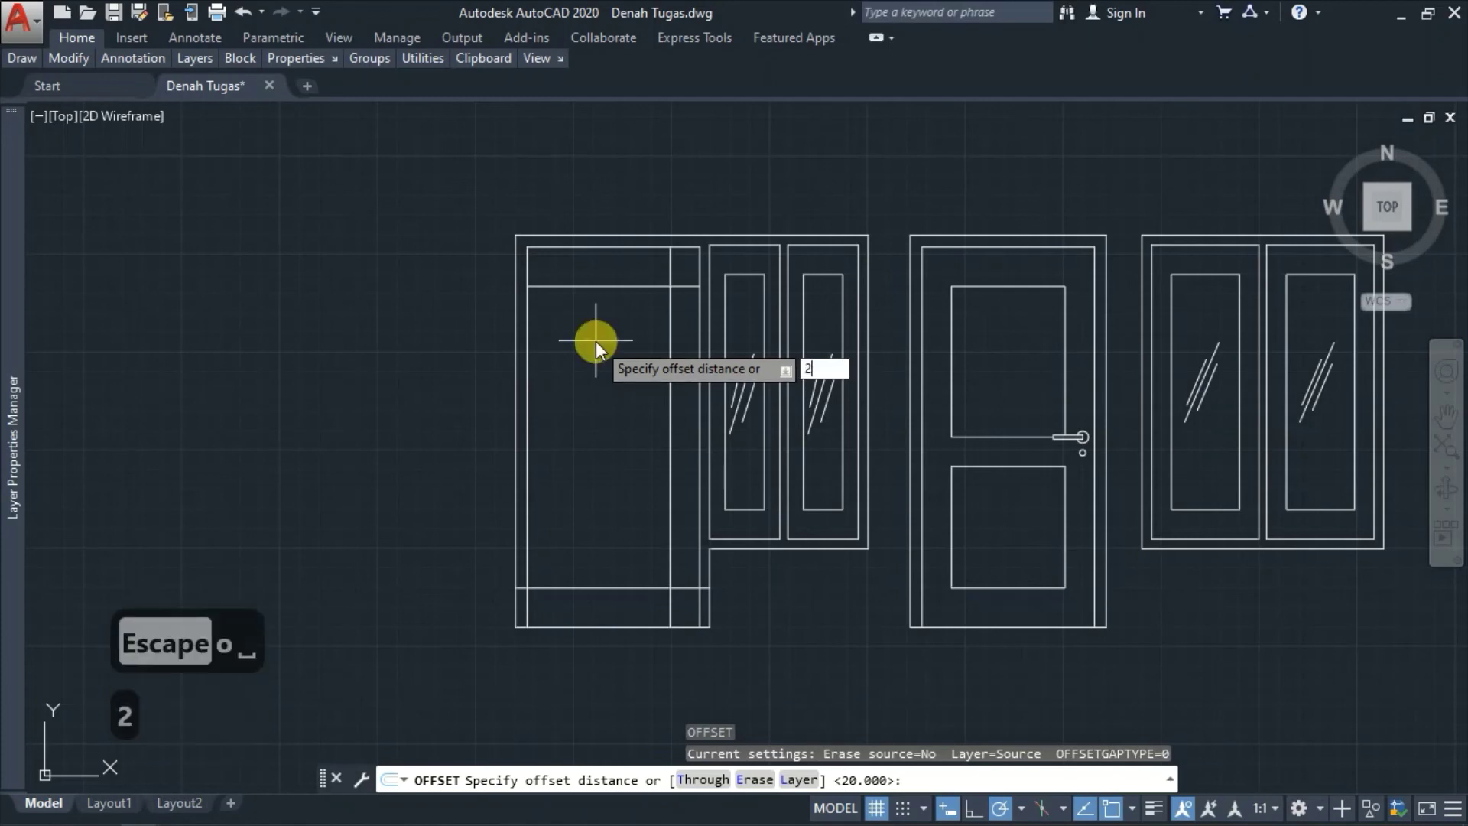
key(space)
click(607, 286)
click(628, 322)
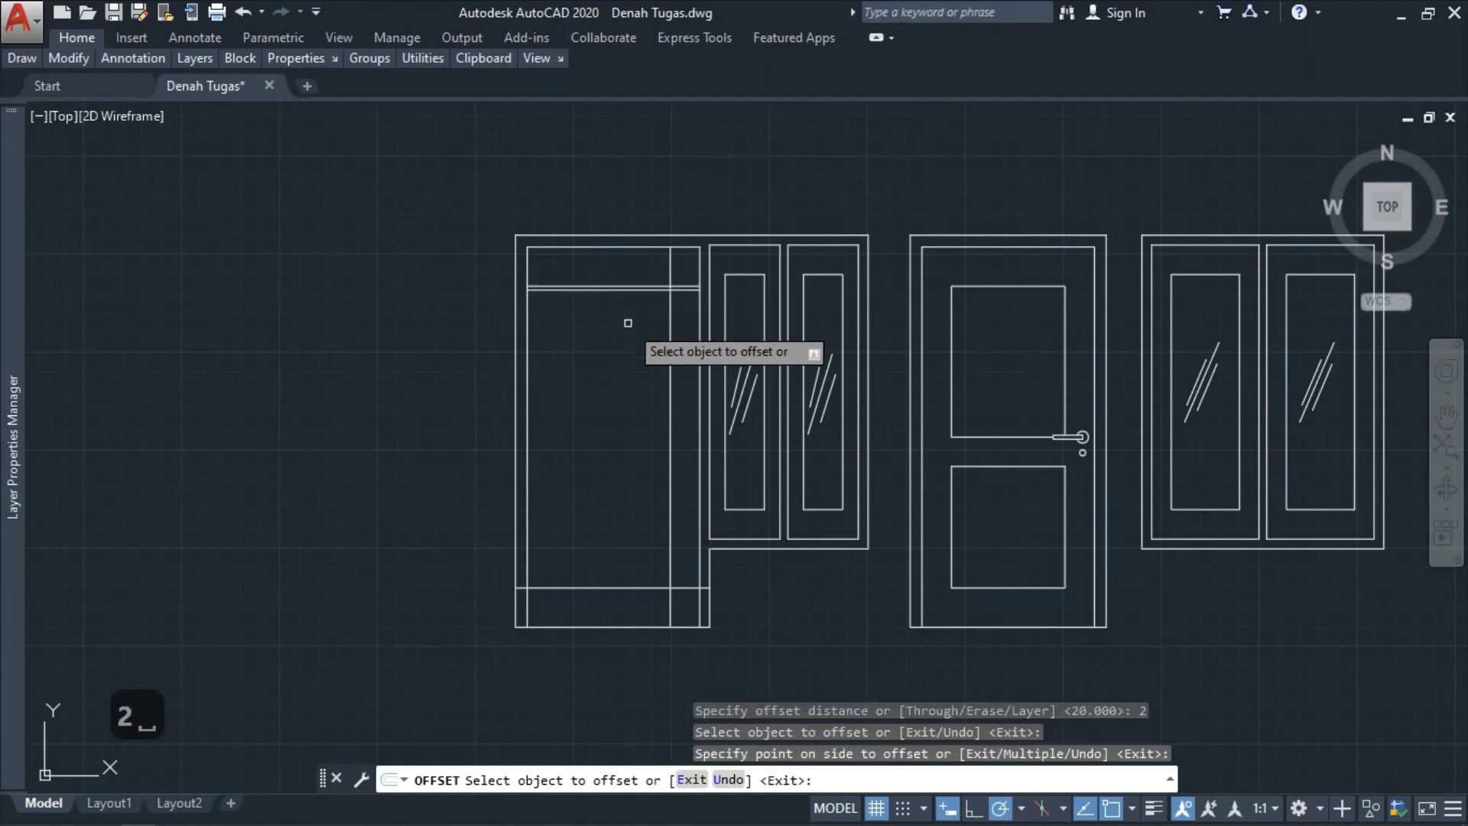
click(668, 324)
click(646, 324)
click(600, 583)
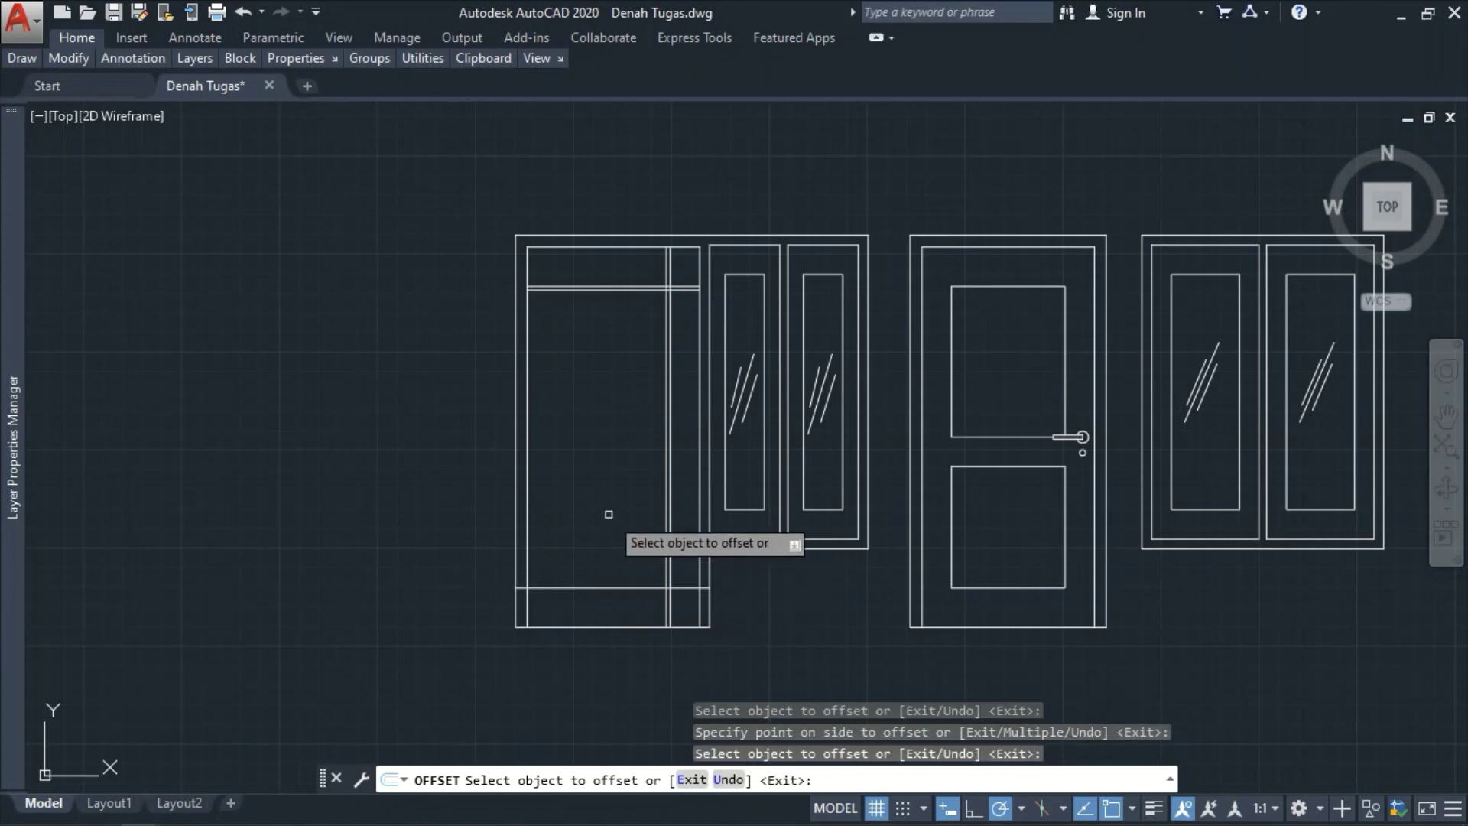
click(594, 585)
key(Escape)
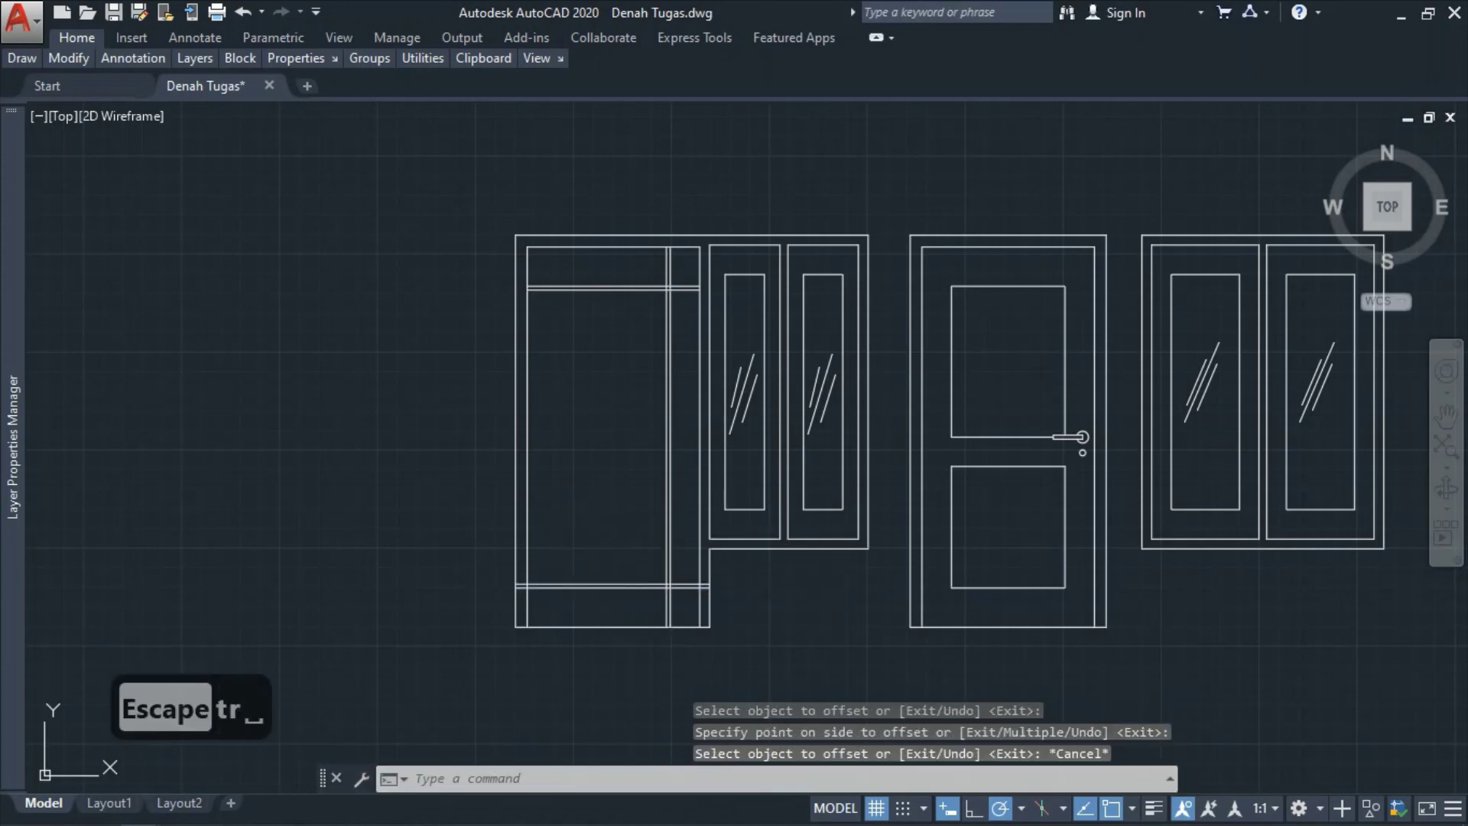
- Trim the ends of the lower double line that cross the left door frame, using the left inner frame edge as cutting edge
text(tr)
key(space)
click(527, 535)
scroll(525, 593, up, 5)
key(space)
click(726, 604)
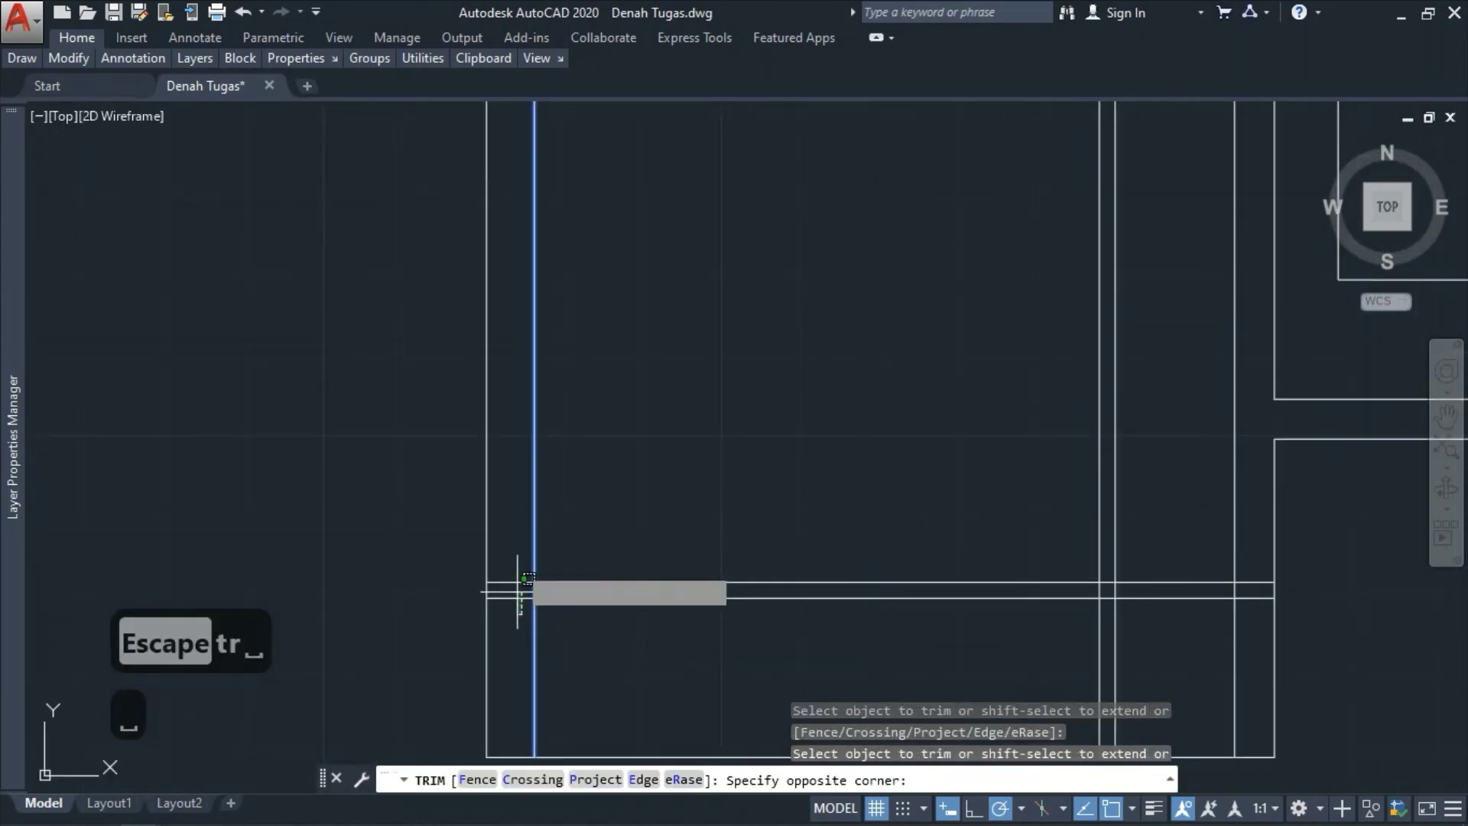
click(526, 579)
scroll(535, 389, down, 3)
scroll(522, 361, up, 3)
scroll(711, 382, down, 2)
key(Escape)
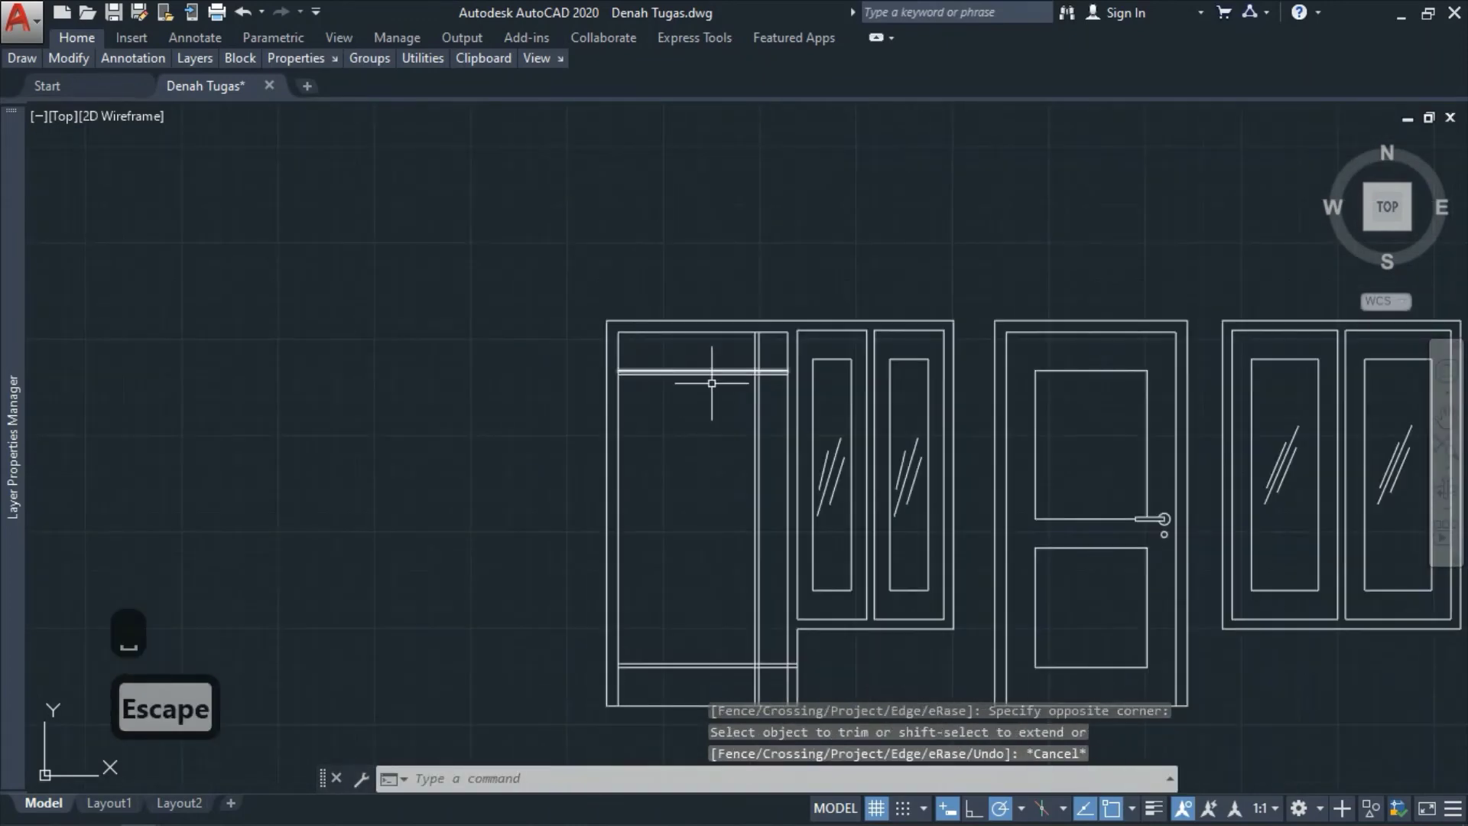
- Trim the line segments inside the upper crossing of the horizontal and vertical double lines to open the groove intersection
scroll(776, 371, up, 2)
text(tr)
key(space)
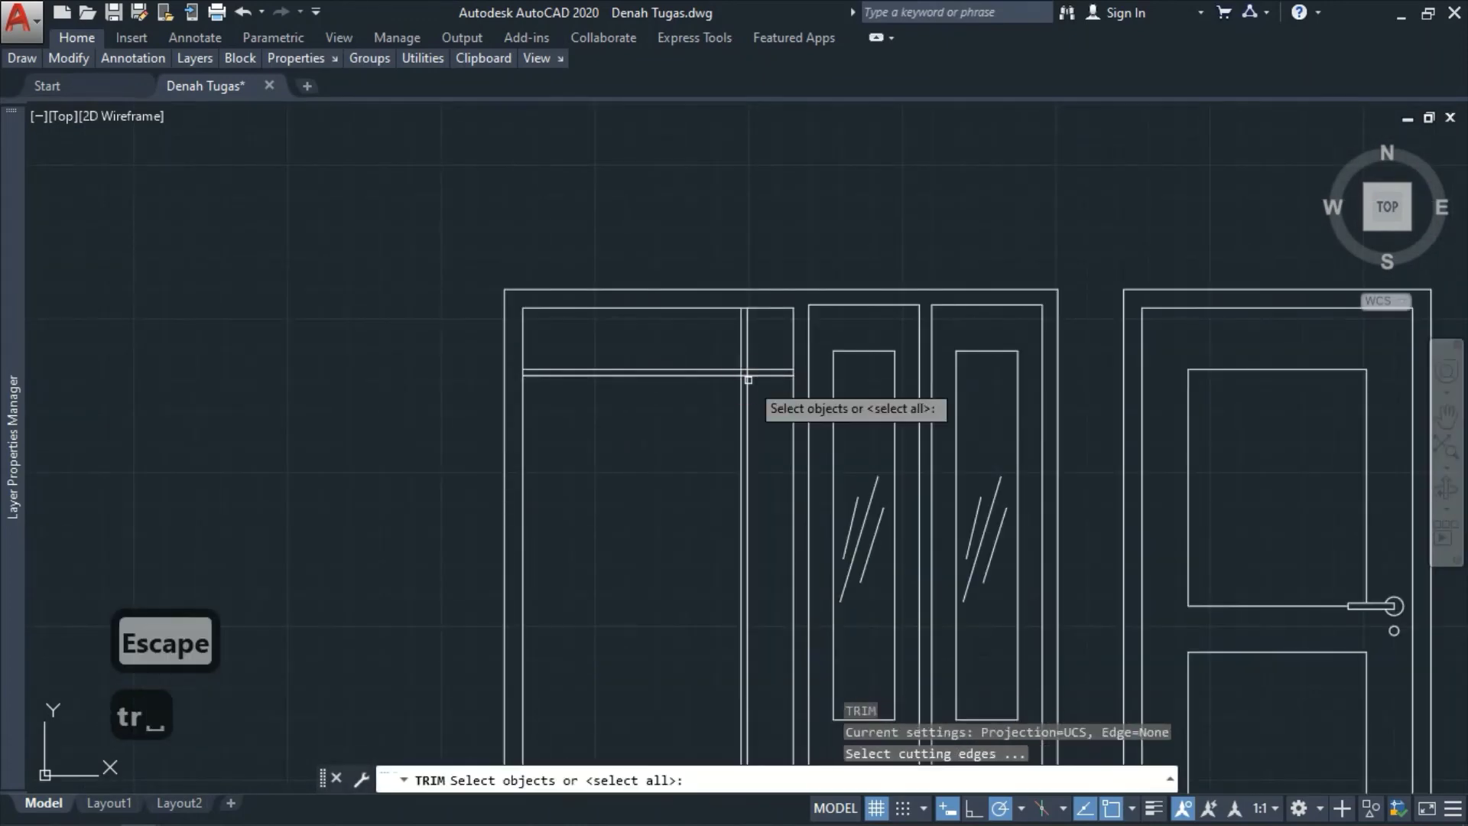
key(space)
scroll(742, 386, up, 6)
click(715, 400)
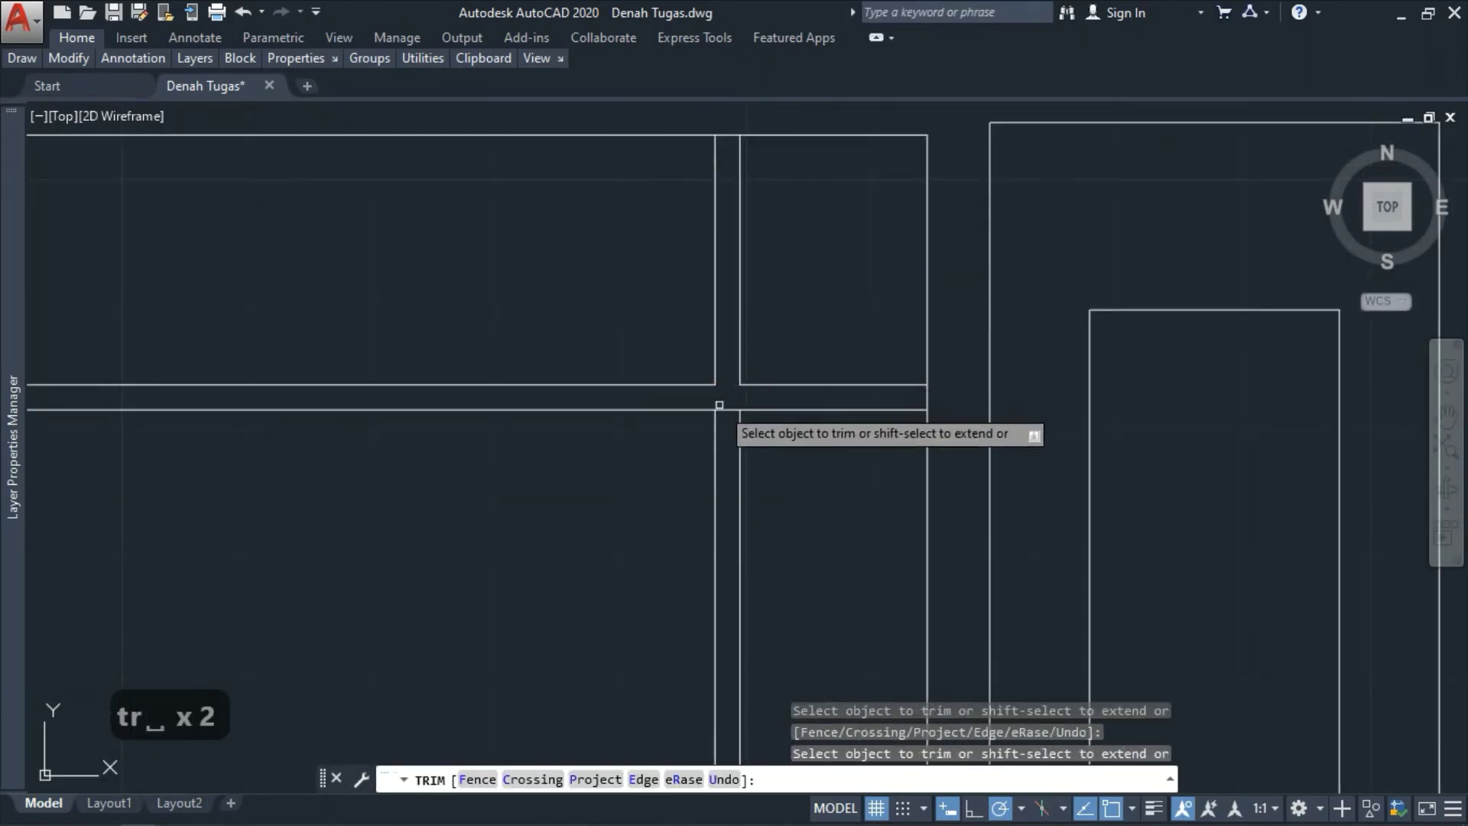
click(728, 416)
click(732, 377)
- Trim the line segments inside the lower crossing of the door's double lines to open that groove intersection
scroll(722, 312, down, 6)
scroll(654, 612, up, 6)
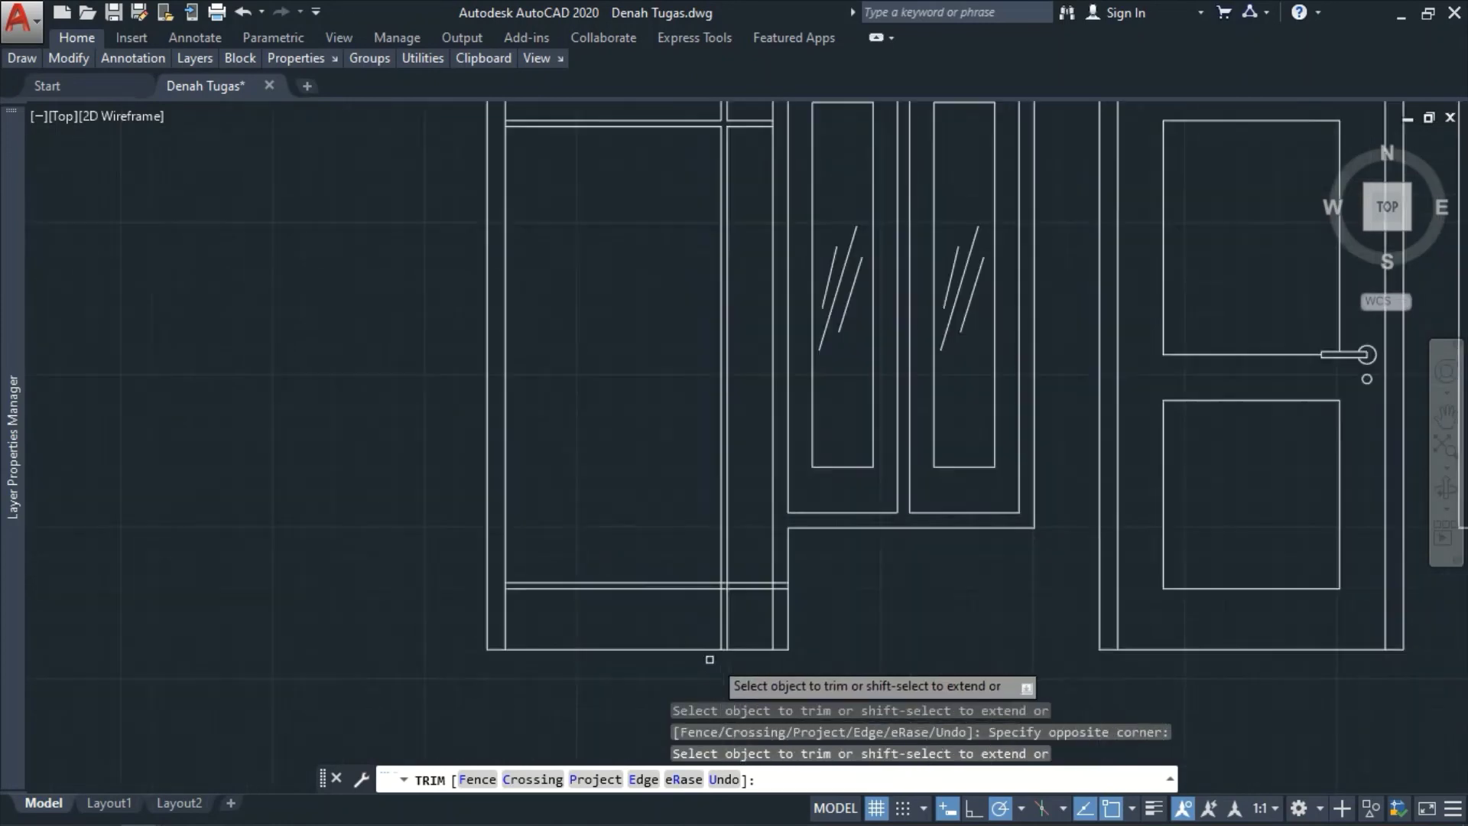
click(739, 475)
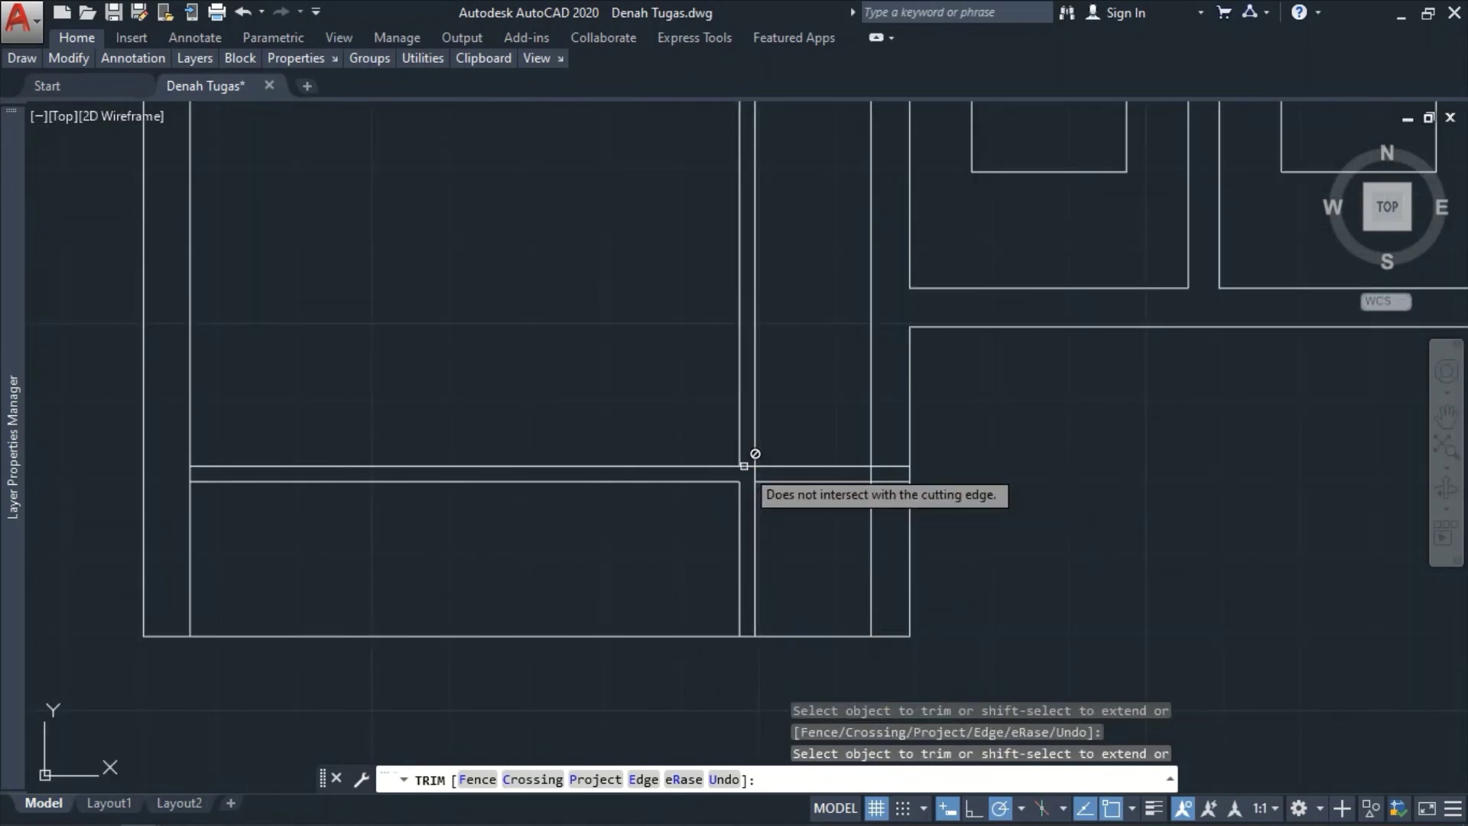
text(tr)
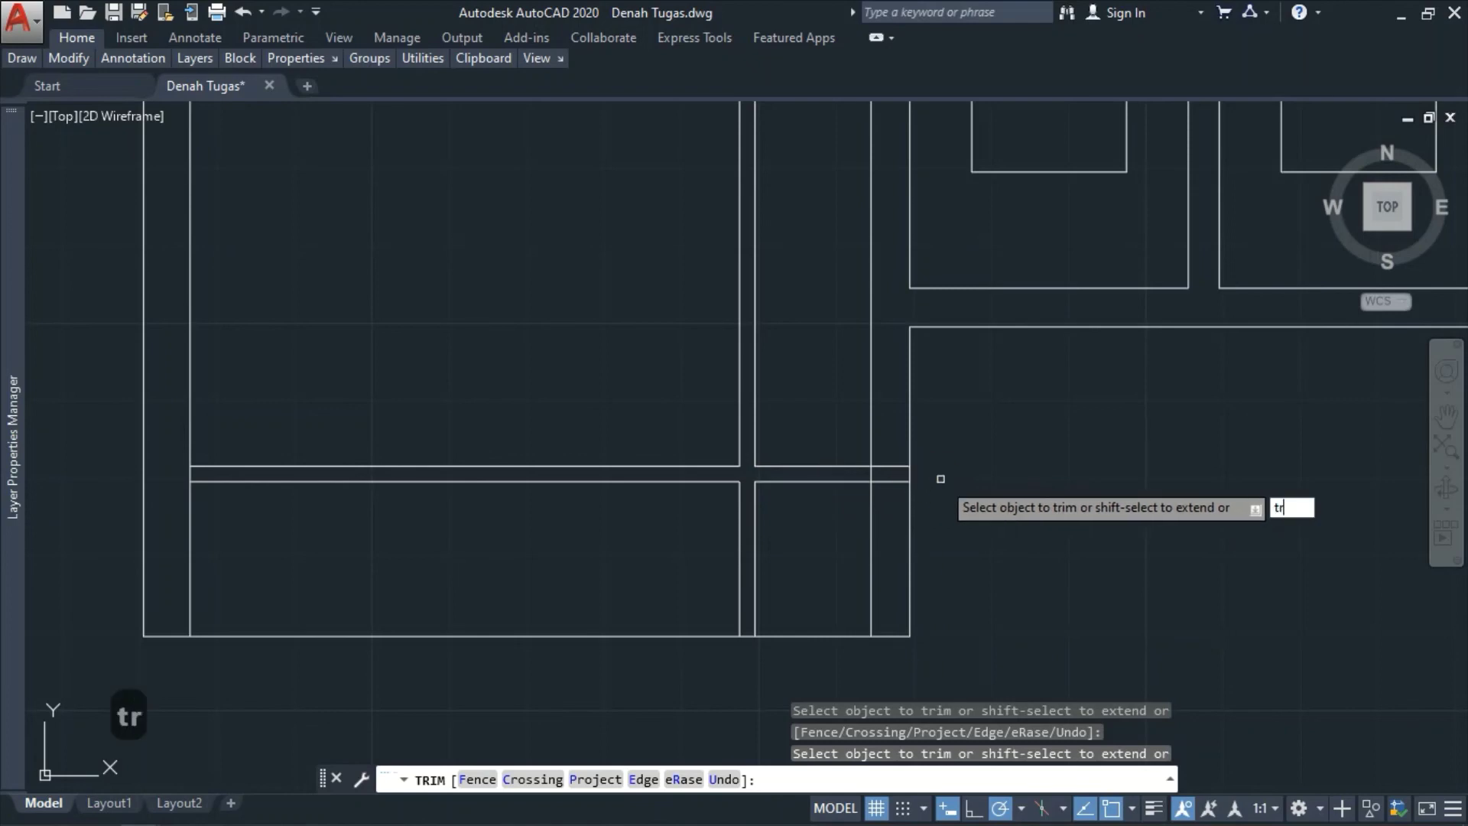
key(space)
key(Escape)
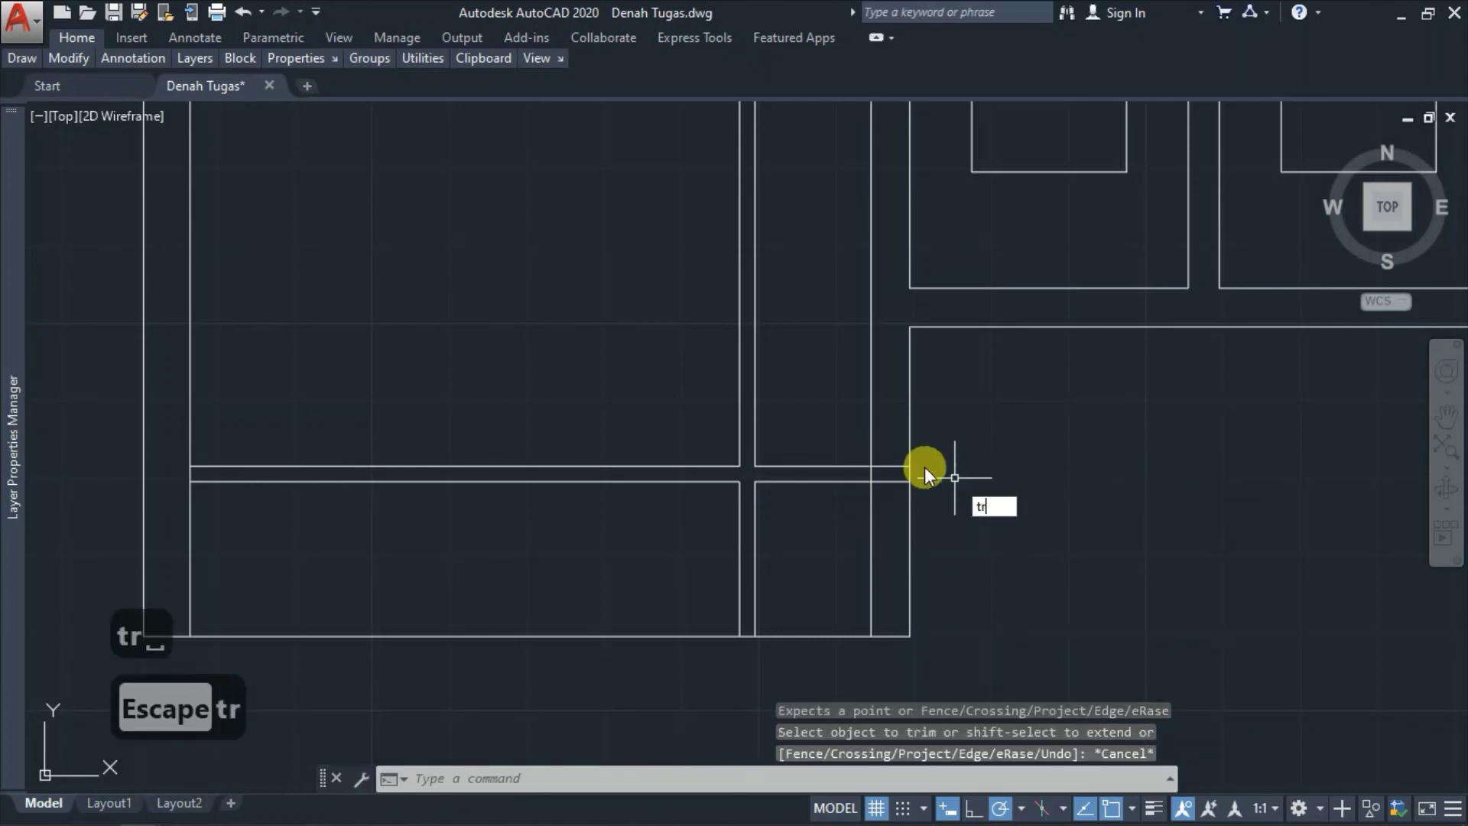
- Trim the ends of the lower double line that extend past the door's right inner frame edge
text(tr)
key(space)
click(871, 433)
key(space)
click(893, 496)
click(894, 458)
key(Escape)
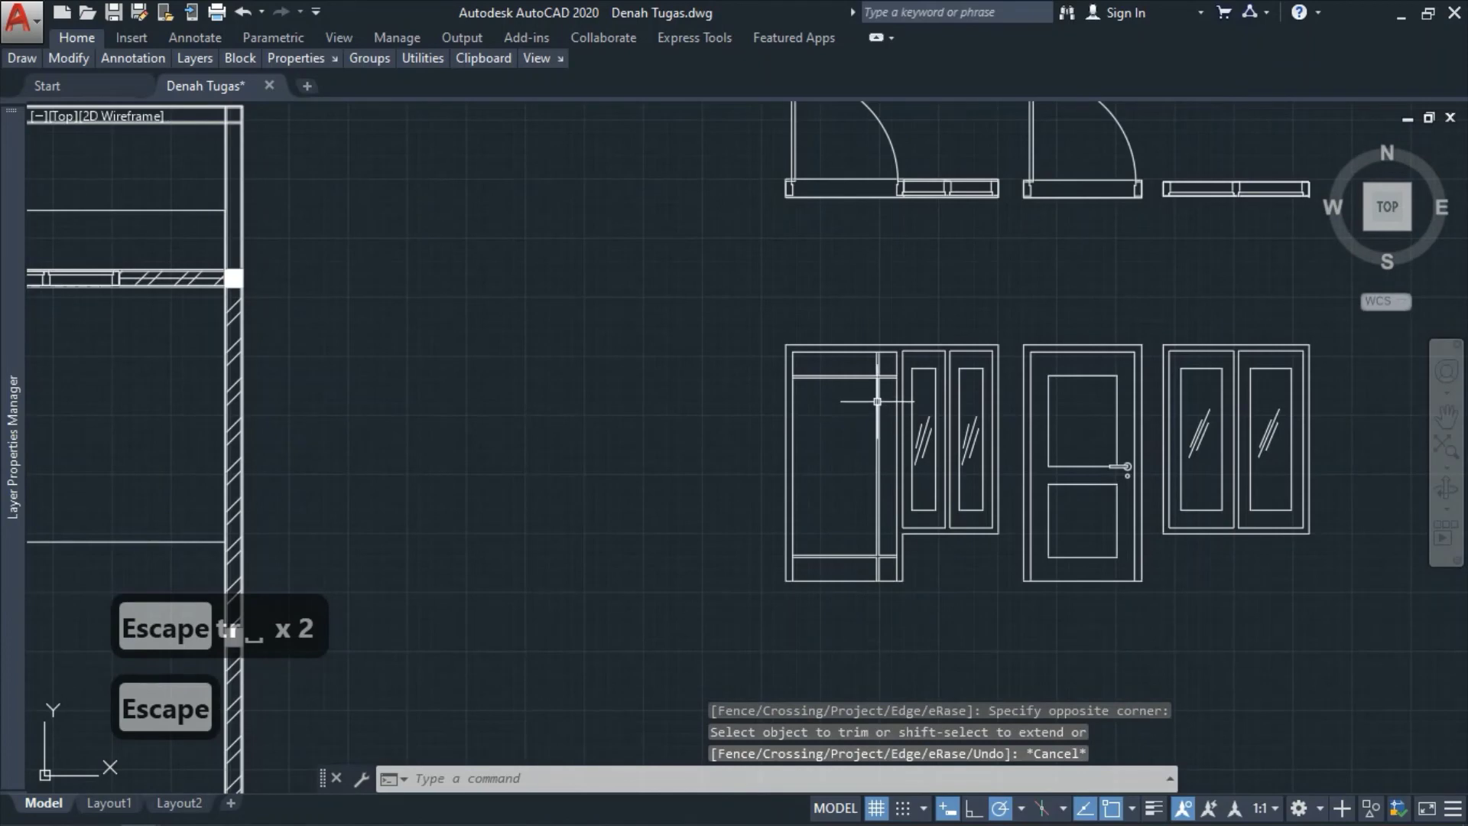
- Copy the handle and keyhole from the single door to the combined unit's door, between the midpoints of their right inner frame edges
scroll(877, 401, up, 3)
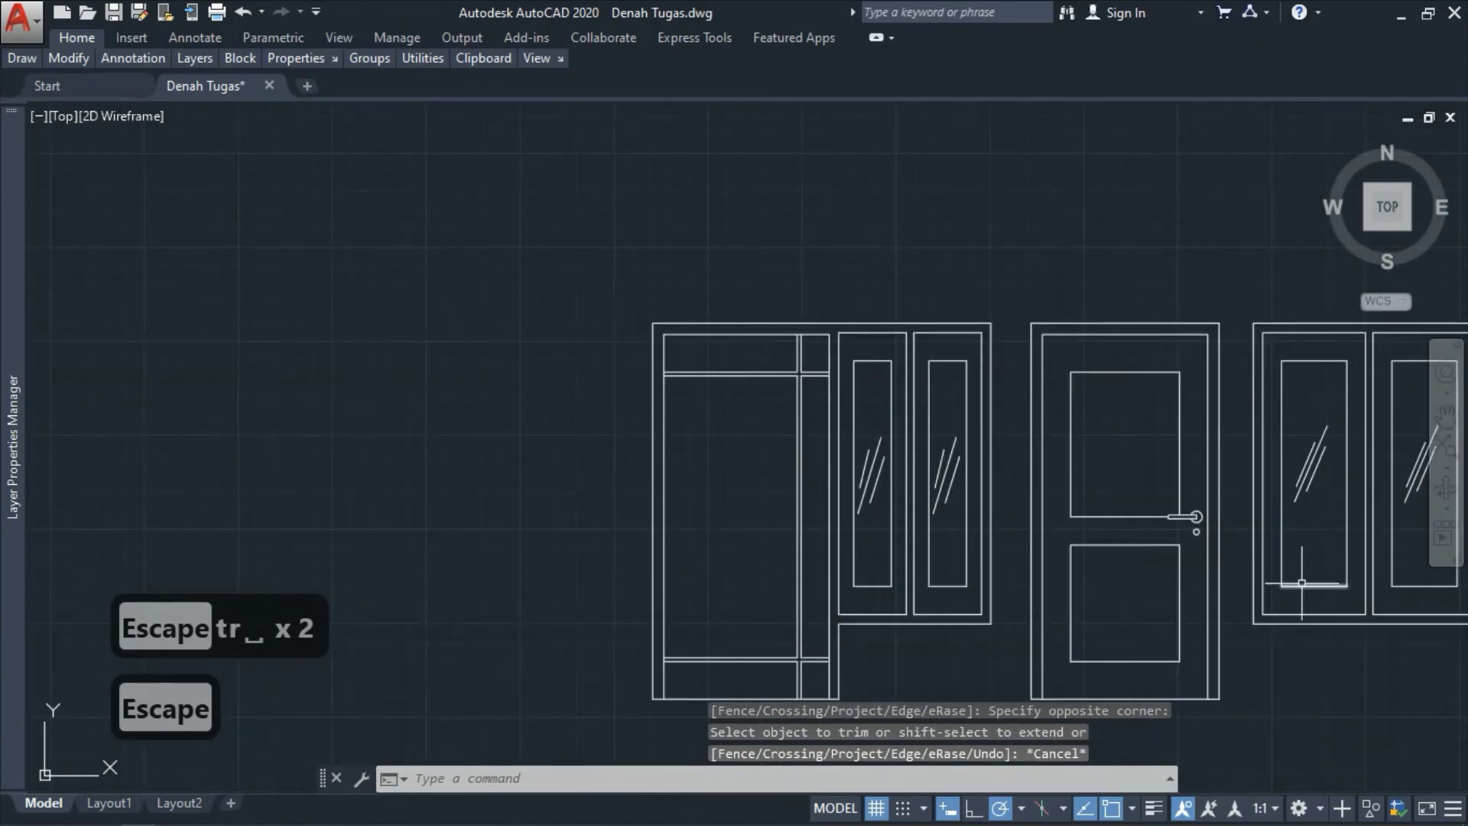
scroll(1202, 508, down, 3)
scroll(1101, 481, up, 4)
click(1083, 480)
click(1175, 565)
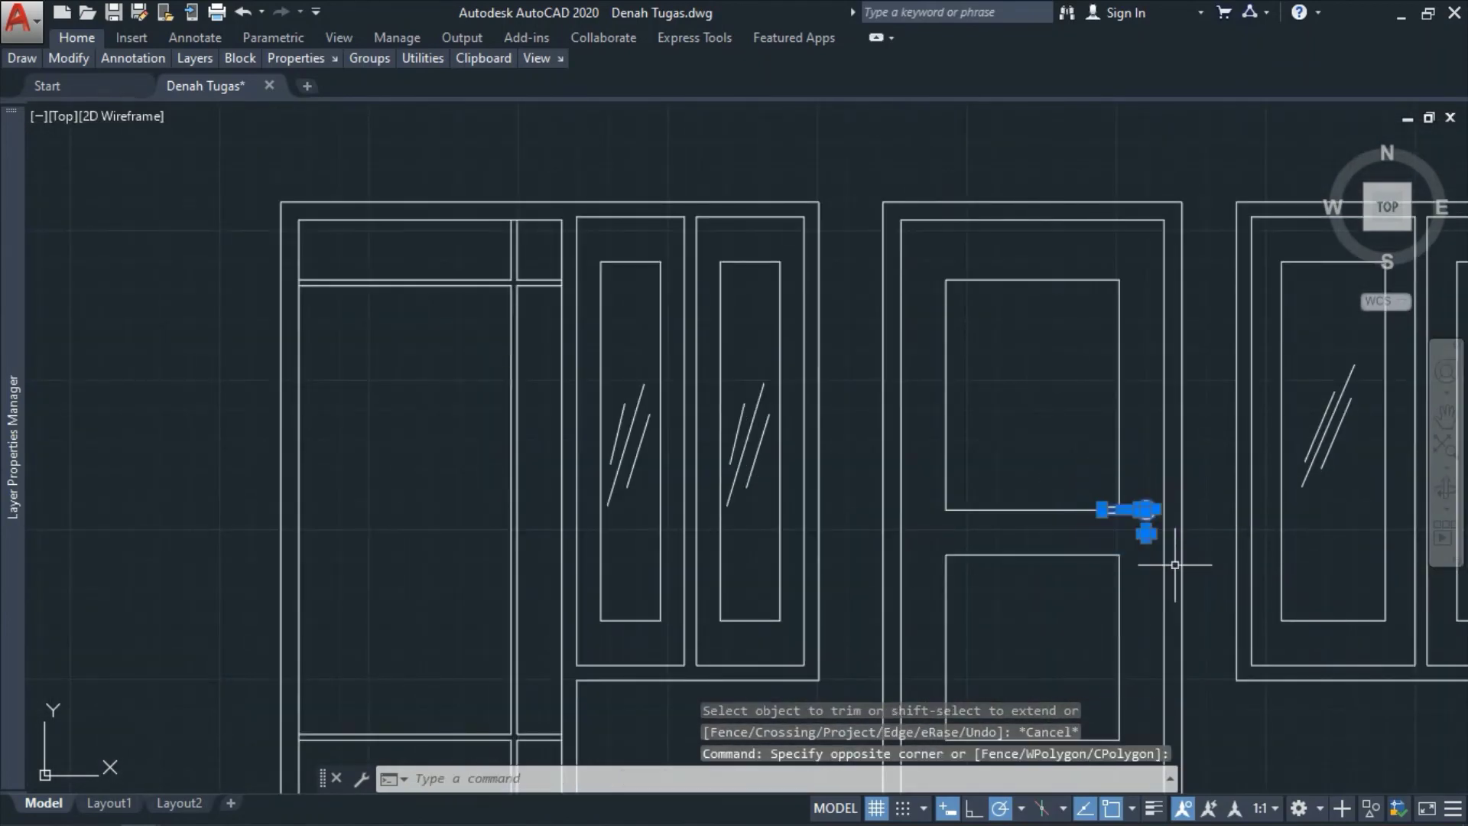
text(co)
key(Return)
scroll(1146, 512, up, 3)
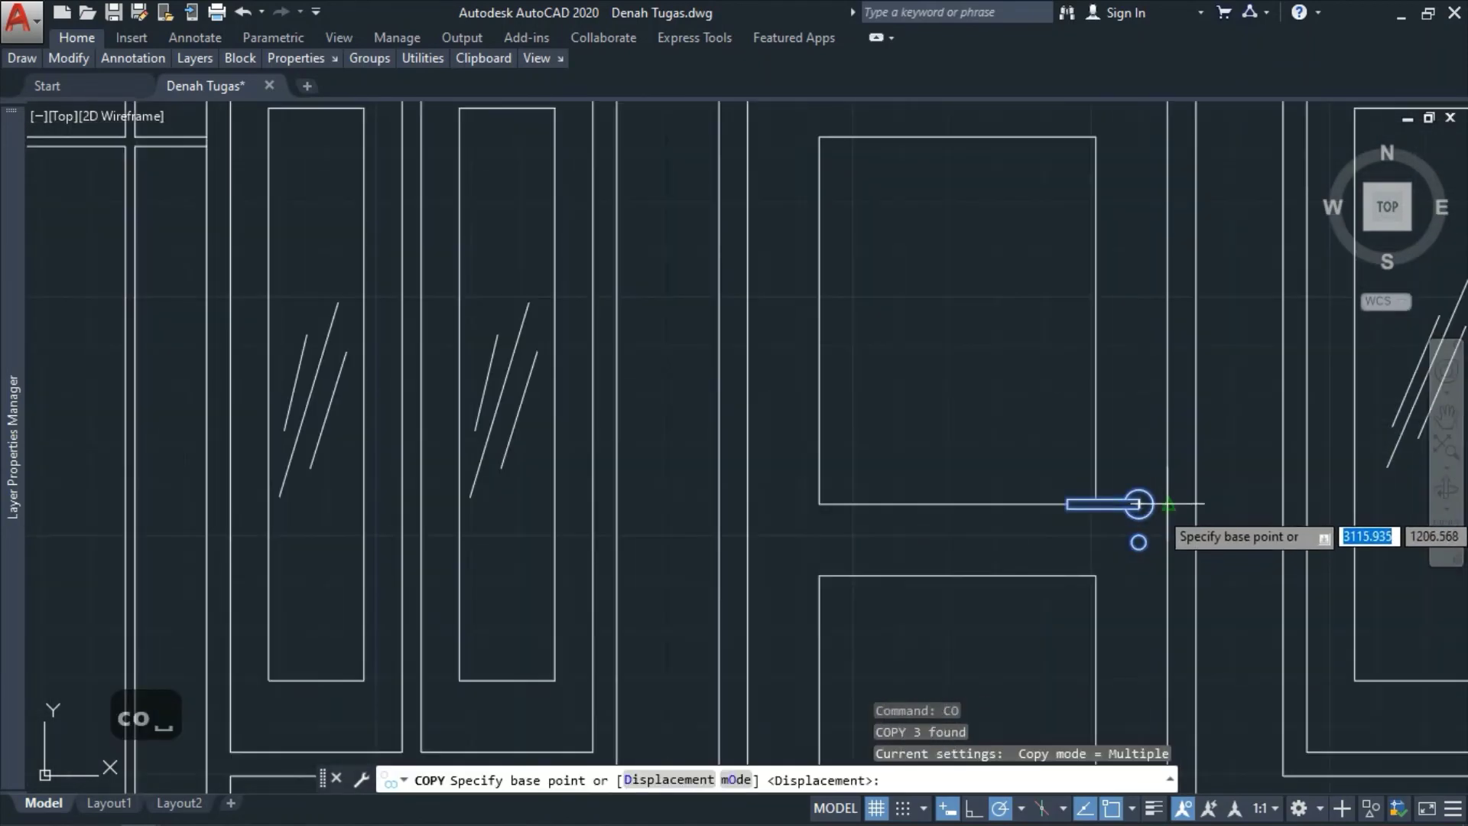
click(1168, 503)
scroll(1070, 505, down, 3)
scroll(828, 508, up, 5)
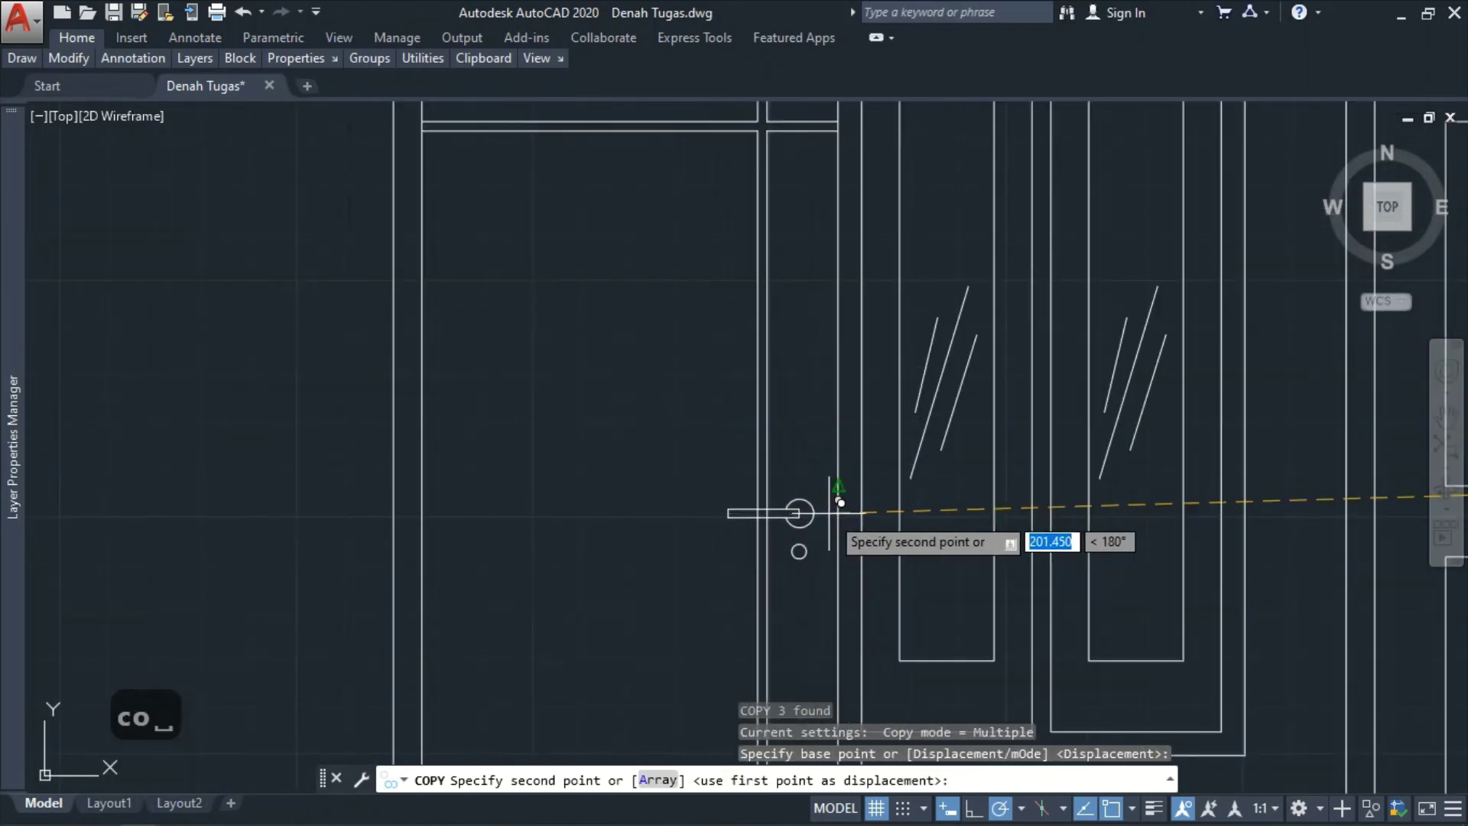
click(839, 485)
key(Escape)
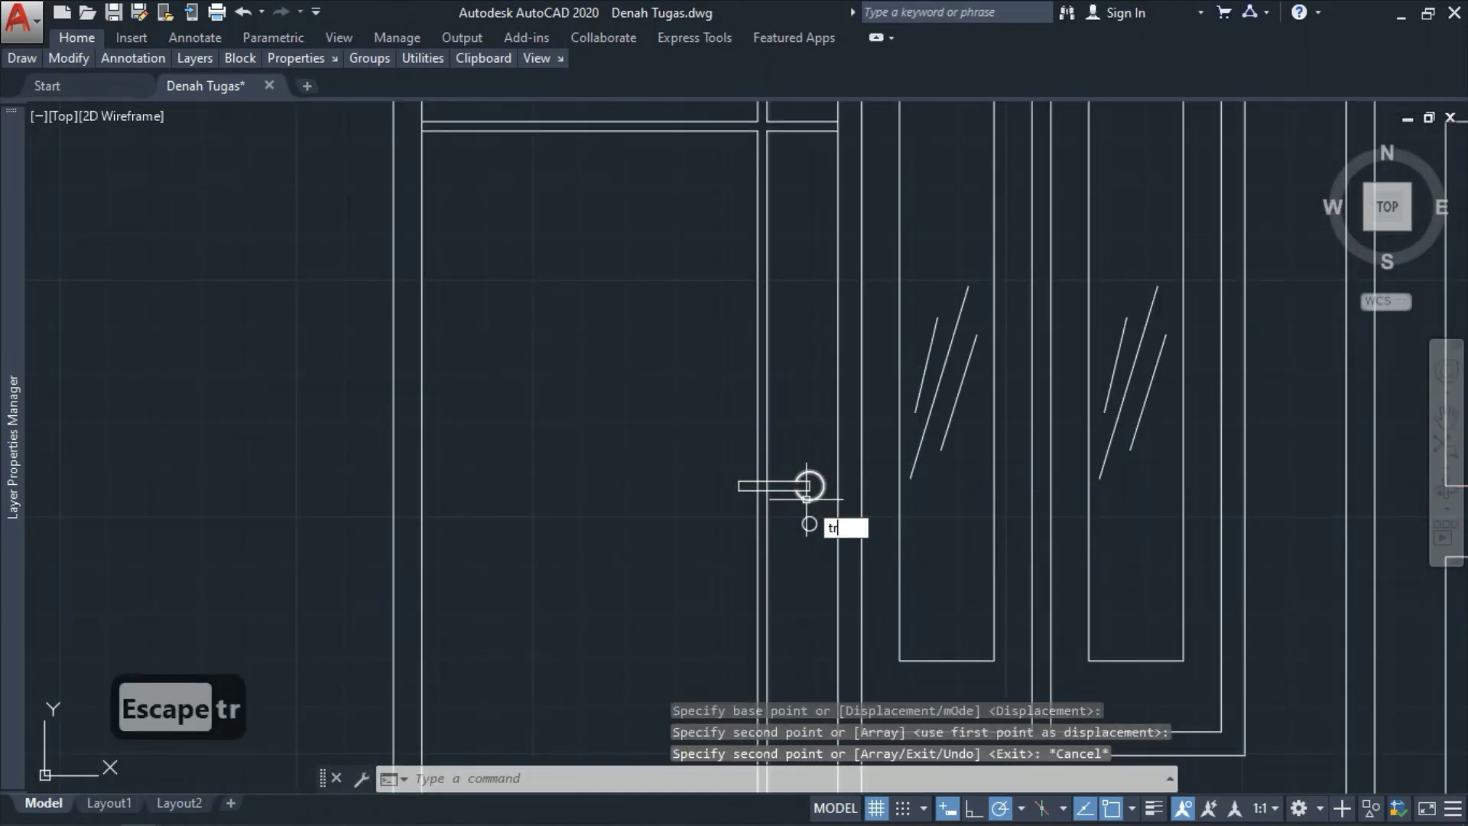
- Trim the vertical double line where it passes through the copied handle's lever
text(tr)
key(space)
key(space)
scroll(756, 486, up, 5)
click(835, 526)
click(760, 528)
key(Escape)
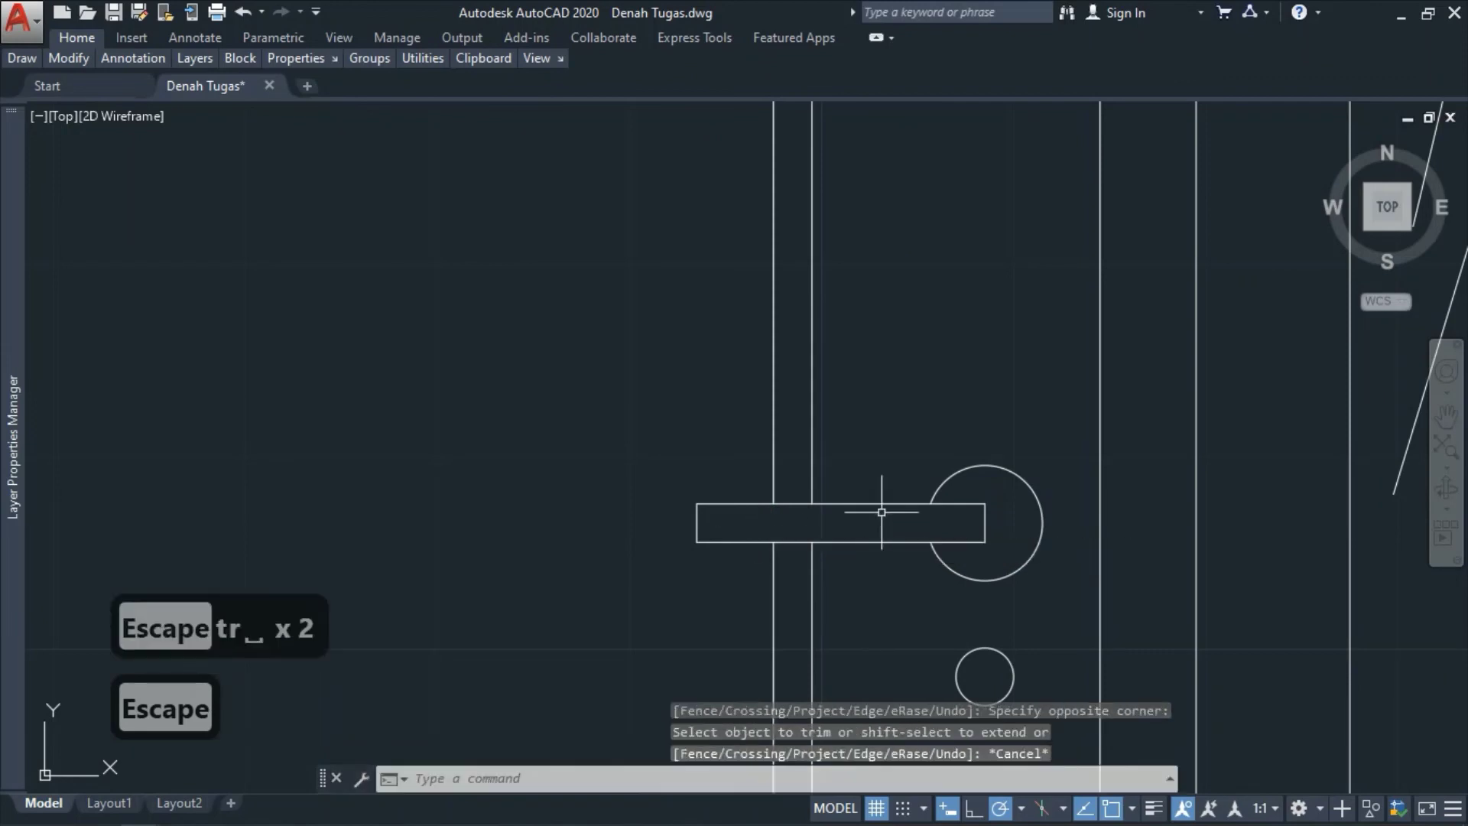
- Review the three front elevations against the plan symbols above them
scroll(882, 512, down, 6)
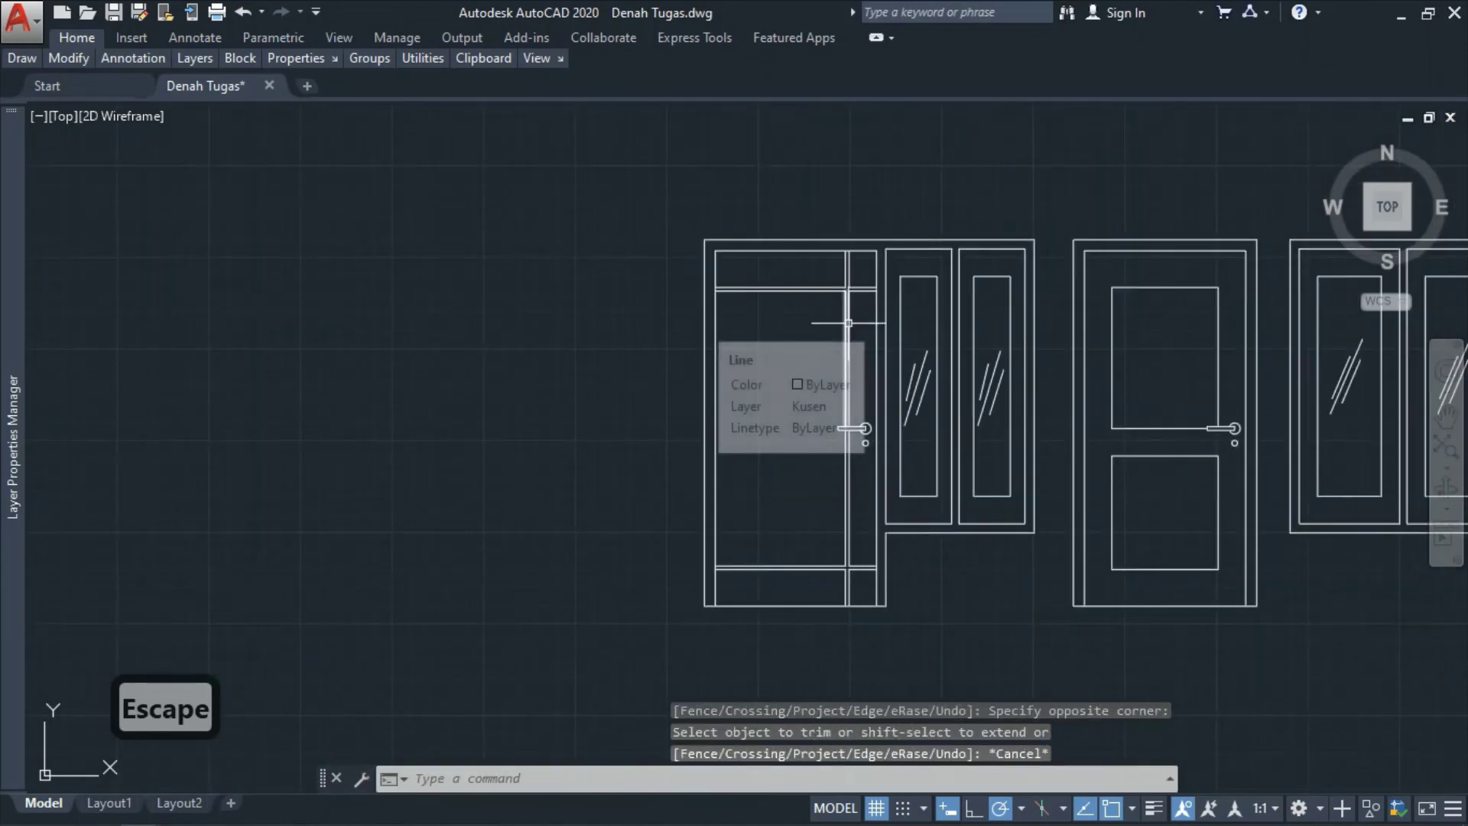
scroll(819, 389, down, 2)
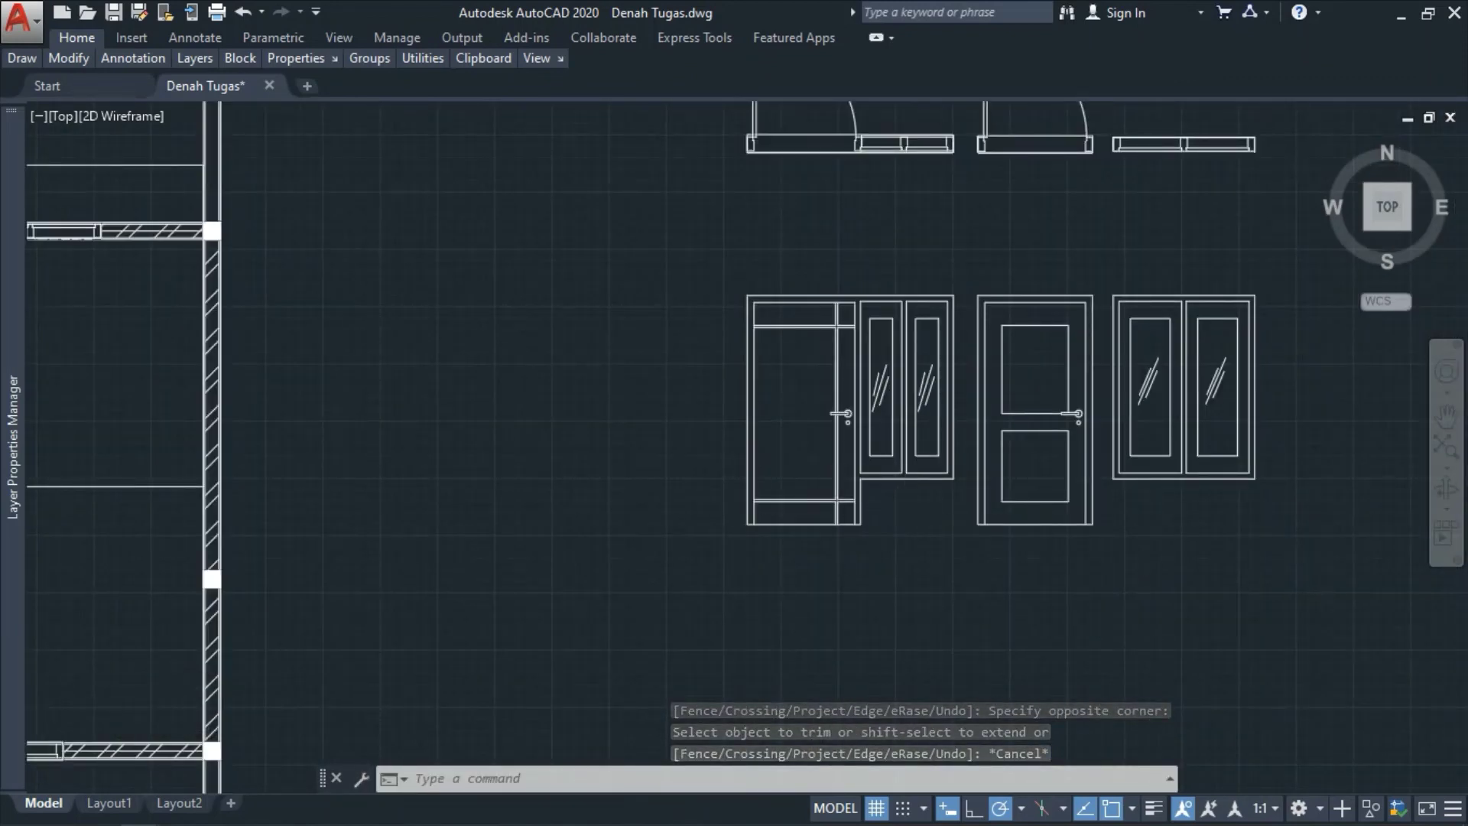
scroll(872, 535, down, 4)
scroll(848, 522, up, 2)
scroll(848, 522, up, 2)
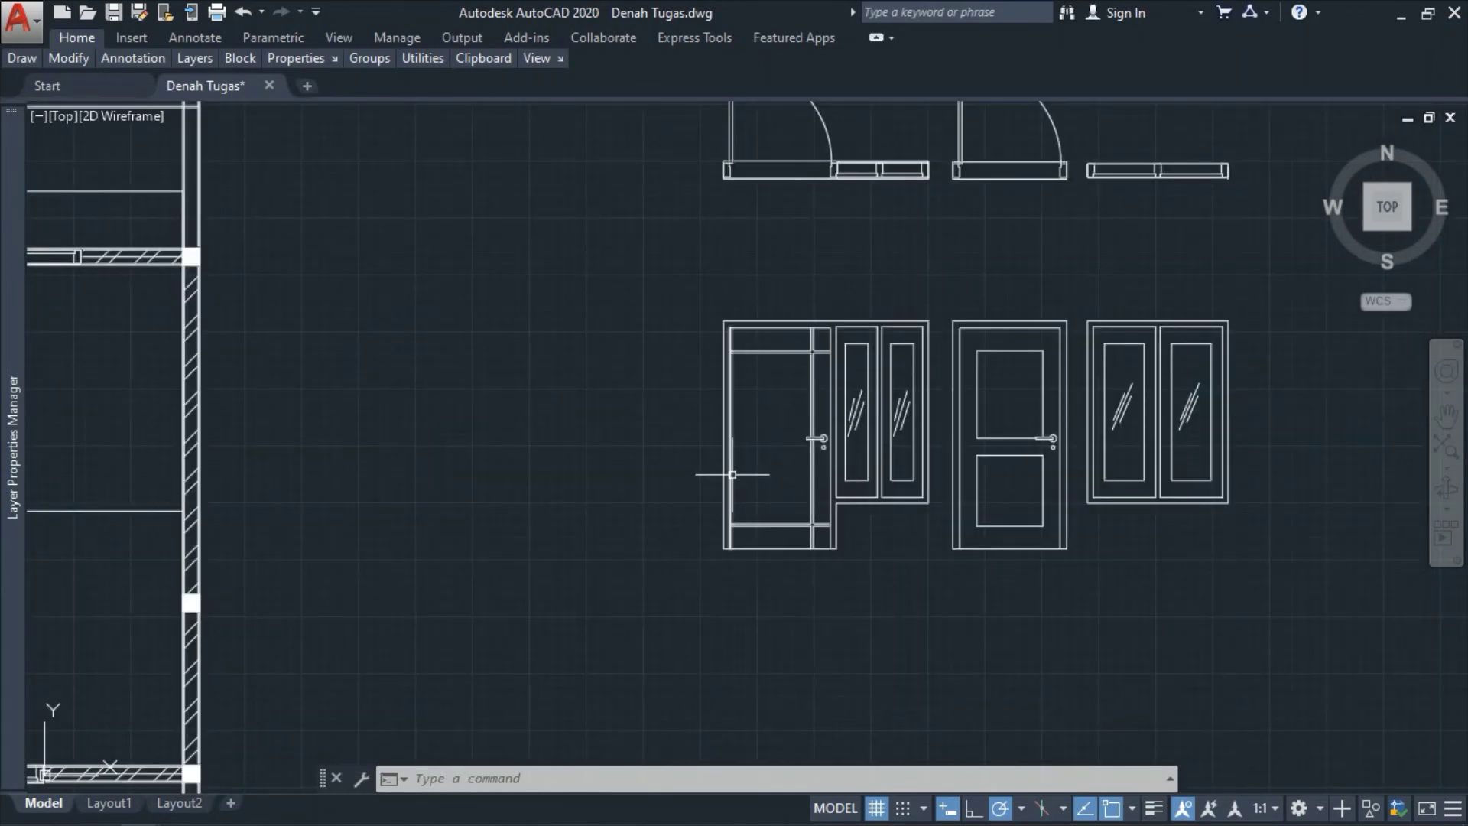
scroll(589, 419, down, 2)
scroll(711, 440, up, 2)
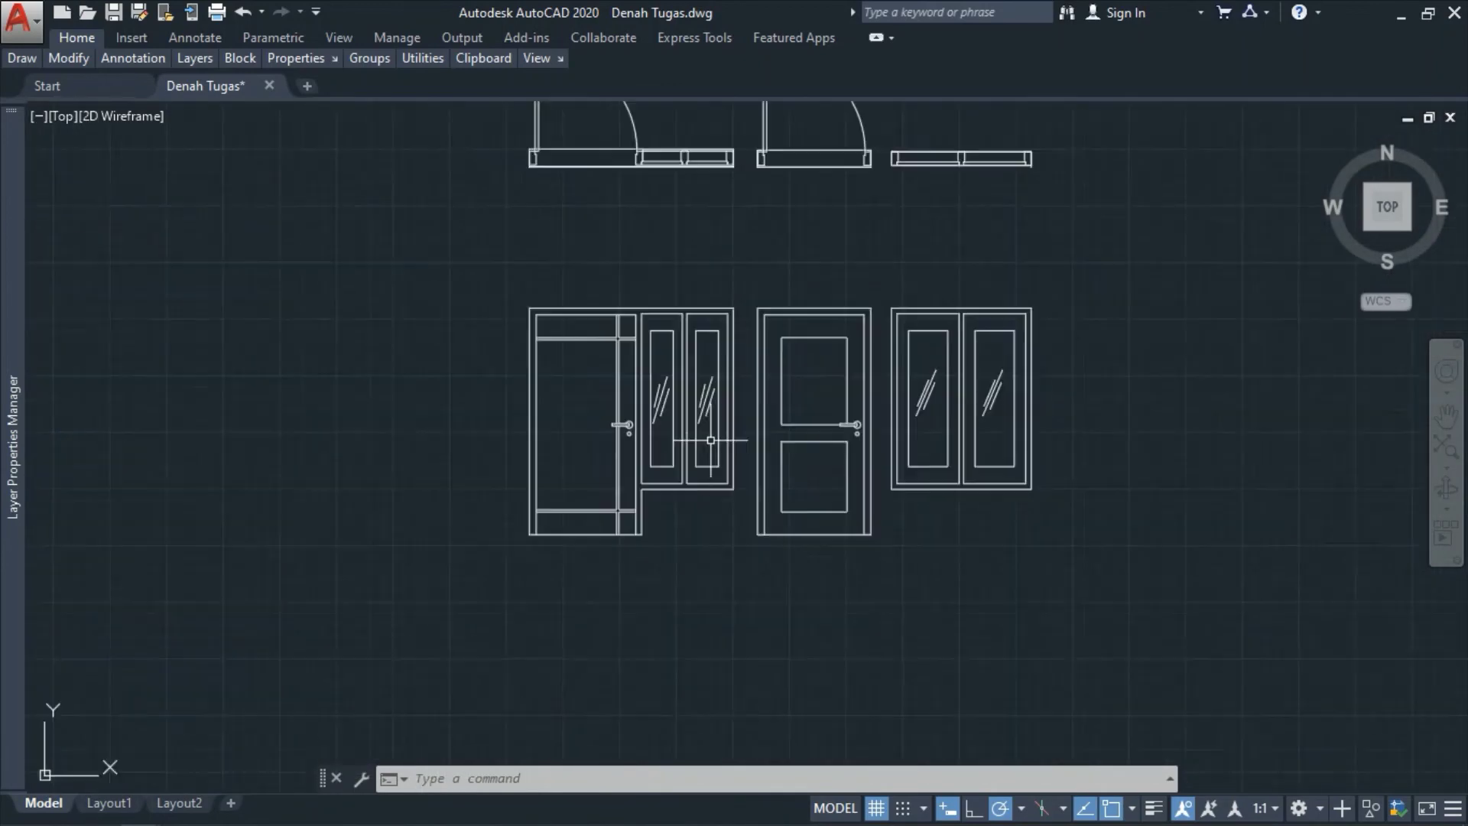
scroll(669, 450, down, 2)
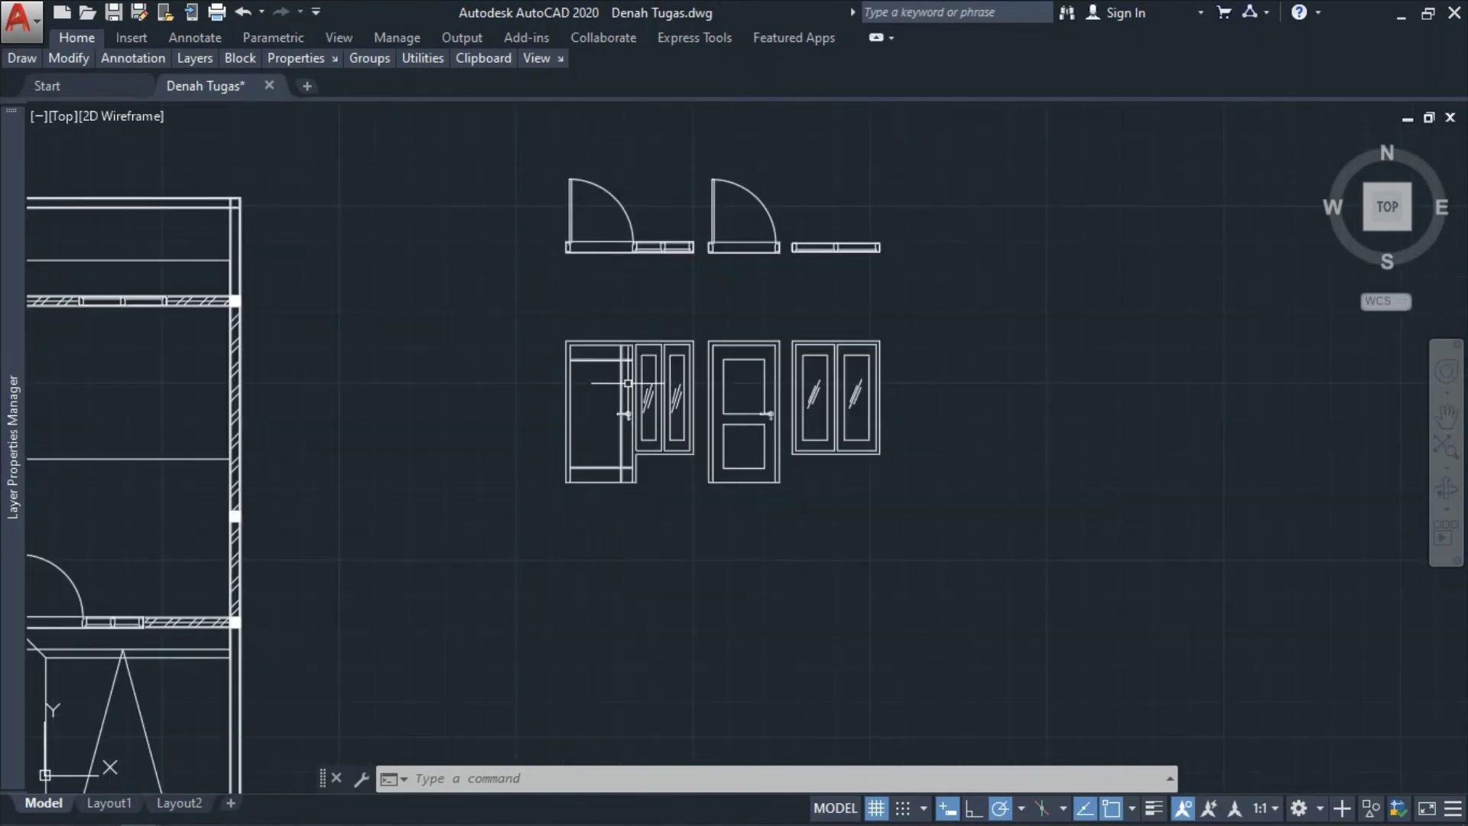
scroll(623, 423, up, 4)
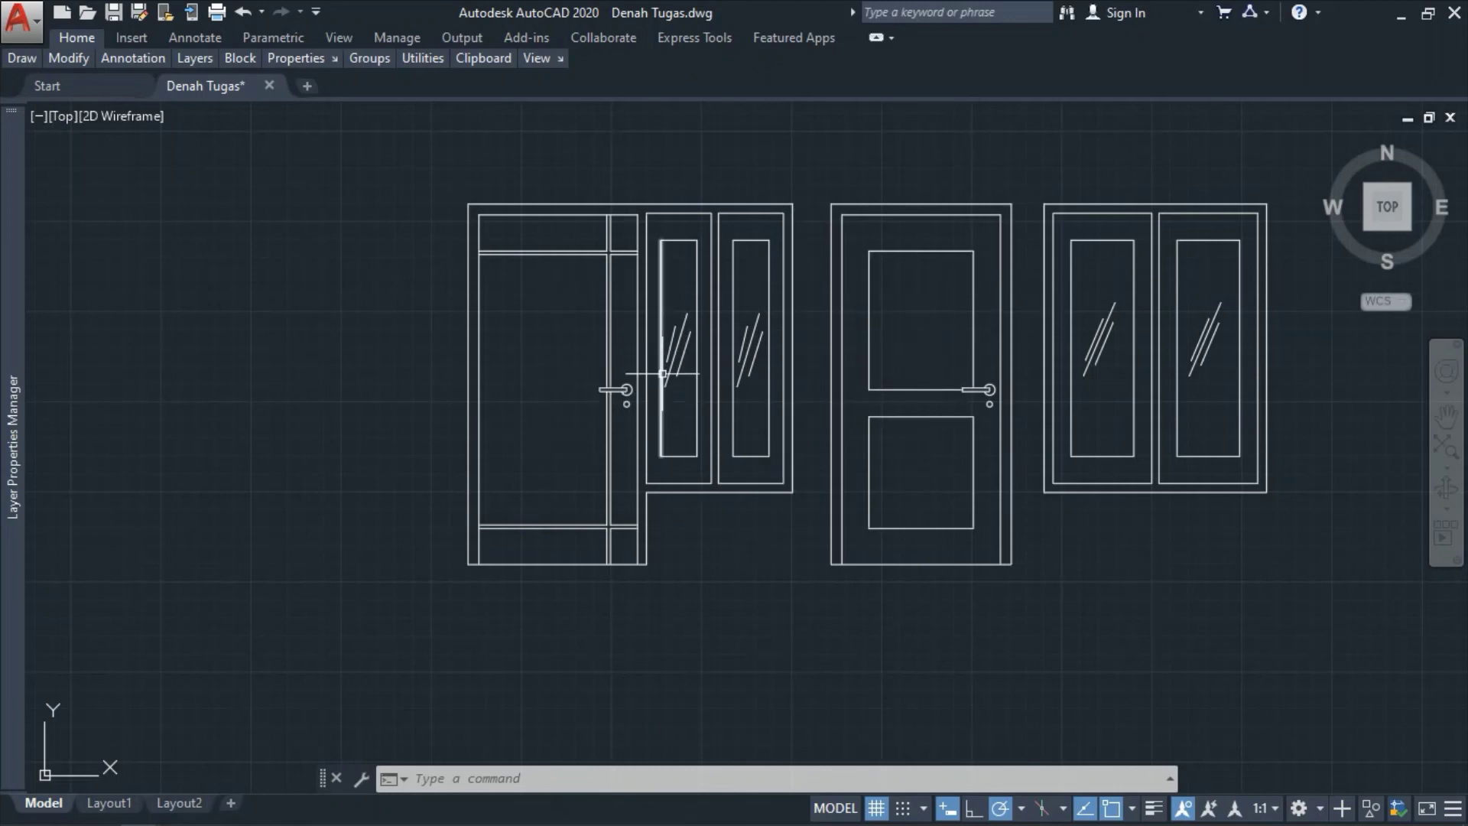
scroll(694, 465, down, 4)
scroll(846, 386, up, 2)
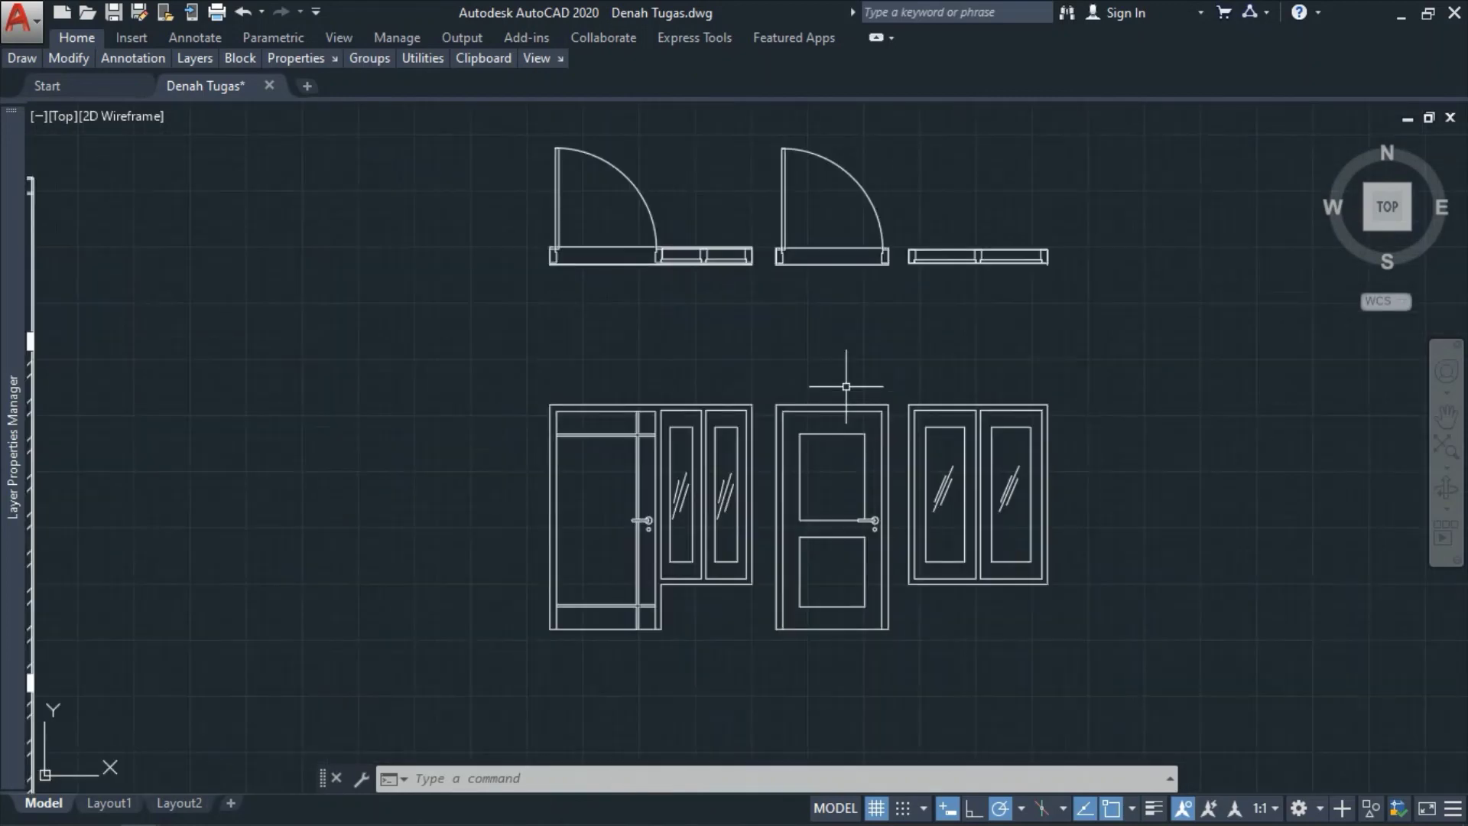
- Examine the door and window positions in the floor plan against the three finished front elevations
scroll(824, 590, up, 2)
scroll(654, 567, down, 2)
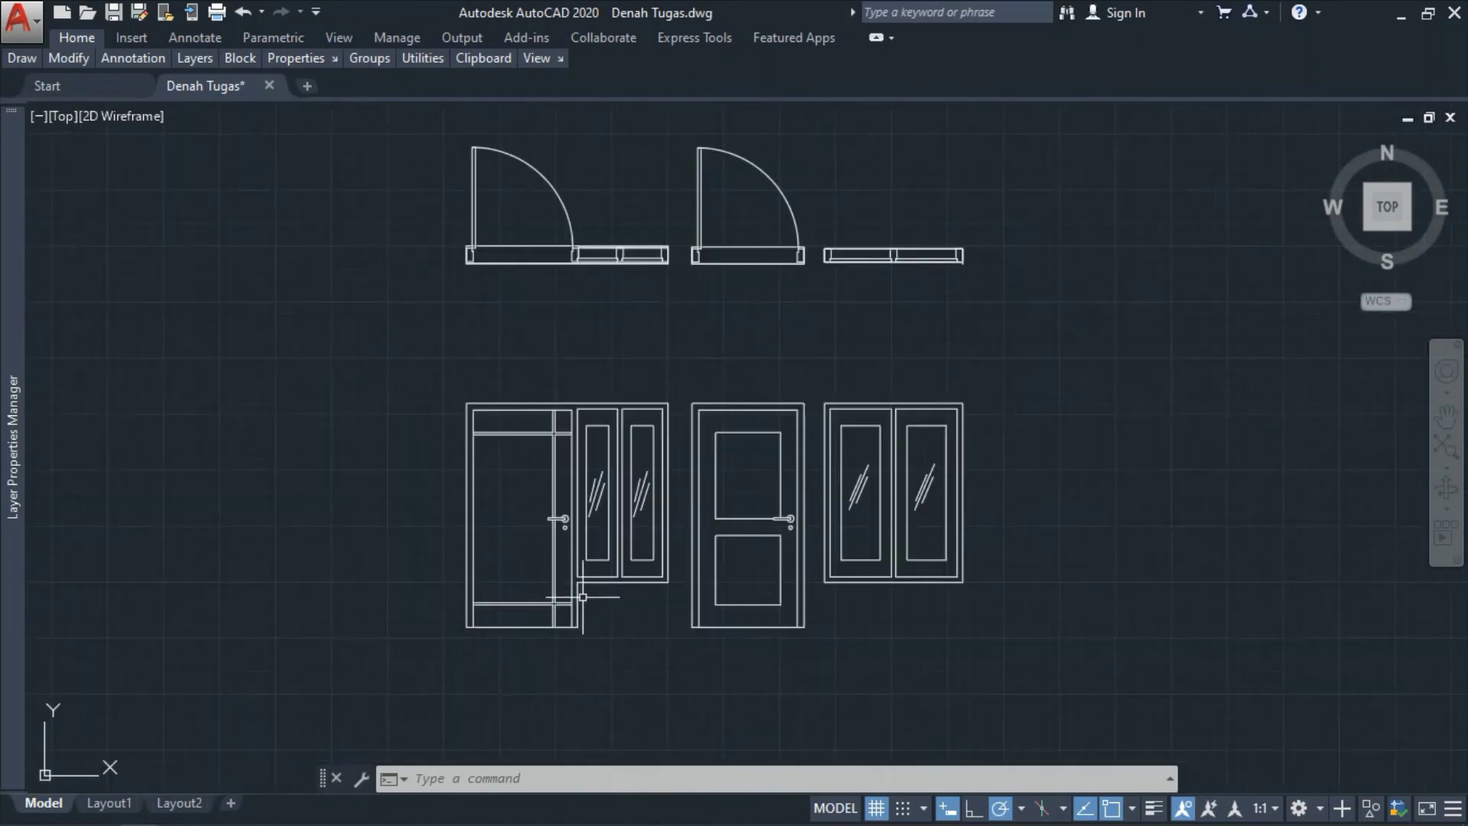
scroll(743, 551, up, 2)
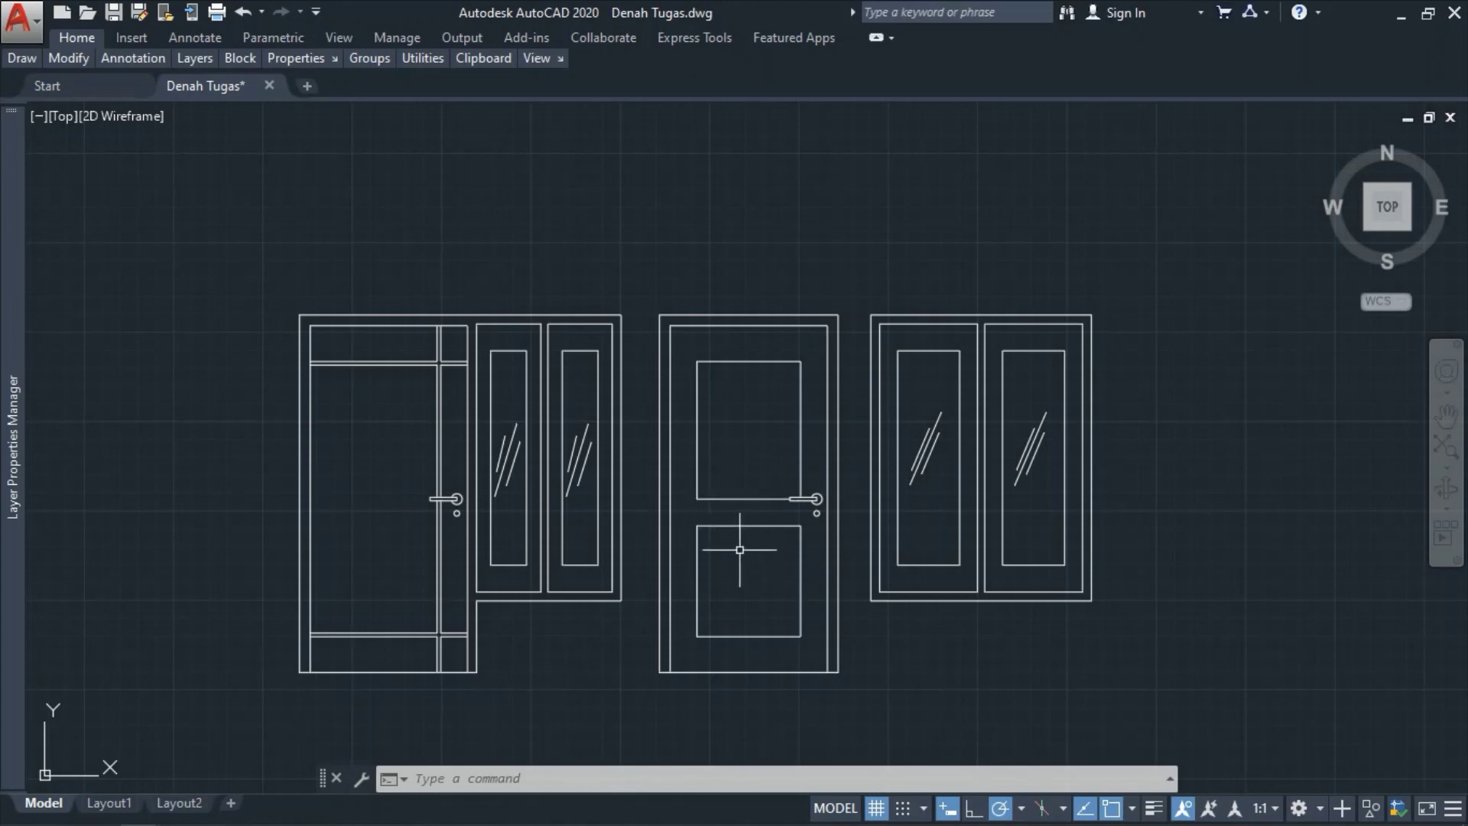
scroll(751, 541, down, 5)
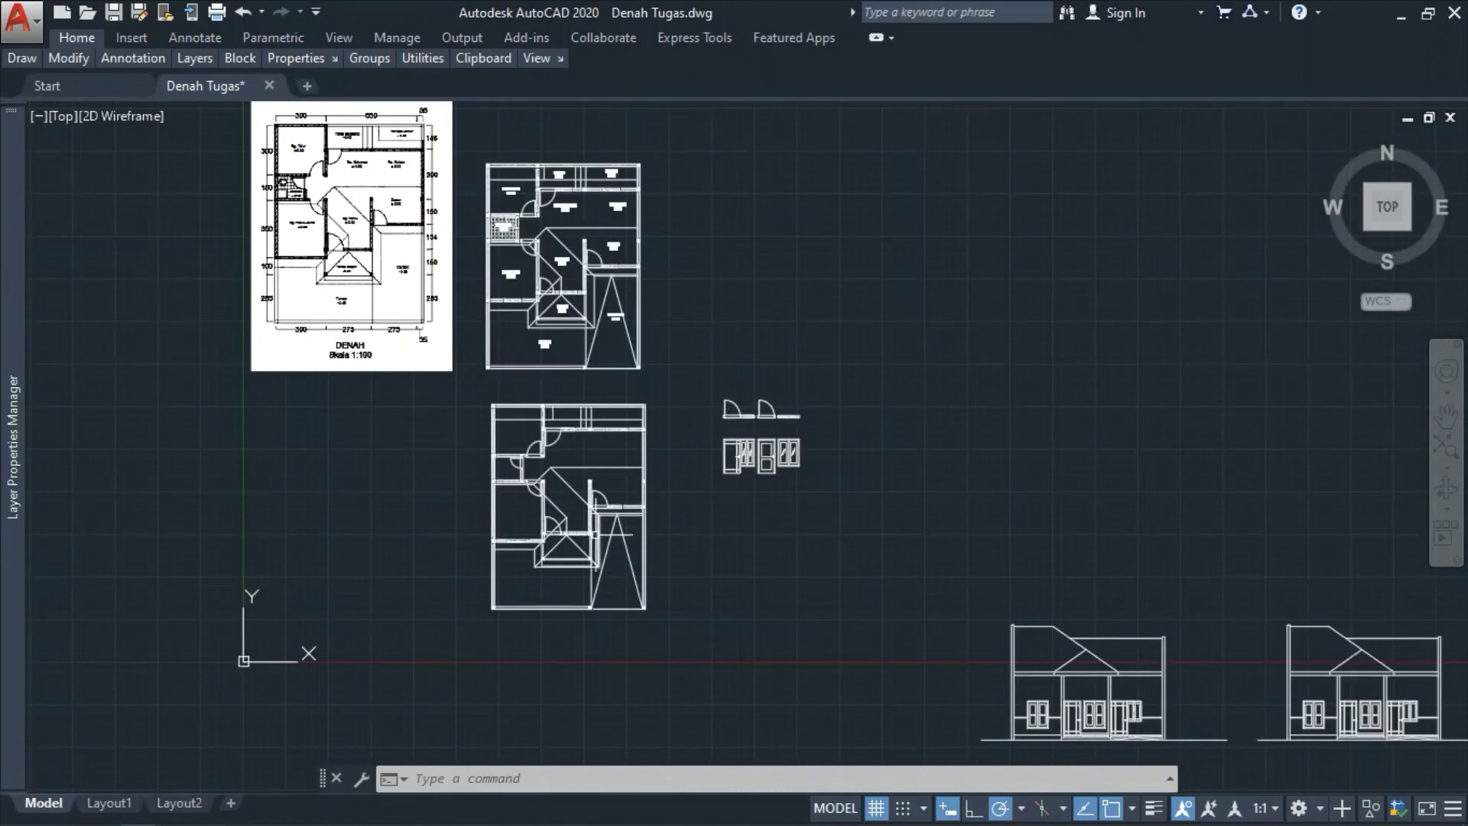
scroll(551, 489, up, 4)
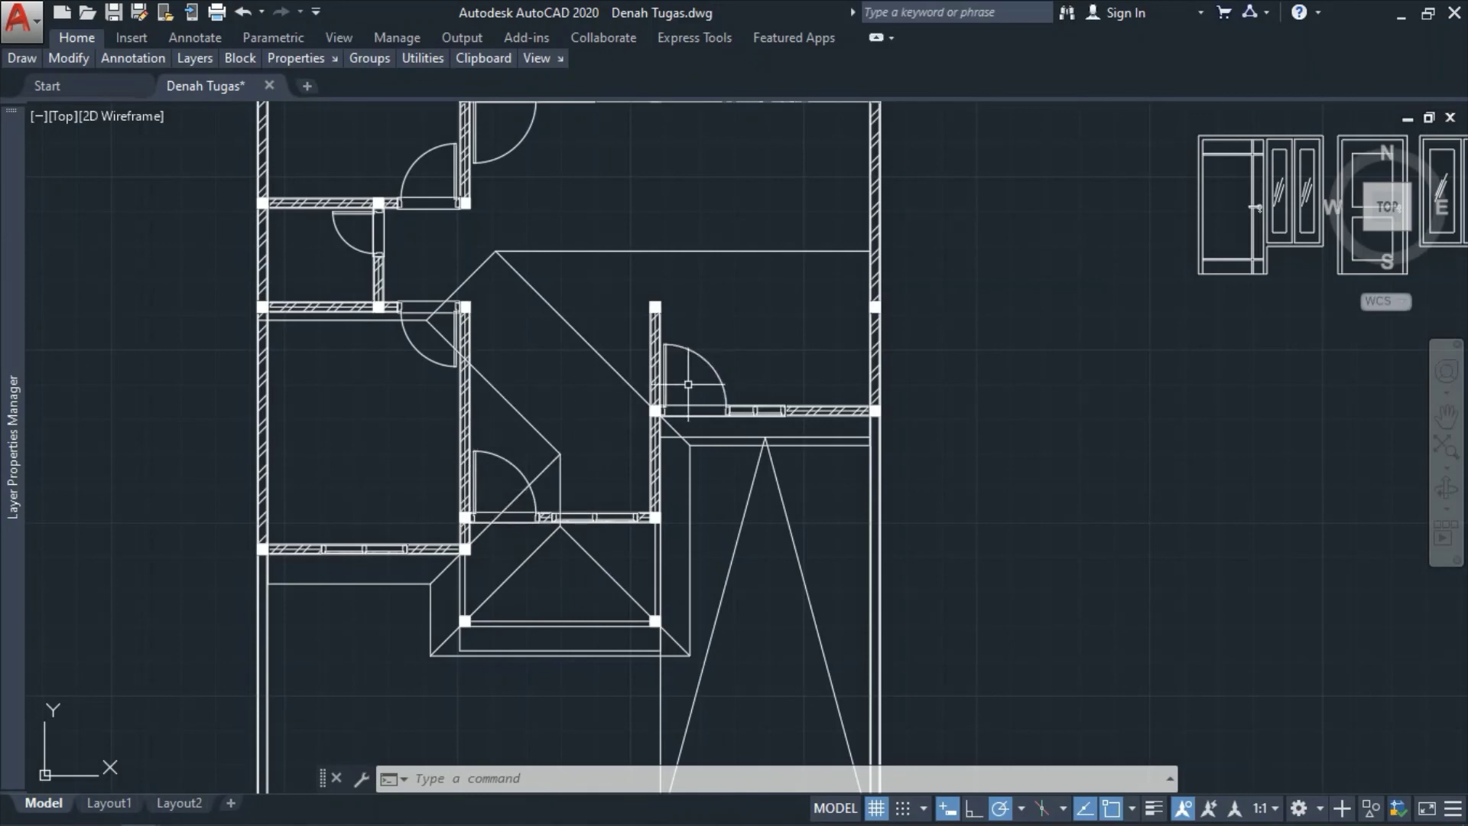
scroll(688, 384, down, 5)
scroll(682, 346, up, 5)
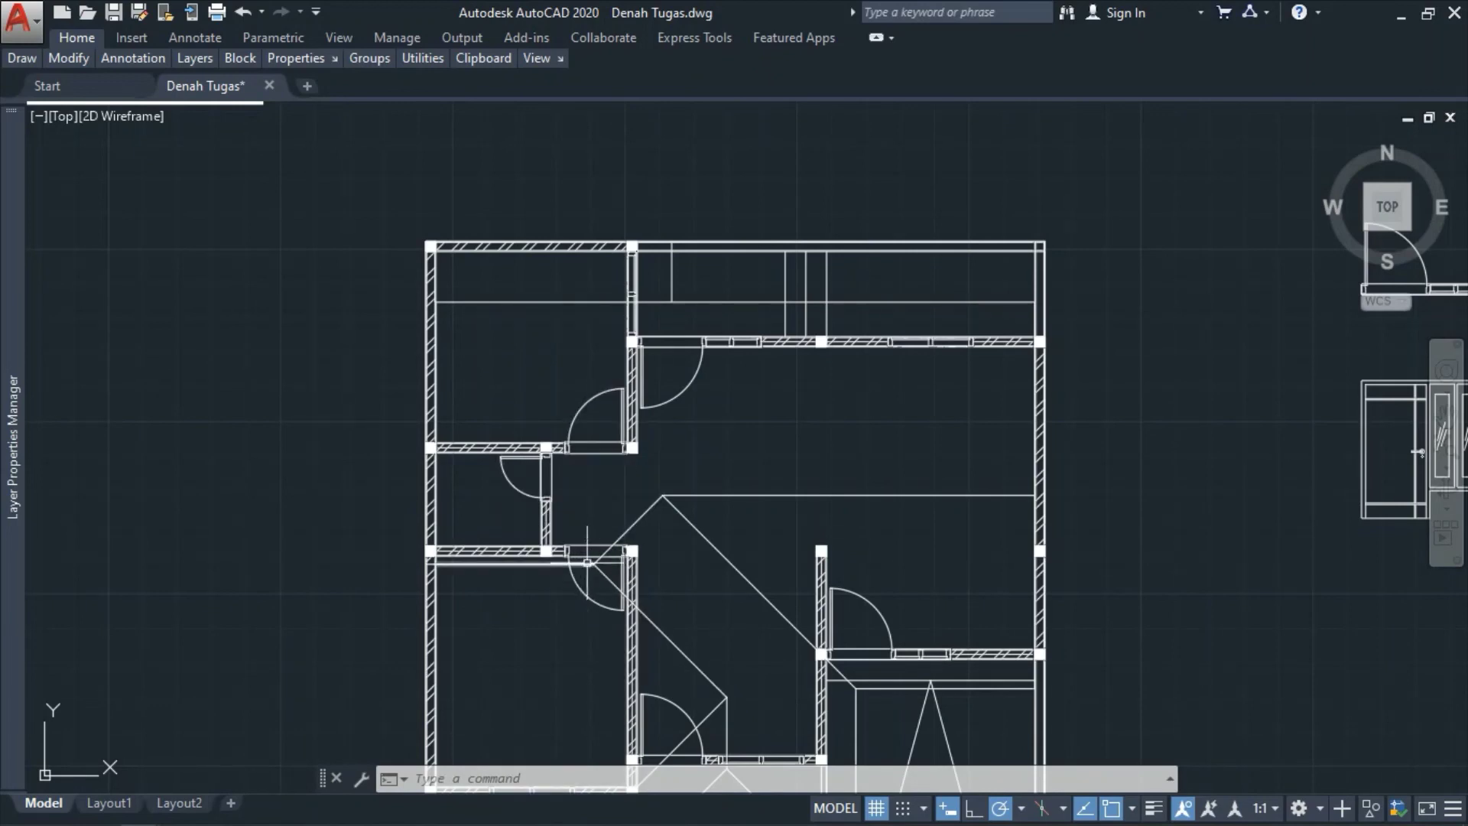
scroll(594, 527, down, 2)
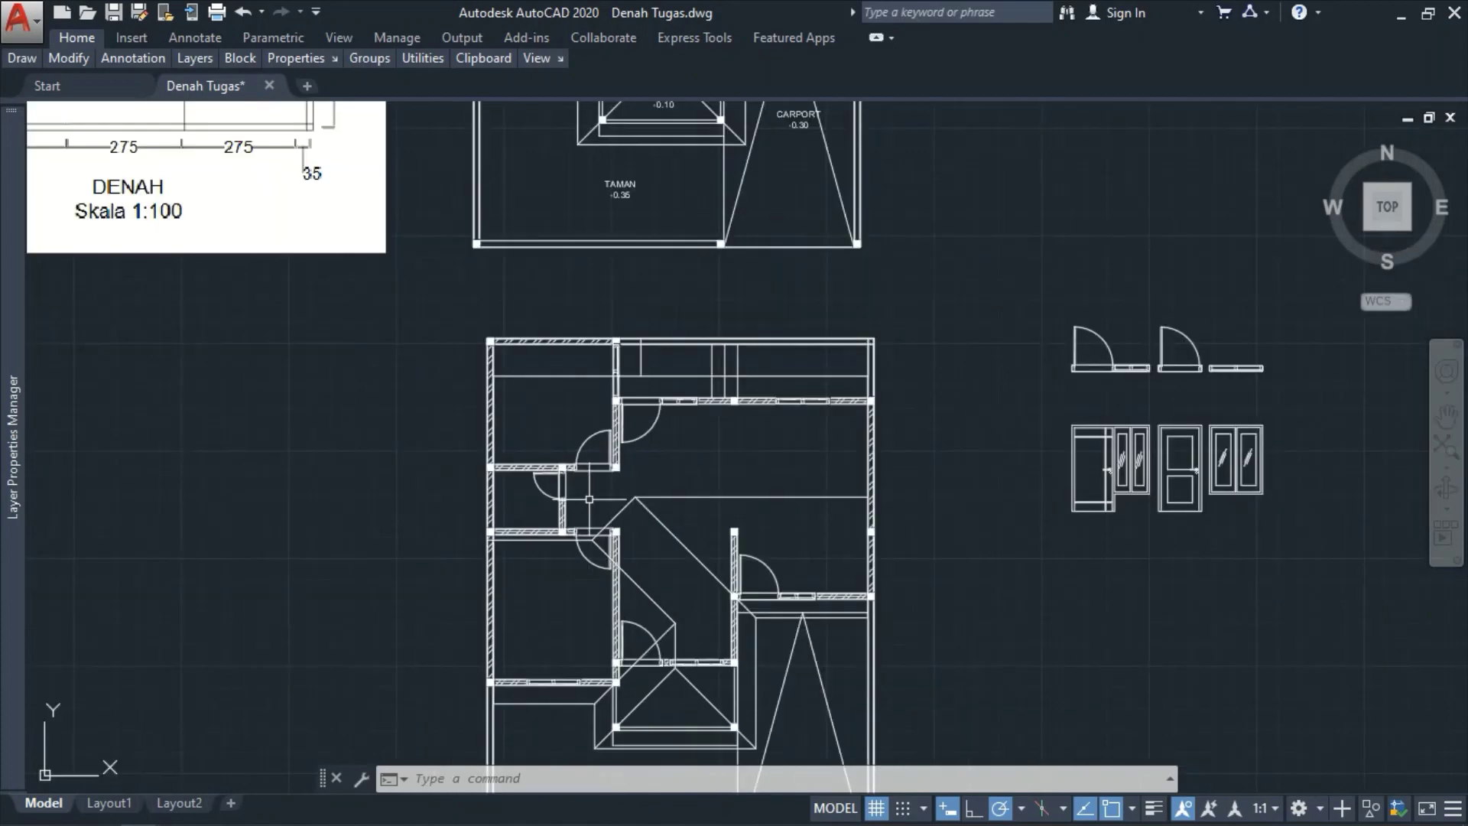
scroll(611, 502, down, 2)
scroll(895, 492, up, 2)
scroll(974, 472, up, 2)
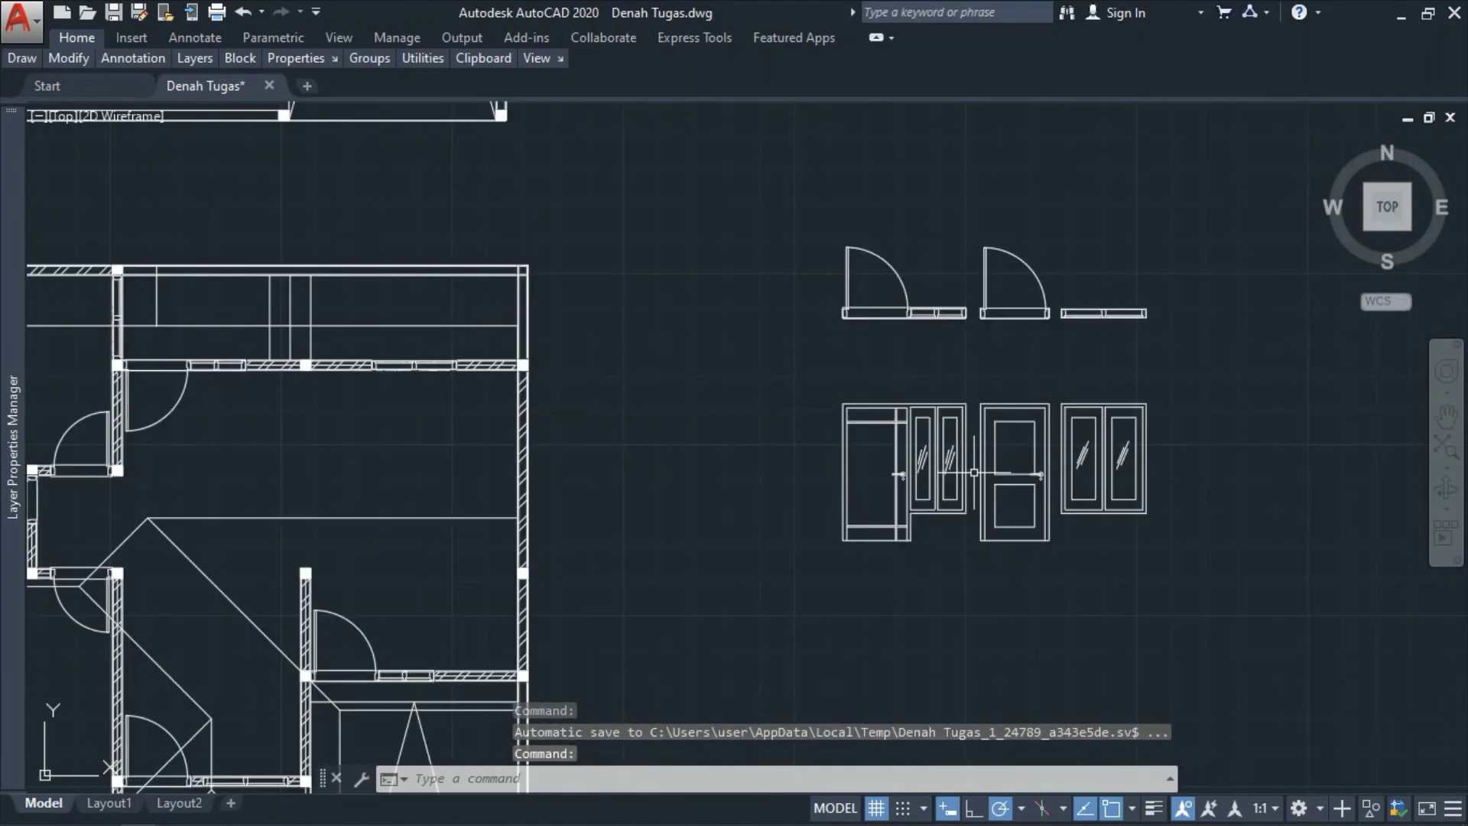
scroll(968, 482, down, 2)
scroll(958, 510, up, 3)
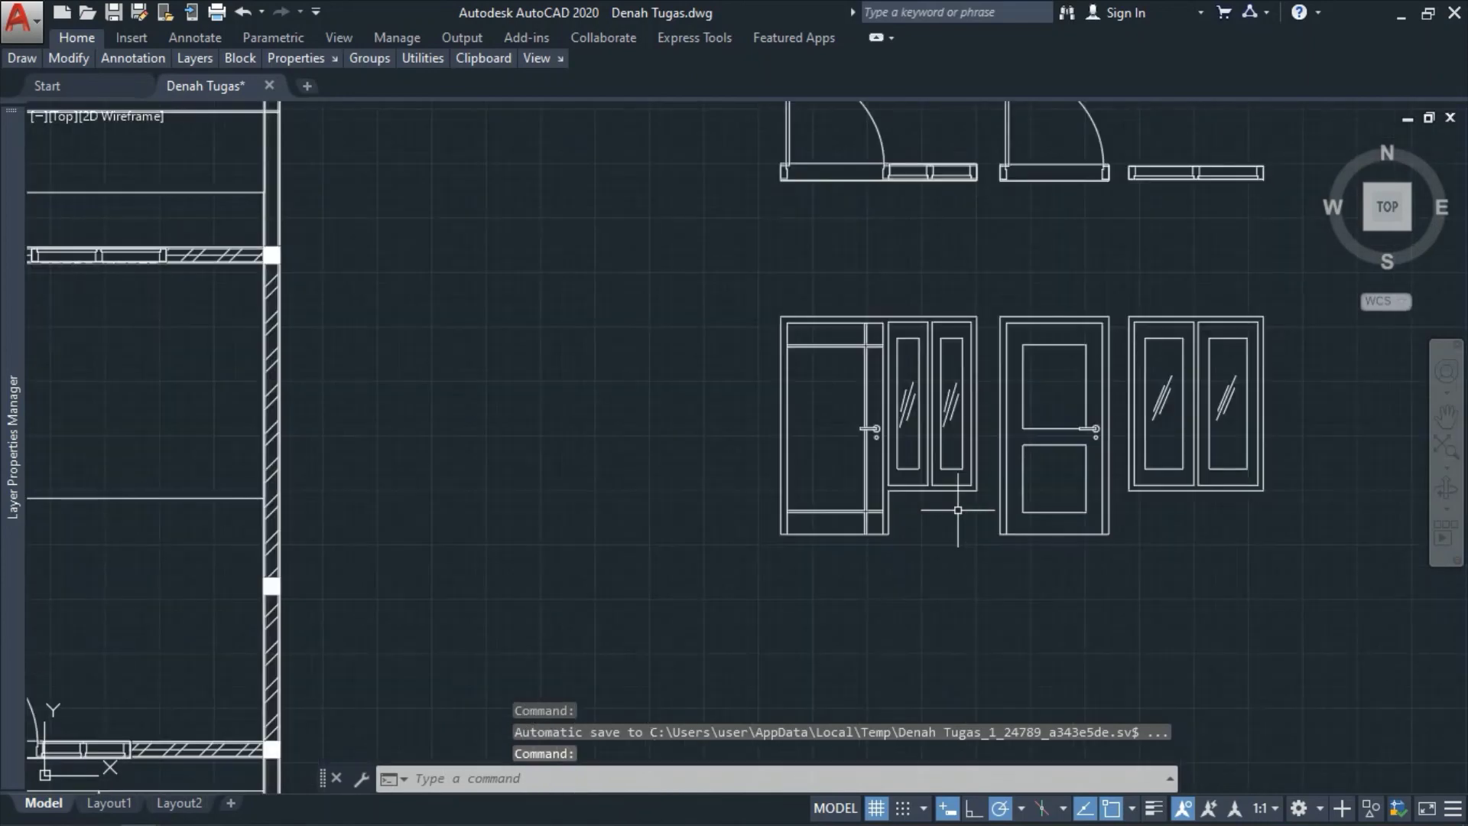
scroll(958, 510, down, 2)
scroll(918, 489, down, 2)
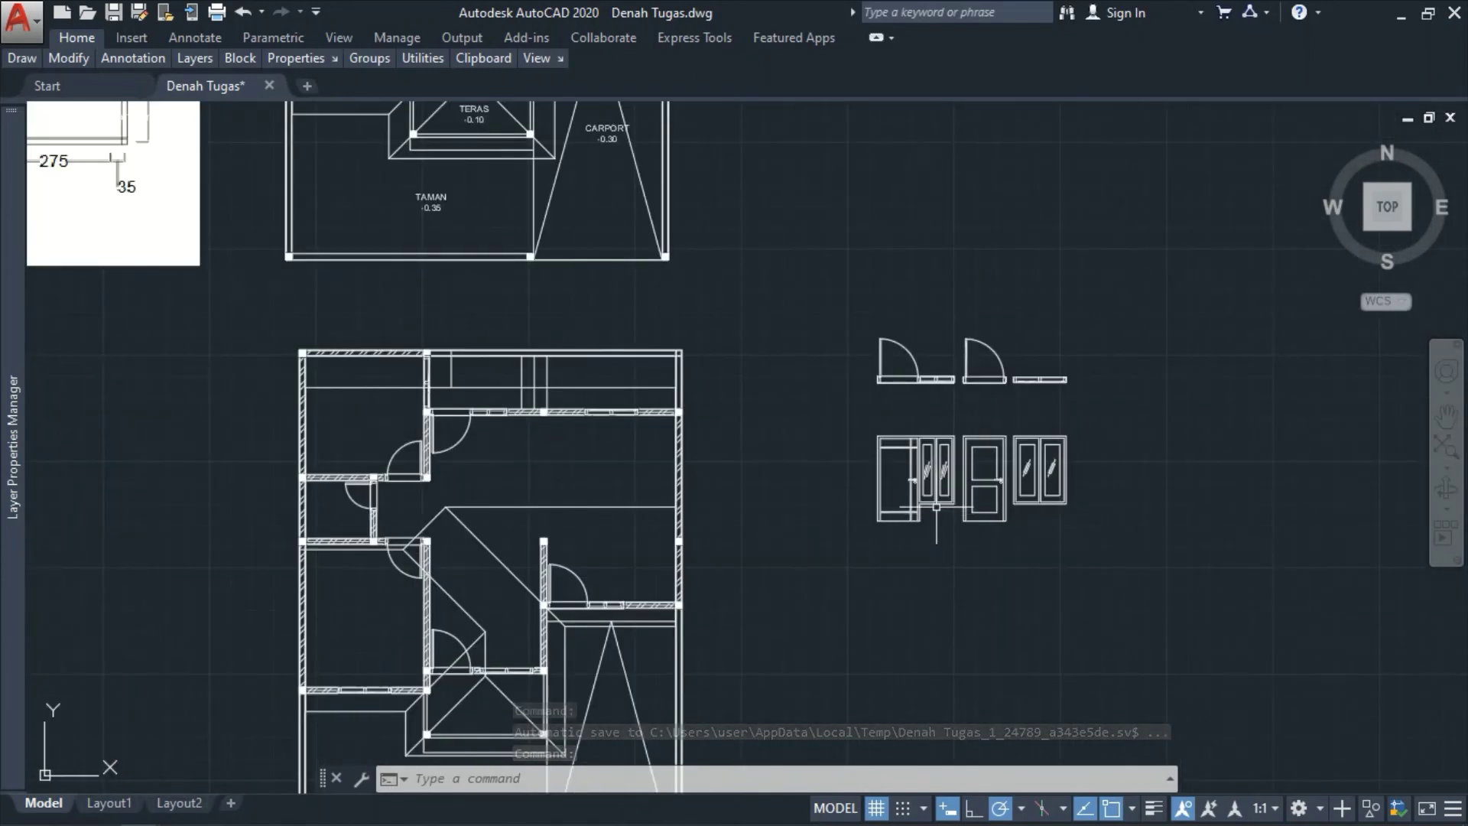
scroll(879, 467, up, 2)
scroll(786, 428, down, 3)
scroll(884, 443, up, 5)
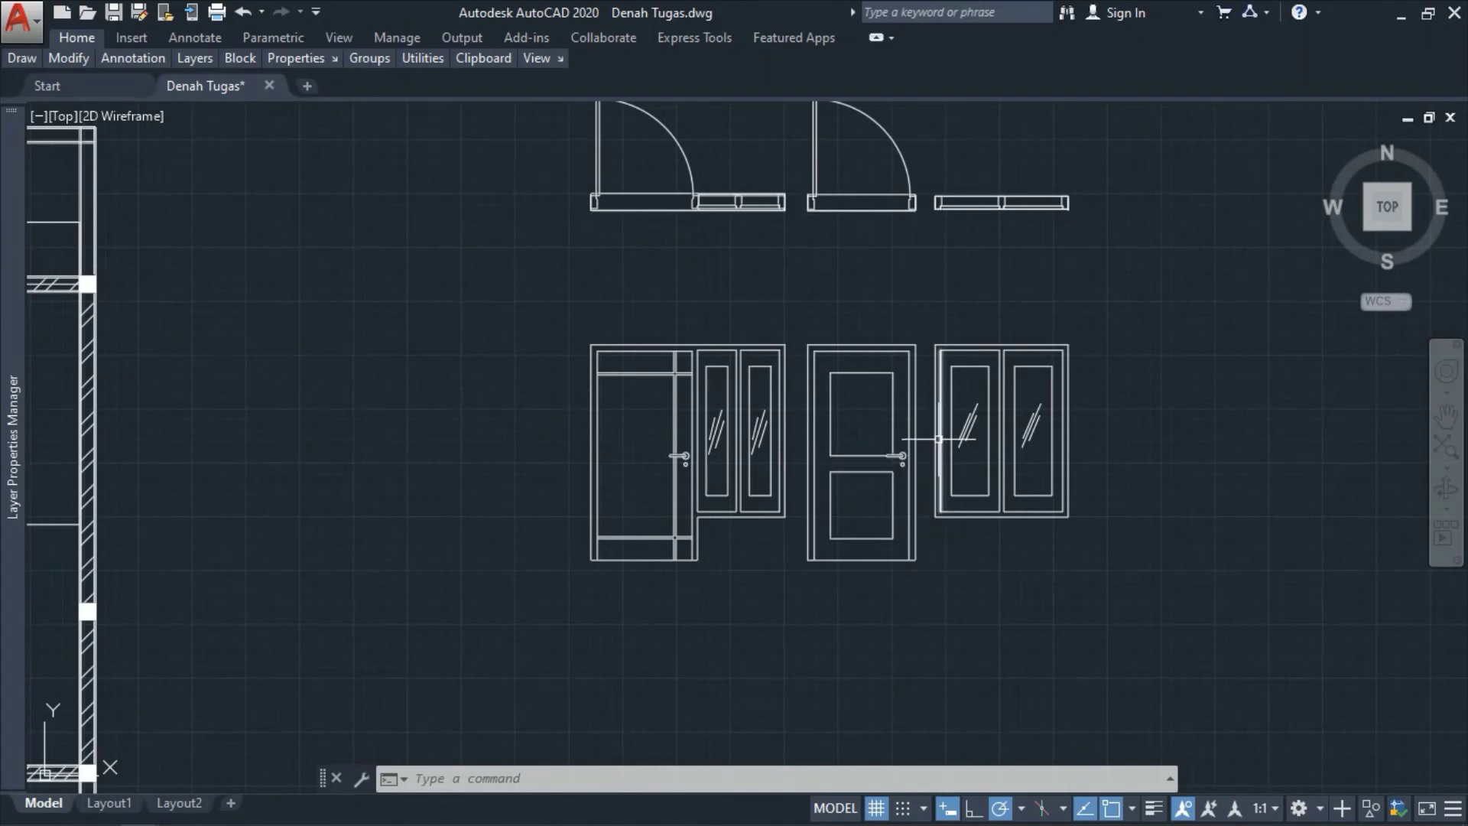
scroll(772, 514, down, 2)
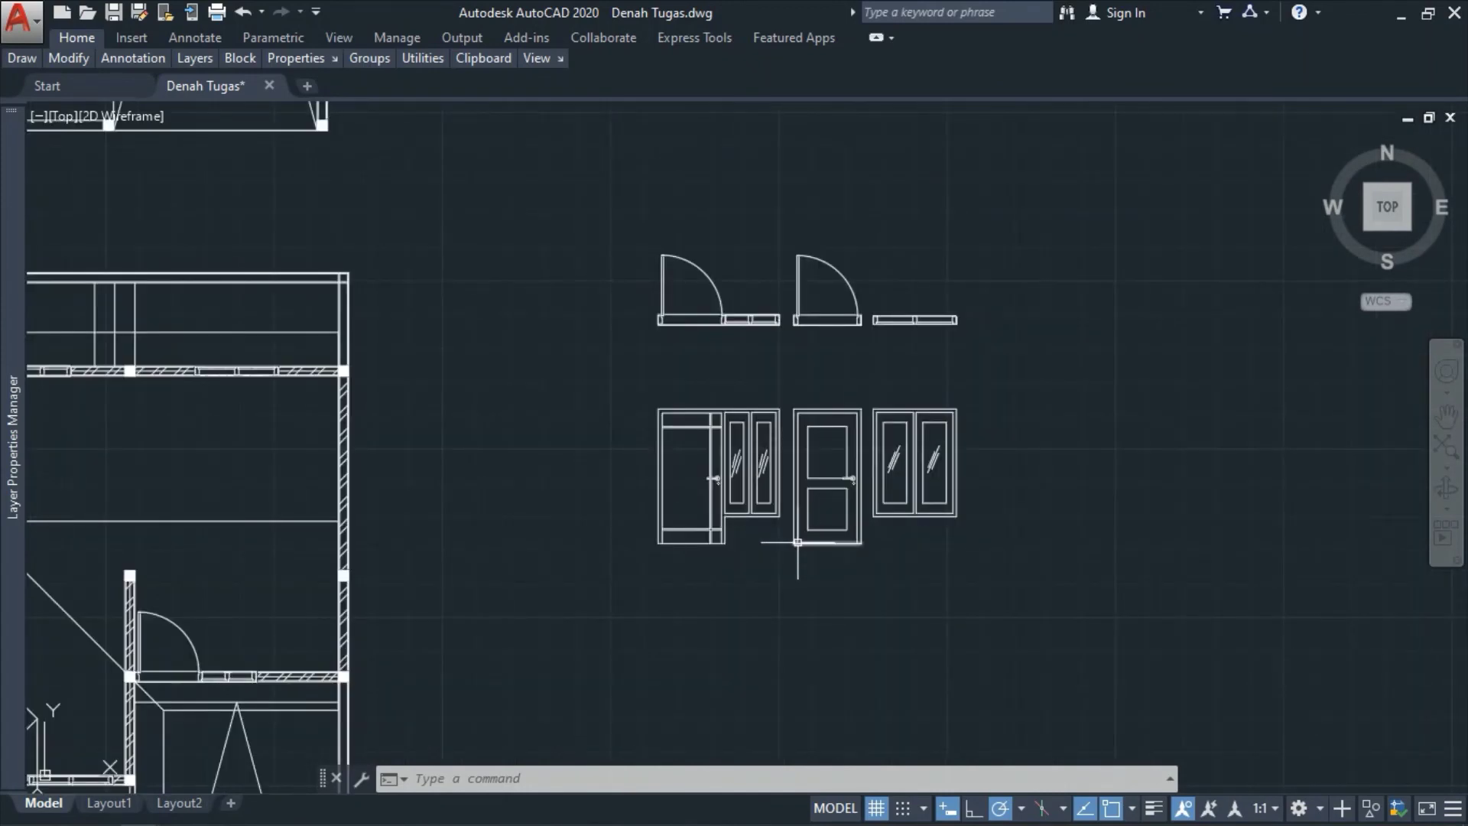
scroll(797, 541, up, 2)
click(517, 302)
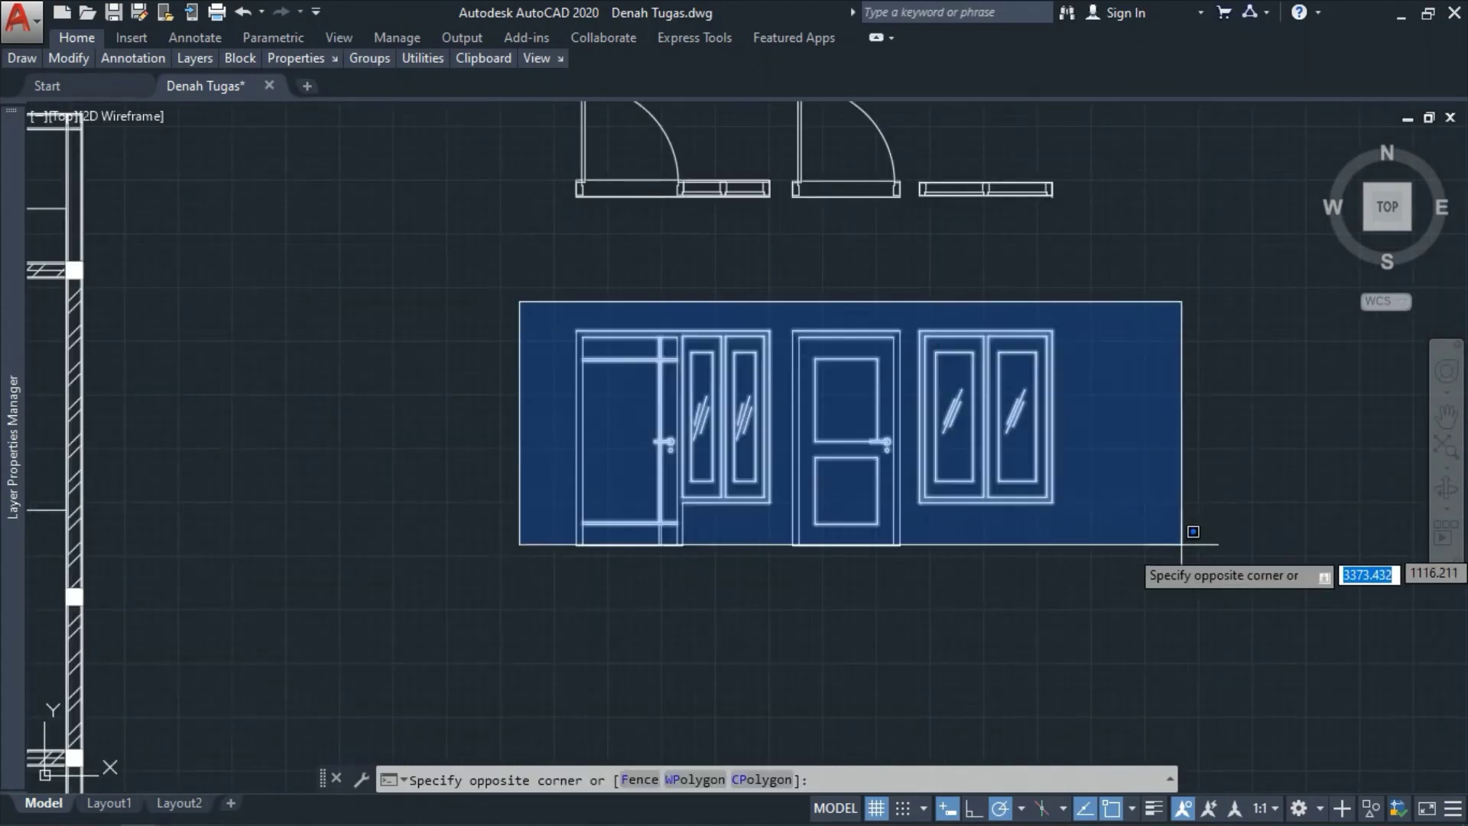
click(1179, 607)
key(Escape)
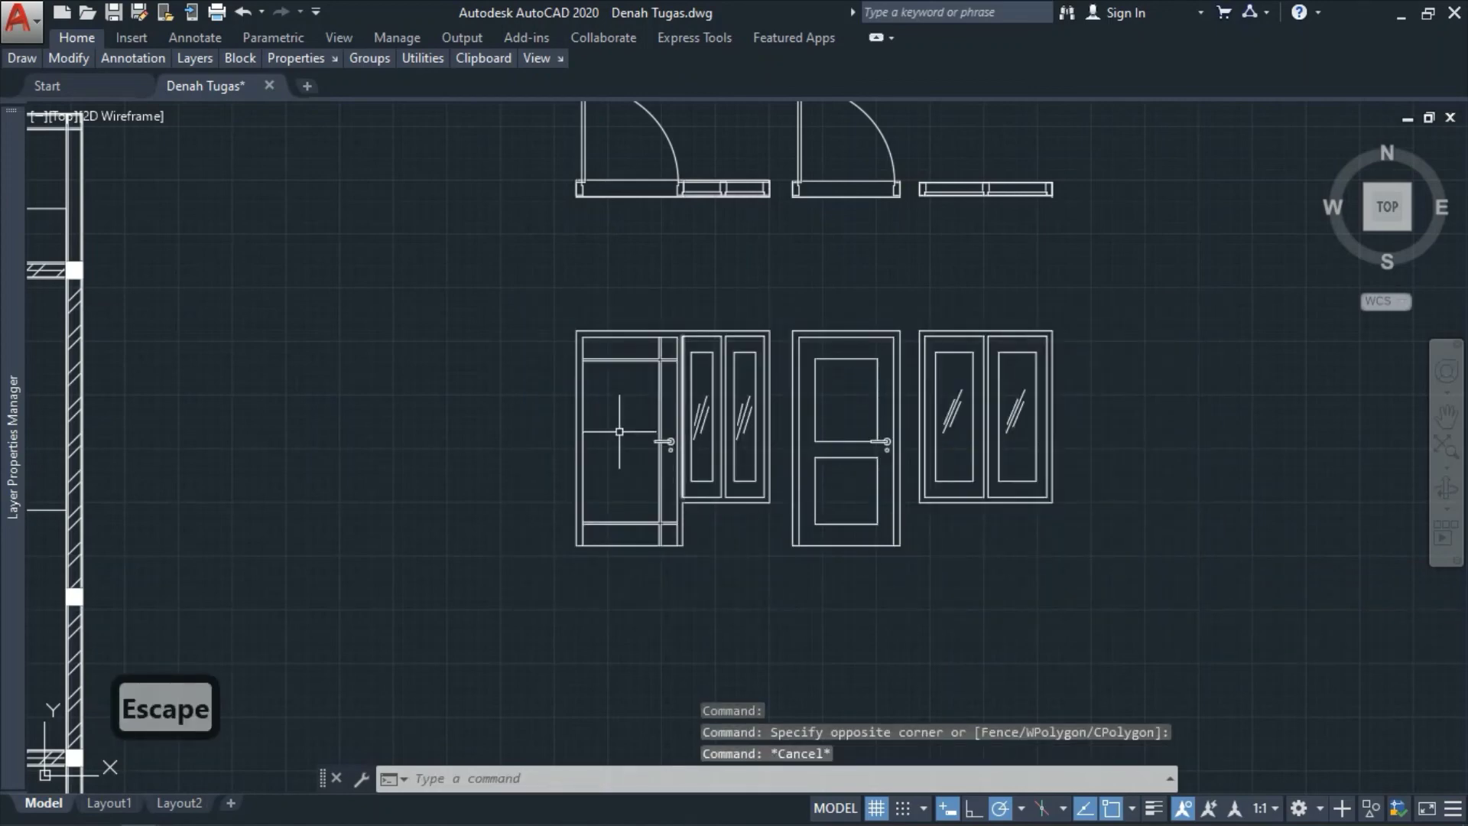
- Group all objects of the combined door-window unit's front elevation
scroll(553, 359, down, 2)
scroll(551, 371, up, 1)
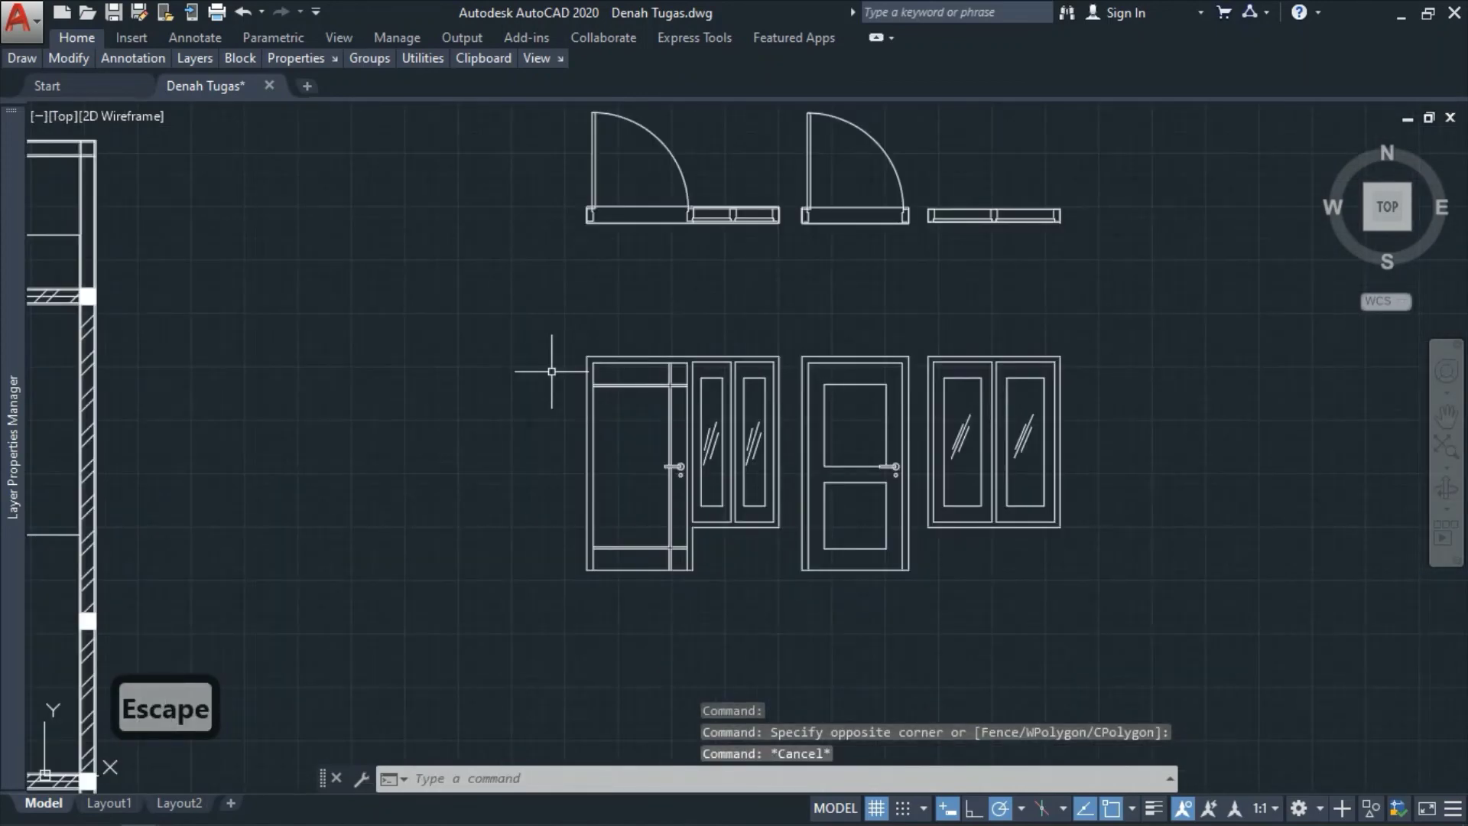
scroll(581, 397, down, 5)
scroll(569, 409, up, 8)
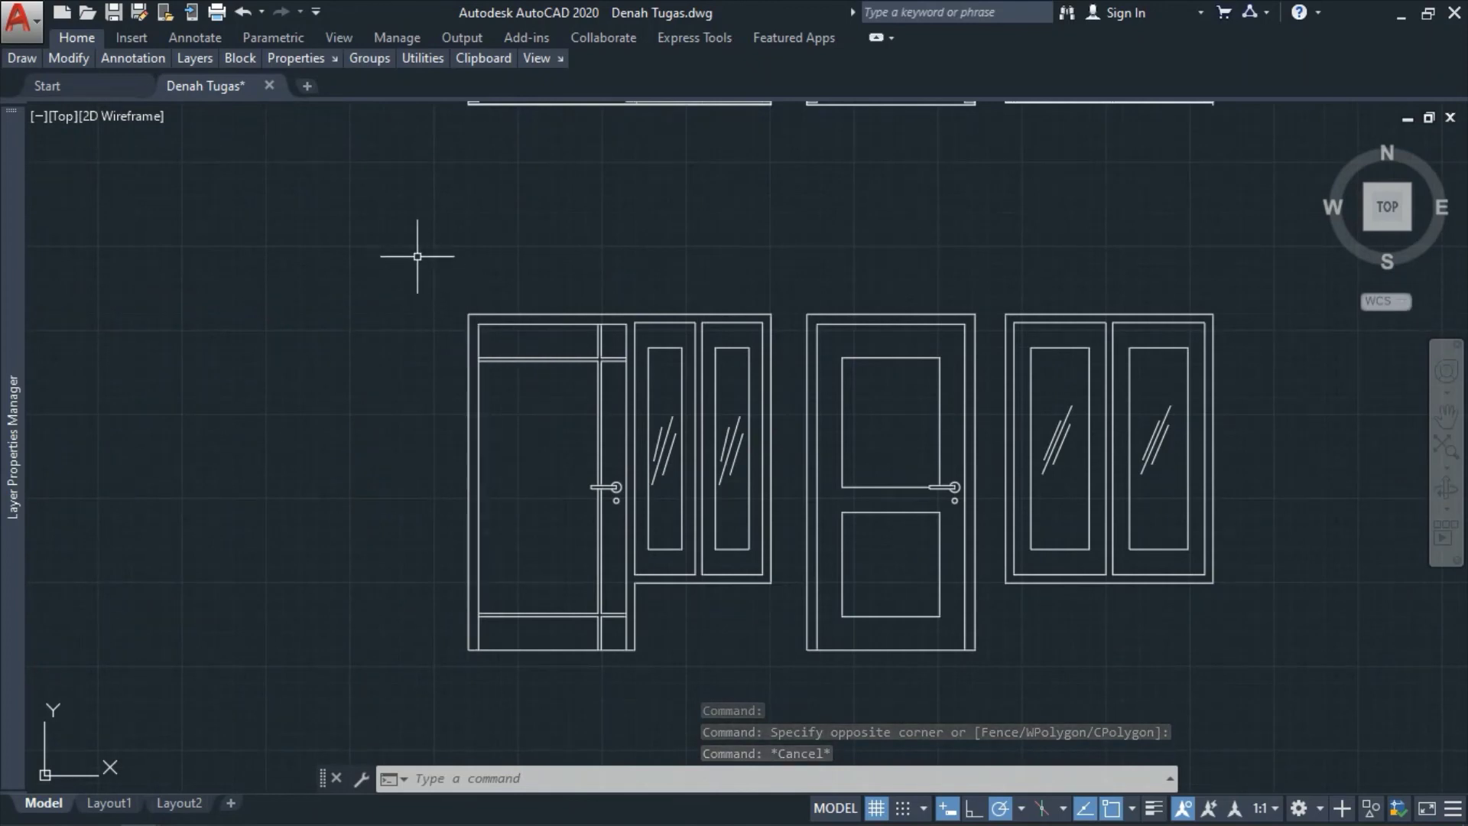
click(417, 256)
click(779, 666)
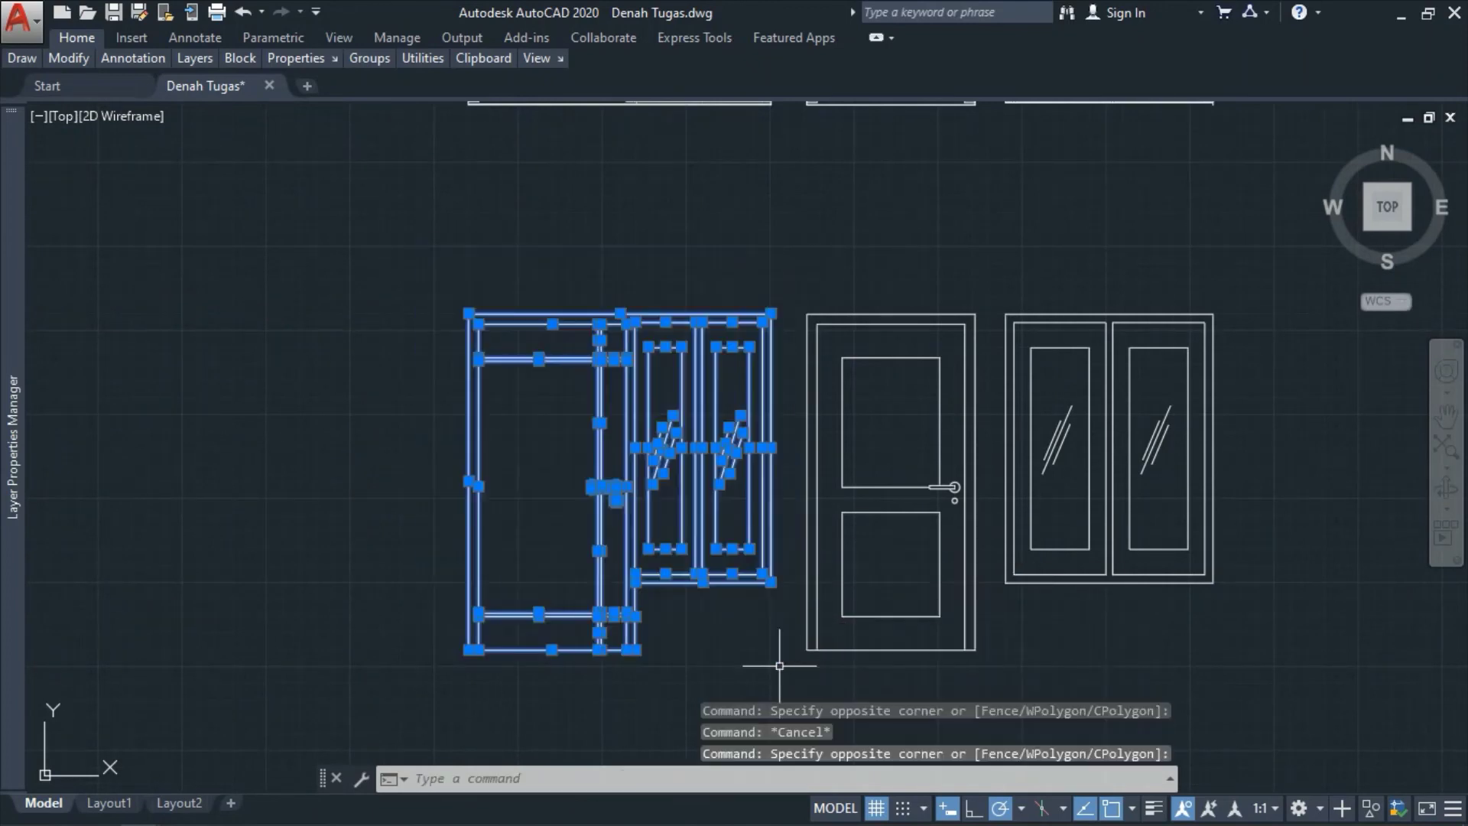
right_click(772, 527)
mouse_move(923, 308)
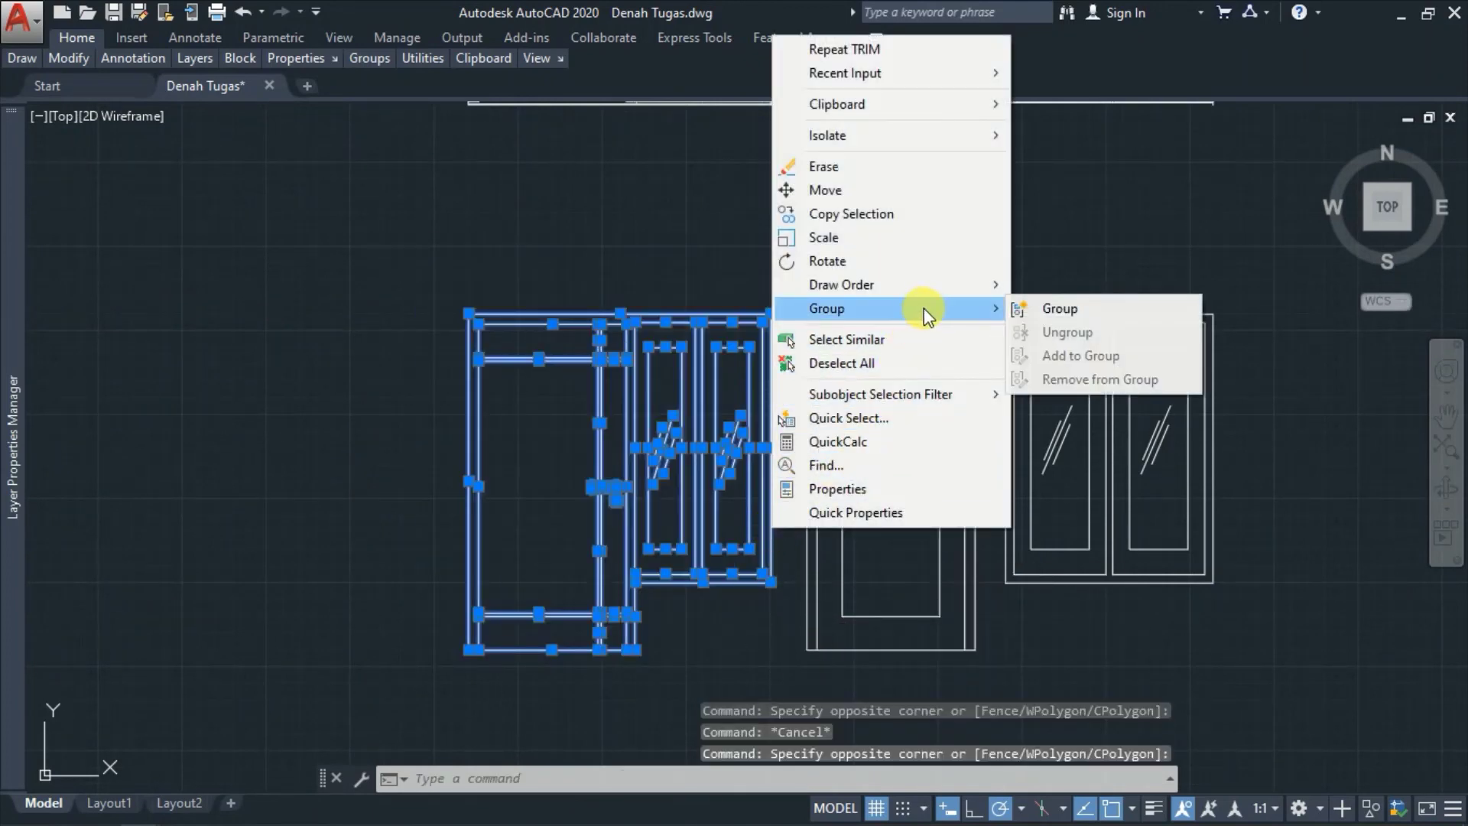
click(1032, 313)
- Group all objects of the single door's front elevation
click(792, 282)
click(983, 654)
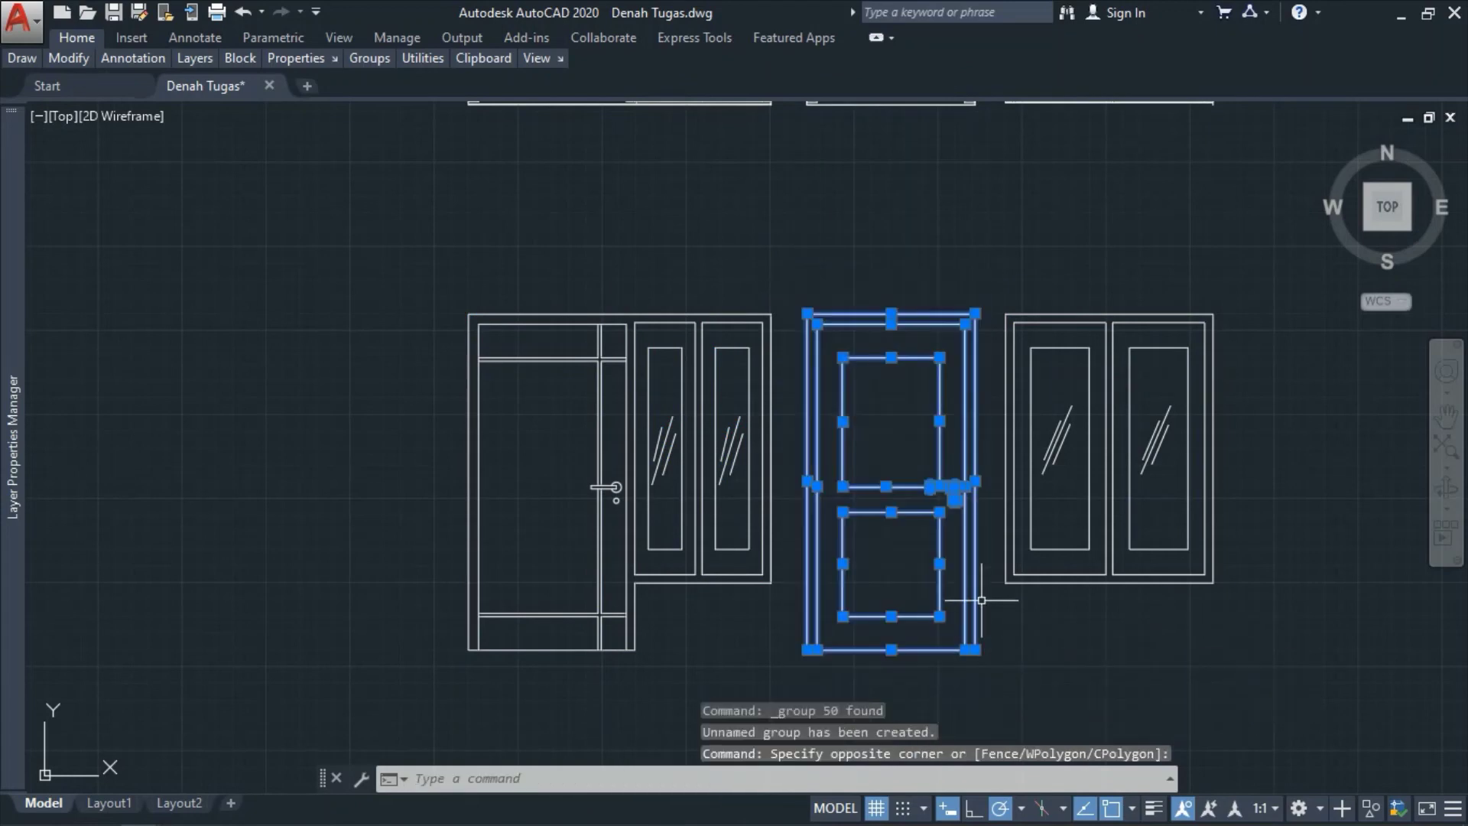
right_click(975, 581)
mouse_move(1108, 360)
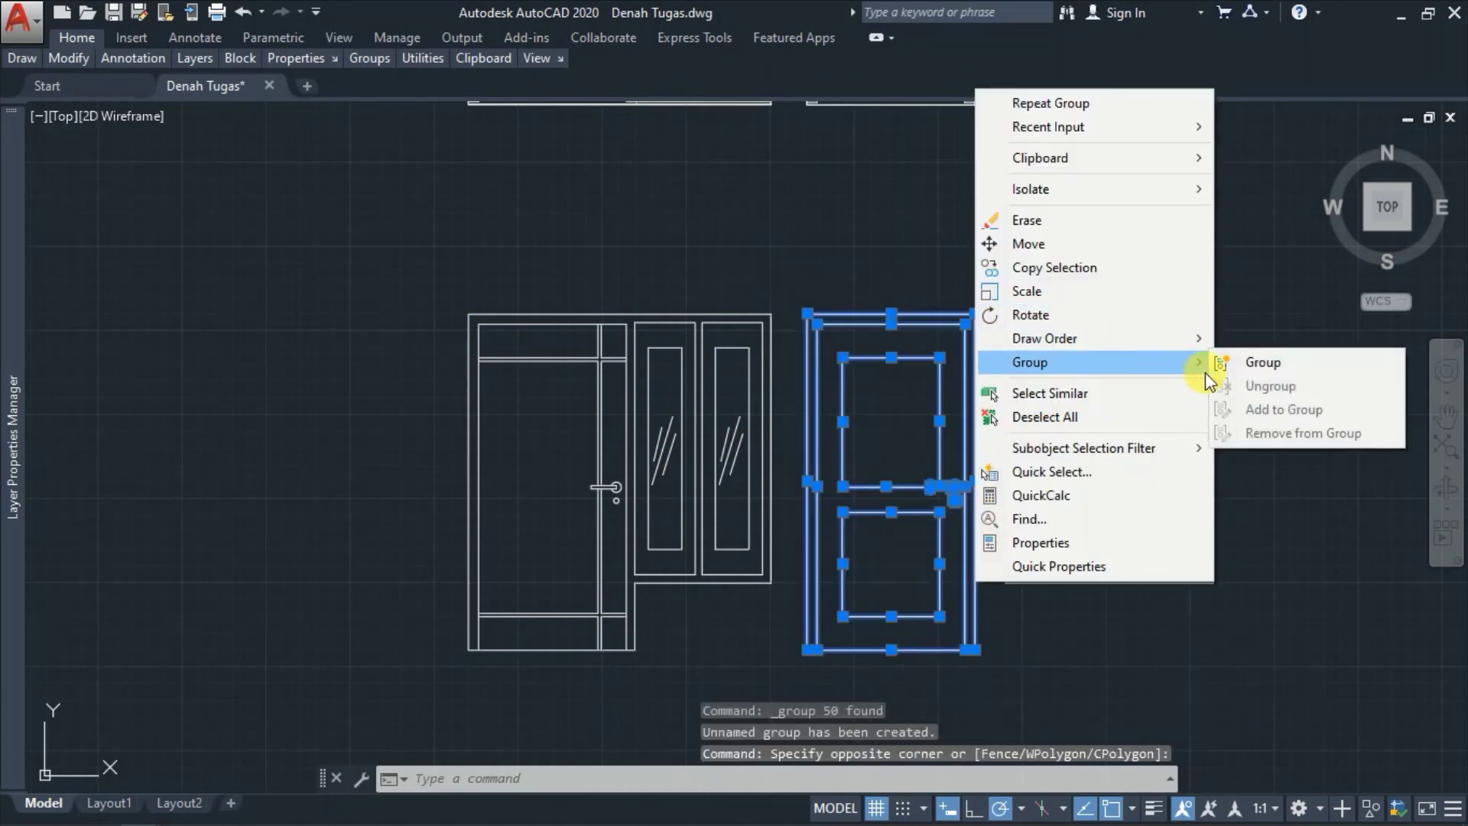
click(1257, 363)
click(985, 273)
click(1255, 602)
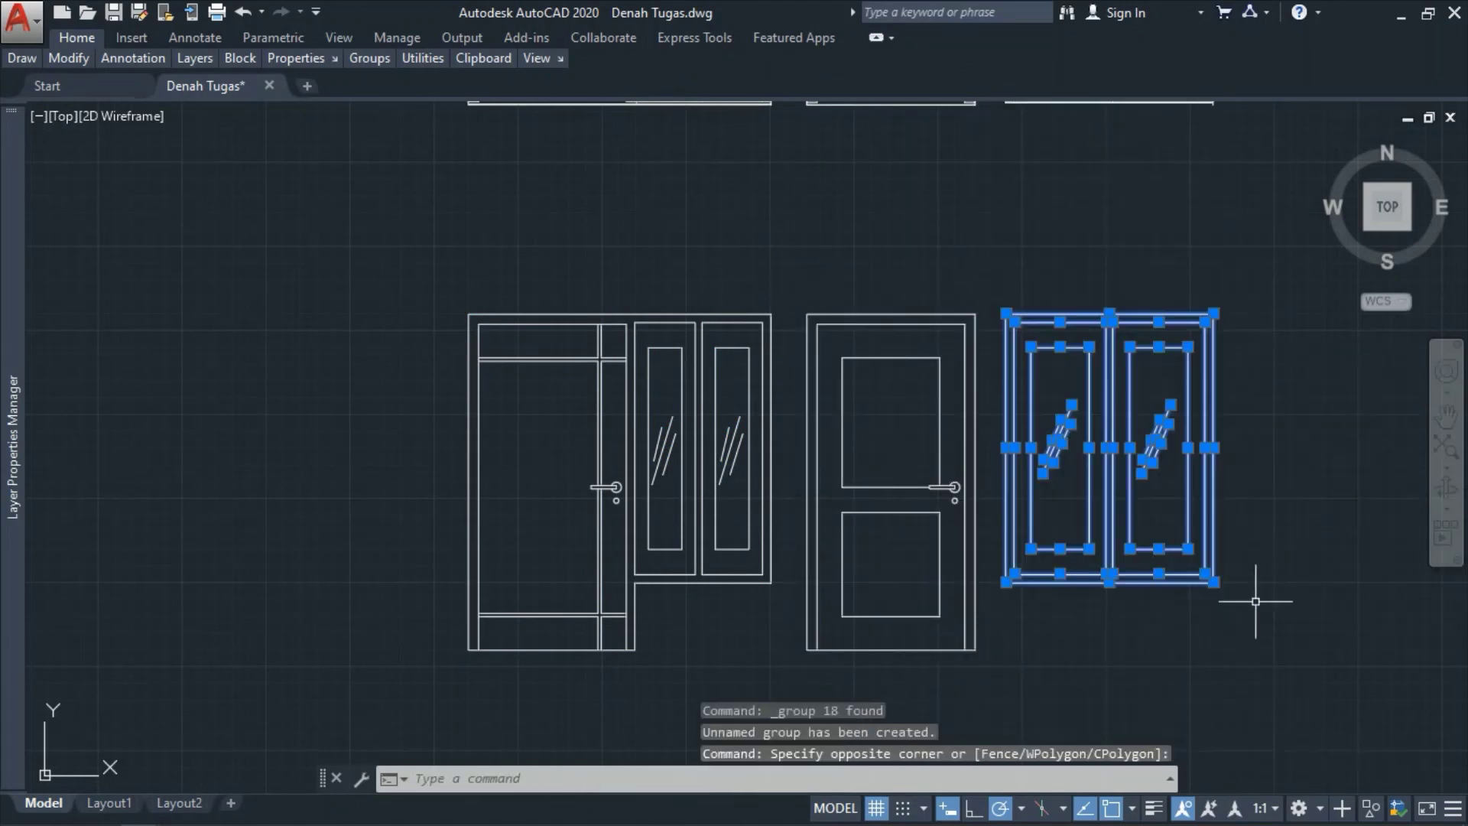
text(m)
key(Return)
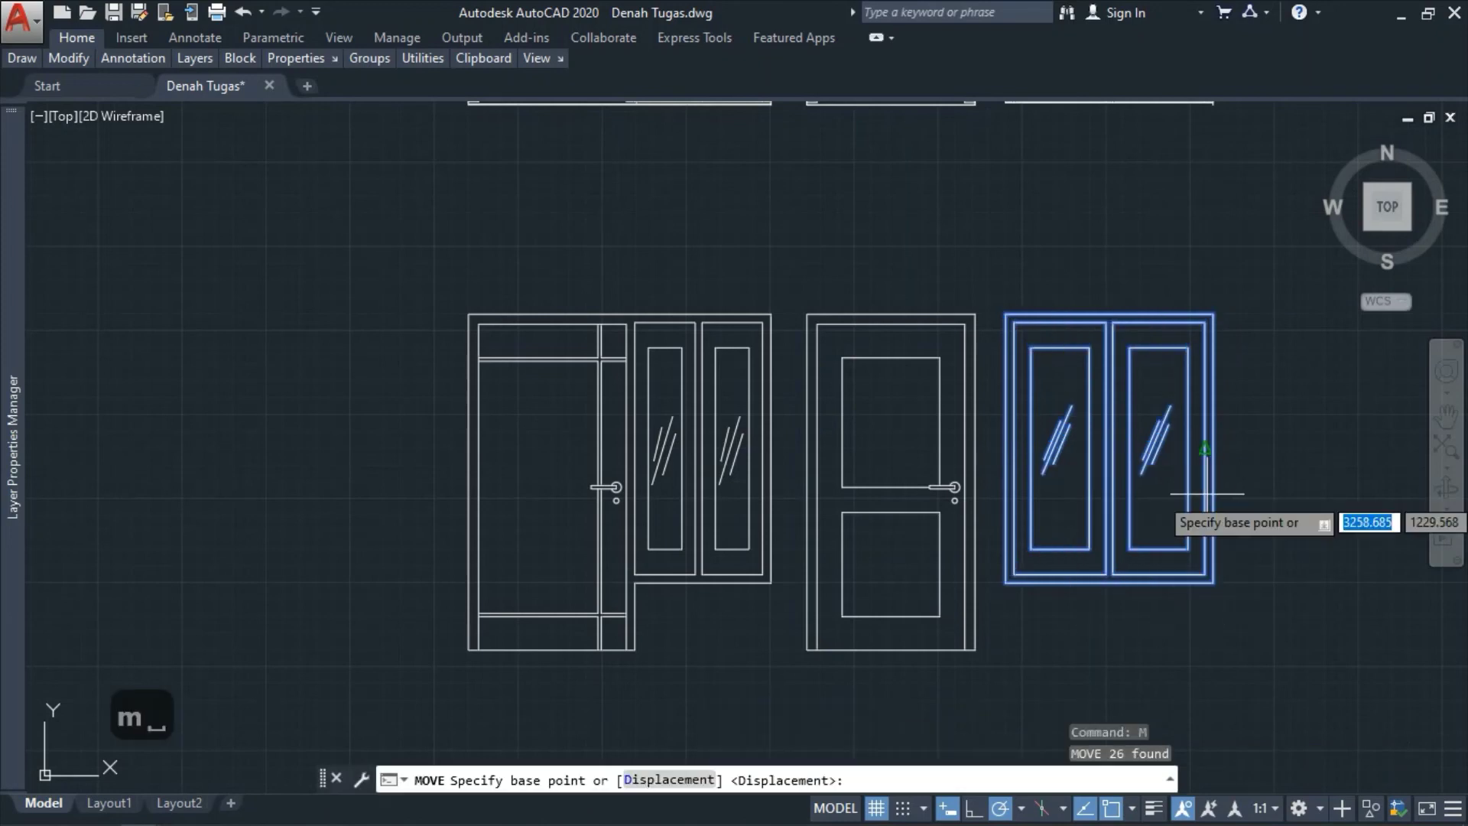
click(1170, 617)
key(Escape)
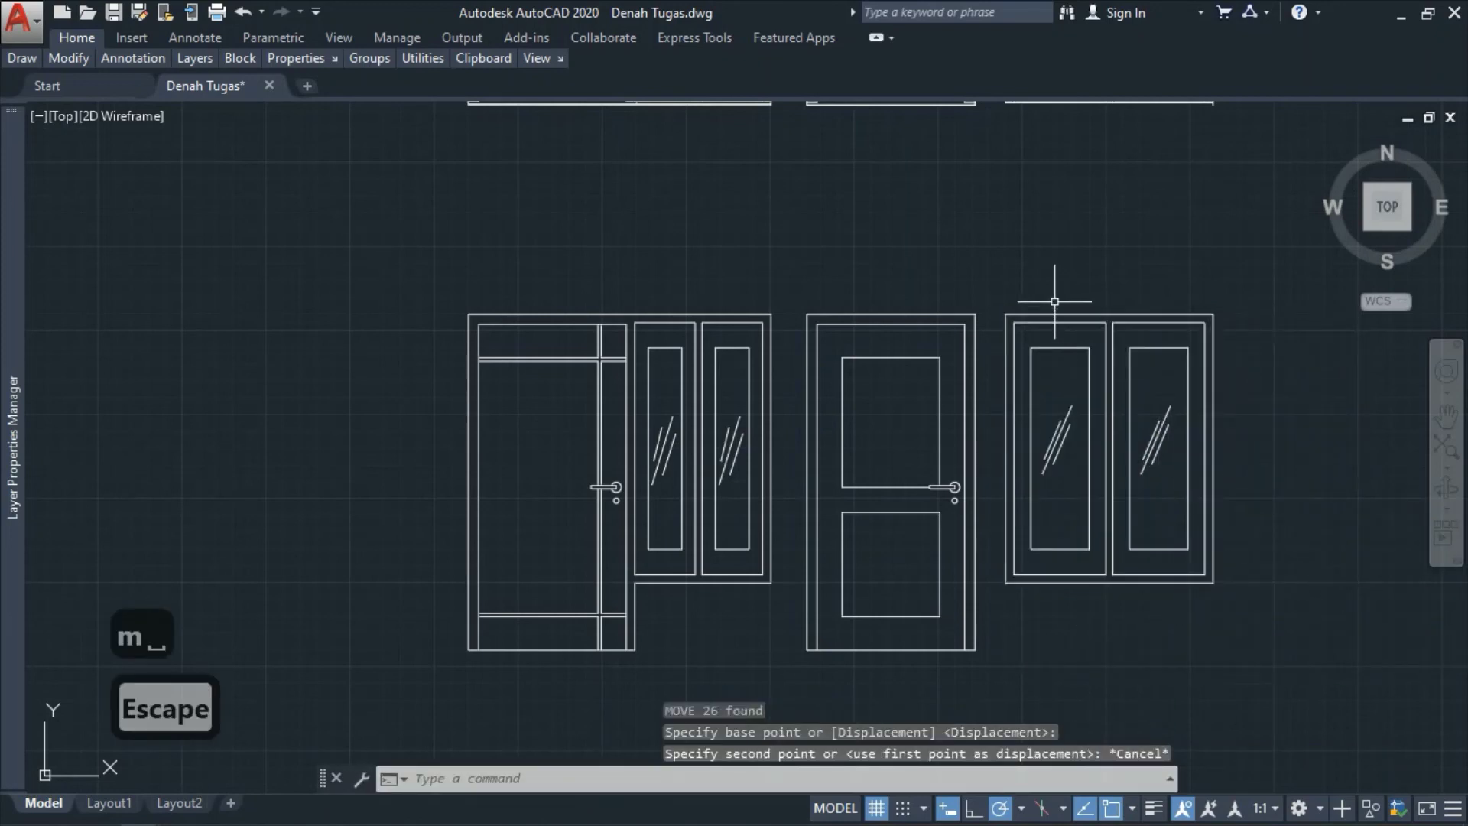
- Group all objects of the double window's front elevation
click(999, 268)
click(1333, 671)
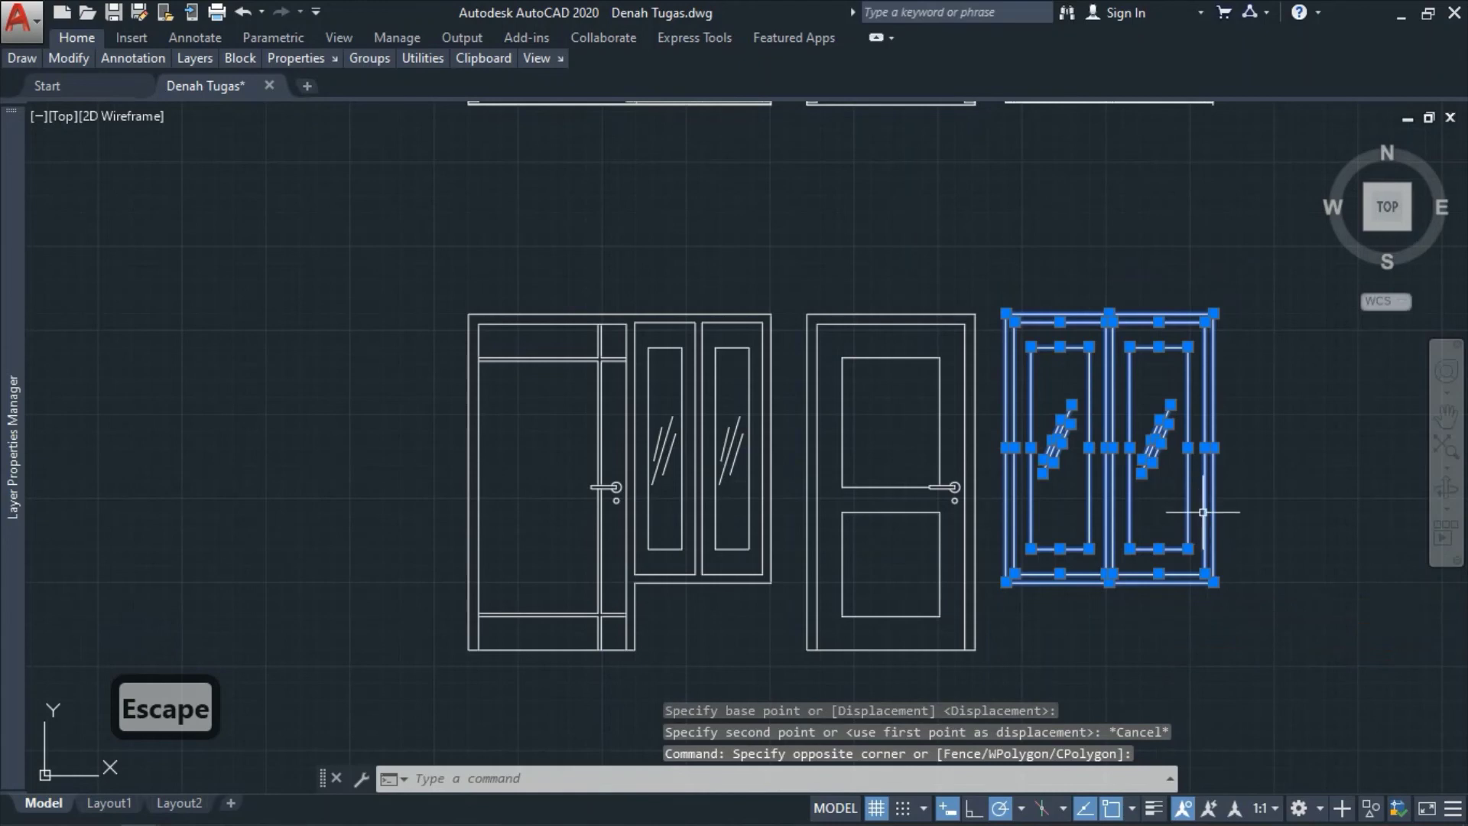
right_click(1204, 514)
mouse_move(1272, 302)
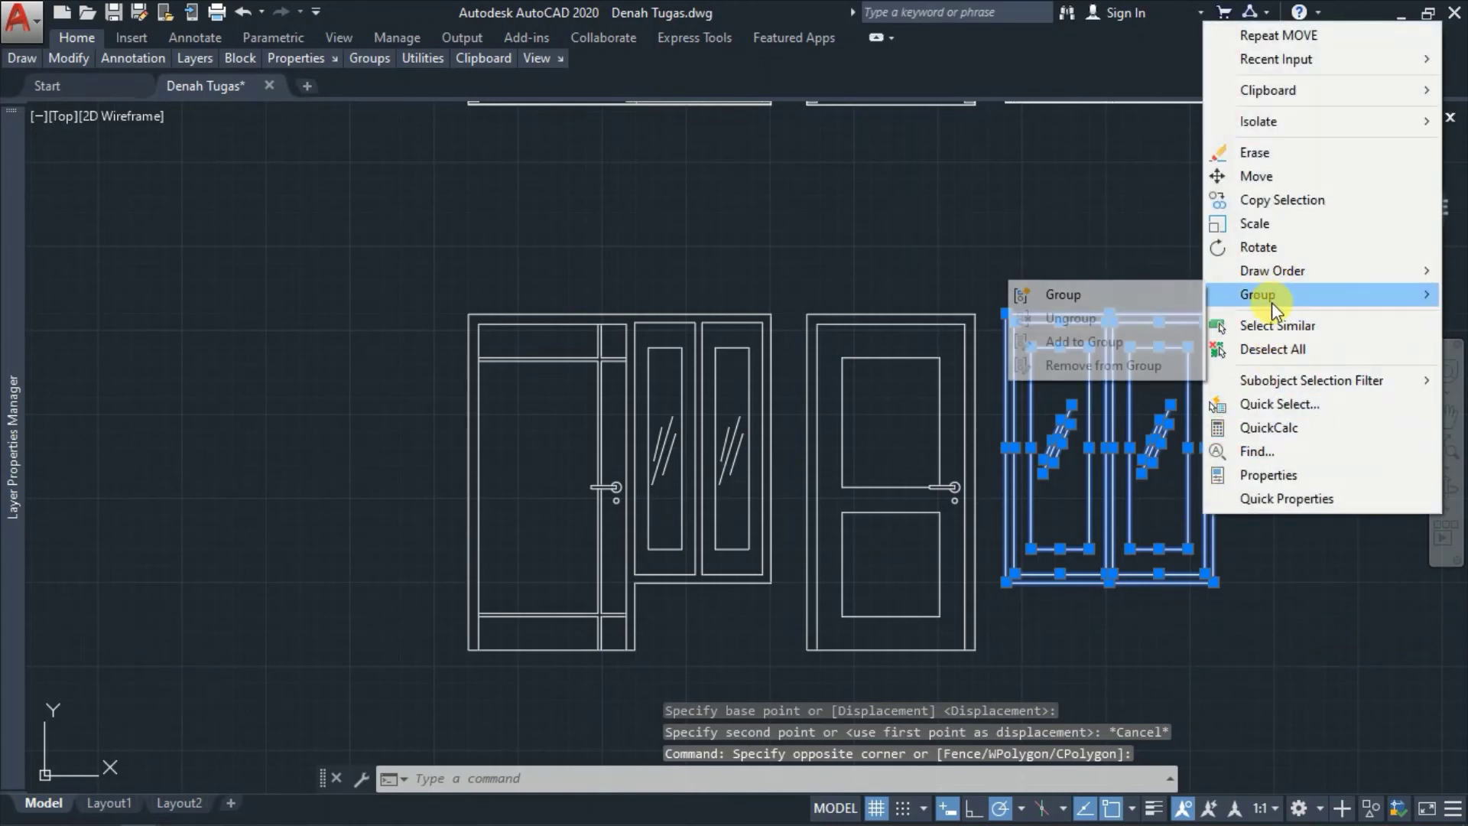
click(1110, 297)
key(Escape)
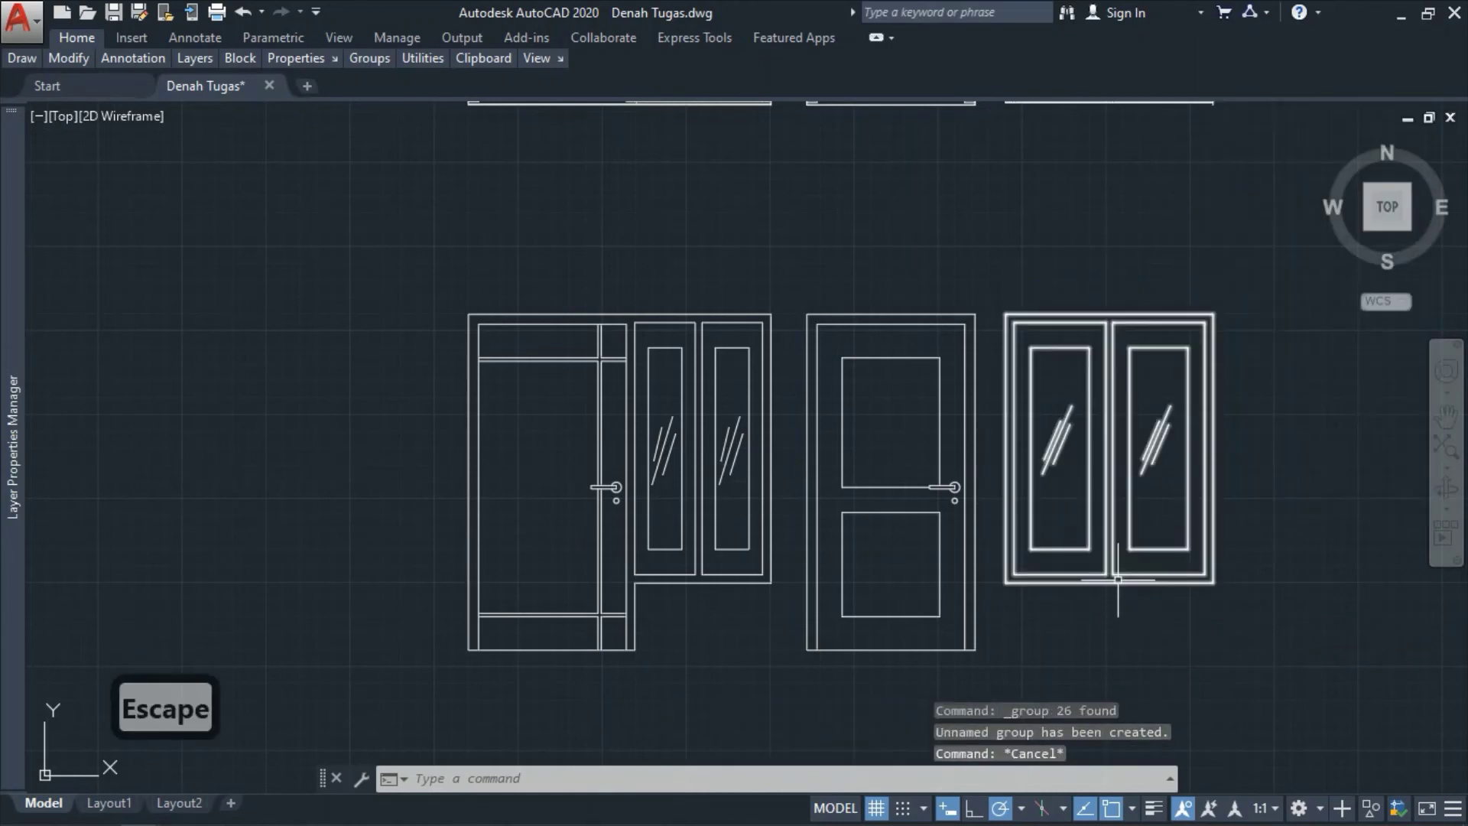
- Check that the double window, single door and combined unit each select as one group, leaving nothing selected
click(1117, 579)
scroll(1070, 470, down, 2)
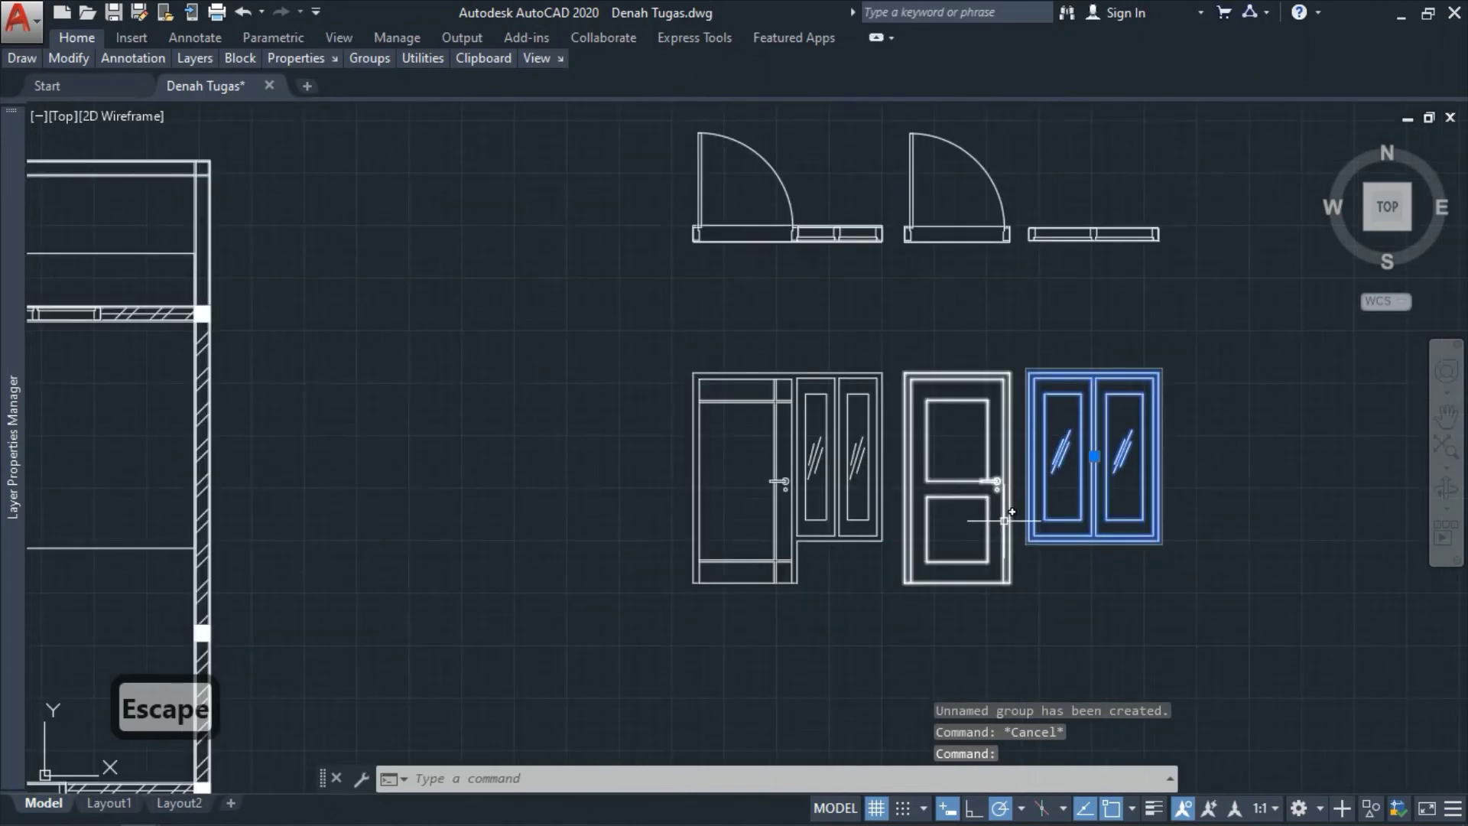
key(Escape)
click(1000, 516)
key(Escape)
click(774, 466)
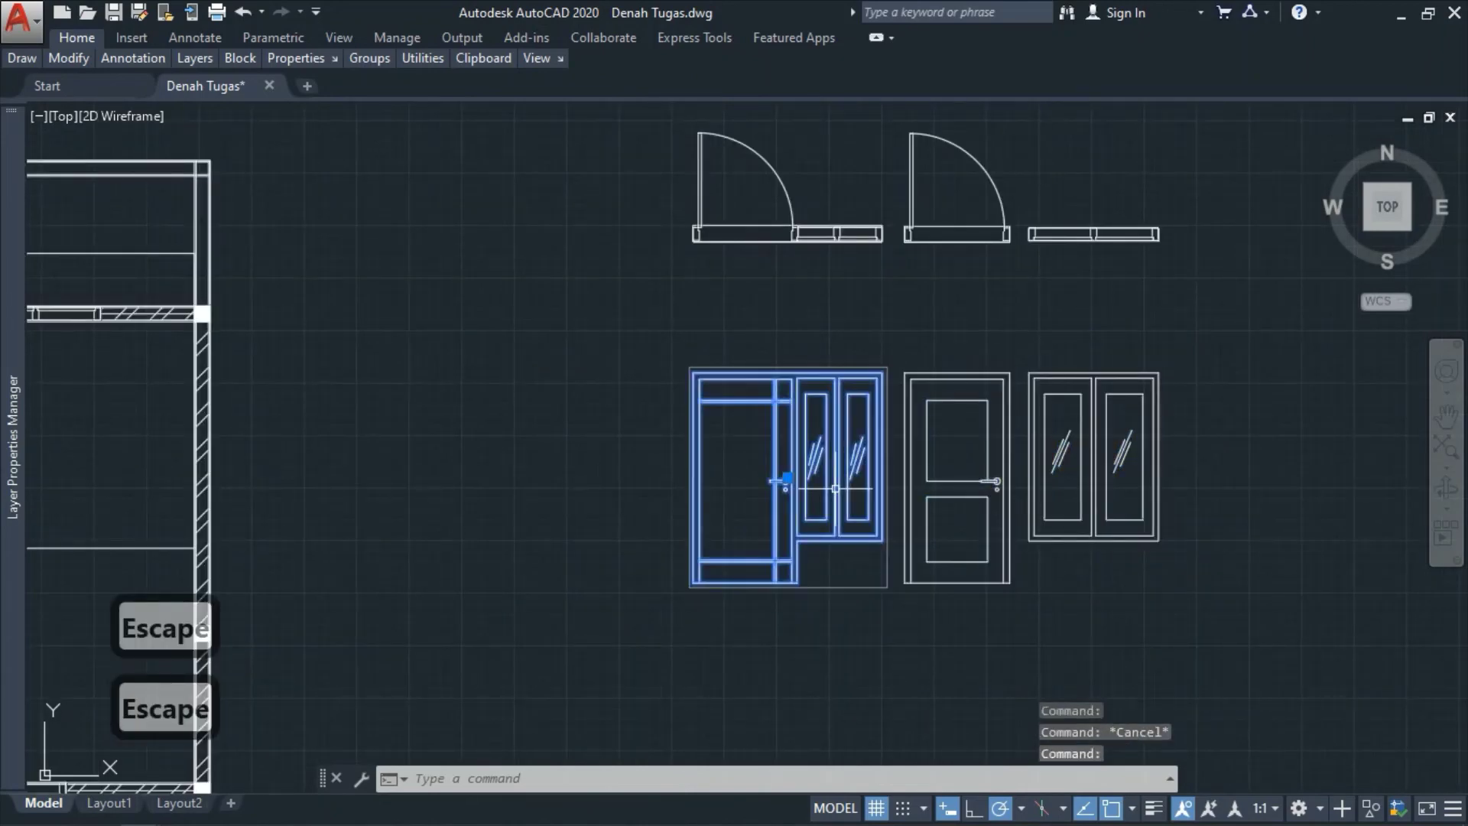
key(Escape)
- Examine the floor plan, the grouped door and window elevations, and the two house front elevations
scroll(768, 336, down, 5)
scroll(771, 342, up, 4)
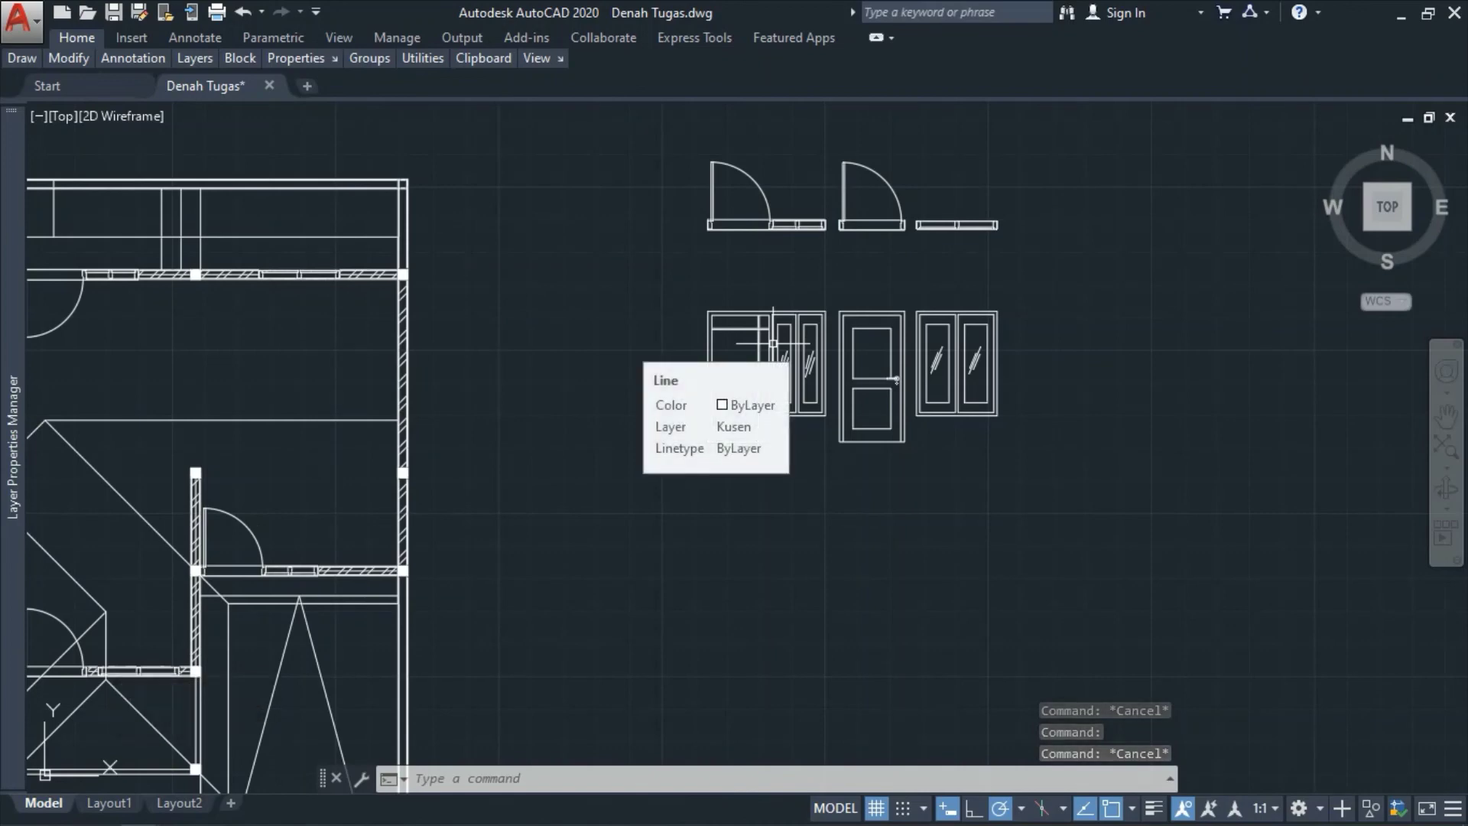
scroll(772, 343, down, 5)
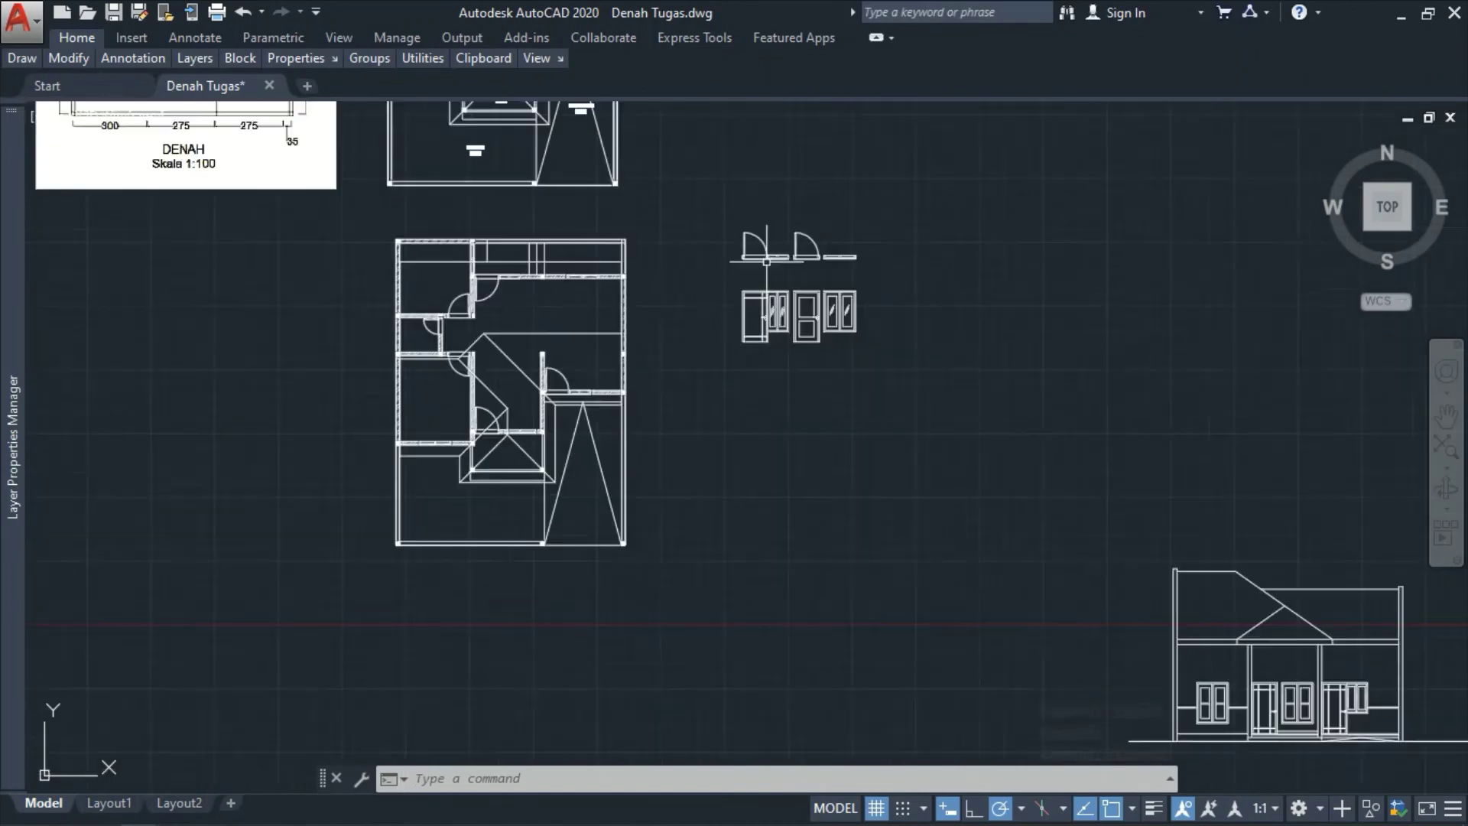
scroll(1198, 498, up, 5)
scroll(1116, 504, down, 3)
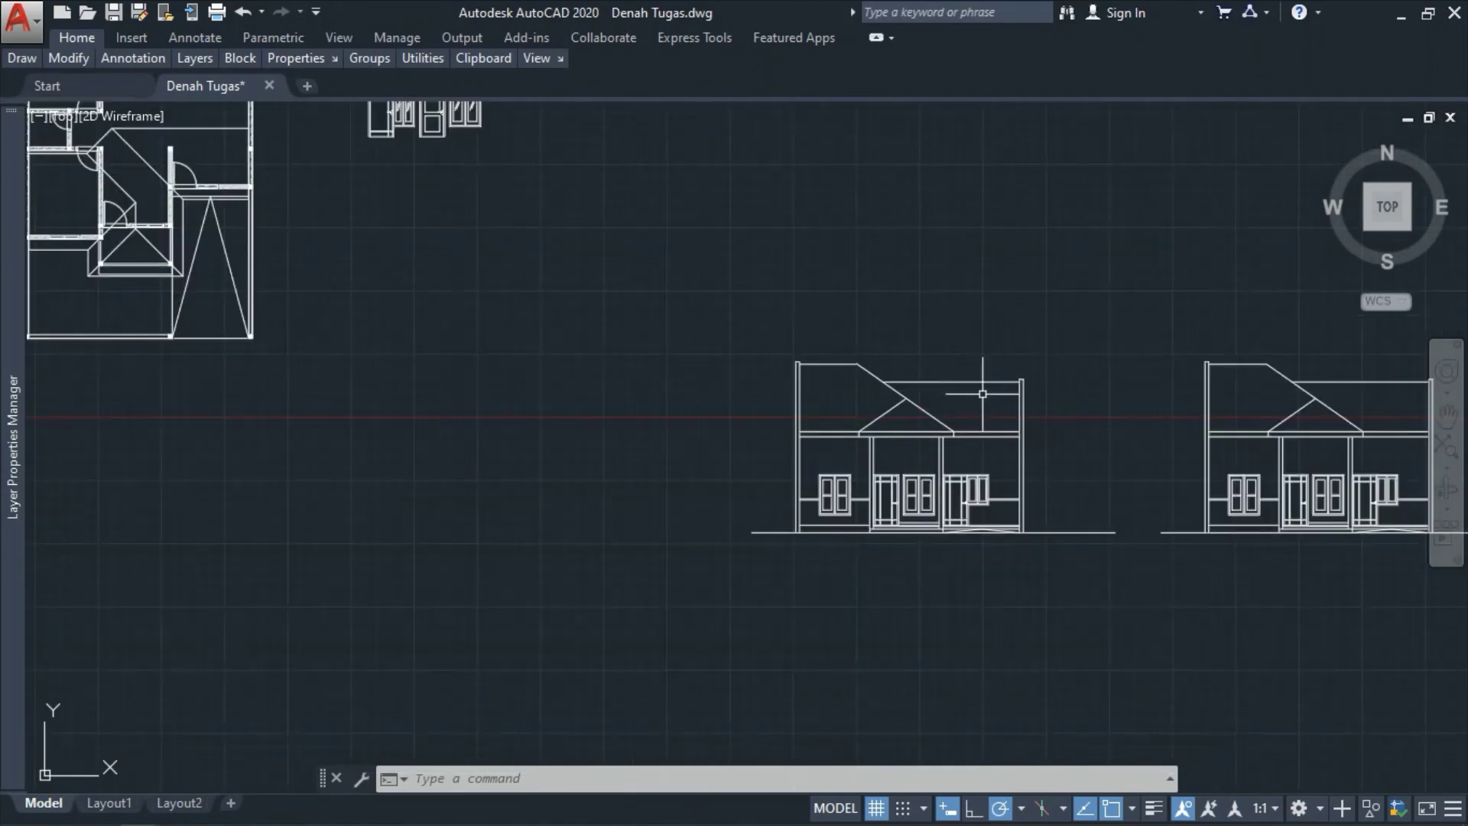
scroll(964, 532, up, 3)
scroll(1019, 526, down, 4)
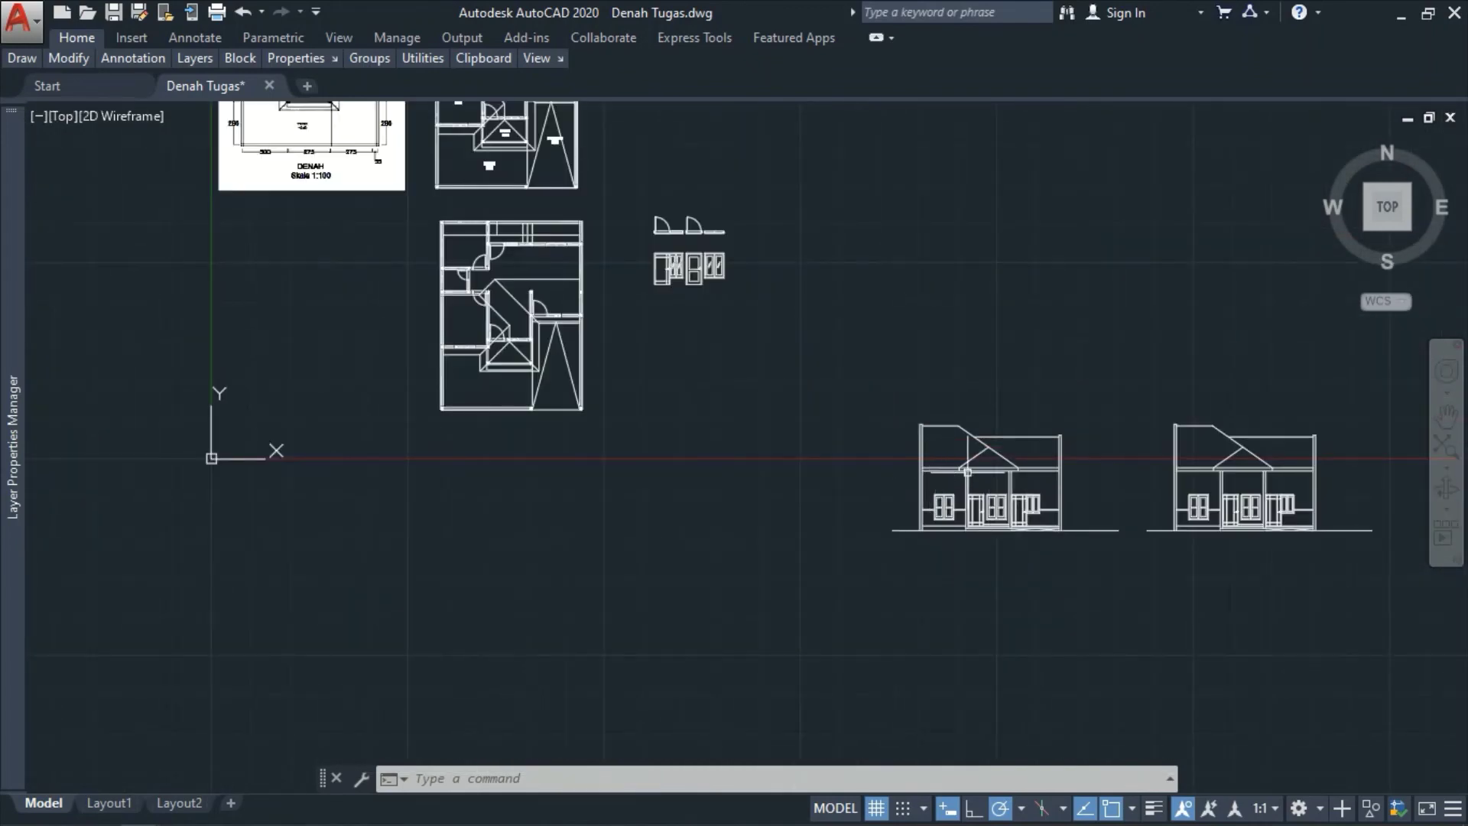